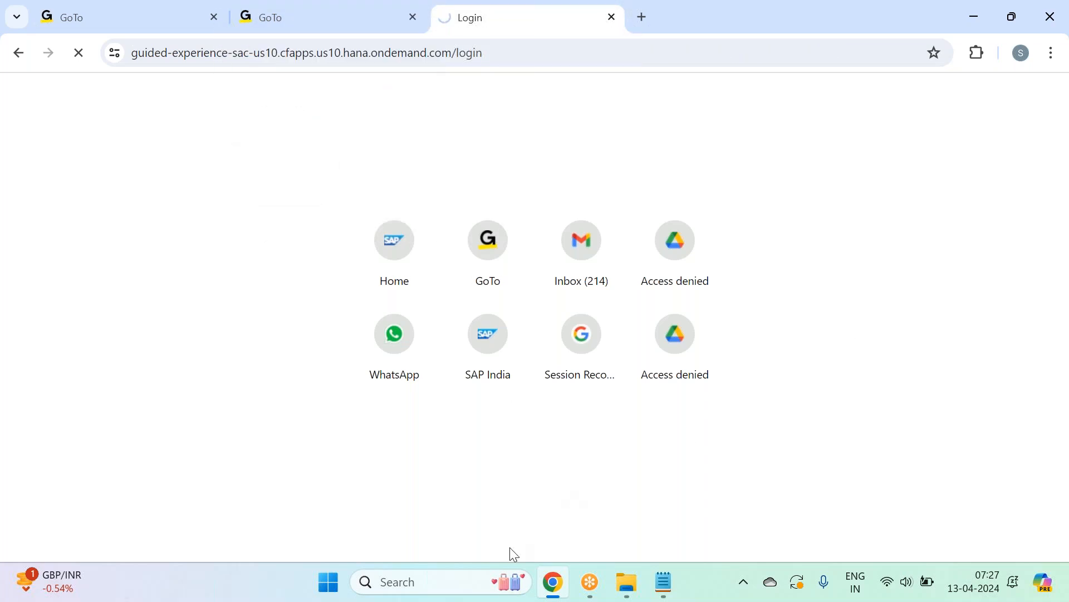
# Step: Review the geo map content layer list at the end of the SAC Mar 2024 - Batch 33 notes in Notepad
pyautogui.click(259, 7)
pyautogui.click(99, 22)
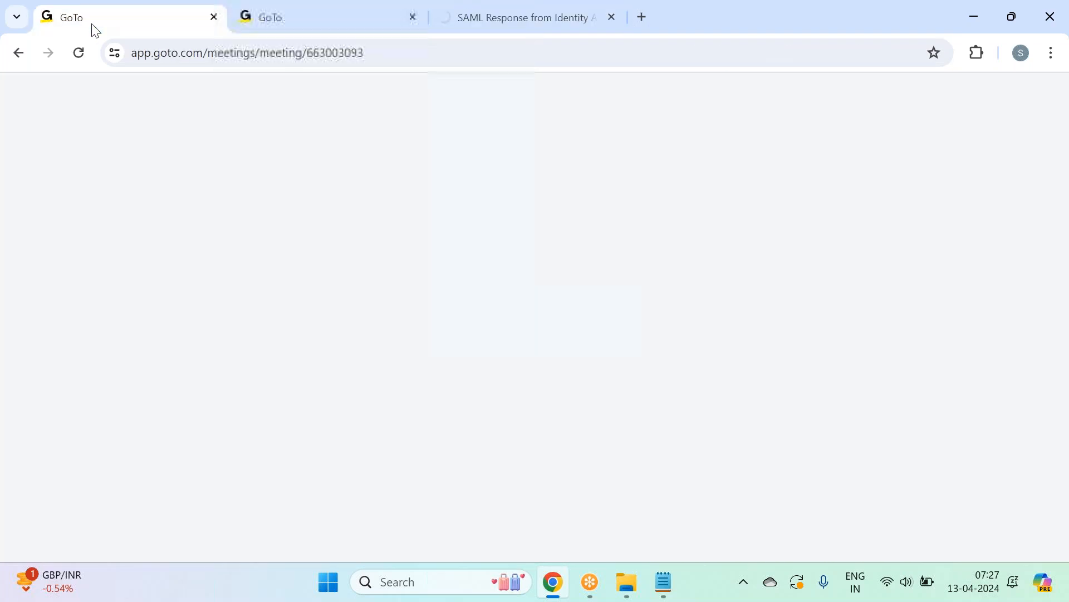
pyautogui.click(974, 17)
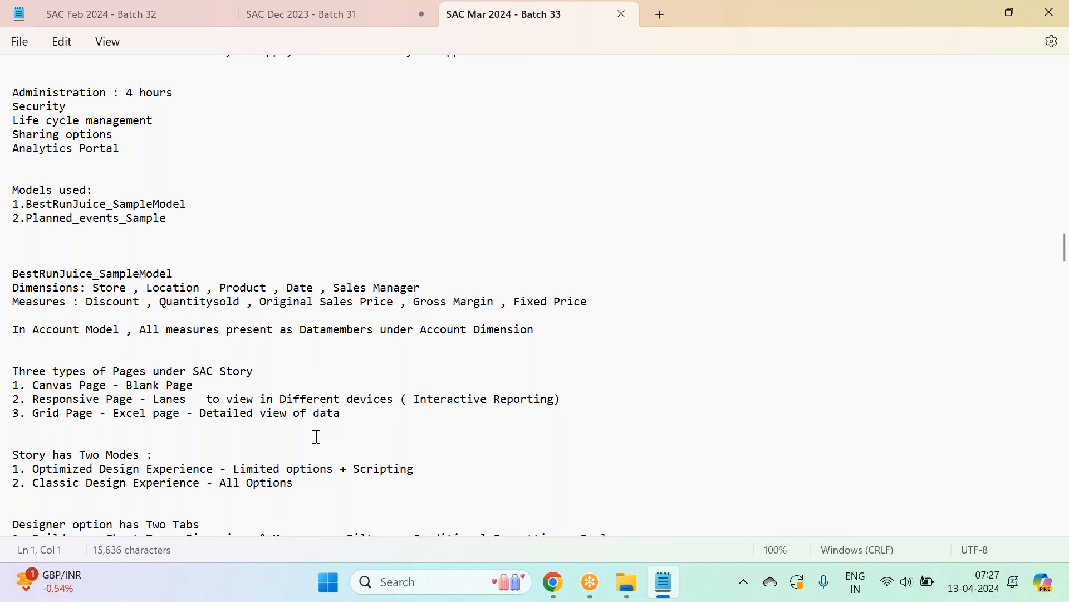
pyautogui.scroll(-20, 319, 432)
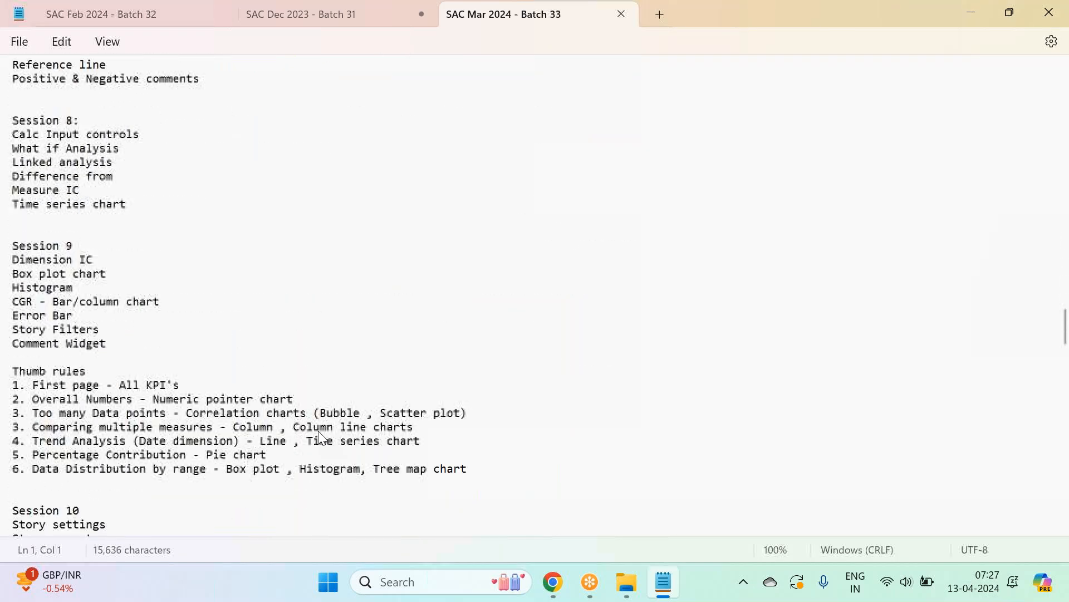
pyautogui.scroll(-20, 319, 432)
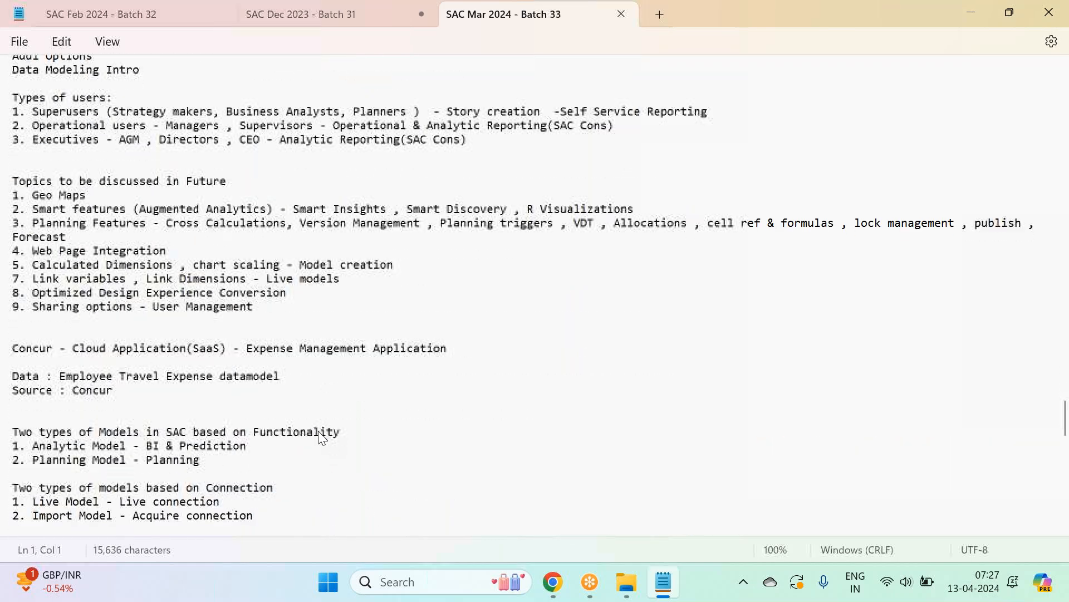
pyautogui.scroll(-20, 322, 437)
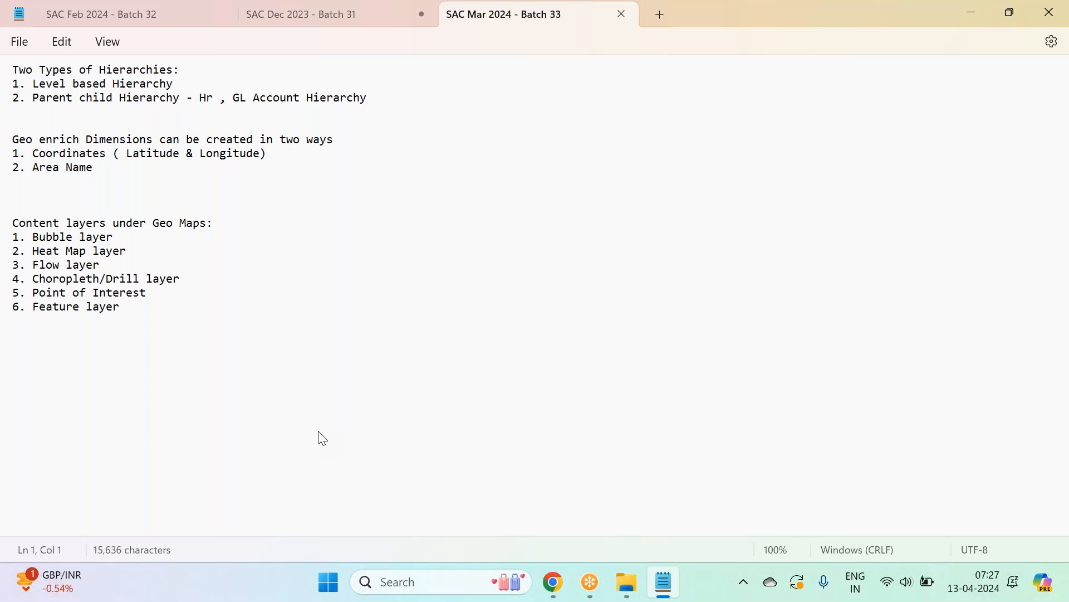
pyautogui.moveTo(110, 600)
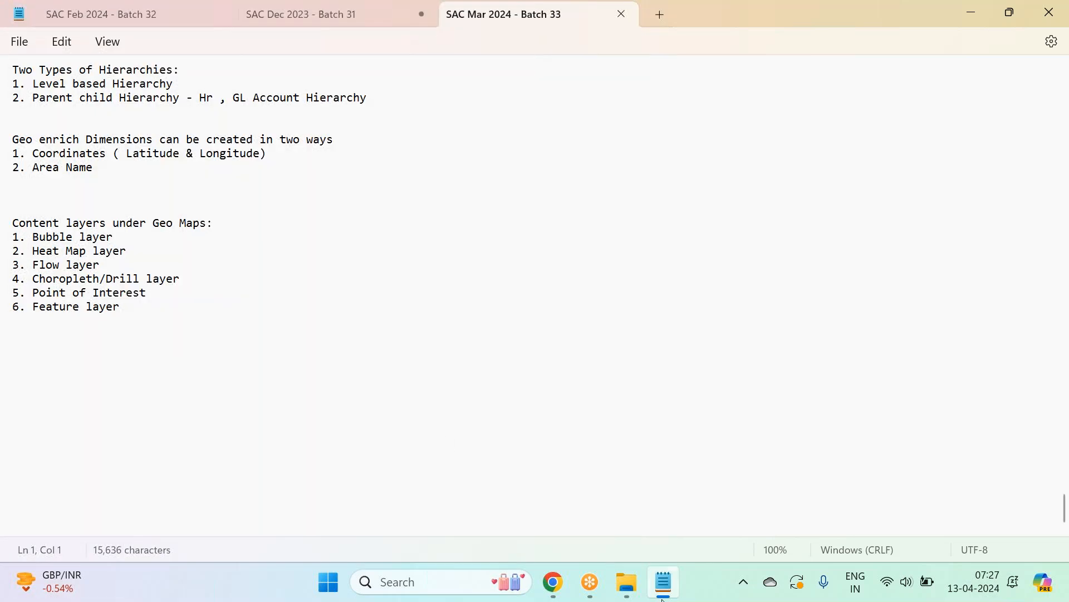
# Step: Switch to SAP Analytics Cloud in Chrome and open the Business Intelligence folder inside SAC Mar 2024 - Batch 33 in My Files
pyautogui.click(553, 582)
pyautogui.click(585, 25)
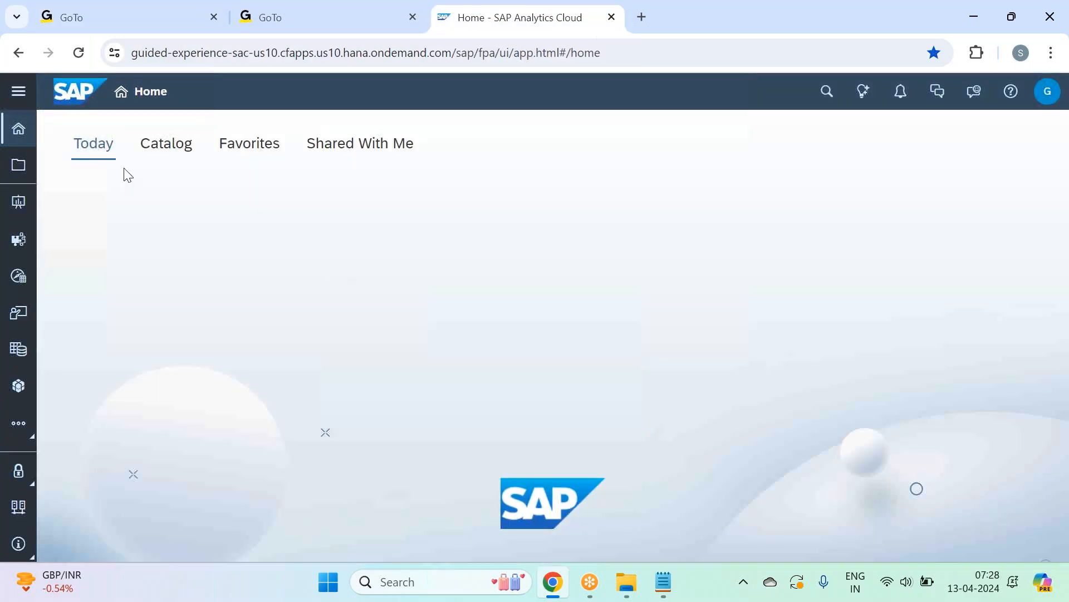
pyautogui.click(19, 164)
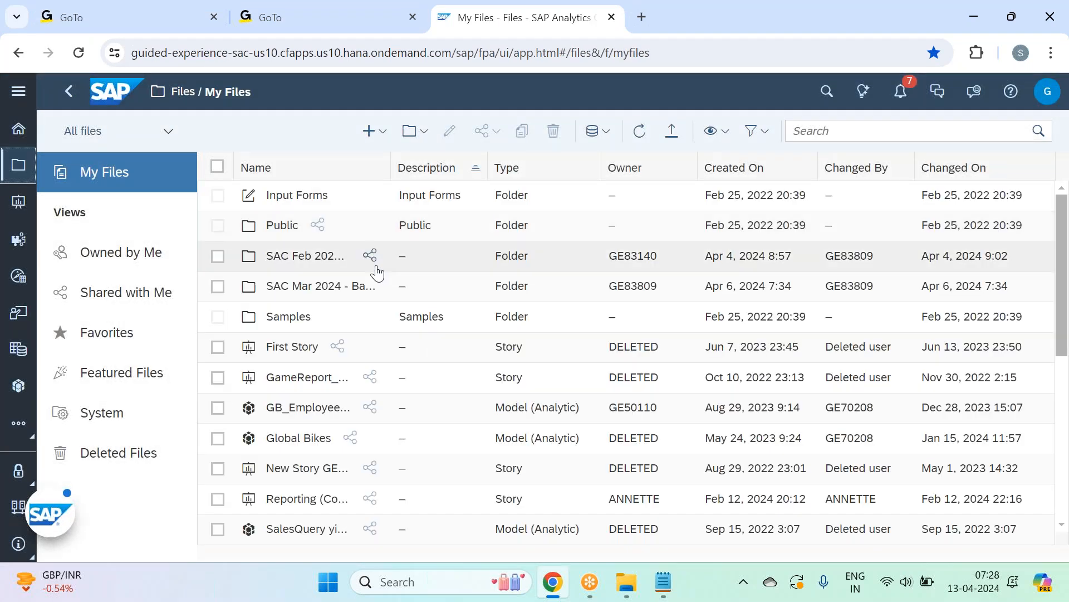
pyautogui.click(320, 286)
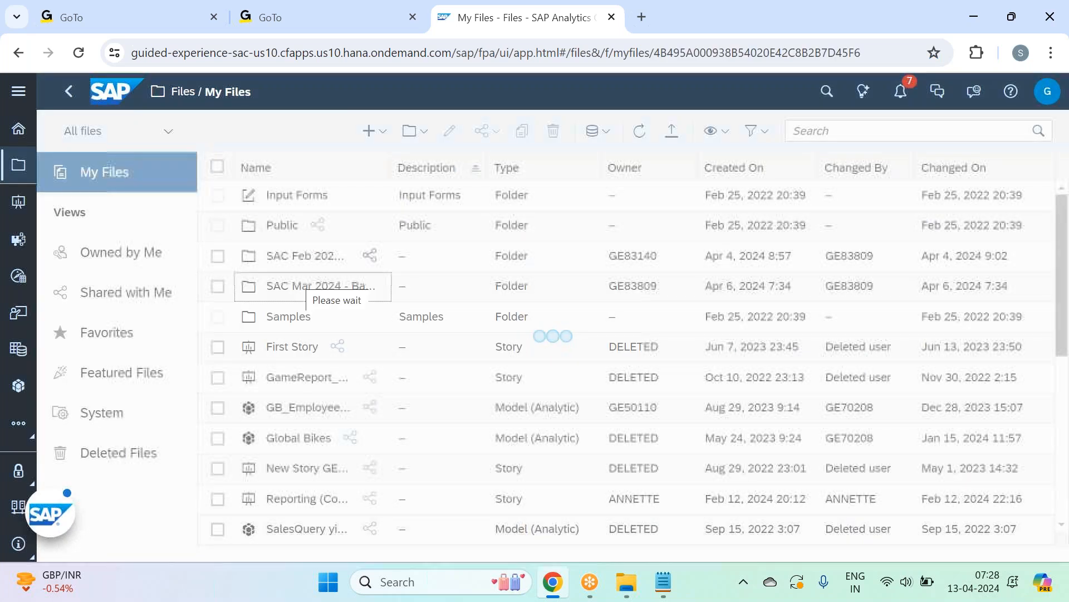
pyautogui.click(306, 199)
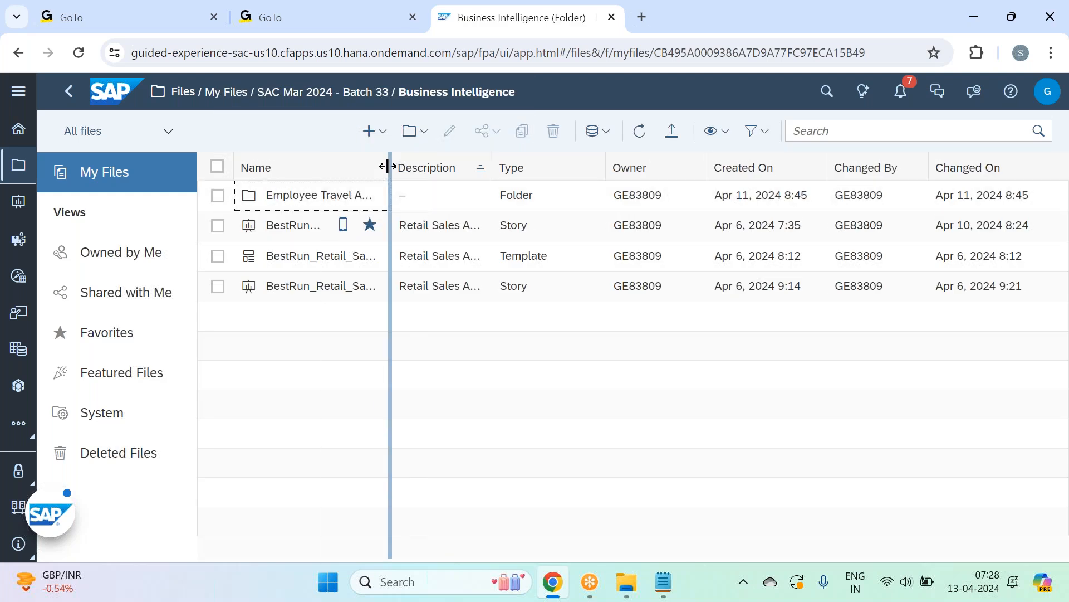
# Step: Open the Employee_Travel_Loc_Analysis story from the Employee Travel Analysis folder in edit mode
pyautogui.moveTo(390, 167); pyautogui.dragTo(485, 167)
pyautogui.click(317, 195)
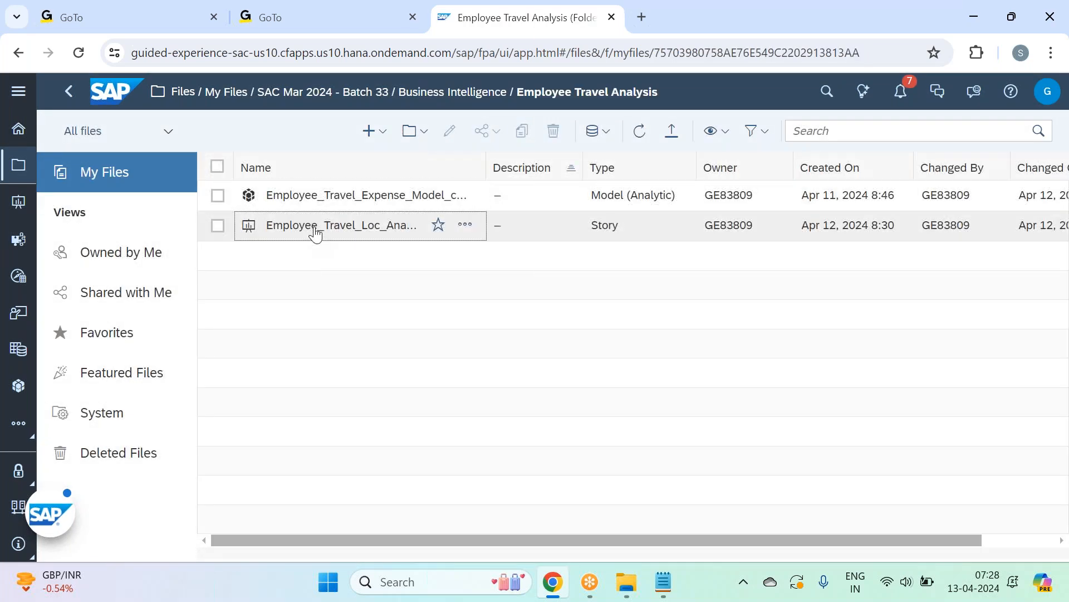
pyautogui.click(314, 228)
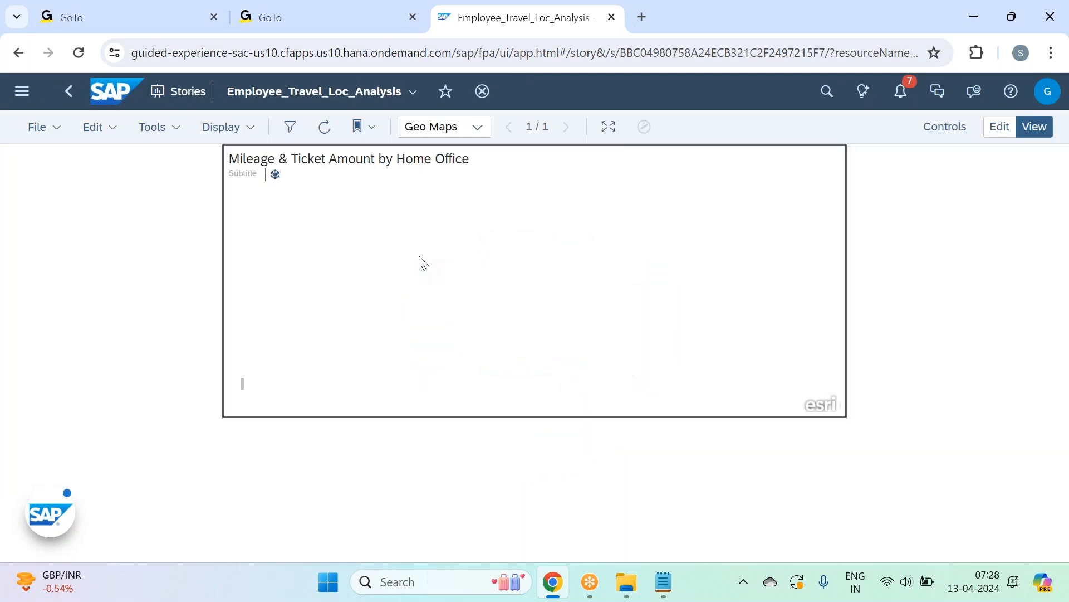
pyautogui.click(778, 71)
pyautogui.click(999, 127)
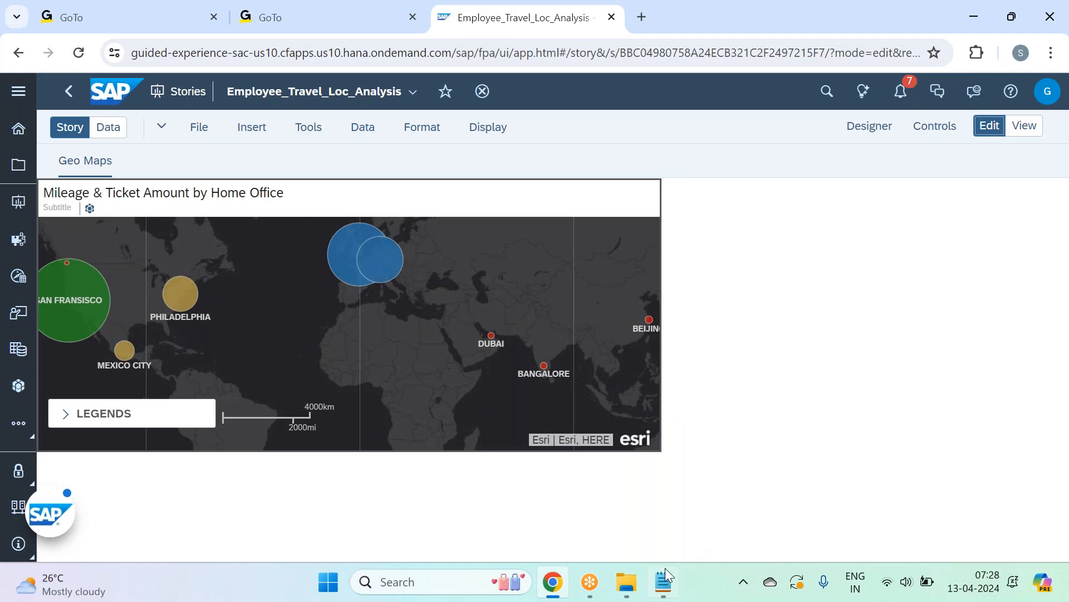
# Step: Check the list of geo map content layers in the Notepad notes and return to the story in Chrome
pyautogui.click(663, 581)
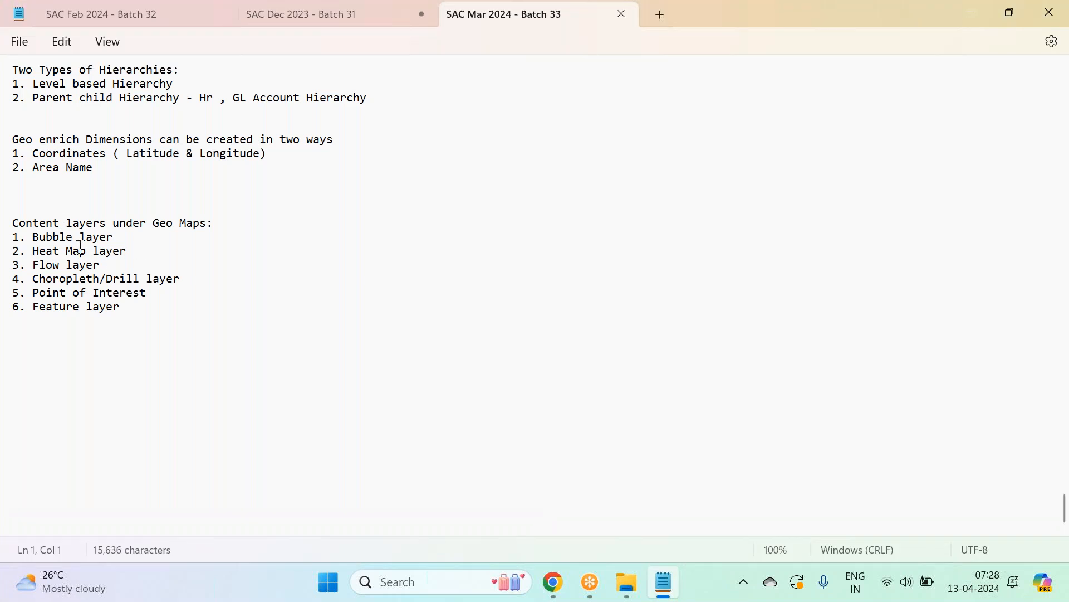
pyautogui.click(776, 38)
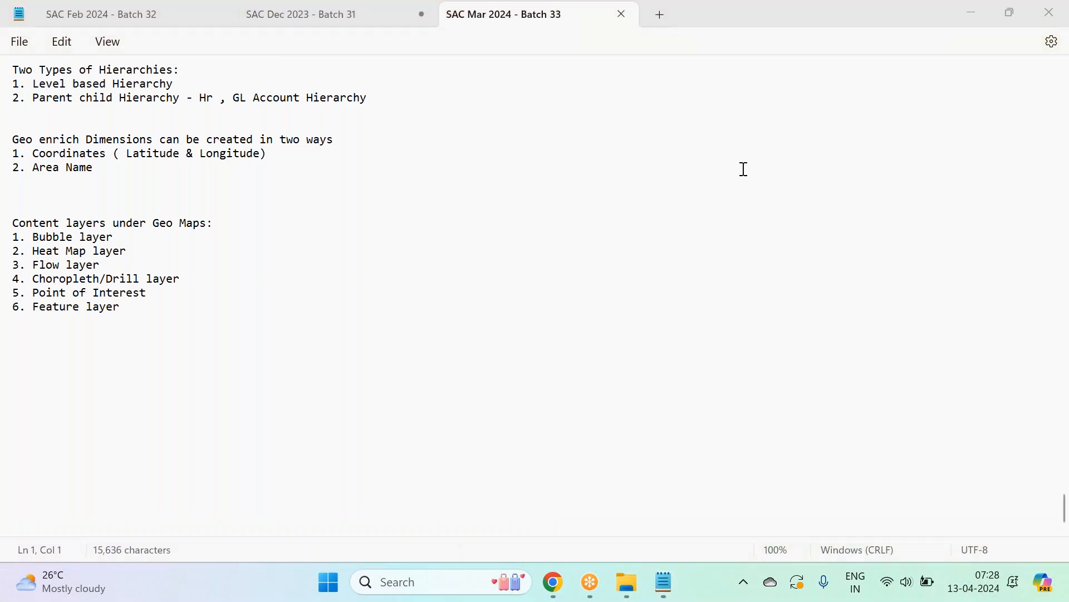
pyautogui.click(553, 582)
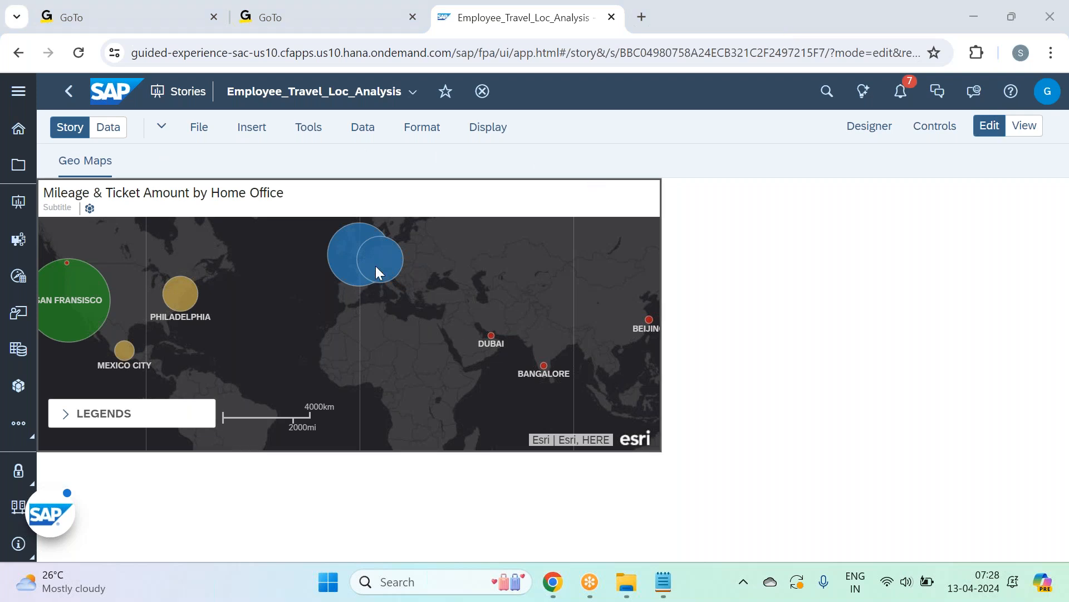
pyautogui.moveTo(376, 268)
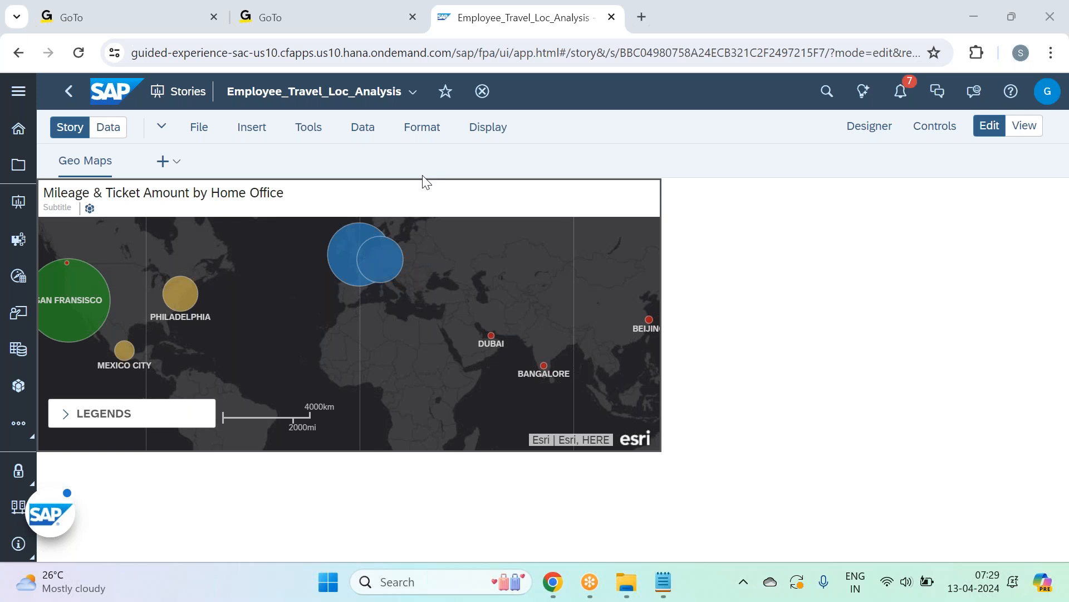
# Step: Insert a new geo map on the Geo Maps page and hide the design settings to free canvas space
pyautogui.click(252, 127)
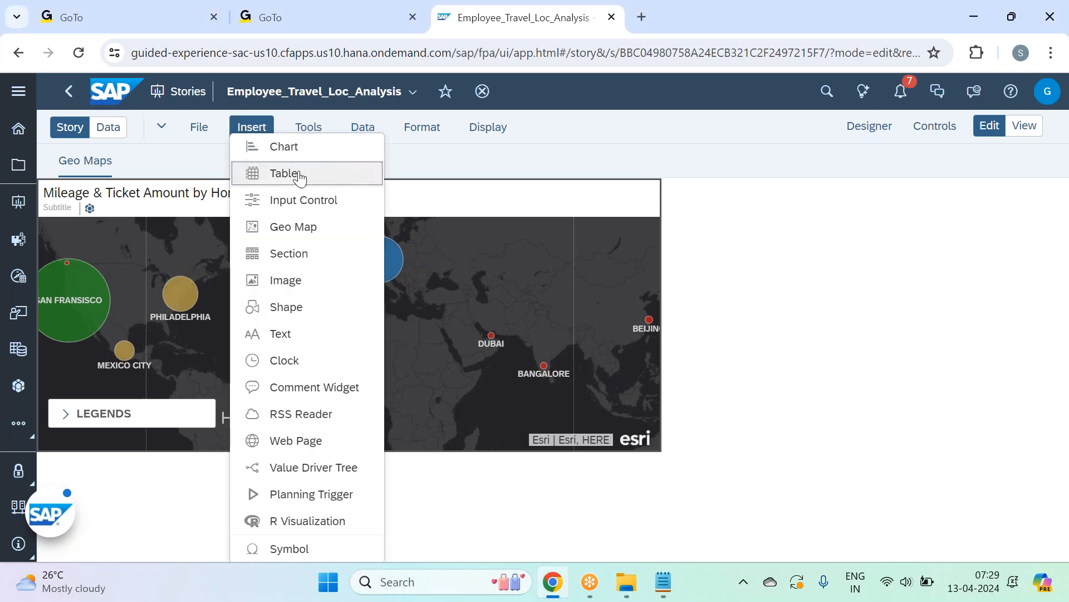
pyautogui.click(327, 230)
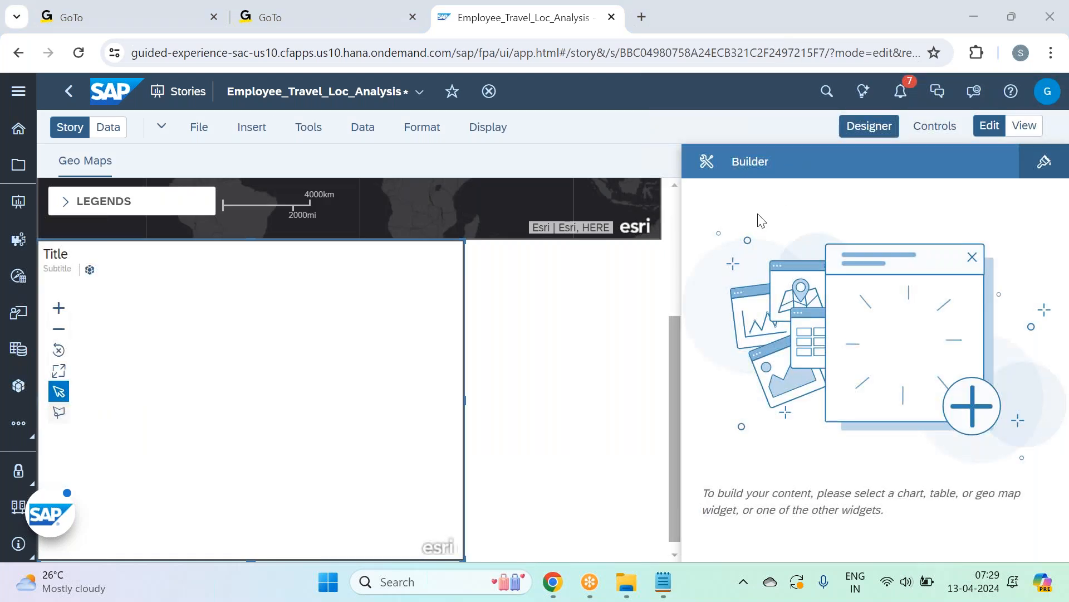
pyautogui.click(884, 128)
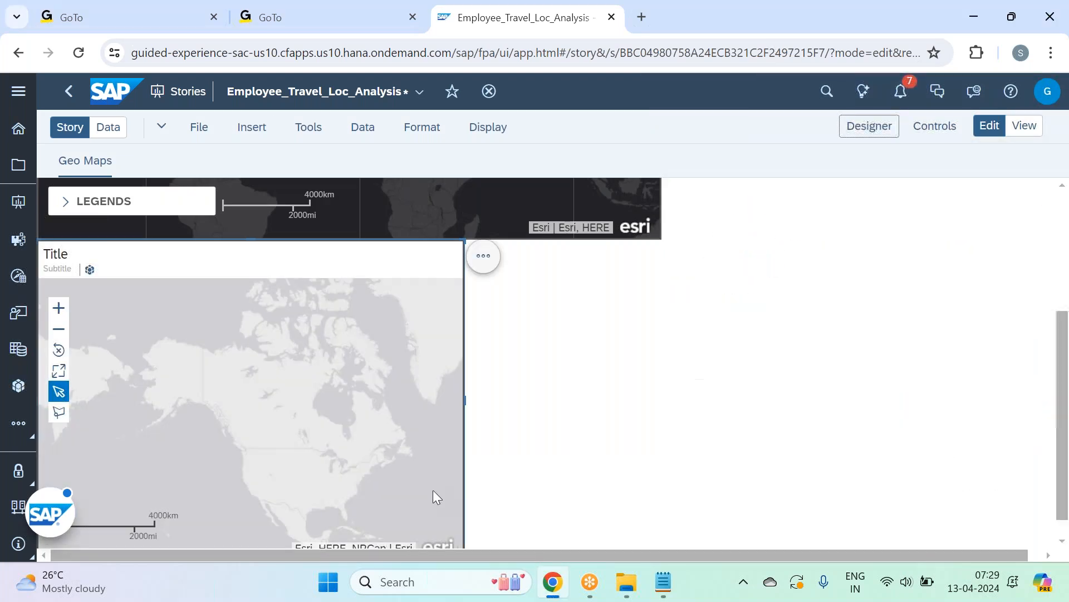
# Step: Place the new geo map directly beside the Mileage & Ticket Amount map and resize it to match that map's height
pyautogui.moveTo(432, 241); pyautogui.dragTo(857, 194)
pyautogui.moveTo(593, 554); pyautogui.dragTo(733, 542)
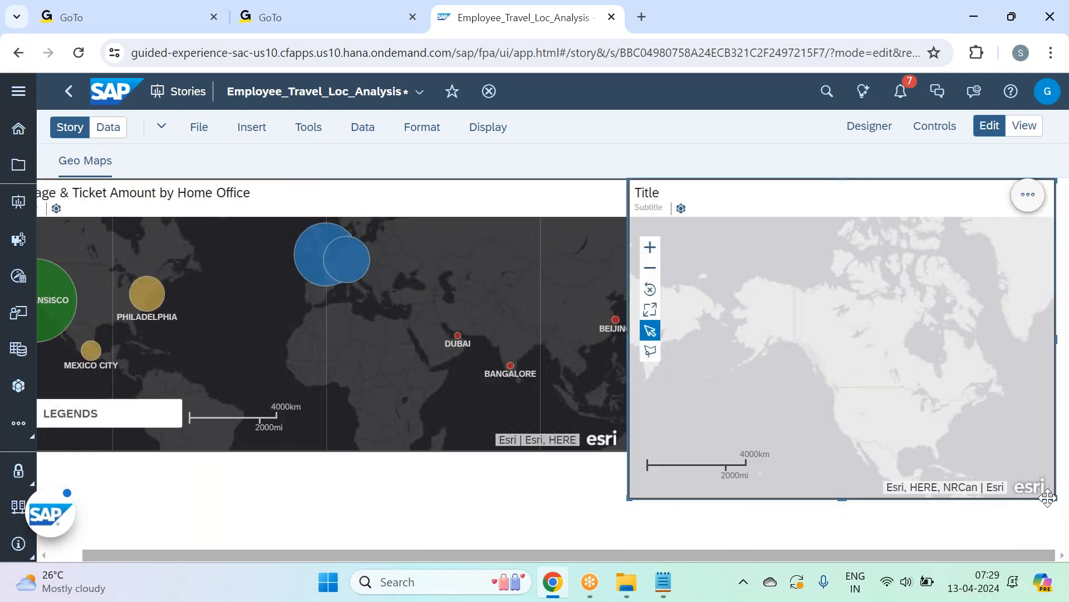
pyautogui.moveTo(1054, 497); pyautogui.dragTo(1040, 459)
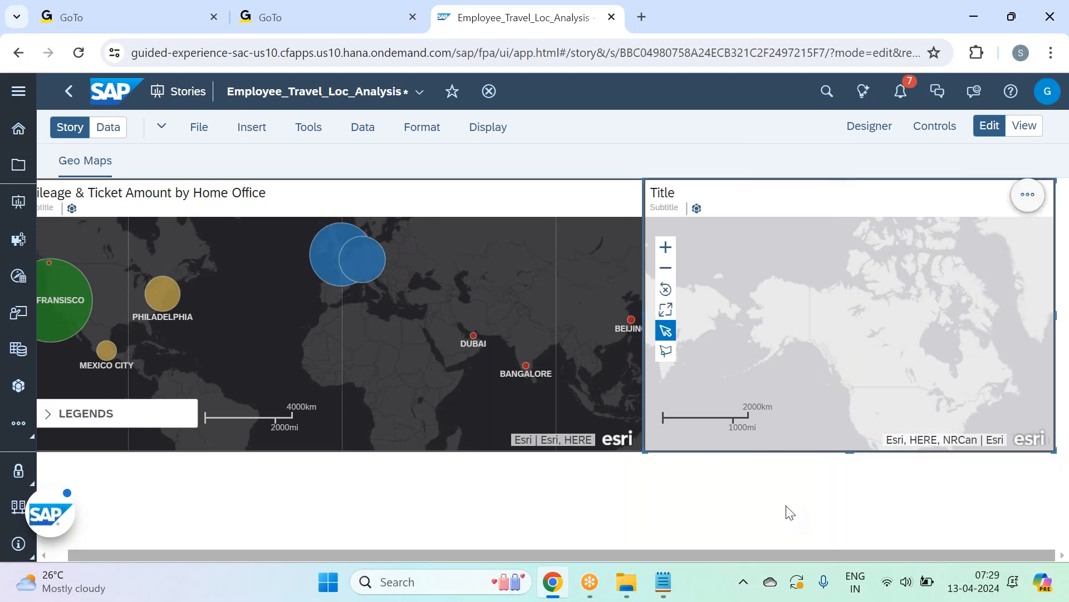
pyautogui.moveTo(724, 553); pyautogui.dragTo(667, 559)
pyautogui.moveTo(733, 560); pyautogui.dragTo(795, 557)
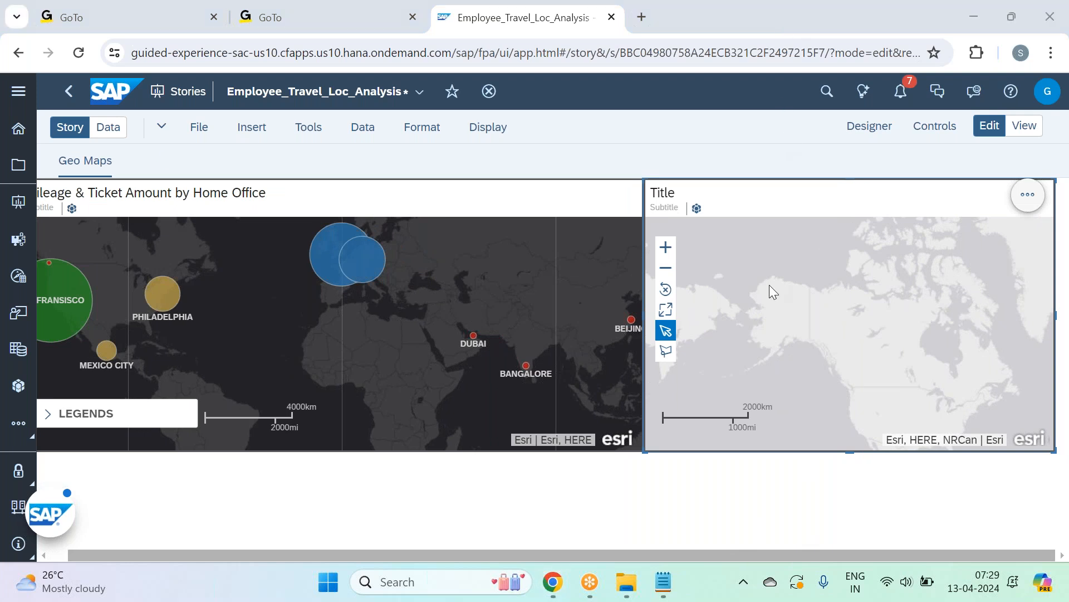
# Step: Change the new geo map's base layer to the National basemap
pyautogui.click(876, 132)
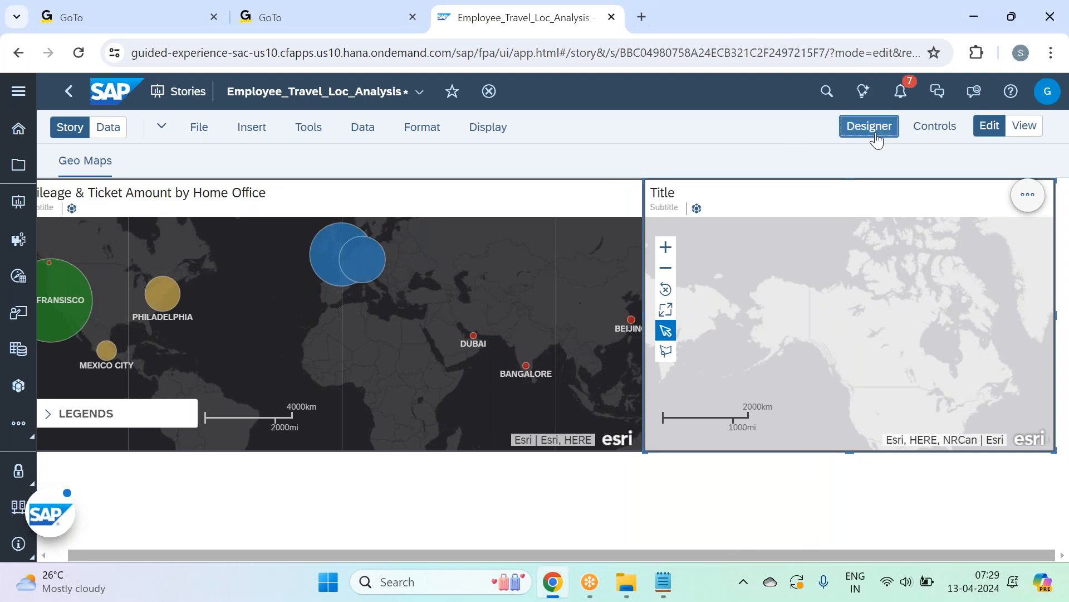
pyautogui.click(749, 324)
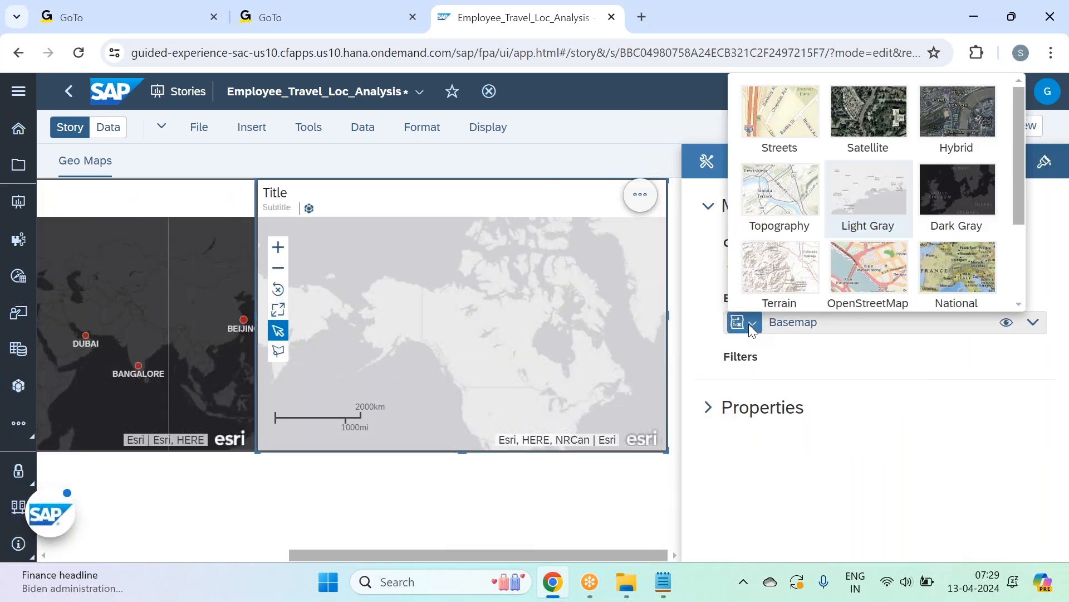
pyautogui.scroll(-1, 950, 233)
pyautogui.click(960, 255)
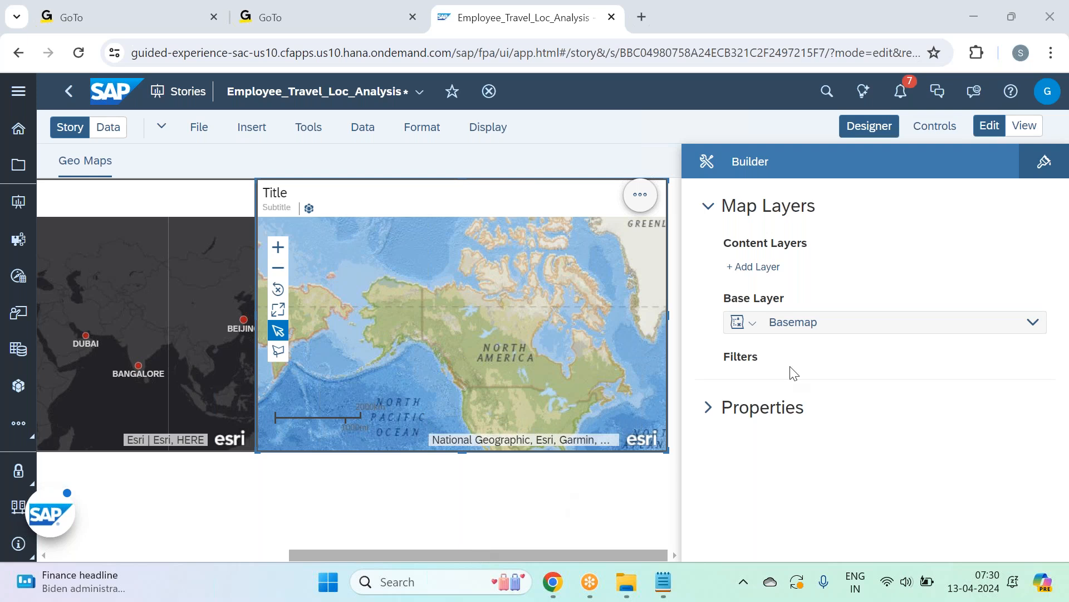
# Step: Add a content layer to the new geo map and rename it "Layer 1:Heat Map layer"
pyautogui.click(771, 273)
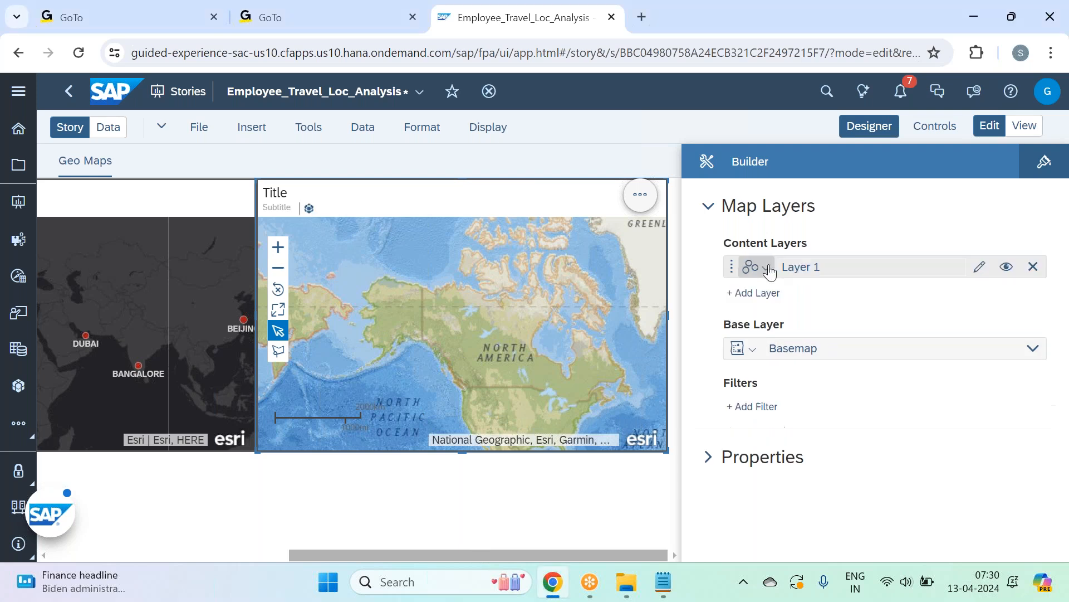
pyautogui.click(794, 206)
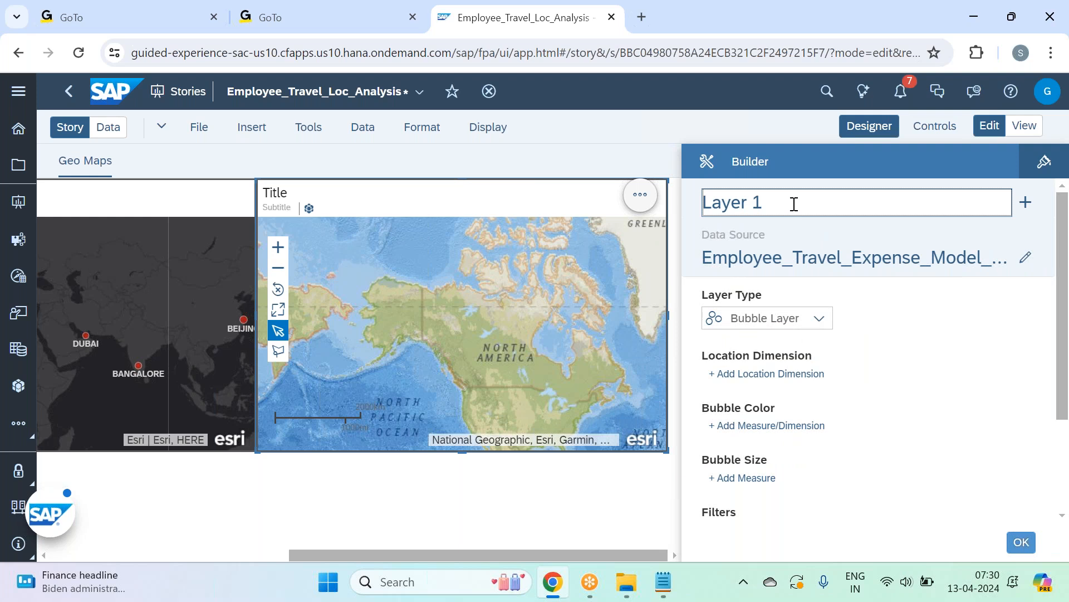
pyautogui.tripleClick(795, 203)
pyautogui.click(795, 202)
pyautogui.write(':Heat ')
pyautogui.write('M')
pyautogui.write('p')
pyautogui.write('ap la')
pyautogui.write('yer')
pyautogui.click(951, 341)
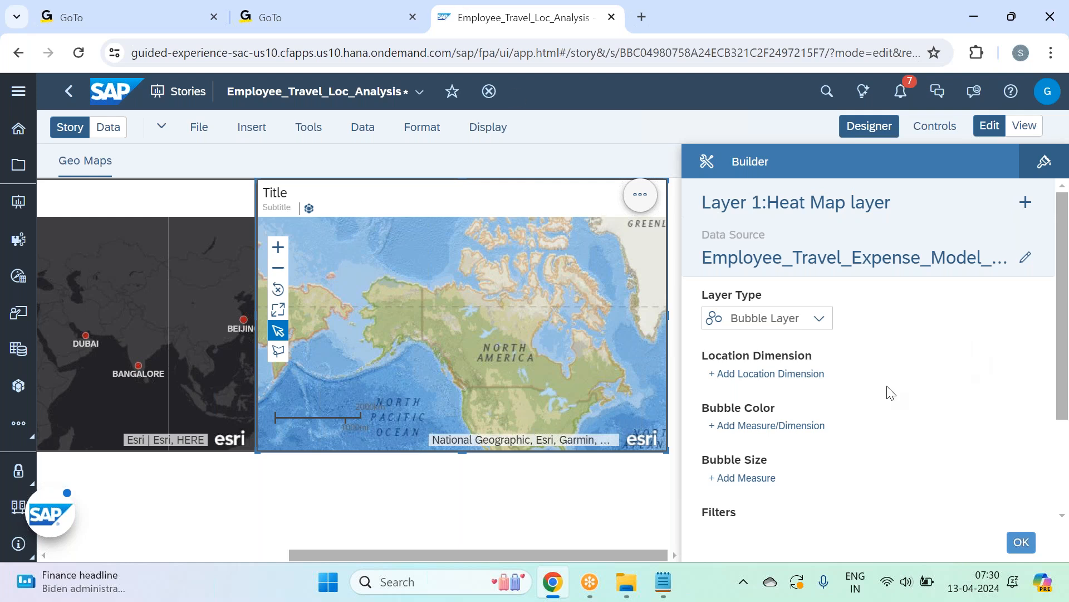
# Step: Set the layer's location dimension to Geo_HomeOffice and color its bubbles by the Carbon_Footprint measure
pyautogui.click(772, 375)
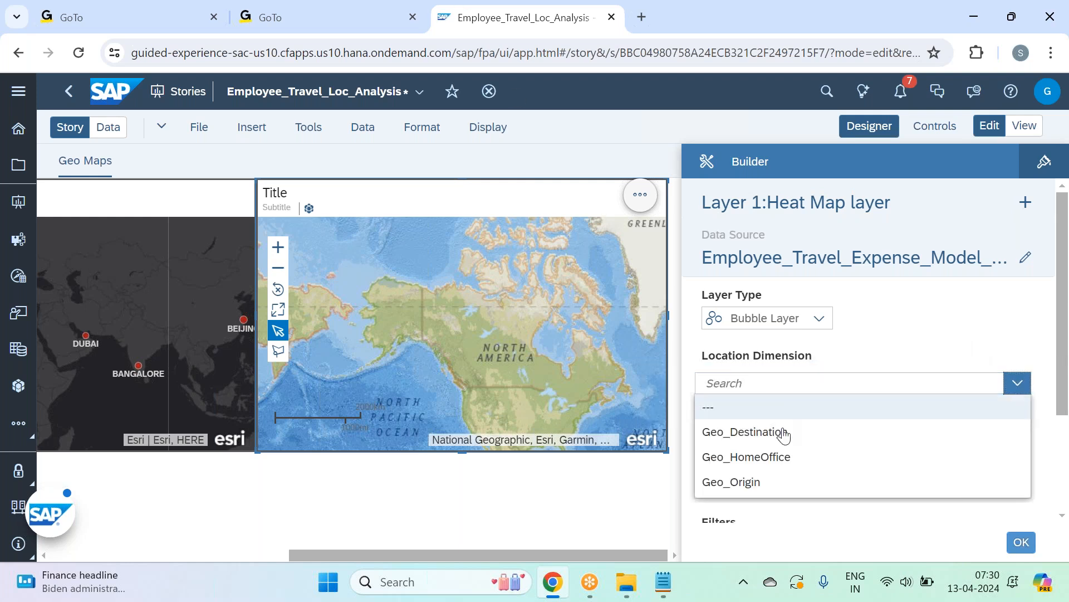
pyautogui.click(783, 467)
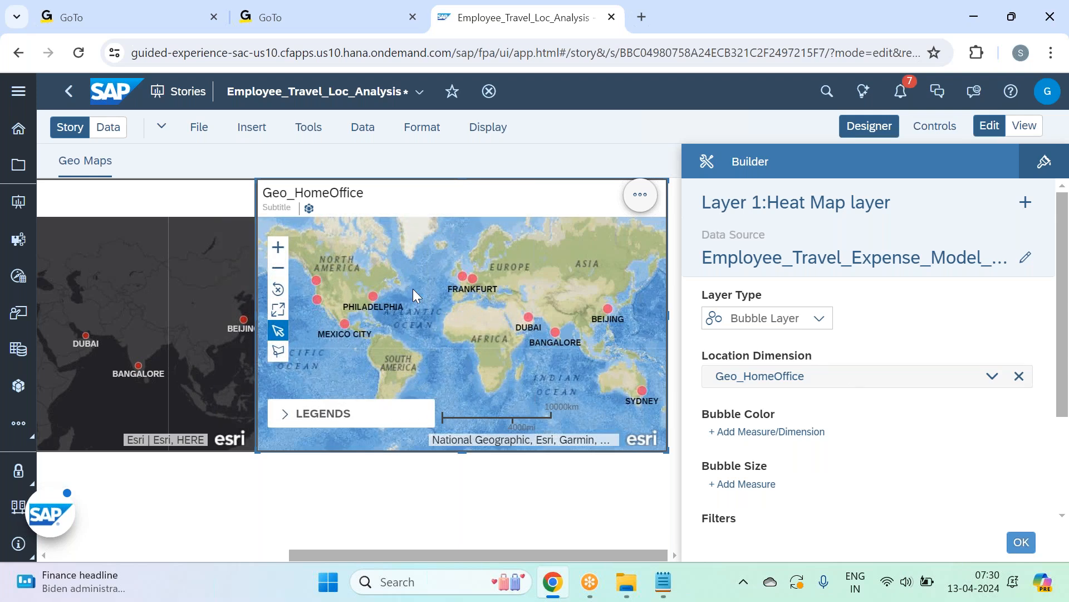
pyautogui.click(769, 433)
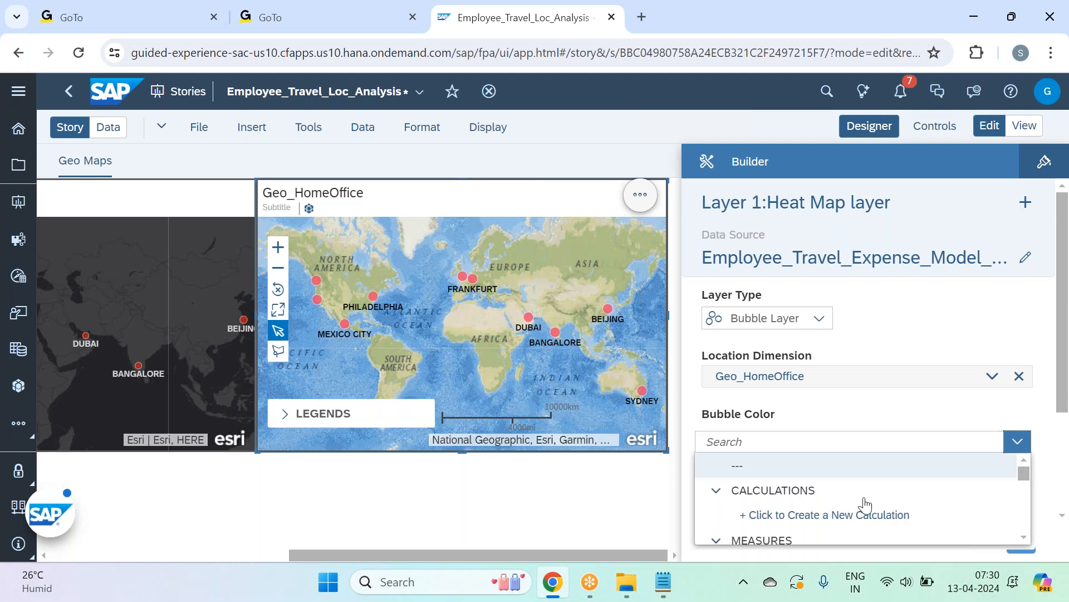
pyautogui.scroll(-5, 865, 505)
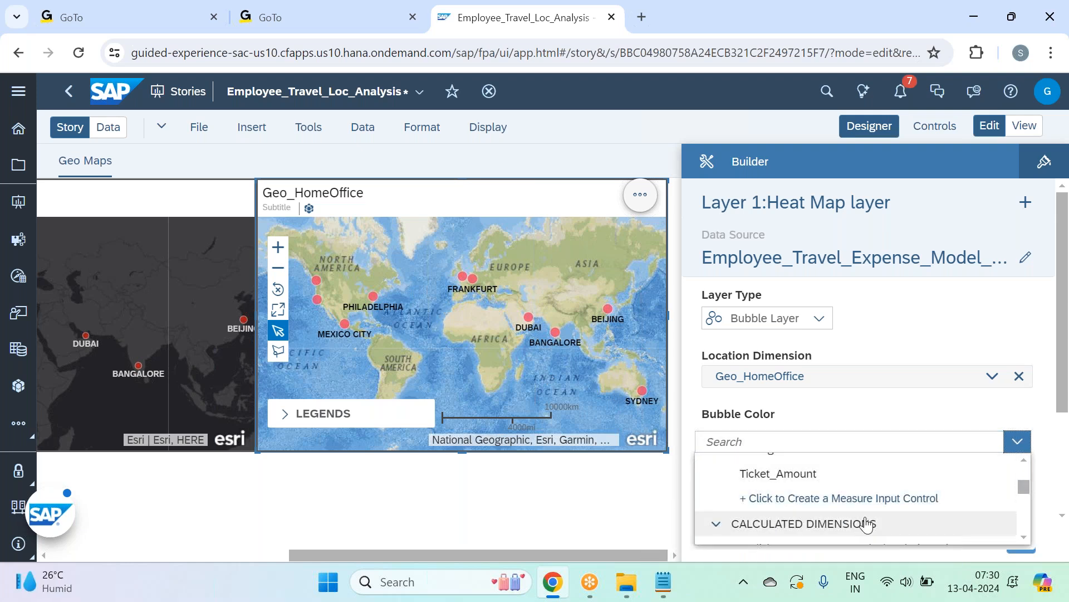
pyautogui.scroll(3, 865, 521)
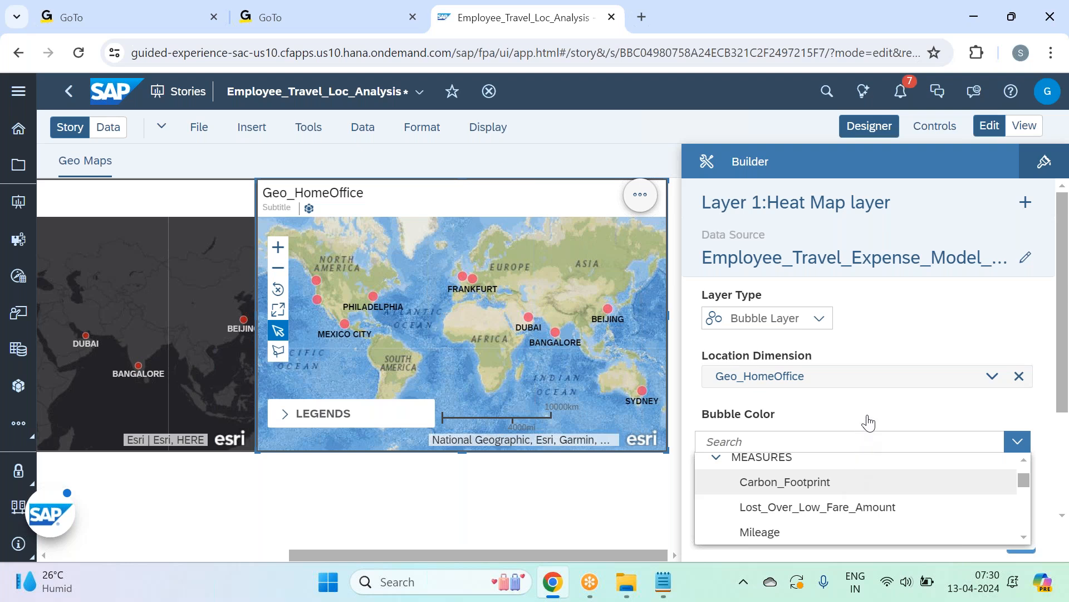
pyautogui.click(785, 482)
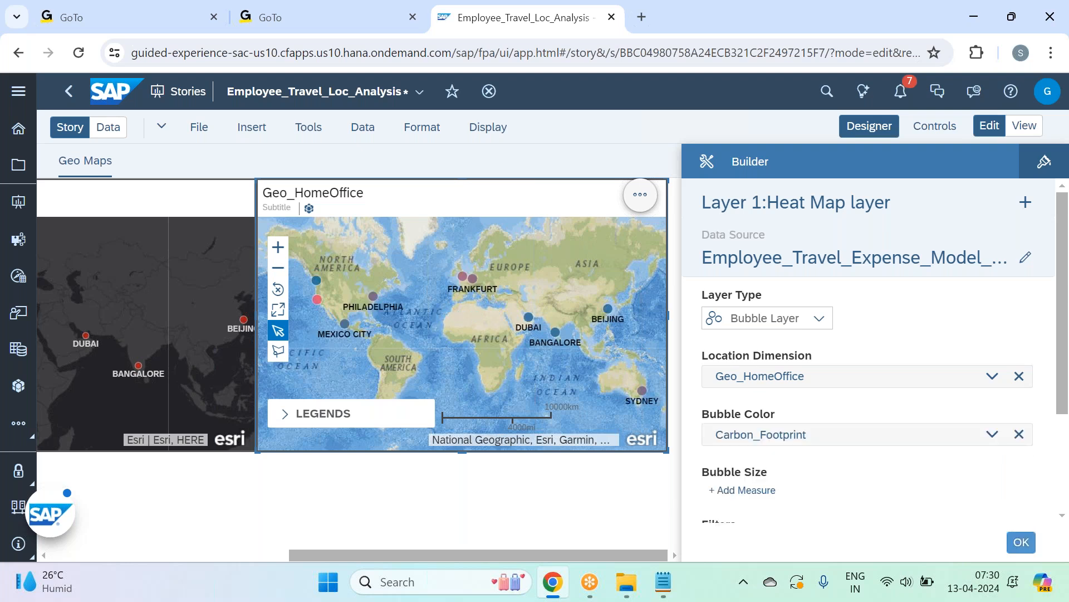
# Step: Change the layer type to Heat Map Layer and apply the continuous blue-to-red palette to its Carbon_Footprint heat map color
pyautogui.click(819, 318)
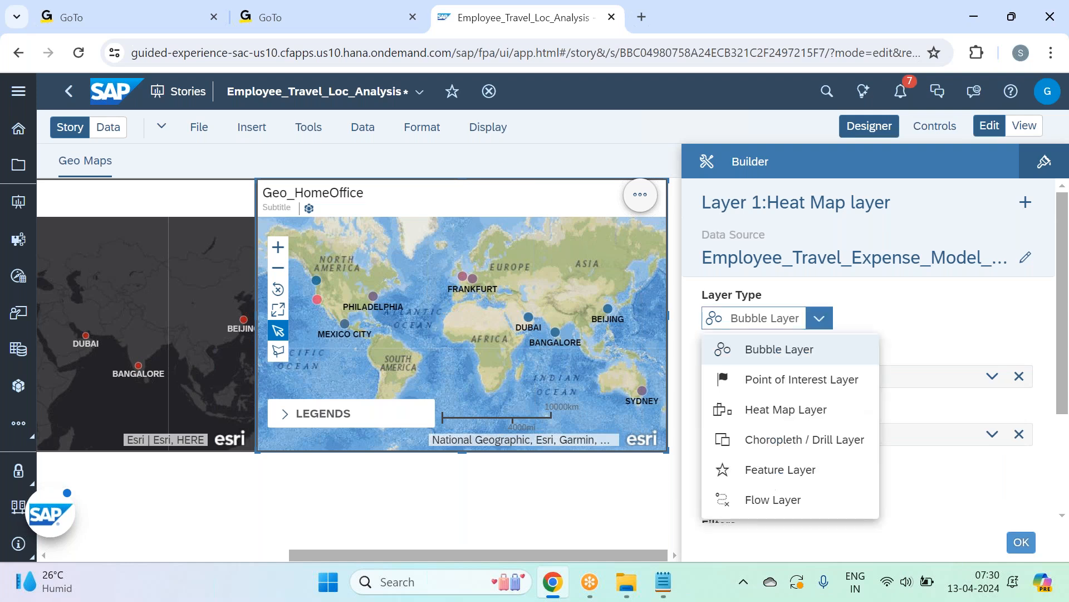
pyautogui.click(803, 411)
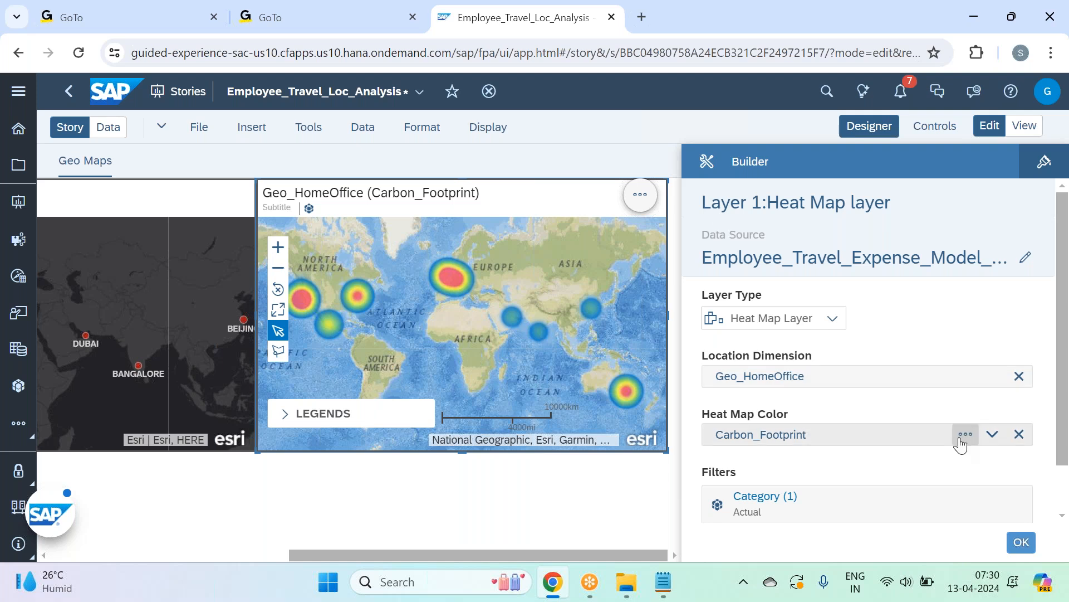
pyautogui.click(991, 435)
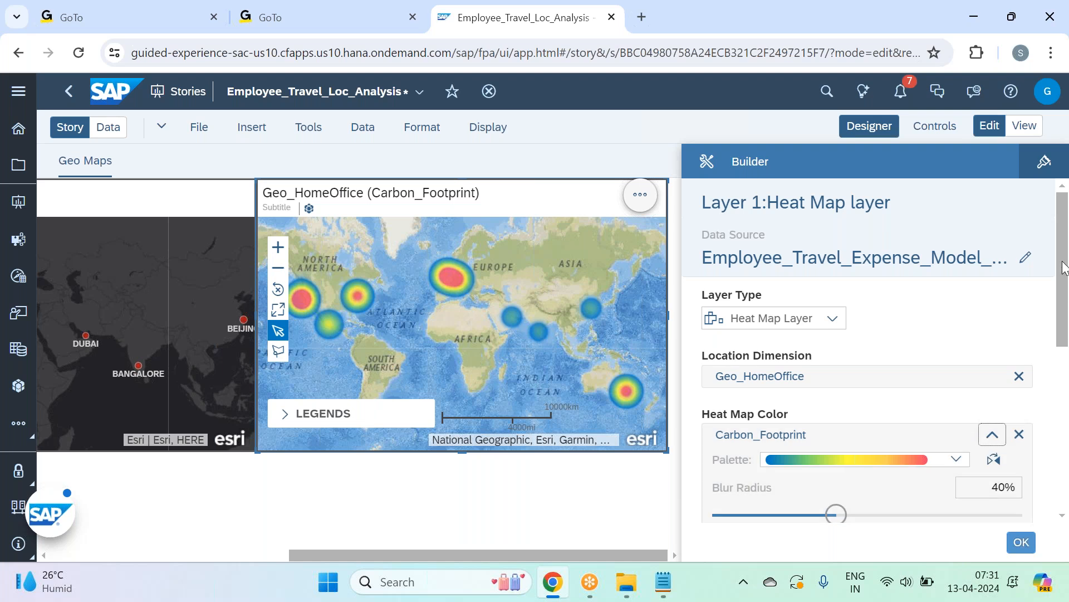
pyautogui.scroll(-2, 970, 354)
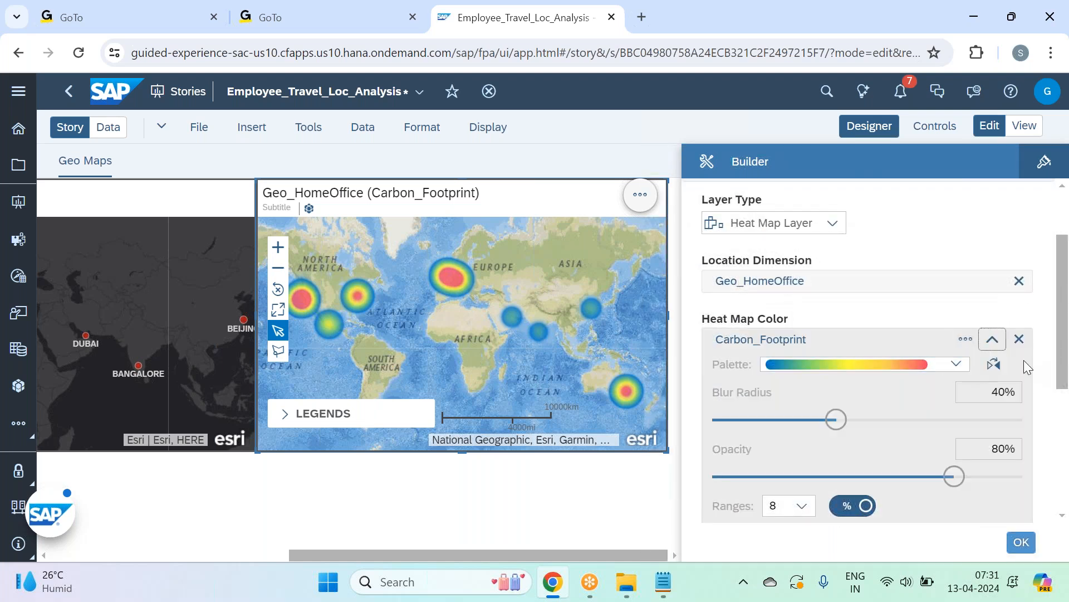
pyautogui.click(993, 364)
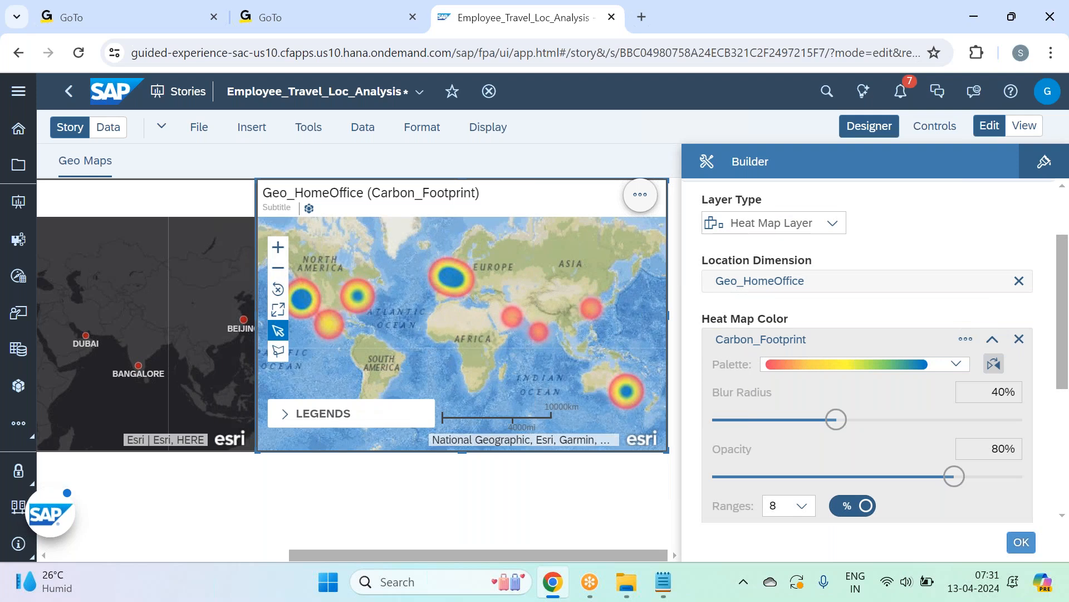
pyautogui.click(956, 363)
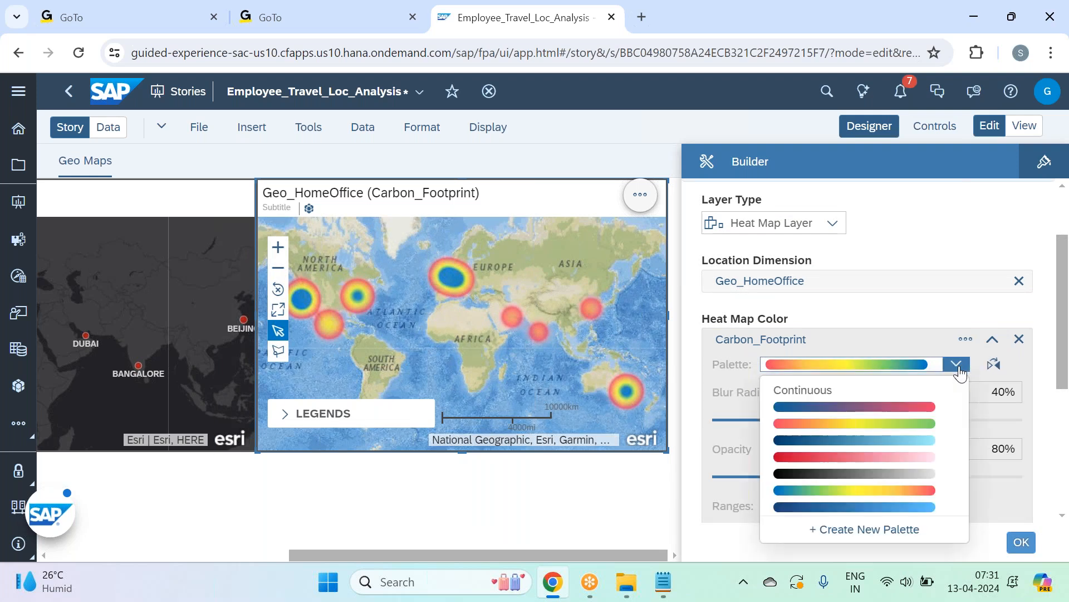
pyautogui.click(907, 407)
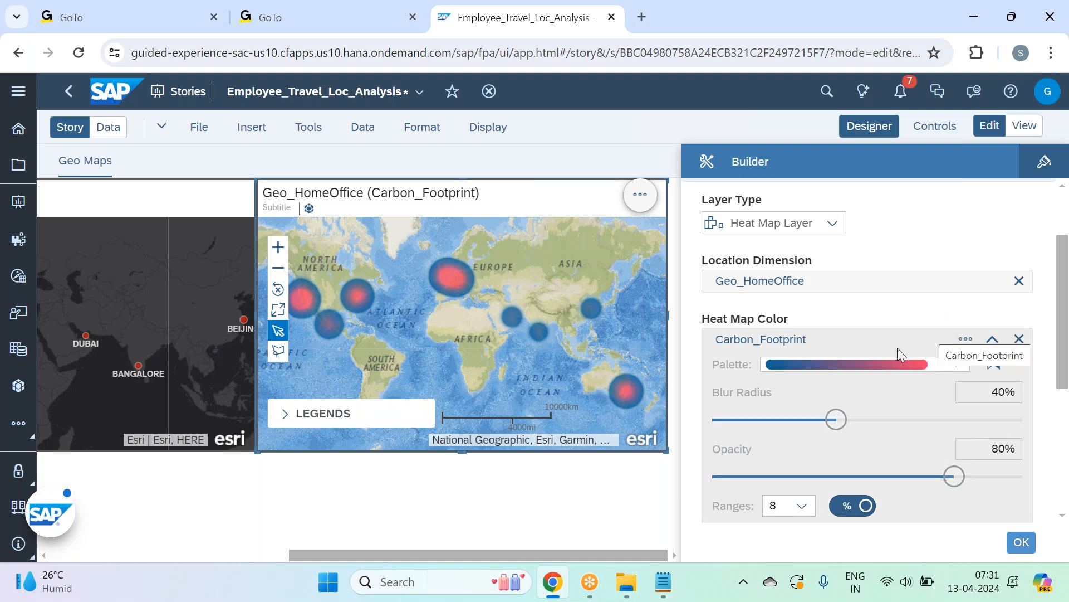
pyautogui.click(992, 339)
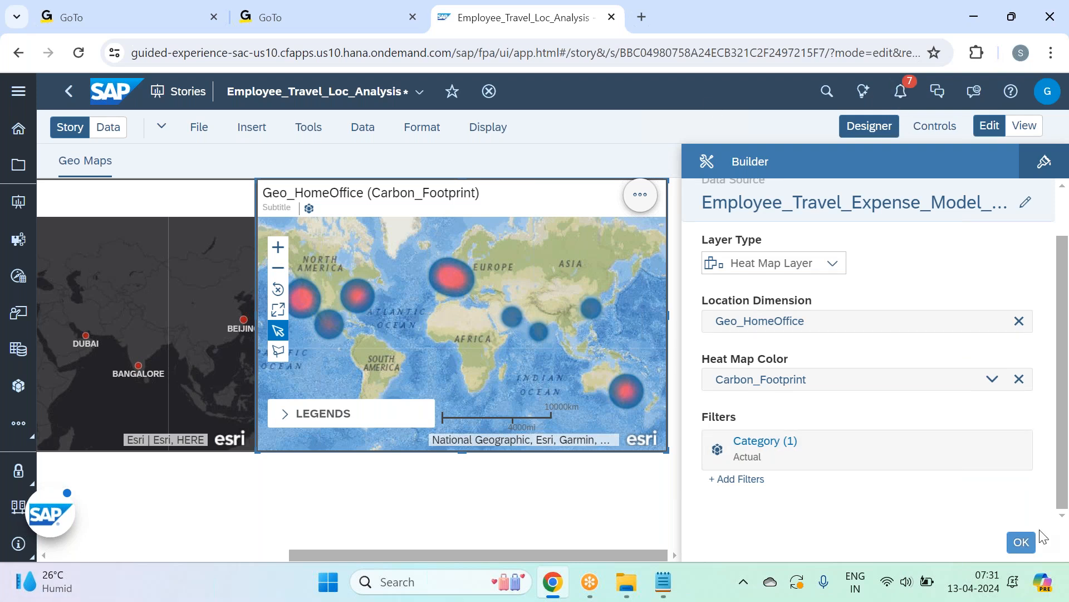
pyautogui.click(1024, 543)
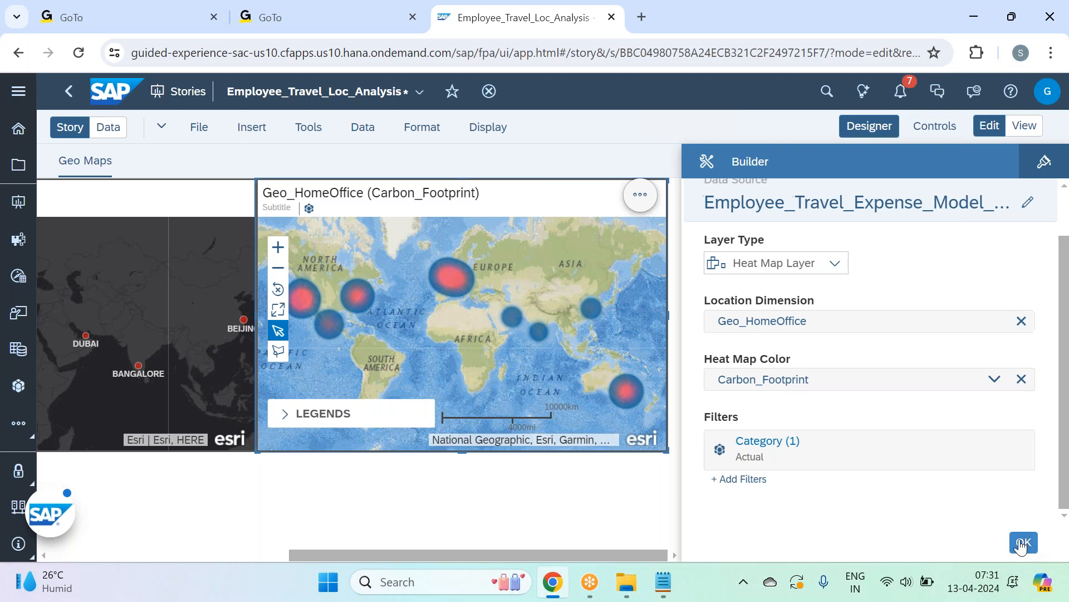
pyautogui.click(868, 127)
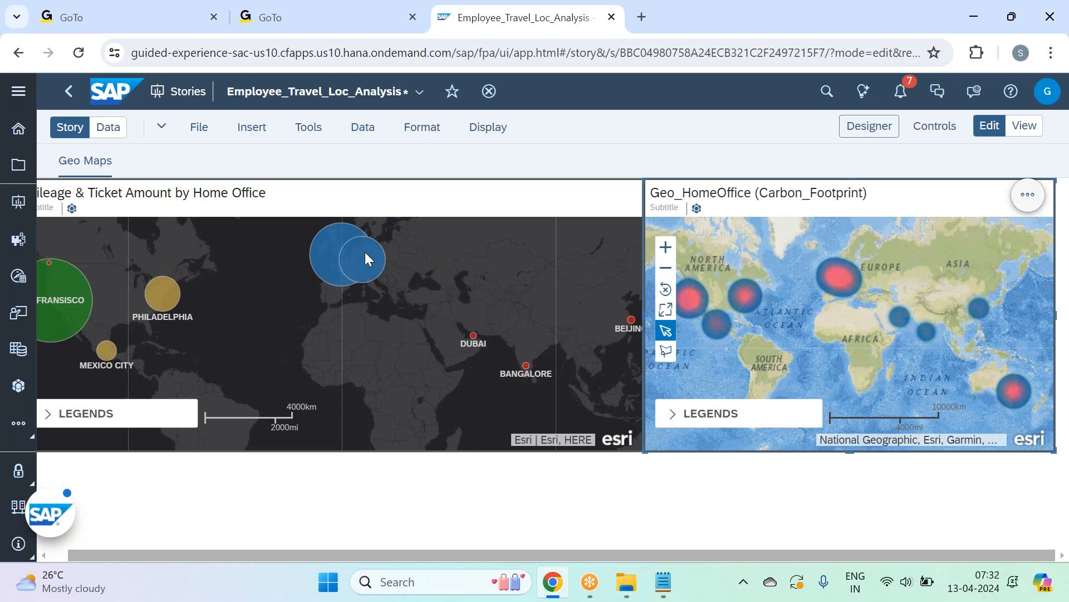
# Step: Replace the heat map's title with "Carbon Footprint by Home Office"
pyautogui.moveTo(366, 252)
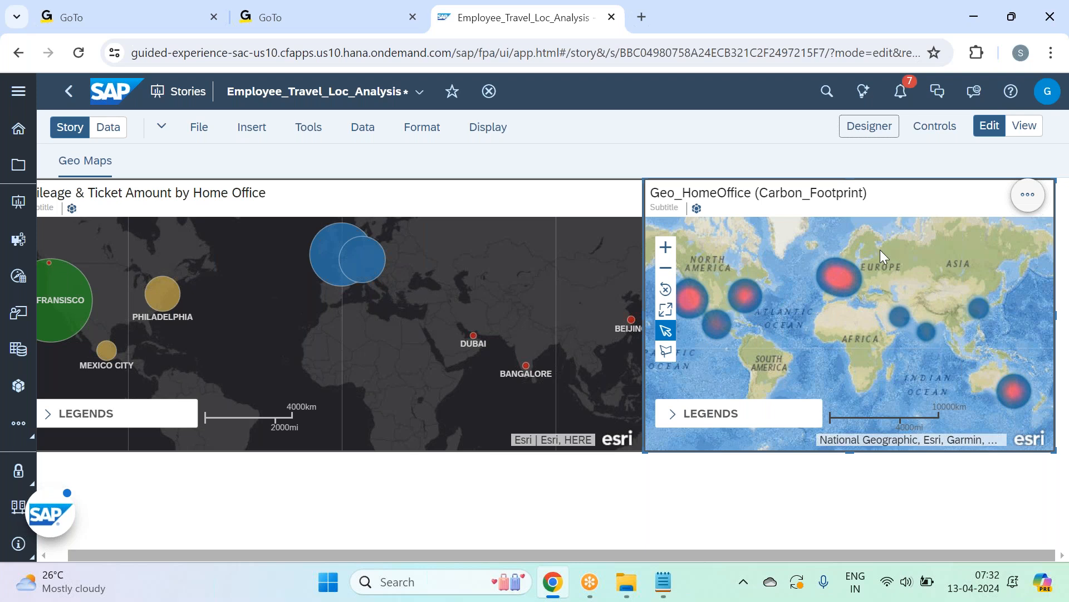
pyautogui.click(886, 190)
pyautogui.press('BackSpace')
pyautogui.press('BackSpace')
pyautogui.press('BackSpace')
pyautogui.press('BackSpace')
pyautogui.press('BackSpace')
pyautogui.press('BackSpace')
pyautogui.press('BackSpace')
pyautogui.press('BackSpace')
pyautogui.press('BackSpace')
pyautogui.press('BackSpace')
pyautogui.press('BackSpace')
pyautogui.press('BackSpace')
pyautogui.press('BackSpace')
pyautogui.press('BackSpace')
pyautogui.press('BackSpace')
pyautogui.press('BackSpace')
pyautogui.press('BackSpace')
pyautogui.press('BackSpace')
pyautogui.press('BackSpace')
pyautogui.press('BackSpace')
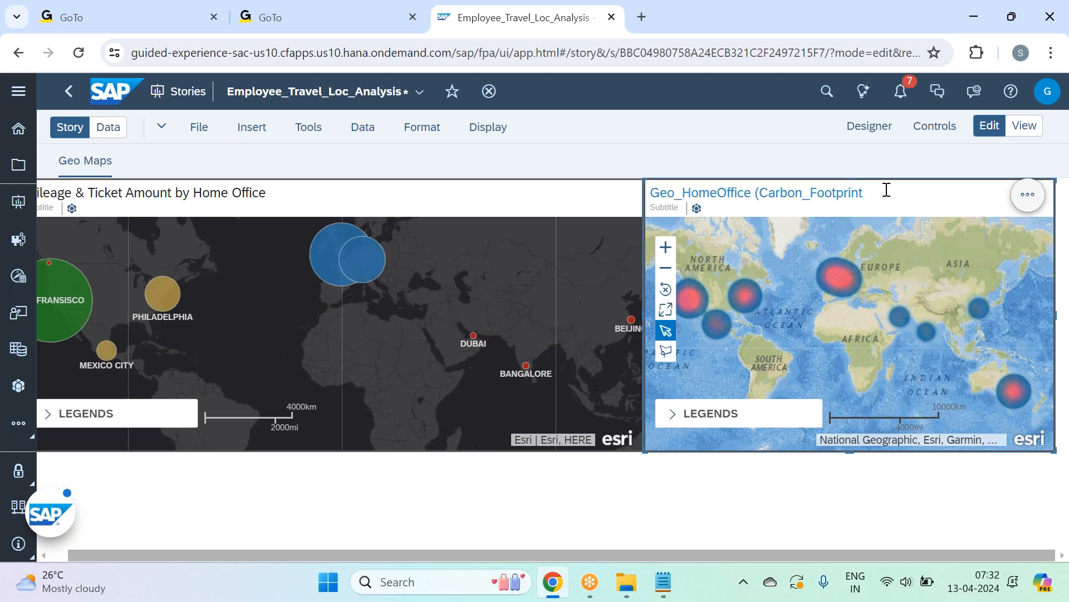
pyautogui.press('BackSpace')
pyautogui.press('BackSpace')
pyautogui.press('BackSpace')
pyautogui.press('BackSpace')
pyautogui.press('BackSpace')
pyautogui.press('BackSpace')
pyautogui.press('BackSpace')
pyautogui.press('BackSpace')
pyautogui.press('BackSpace')
pyautogui.press('BackSpace')
pyautogui.press('BackSpace')
pyautogui.press('BackSpace')
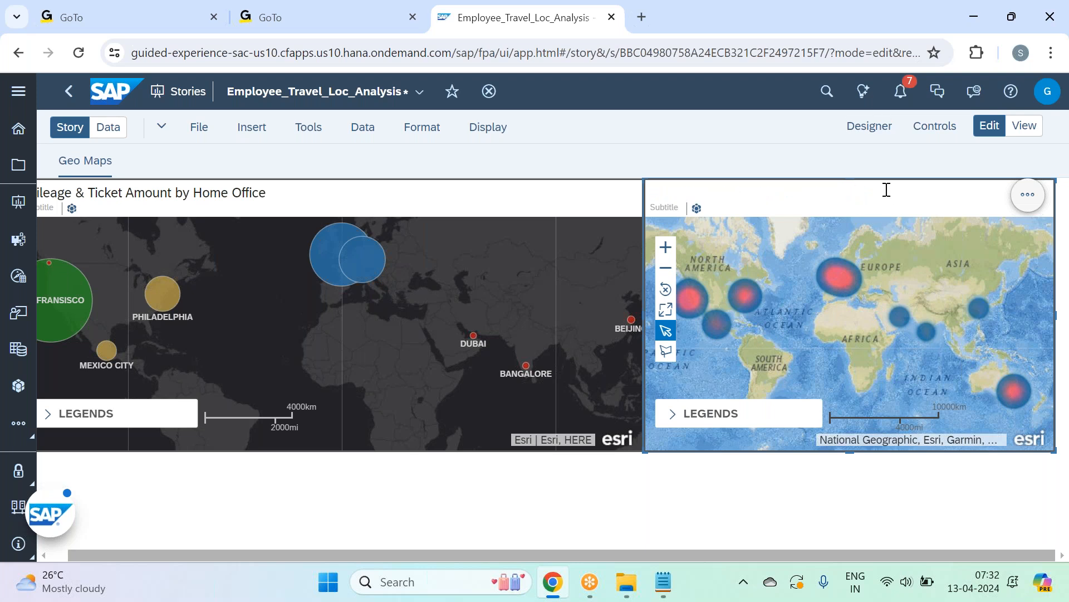
pyautogui.write('Carbon Footprint ')
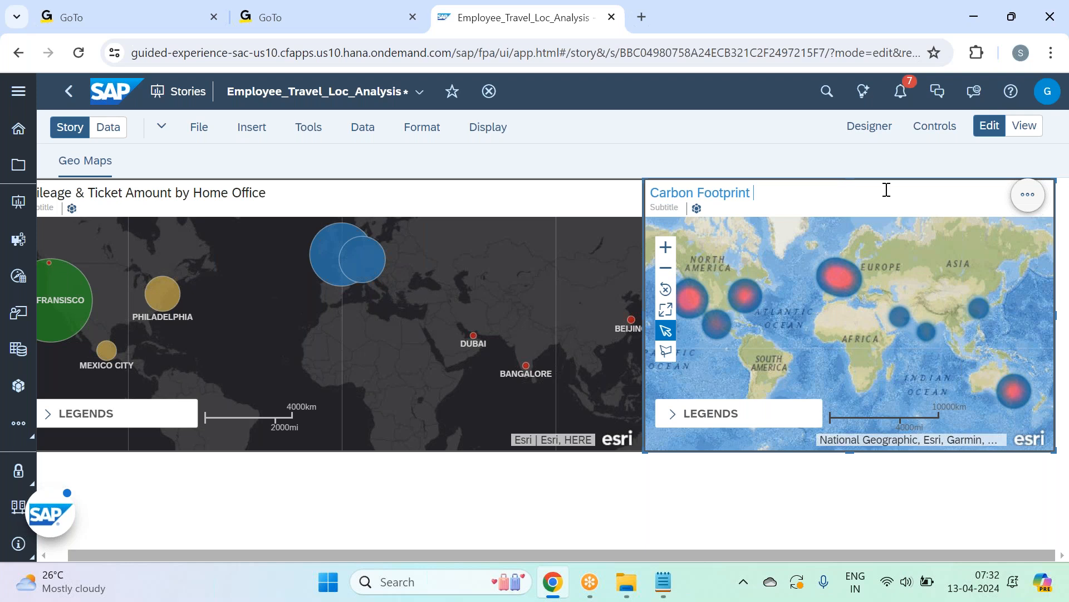
pyautogui.write('by Home')
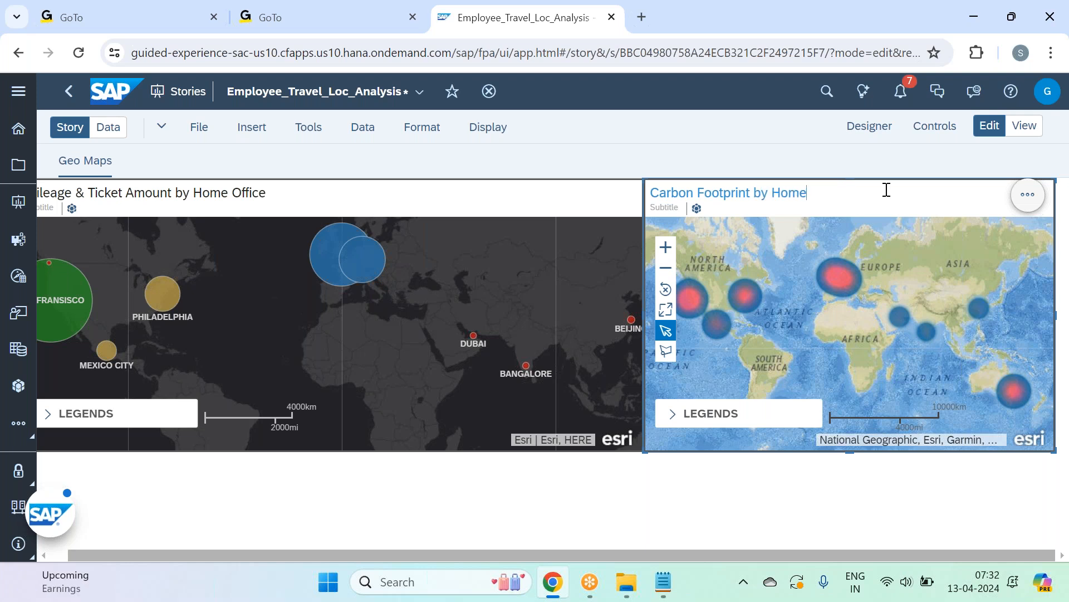
pyautogui.write(' Office')
pyautogui.click(440, 526)
# Step: Insert another geo map beneath the Mileage & Ticket Amount map
pyautogui.moveTo(424, 551); pyautogui.dragTo(402, 552)
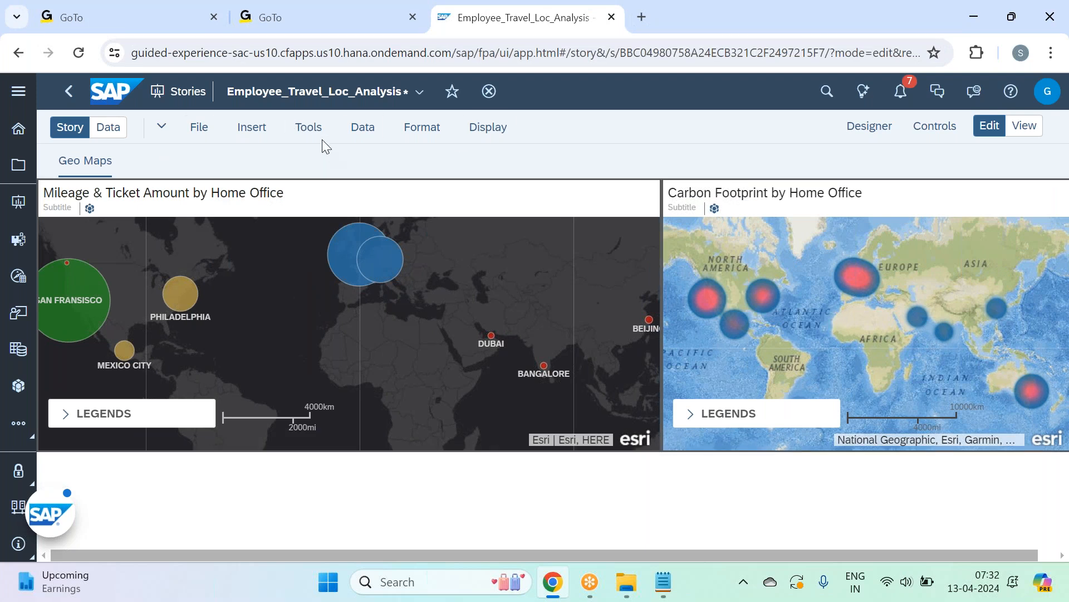
pyautogui.click(244, 133)
pyautogui.click(280, 235)
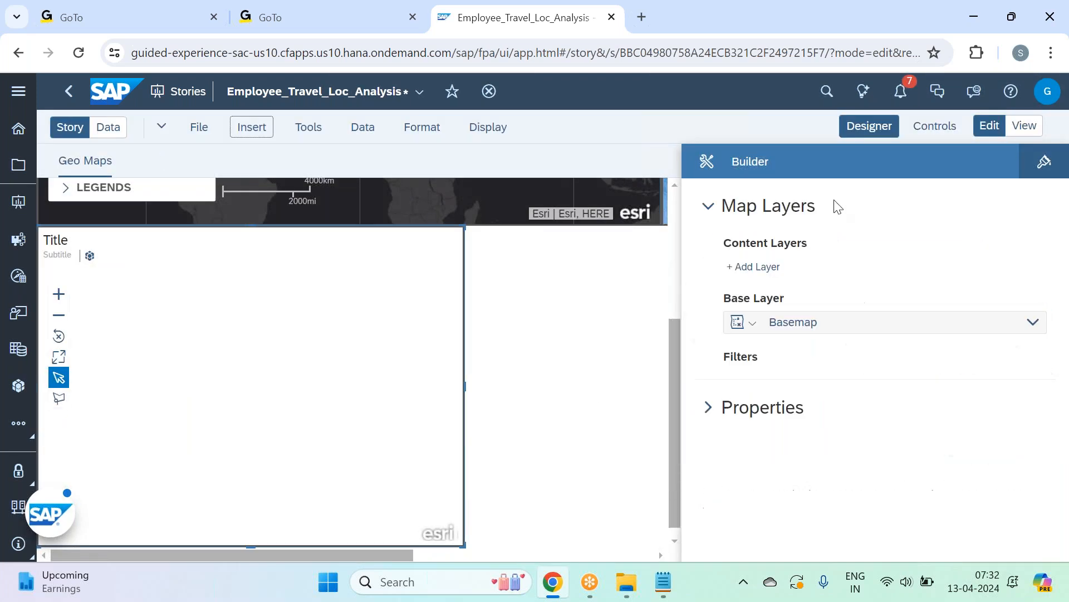
pyautogui.click(870, 127)
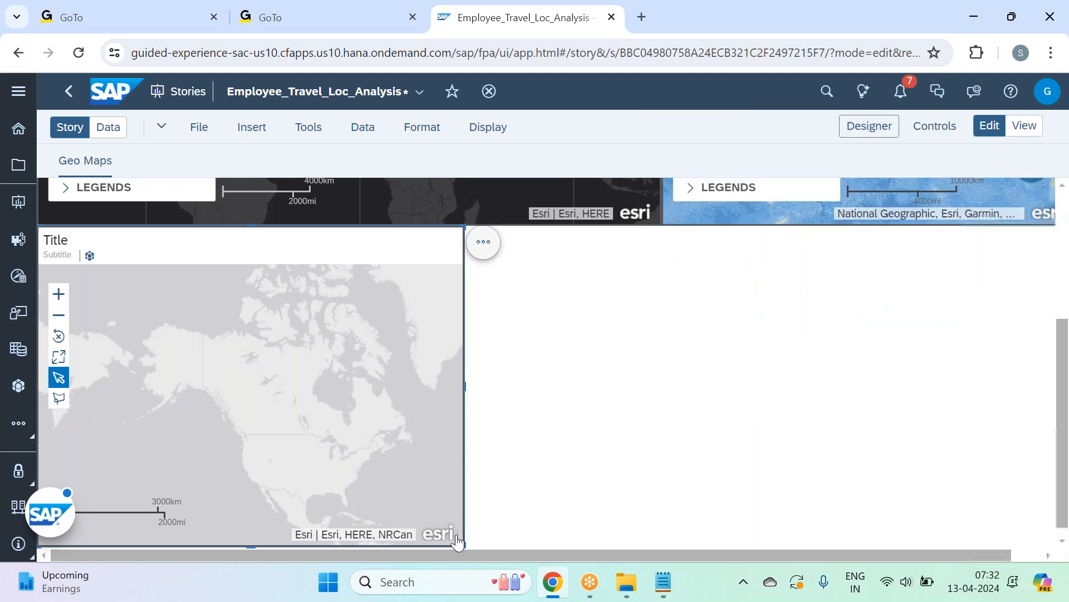
# Step: Resize the new geo map to the width of the Mileage & Ticket Amount map, leaving a small gap between them
pyautogui.moveTo(463, 545); pyautogui.dragTo(662, 483)
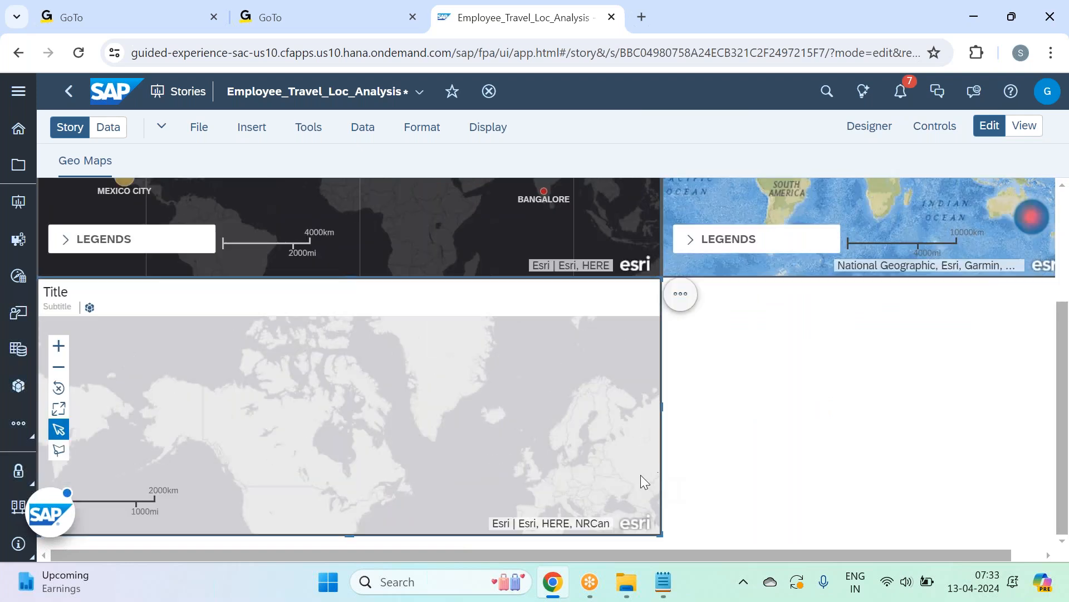
pyautogui.moveTo(661, 535); pyautogui.dragTo(662, 541)
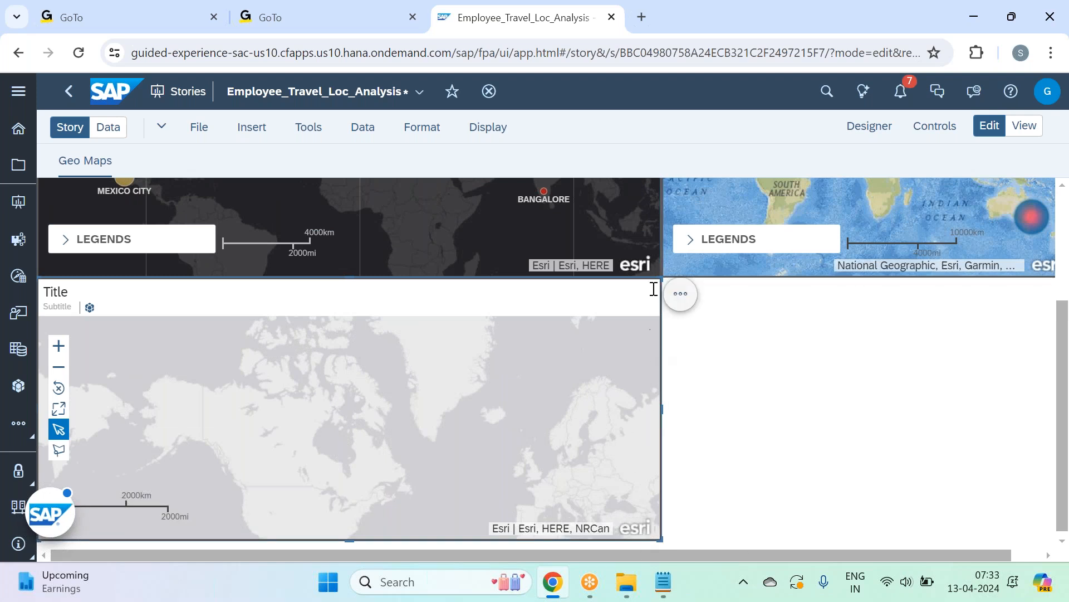
pyautogui.moveTo(661, 281); pyautogui.dragTo(658, 303)
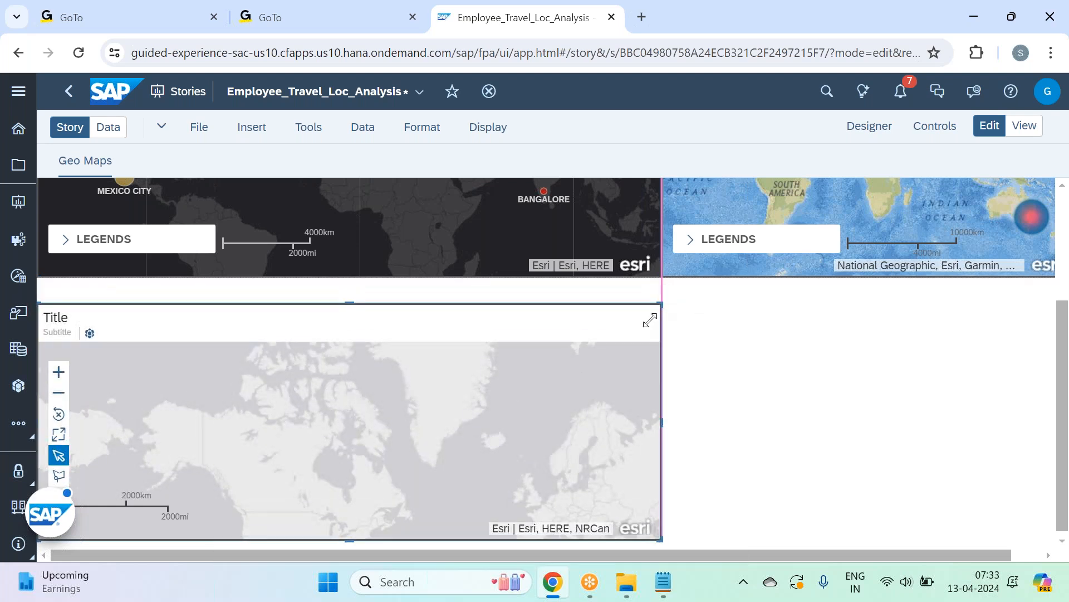
pyautogui.moveTo(650, 320); pyautogui.dragTo(650, 321)
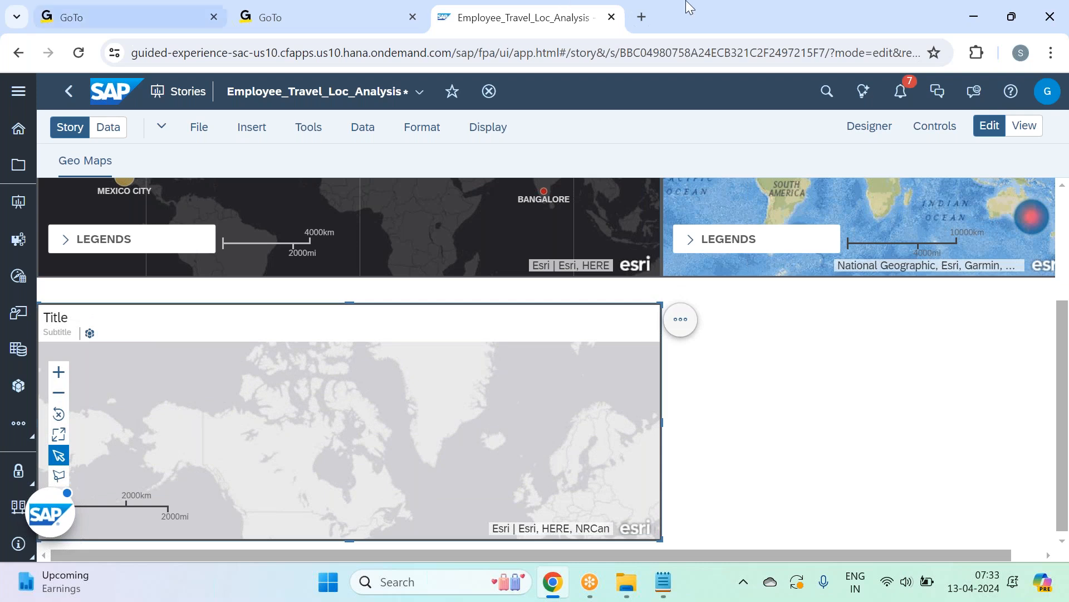
# Step: Add a content layer to the new geo map and rename it "Layer 1:Flow layer"
pyautogui.click(869, 126)
pyautogui.click(756, 325)
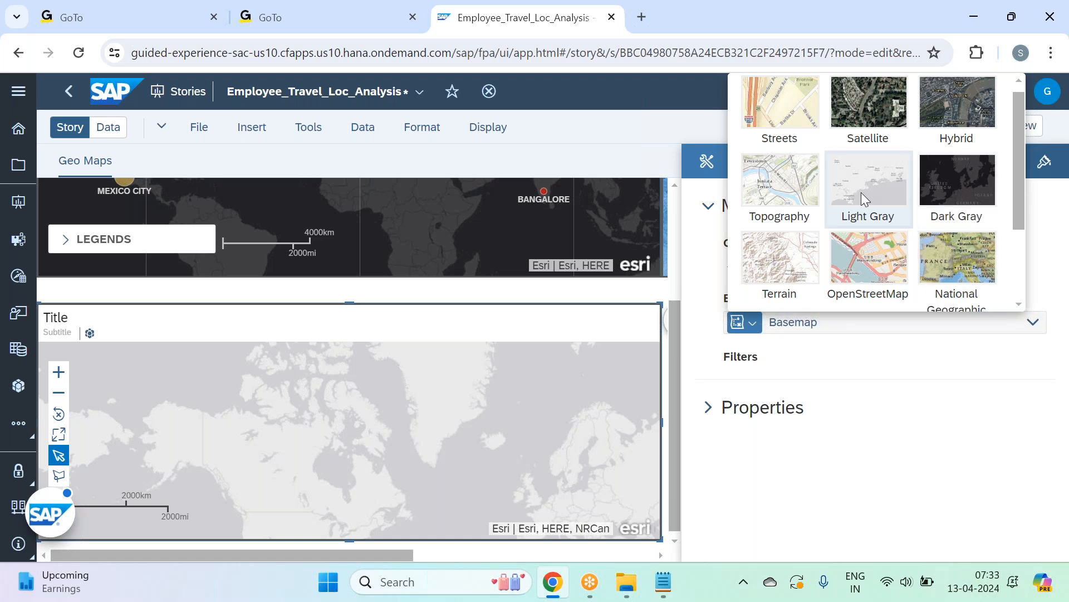
pyautogui.click(934, 402)
pyautogui.click(762, 267)
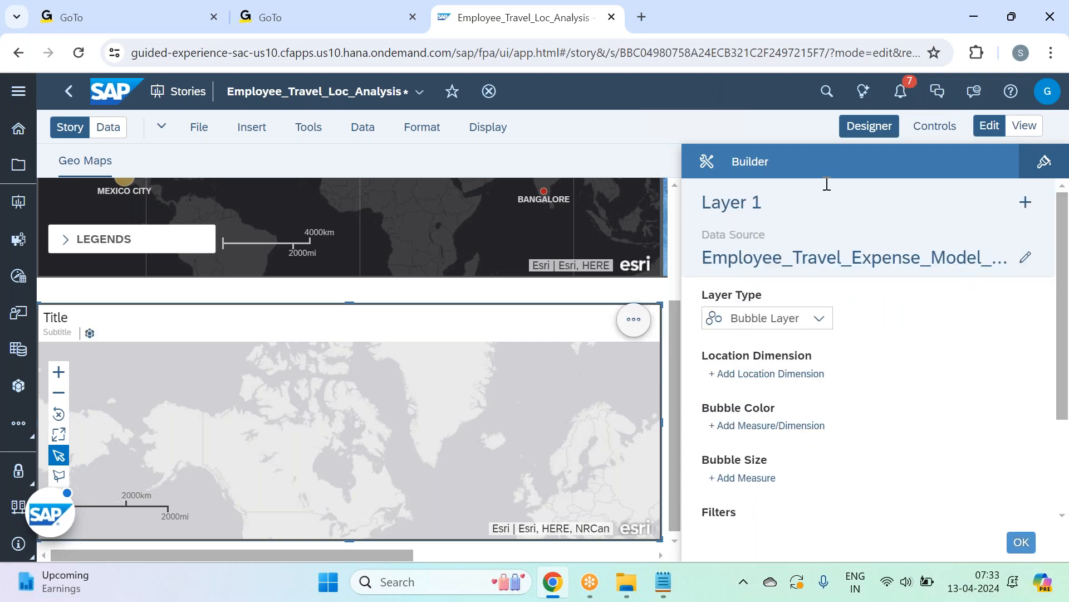
pyautogui.click(810, 204)
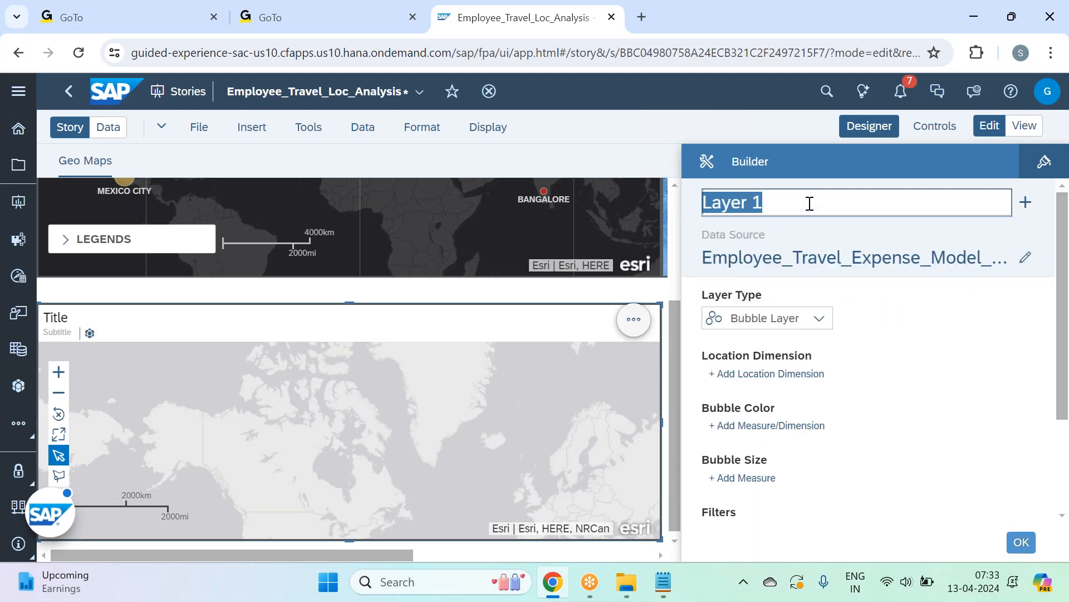
pyautogui.click(810, 203)
pyautogui.write(':')
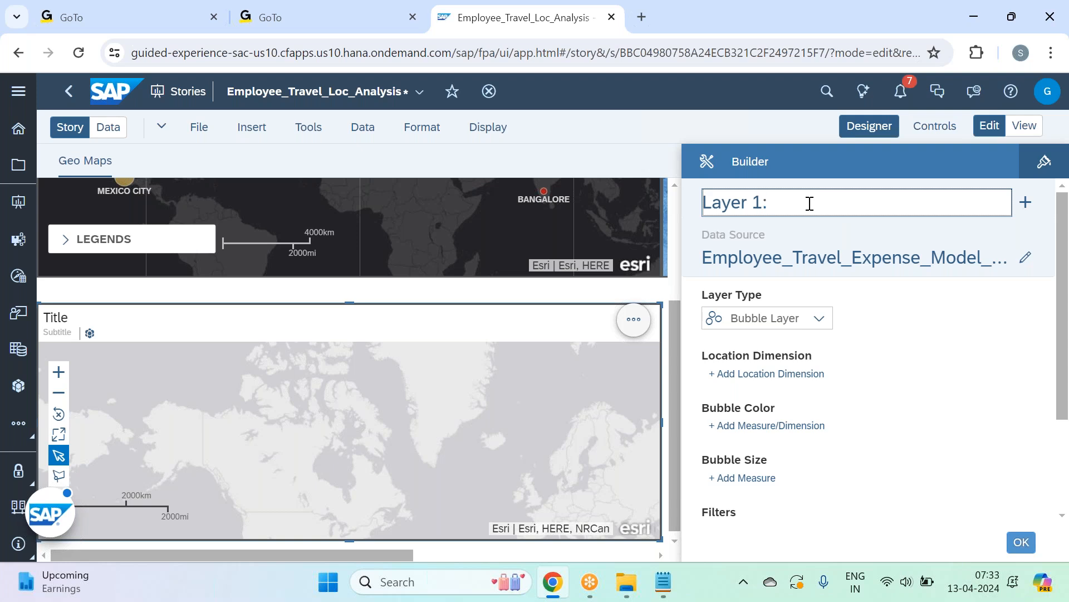
pyautogui.write('Flo')
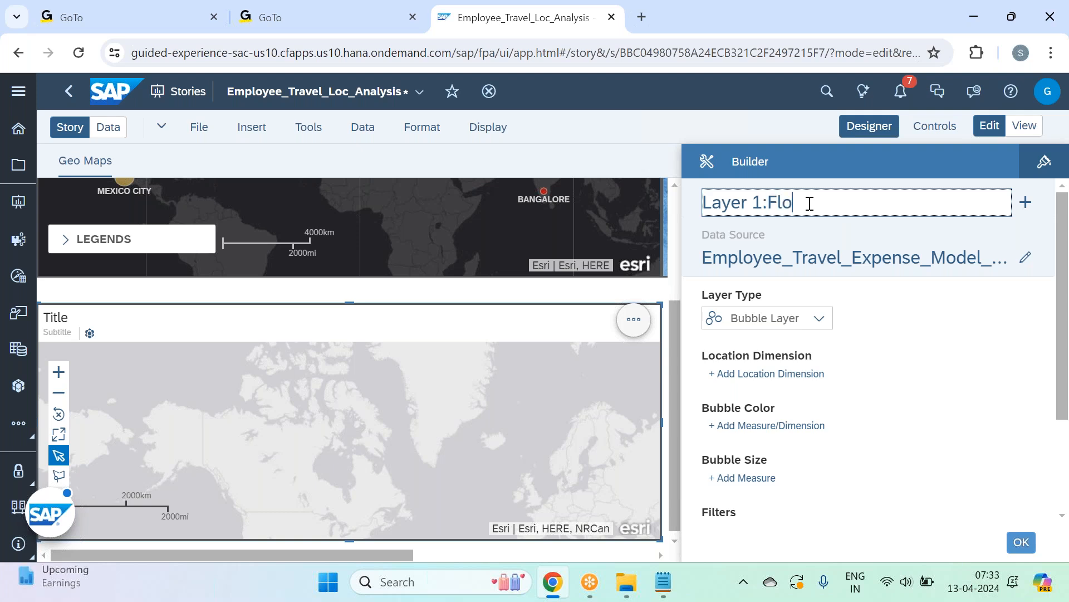
pyautogui.write('wla')
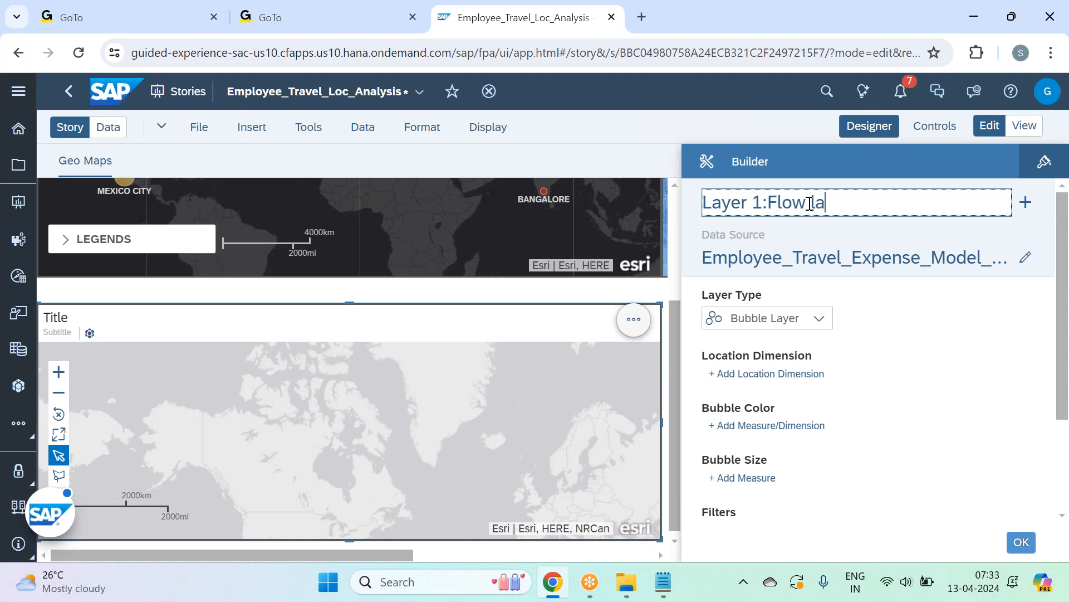
pyautogui.write('yer')
pyautogui.press('Return')
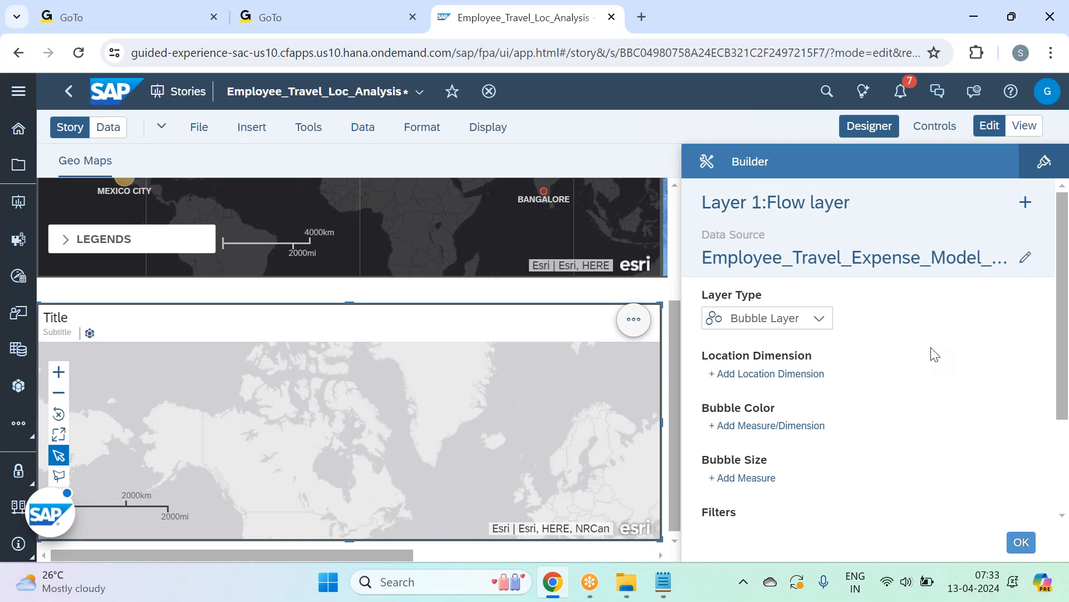
# Step: Change the new map's layer type from Bubble Layer to Flow Layer
pyautogui.click(822, 318)
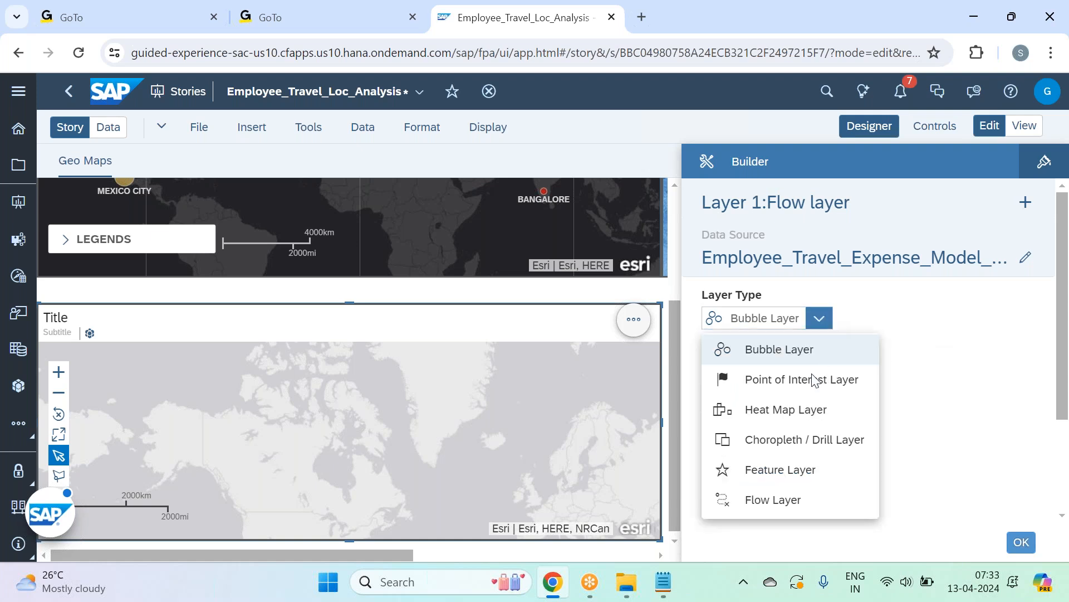
pyautogui.click(798, 473)
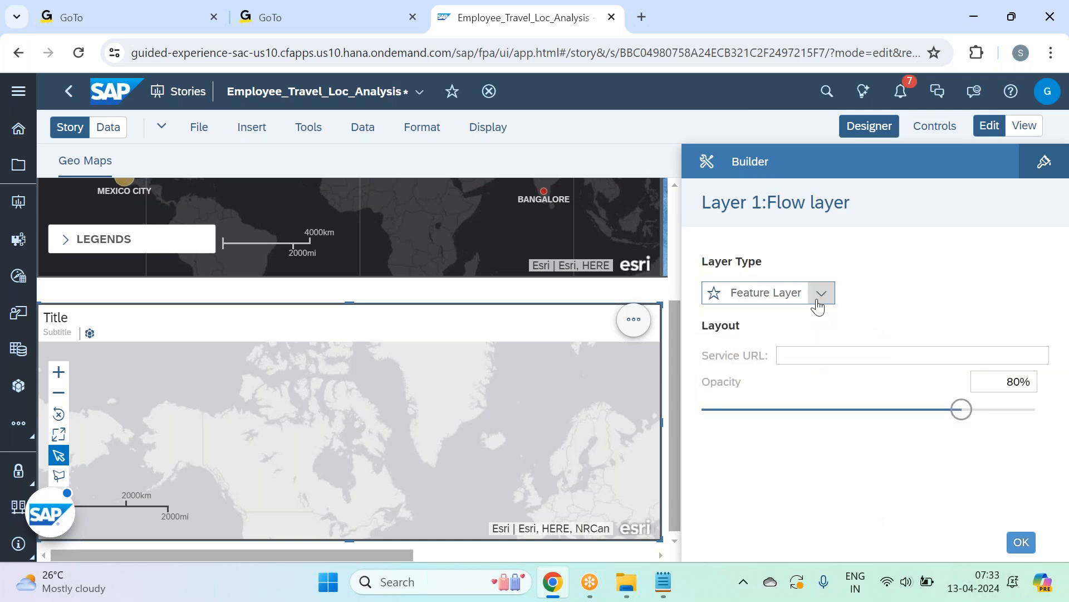
pyautogui.click(819, 301)
pyautogui.press('Return')
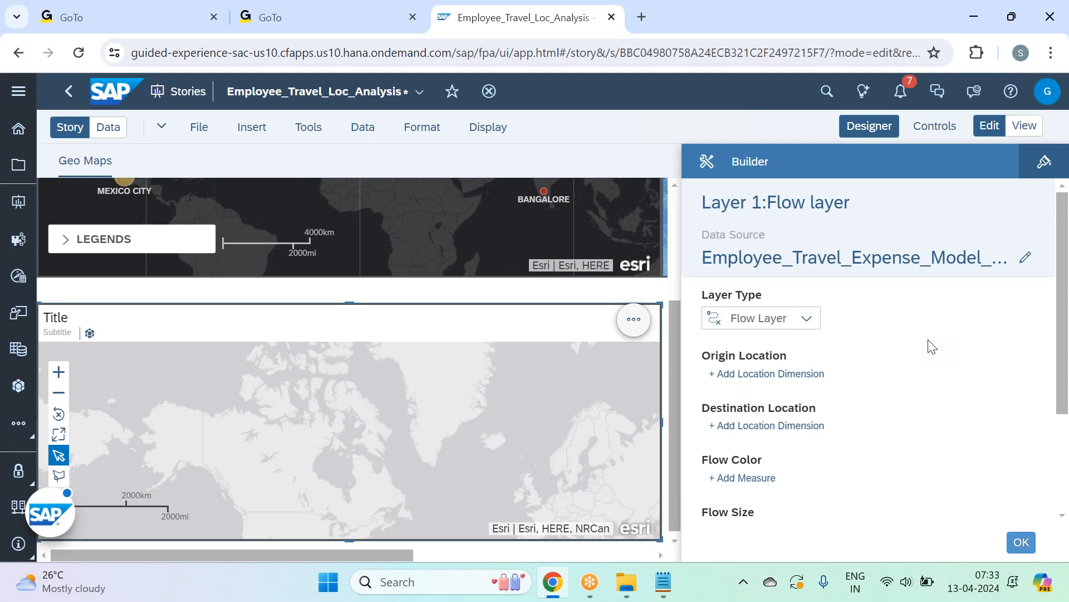
# Step: Set the flow layer's origin location to Geo_Origin and its destination location to Geo_Destination
pyautogui.click(817, 378)
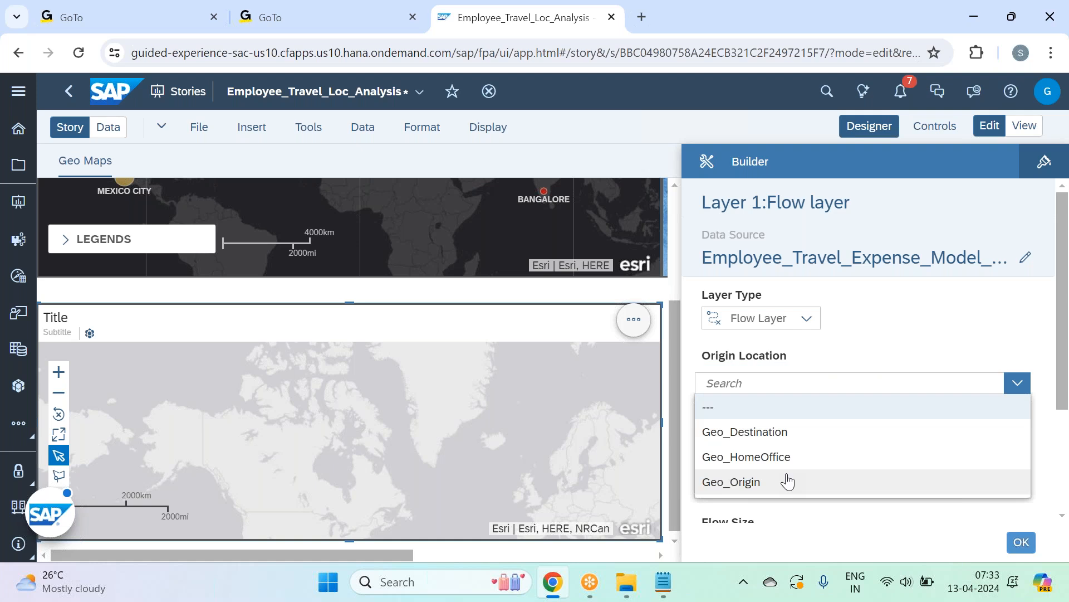
pyautogui.click(788, 481)
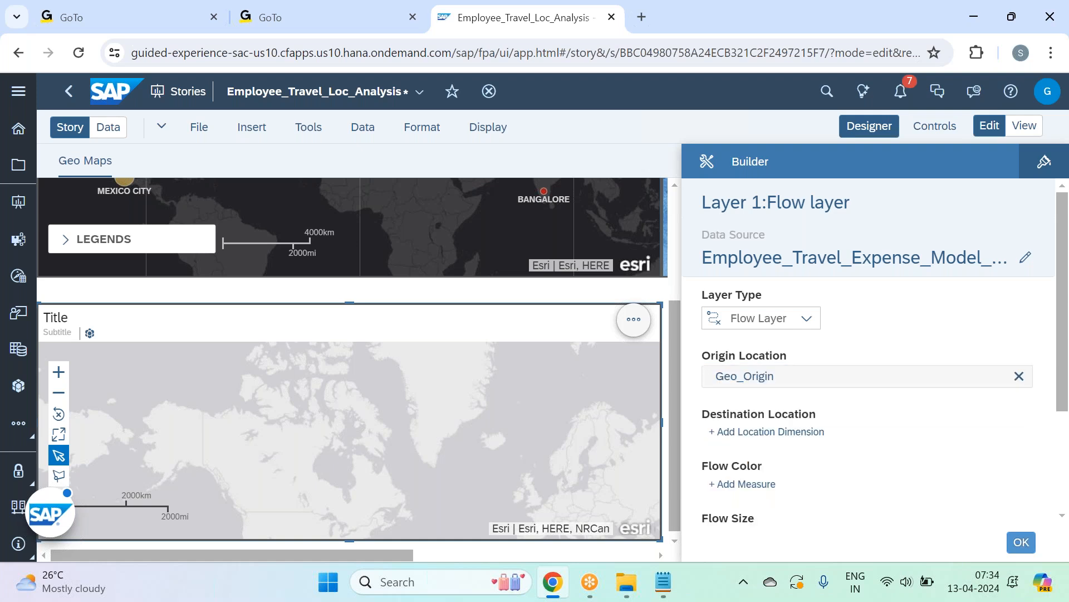
pyautogui.click(785, 432)
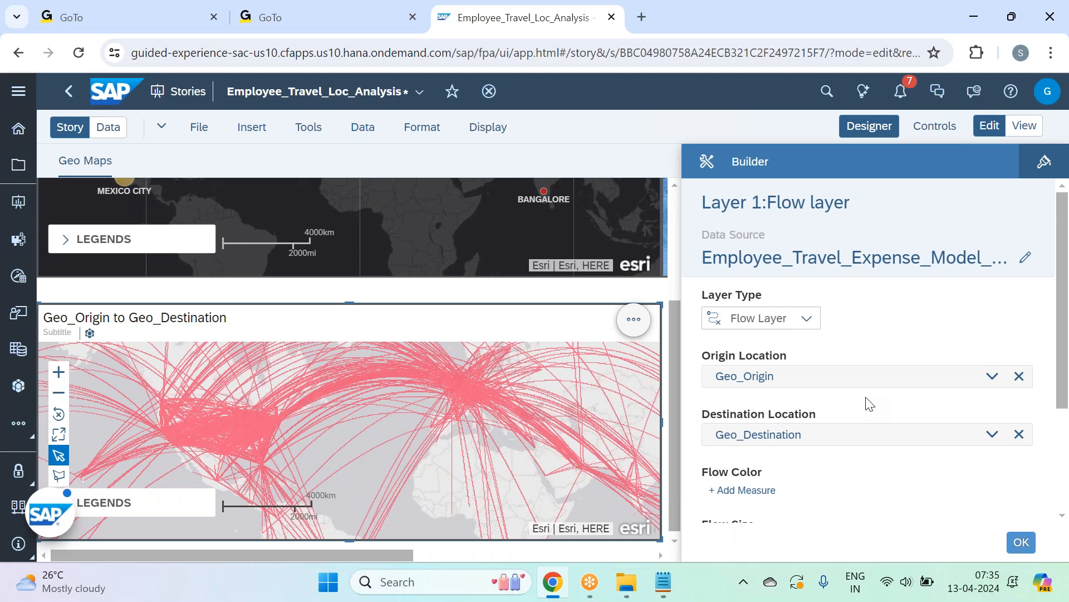
# Step: Create a new calculated measure named "Fare per Mile" for the flow layer's color
pyautogui.moveTo(1064, 335); pyautogui.dragTo(1061, 398)
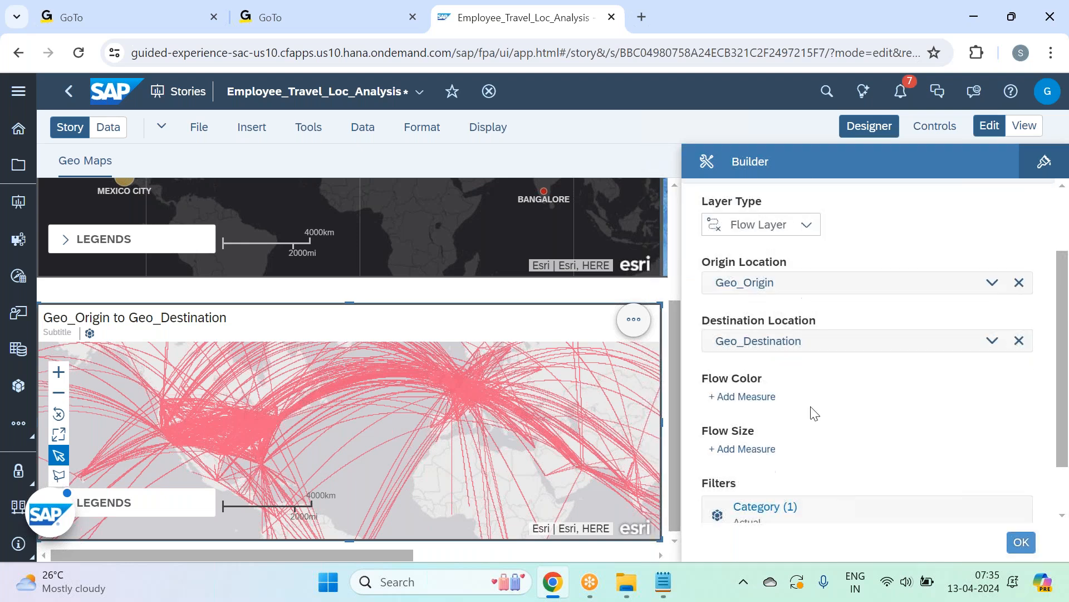
pyautogui.click(742, 398)
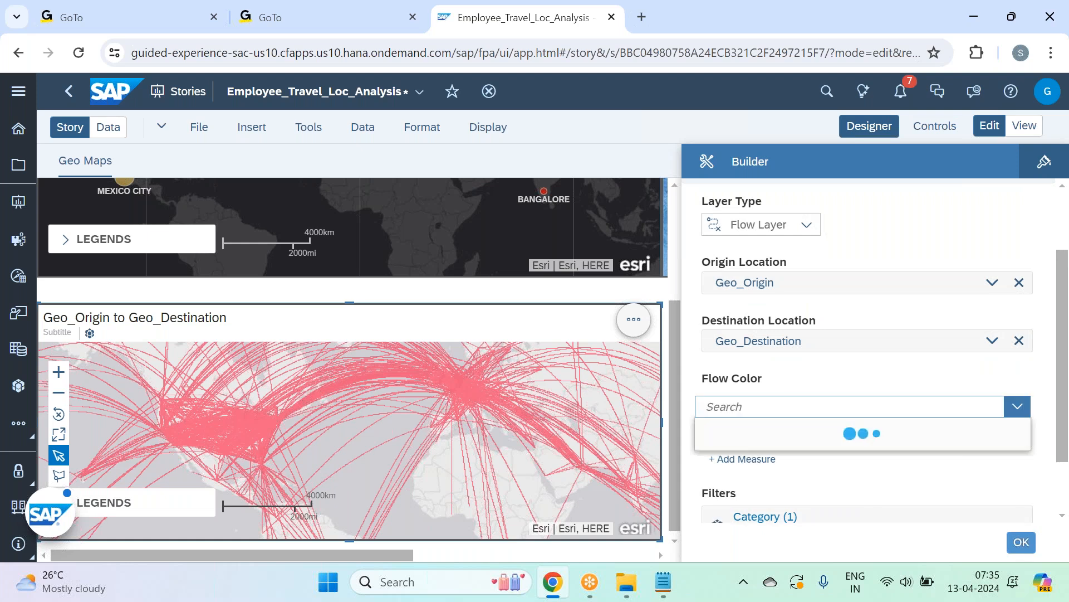
pyautogui.click(846, 482)
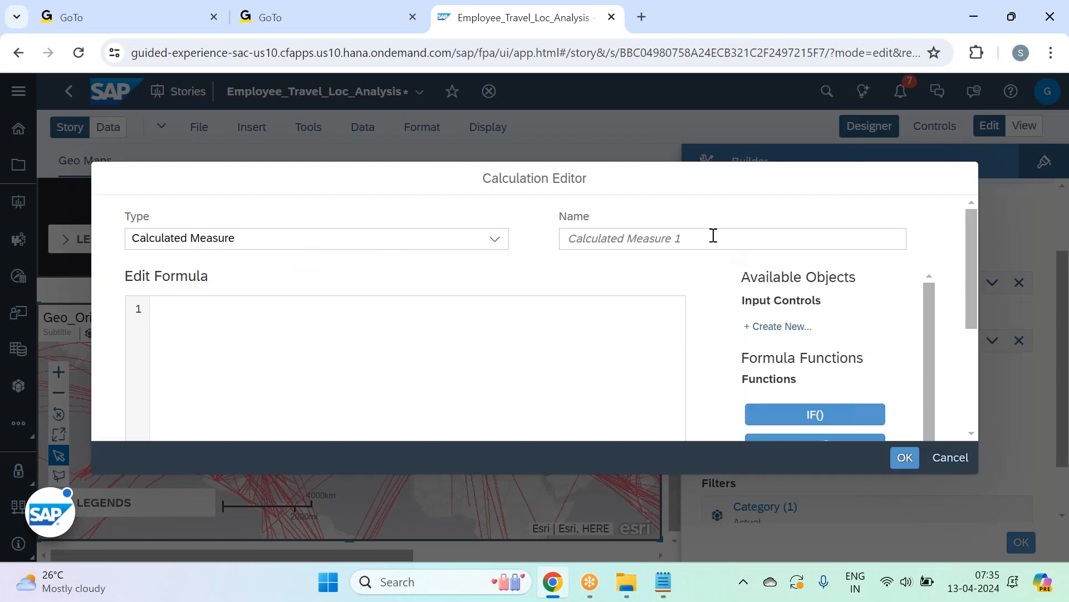
pyautogui.click(713, 235)
pyautogui.write('Aggregation')
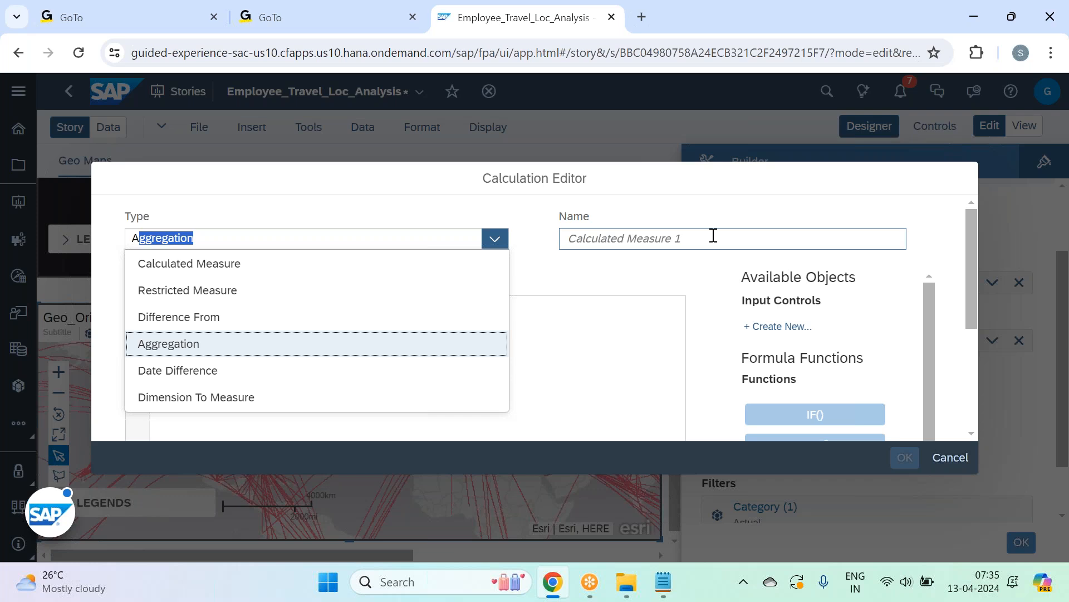
pyautogui.click(202, 263)
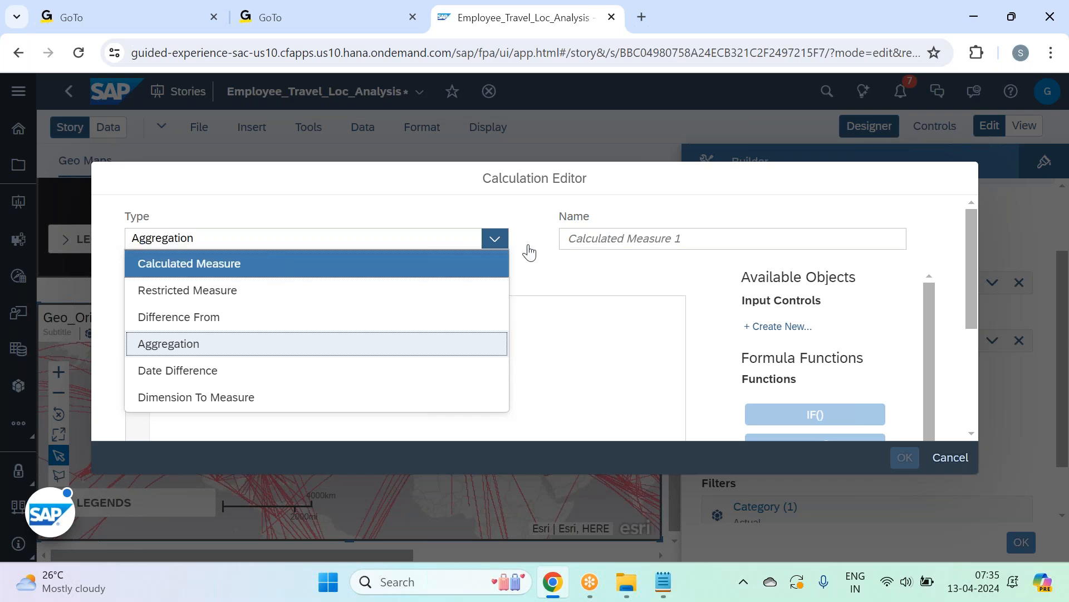
pyautogui.click(630, 235)
pyautogui.write('Far')
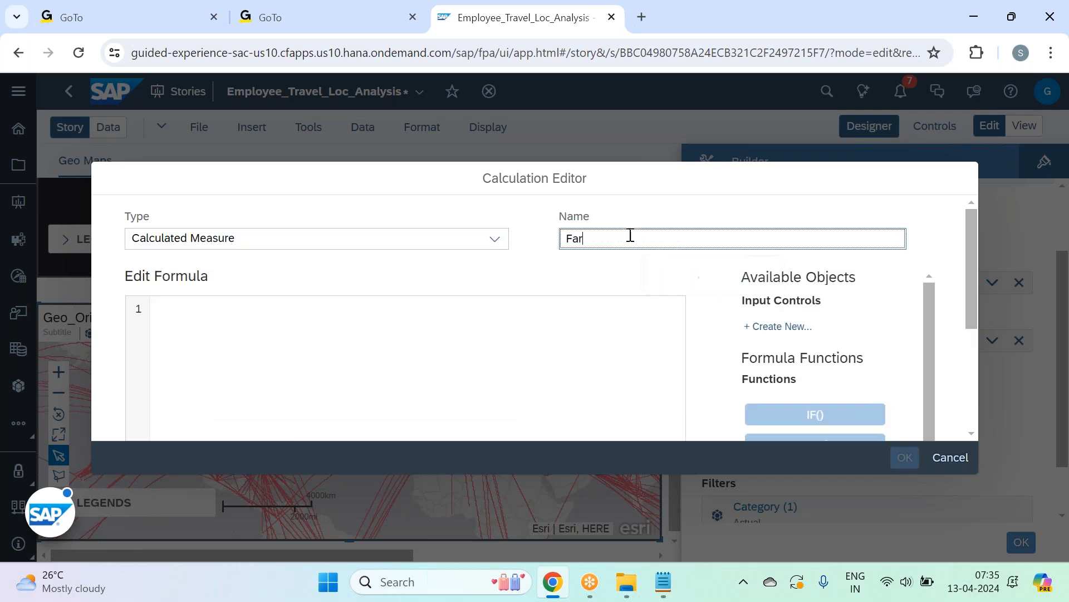
pyautogui.write('e per Mile')
pyautogui.press('Tab')
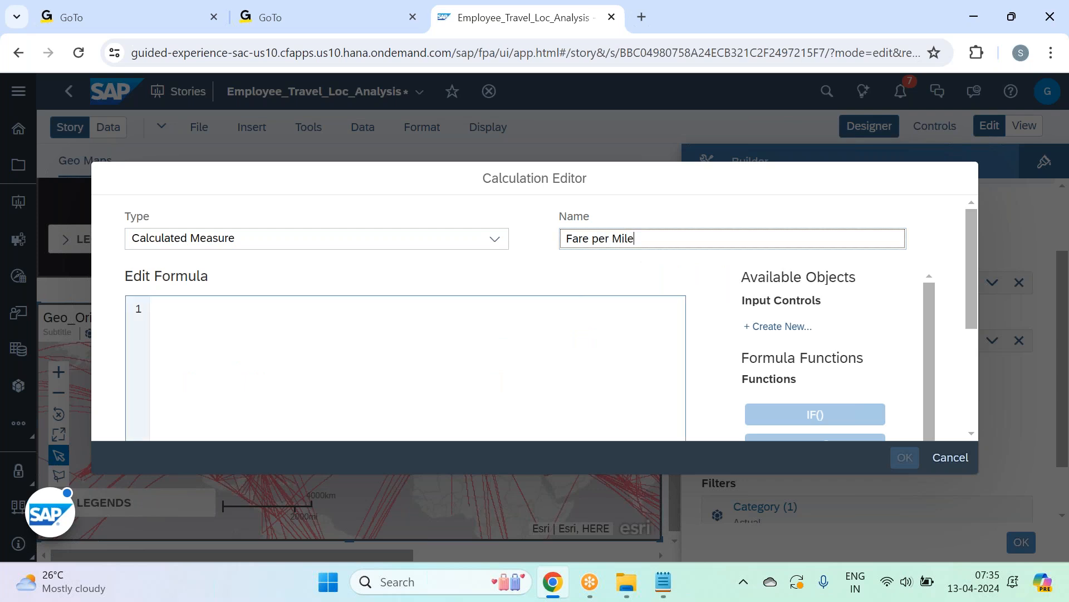
# Step: Define the Fare per Mile formula as Ticket_Amount / Mileage from Employee_Travel_Expense_Model_concur and save the measure
pyautogui.click(445, 336)
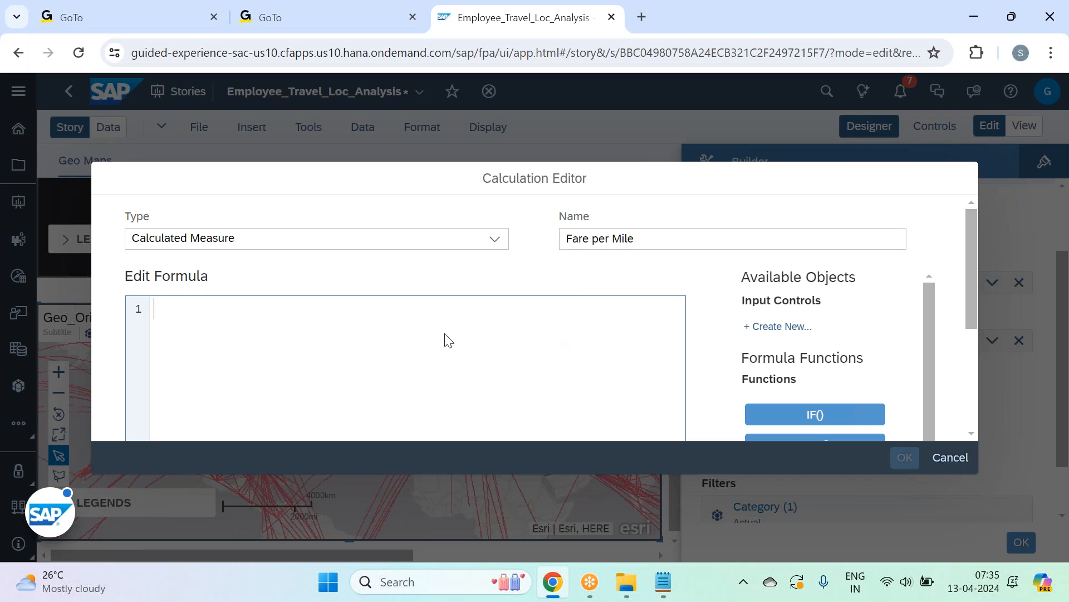
pyautogui.write('Ti')
pyautogui.click(446, 350)
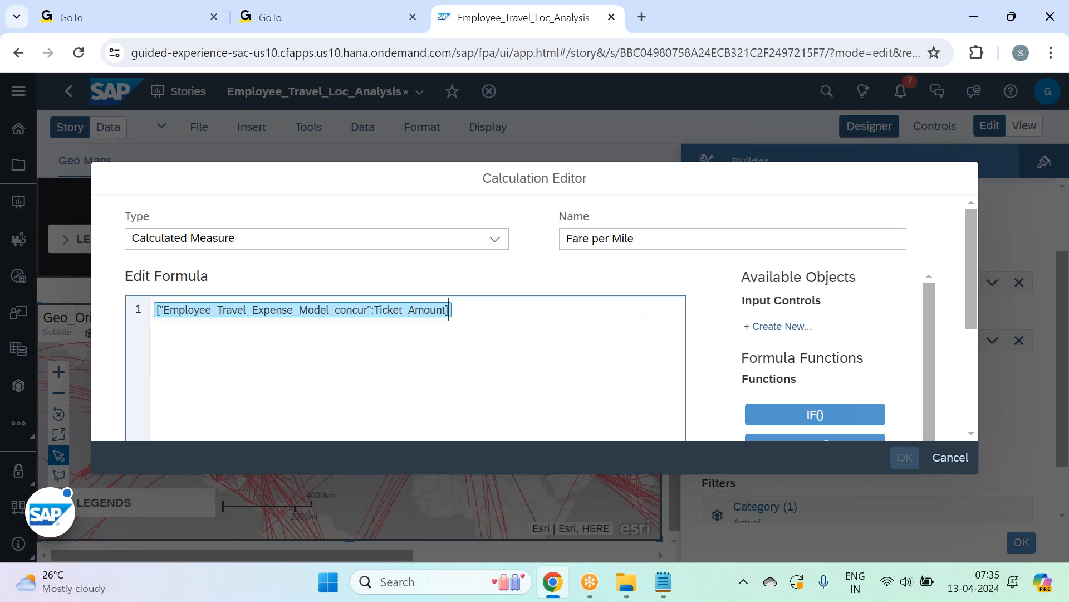
pyautogui.write('/ mil')
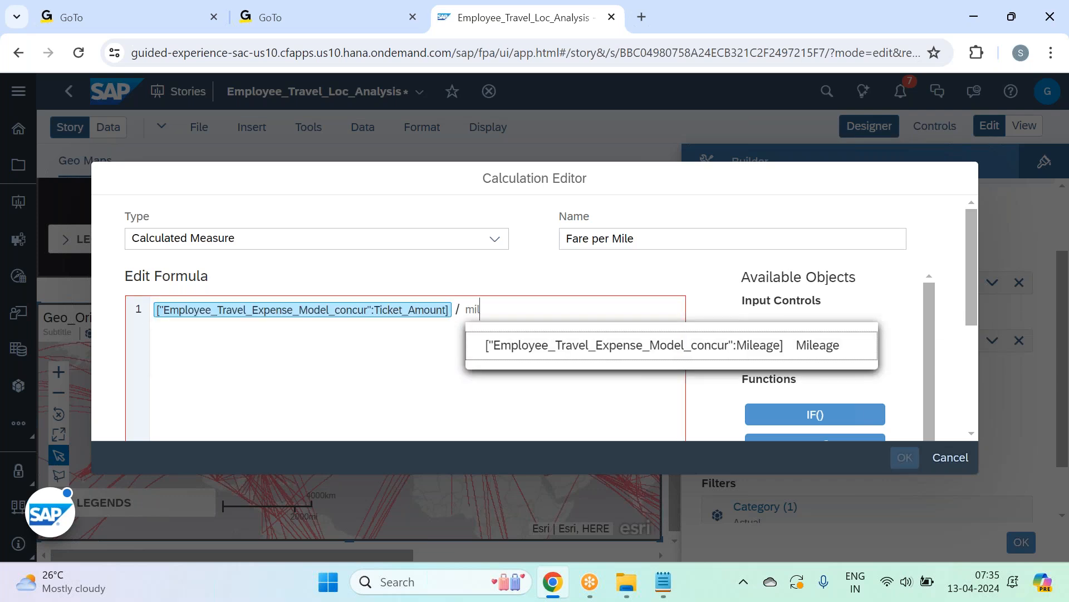
pyautogui.click(474, 348)
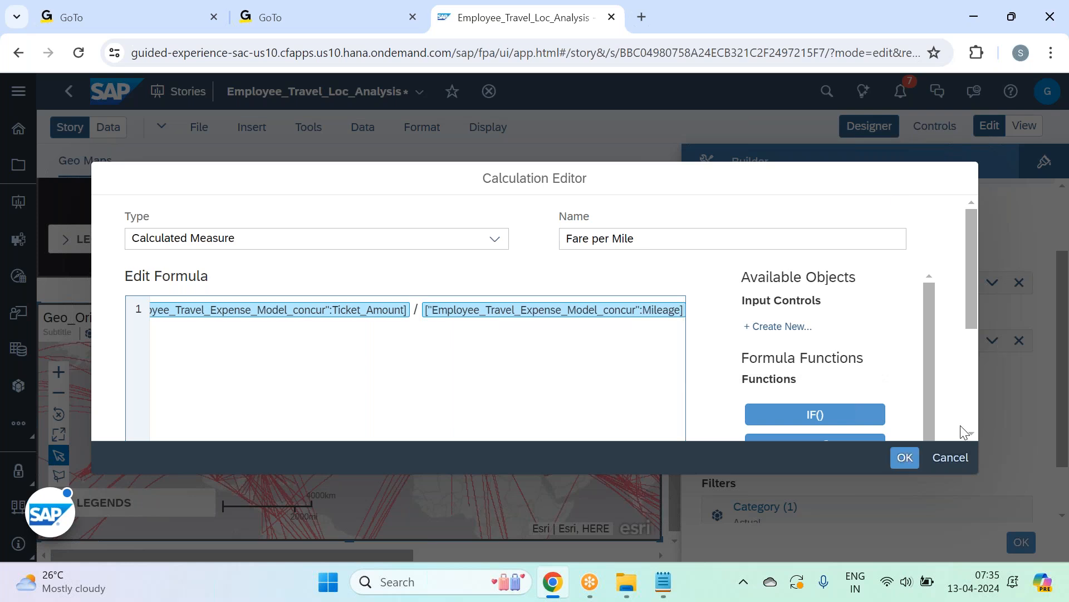
pyautogui.click(899, 458)
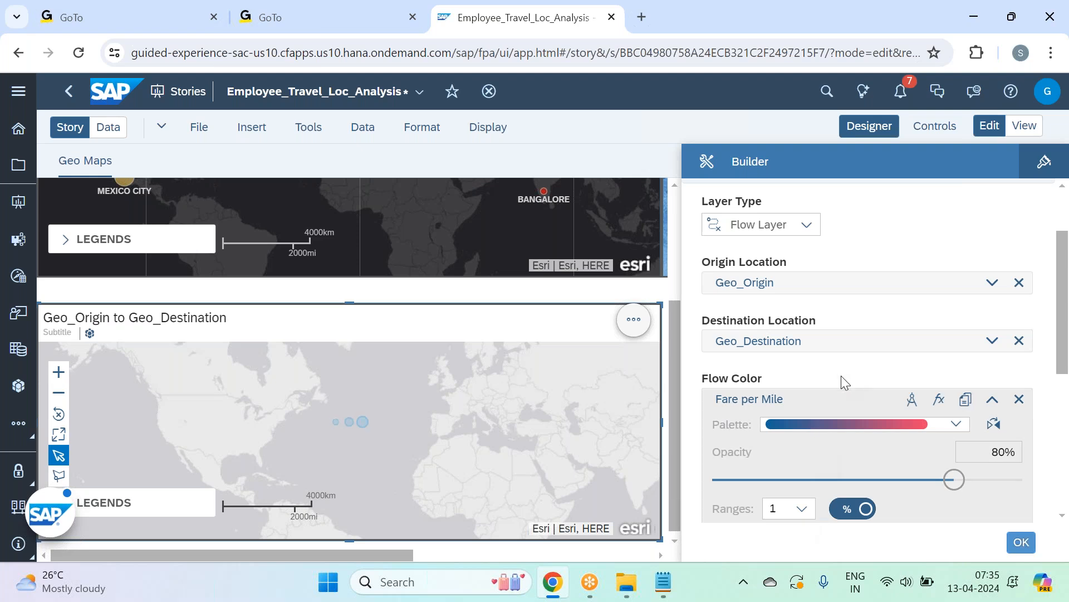
# Step: Start a new Standard color palette for the Fare per Mile flow color with 5 swatches
pyautogui.scroll(-3, 842, 376)
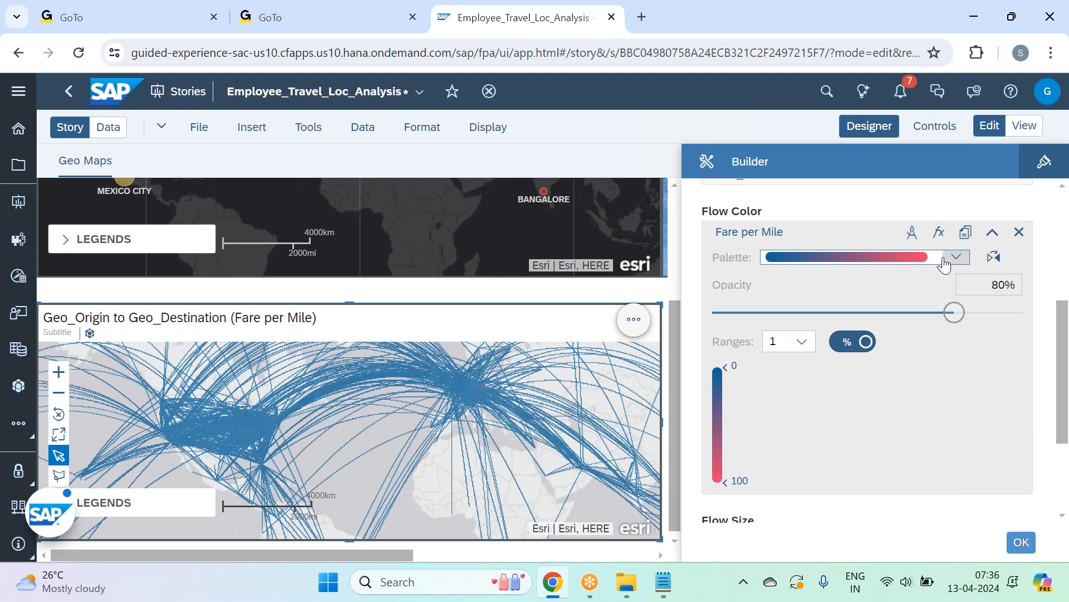
pyautogui.click(957, 258)
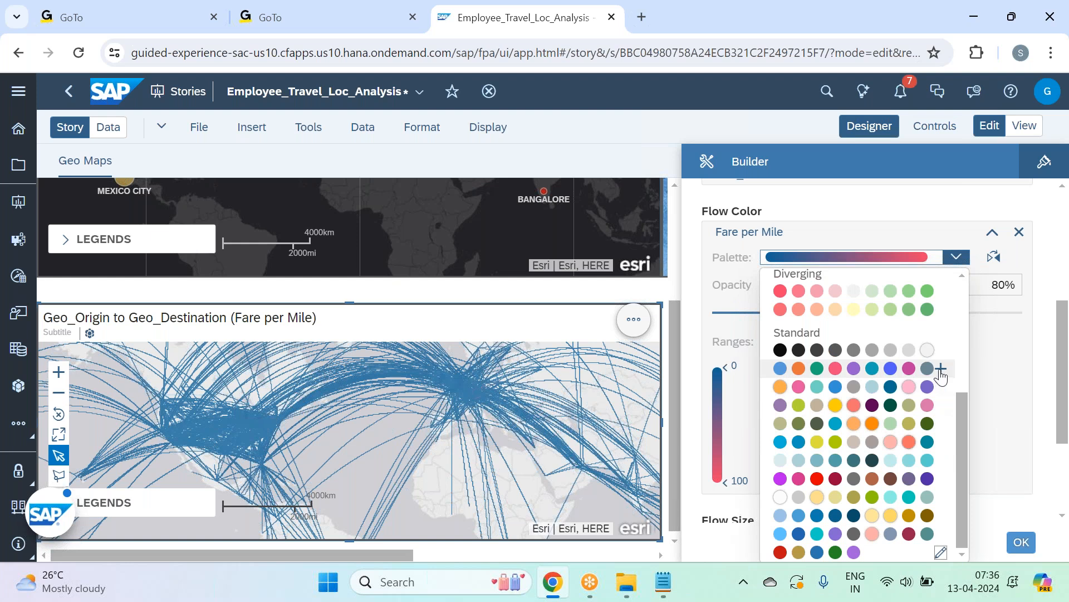
pyautogui.click(941, 369)
pyautogui.click(688, 231)
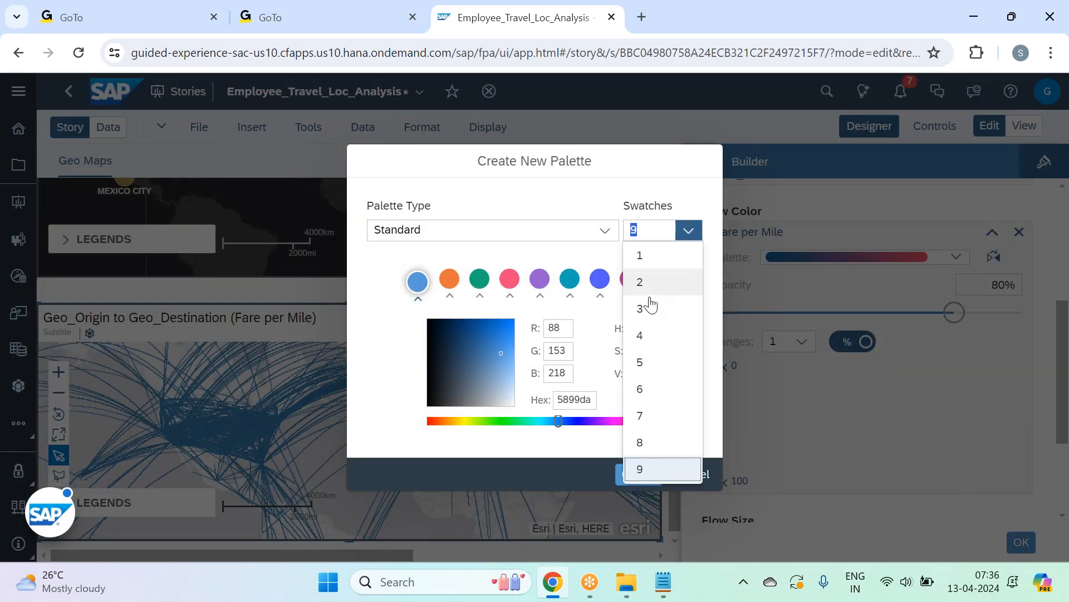
pyautogui.click(654, 363)
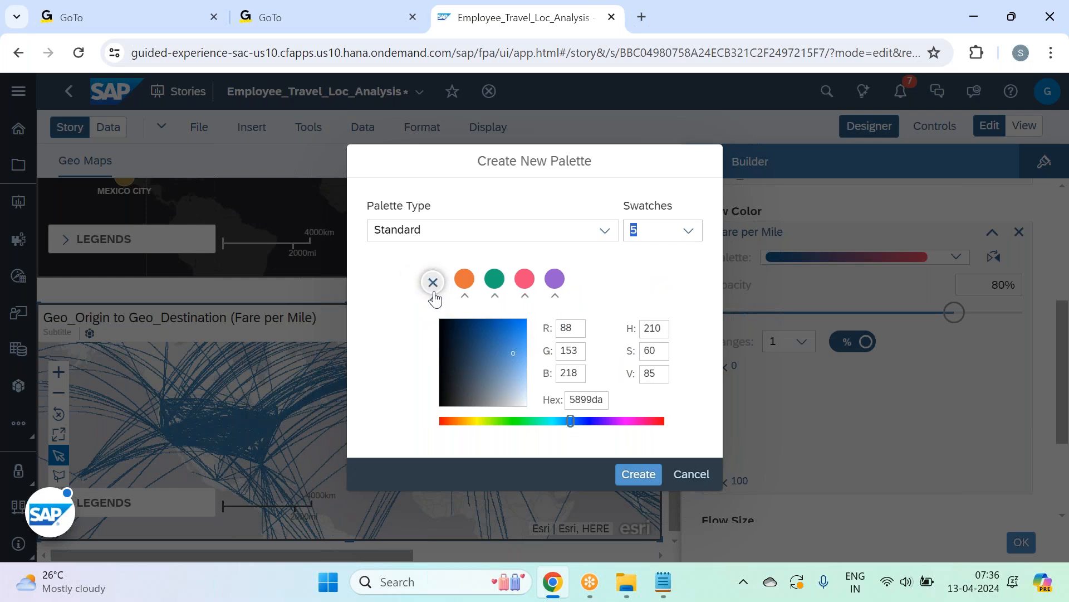
# Step: Remove the blue swatch from the new palette and recolor the first remaining swatch to muted green 5f935a
pyautogui.click(434, 292)
pyautogui.moveTo(456, 427); pyautogui.dragTo(510, 422)
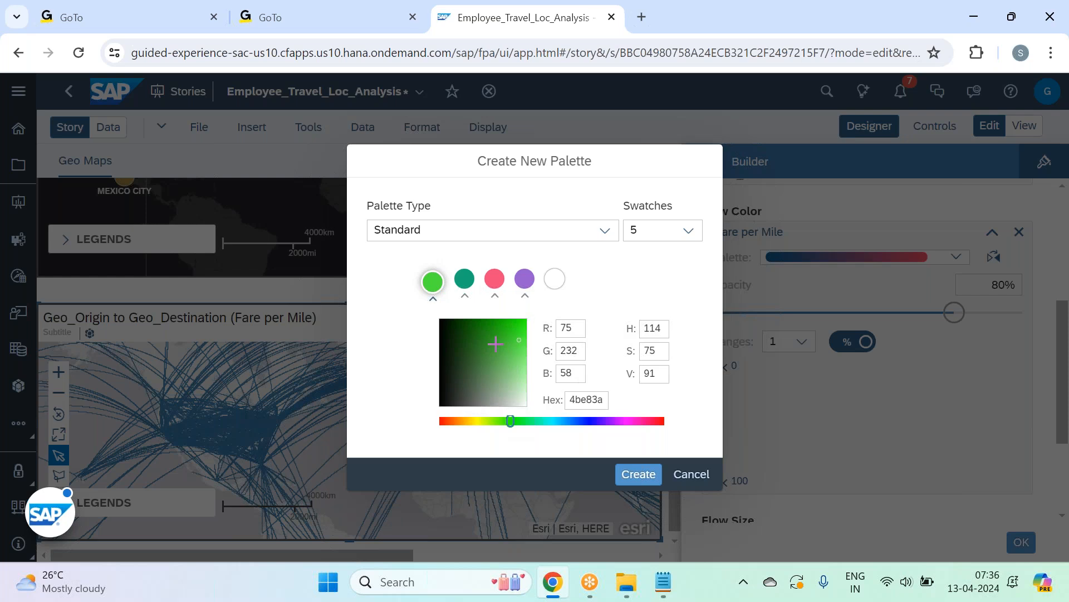
pyautogui.click(490, 371)
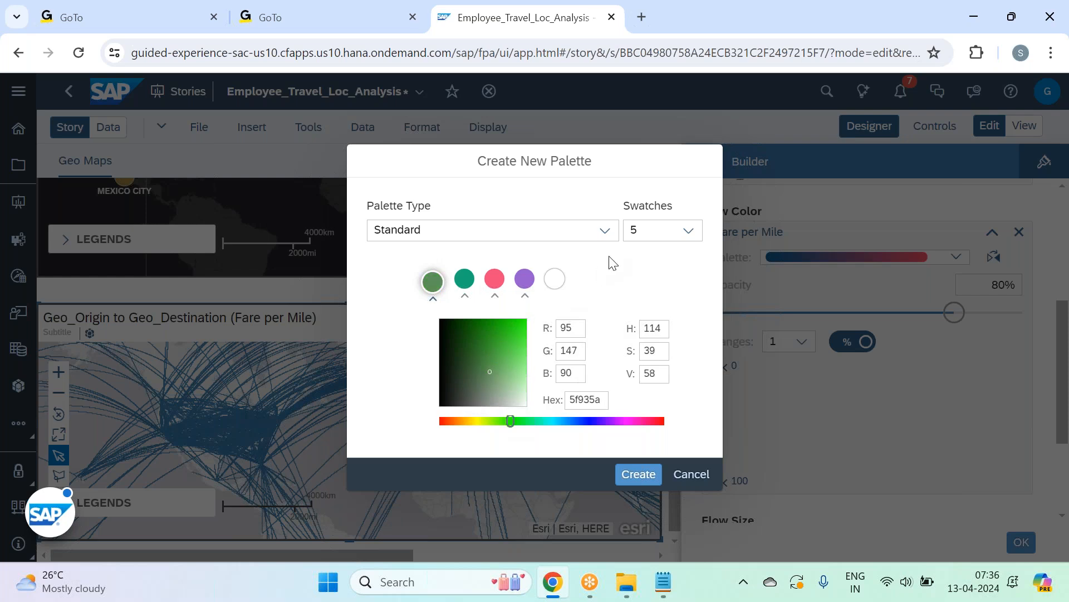
# Step: Recolor the palette's second swatch to turquoise 29c6bf
pyautogui.click(464, 278)
pyautogui.moveTo(538, 428); pyautogui.dragTo(549, 429)
pyautogui.click(513, 367)
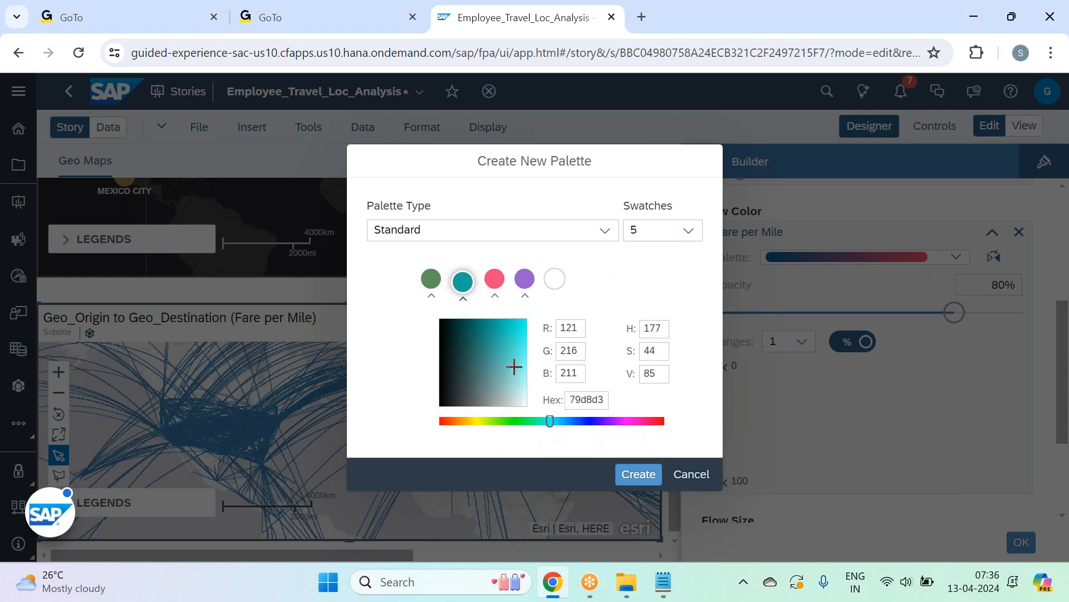
pyautogui.click(513, 349)
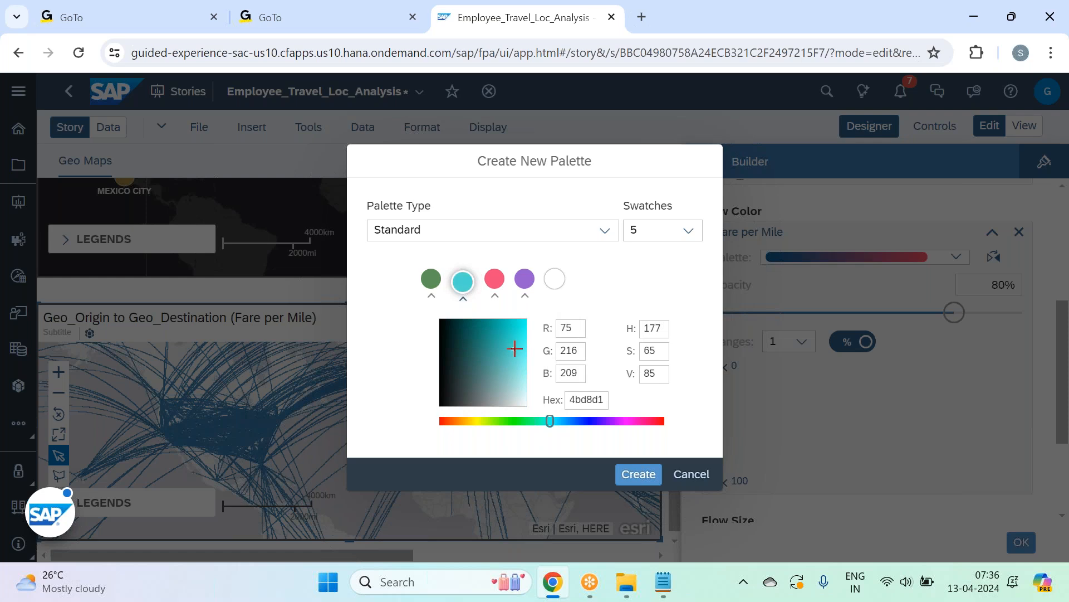
pyautogui.click(507, 336)
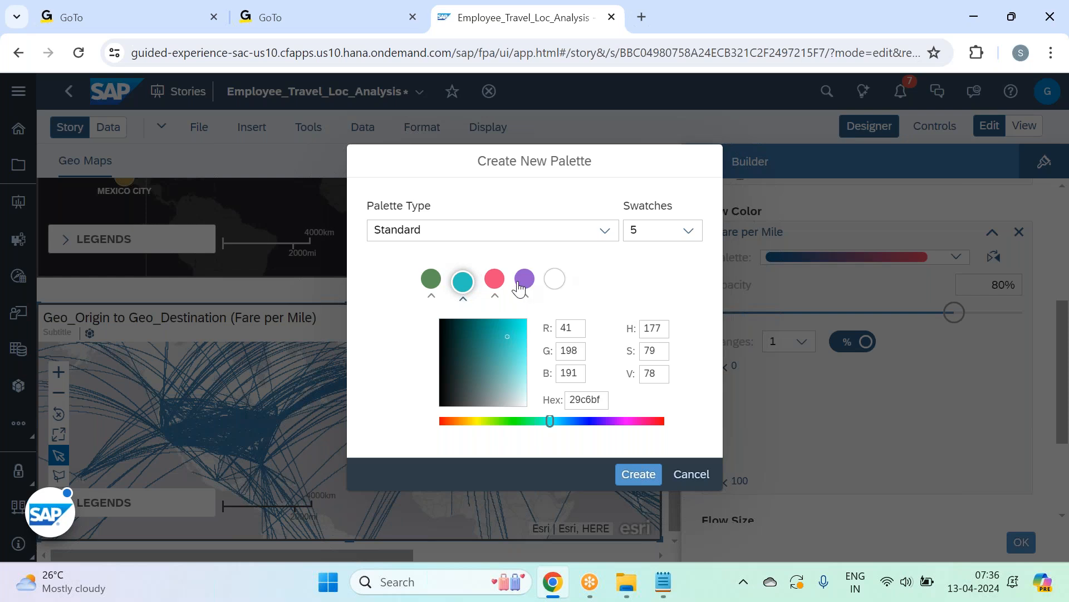
# Step: Recolor the palette's third swatch to dark yellow a0861e and its fourth swatch to red
pyautogui.click(494, 279)
pyautogui.moveTo(654, 421); pyautogui.dragTo(470, 434)
pyautogui.click(494, 335)
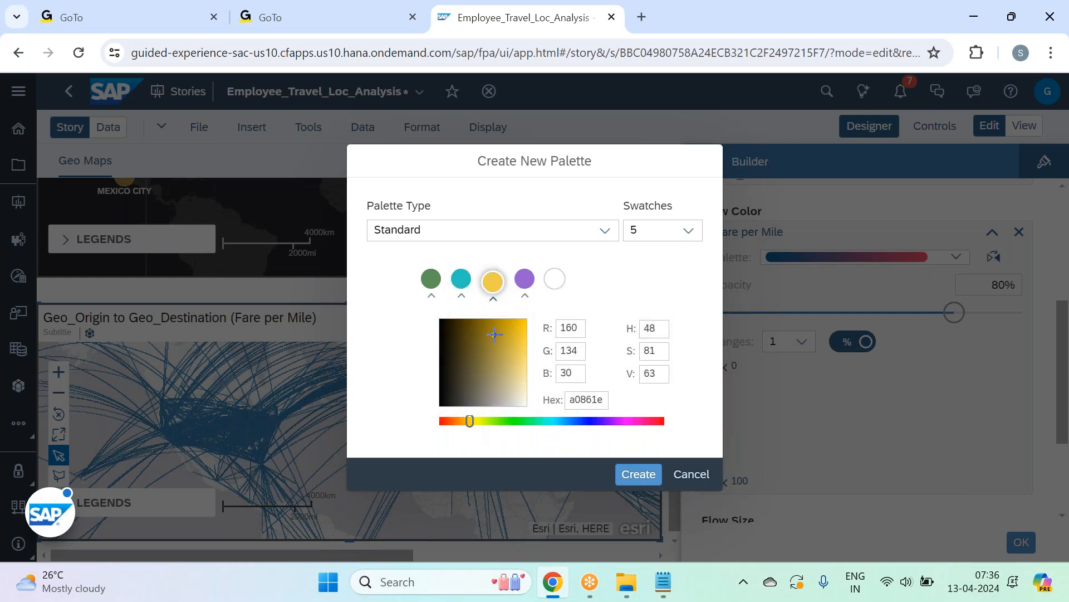
pyautogui.click(526, 279)
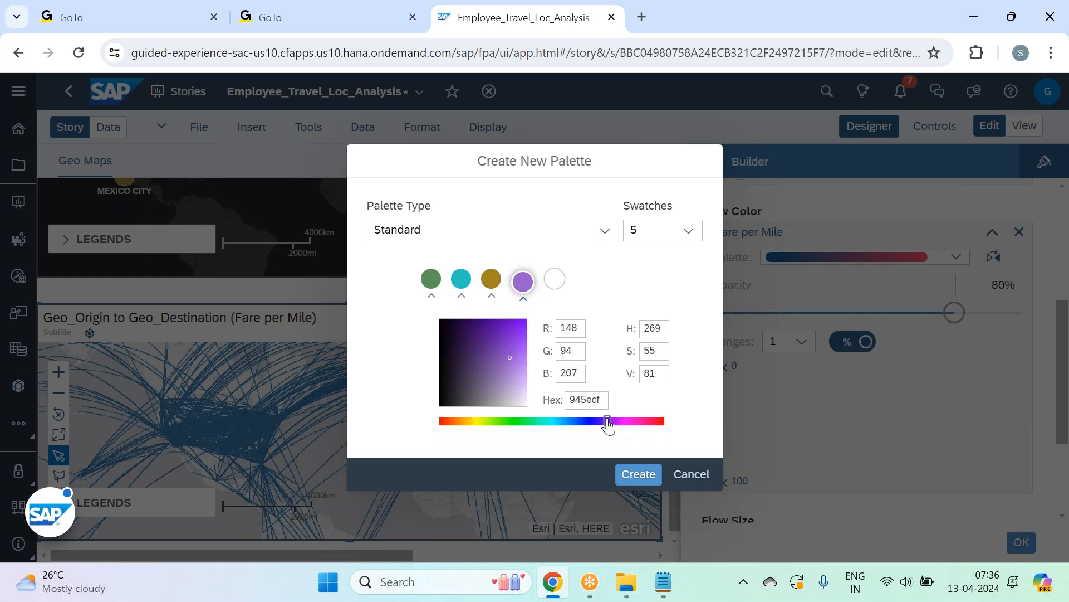
pyautogui.moveTo(613, 423); pyautogui.dragTo(659, 424)
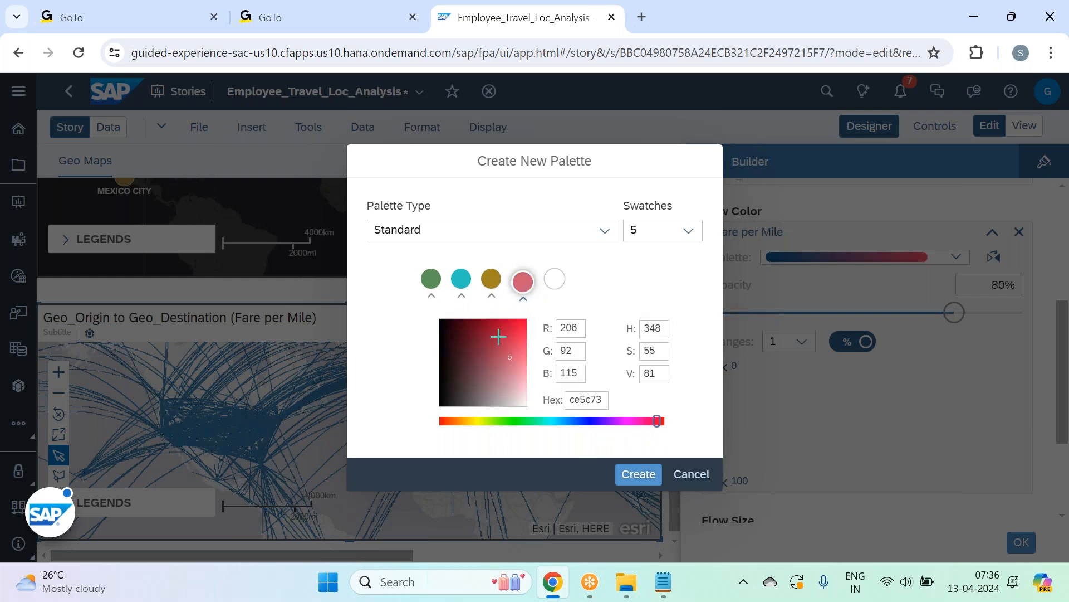
pyautogui.click(503, 333)
# Step: Recolor the empty fifth swatch to purple b668d1 and create the palette
pyautogui.click(554, 279)
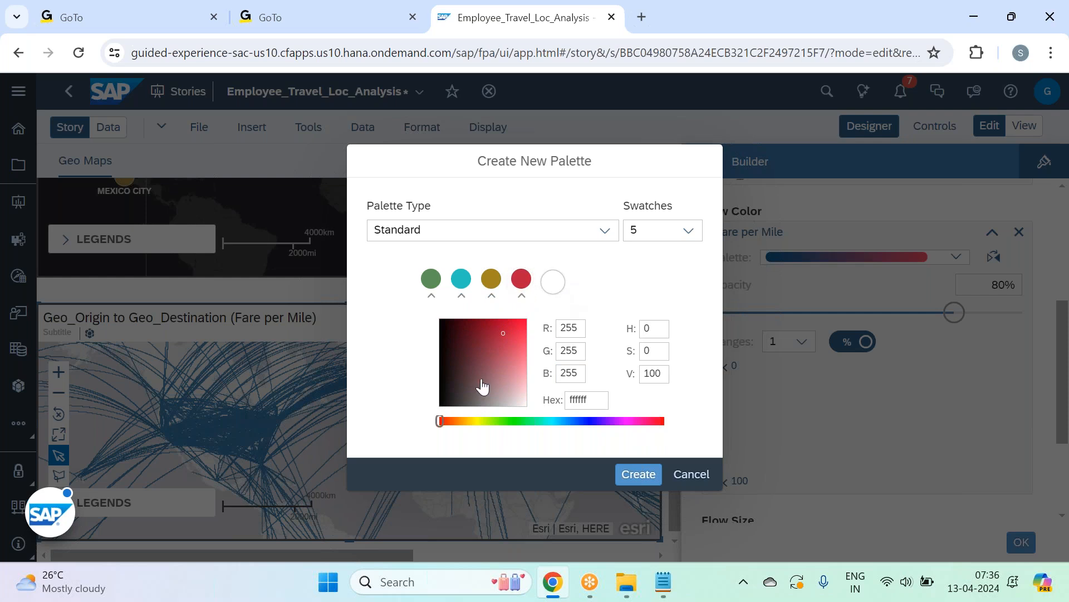
pyautogui.moveTo(440, 422); pyautogui.dragTo(617, 431)
pyautogui.click(511, 362)
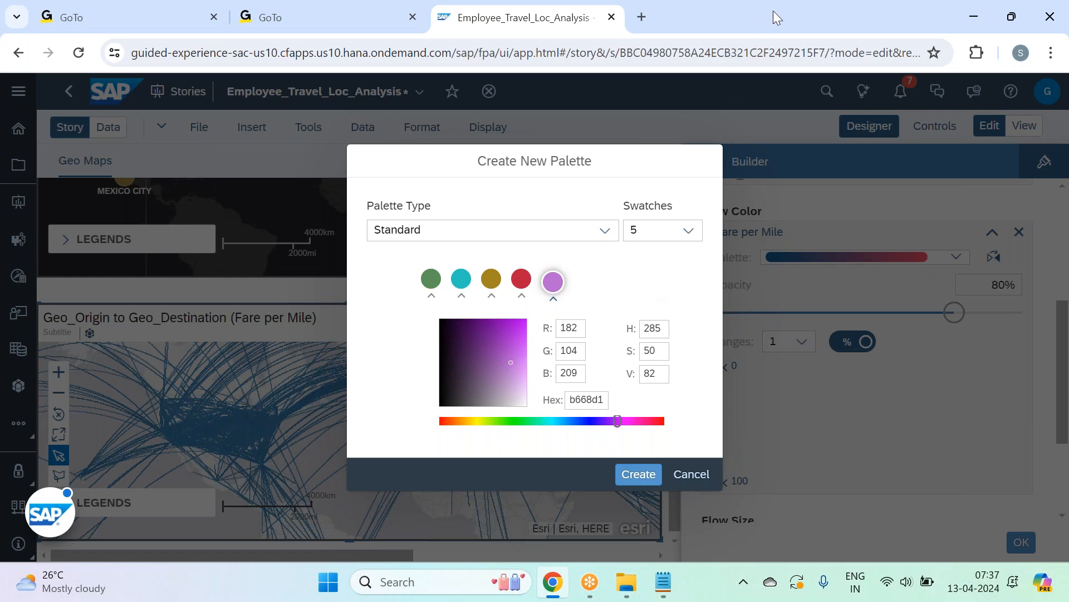
pyautogui.click(643, 479)
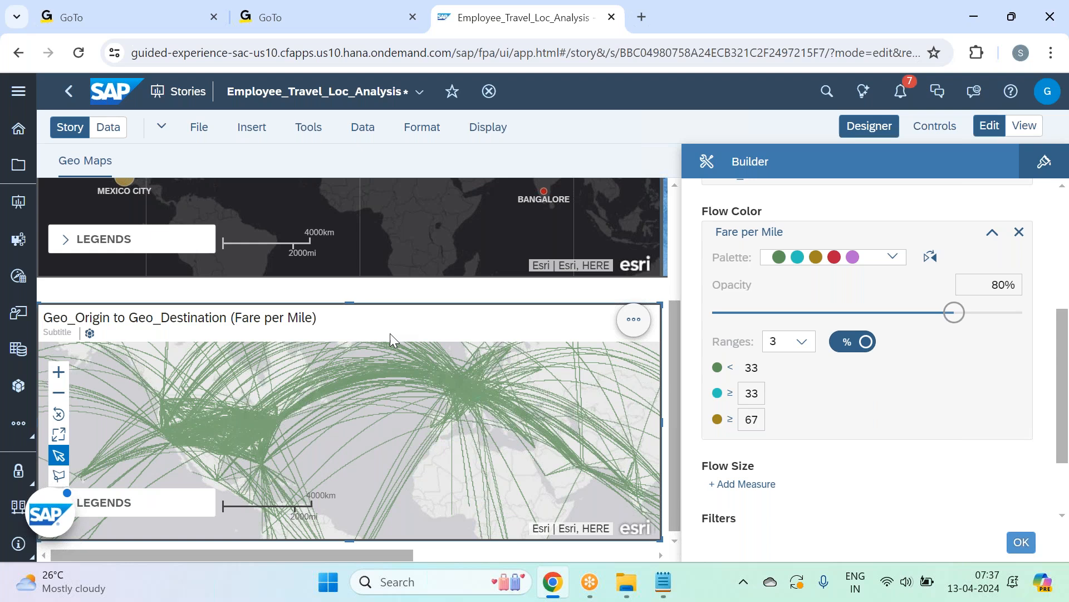
# Step: Set the Fare per Mile flow color to 4 ranges and switch them from percentages to actual values
pyautogui.click(792, 30)
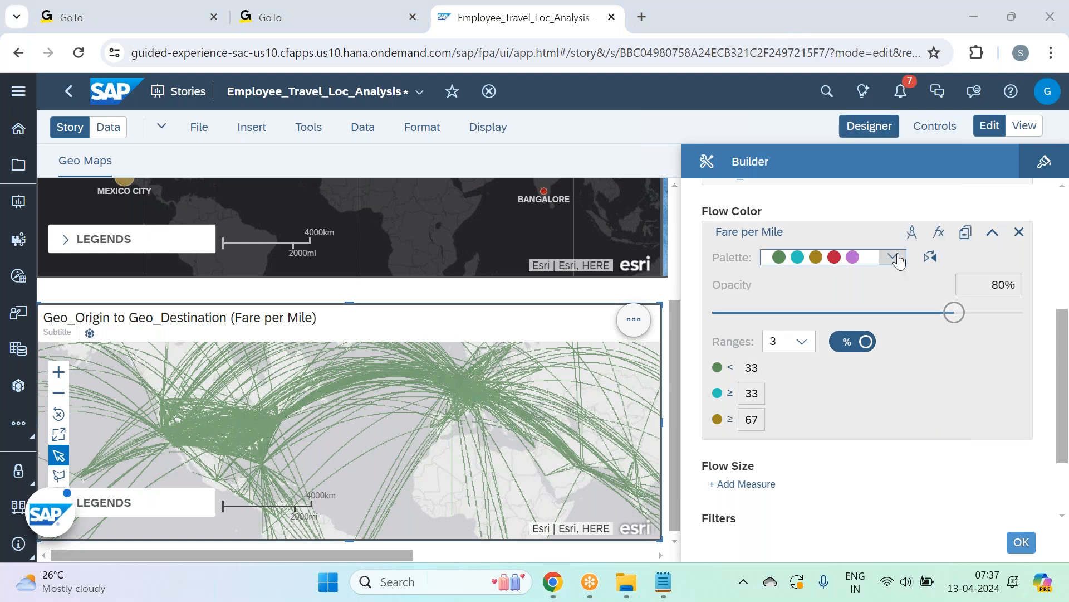
pyautogui.click(802, 341)
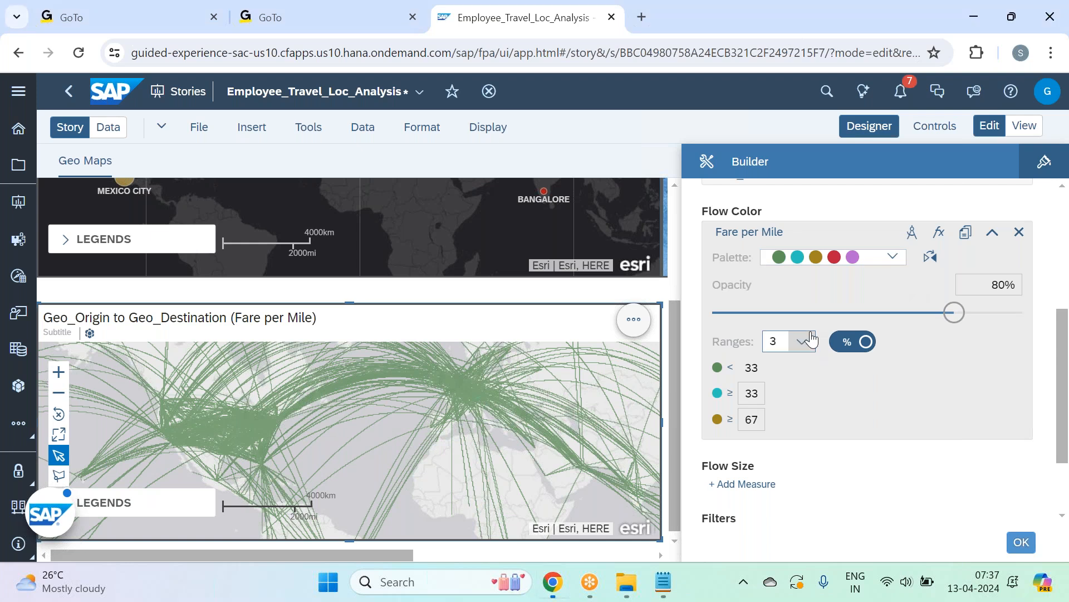
pyautogui.click(780, 420)
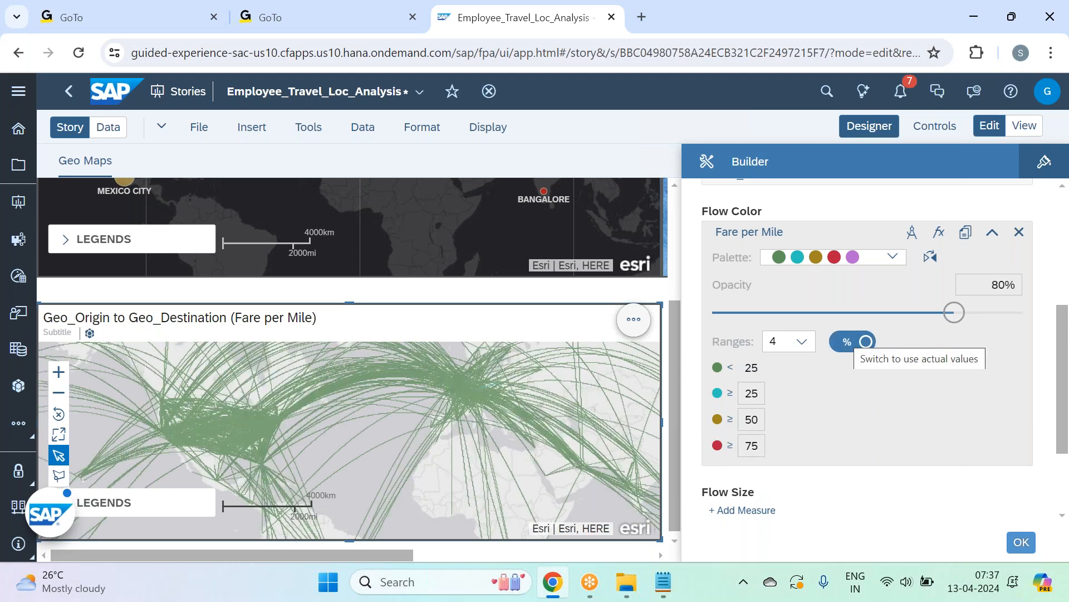
pyautogui.click(858, 341)
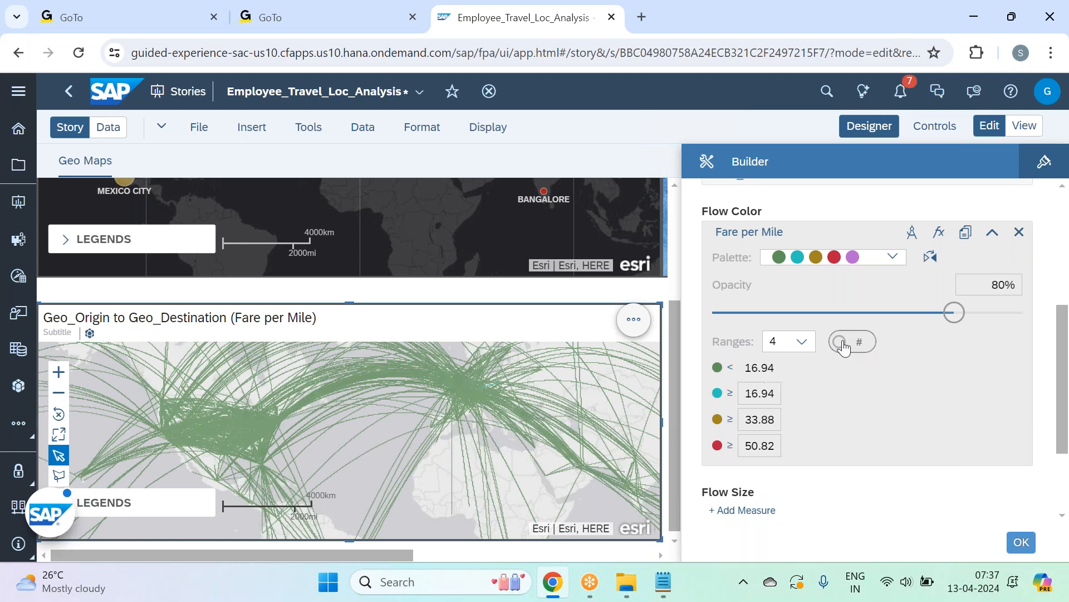
# Step: Set the Fare per Mile flow color thresholds to 0.5 for turquoise, 1 for dark yellow and 2 for red
pyautogui.doubleClick(772, 393)
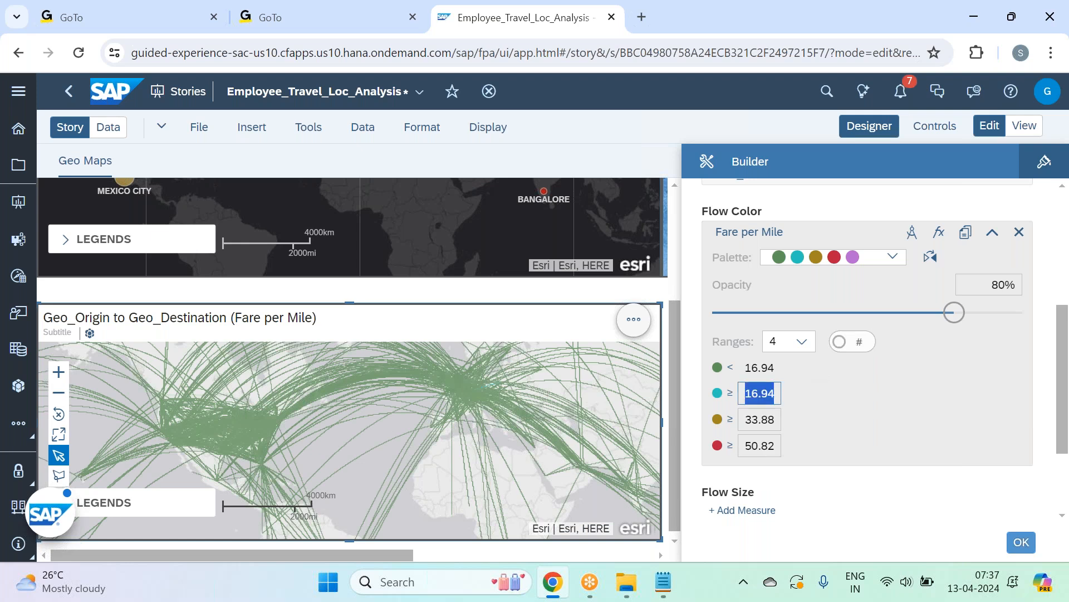
pyautogui.write('0.5')
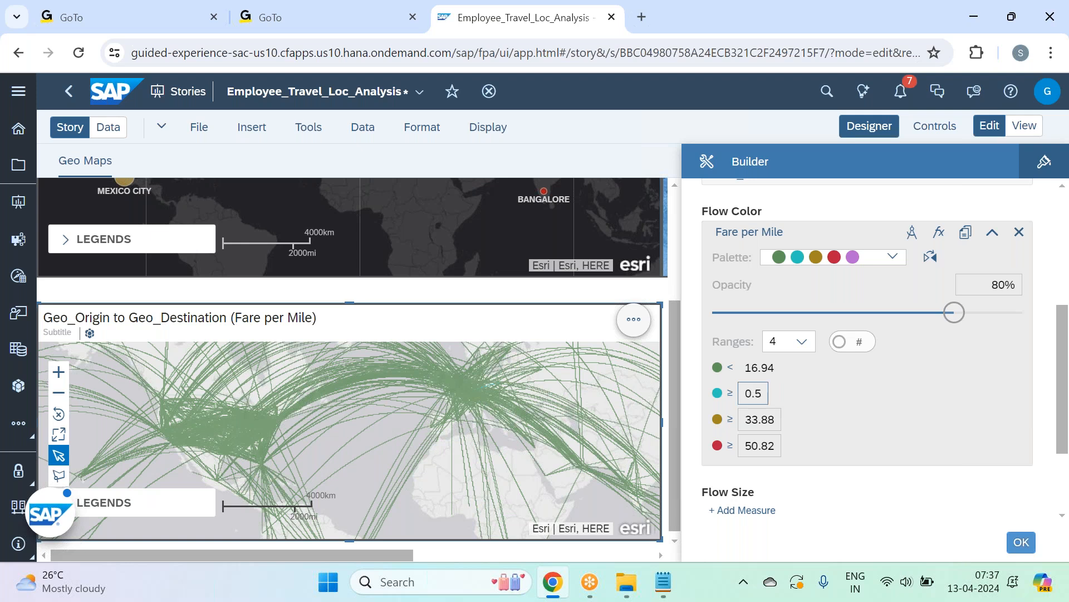
pyautogui.click(767, 423)
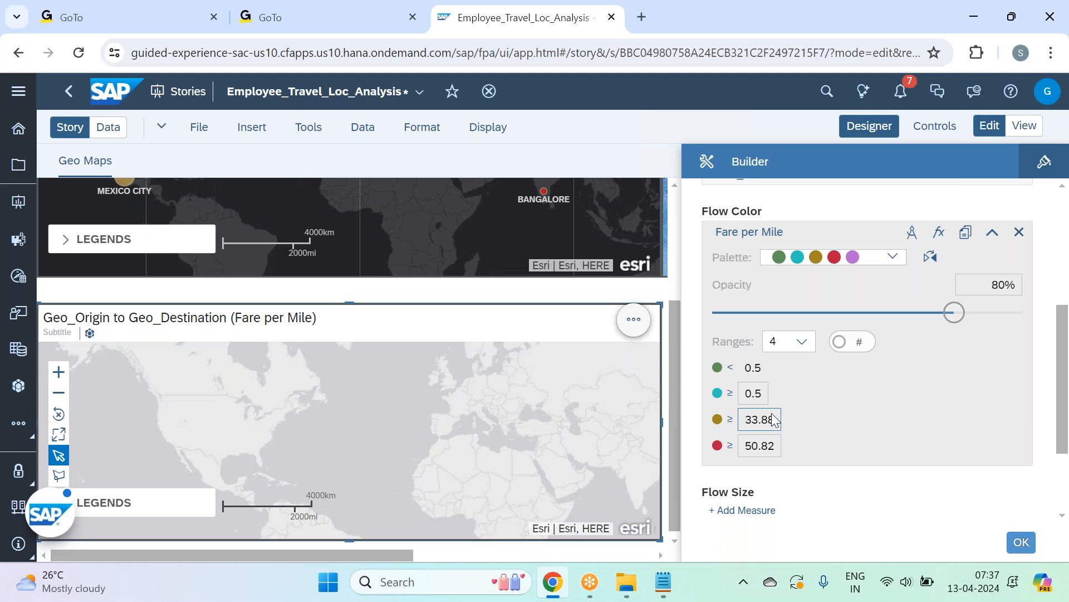
pyautogui.doubleClick(775, 420)
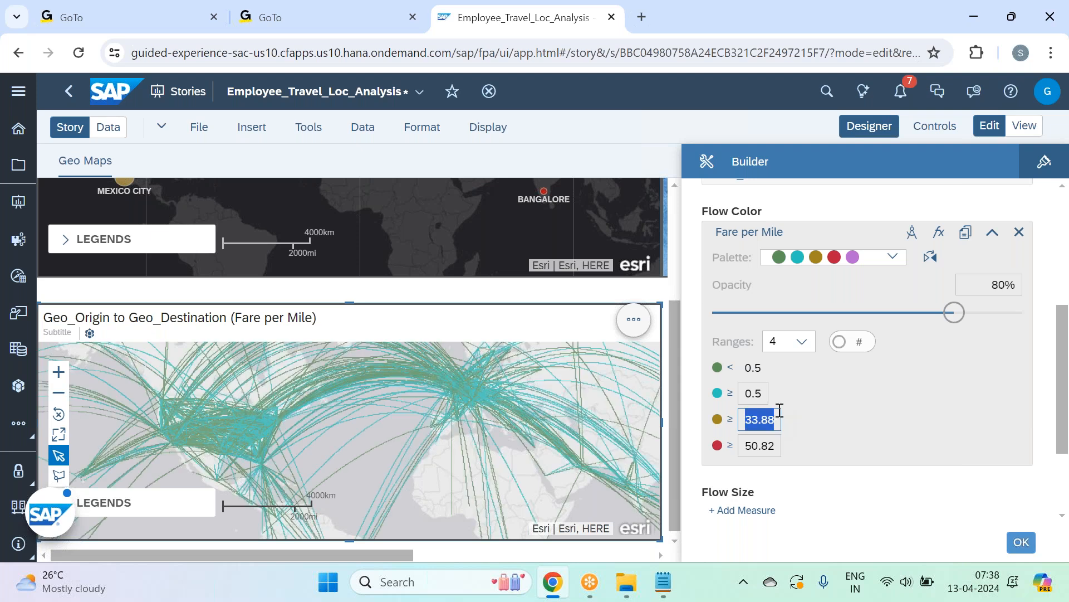
pyautogui.write('1')
pyautogui.click(758, 450)
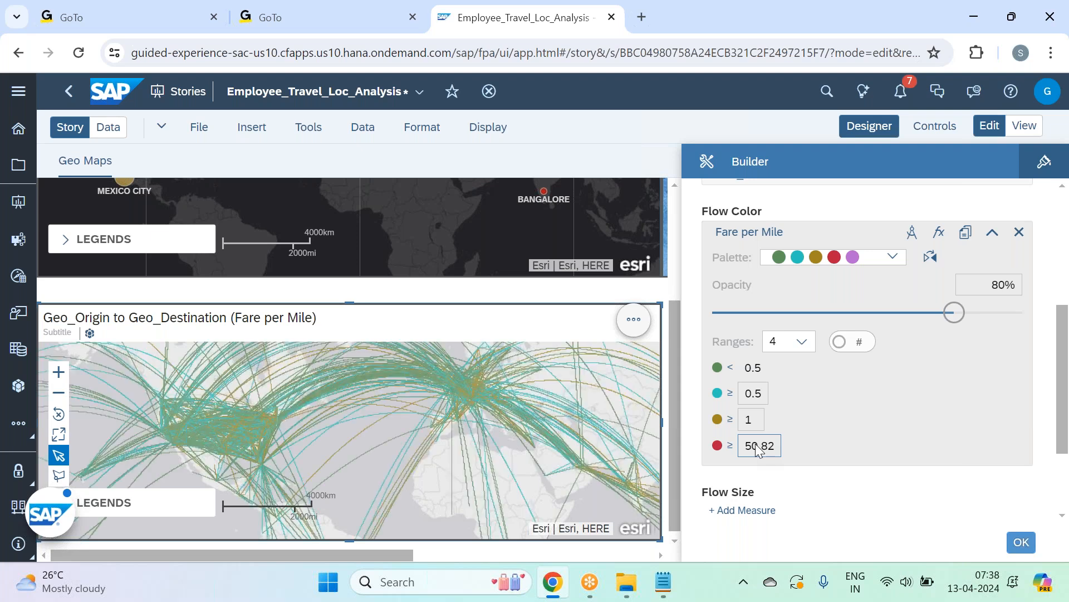
pyautogui.doubleClick(768, 449)
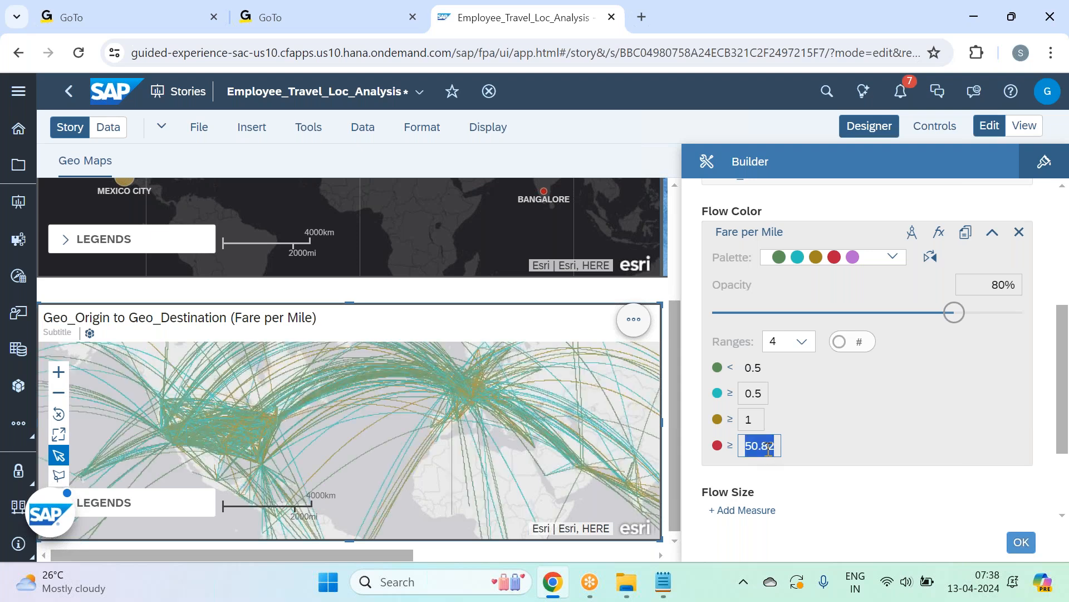
pyautogui.write('2')
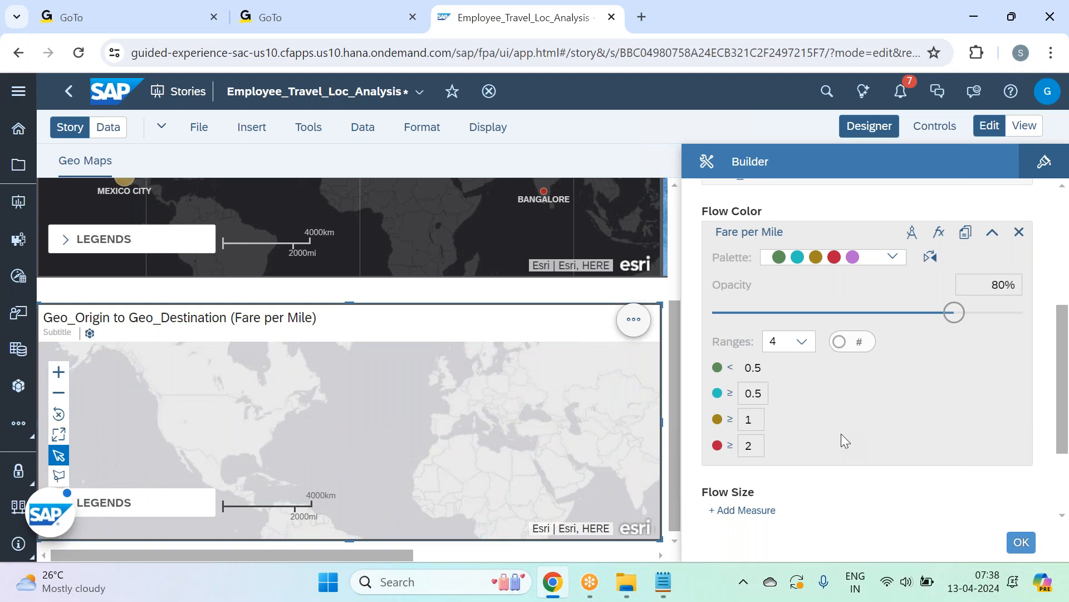
# Step: Collapse the Fare per Mile settings, confirm the flow layer and close the Designer
pyautogui.click(993, 238)
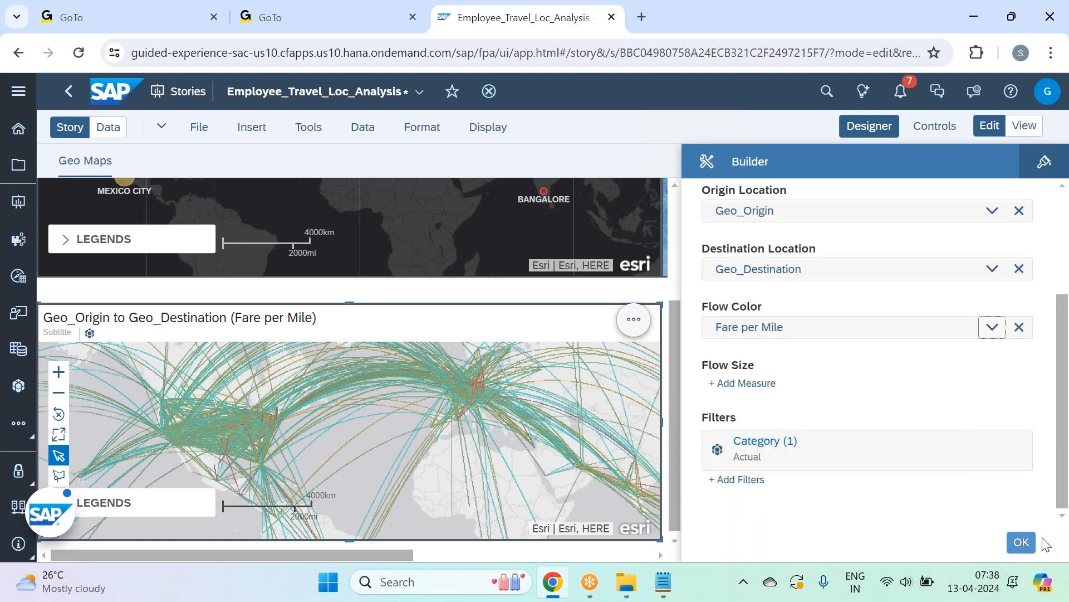
pyautogui.click(1022, 545)
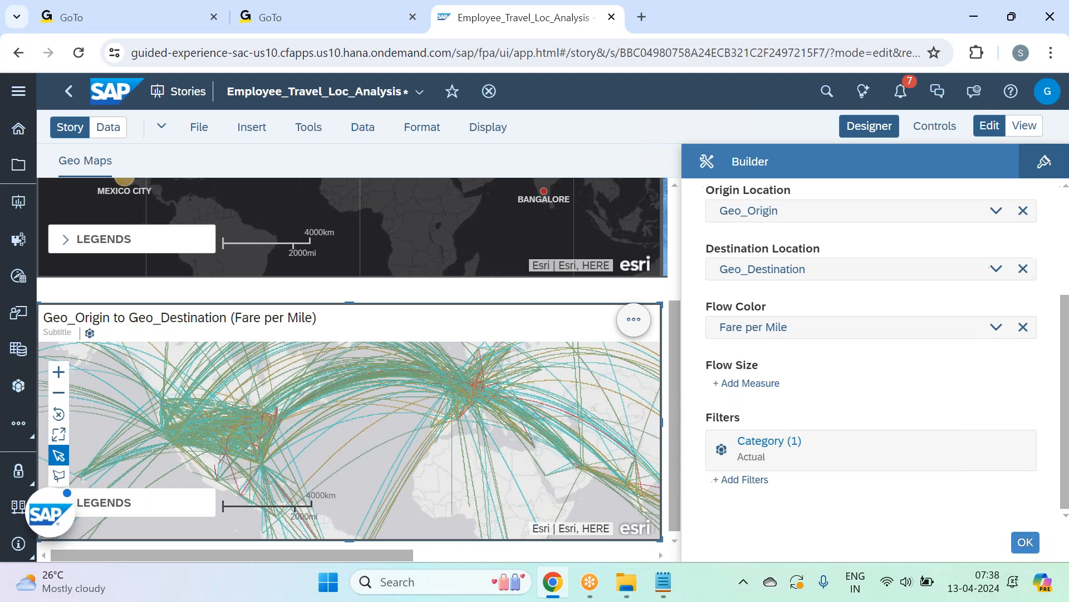
pyautogui.click(875, 136)
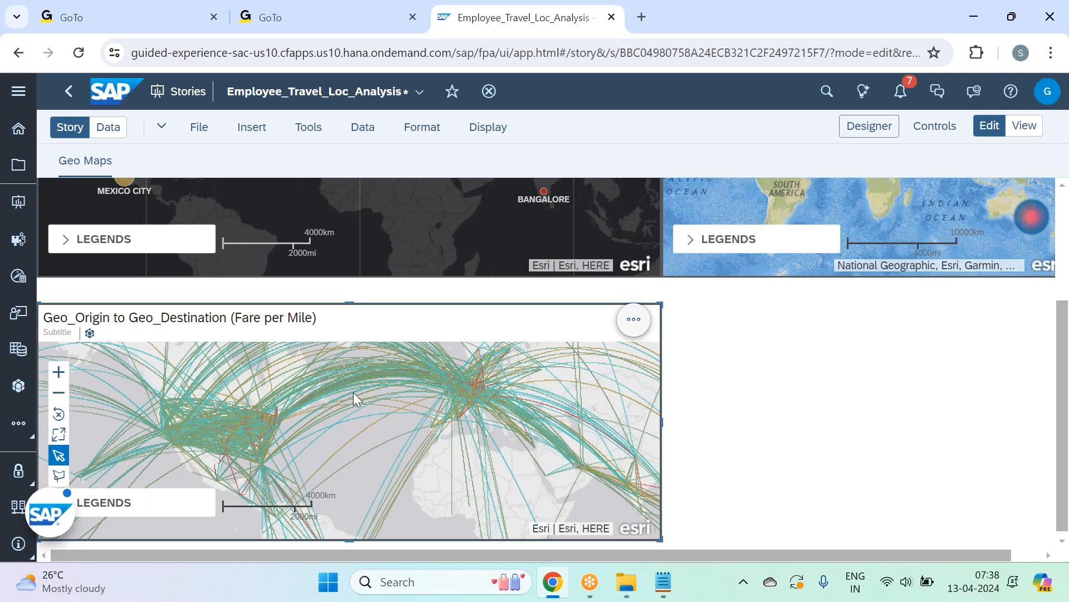
pyautogui.moveTo(353, 395)
pyautogui.click(645, 322)
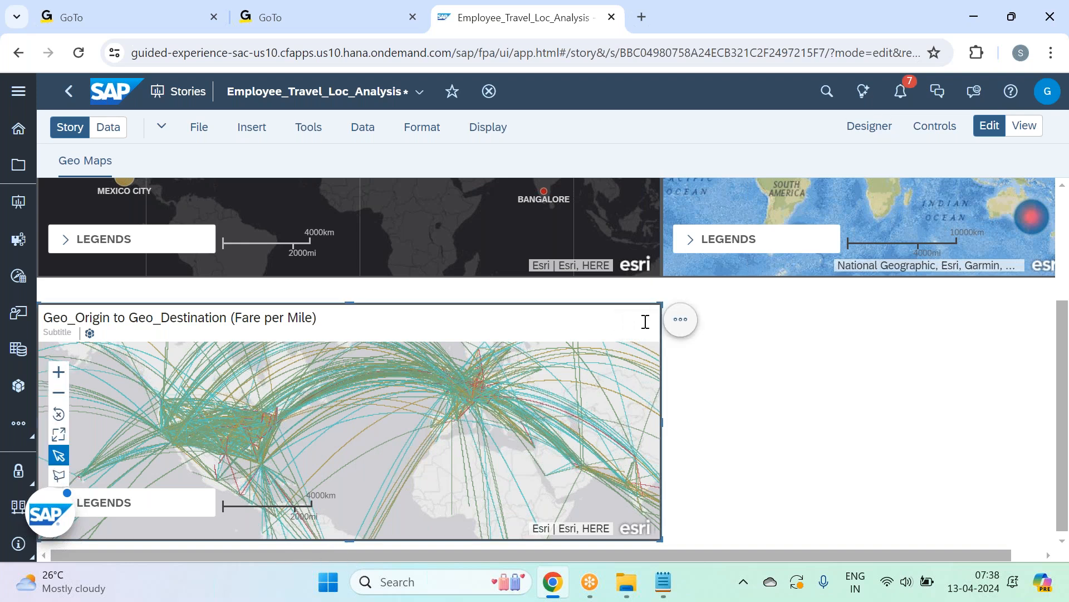
# Step: Insert a page filter based on the Origin_Airport_Code dimension
pyautogui.click(254, 134)
pyautogui.click(306, 204)
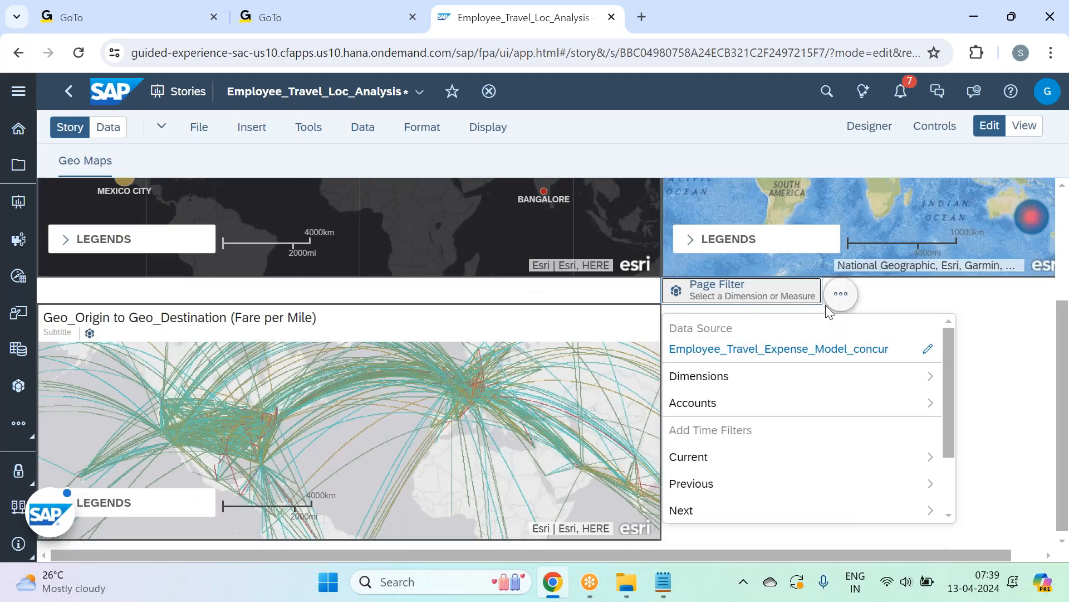
pyautogui.click(784, 296)
pyautogui.click(762, 296)
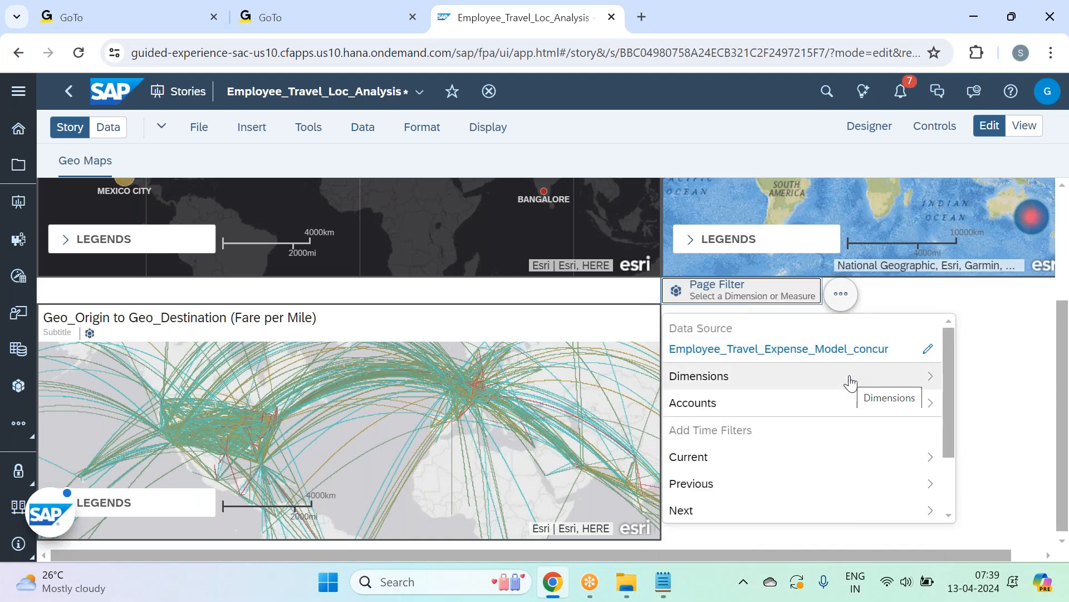
pyautogui.click(860, 382)
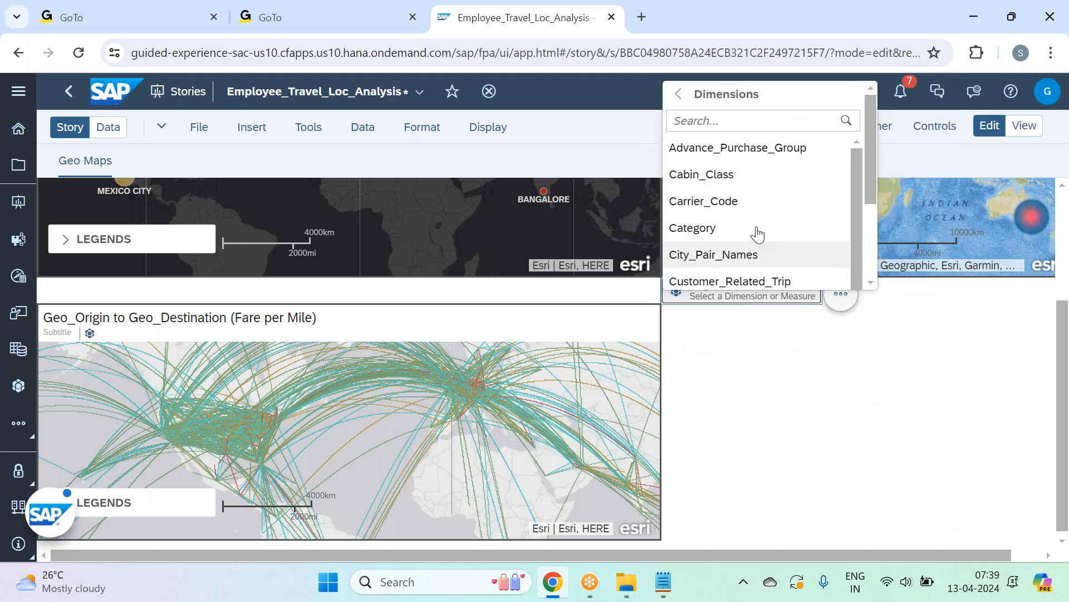
pyautogui.scroll(-1, 752, 196)
pyautogui.scroll(-5, 754, 201)
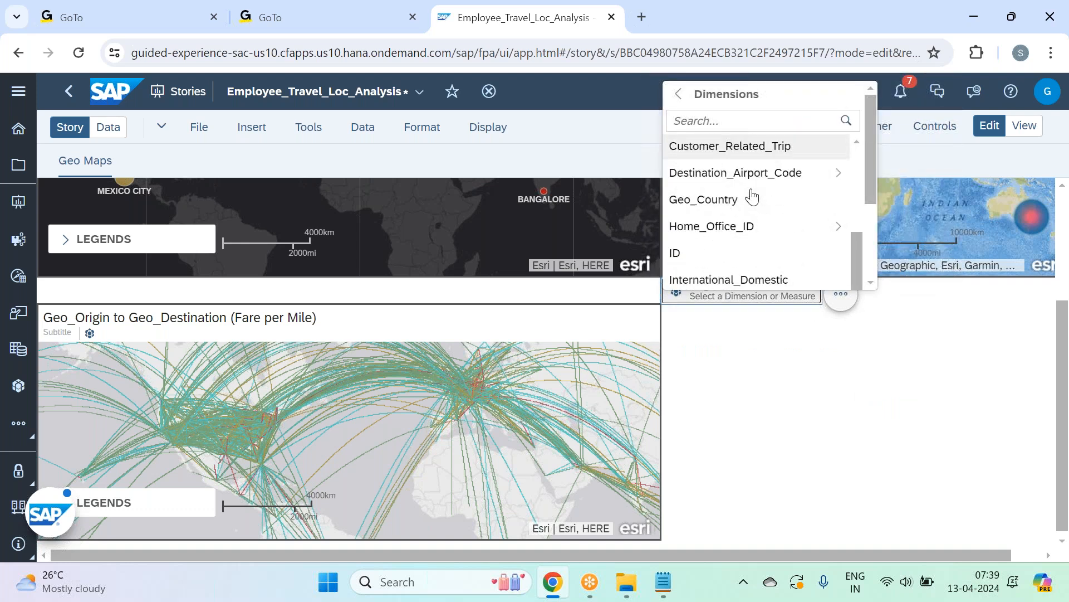
pyautogui.click(773, 277)
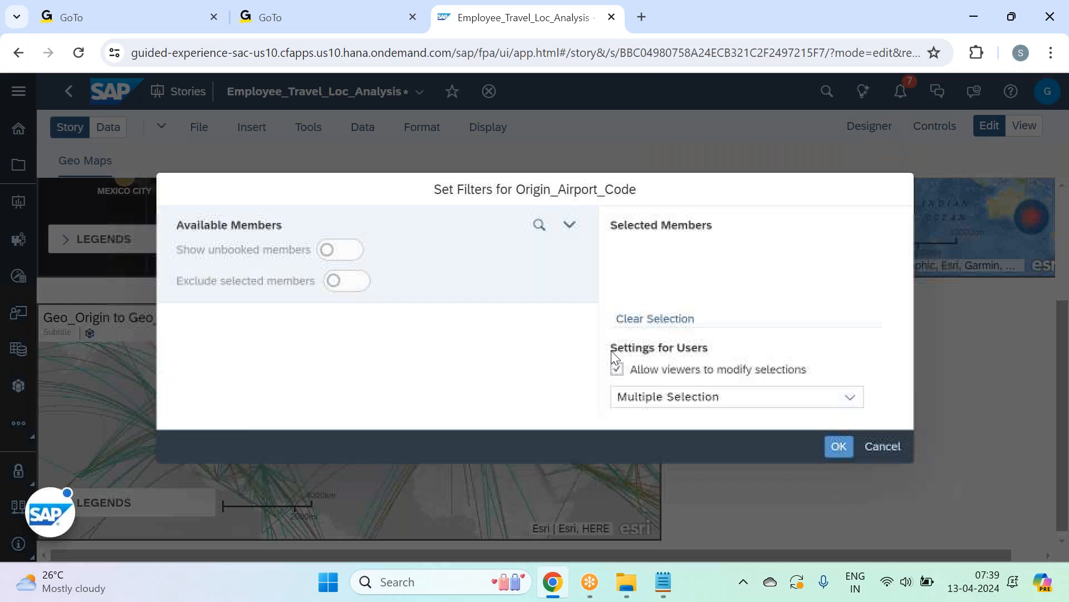
# Step: Include all members in the Origin_Airport_Code filter, then place it just above the flow map and narrow it slightly
pyautogui.click(309, 329)
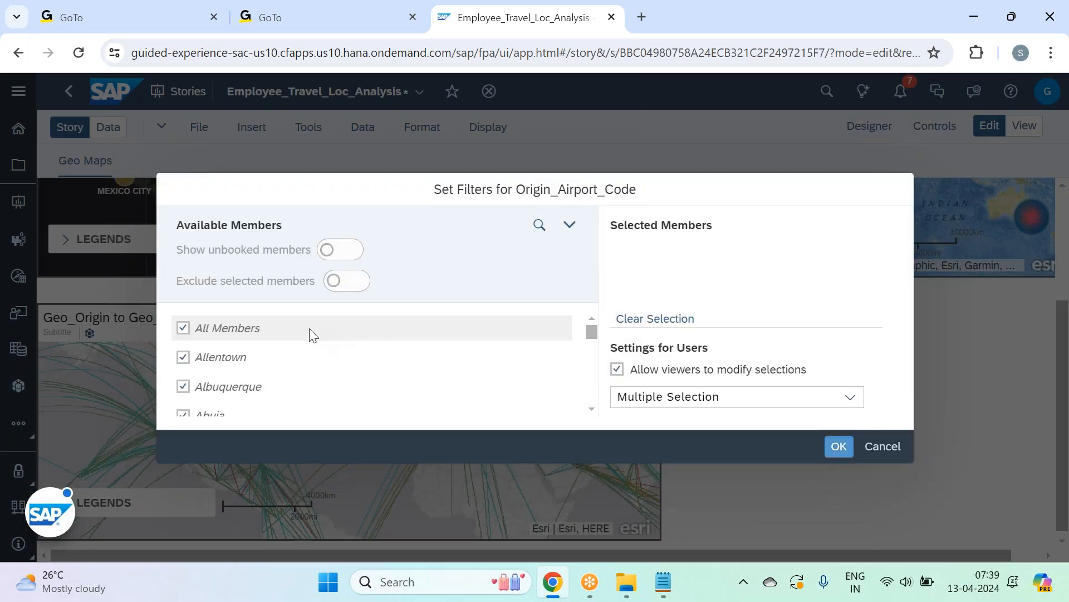
pyautogui.click(839, 446)
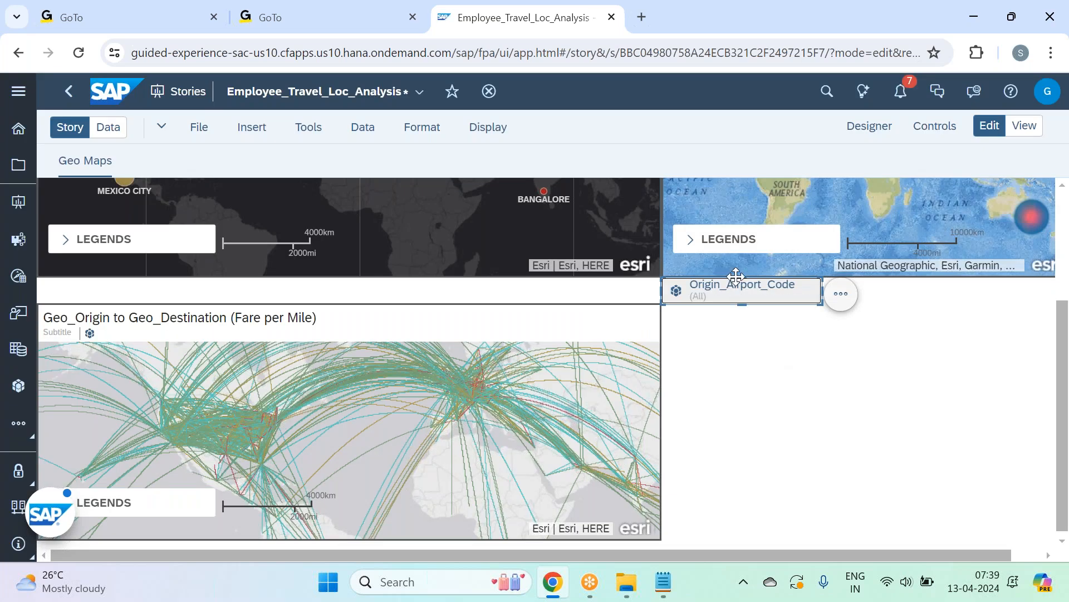
pyautogui.moveTo(736, 276); pyautogui.dragTo(439, 269)
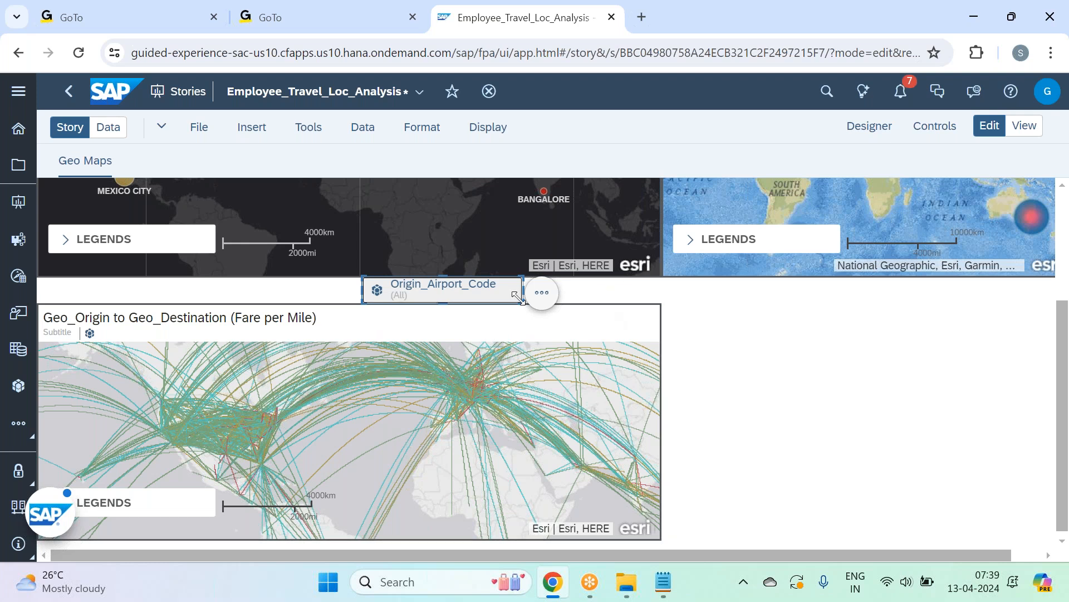
pyautogui.moveTo(517, 297); pyautogui.dragTo(501, 284)
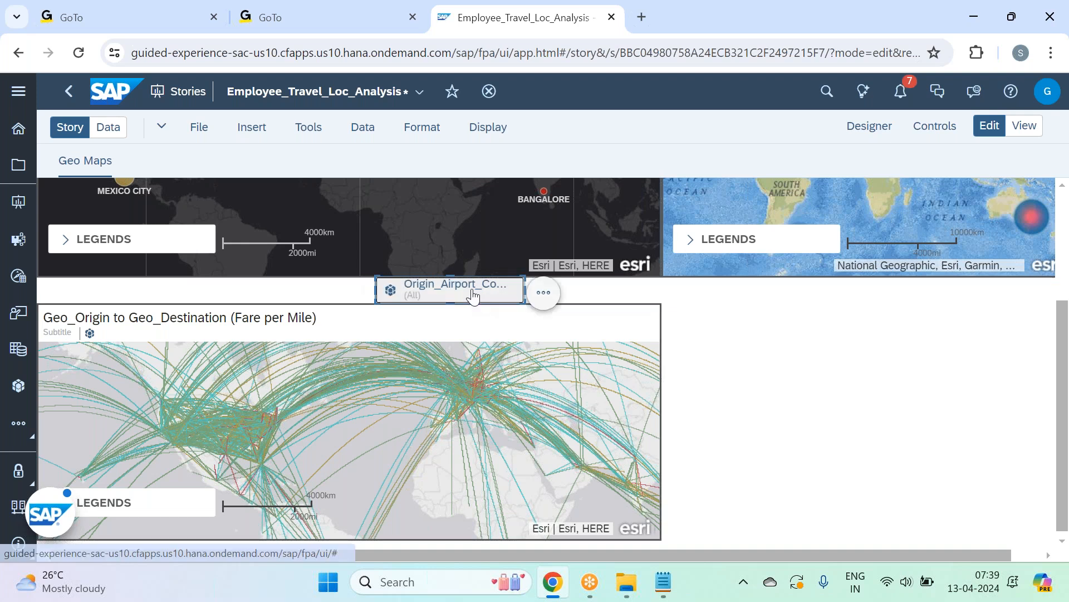
pyautogui.click(473, 295)
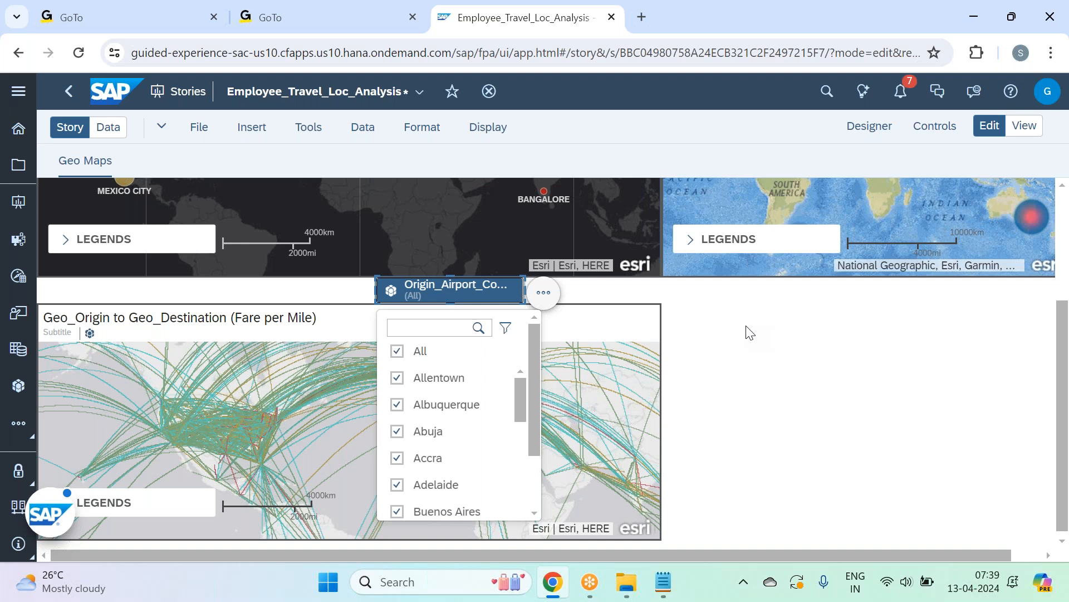
pyautogui.click(542, 293)
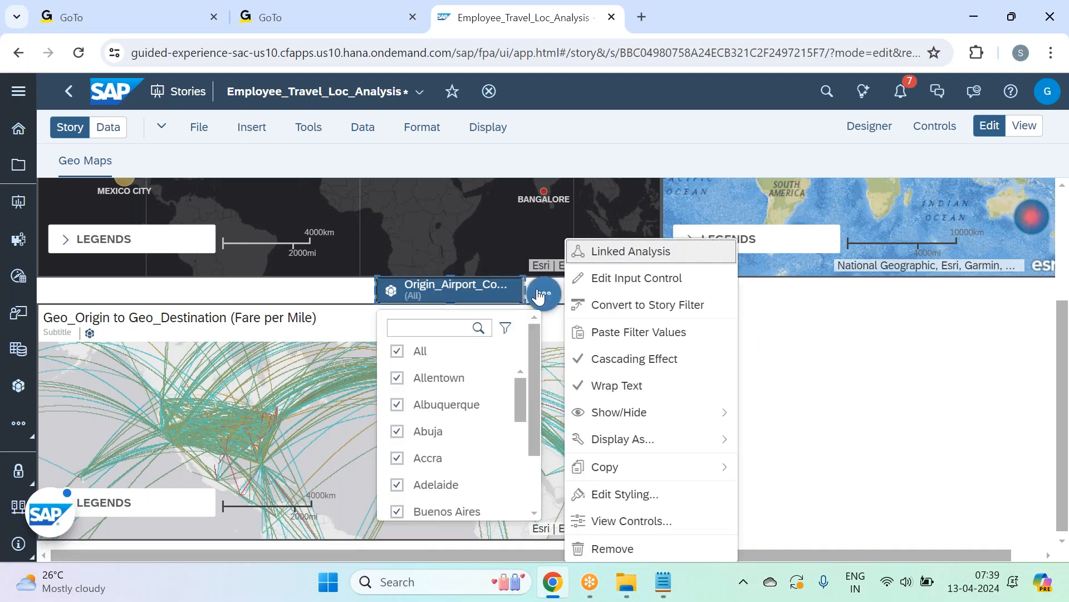
pyautogui.click(636, 279)
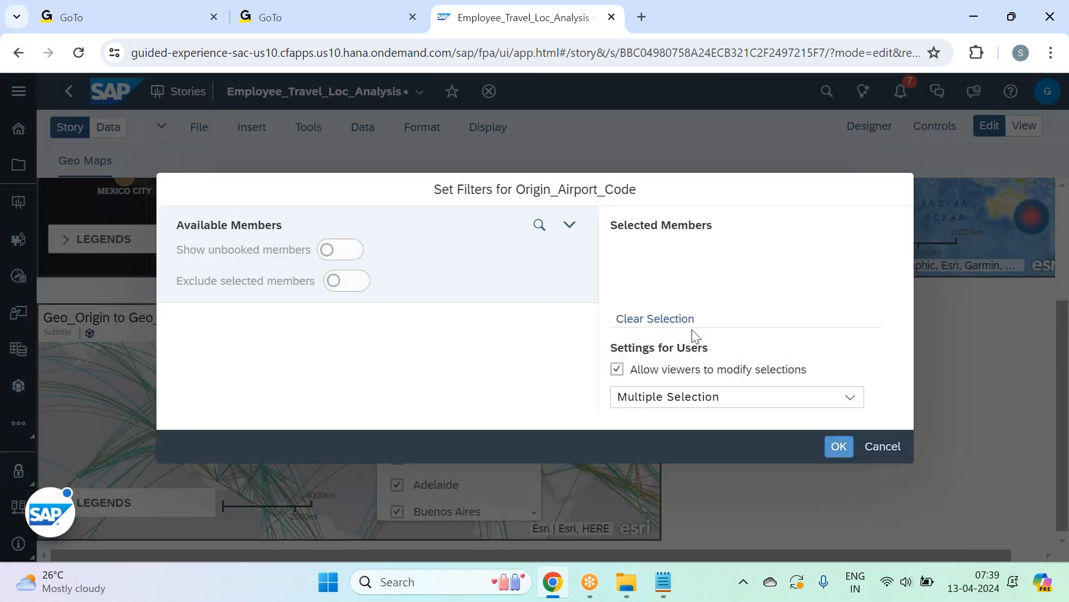
pyautogui.click(882, 447)
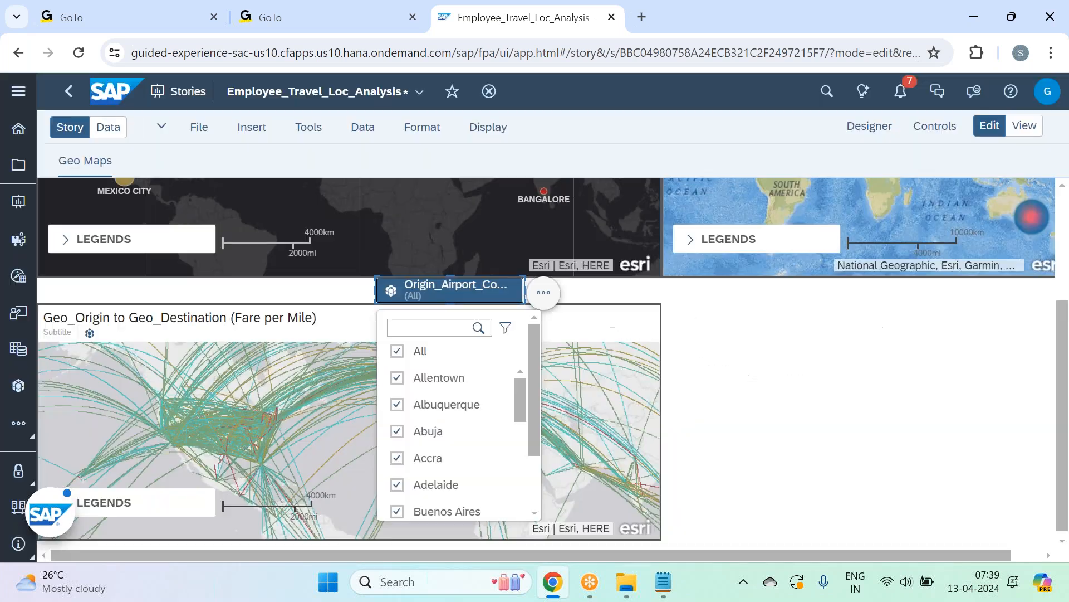
# Step: Link the Origin_Airport_Code filter through Linked Analysis to only the Geo_Origin to Geo_Destination (Fare per Mile) map
pyautogui.click(545, 295)
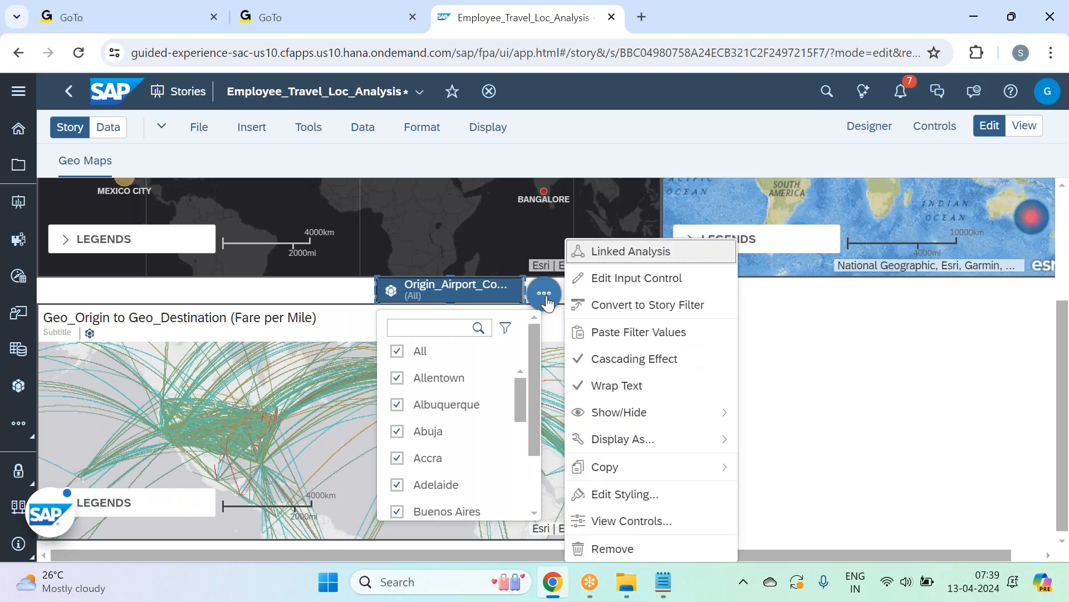
pyautogui.click(628, 257)
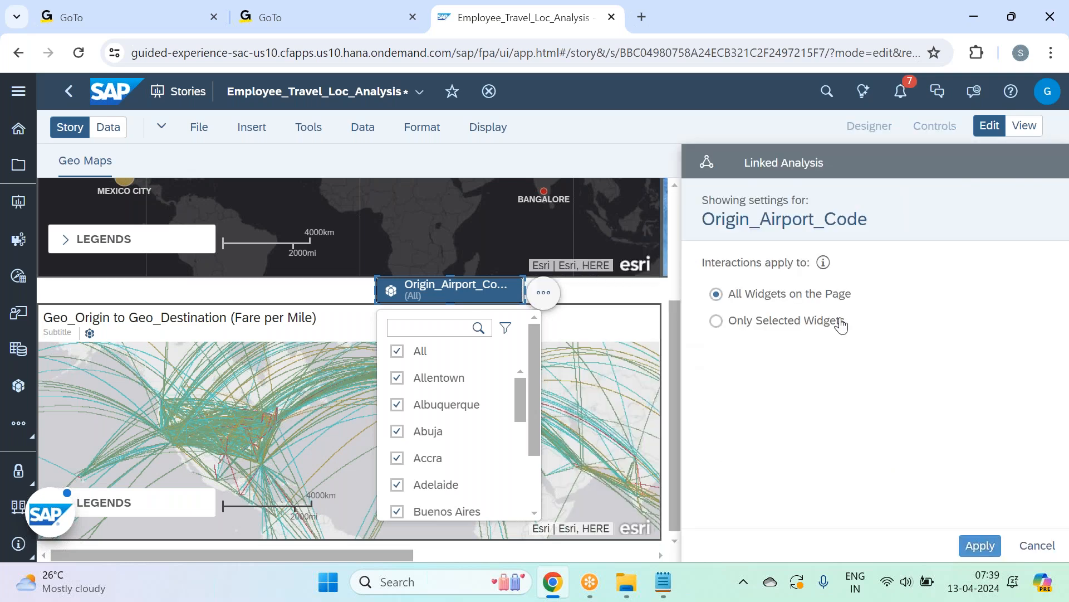
pyautogui.click(841, 324)
pyautogui.scroll(-2, 785, 423)
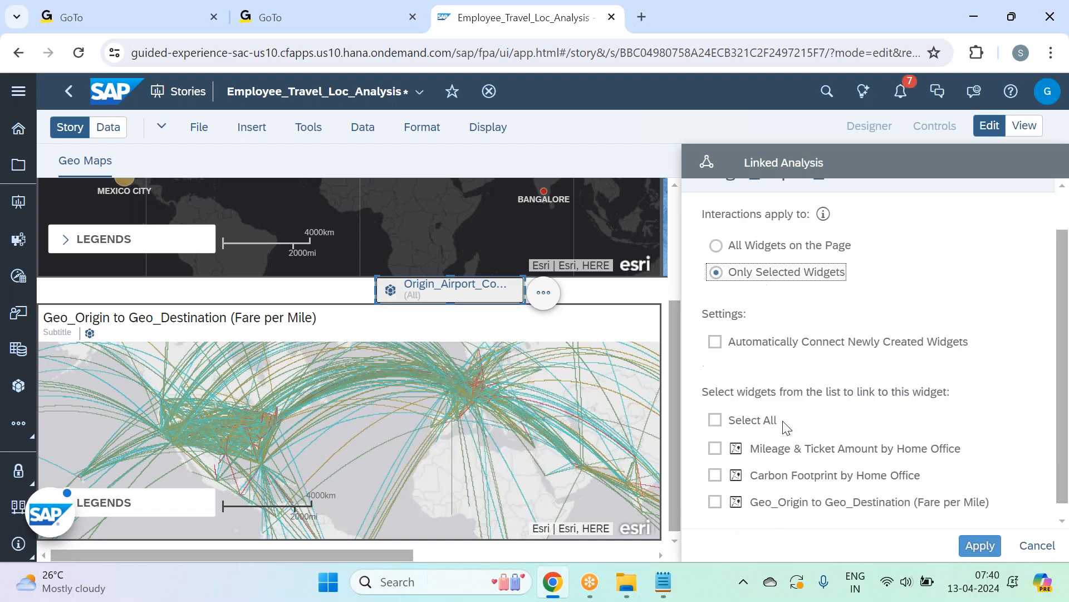
pyautogui.click(716, 489)
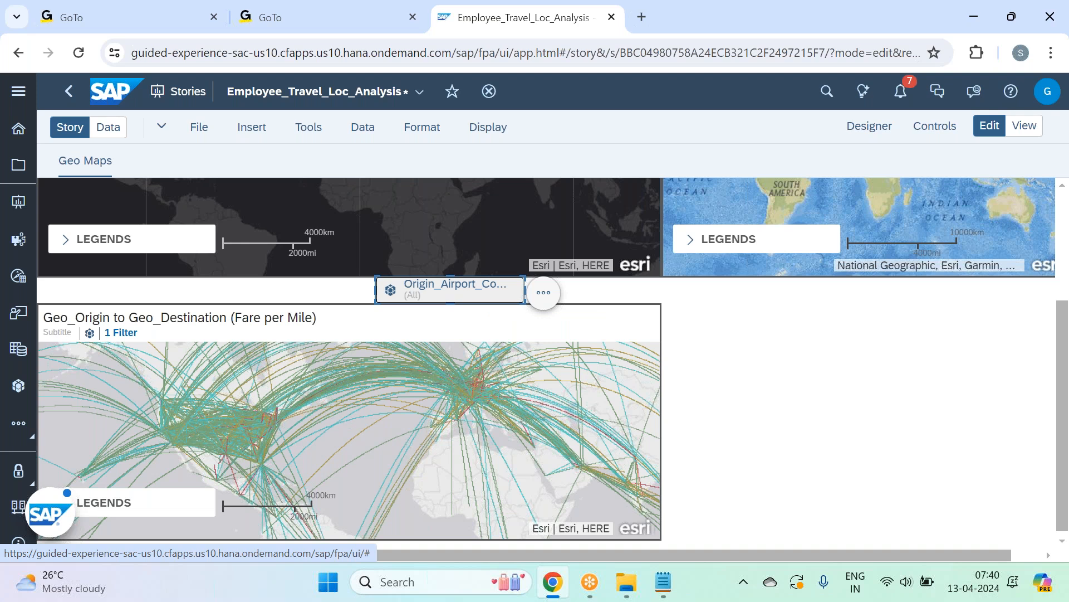
# Step: Clear all origin airports in the page filter and filter the flow map to Frankfurt only
pyautogui.click(446, 302)
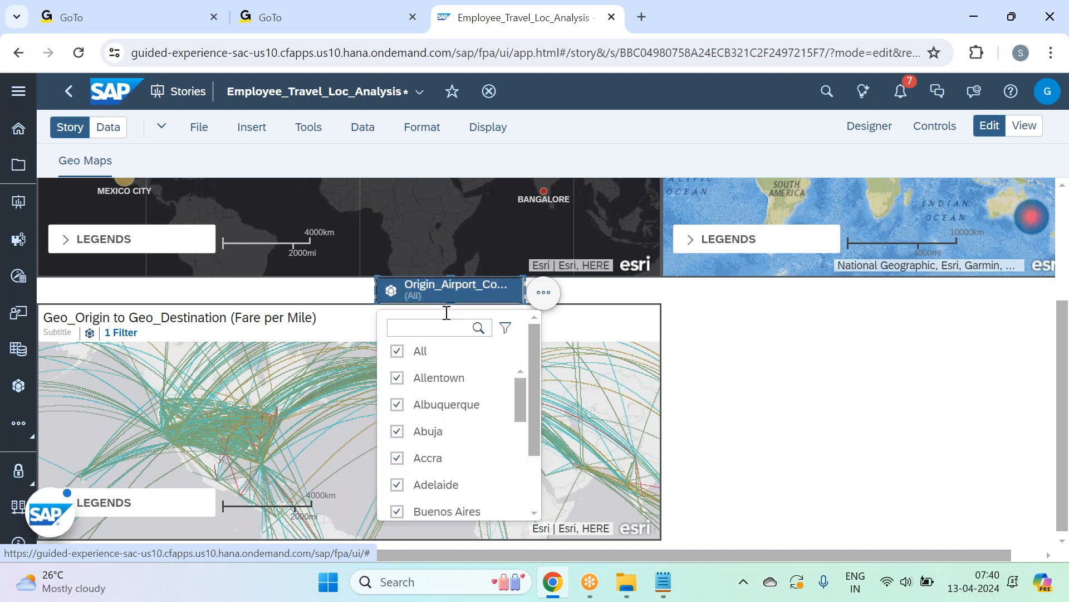
pyautogui.click(418, 350)
pyautogui.click(430, 330)
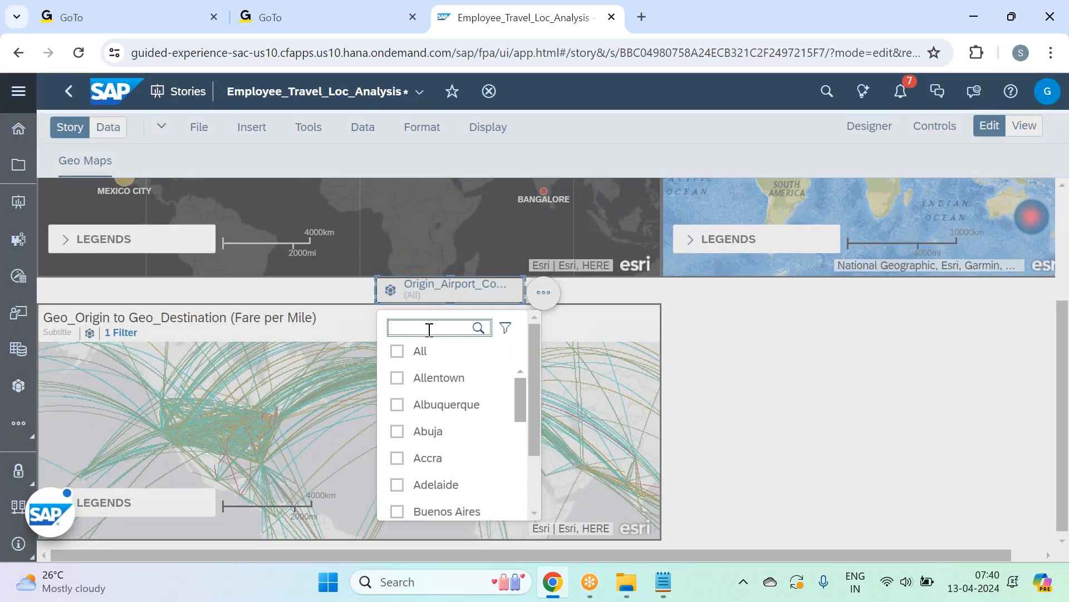
pyautogui.write('frank')
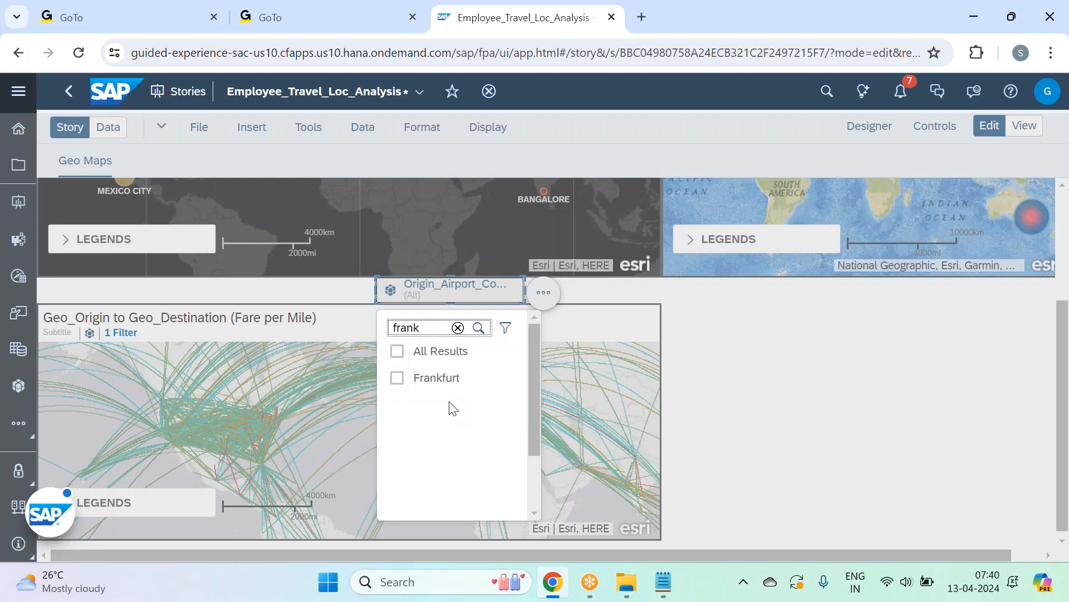
pyautogui.click(445, 379)
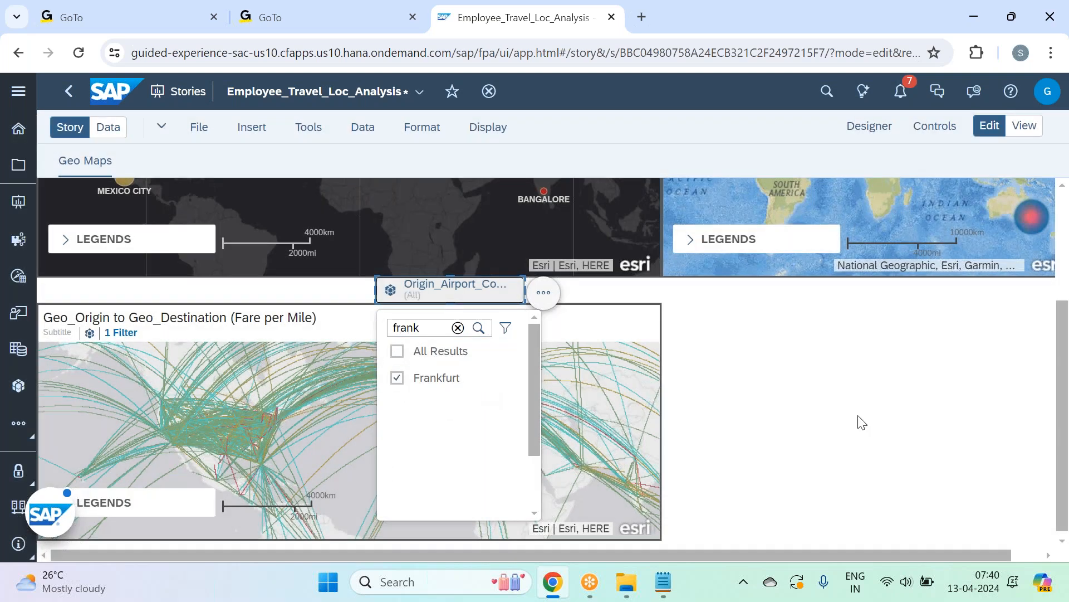
pyautogui.click(795, 395)
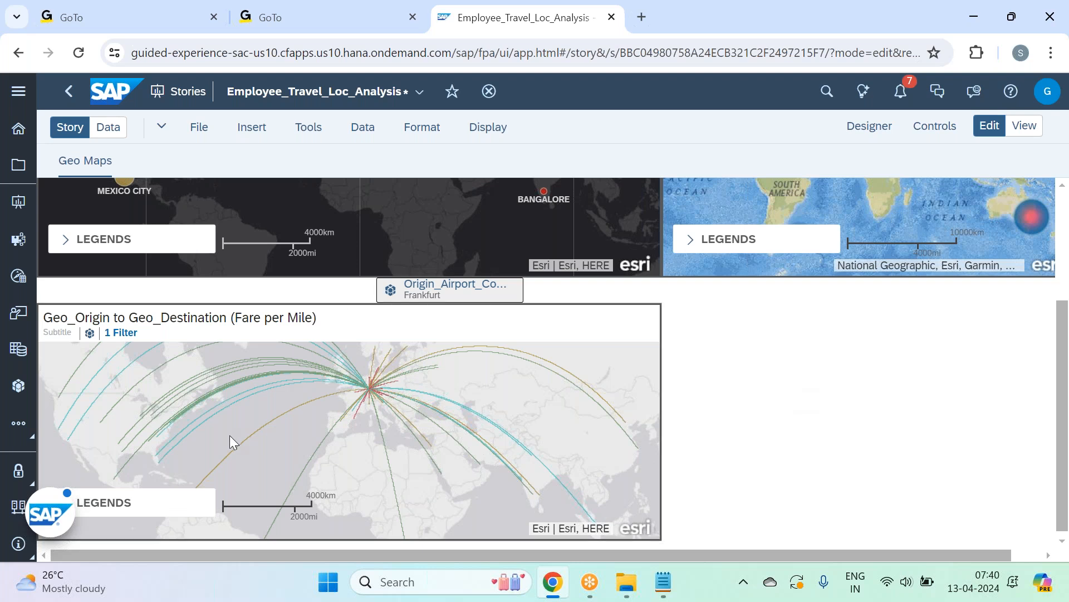
# Step: Recenter the flow map to examine the routes from Frankfurt to North America
pyautogui.click(410, 396)
pyautogui.moveTo(427, 433); pyautogui.dragTo(515, 483)
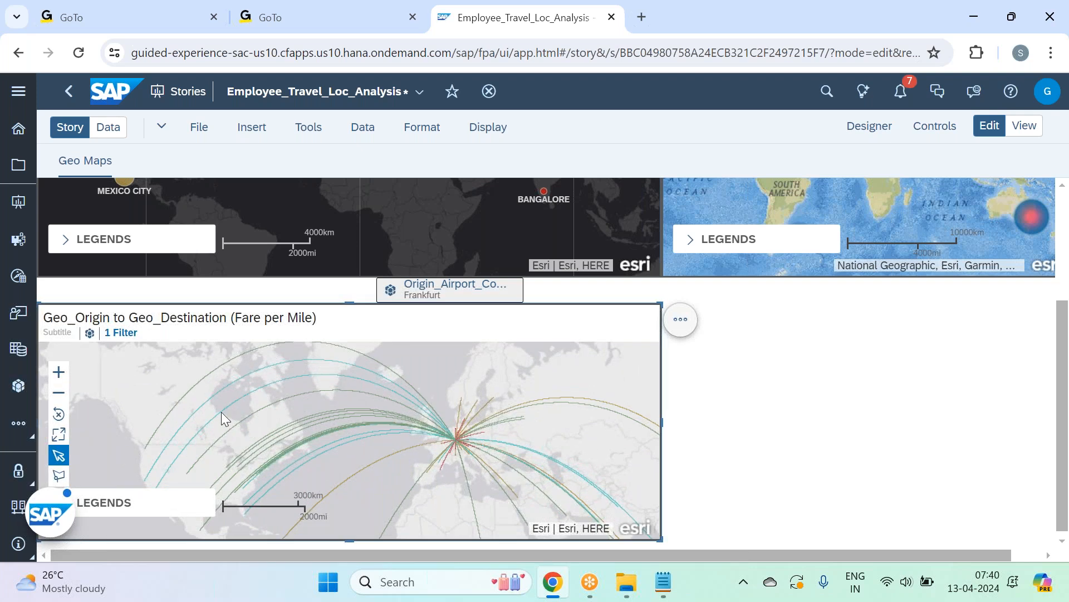
pyautogui.moveTo(221, 412)
pyautogui.moveTo(216, 368)
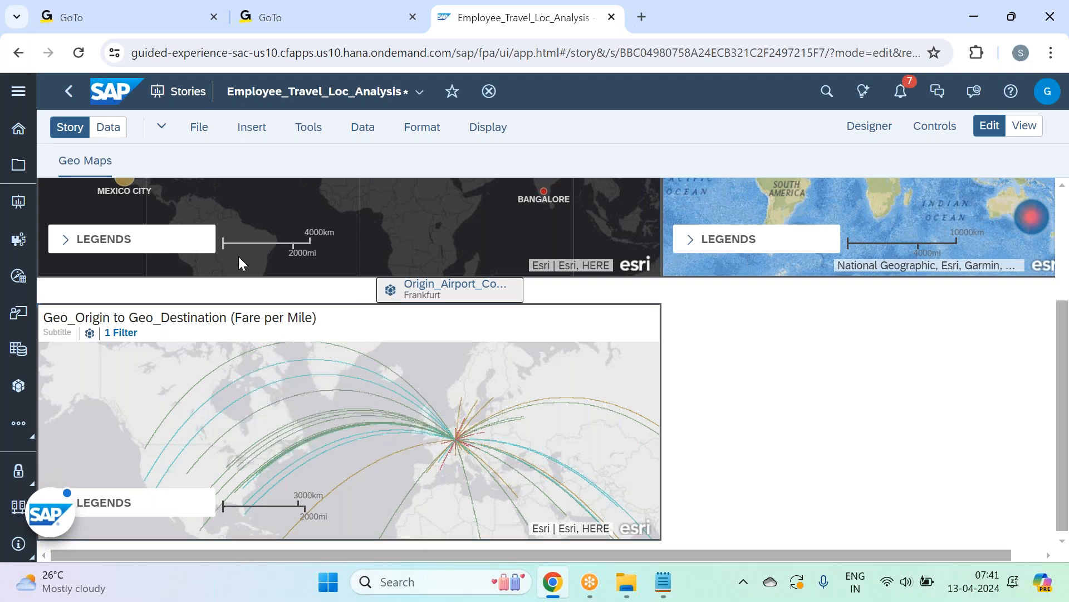
# Step: Hide the title and subtitle of the Geo_Origin to Geo_Destination (Fare per Mile) map
pyautogui.click(681, 319)
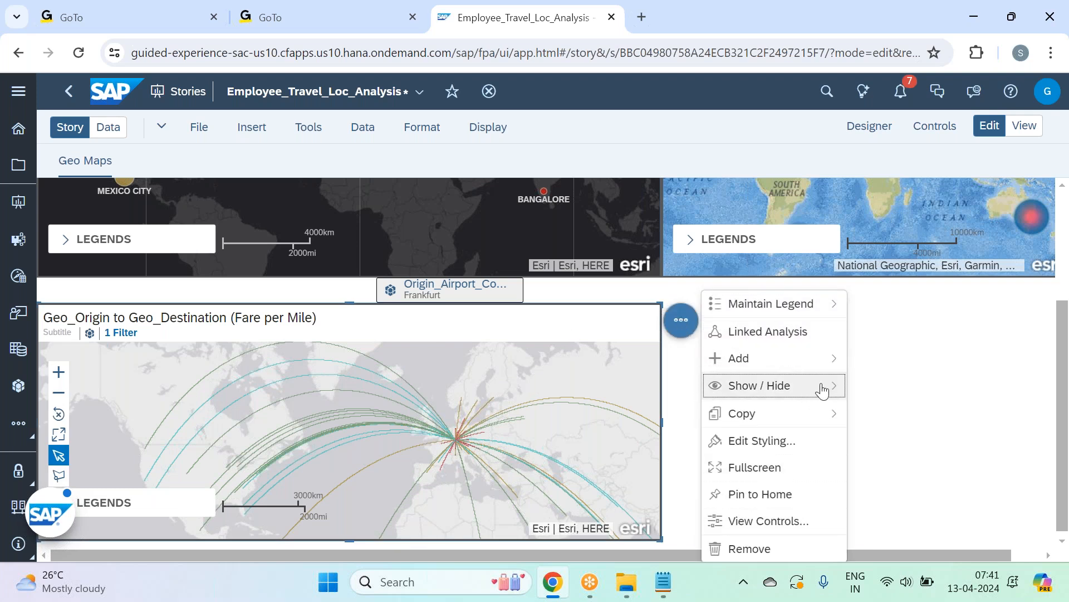
pyautogui.moveTo(823, 393)
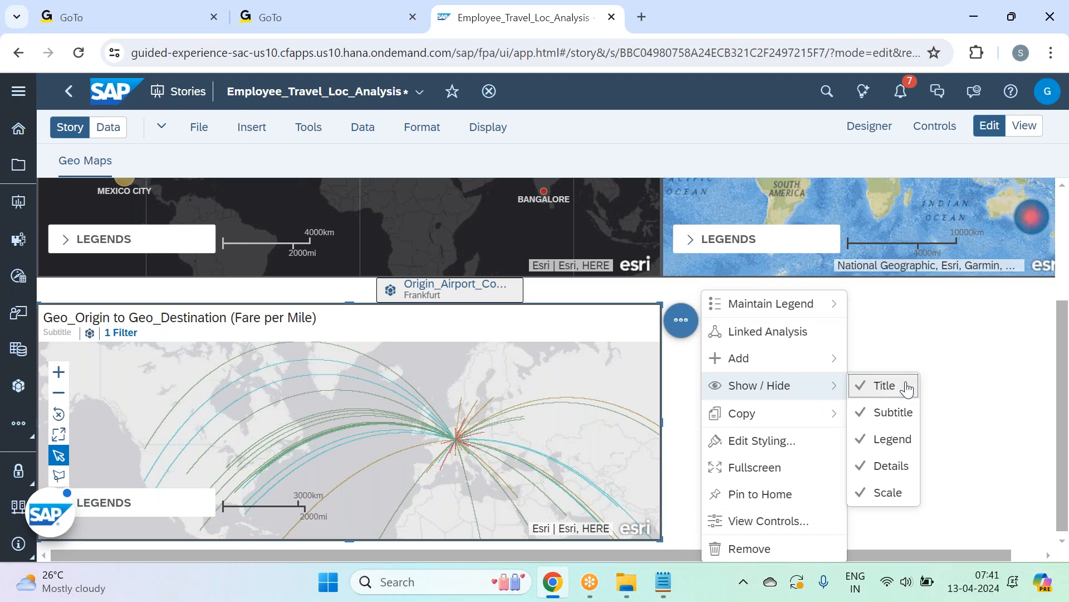
pyautogui.click(907, 388)
pyautogui.click(913, 412)
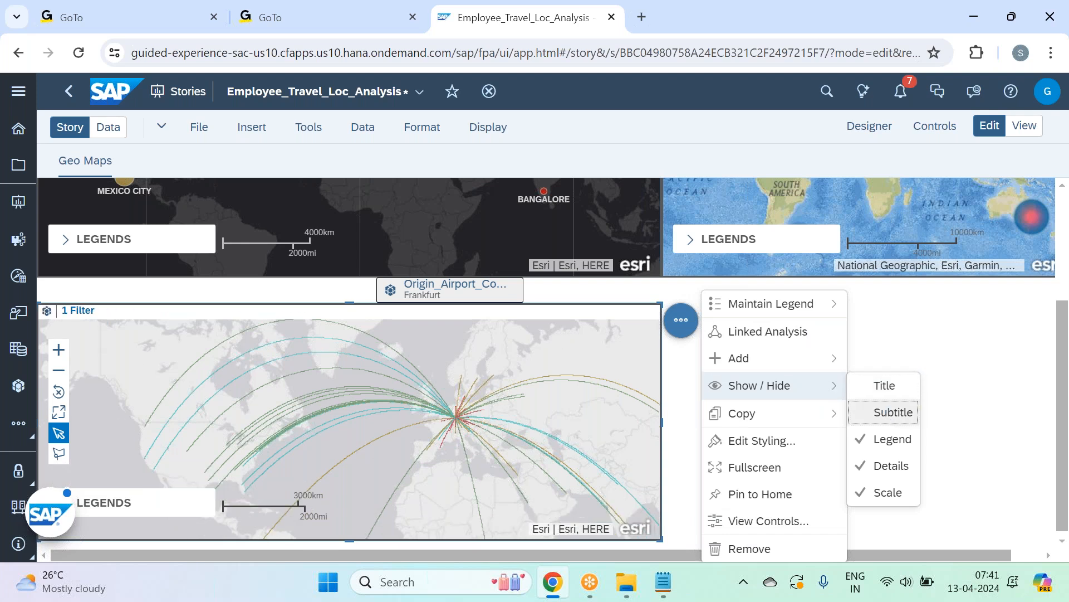
pyautogui.click(982, 358)
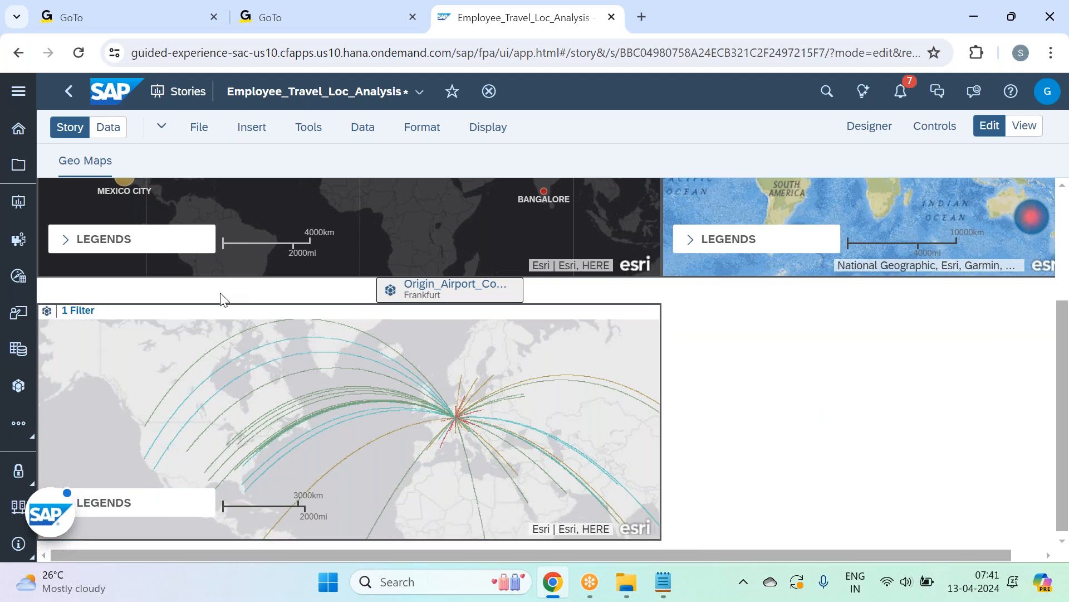
# Step: Insert a text box and fit it just above the flow map, filling the space beside the Origin_Airport_Code filter
pyautogui.click(251, 134)
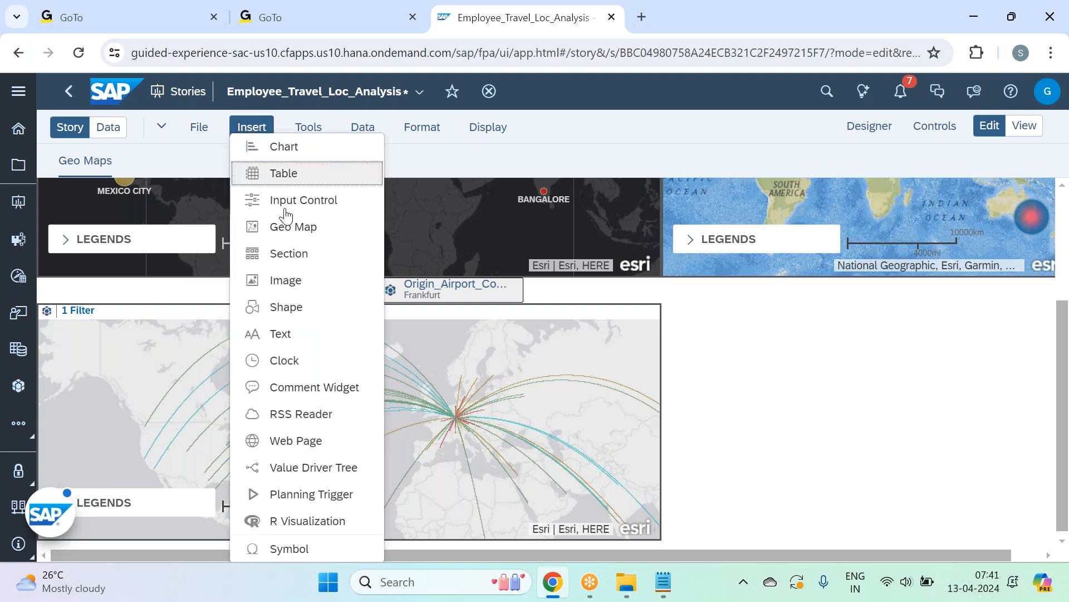
pyautogui.click(305, 336)
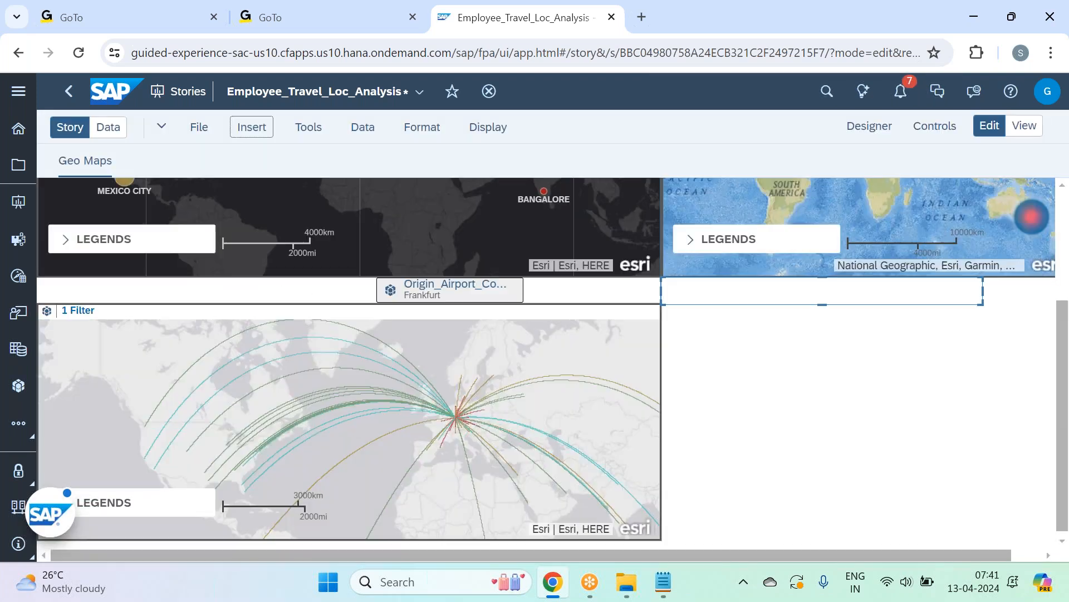
pyautogui.moveTo(351, 275); pyautogui.dragTo(142, 282)
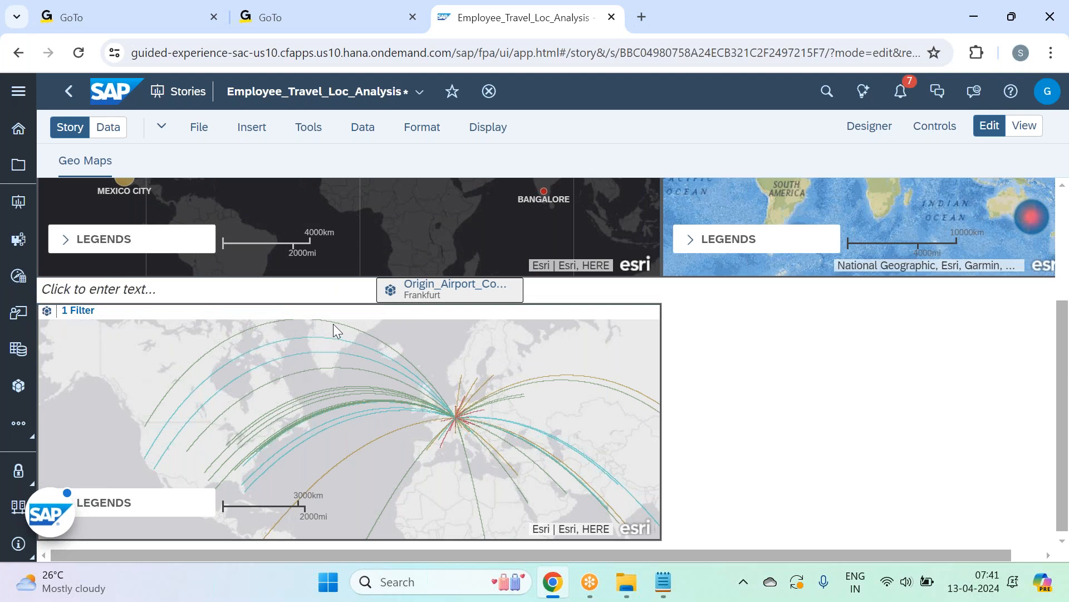
pyautogui.click(333, 288)
pyautogui.moveTo(370, 294); pyautogui.dragTo(372, 300)
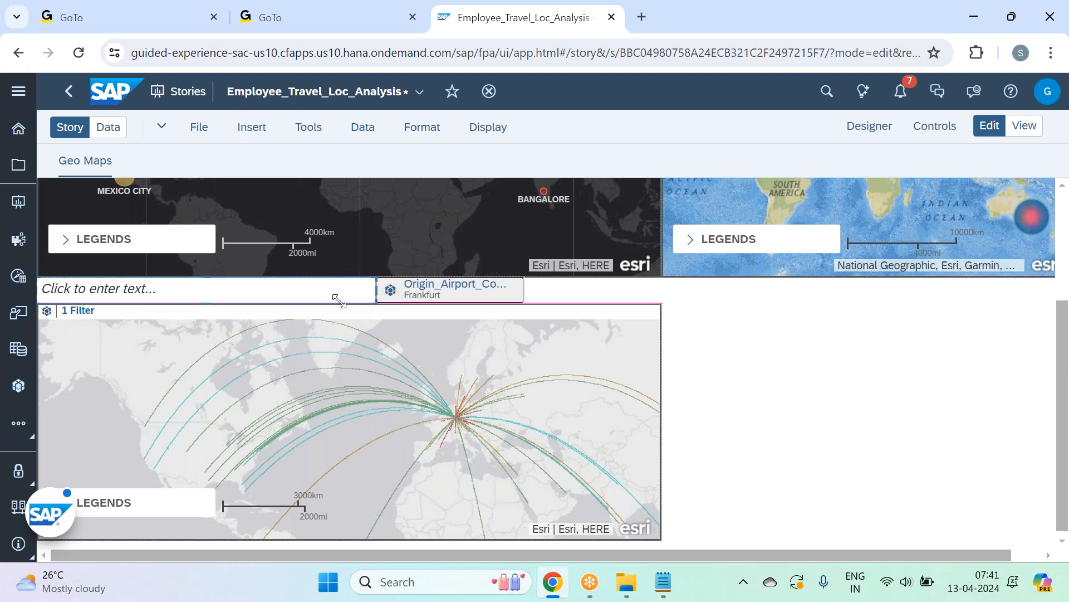
# Step: Enter "Economic & Expensive Routes from" in the new text box above the flow map
pyautogui.click(255, 296)
pyautogui.write('Economic & ')
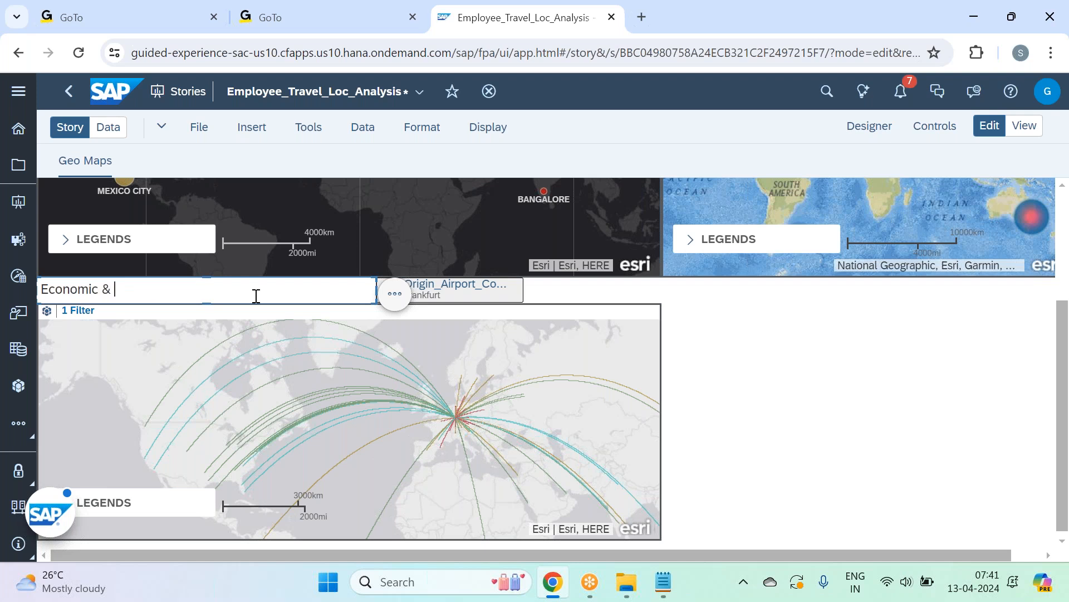
pyautogui.write('Expensive Routes from')
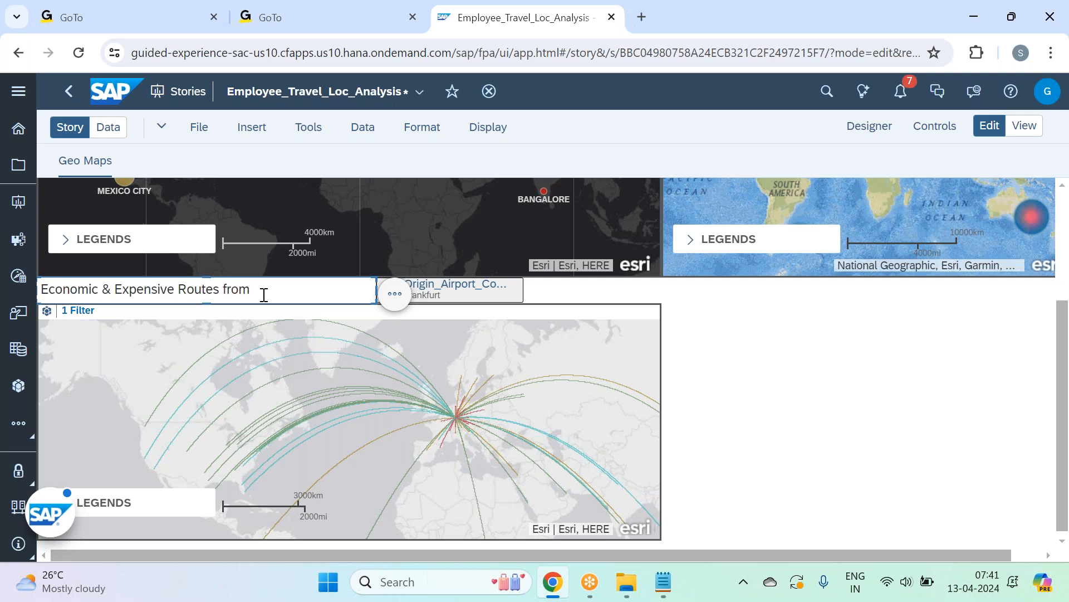
# Step: Append dynamic text based on the Origin_Airport_Code input control to the heading above the flow map
pyautogui.rightClick(264, 294)
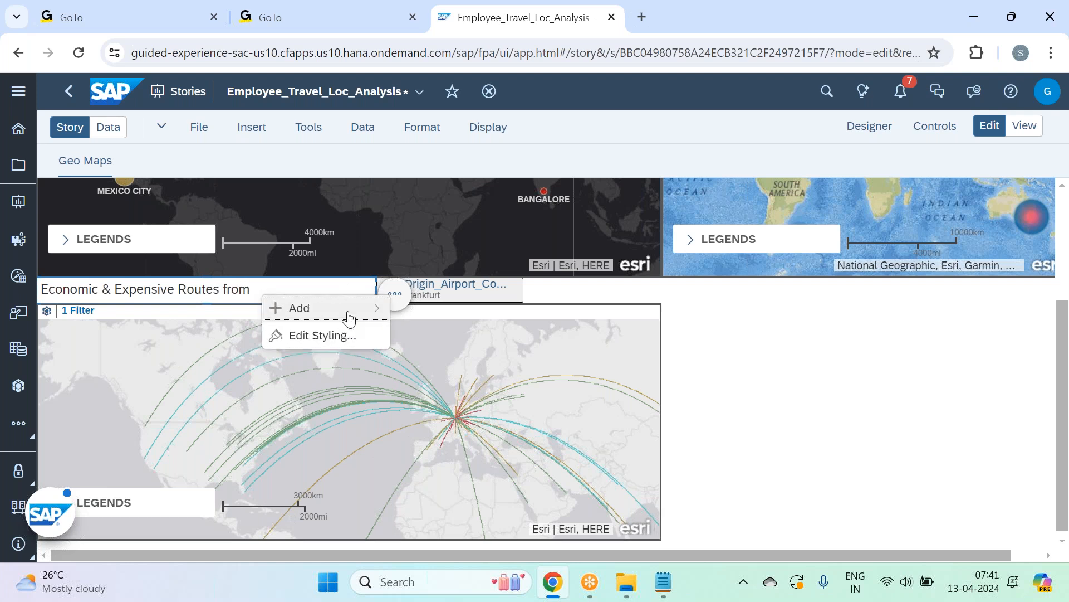
pyautogui.moveTo(350, 310)
pyautogui.click(444, 309)
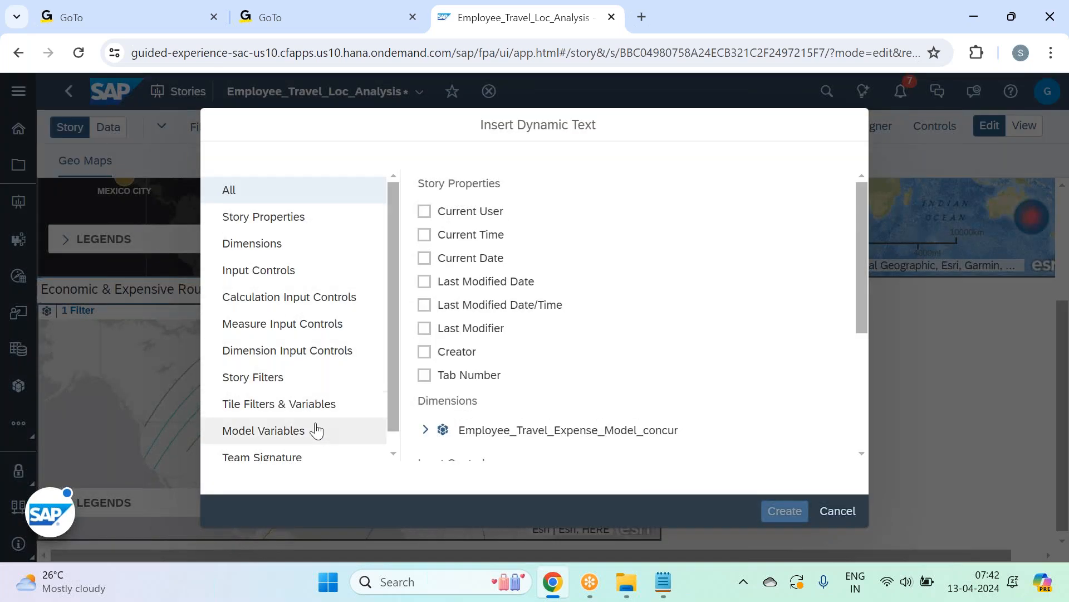
pyautogui.click(273, 274)
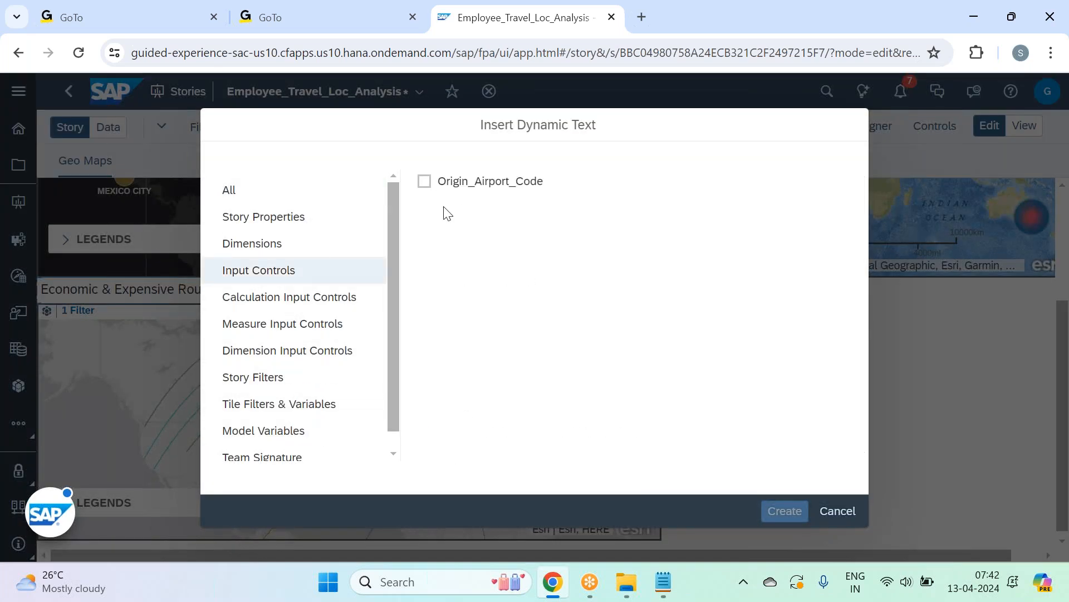
pyautogui.click(424, 181)
pyautogui.click(767, 510)
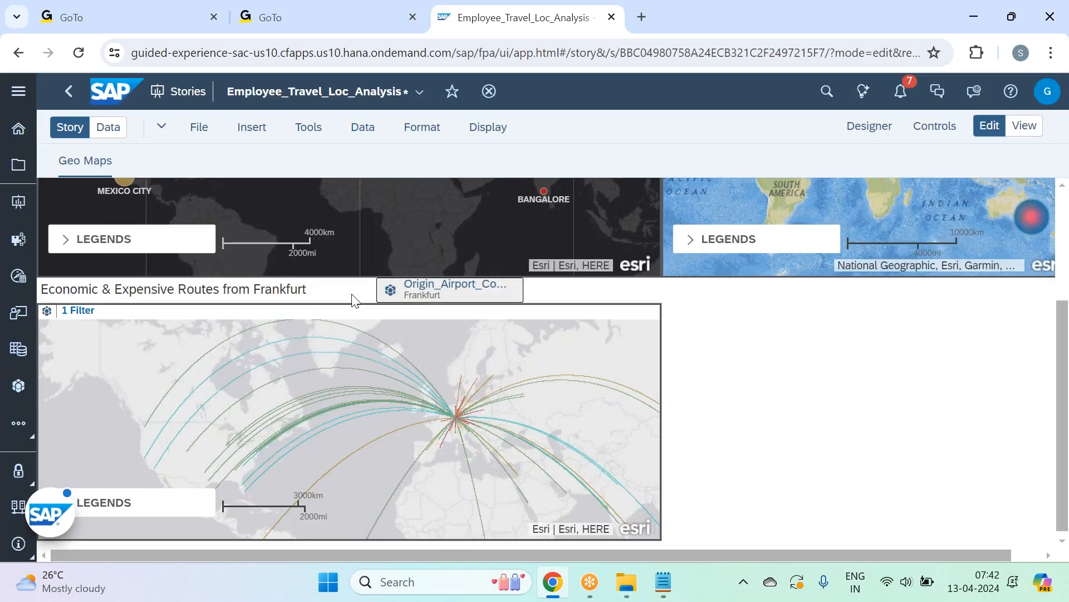
# Step: Apply All Borders to the heading text box above the flow map
pyautogui.click(355, 299)
pyautogui.click(861, 134)
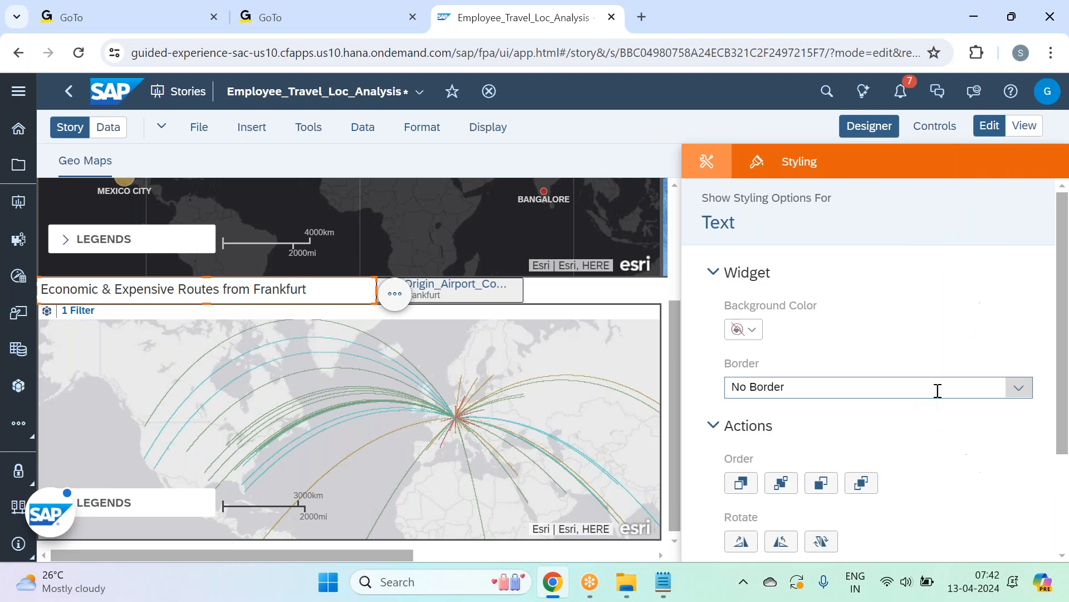
pyautogui.click(1018, 387)
pyautogui.click(808, 282)
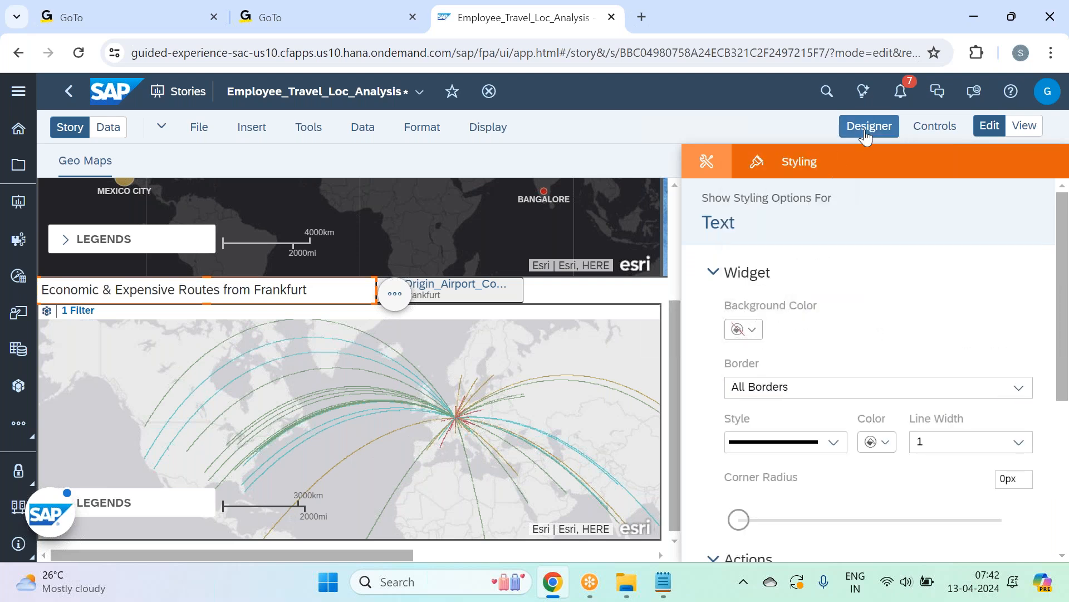
pyautogui.click(868, 127)
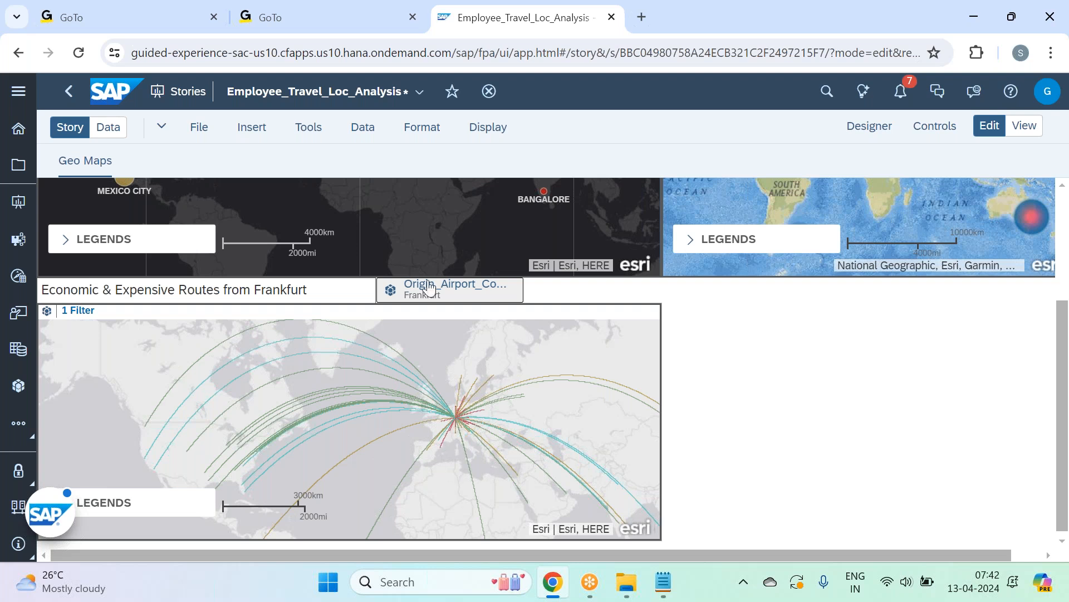
# Step: Add a Cabin_Class page filter with all members and fit it beside the Origin_Airport_Code filter above the flow map
pyautogui.click(254, 130)
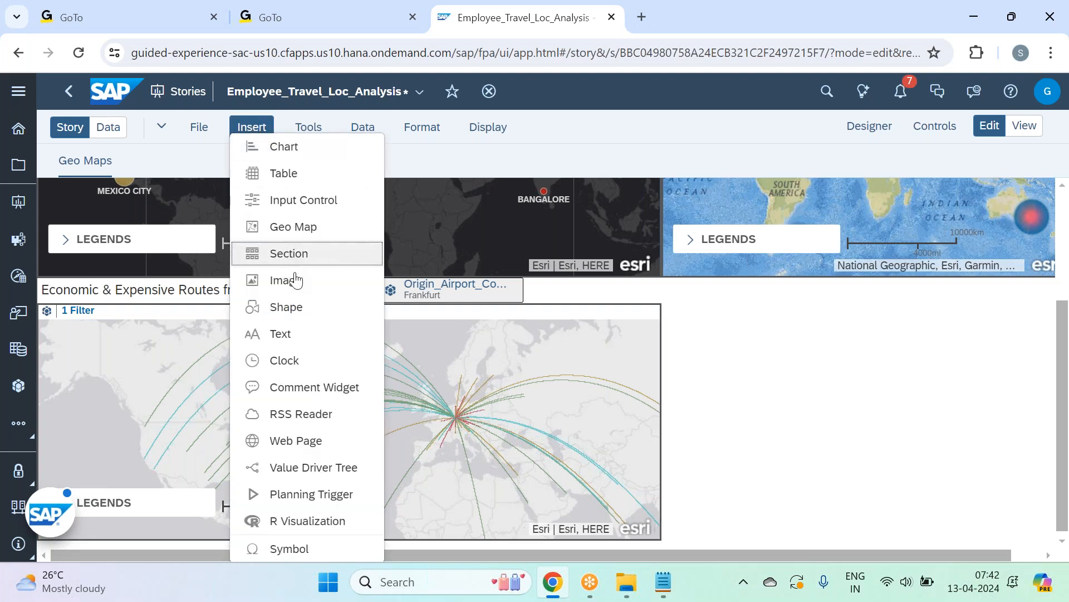
pyautogui.click(306, 201)
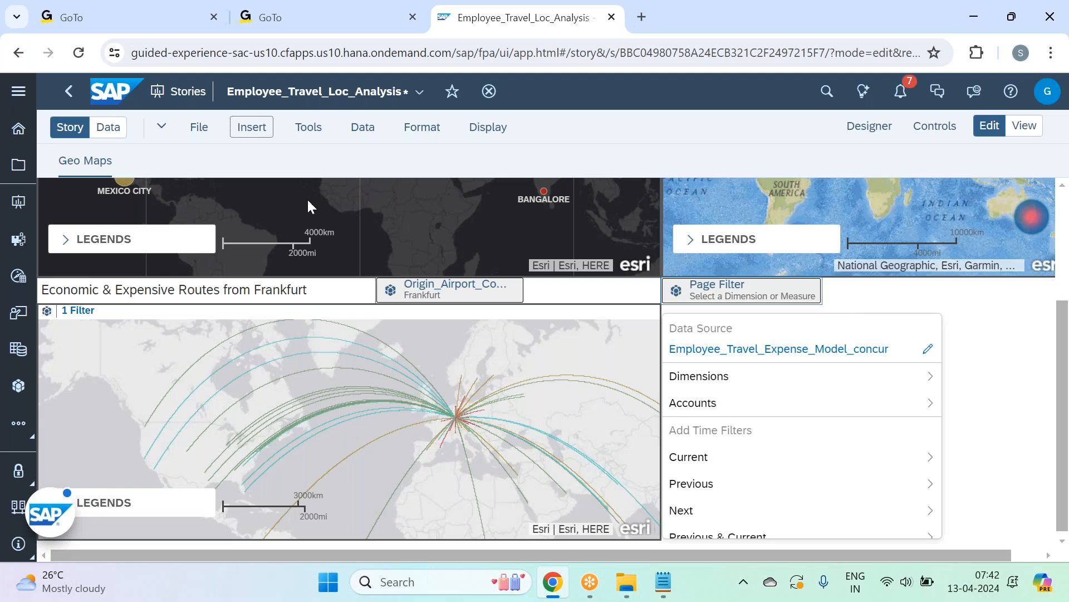
pyautogui.click(809, 387)
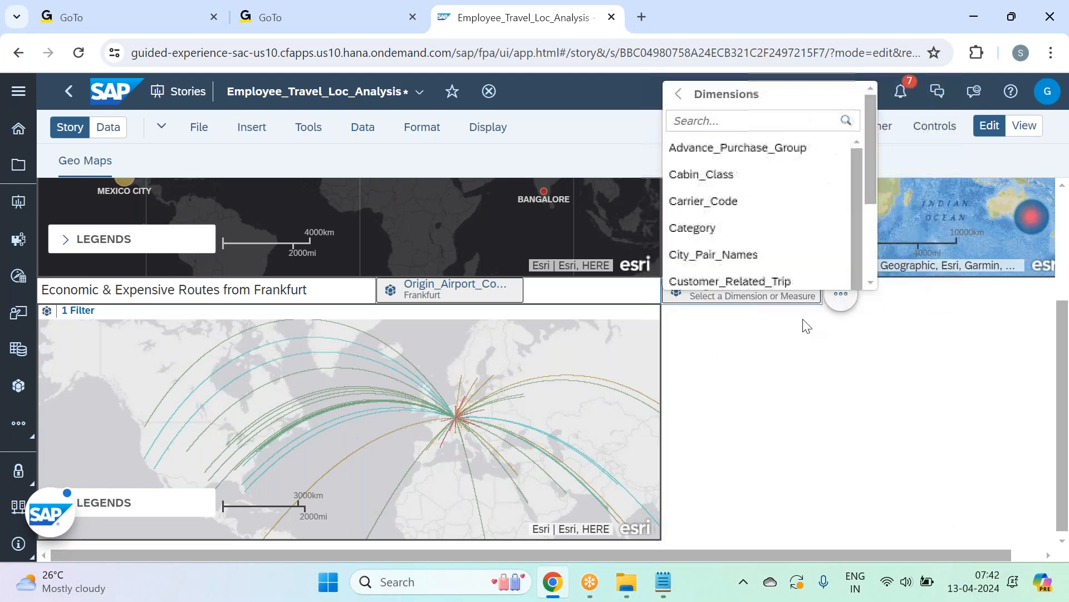
pyautogui.click(729, 177)
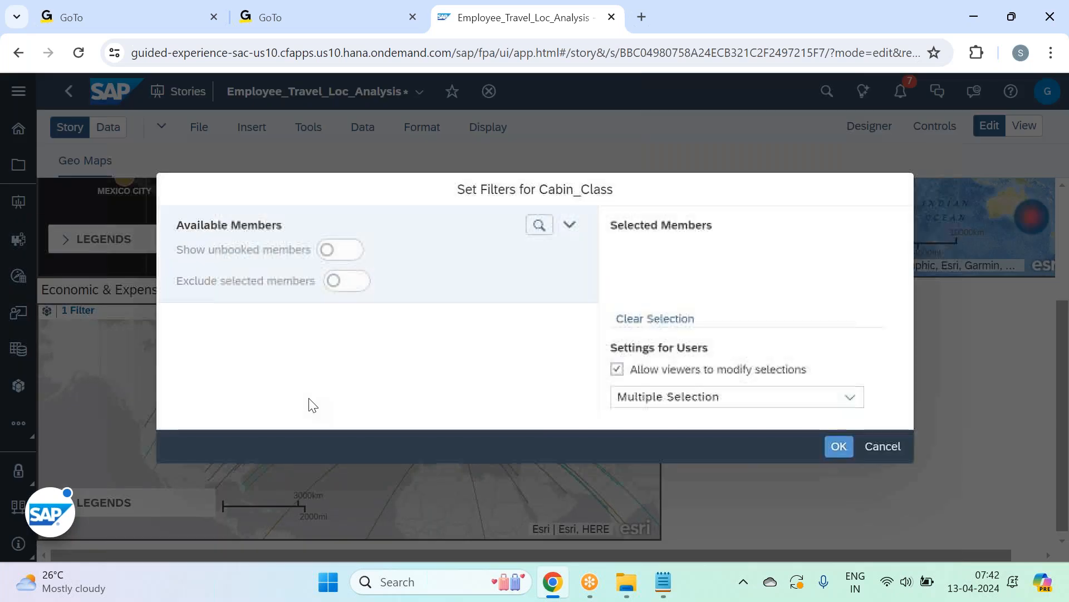
pyautogui.click(273, 328)
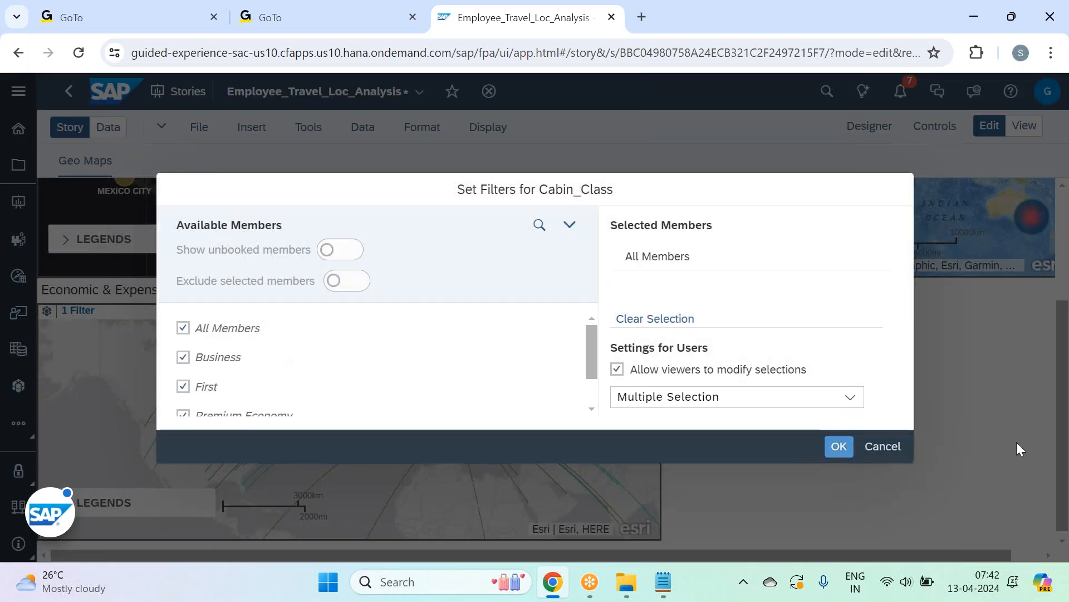
pyautogui.click(839, 446)
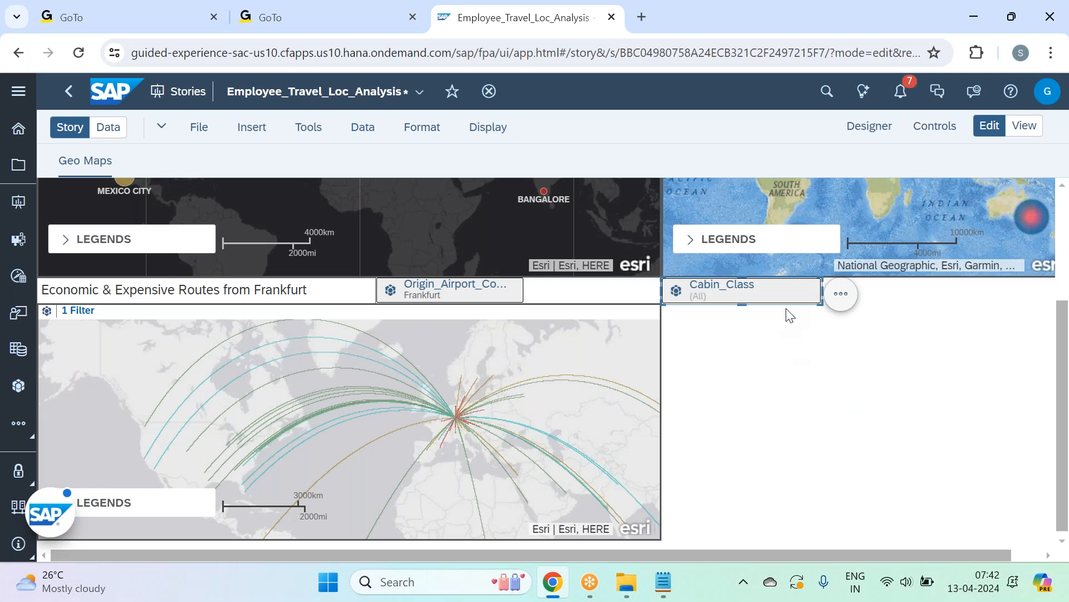
pyautogui.moveTo(798, 277); pyautogui.dragTo(661, 304)
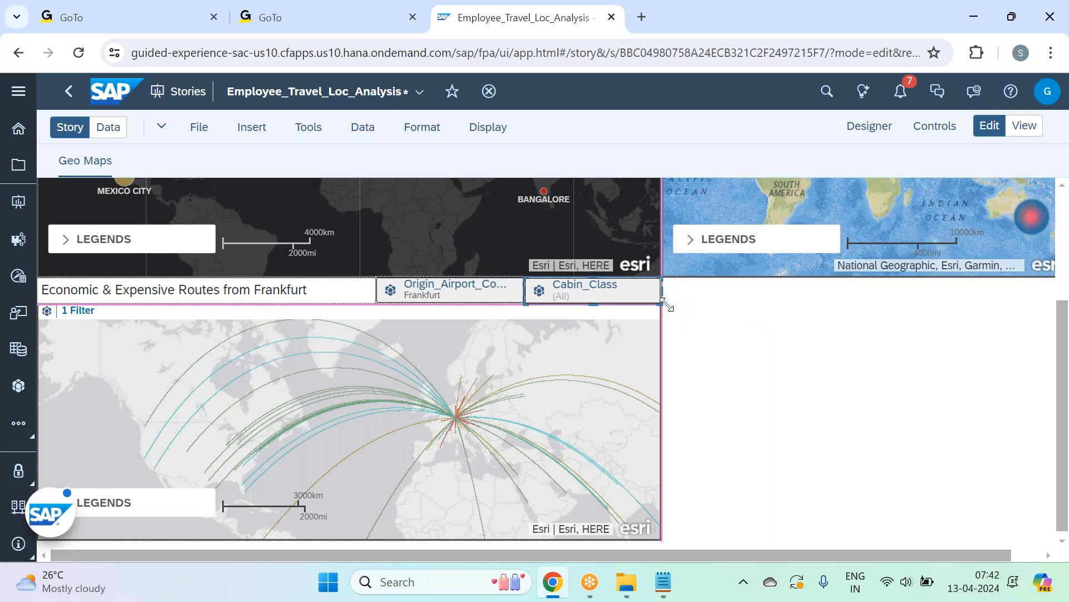
# Step: Restrict the Cabin_Class filter to Economy only and examine the Frankfurt to Los Angeles route's fare per mile
pyautogui.click(602, 299)
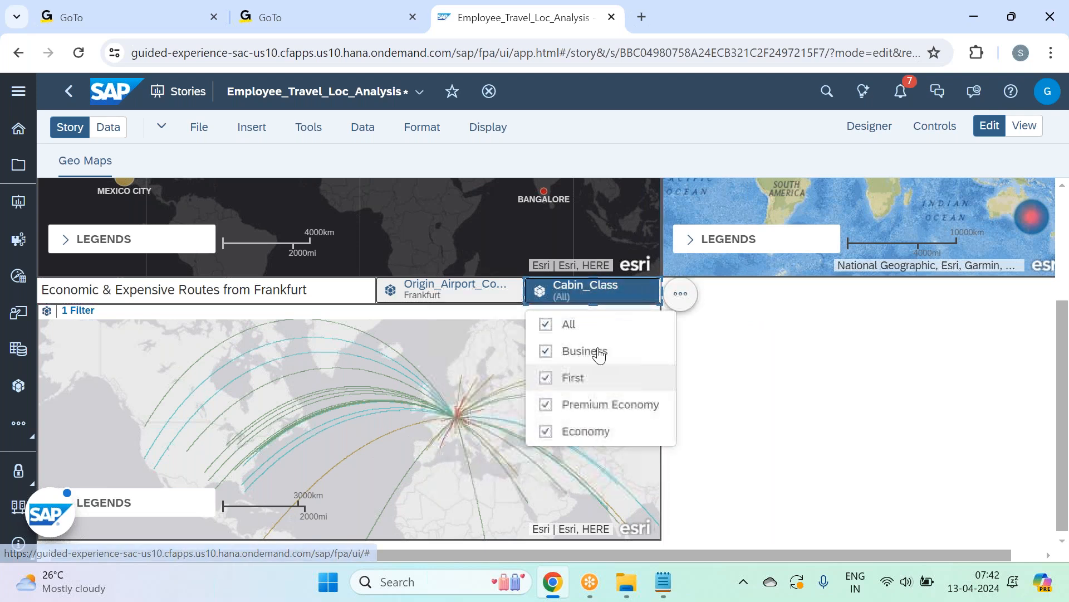
pyautogui.click(595, 328)
pyautogui.click(662, 434)
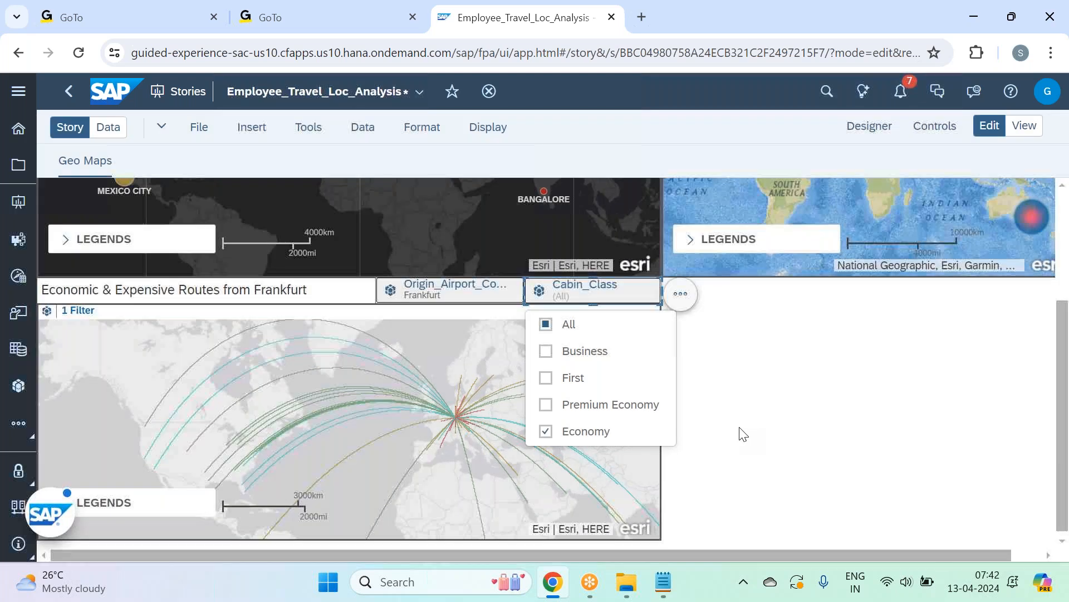
pyautogui.click(286, 398)
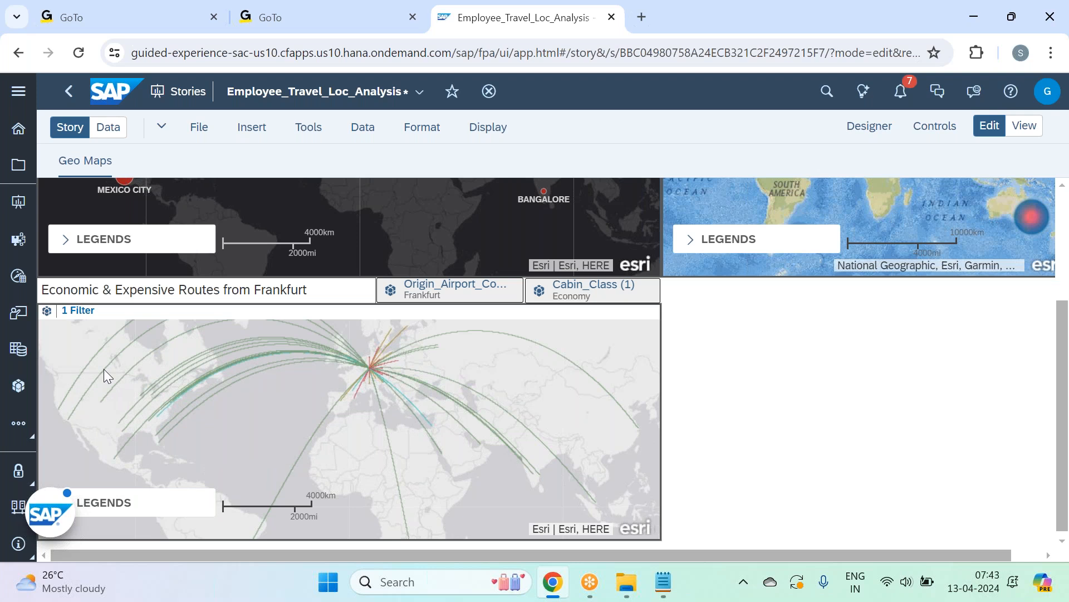
pyautogui.moveTo(104, 370)
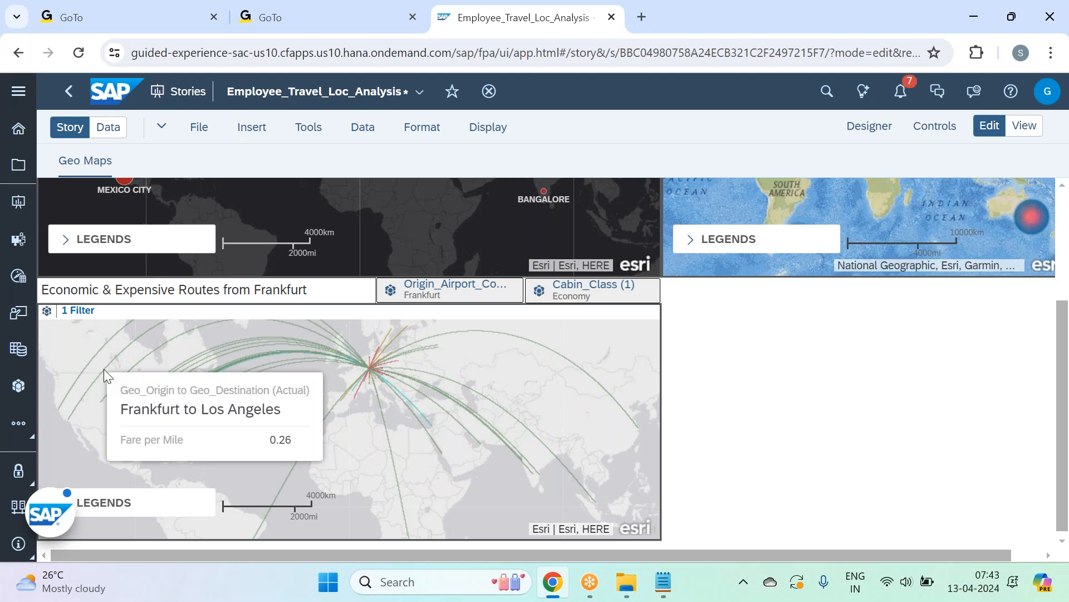
# Step: Switch the Cabin_Class filter from Economy to Business and examine the routes from Frankfurt to North America
pyautogui.click(579, 296)
pyautogui.click(578, 296)
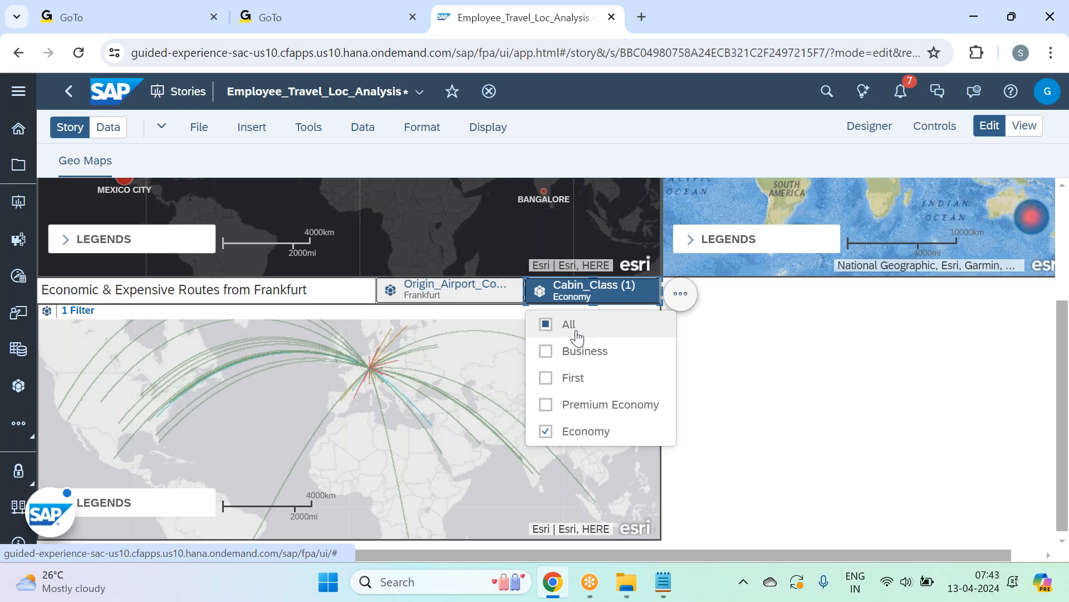
pyautogui.click(548, 432)
pyautogui.click(578, 349)
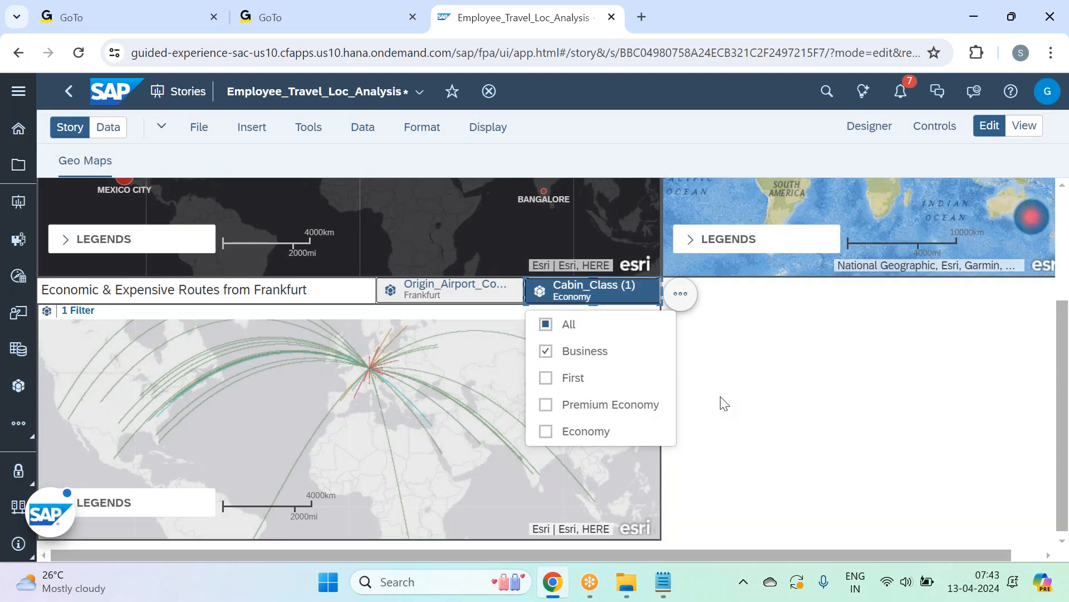
pyautogui.click(724, 402)
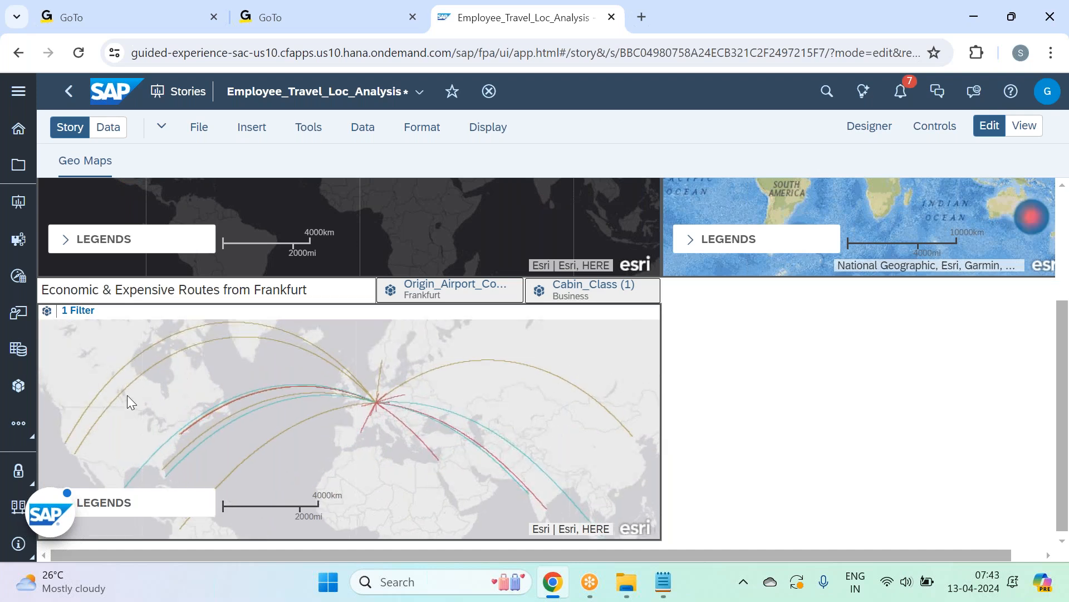
pyautogui.moveTo(121, 392)
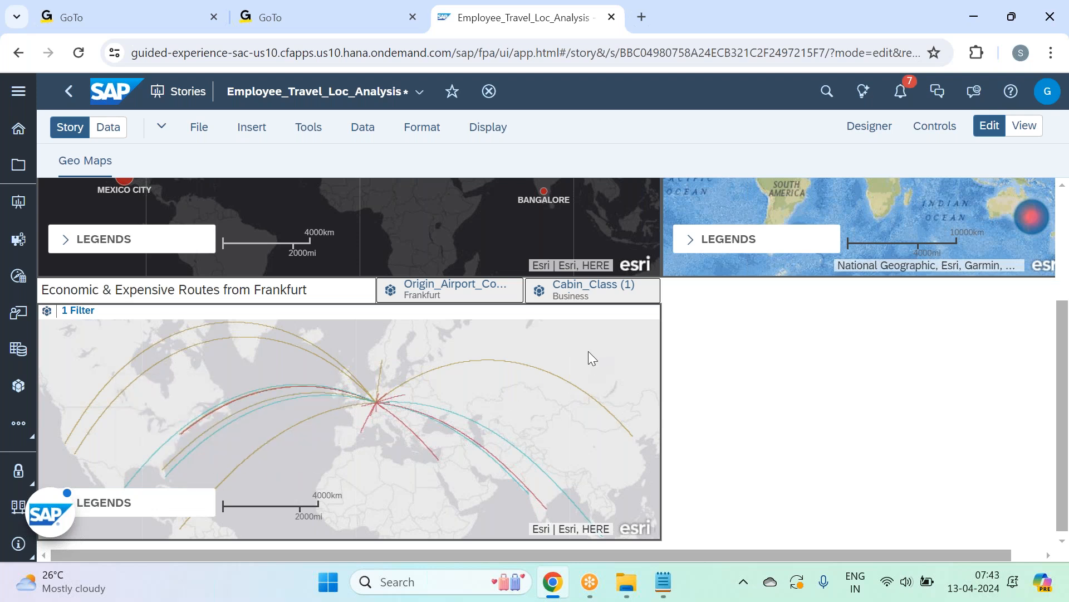
# Step: Return the Cabin_Class filter to Economy only, clearing Business
pyautogui.click(605, 295)
pyautogui.click(604, 295)
pyautogui.click(583, 431)
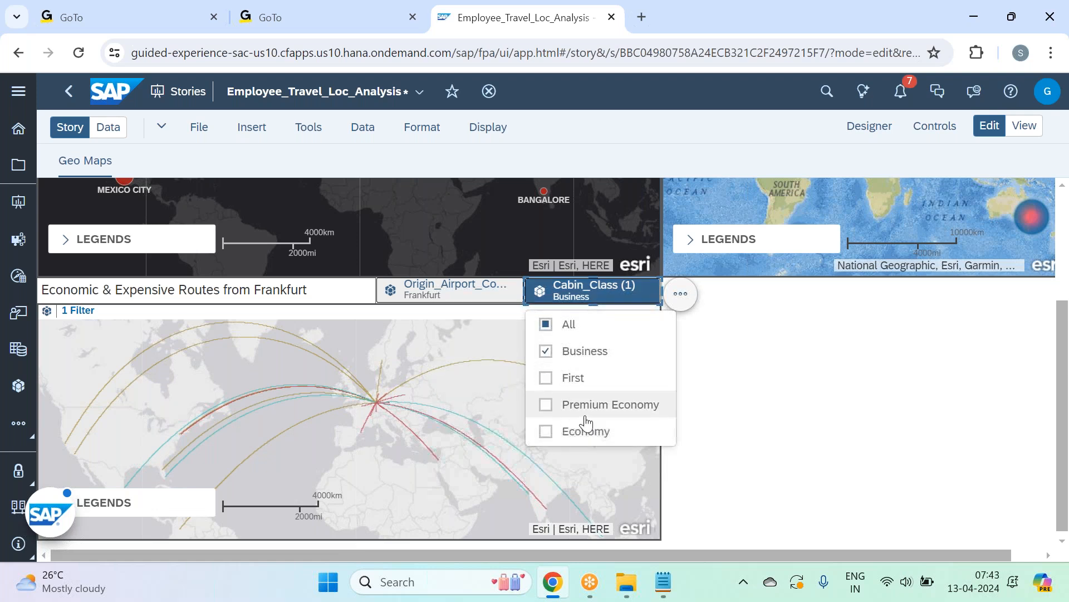
pyautogui.click(586, 348)
pyautogui.click(747, 398)
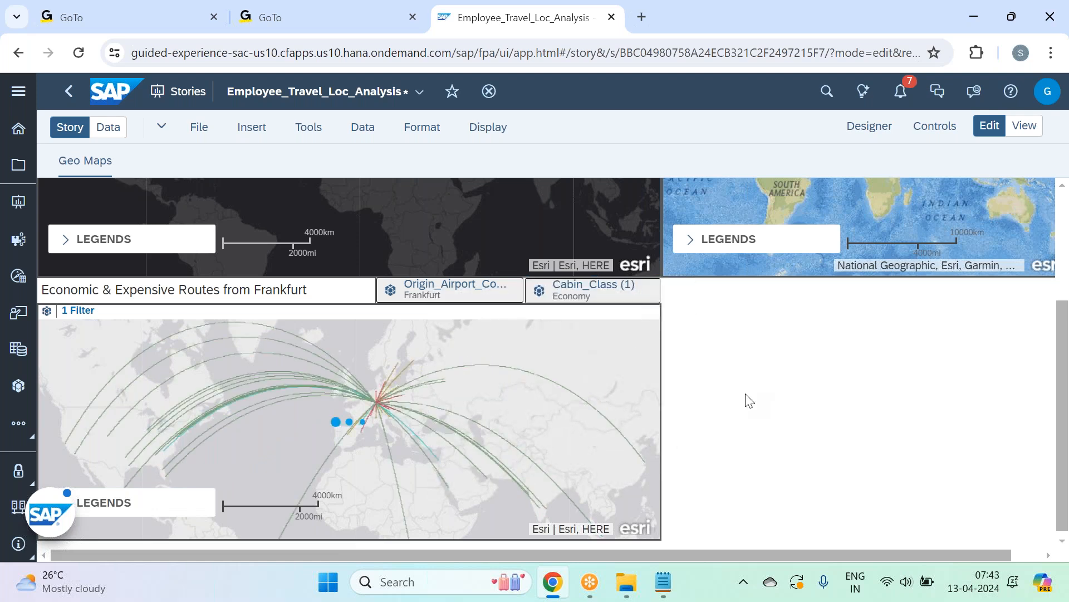
# Step: Add San Francisco to the Origin_Airport_Code filter alongside Frankfurt
pyautogui.click(471, 294)
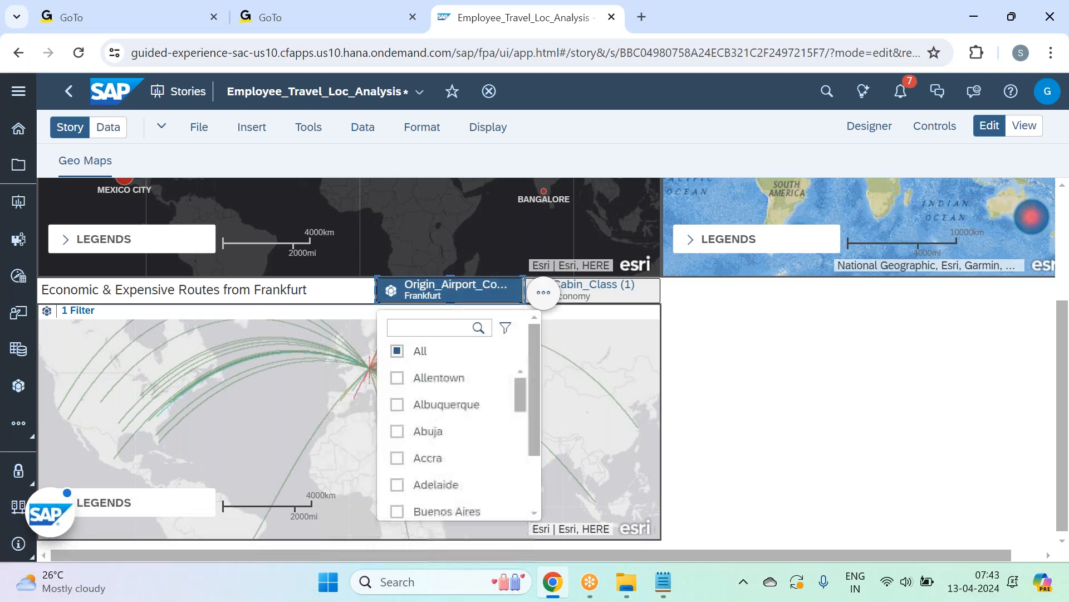
pyautogui.click(442, 328)
pyautogui.write('san')
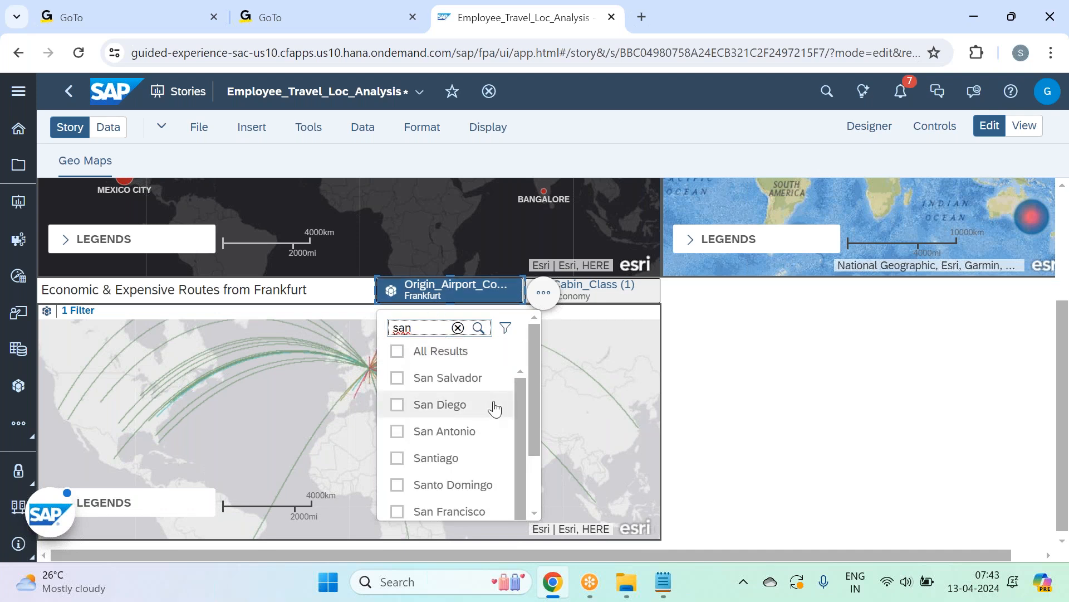
pyautogui.scroll(-2, 493, 424)
pyautogui.click(470, 445)
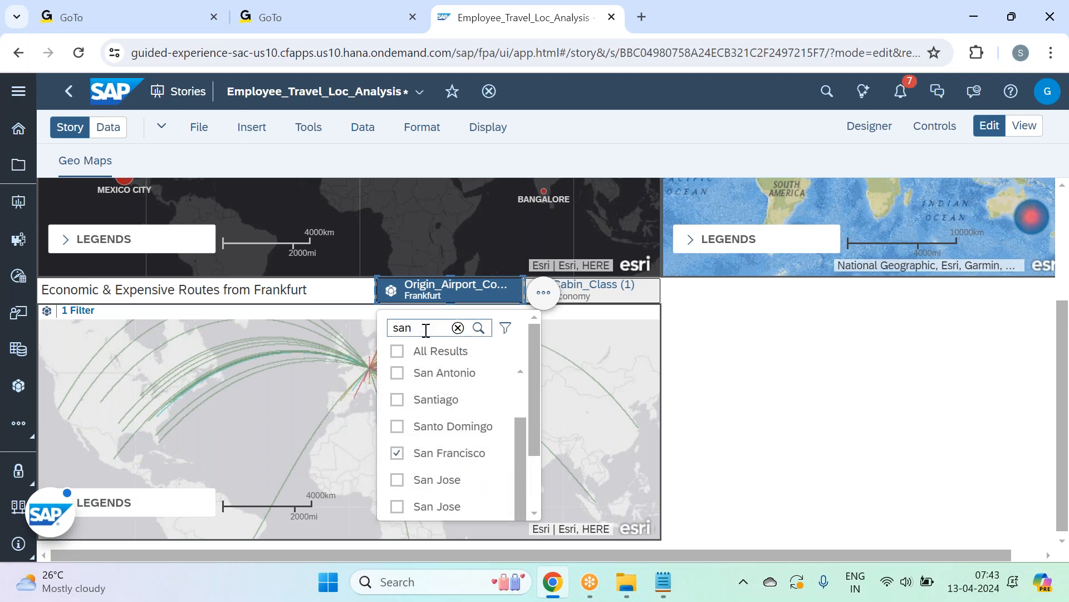
pyautogui.click(719, 440)
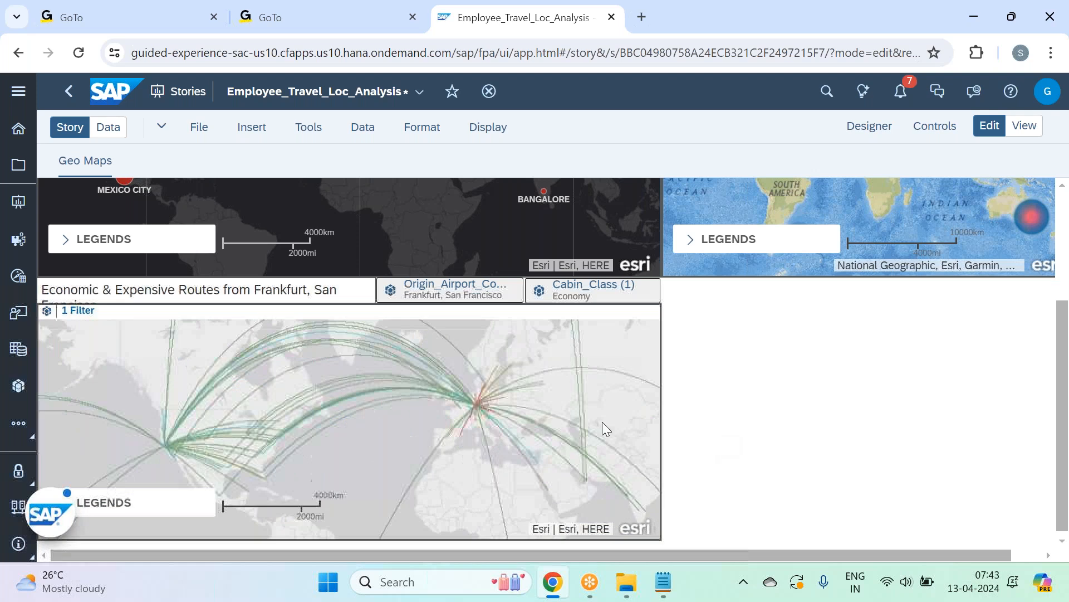
# Step: Remove Frankfurt from the Origin_Airport_Code filter, leaving only San Francisco, and recenter the flow map on its routes
pyautogui.click(455, 287)
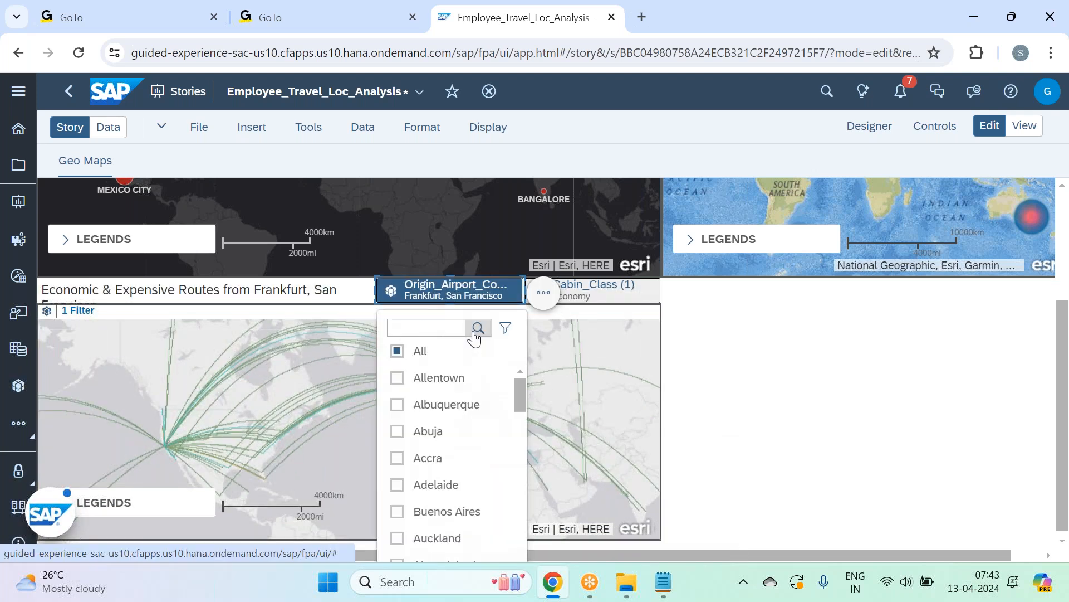
pyautogui.click(410, 328)
pyautogui.write('frank')
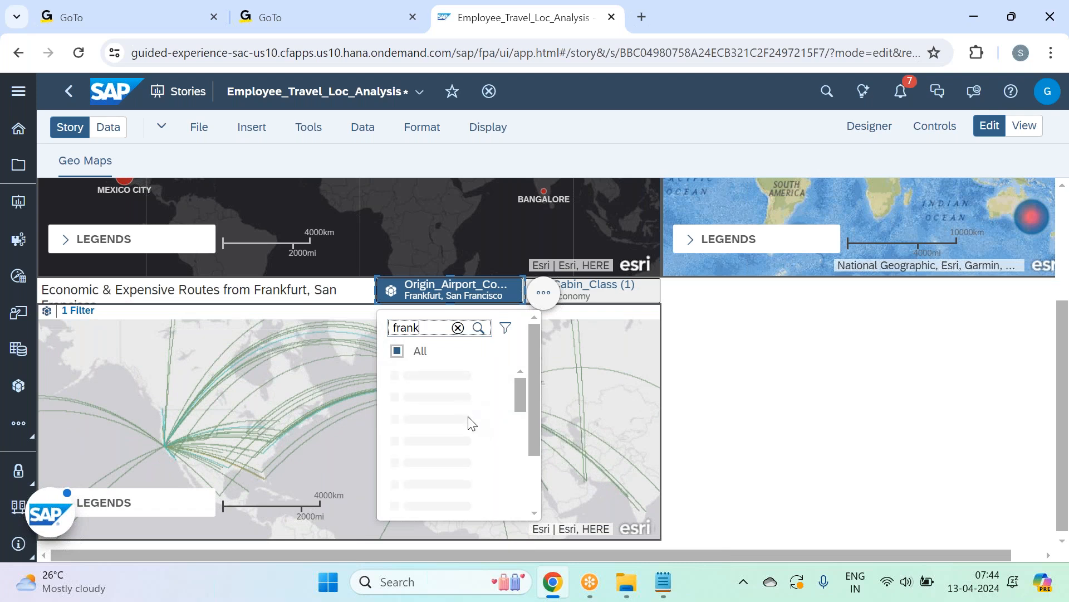
pyautogui.click(439, 381)
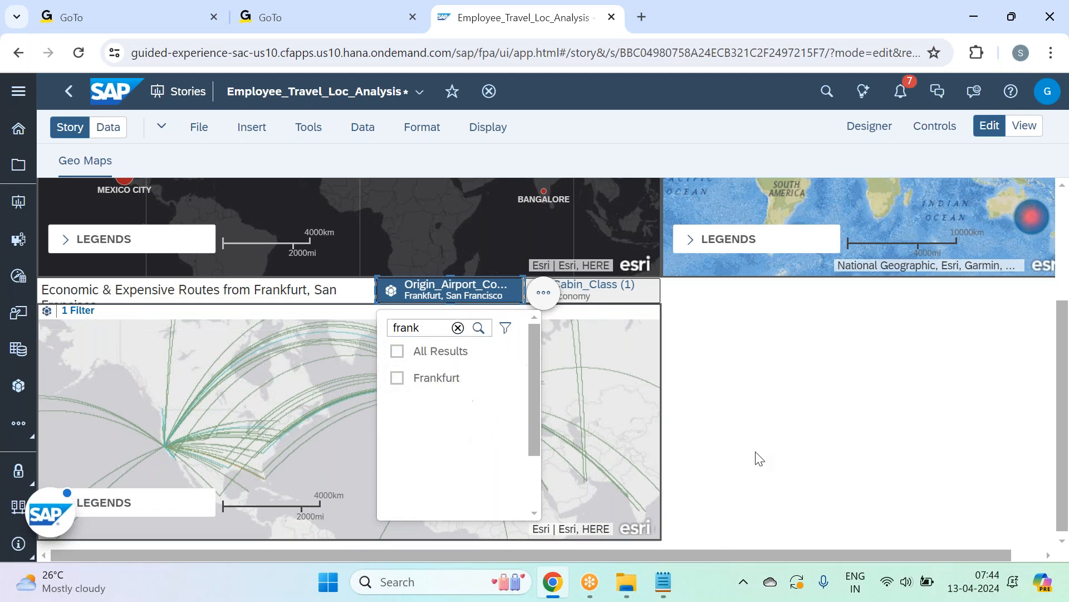
pyautogui.click(771, 457)
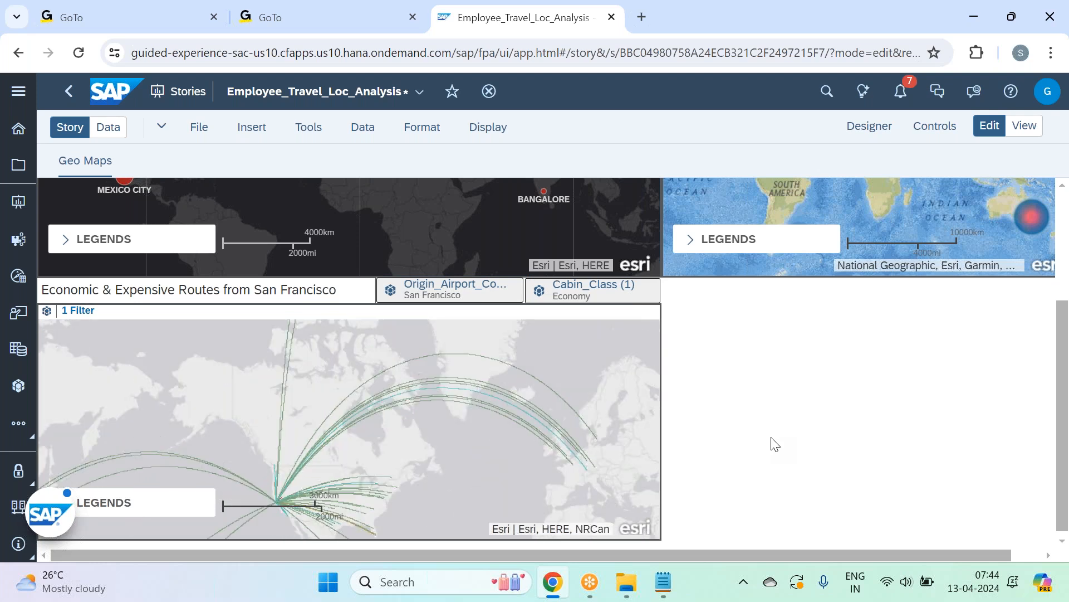
pyautogui.moveTo(375, 440); pyautogui.dragTo(436, 401)
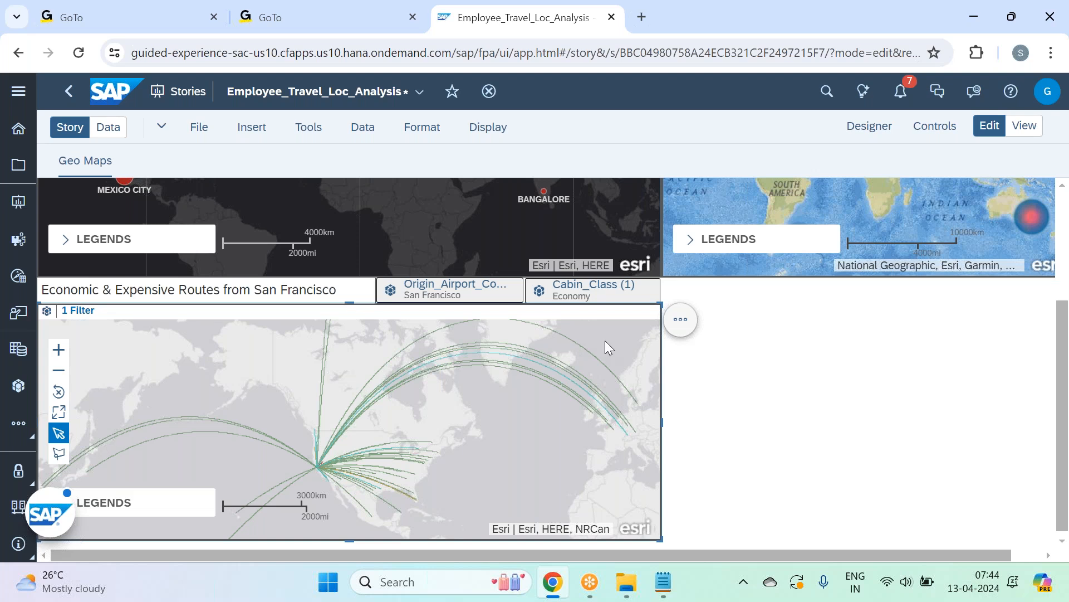
# Step: Save the story with San Francisco as the origin airport
pyautogui.click(203, 130)
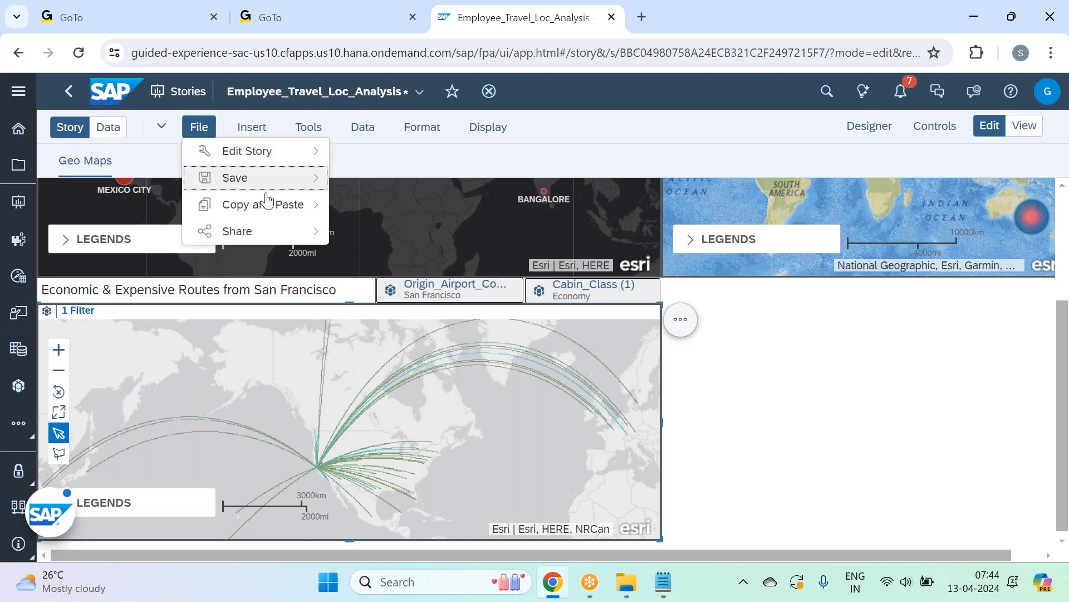
pyautogui.moveTo(277, 179)
pyautogui.click(360, 177)
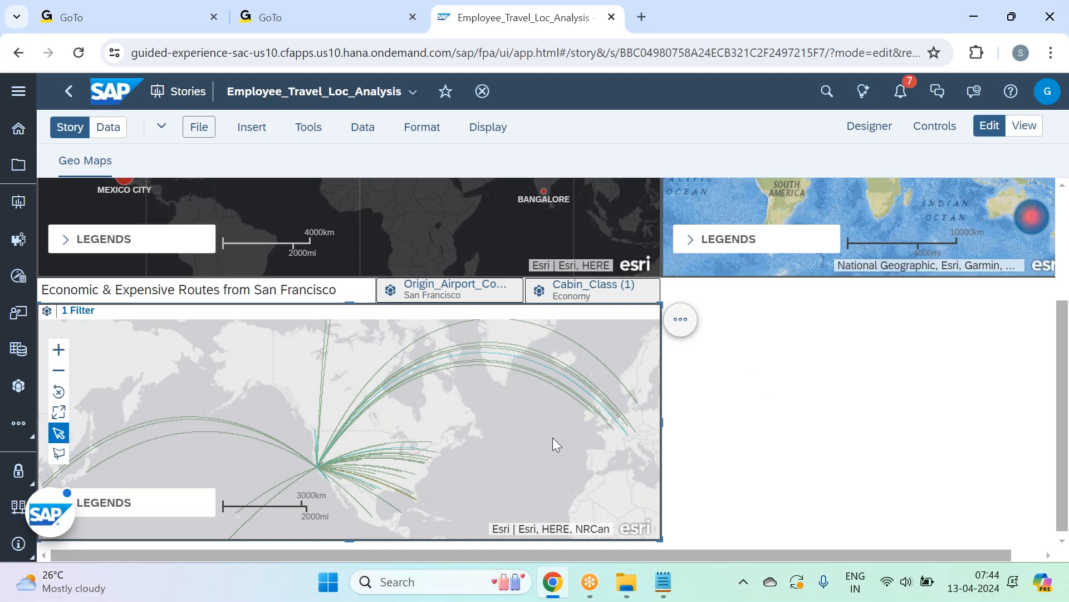
# Step: Add Frankfurt back to the Origin_Airport_Code filter
pyautogui.scroll(1, 553, 436)
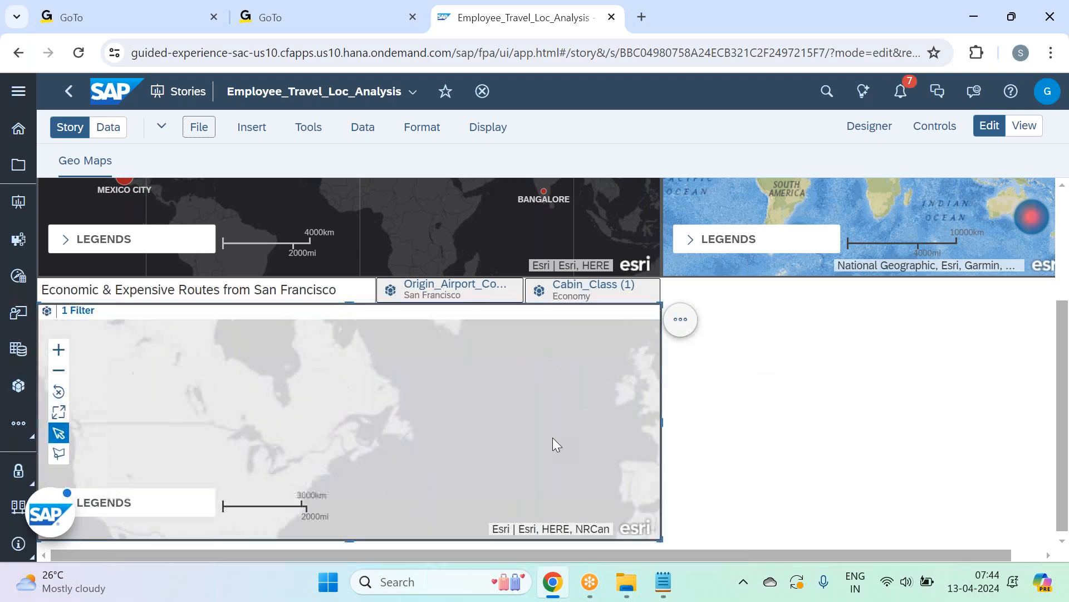
pyautogui.scroll(-1, 552, 437)
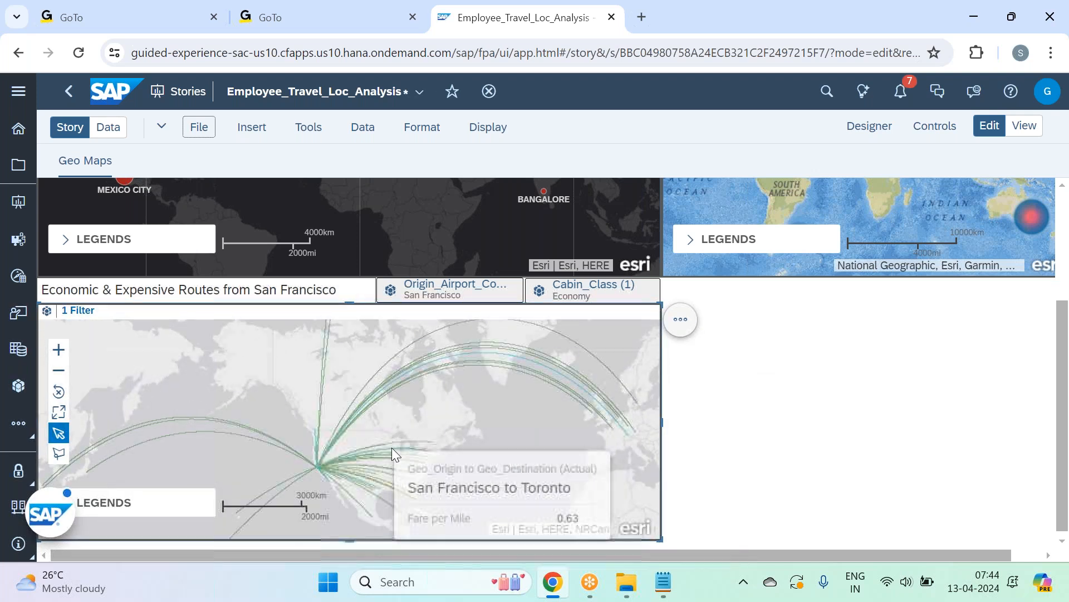
pyautogui.click(486, 296)
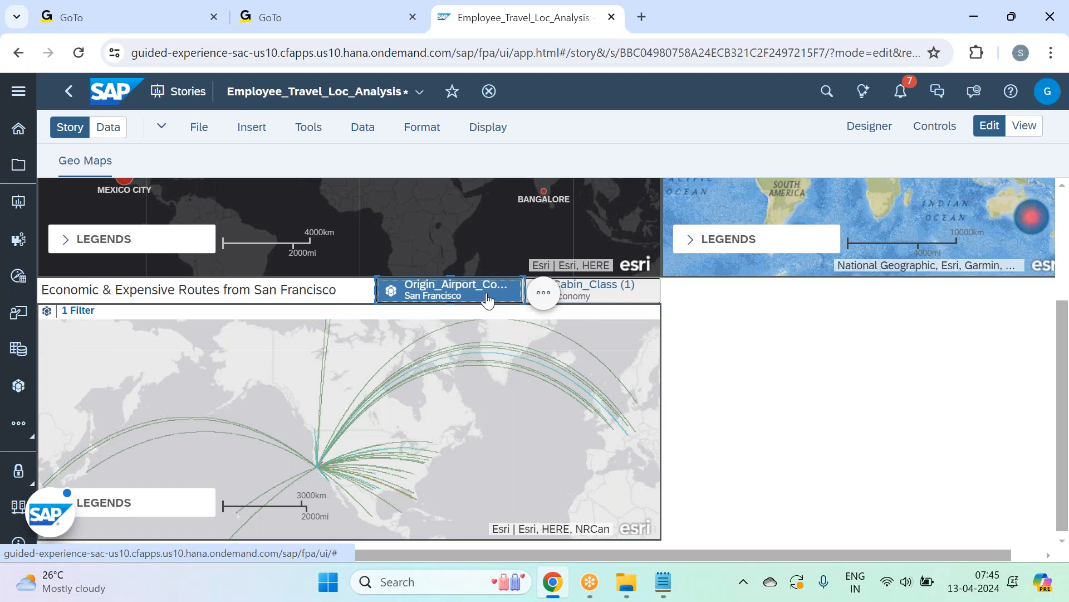
pyautogui.click(487, 297)
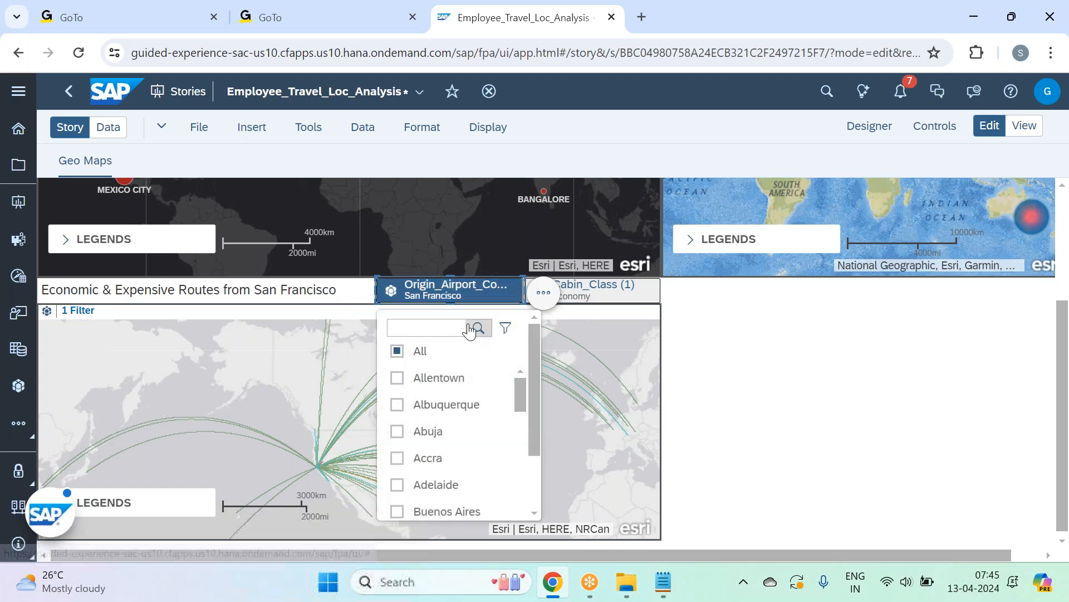
pyautogui.write('frank')
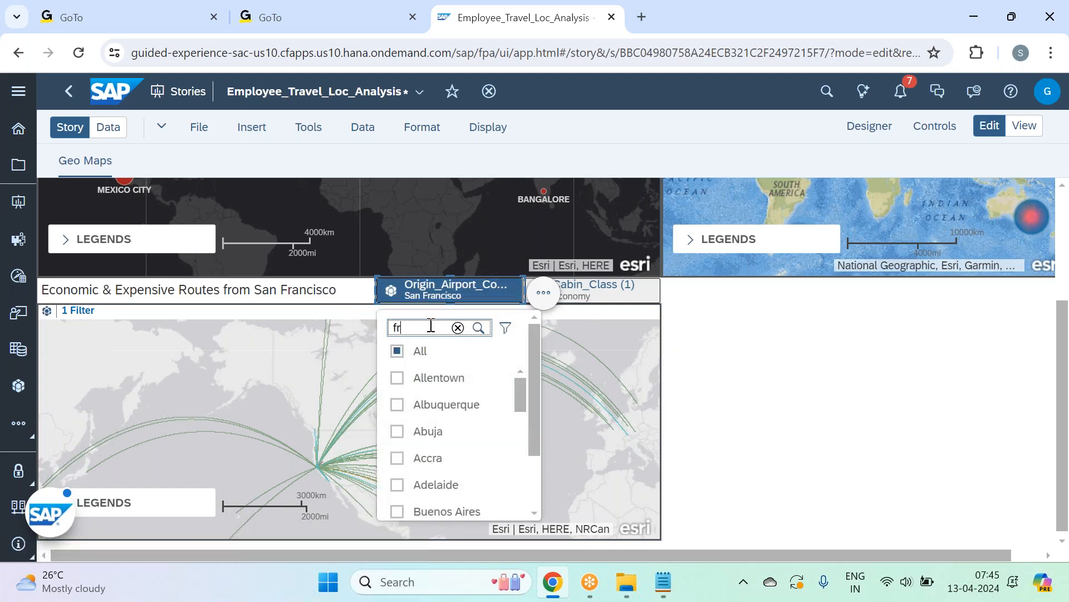
pyautogui.click(429, 378)
# Step: Clear San Francisco from the Origin_Airport_Code filter so only Frankfurt is selected
pyautogui.press('BackSpace')
pyautogui.press('BackSpace')
pyautogui.press('BackSpace')
pyautogui.press('BackSpace')
pyautogui.press('BackSpace')
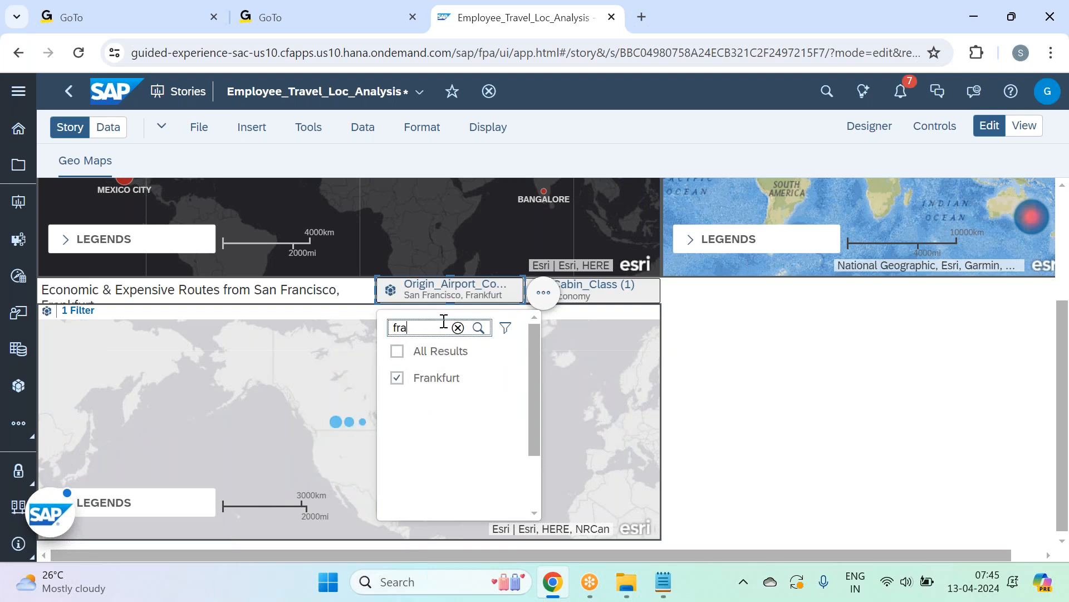
pyautogui.write('san')
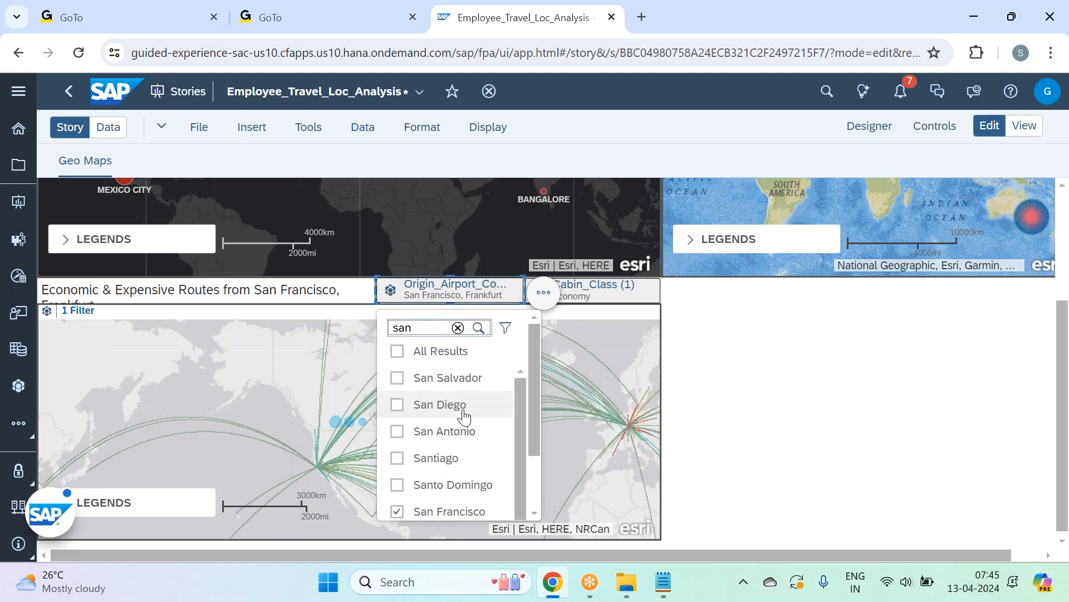
pyautogui.scroll(-1, 460, 412)
pyautogui.click(467, 452)
pyautogui.click(724, 446)
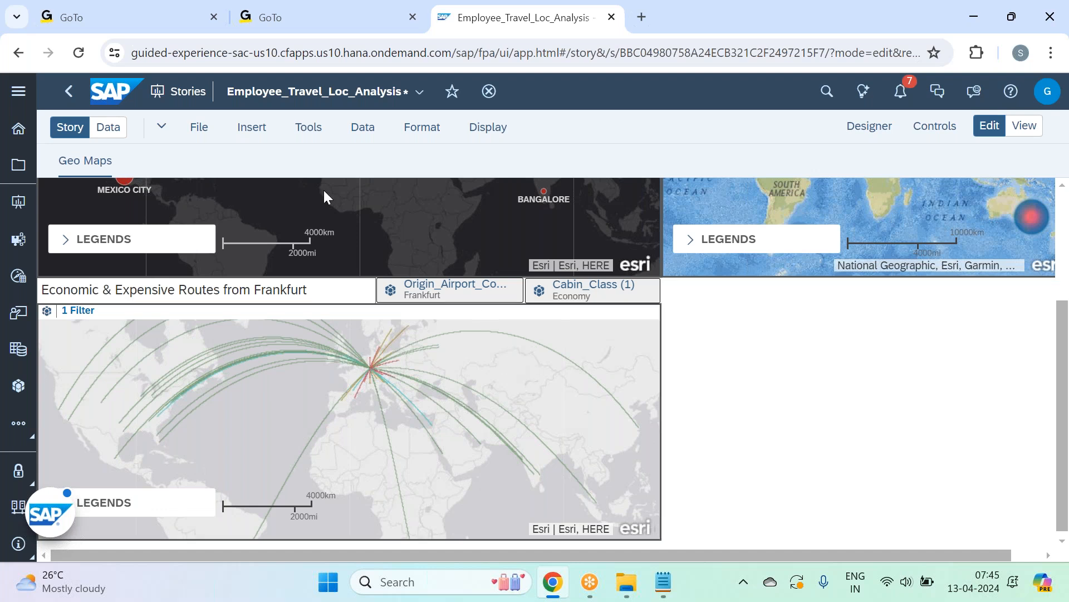
# Step: Save the story with Frankfurt as the origin and open the flow map's Builder settings
pyautogui.click(199, 127)
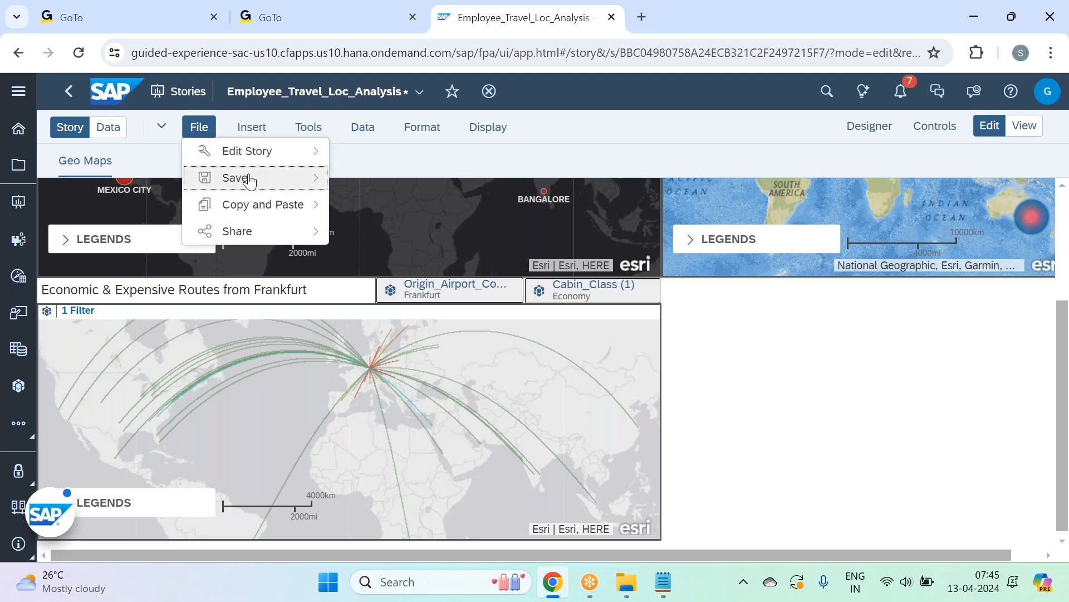
pyautogui.moveTo(234, 177)
pyautogui.click(358, 178)
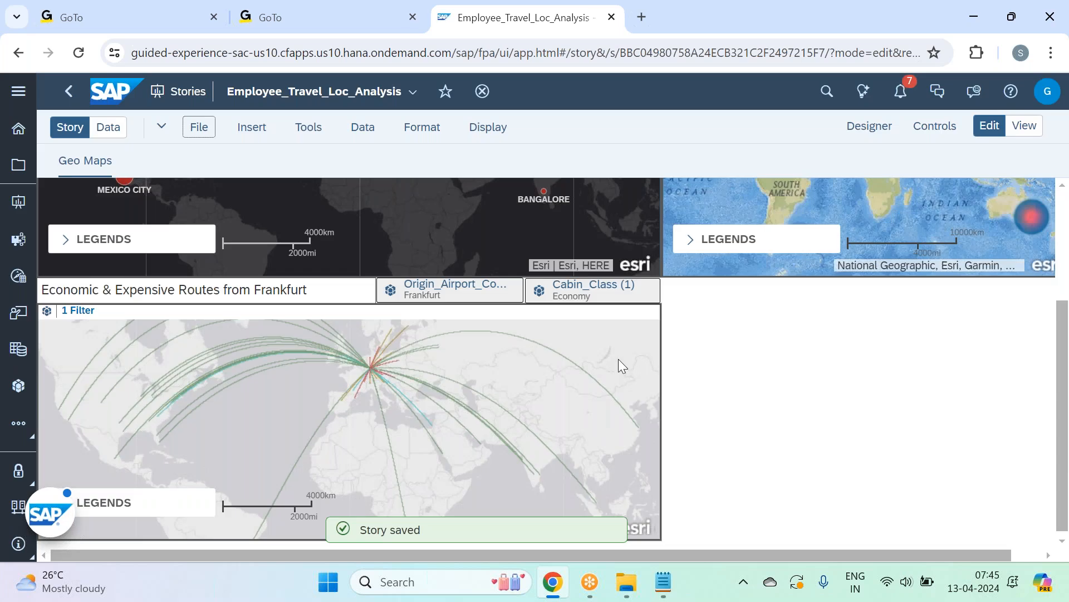
pyautogui.click(630, 340)
pyautogui.click(872, 126)
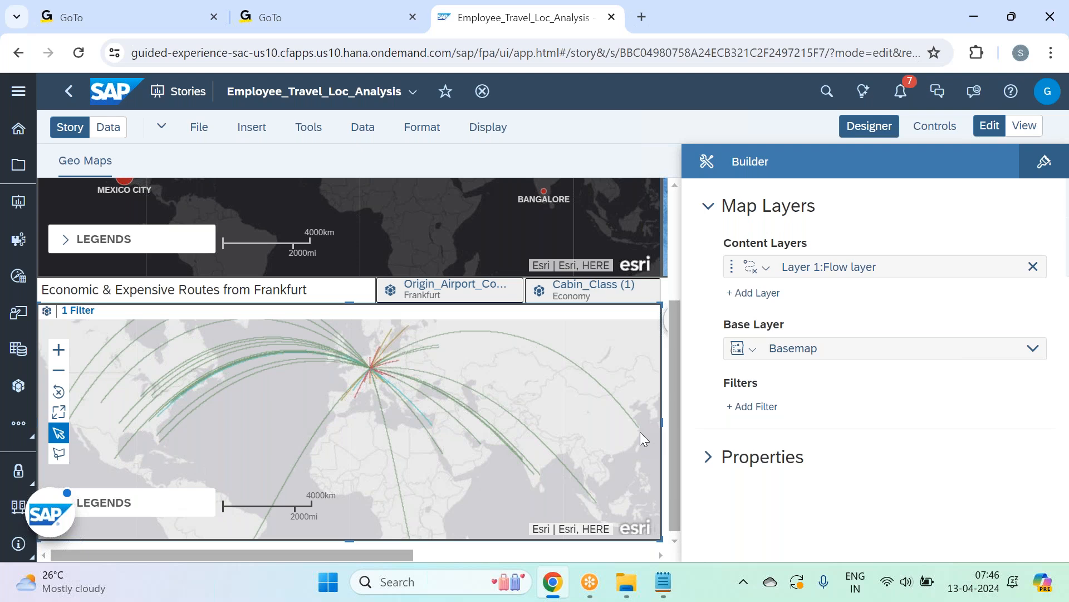
# Step: Switch to Notepad and examine the Point of Interest entry in the geo map content layers list
pyautogui.click(670, 589)
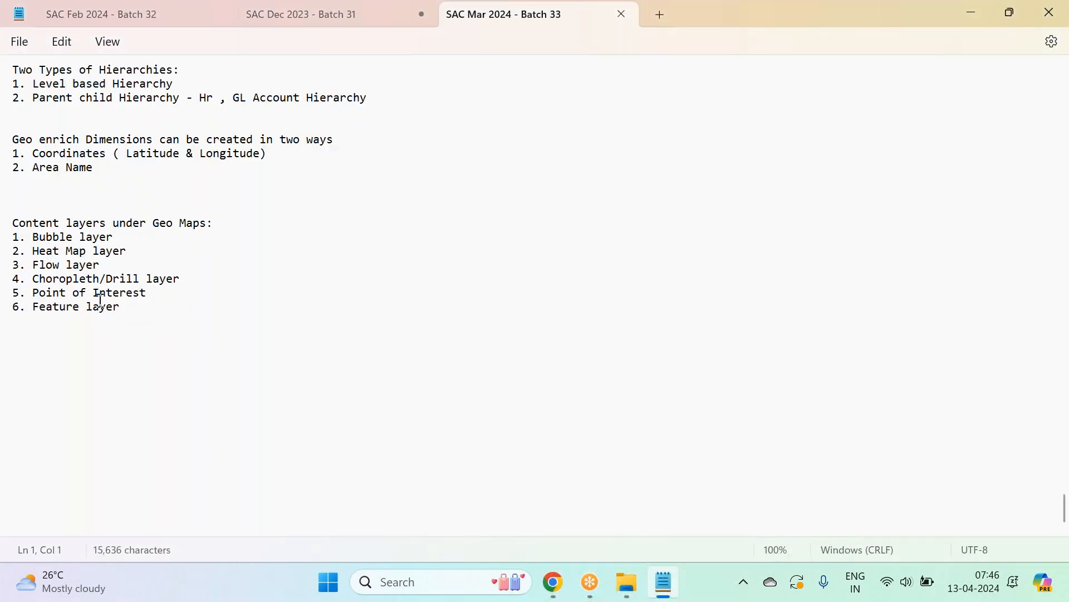
pyautogui.moveTo(33, 294); pyautogui.dragTo(157, 296)
pyautogui.click(226, 294)
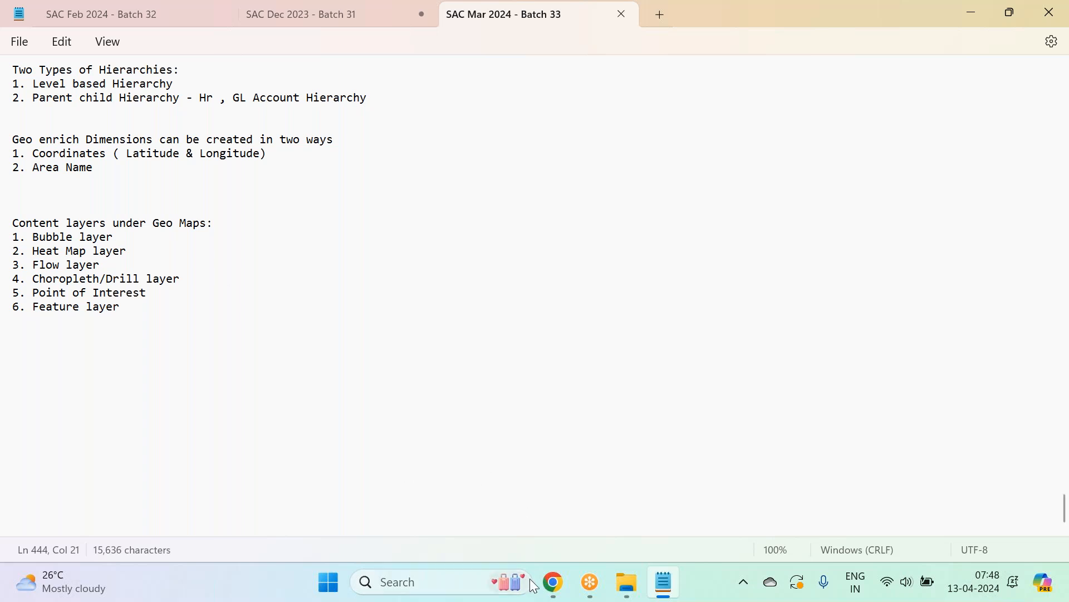
# Step: Switch back to Chrome, copy the base part of the story's address, and load it in the second GoTo tab
pyautogui.click(550, 584)
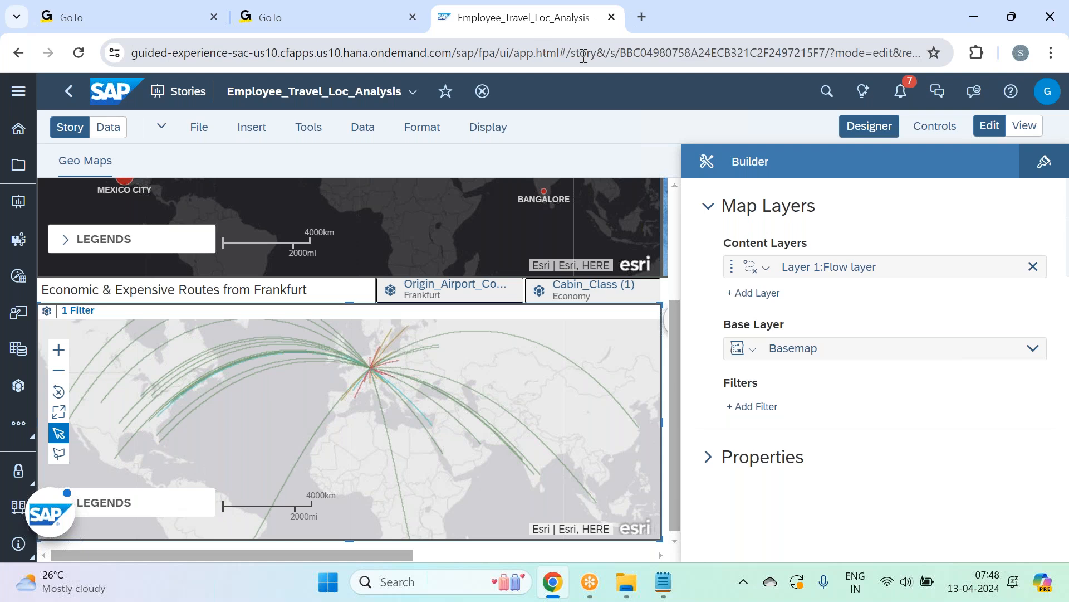
pyautogui.moveTo(574, 52); pyautogui.dragTo(132, 53)
pyautogui.hotkey('ctrl', 'c')
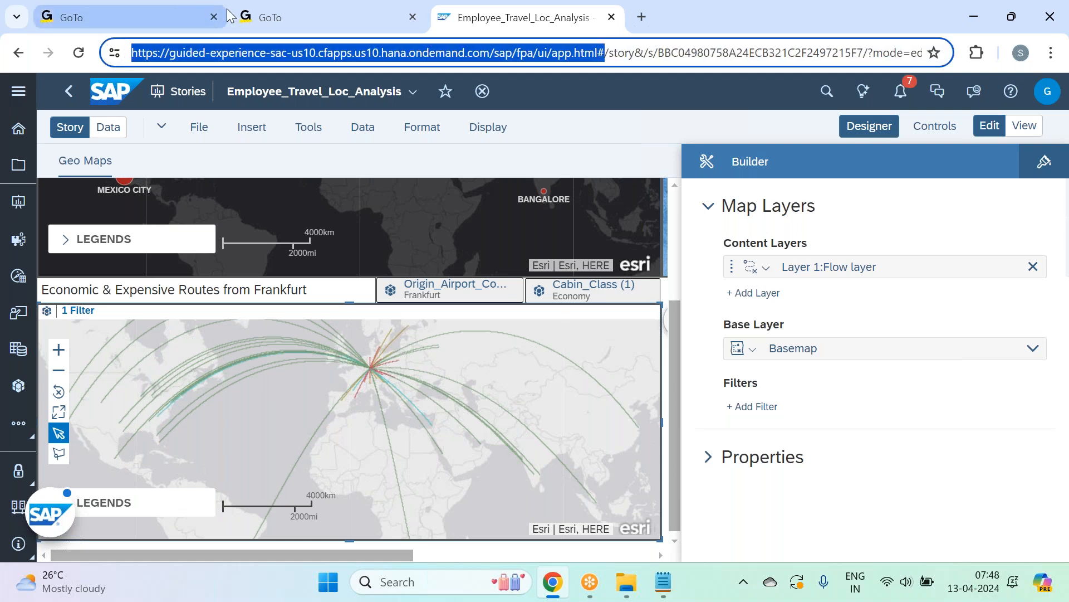
pyautogui.click(279, 17)
pyautogui.click(300, 53)
pyautogui.hotkey('ctrl', 'v')
pyautogui.press('Return')
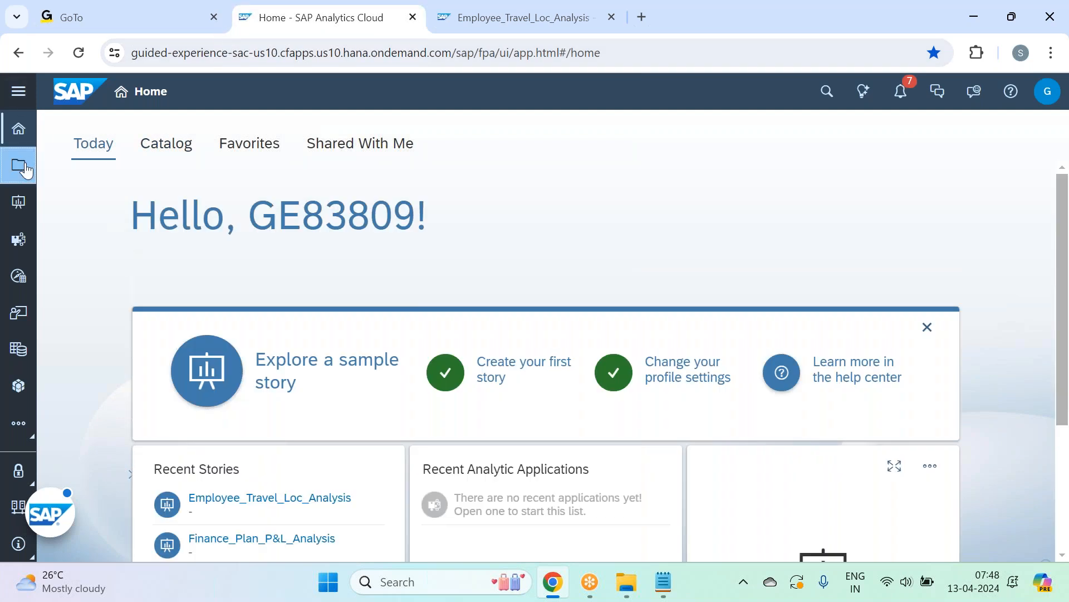
# Step: Open the Modeler, dismiss its release highlights, and collapse the navigation menu
pyautogui.click(18, 164)
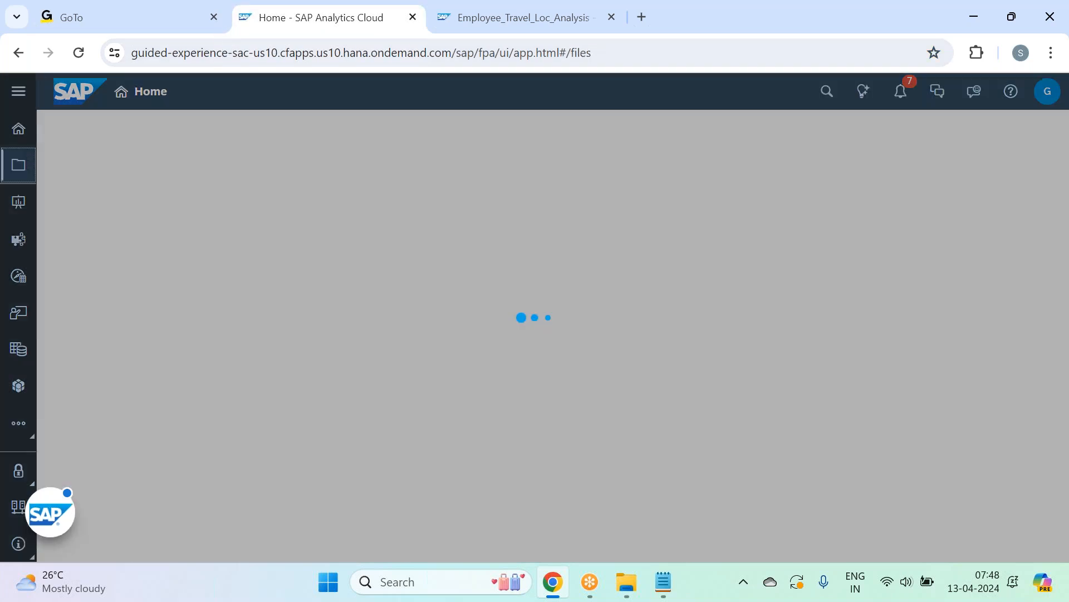
pyautogui.click(25, 95)
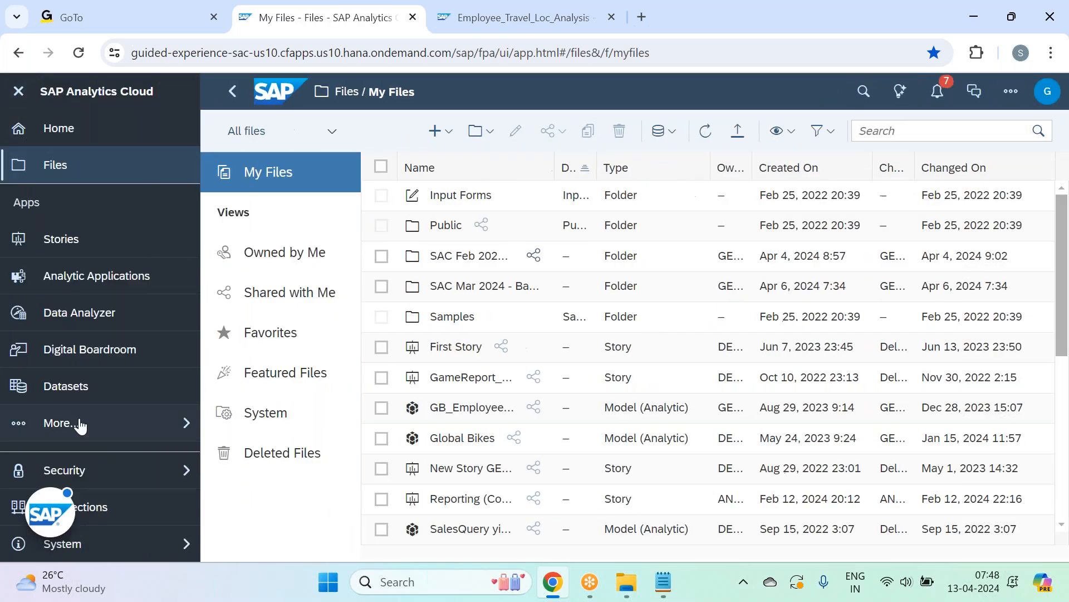
pyautogui.click(81, 425)
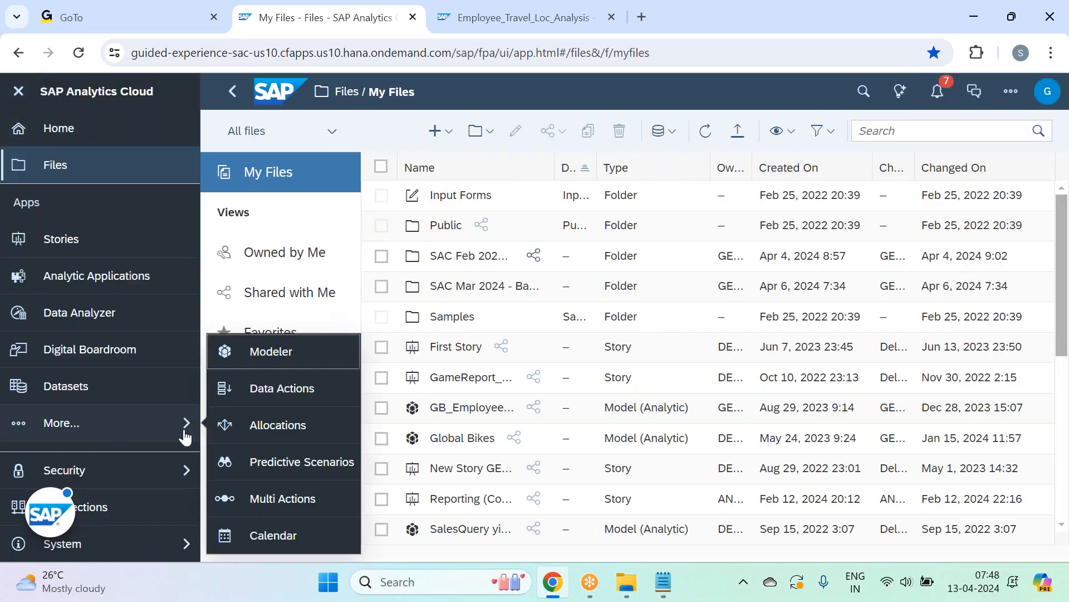
pyautogui.click(301, 352)
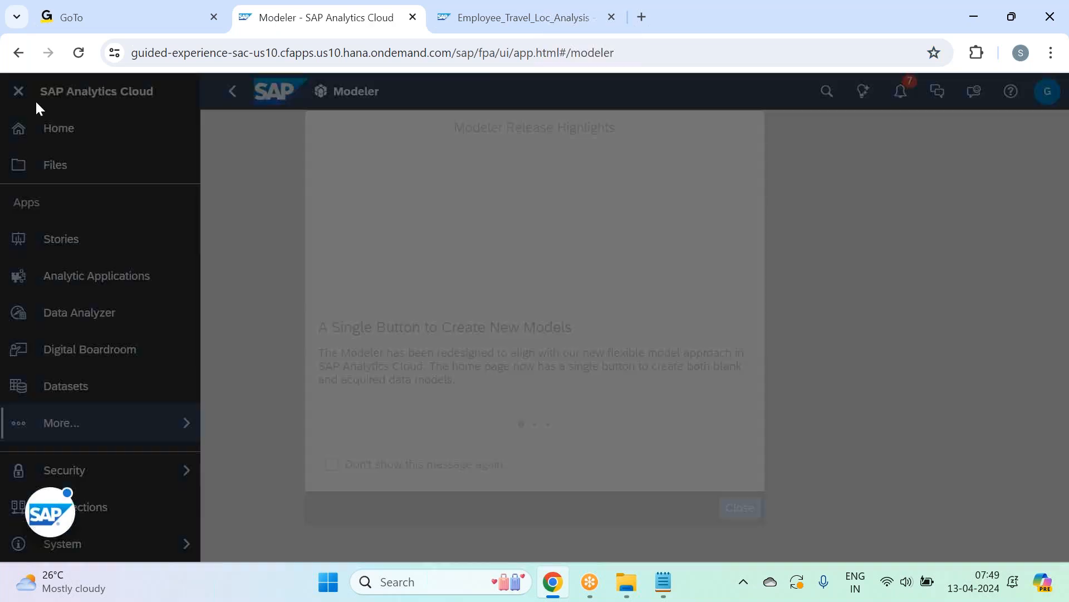
pyautogui.click(726, 507)
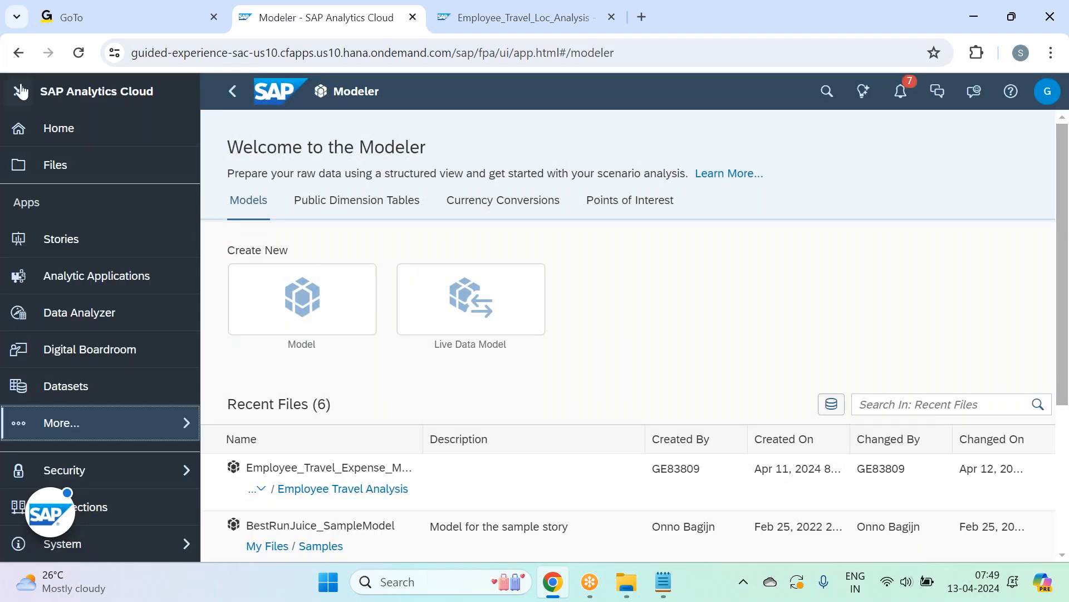
pyautogui.click(19, 92)
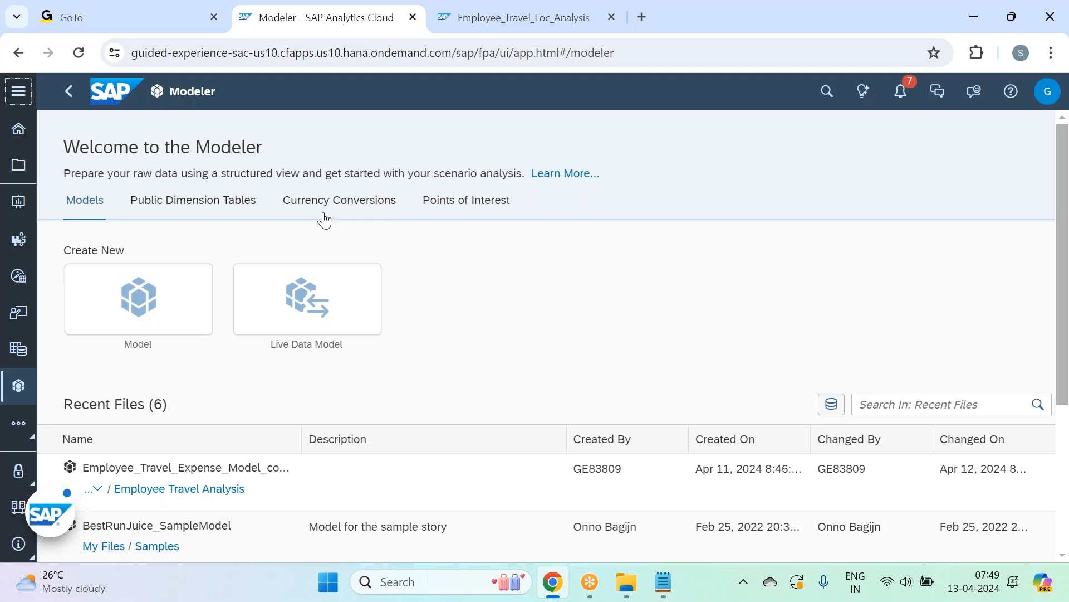
# Step: Start a new point of interest from an existing model and name it POI_HomeOffice
pyautogui.click(479, 204)
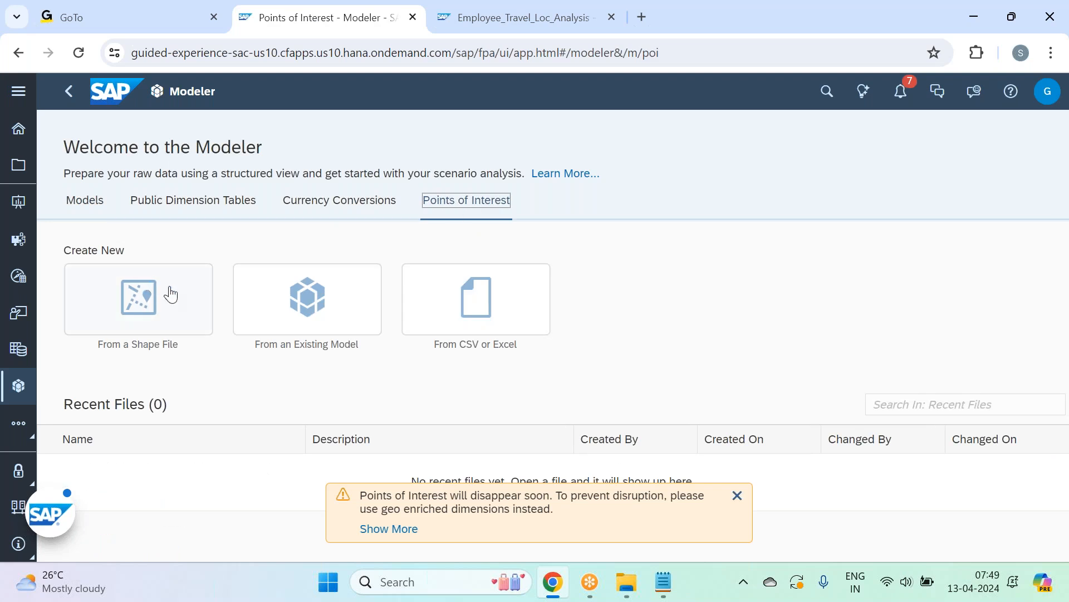
pyautogui.click(297, 321)
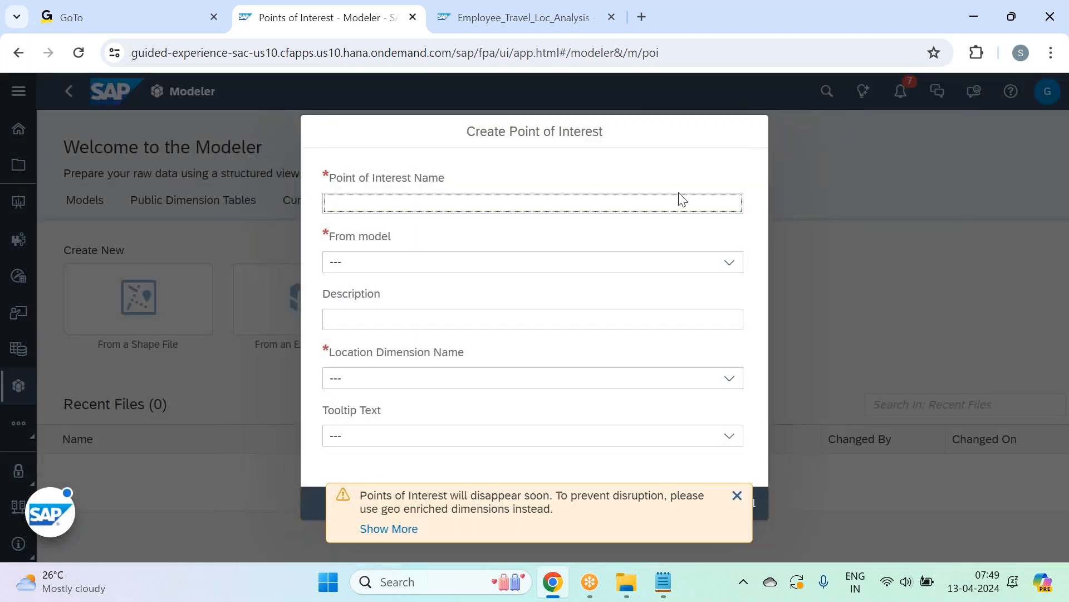
pyautogui.write('PO')
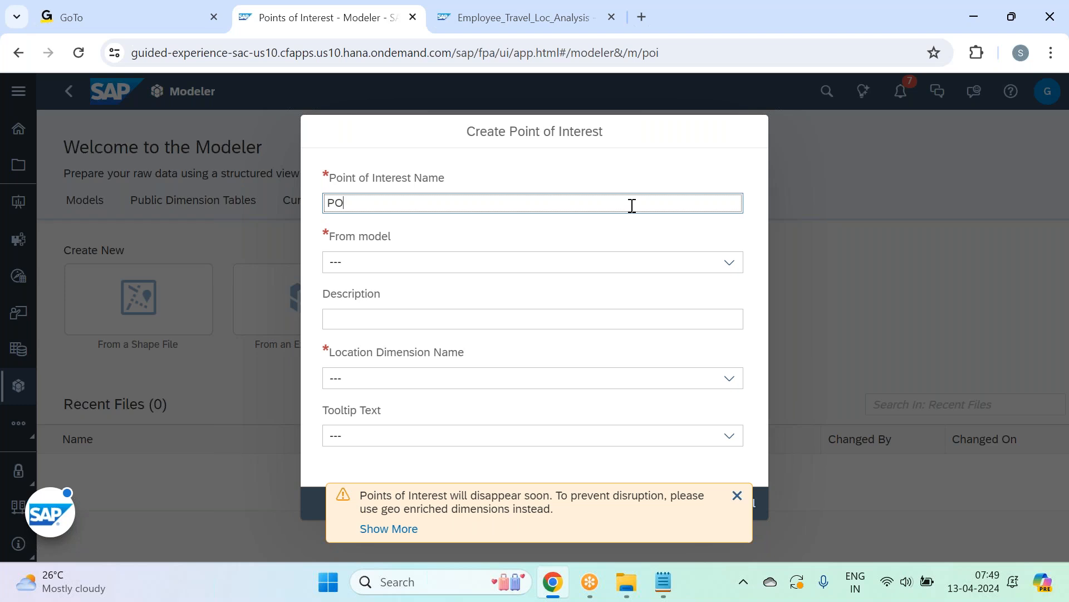
pyautogui.write('I_HomeOfficce')
pyautogui.press('BackSpace')
pyautogui.press('BackSpace')
pyautogui.write('e')
pyautogui.press('BackSpace')
pyautogui.write('e')
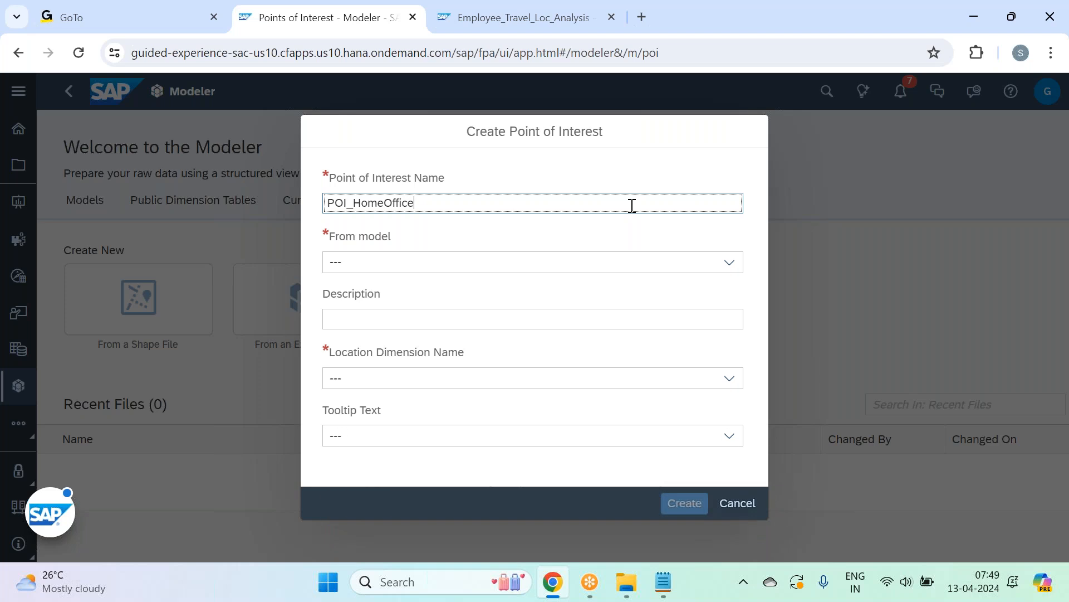
# Step: Source the point of interest from Employee_Travel_Expense_Model_concur, in the Batch 33 Business Intelligence folder, with Geo_HomeOffice as its location dimension
pyautogui.click(727, 264)
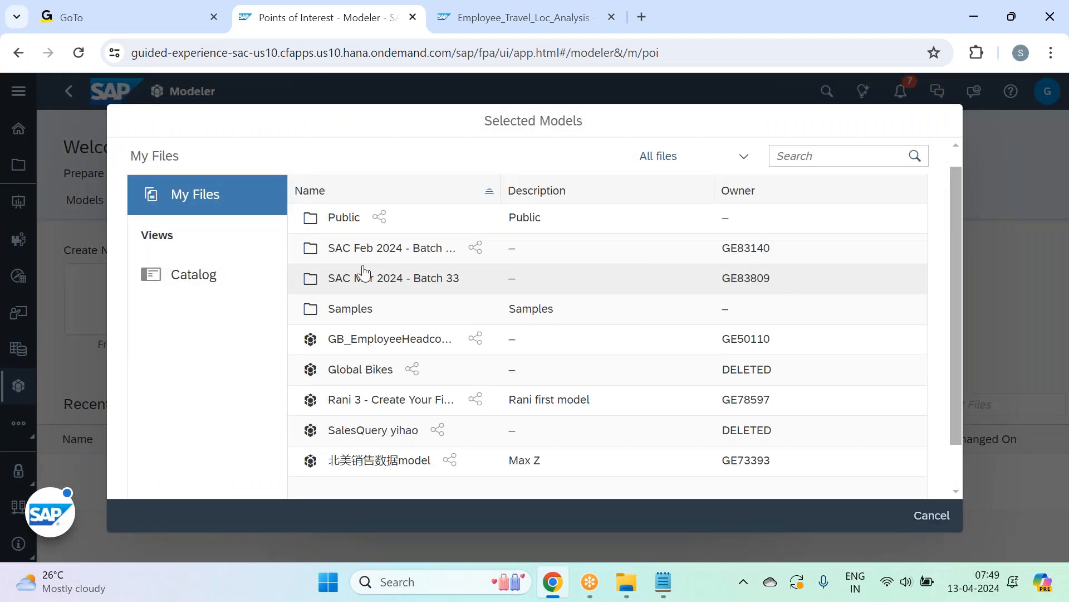
pyautogui.click(413, 278)
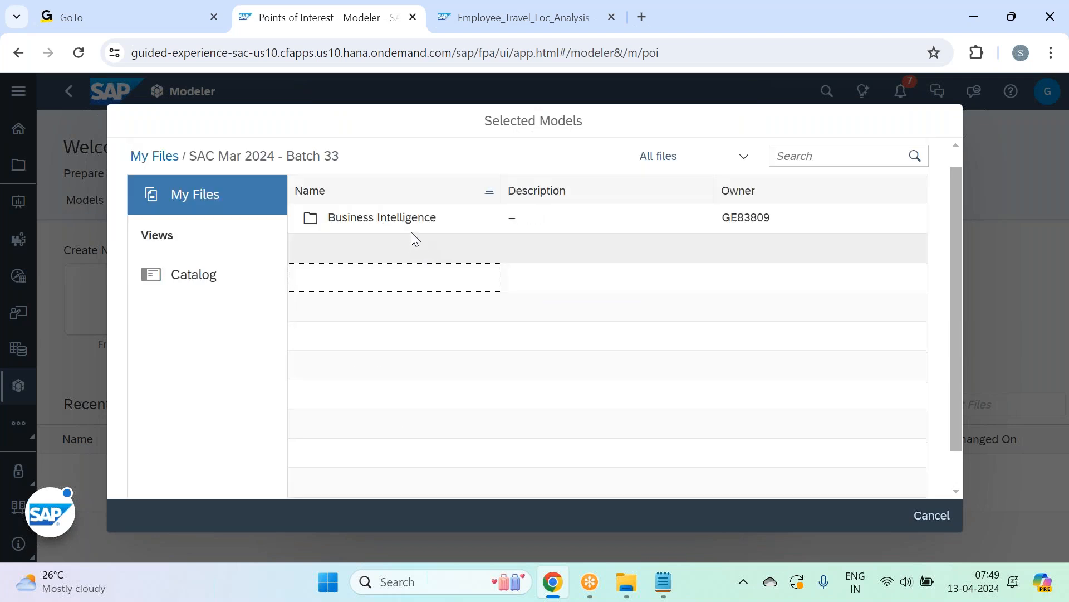
pyautogui.click(396, 218)
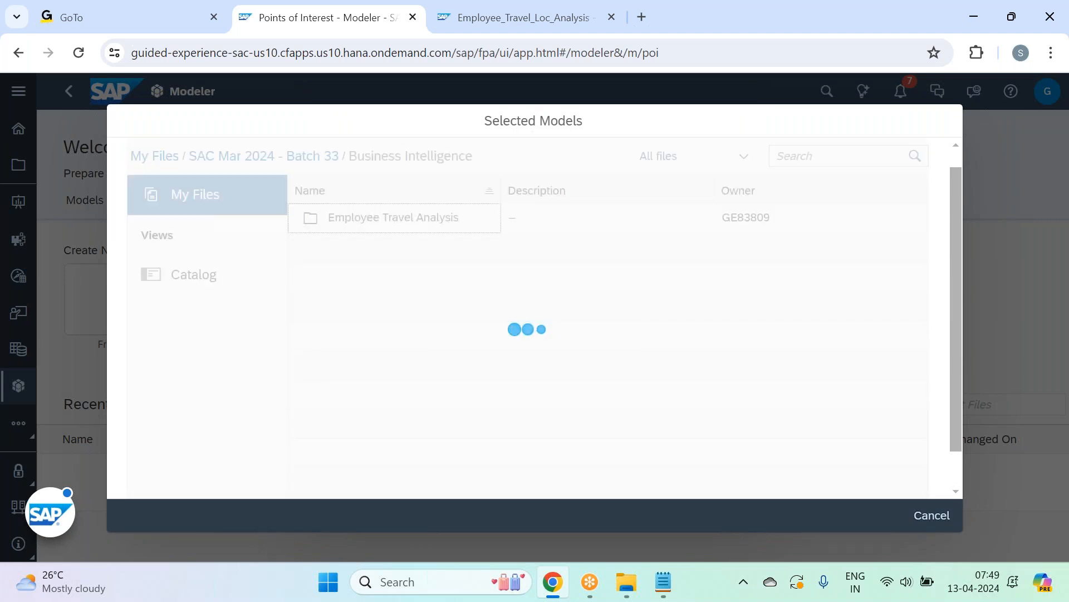
pyautogui.click(404, 220)
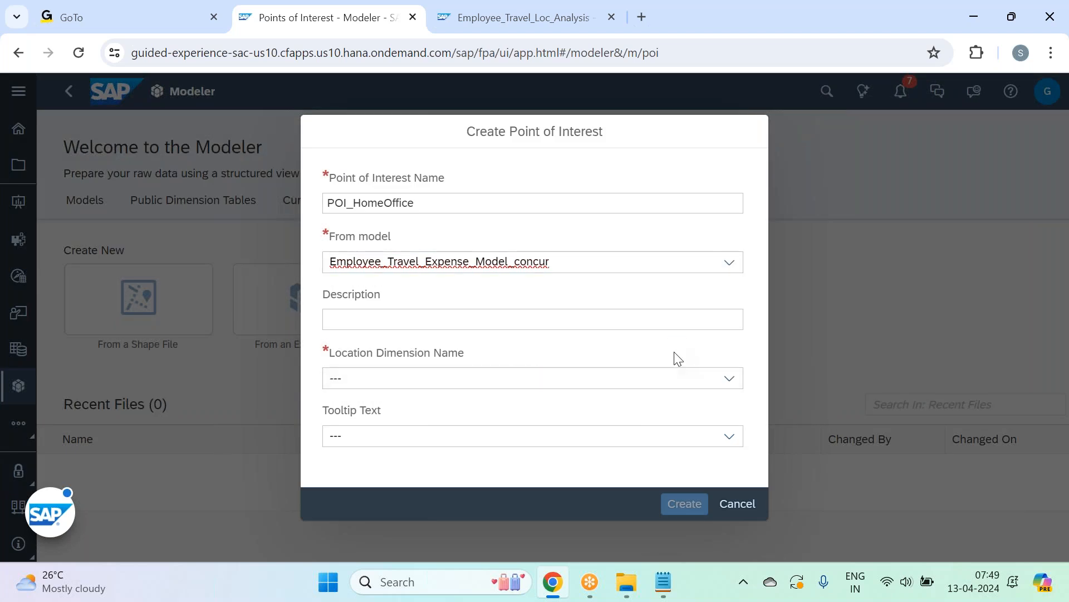
pyautogui.click(729, 378)
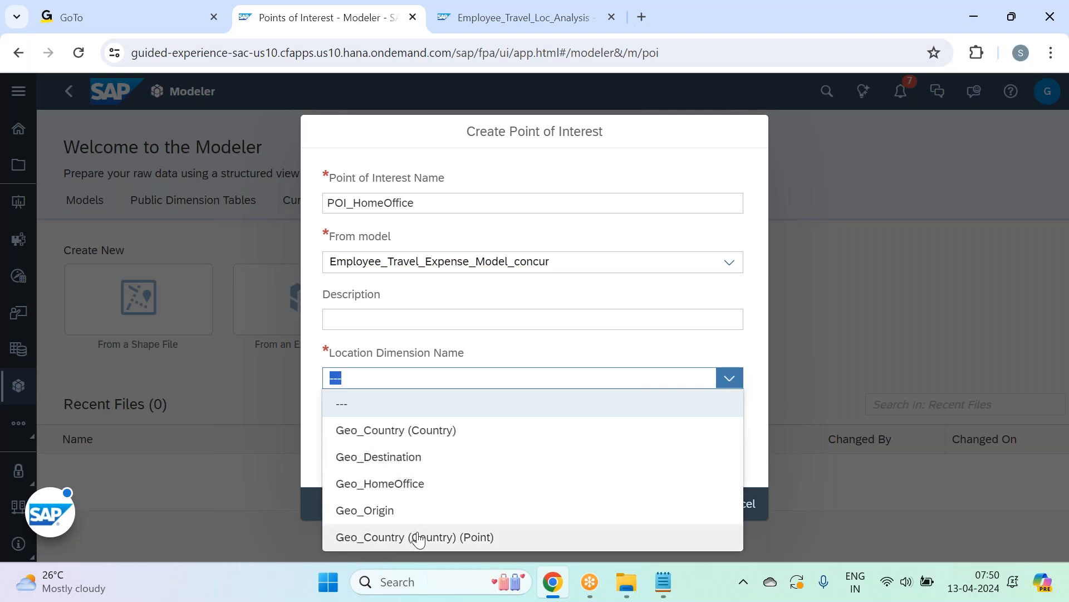
pyautogui.click(428, 490)
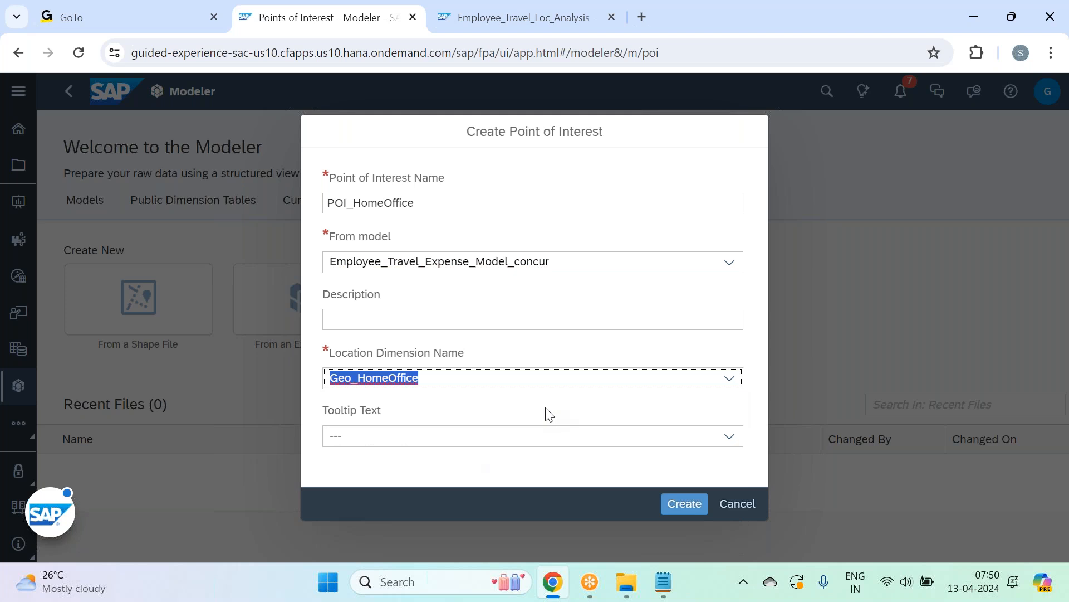
# Step: Create POI_HomeOffice in the Employee Travel Analysis folder under SAC Mar 2024 - Batch 33, Business Intelligence, and dismiss the deprecation notice
pyautogui.click(696, 508)
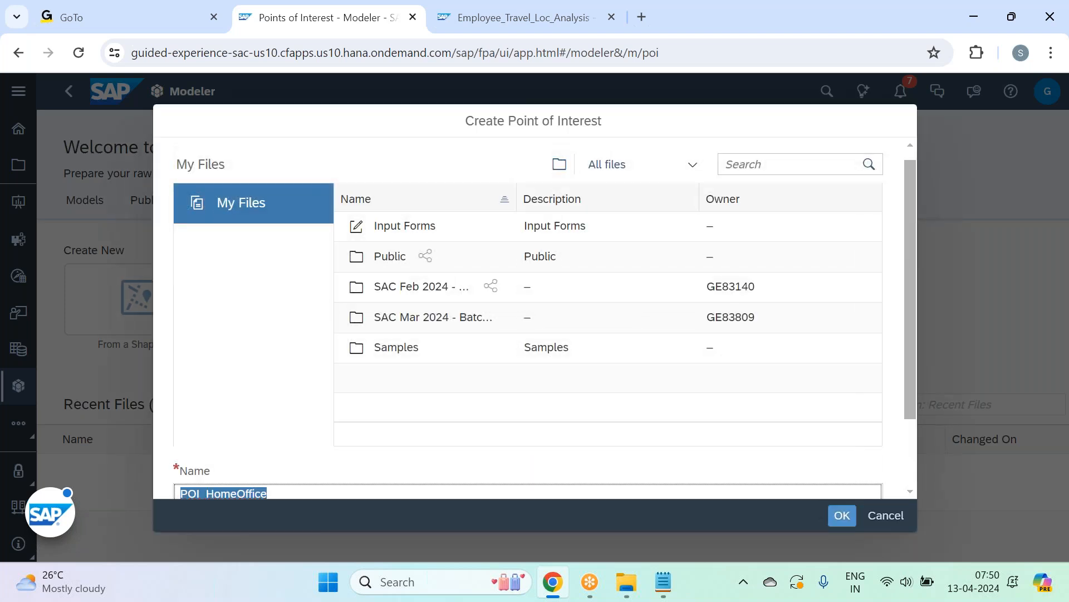
pyautogui.click(422, 319)
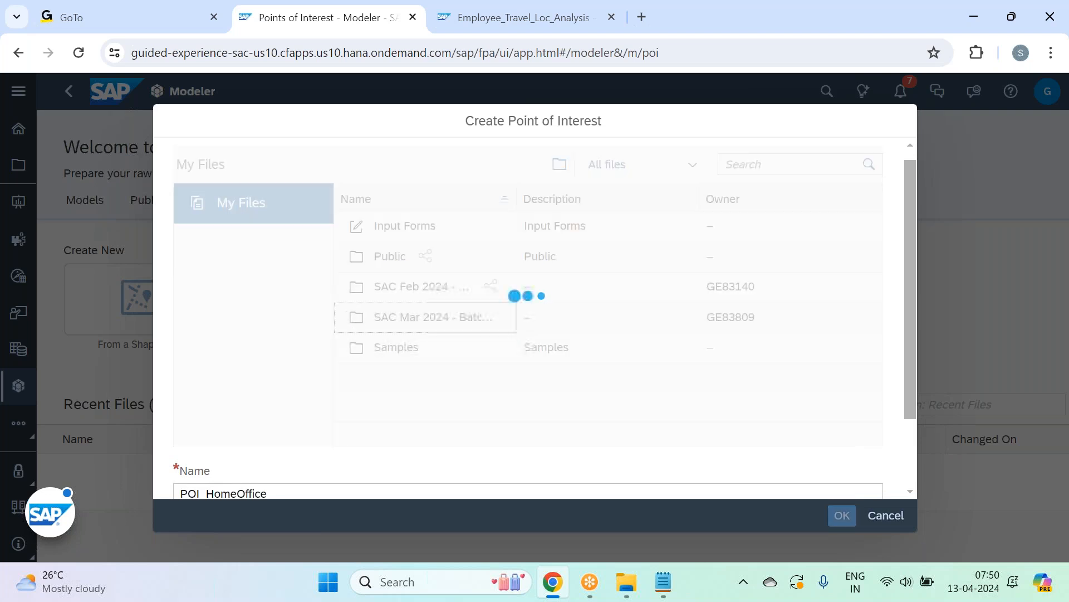
pyautogui.click(410, 223)
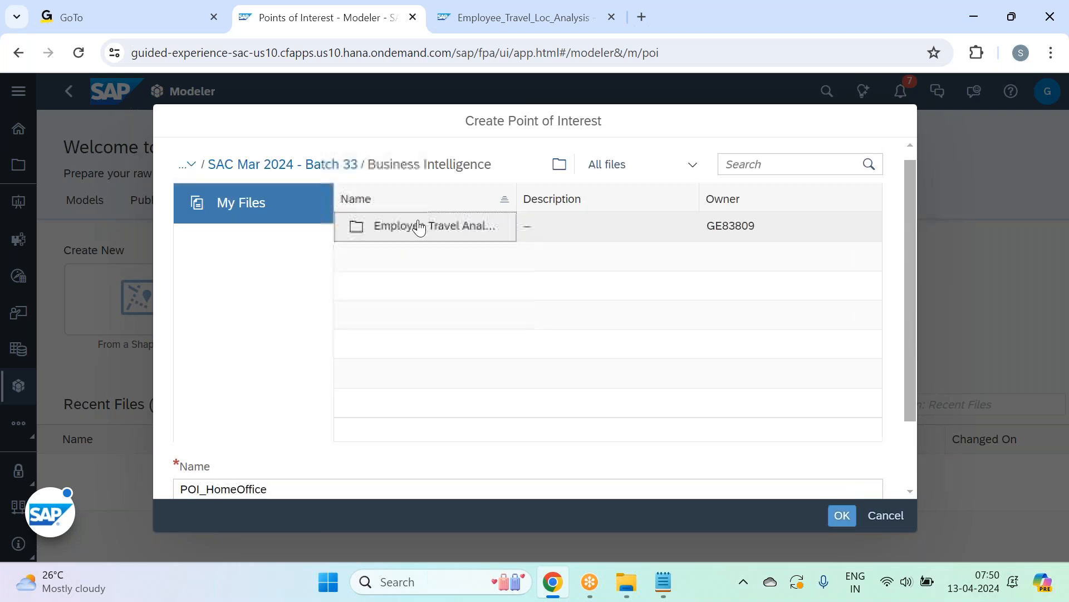
pyautogui.click(419, 228)
pyautogui.click(851, 521)
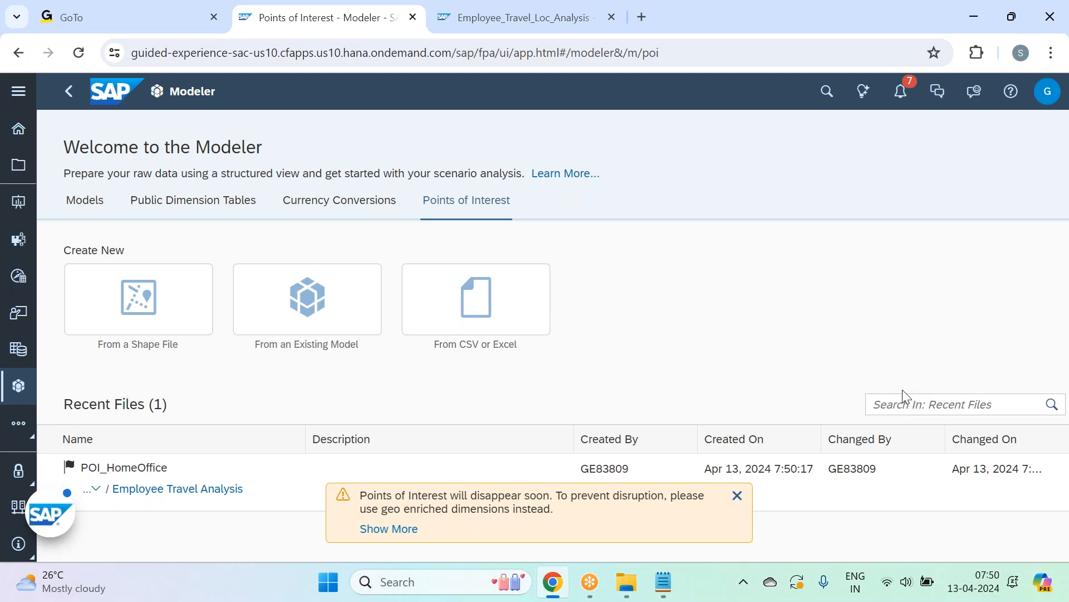
pyautogui.click(737, 496)
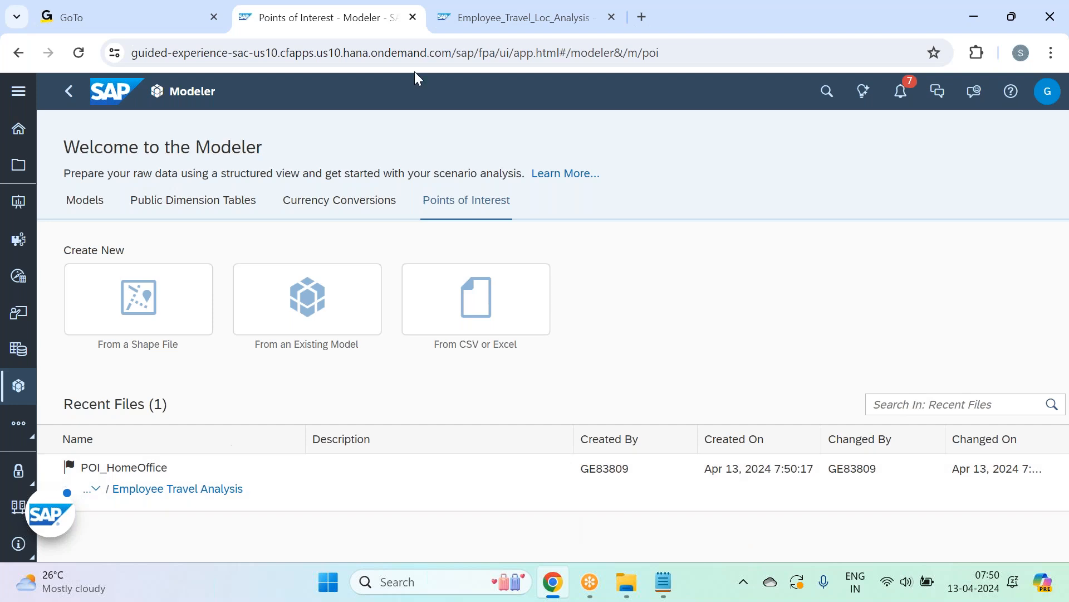
# Step: Return to the Employee_Travel_Loc_Analysis story and add a second flow map layer named "Layer 2:Point of Interest"
pyautogui.click(486, 28)
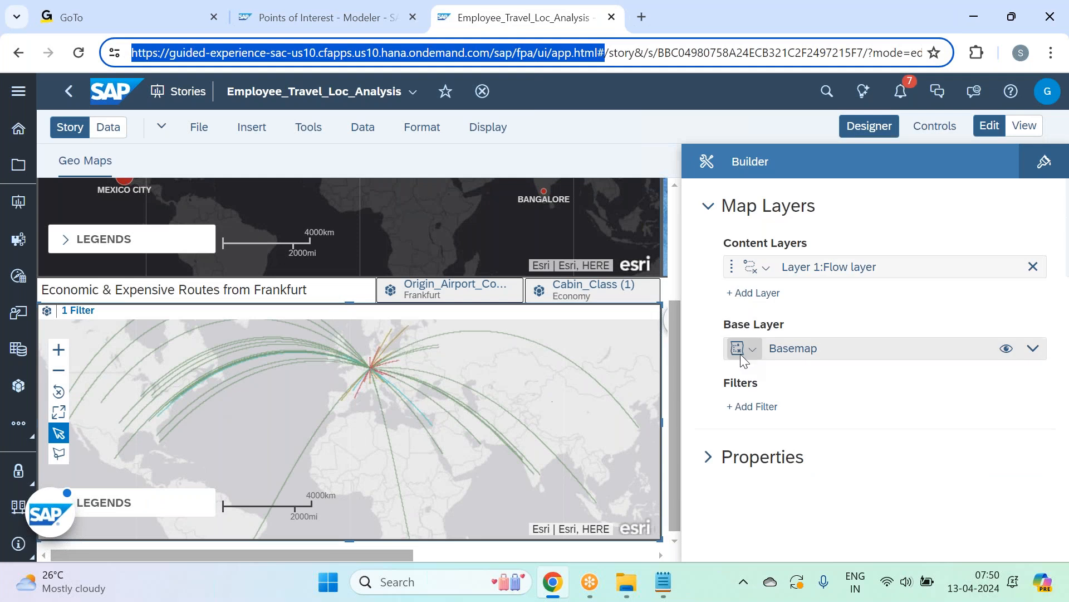
pyautogui.click(753, 297)
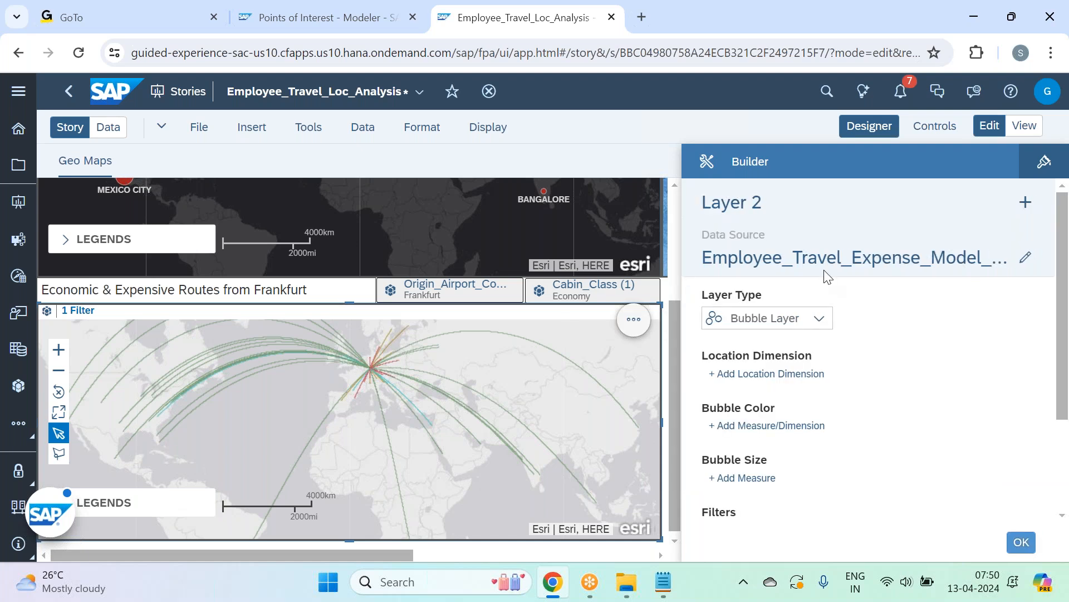
pyautogui.click(809, 202)
pyautogui.click(809, 201)
pyautogui.write(':Point O')
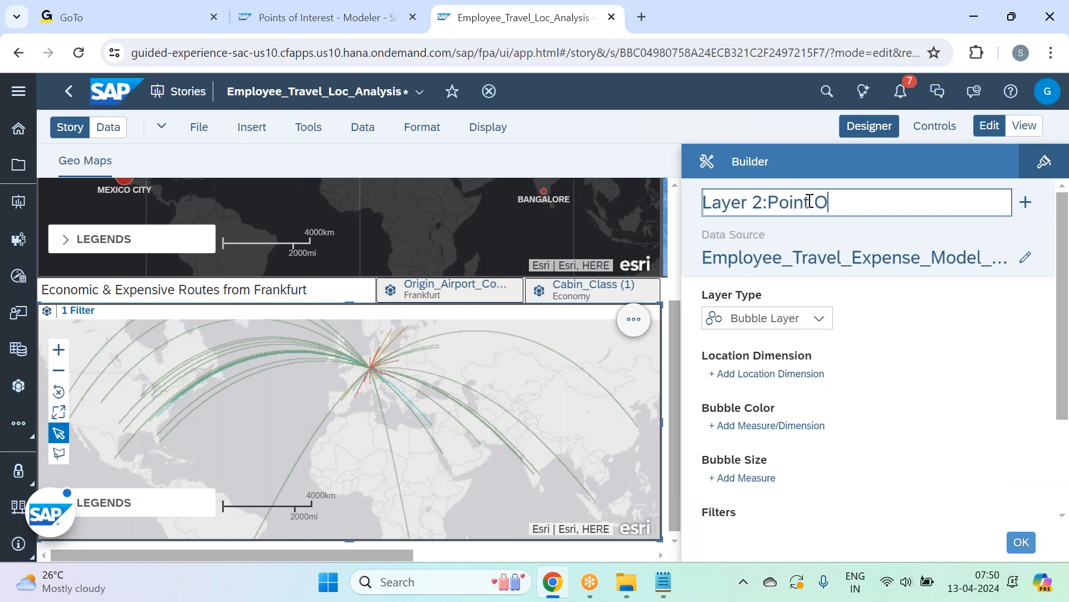
pyautogui.write('f Interest')
pyautogui.click(829, 200)
pyautogui.press('BackSpace')
pyautogui.write('o')
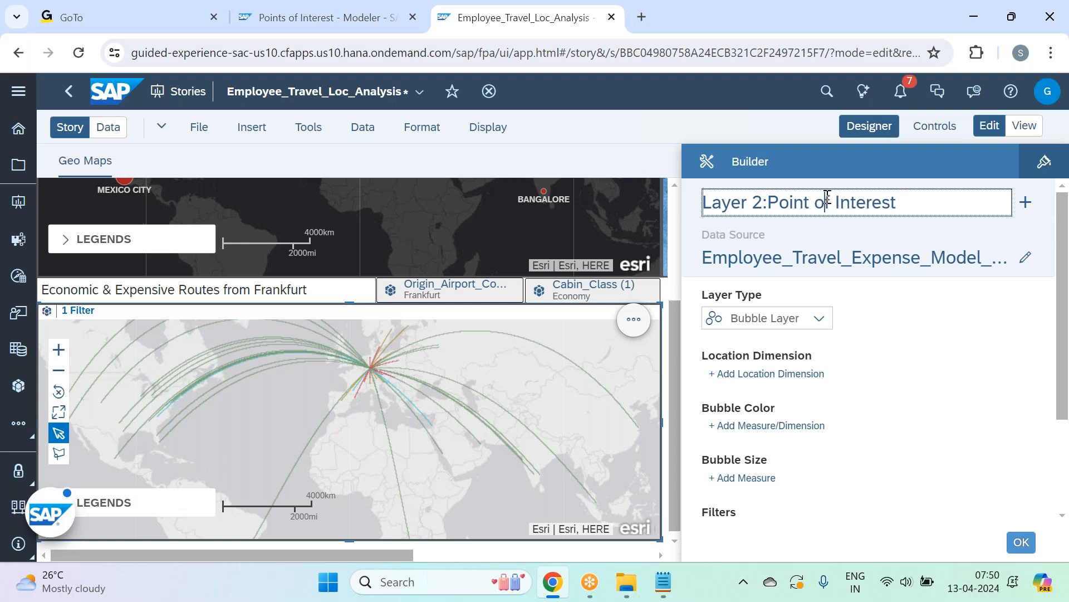
pyautogui.press('Return')
# Step: Make Layer 2 a Point of Interest Layer and assign POI_HomeOffice from the Batch 33 Business Intelligence folder as its location dimension
pyautogui.click(827, 327)
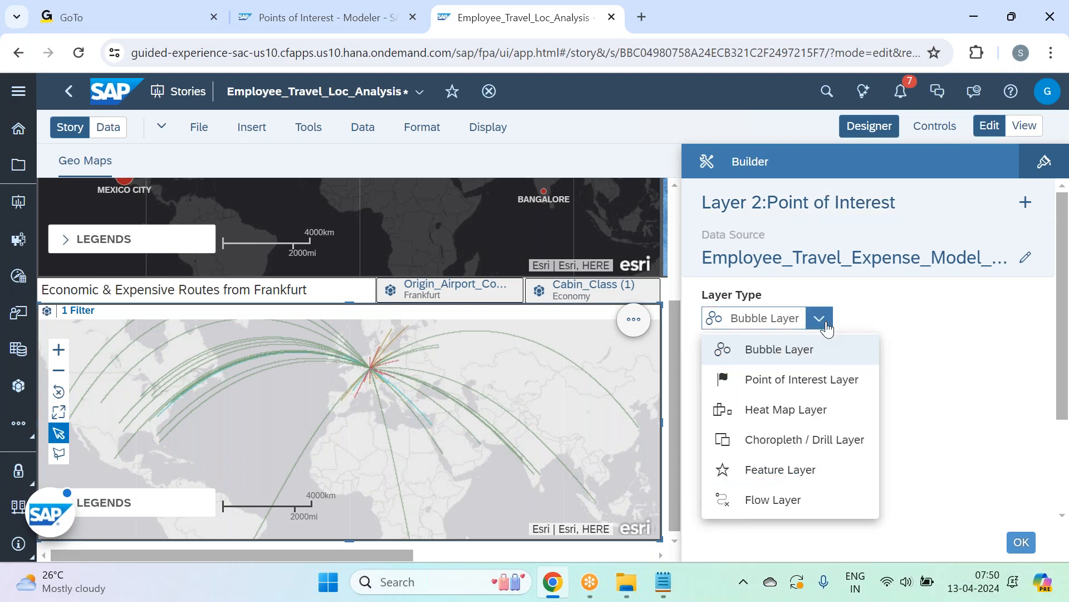
pyautogui.click(789, 383)
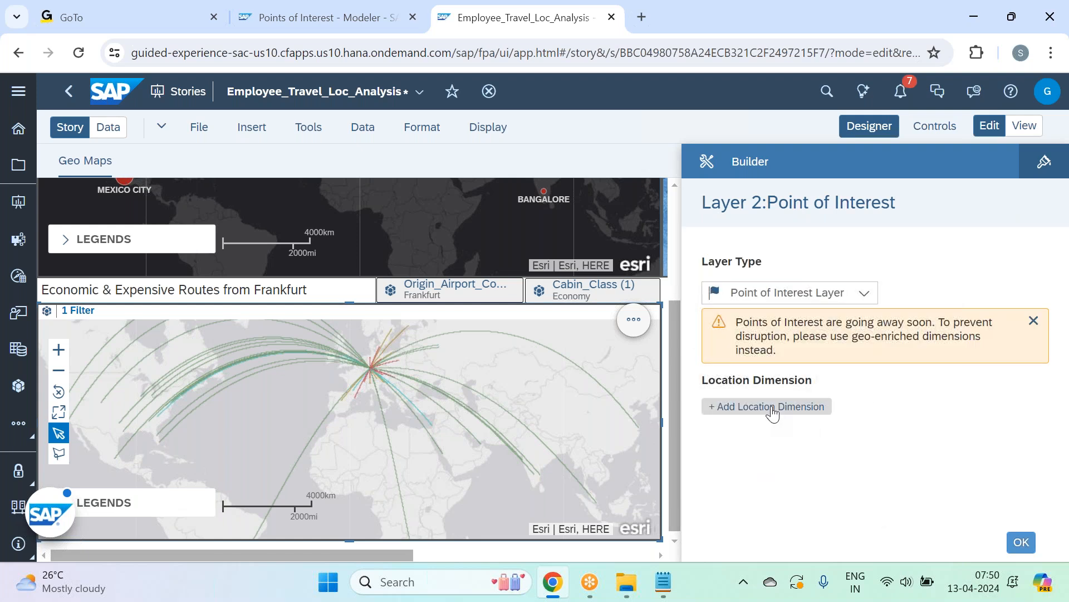
pyautogui.click(1034, 322)
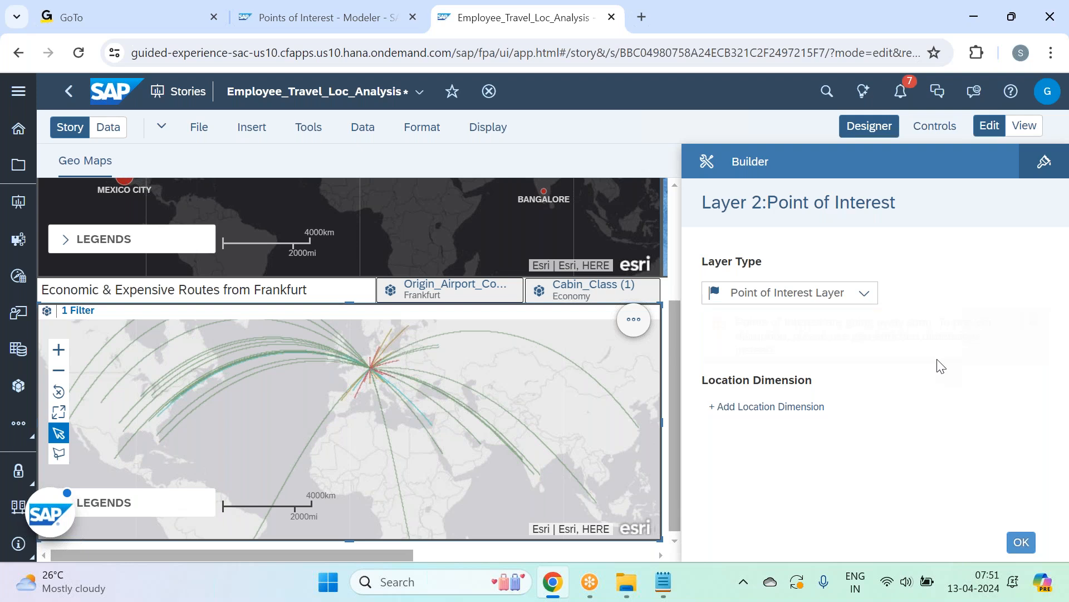
pyautogui.click(780, 351)
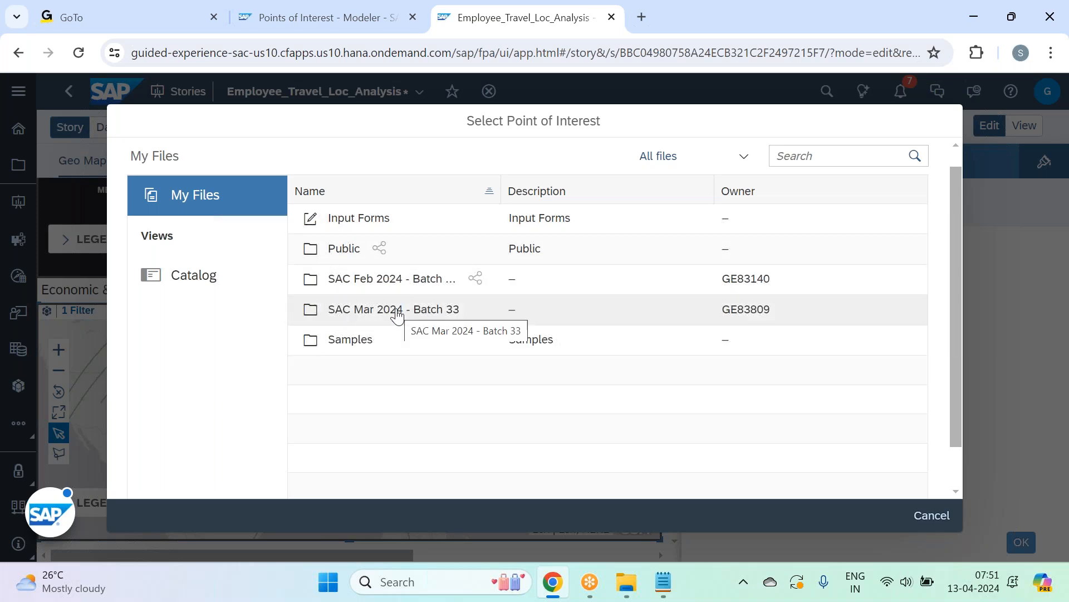
pyautogui.click(396, 310)
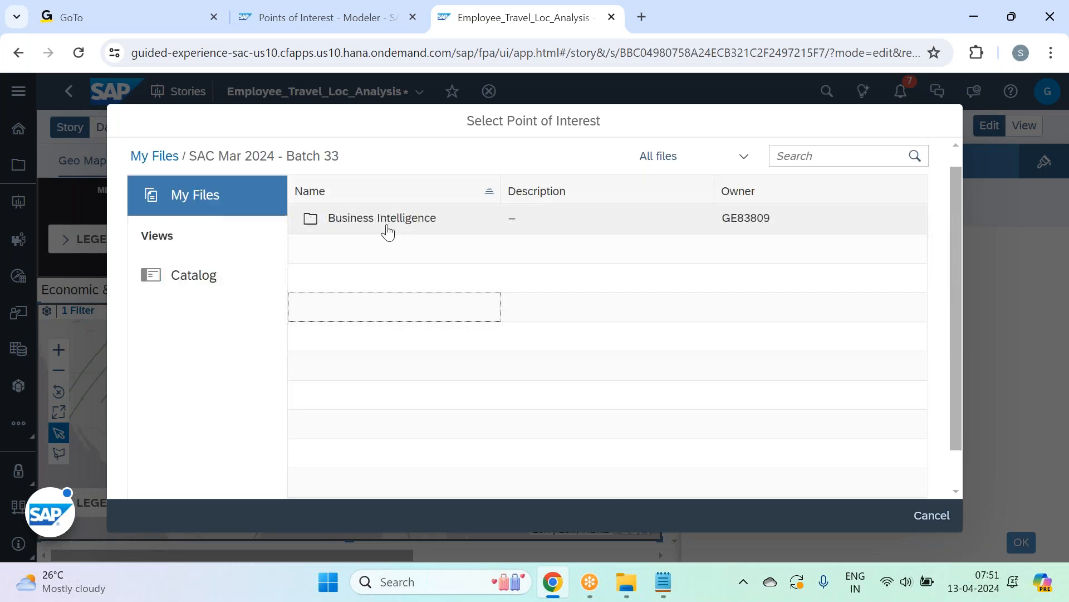
pyautogui.click(388, 226)
pyautogui.click(392, 218)
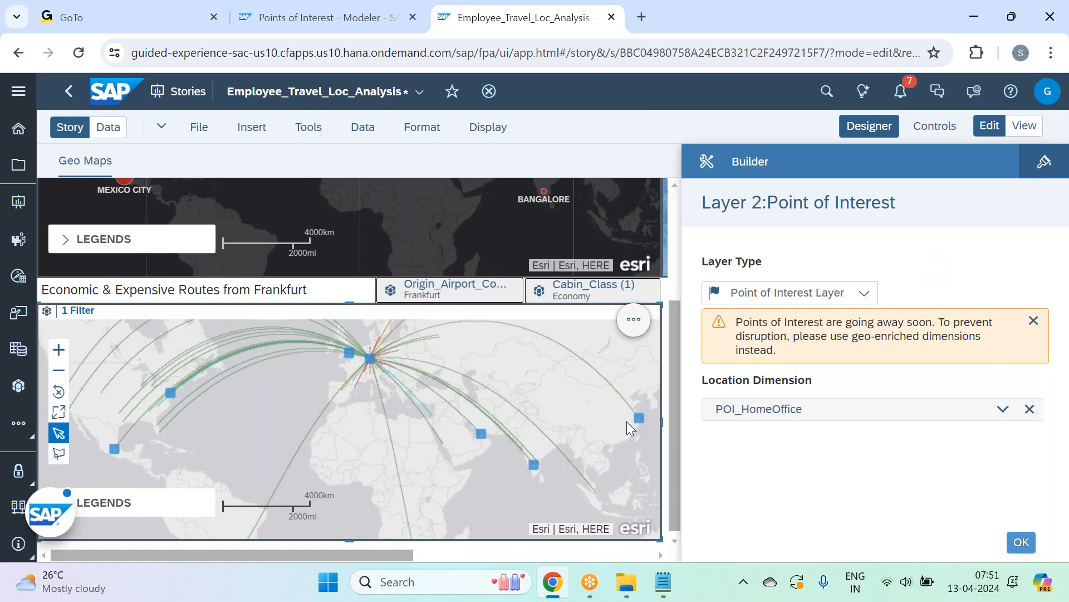
# Step: Style the POI_HomeOffice markers as orange location pins at 138% size and apply the layer settings
pyautogui.click(1003, 409)
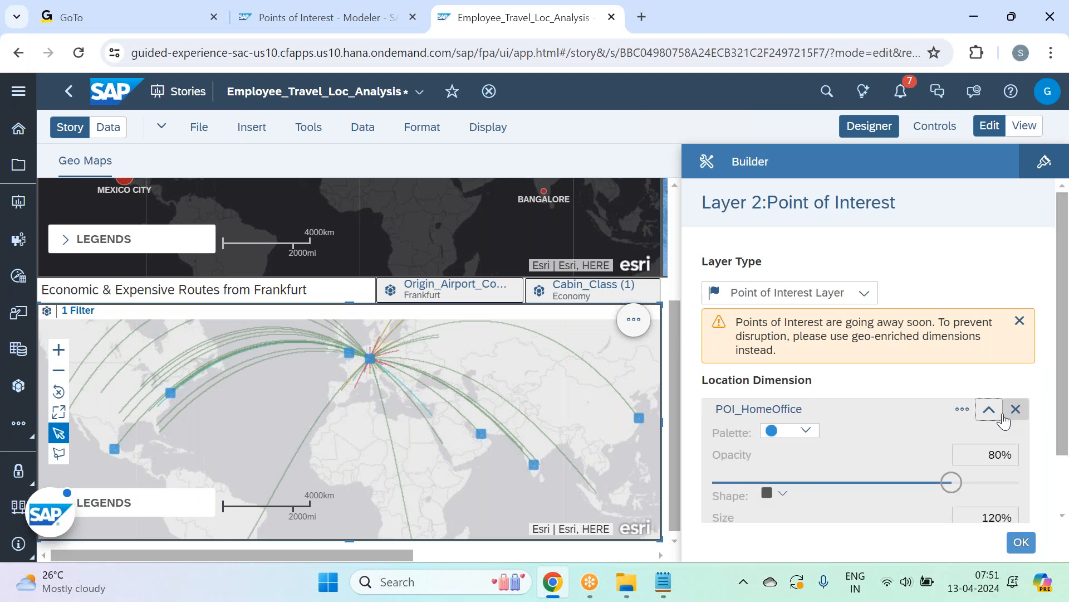
pyautogui.scroll(-2, 967, 430)
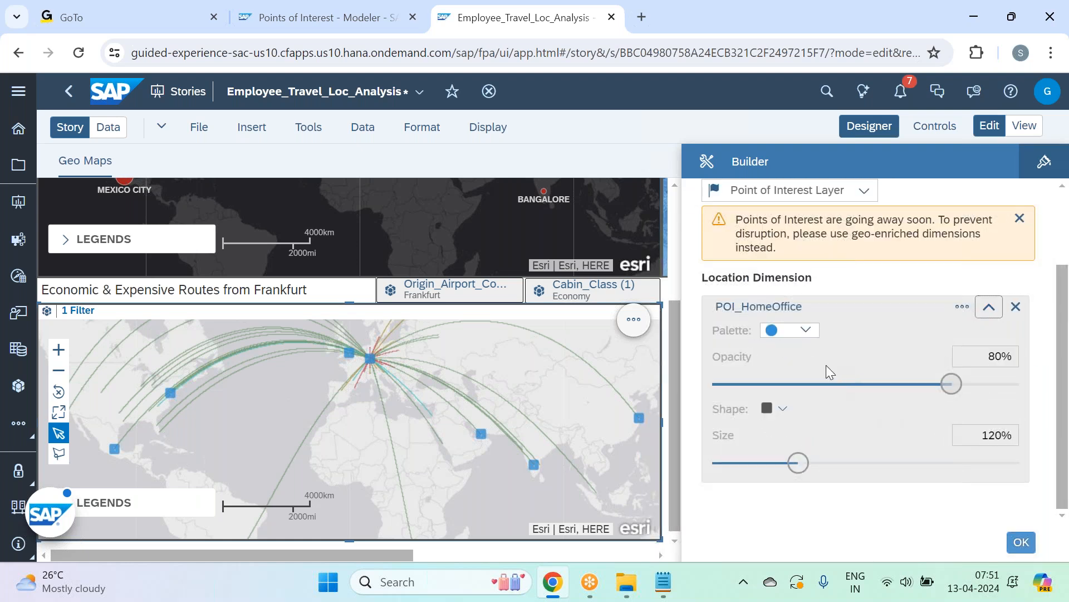
pyautogui.click(805, 329)
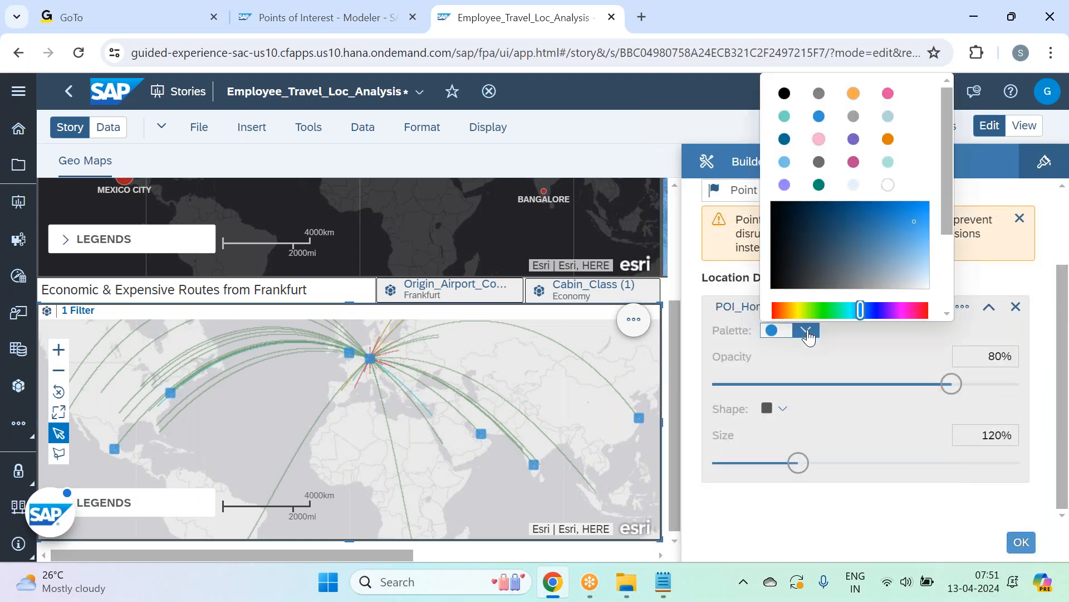
pyautogui.click(889, 141)
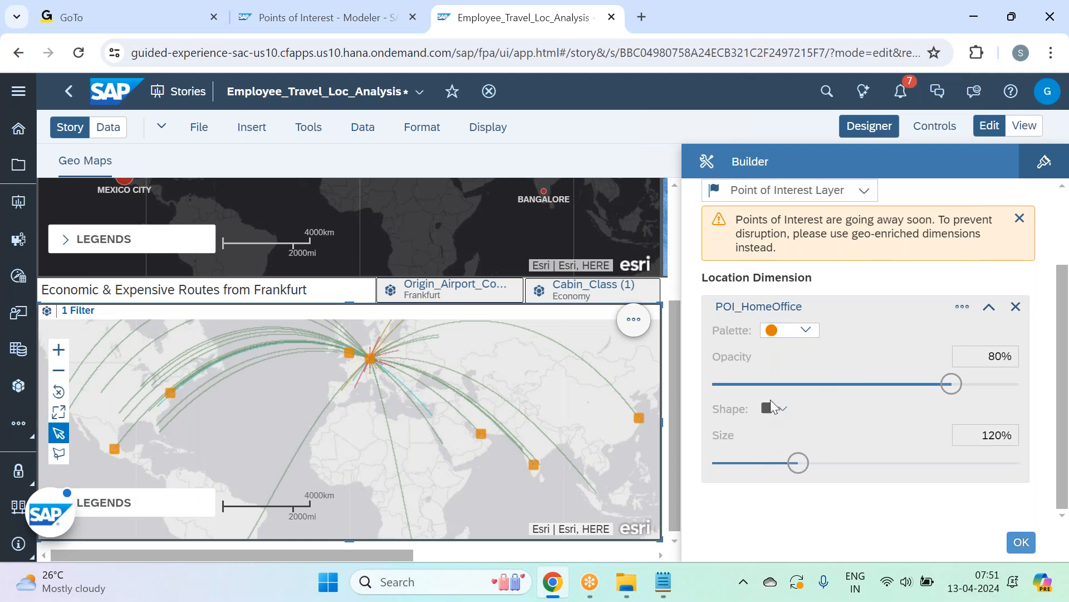
pyautogui.click(782, 409)
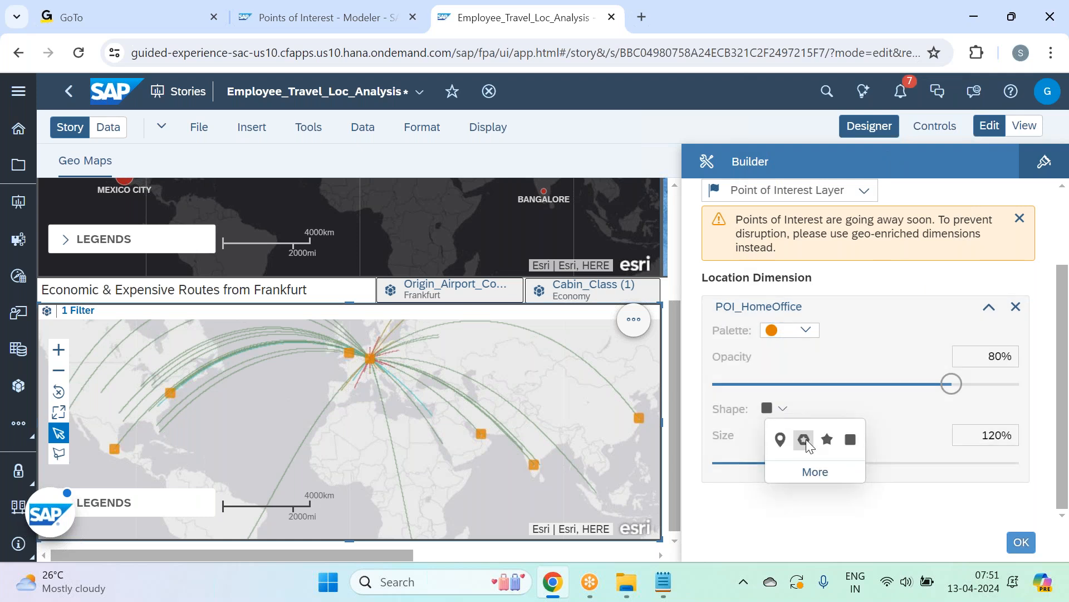
pyautogui.click(780, 439)
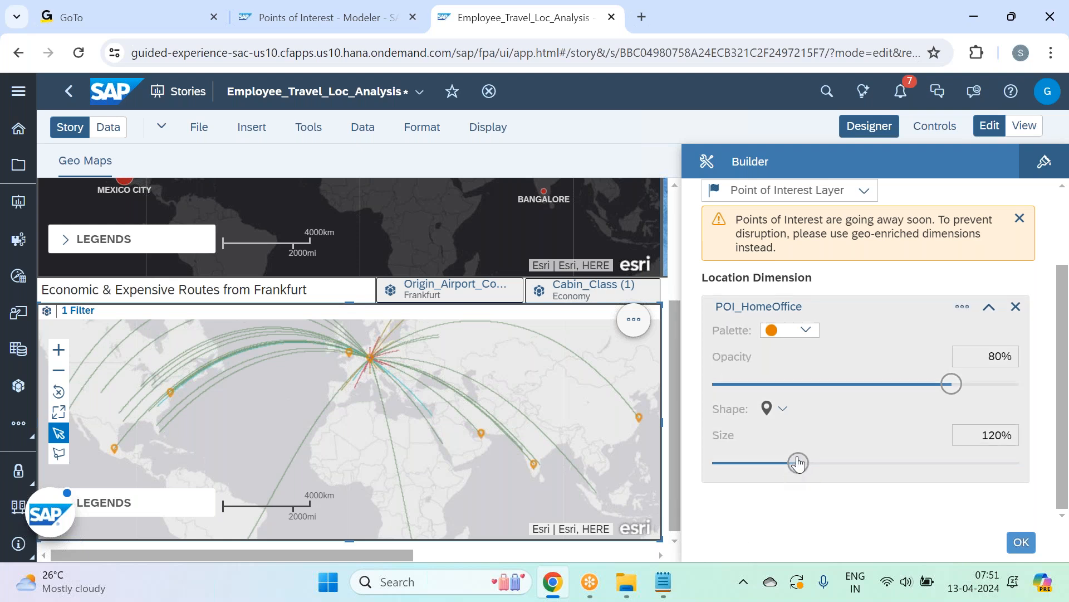
pyautogui.moveTo(797, 463); pyautogui.dragTo(819, 463)
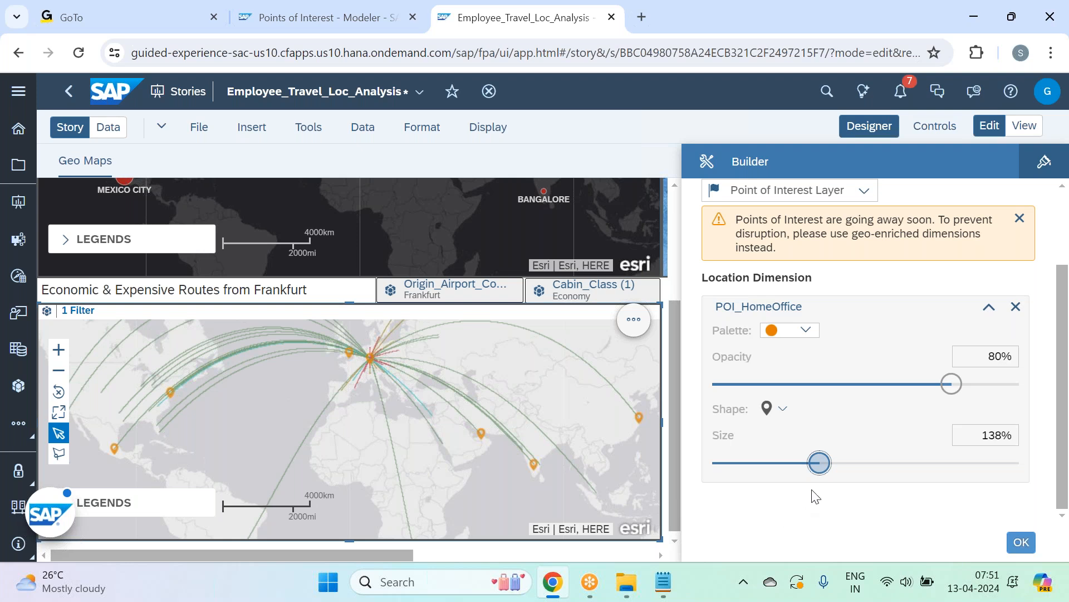
pyautogui.click(1015, 546)
# Step: Close the Designer and save the Employee_Travel_Loc_Analysis story with its new point of interest layer
pyautogui.click(885, 127)
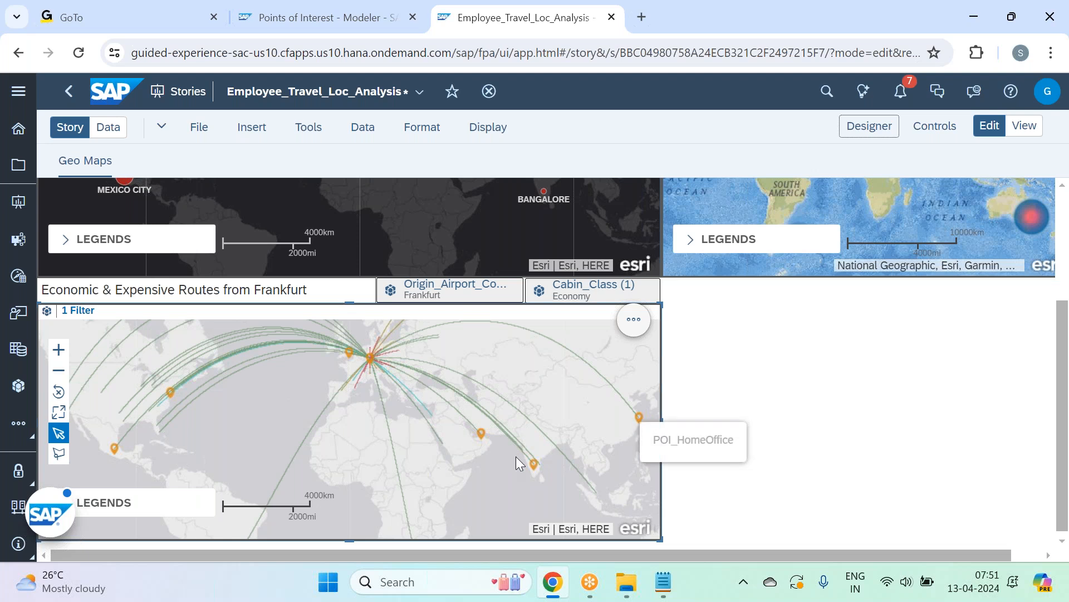
pyautogui.moveTo(533, 465)
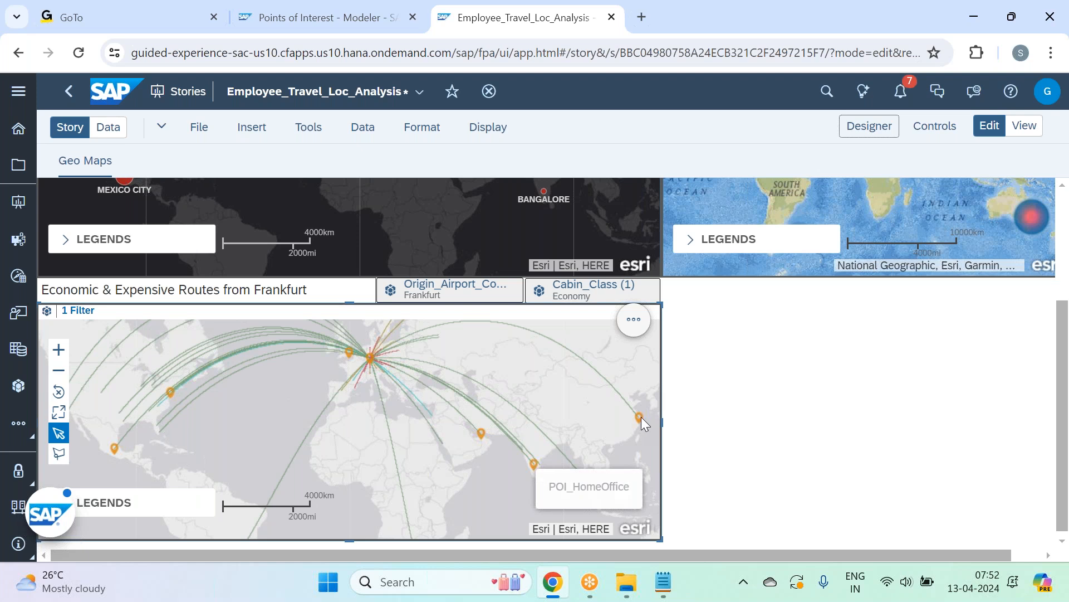
pyautogui.click(194, 140)
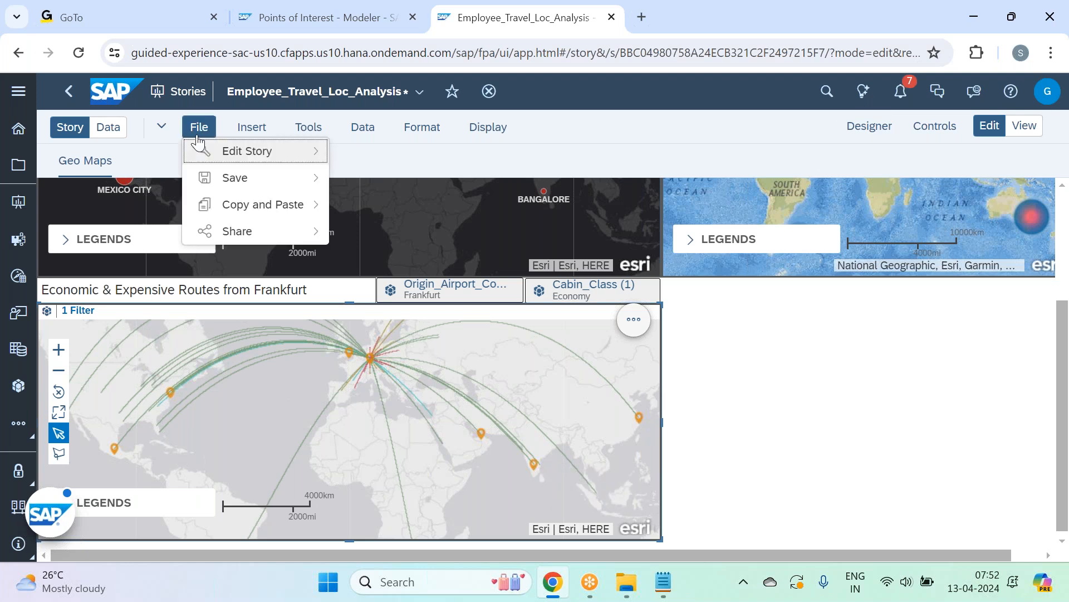
pyautogui.moveTo(251, 177)
pyautogui.click(345, 179)
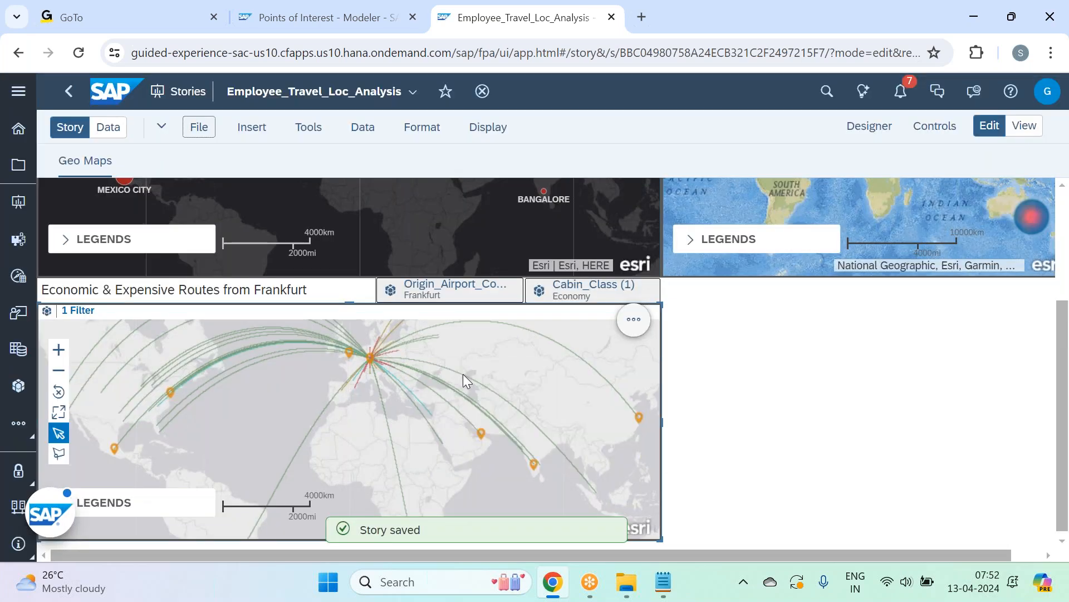
# Step: Review the Frankfurt routes map's content layers in the Designer, close it, and save the story again
pyautogui.moveTo(463, 376)
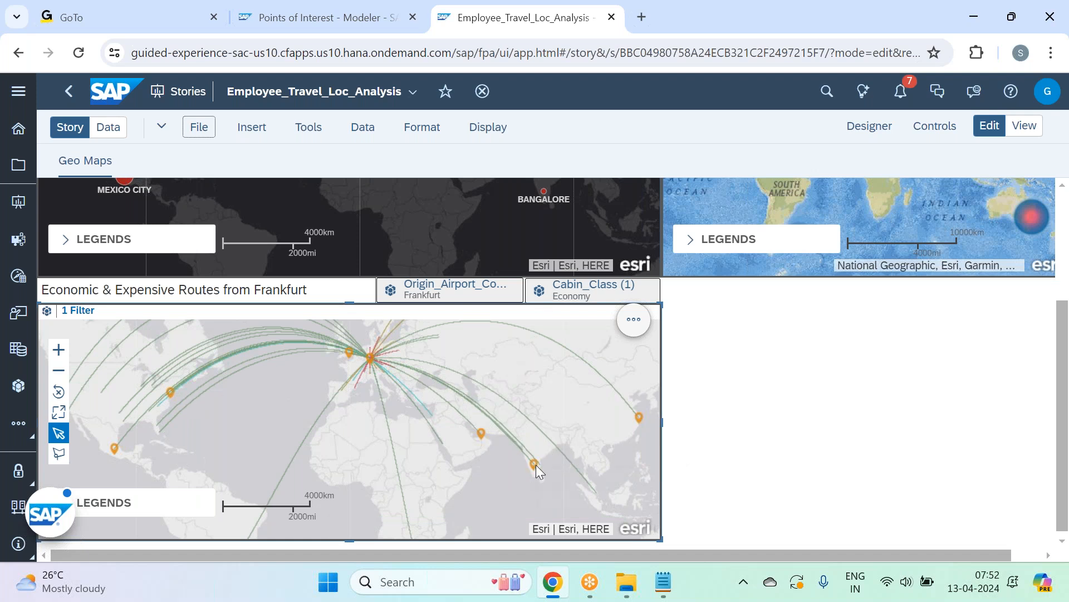
pyautogui.moveTo(480, 436)
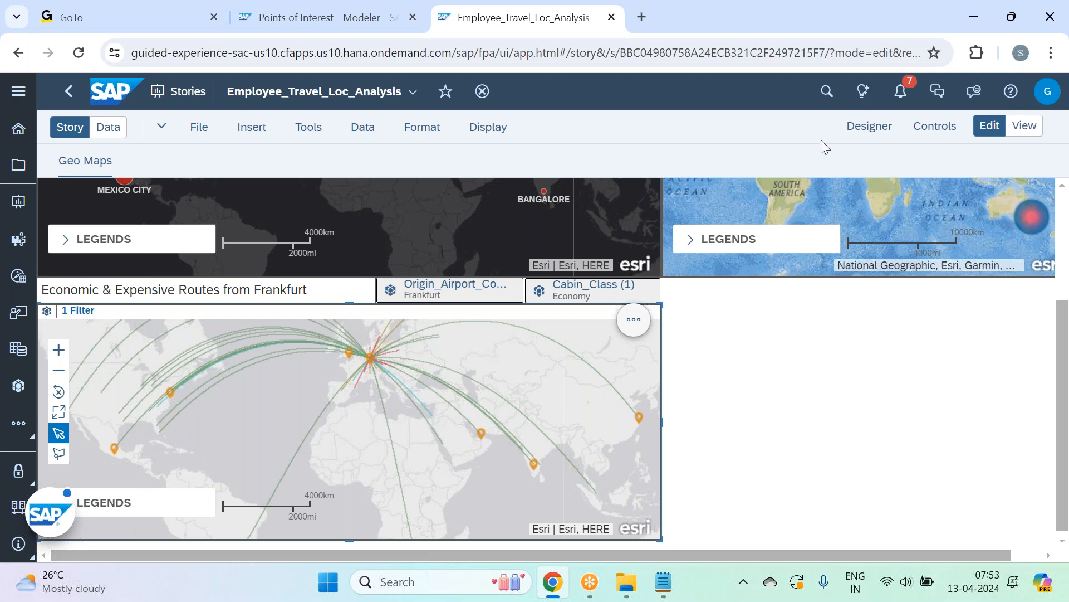
pyautogui.click(869, 126)
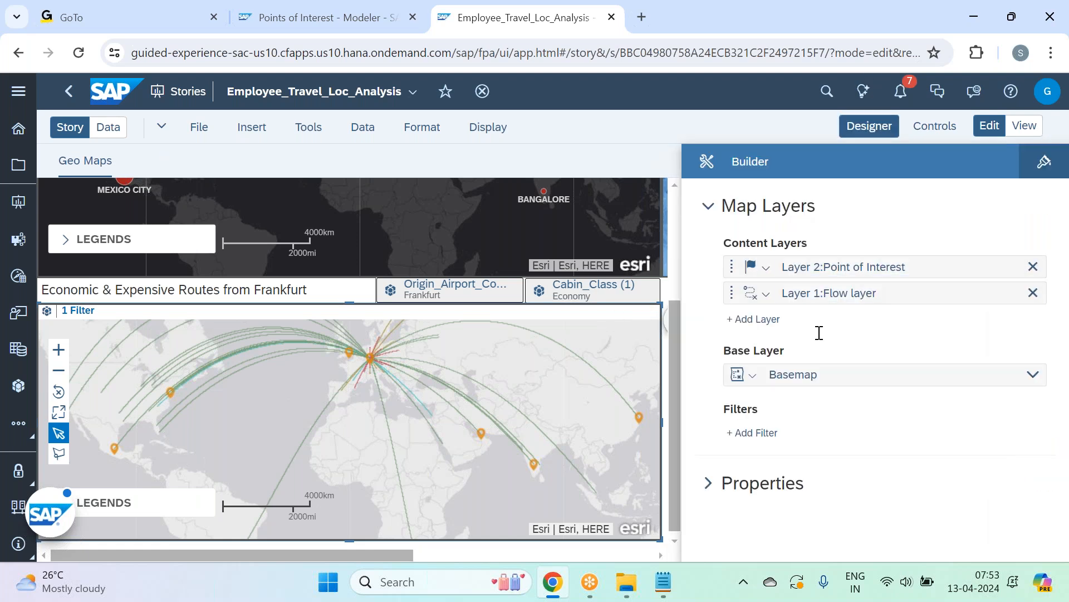
pyautogui.click(870, 129)
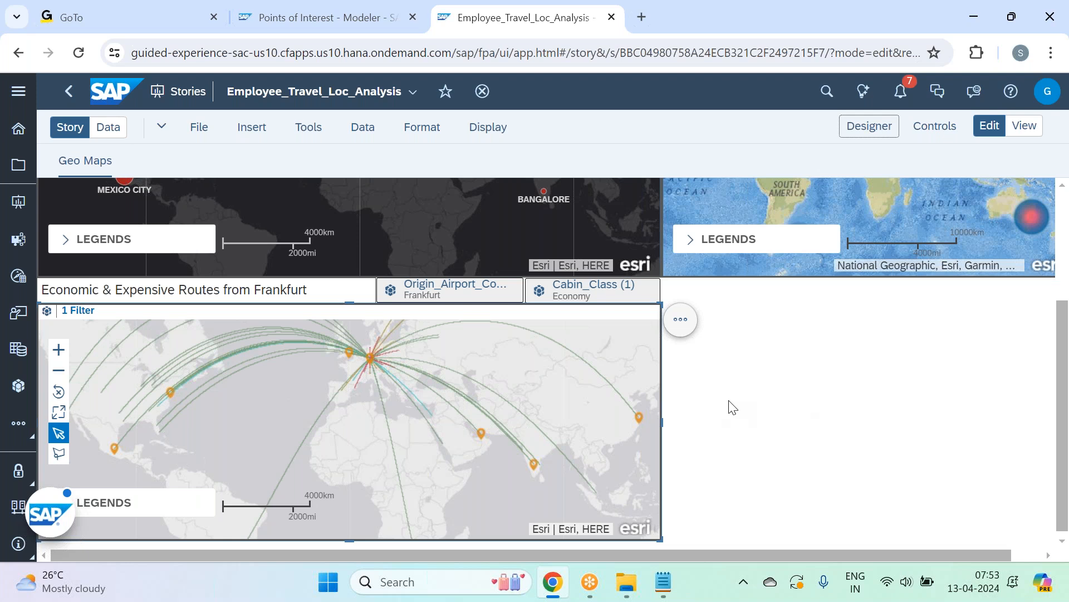
pyautogui.scroll(3, 729, 400)
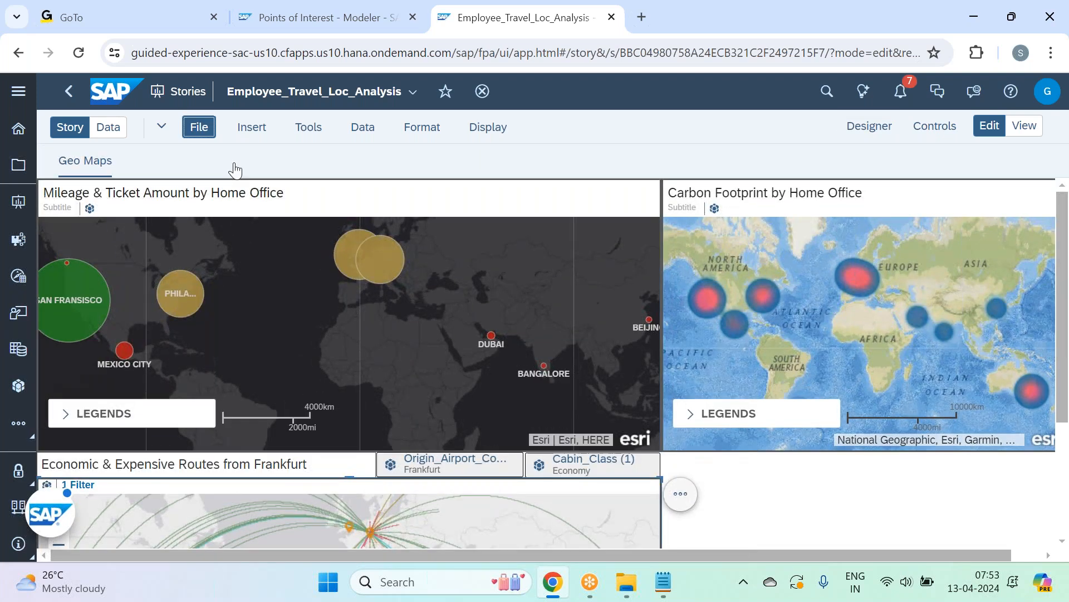
pyautogui.moveTo(300, 184)
pyautogui.click(359, 179)
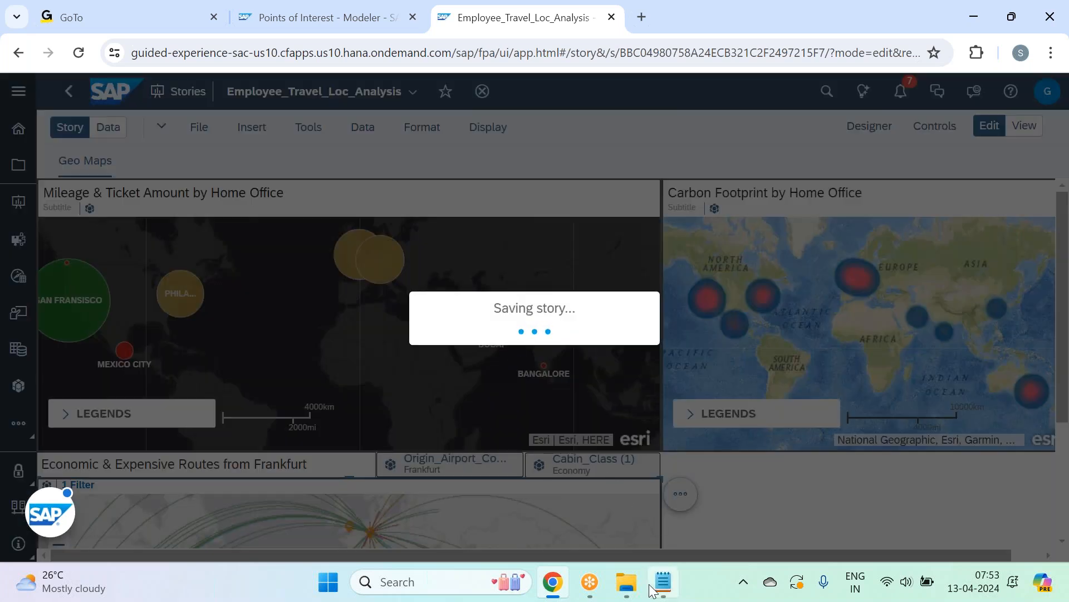
# Step: Switch to the Notepad notes, examine the Choropleth/Drill layer entry in the geo map layer list, and return to the Chrome story
pyautogui.click(663, 581)
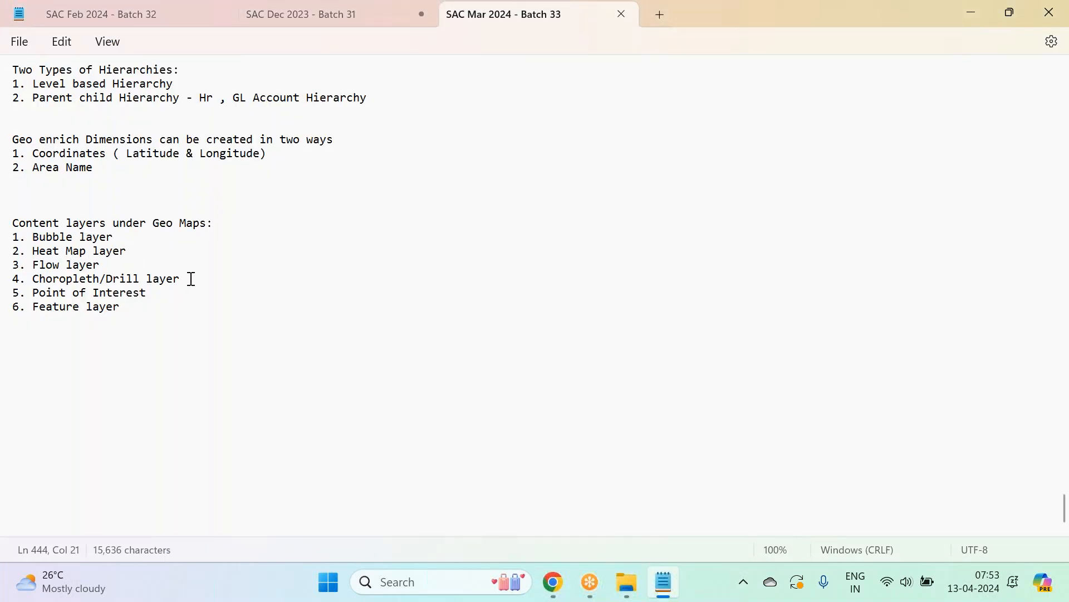
pyautogui.moveTo(191, 282); pyautogui.dragTo(26, 278)
pyautogui.click(208, 304)
pyautogui.click(553, 582)
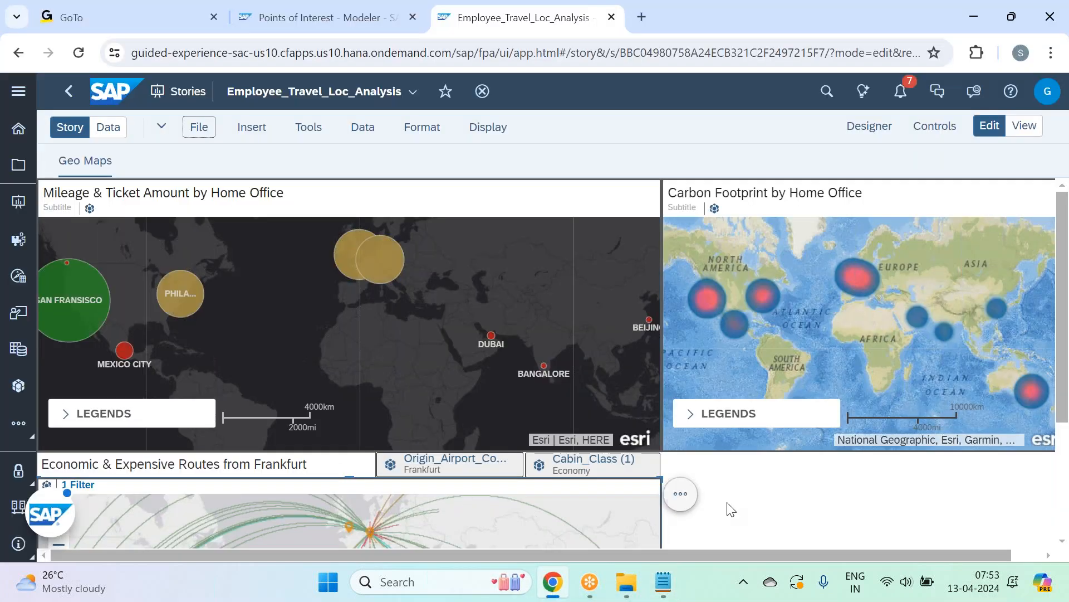
# Step: Insert a new geo map on the Geo Maps page and close the Designer
pyautogui.scroll(-3, 731, 509)
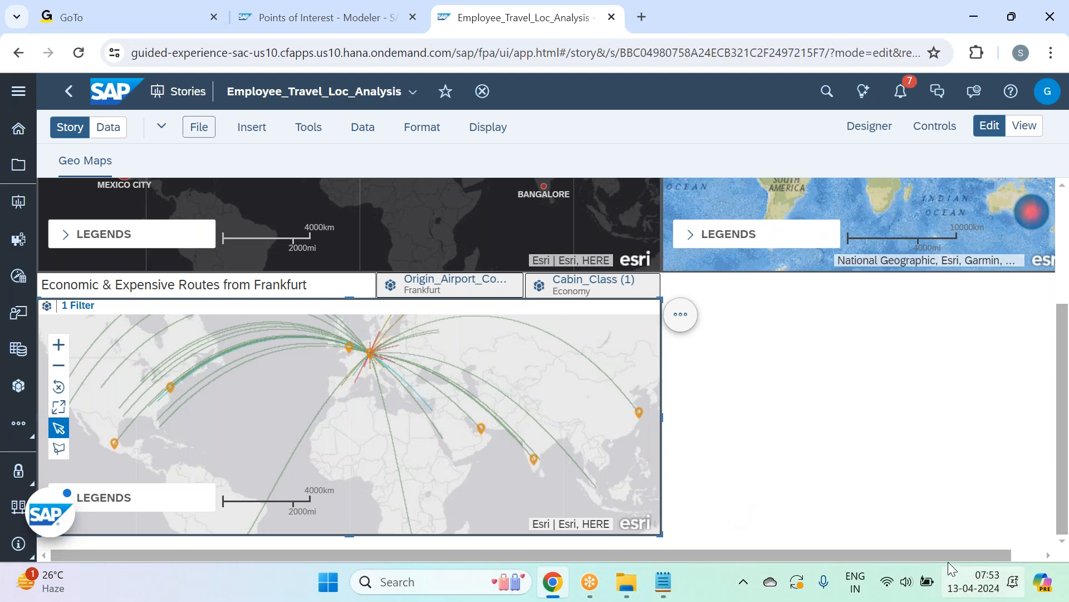
pyautogui.click(1021, 555)
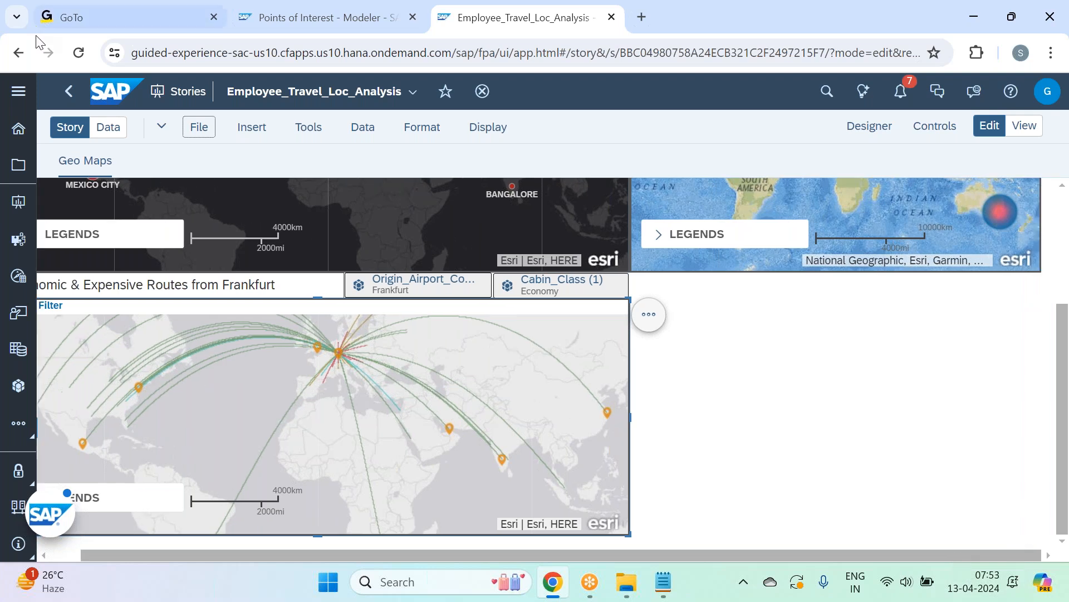
pyautogui.click(261, 133)
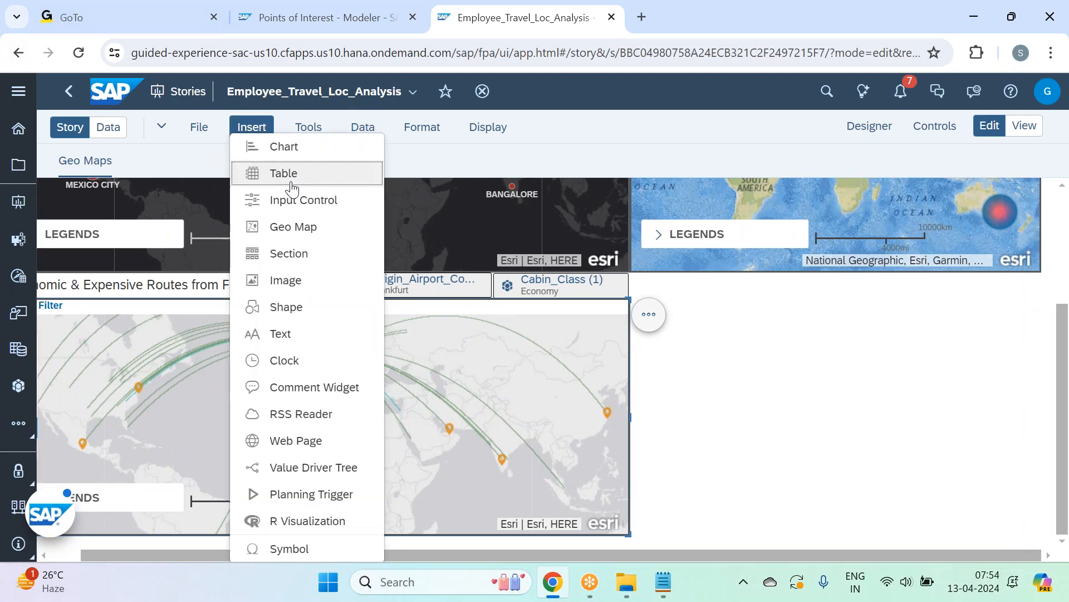
pyautogui.click(329, 238)
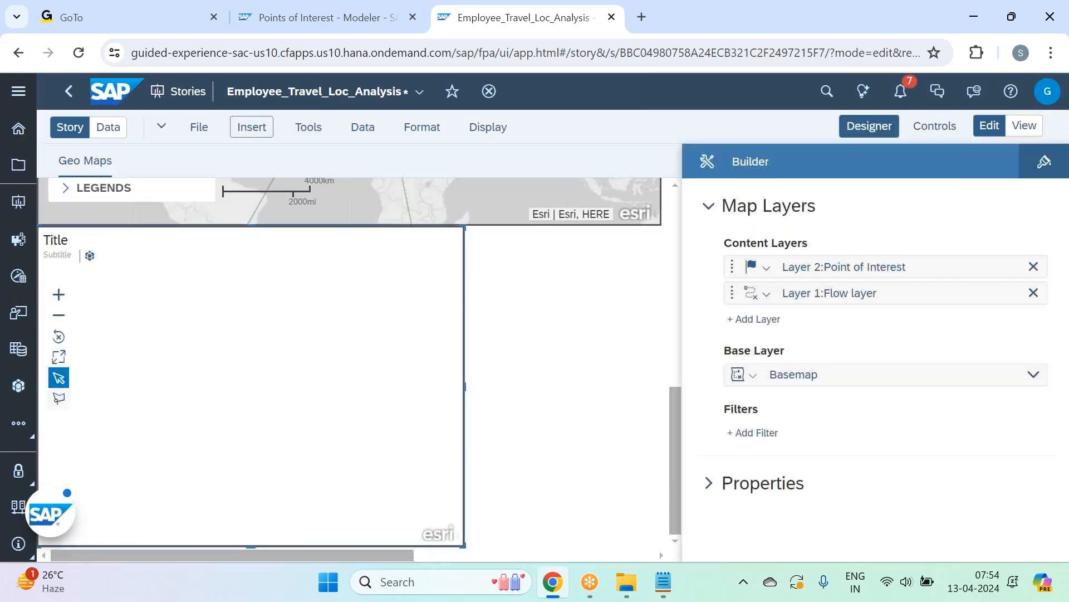
pyautogui.click(870, 125)
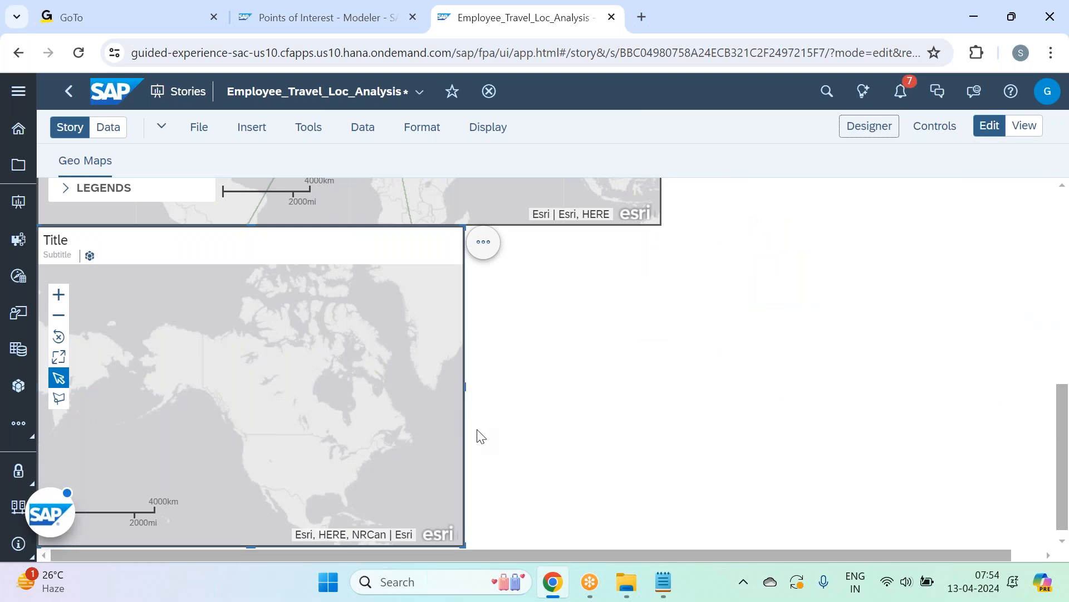
# Step: Move the new geo map below the Carbon Footprint map and resize it to align with that map and the Frankfurt routes map
pyautogui.click(478, 547)
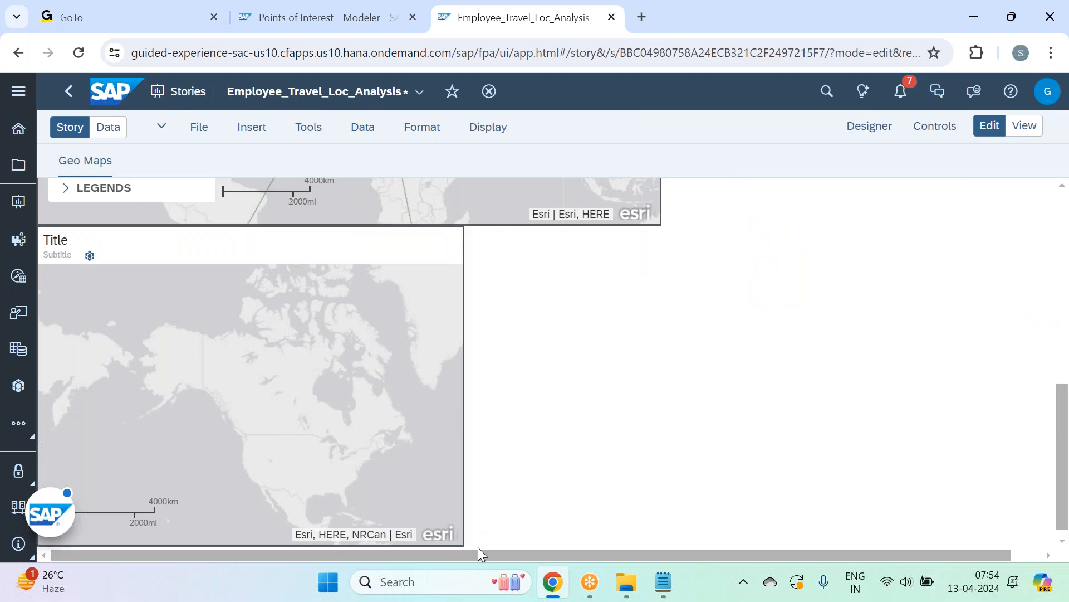
pyautogui.click(446, 506)
pyautogui.moveTo(452, 537); pyautogui.dragTo(386, 496)
pyautogui.scroll(1, 378, 283)
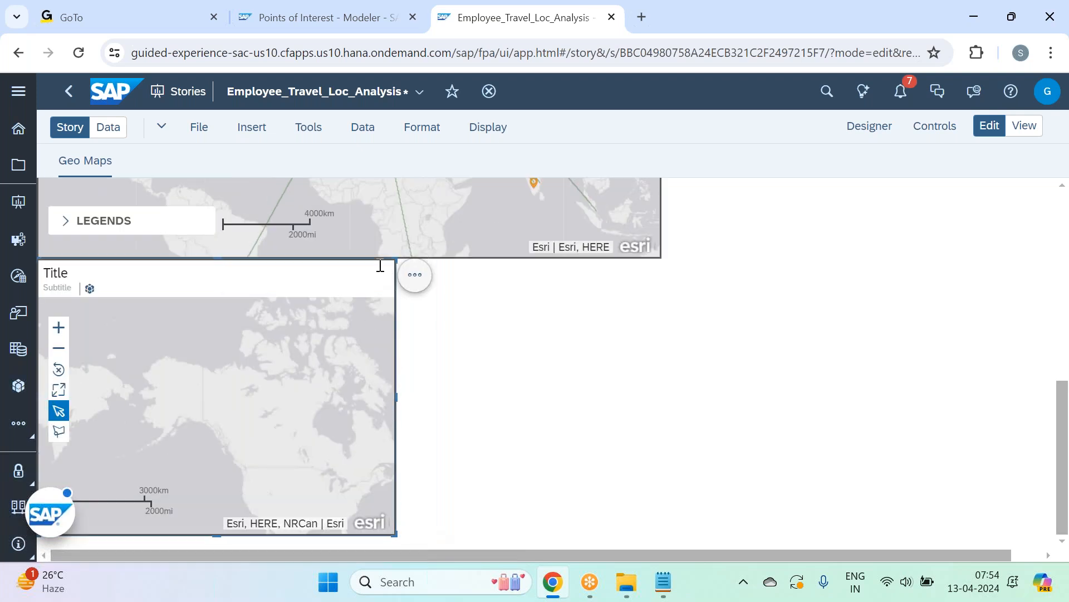
pyautogui.moveTo(865, 207); pyautogui.dragTo(1039, 156)
pyautogui.moveTo(1032, 172); pyautogui.dragTo(998, 239)
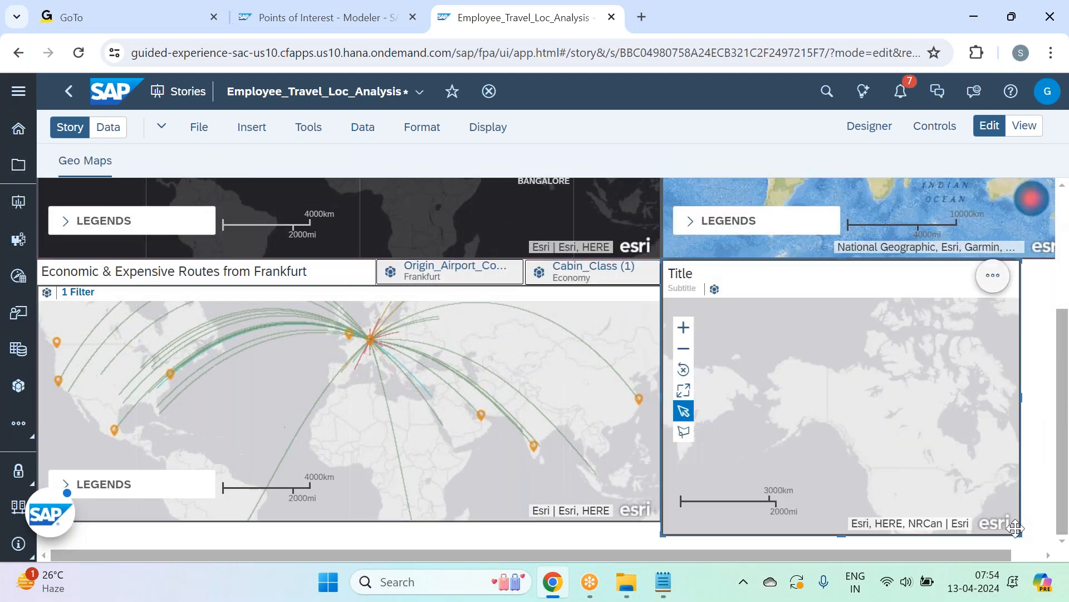
pyautogui.moveTo(1028, 525); pyautogui.dragTo(881, 517)
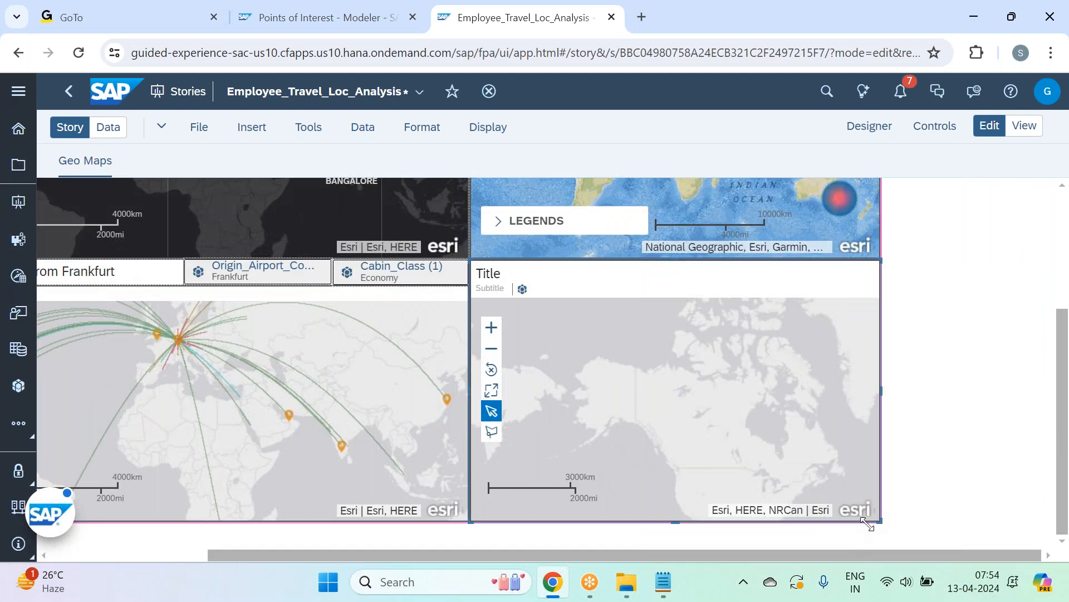
pyautogui.moveTo(589, 581)
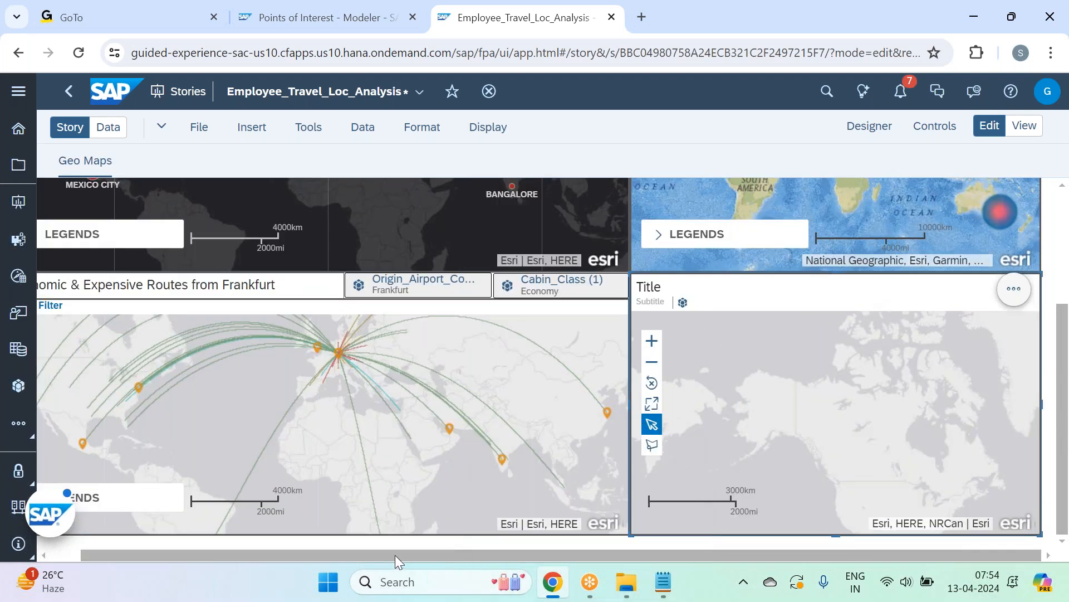
pyautogui.moveTo(382, 556); pyautogui.dragTo(302, 562)
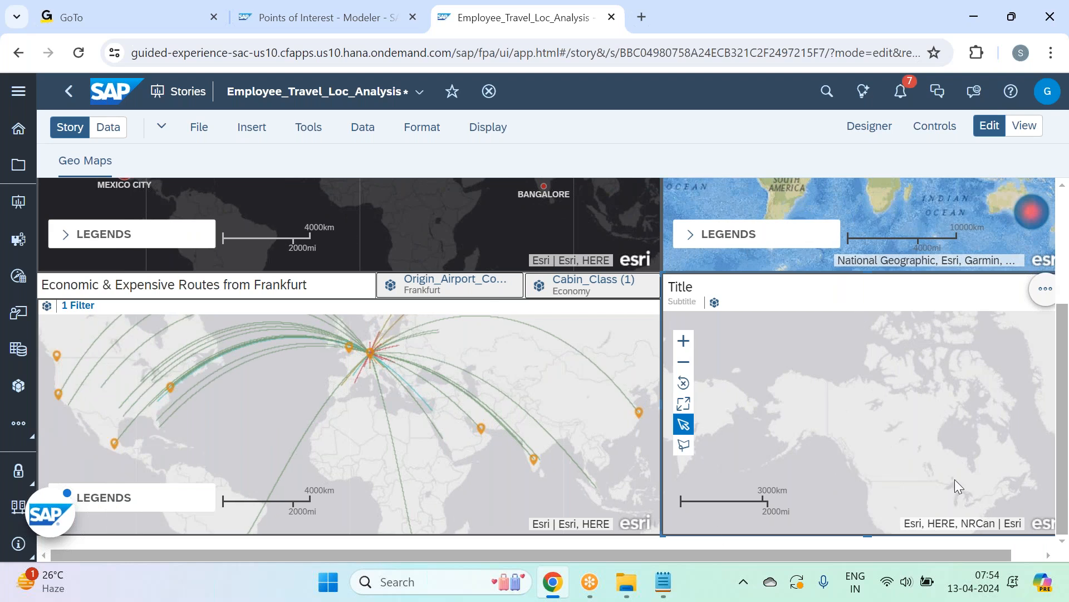
# Step: Set the new geo map's base layer to Transparent Dark Gray
pyautogui.click(887, 130)
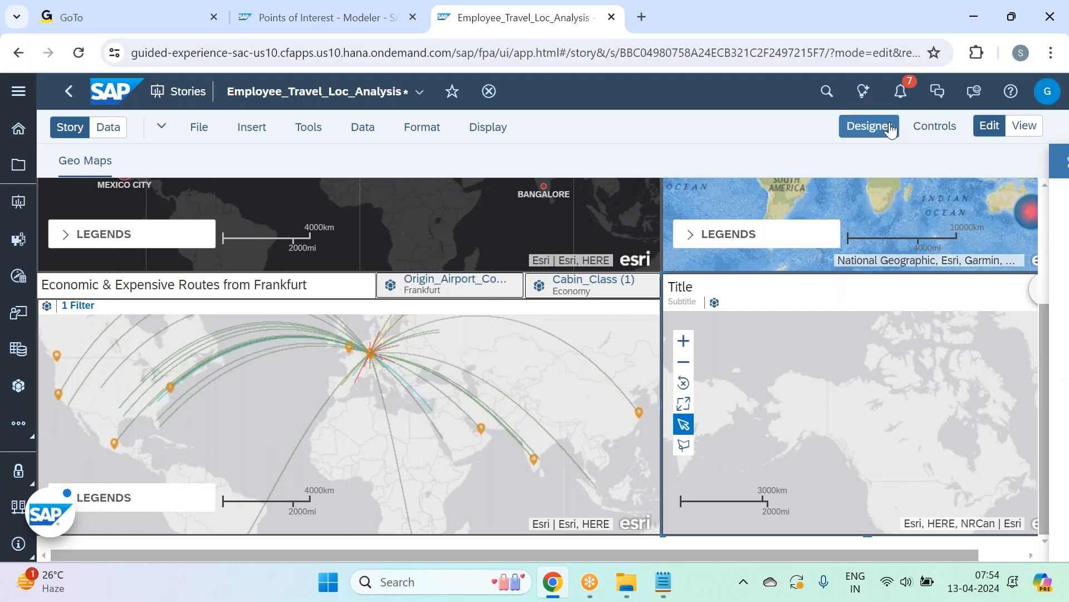
pyautogui.hscroll(10, 677, 309)
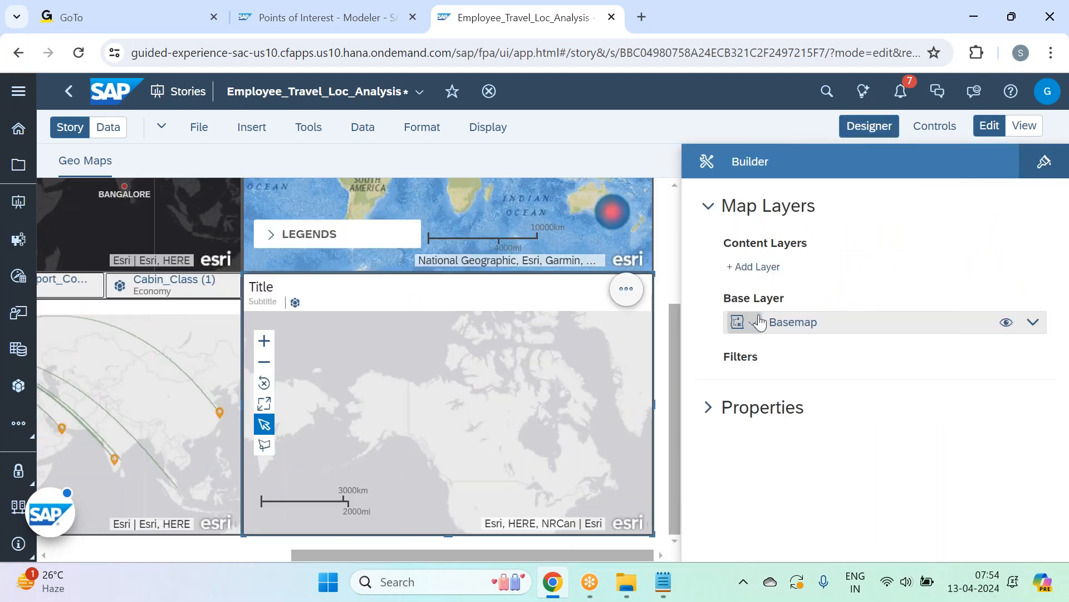
pyautogui.click(745, 322)
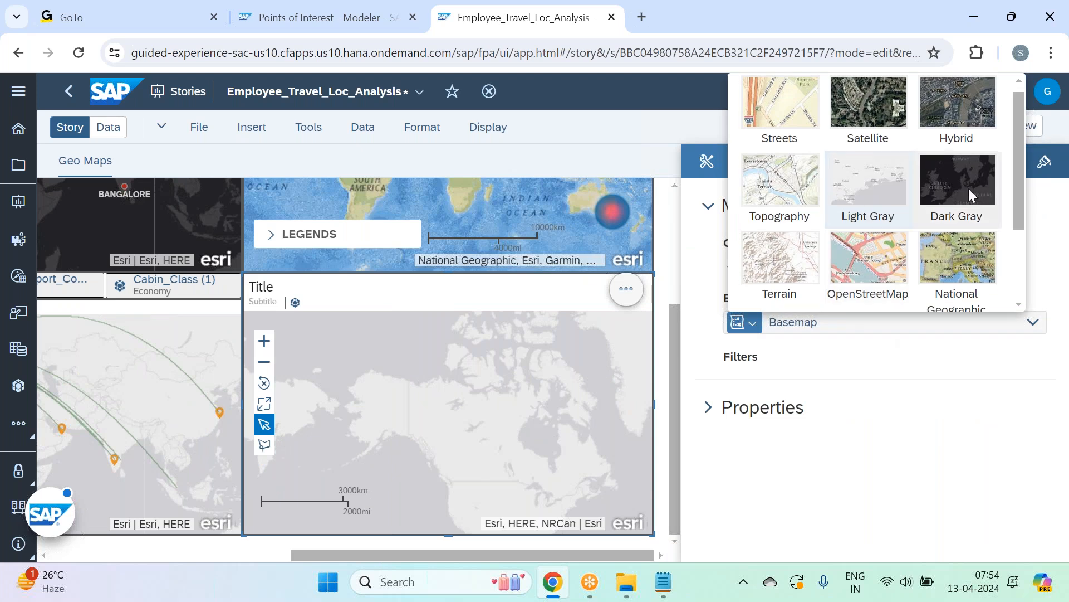
pyautogui.scroll(-2, 964, 274)
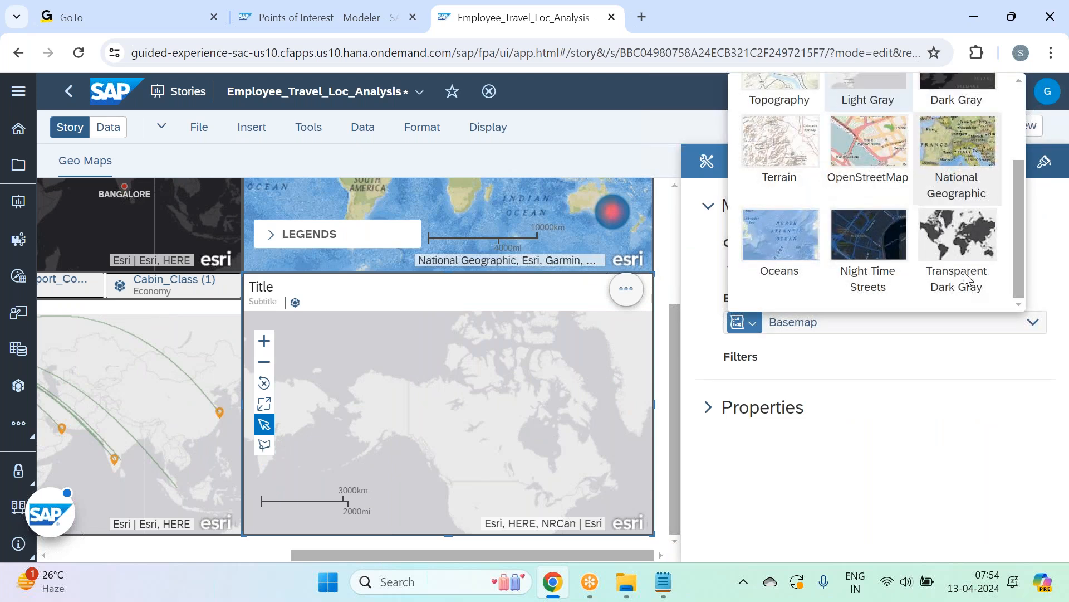
pyautogui.click(971, 252)
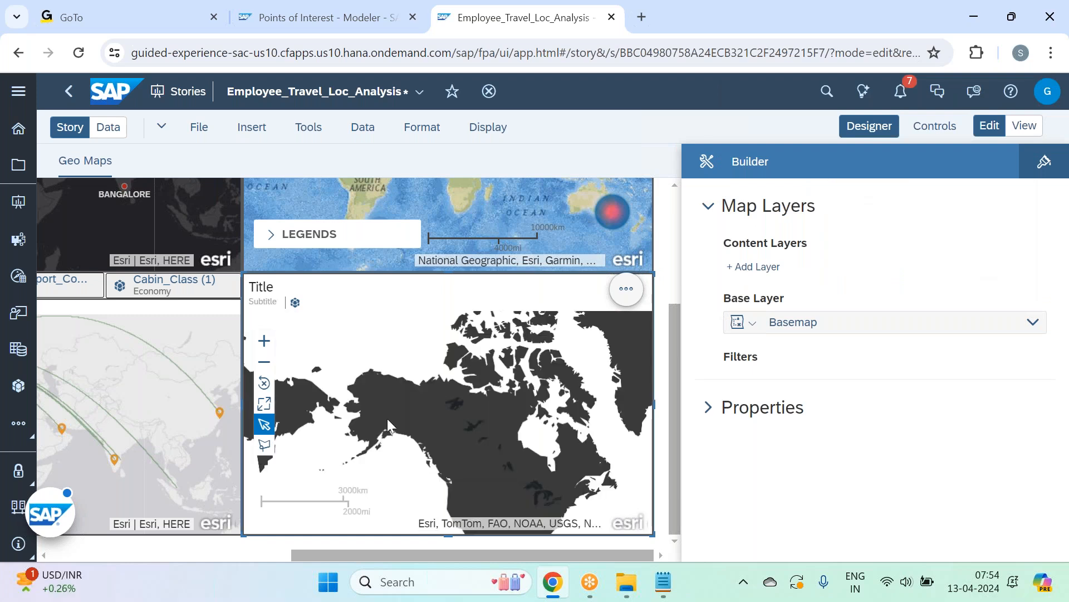
# Step: Add a content layer to the new geo map and set its layer type to Choropleth / Drill Layer
pyautogui.moveTo(387, 555); pyautogui.dragTo(133, 551)
pyautogui.scroll(3, 268, 412)
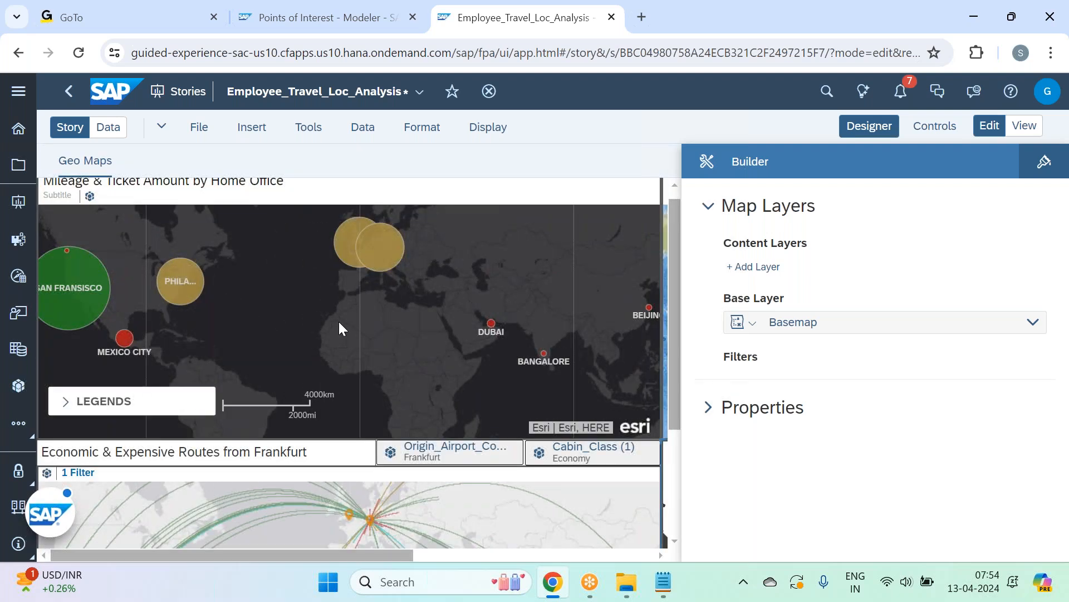
pyautogui.scroll(-2, 339, 322)
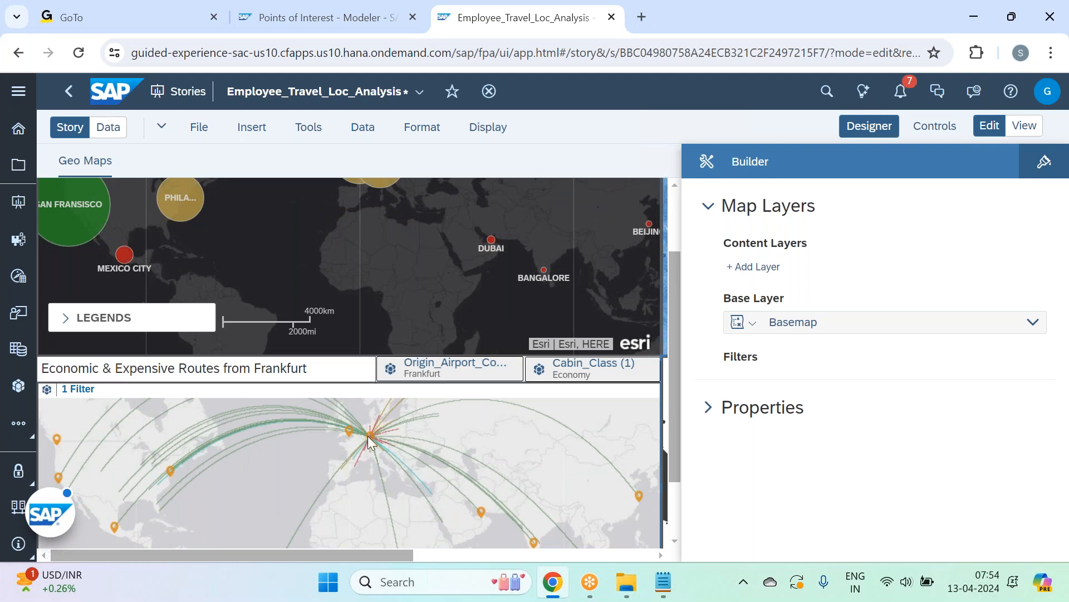
pyautogui.moveTo(378, 555); pyautogui.dragTo(635, 551)
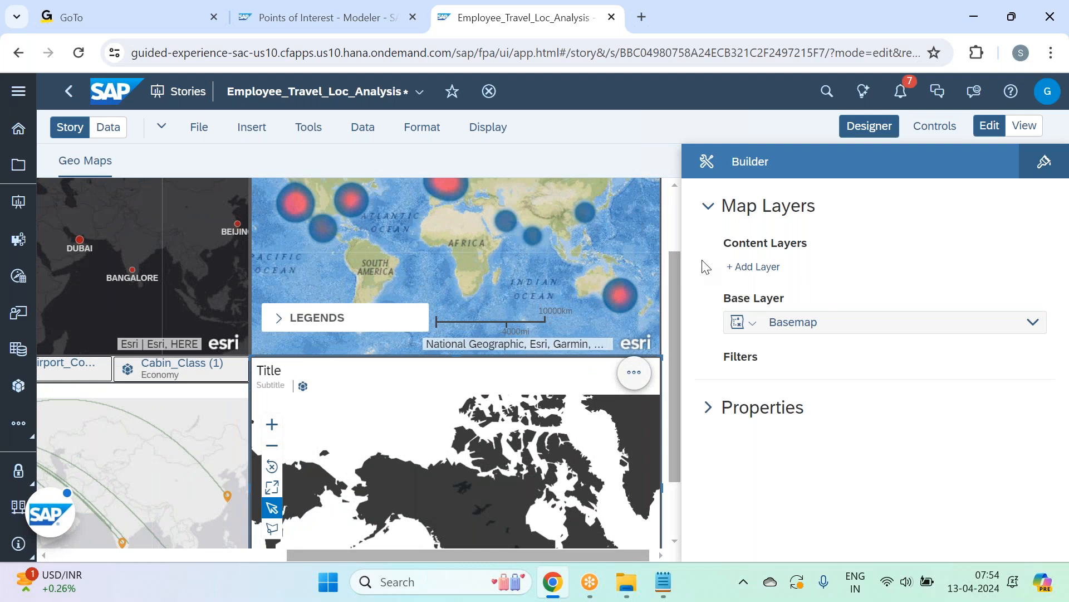
pyautogui.click(768, 268)
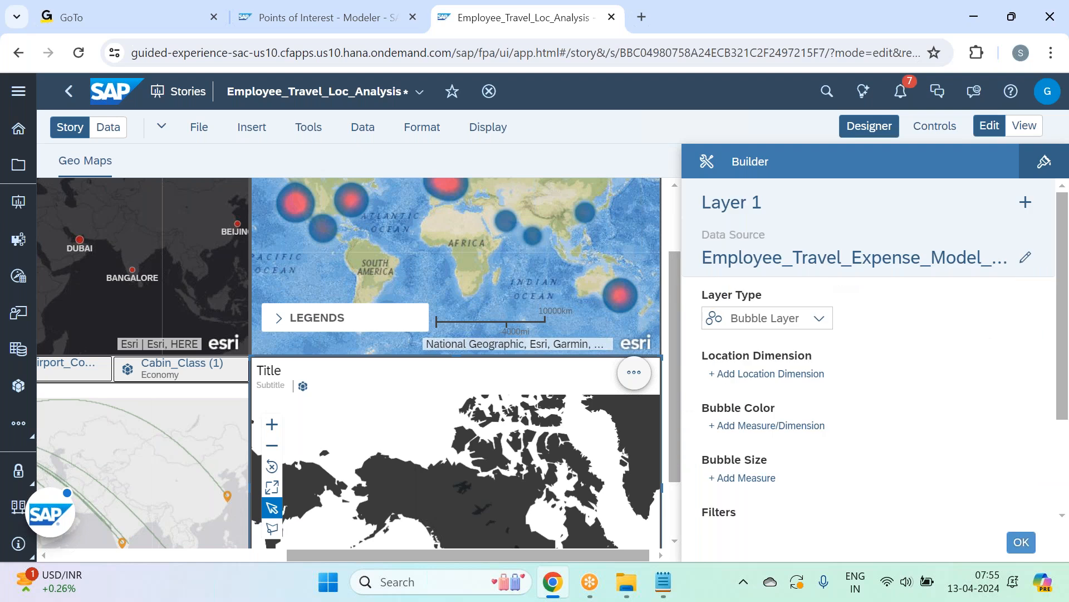
pyautogui.click(818, 318)
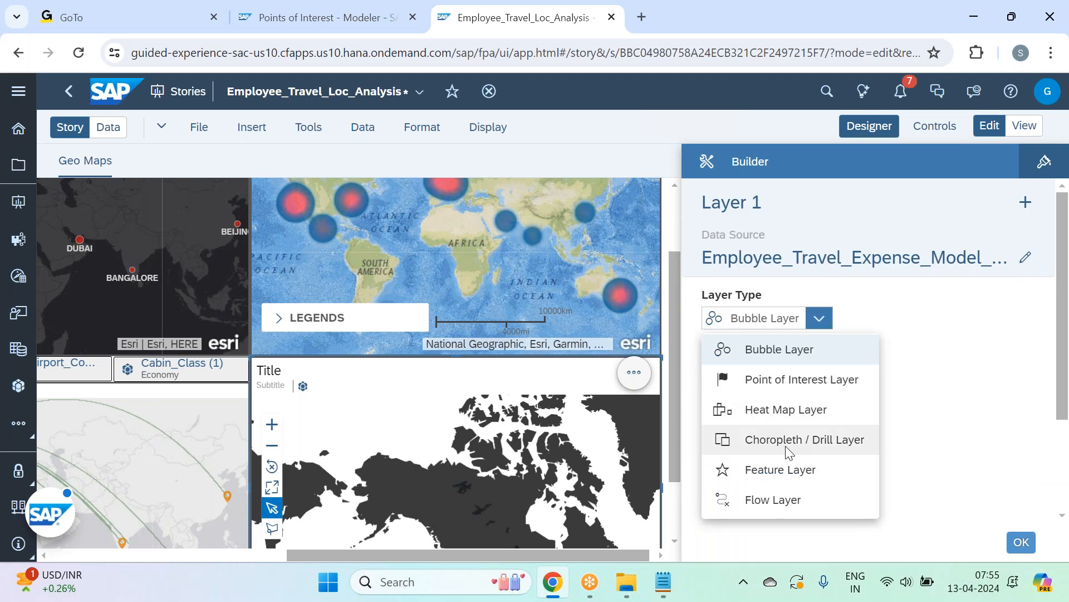
pyautogui.click(794, 449)
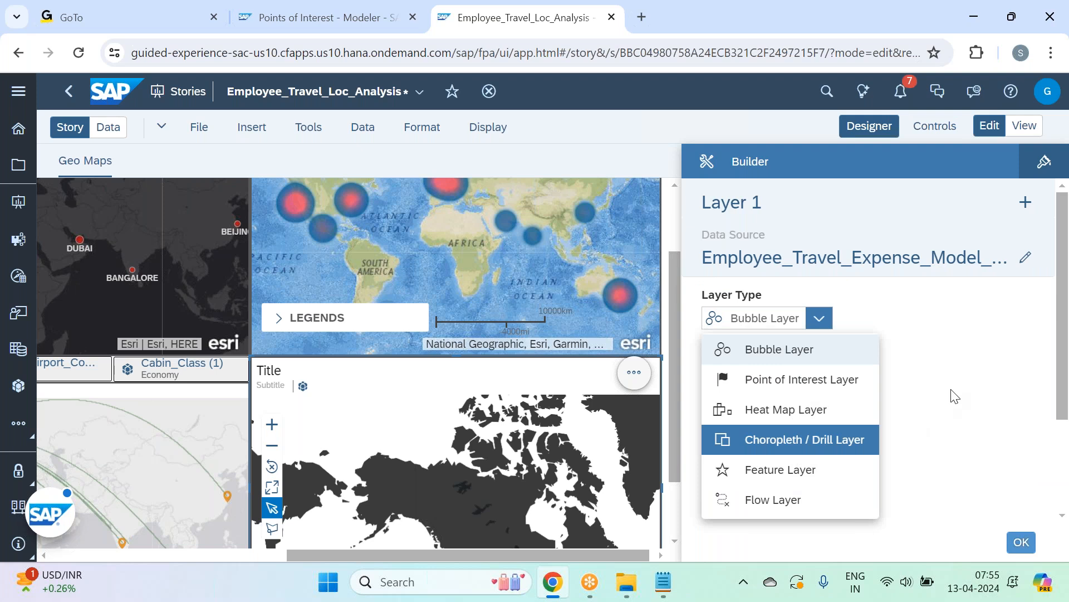
# Step: Rename the layer as "Layer 1:choropleth"
pyautogui.click(810, 205)
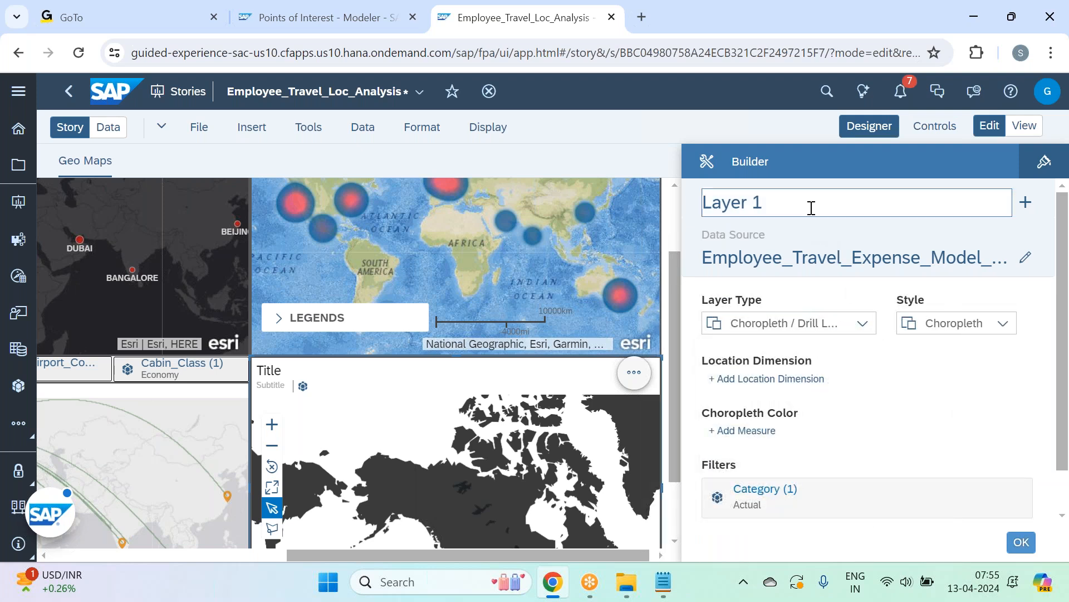
pyautogui.click(814, 200)
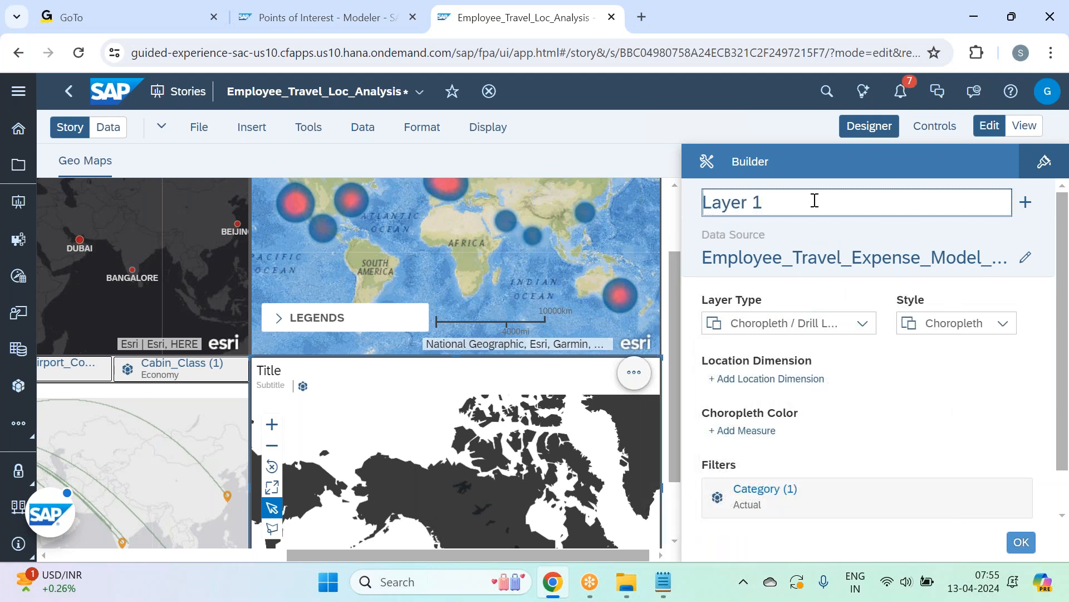
pyautogui.write(':choropleth')
pyautogui.press('Return')
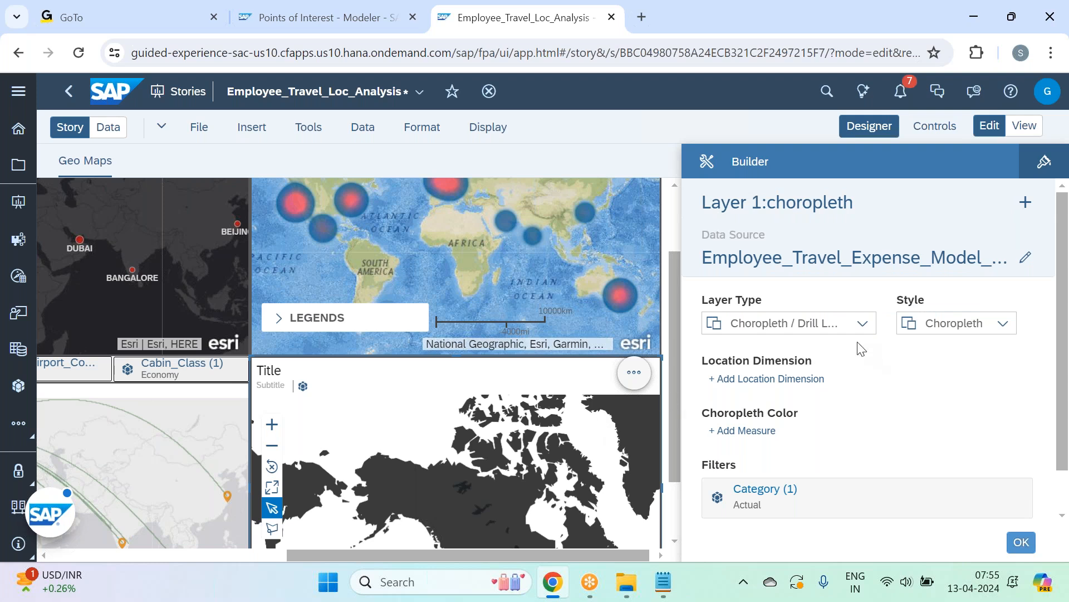
# Step: Set the choropleth layer's location dimension to Geo_Country (Country)
pyautogui.scroll(-1, 847, 349)
pyautogui.click(783, 344)
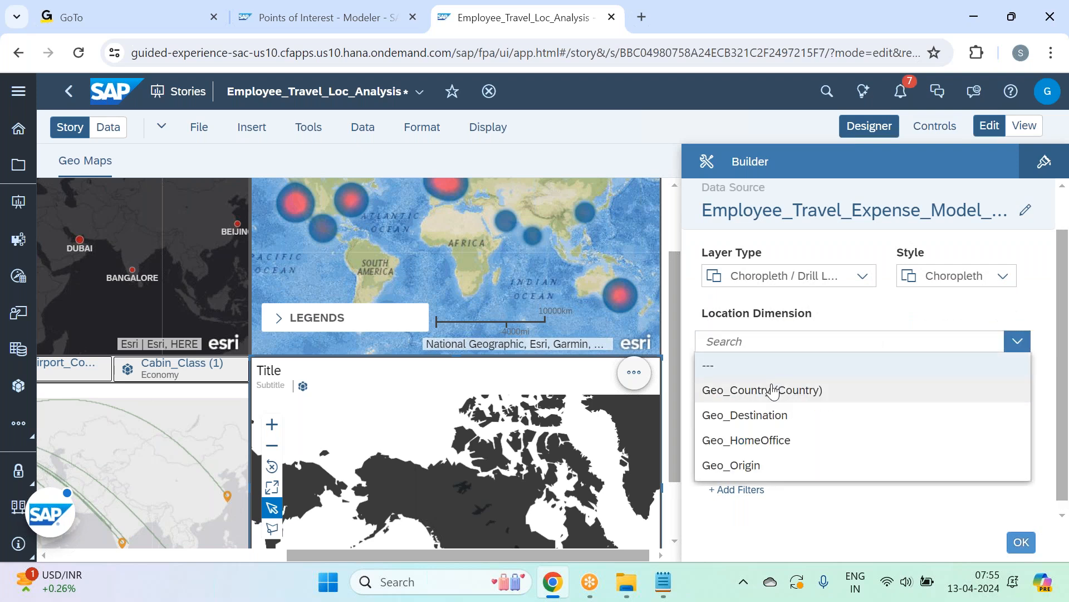
pyautogui.click(773, 390)
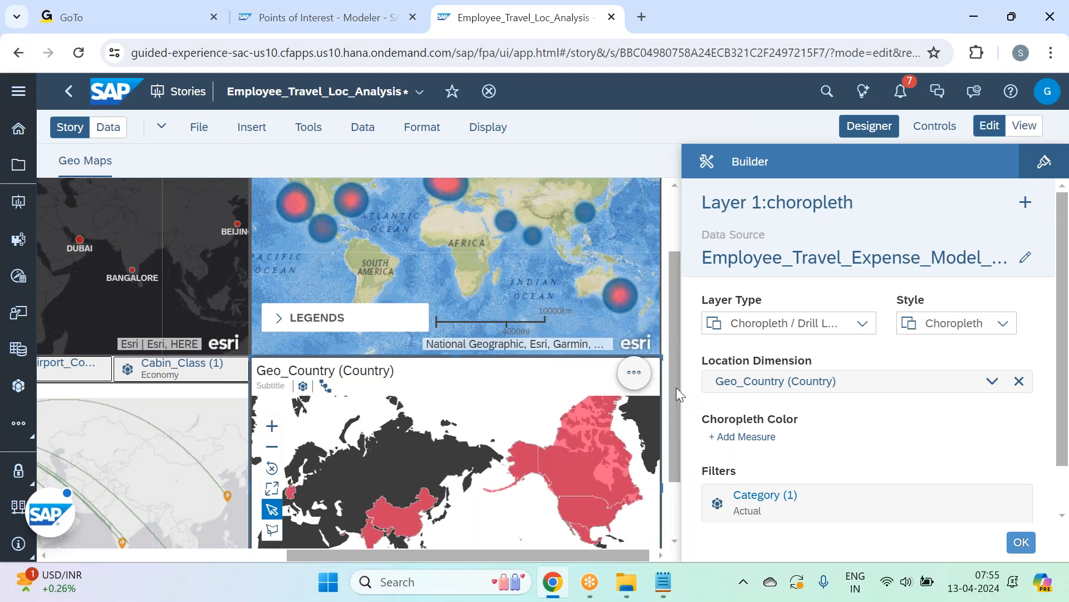
pyautogui.scroll(-2, 670, 412)
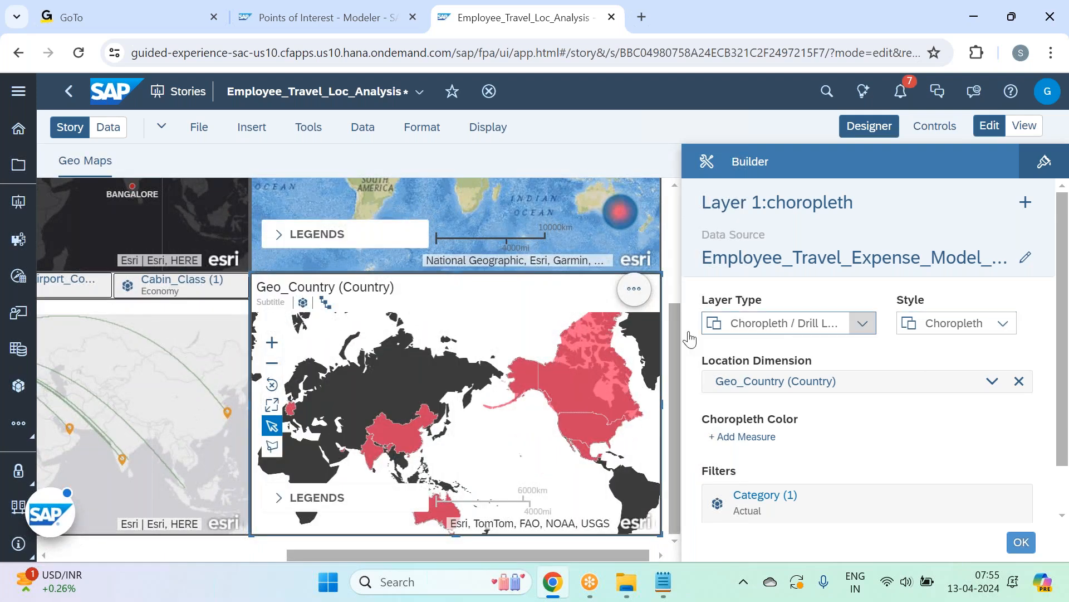
# Step: Try the Bubble style on the choropleth layer and switch the style back to Choropleth
pyautogui.click(1003, 323)
pyautogui.click(940, 384)
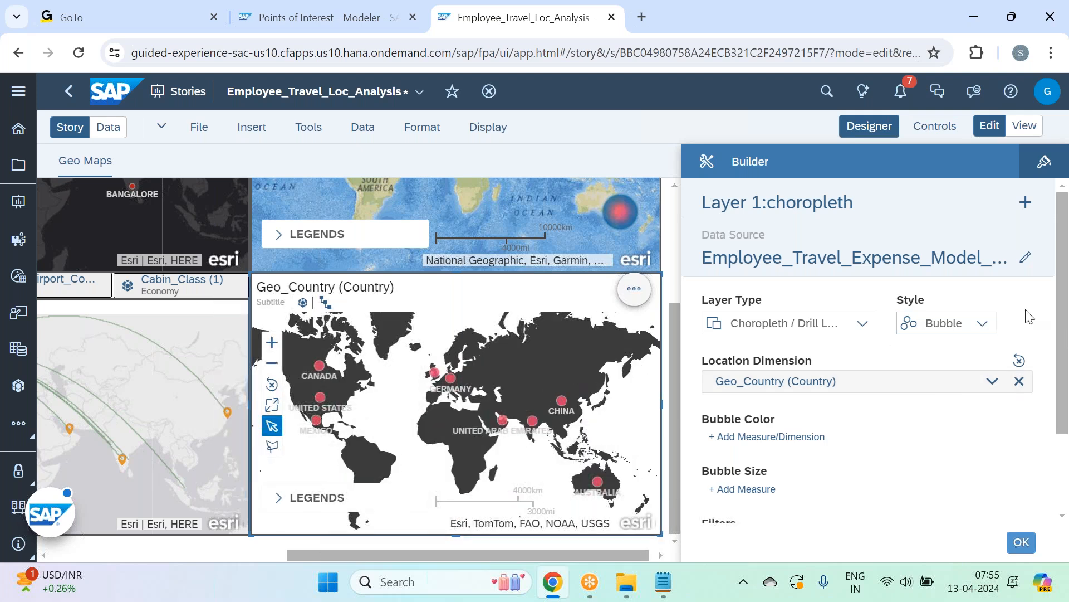
pyautogui.click(986, 322)
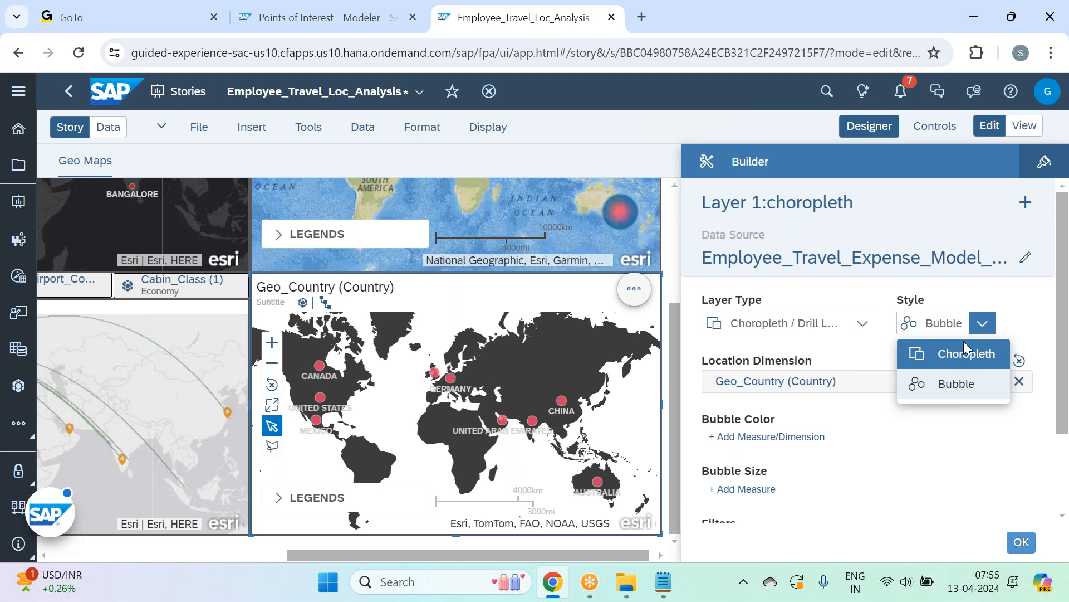
pyautogui.click(957, 355)
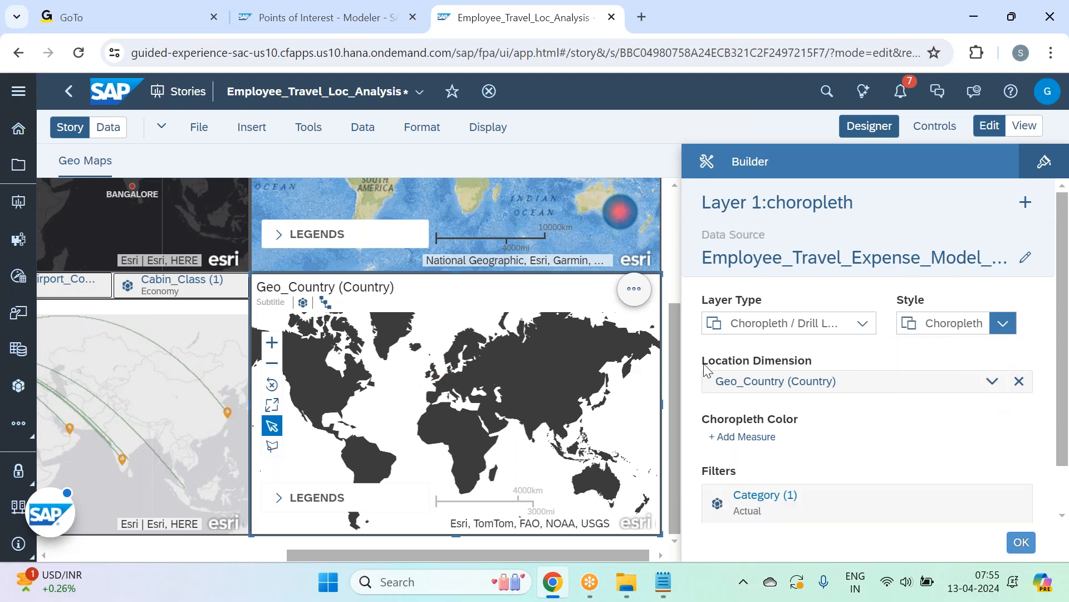
# Step: Create a new calculation for the Choropleth Color measure and set its type to Aggregation
pyautogui.click(759, 444)
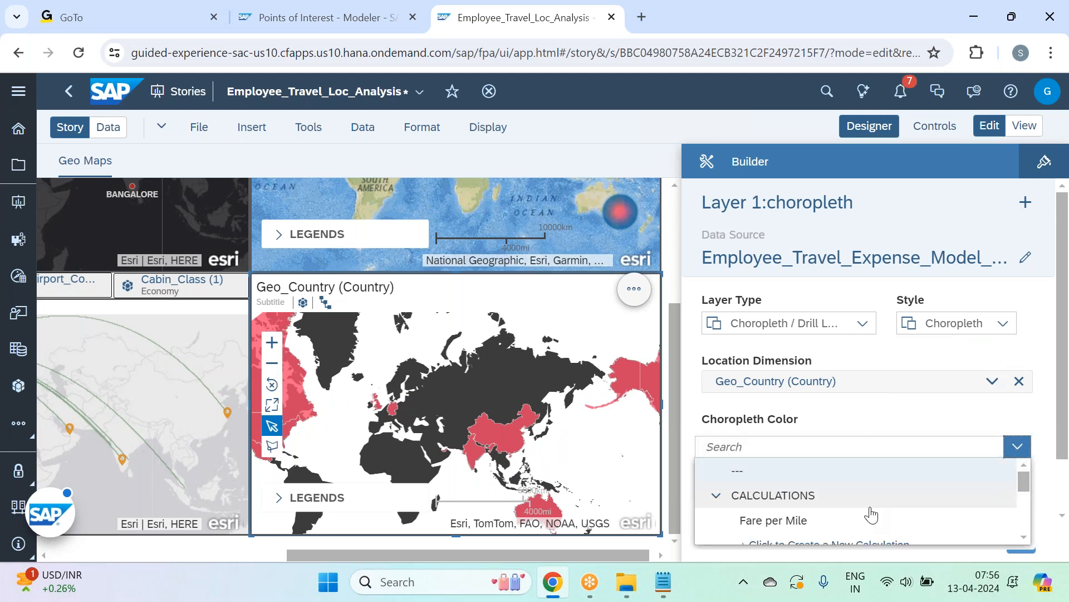
pyautogui.scroll(-5, 872, 515)
pyautogui.scroll(5, 872, 515)
pyautogui.scroll(-2, 868, 512)
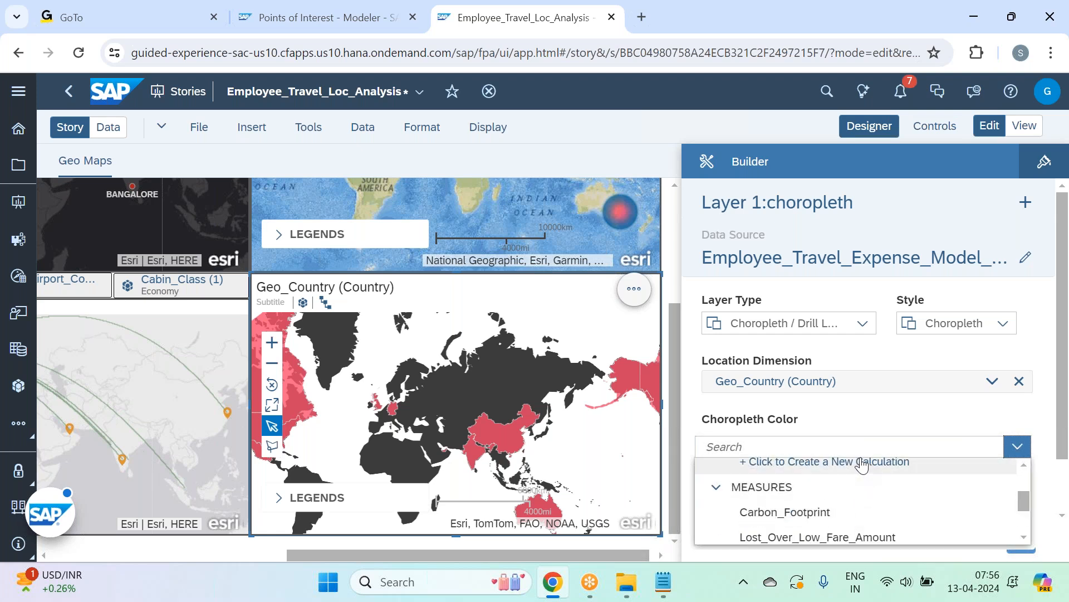
pyautogui.click(863, 462)
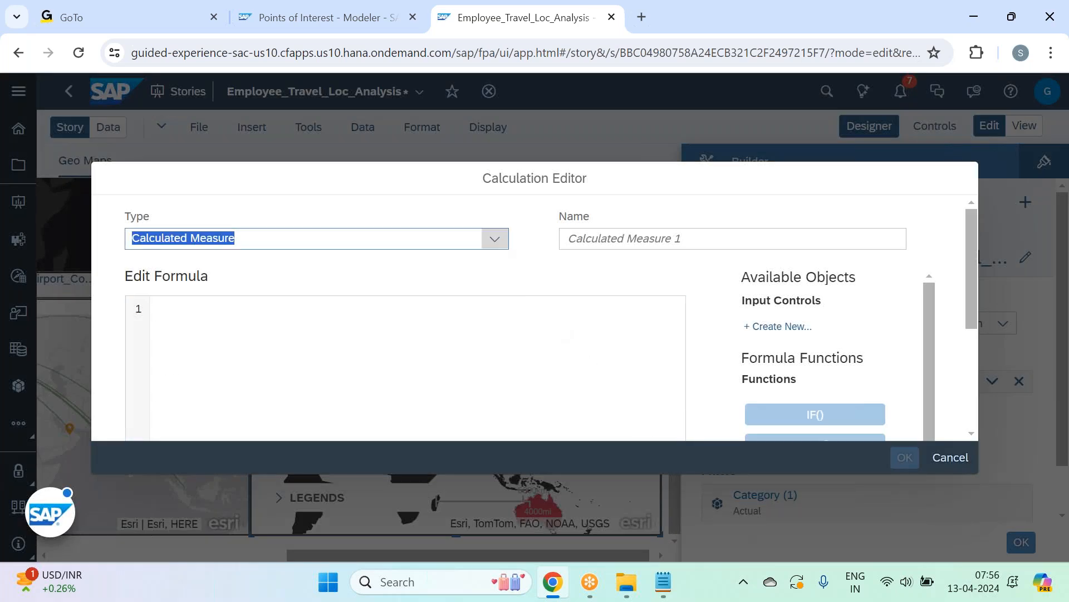
pyautogui.click(493, 240)
pyautogui.click(419, 348)
# Step: Name the aggregation "Travel count" and set its operation to COUNT DIMENSIONS
pyautogui.click(650, 240)
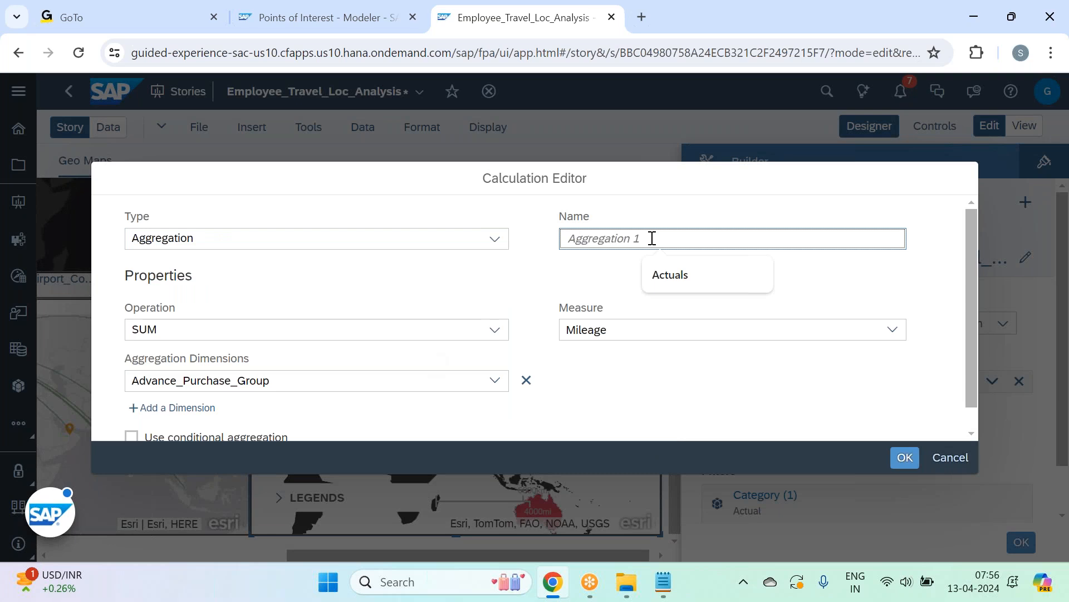
pyautogui.write('Travel count')
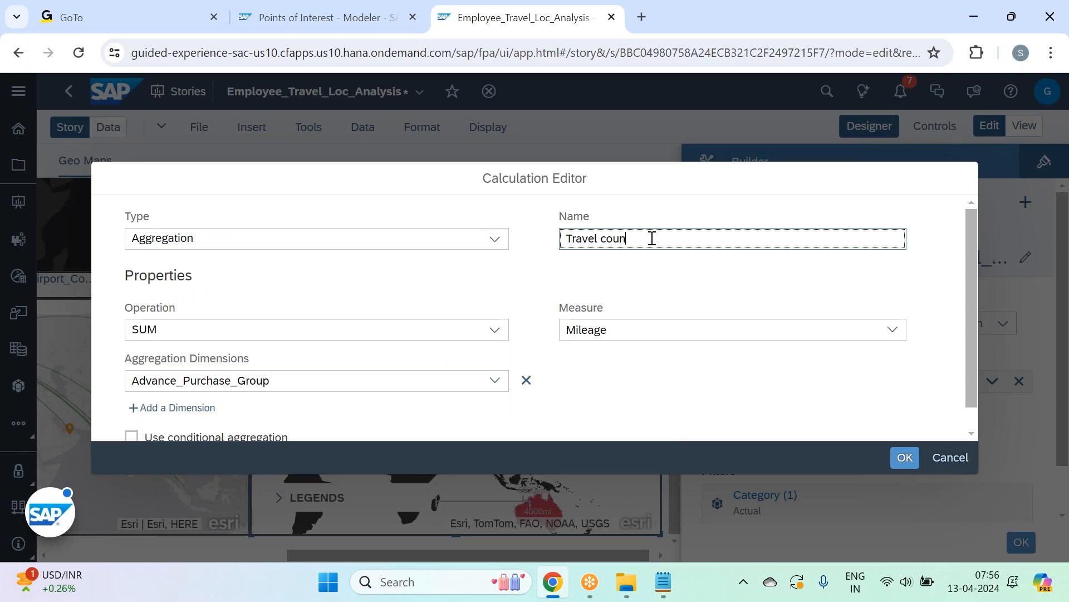
pyautogui.click(493, 331)
pyautogui.click(374, 410)
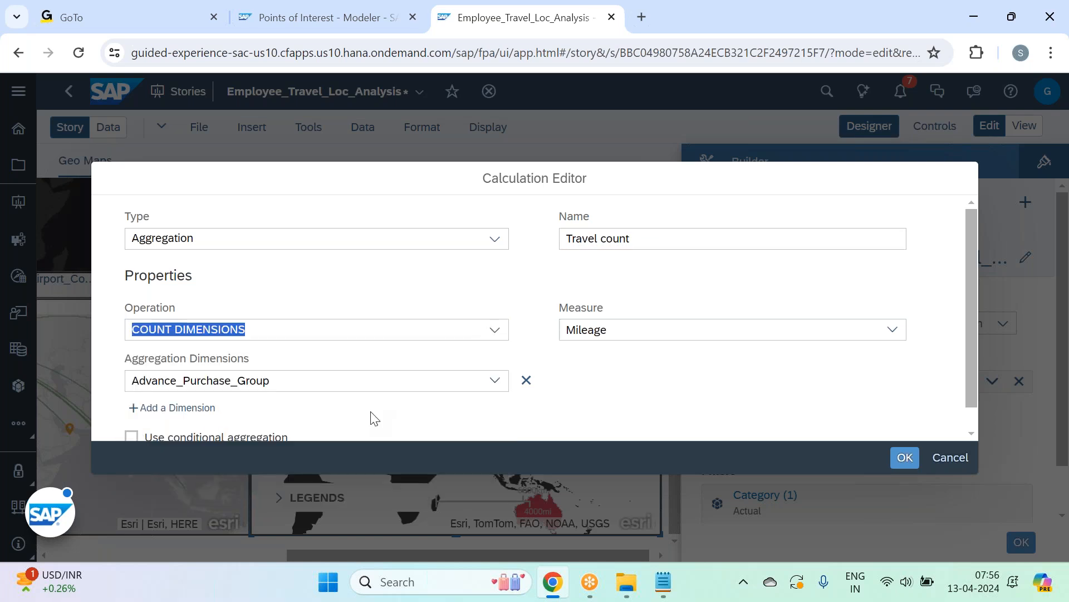
# Step: Switch to File Explorer and open the Concur_Travel_V3 workbook from the Data Files folder in SAC_Files
pyautogui.click(639, 592)
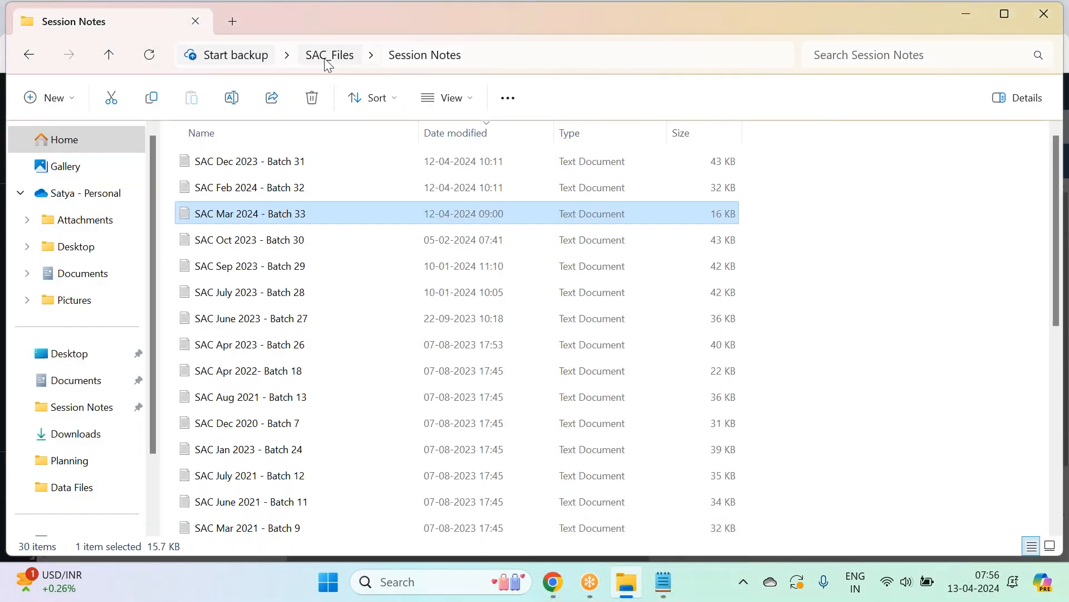
pyautogui.click(325, 59)
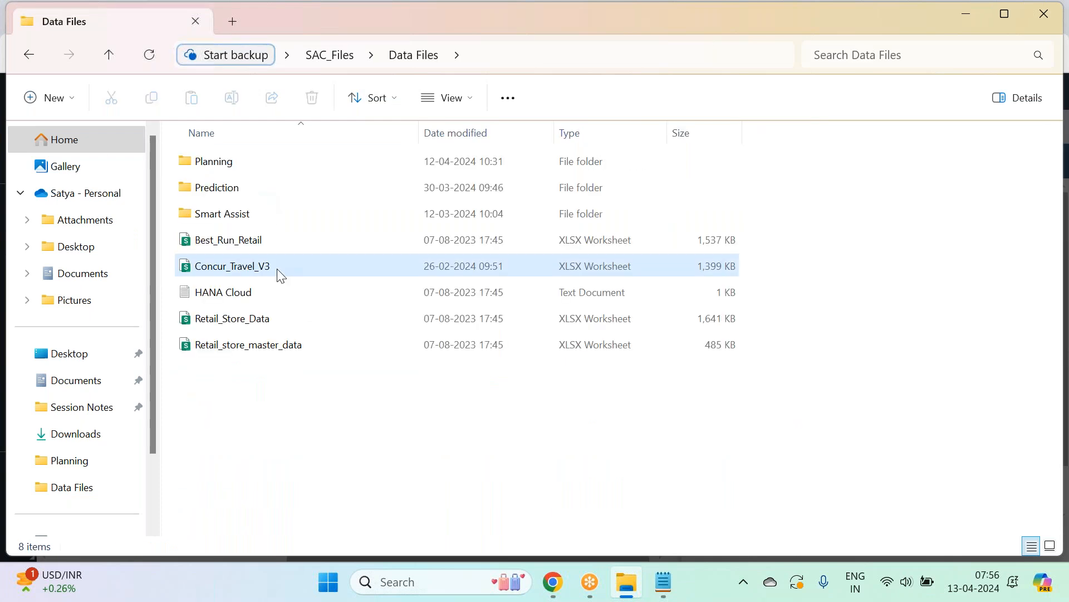
pyautogui.doubleClick(277, 269)
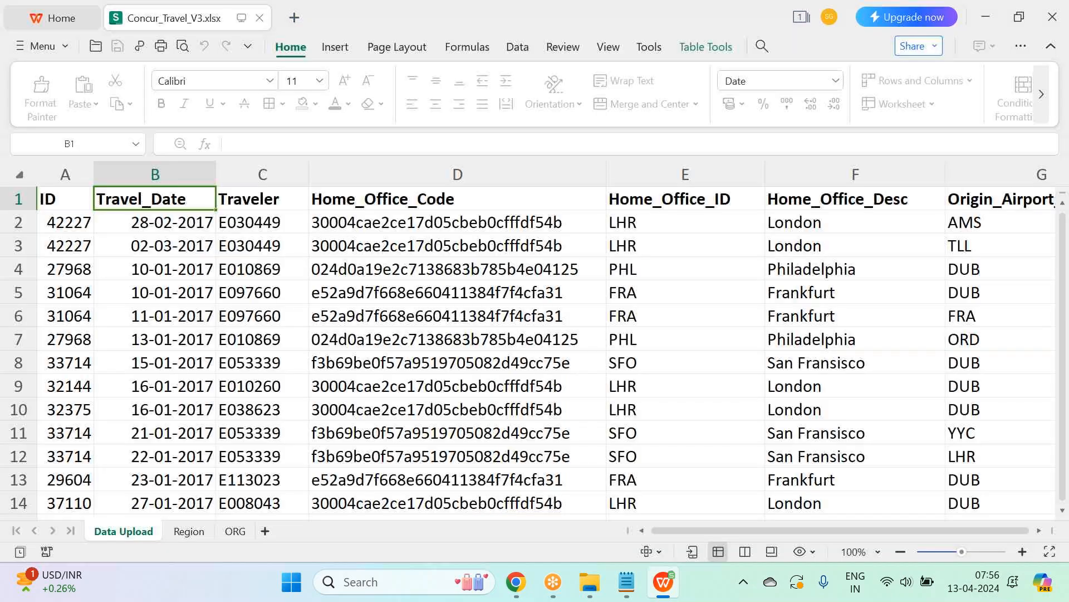
# Step: Turn on AutoFilter for the header row of the Data Upload sheet
pyautogui.click(20, 198)
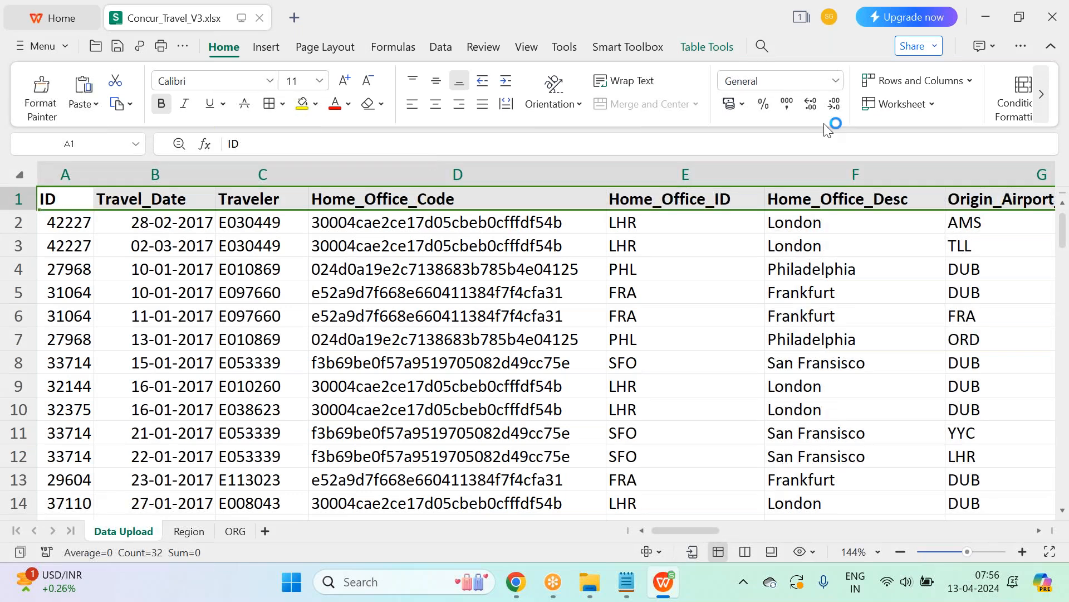
pyautogui.click(1041, 94)
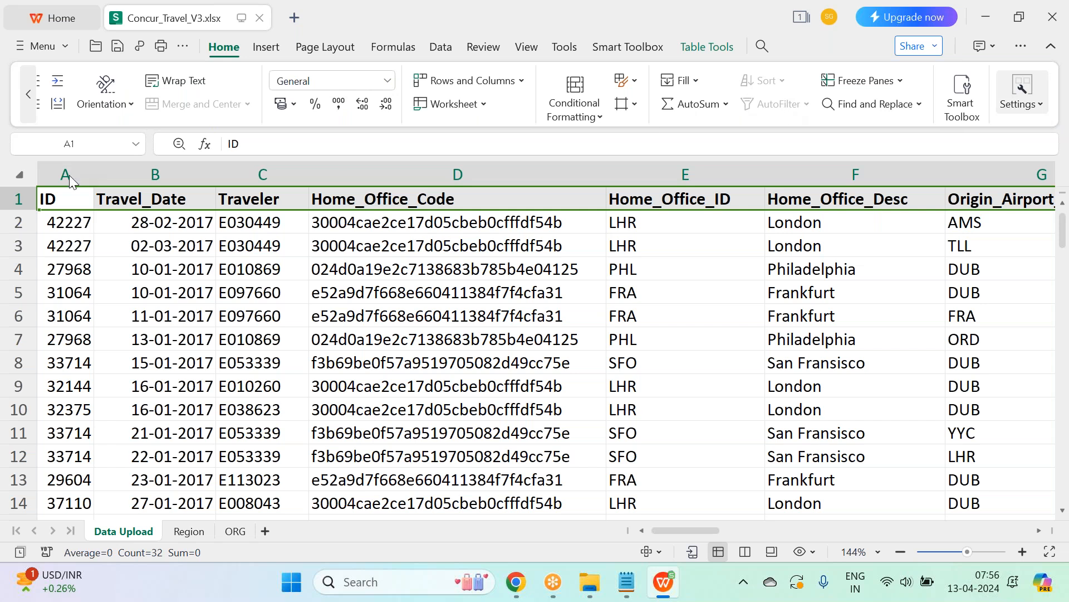
pyautogui.click(66, 176)
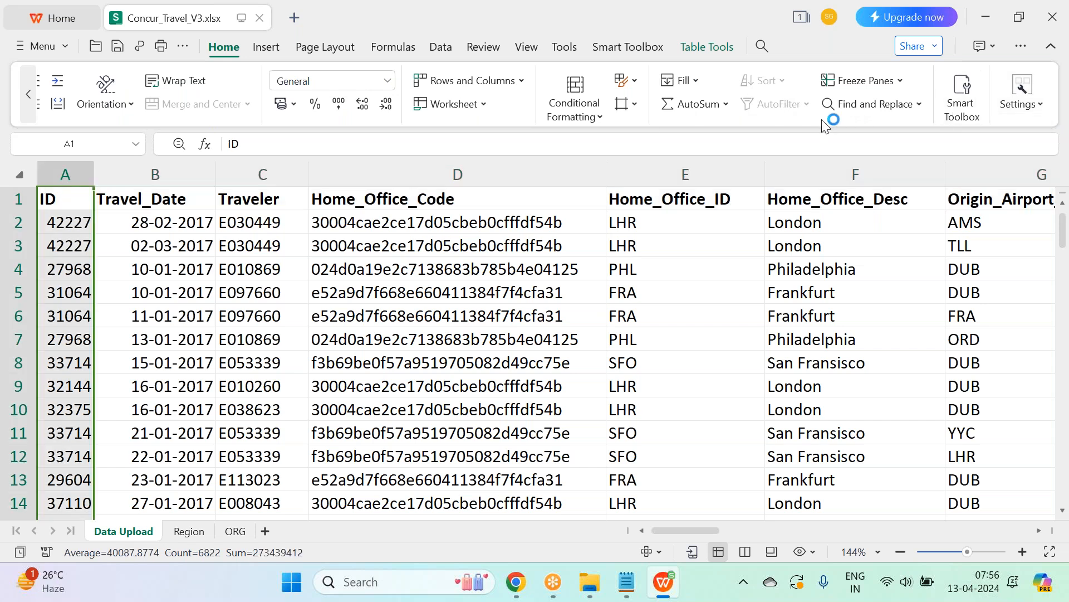
pyautogui.click(81, 201)
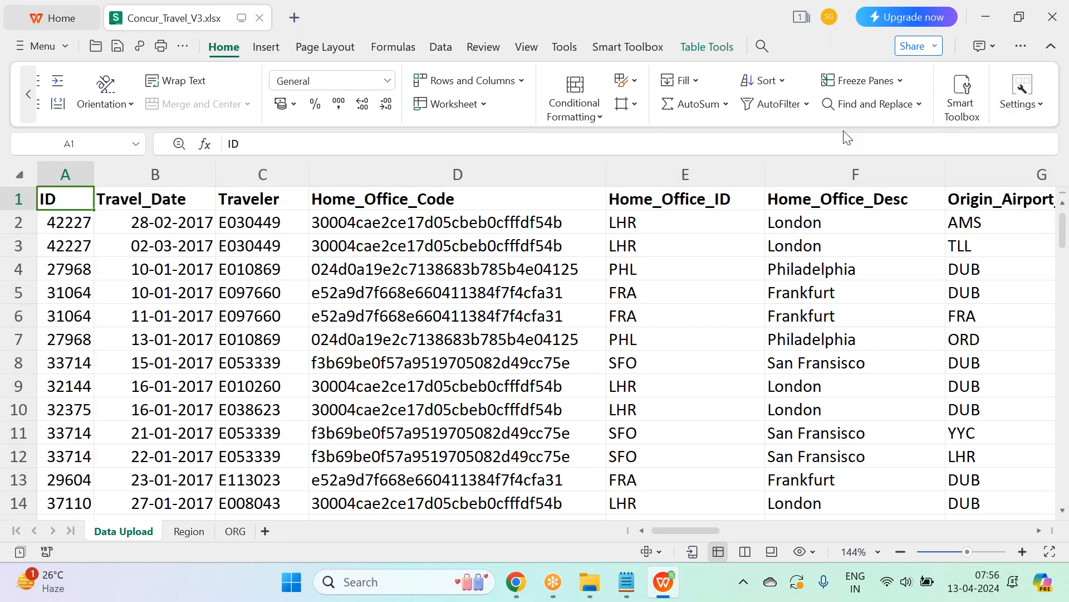
pyautogui.click(766, 105)
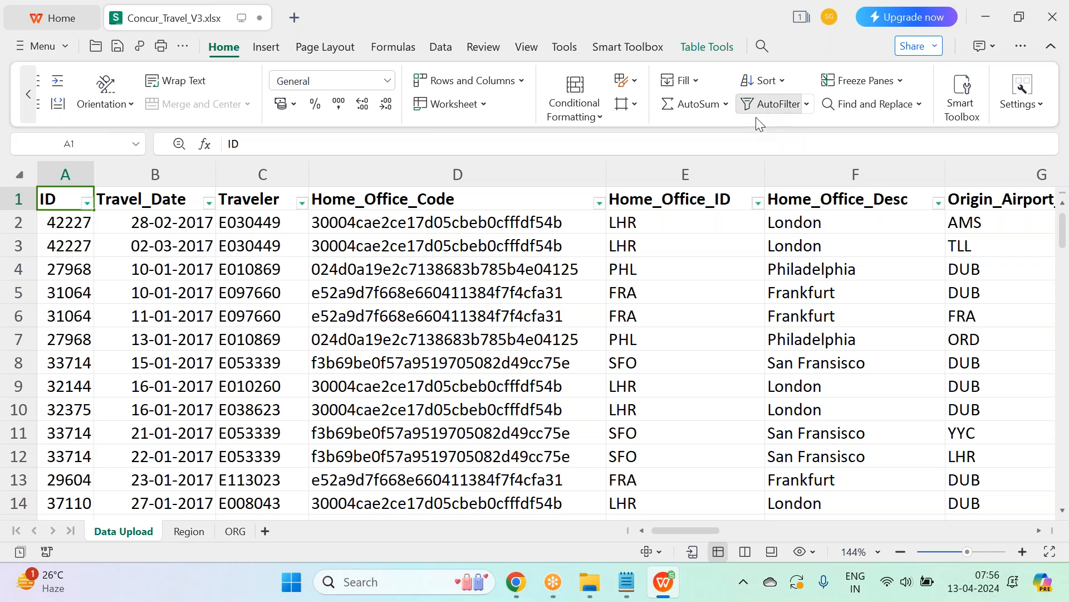
# Step: Filter the ID column to show only the records with travel ID 4612
pyautogui.click(88, 203)
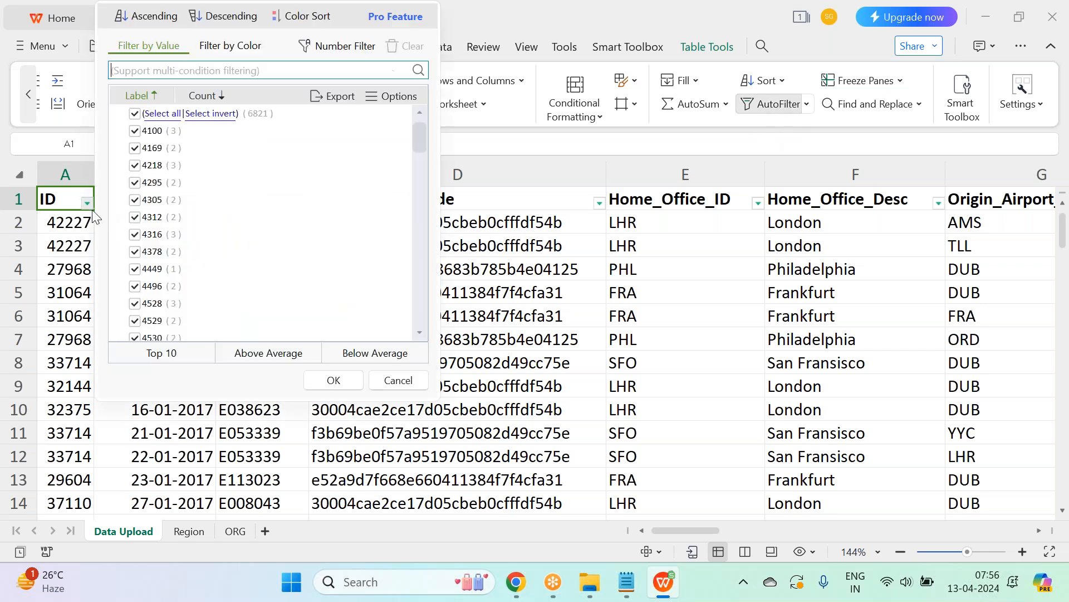
pyautogui.click(136, 113)
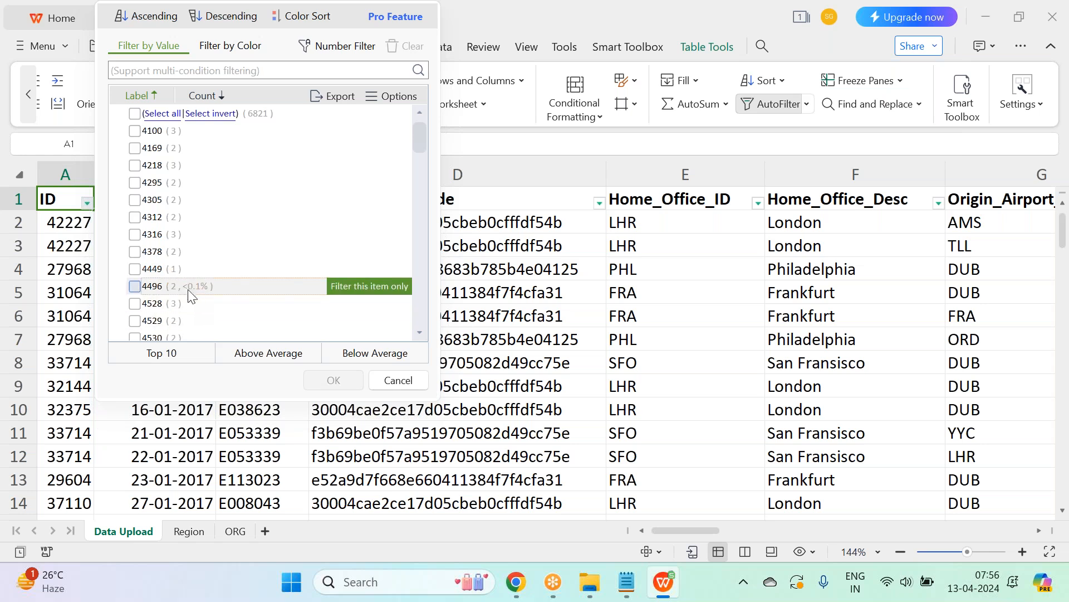
pyautogui.scroll(-1, 198, 283)
pyautogui.scroll(-1, 198, 283)
pyautogui.click(166, 290)
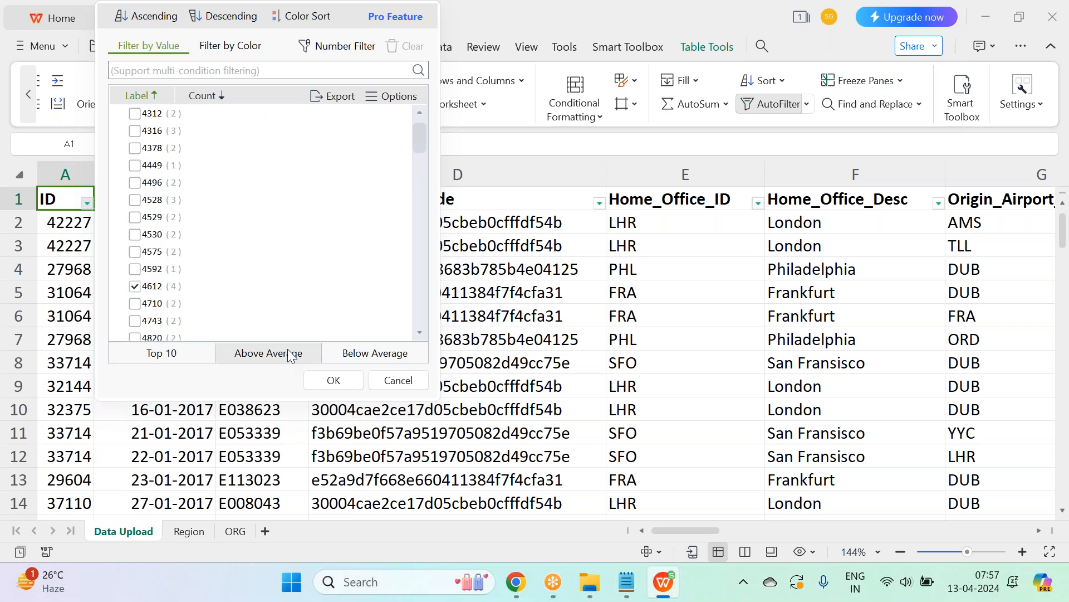
pyautogui.click(333, 380)
# Step: Examine the filtered records across the ID, Travel_Date, Traveler and Home_Office_Code columns
pyautogui.click(258, 329)
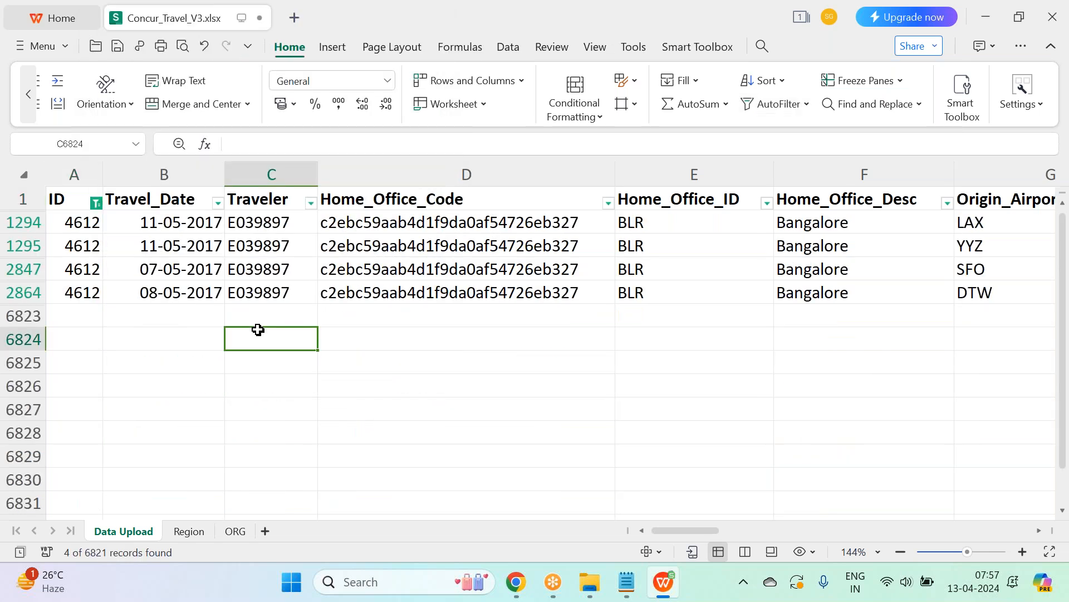
pyautogui.moveTo(86, 222); pyautogui.dragTo(443, 283)
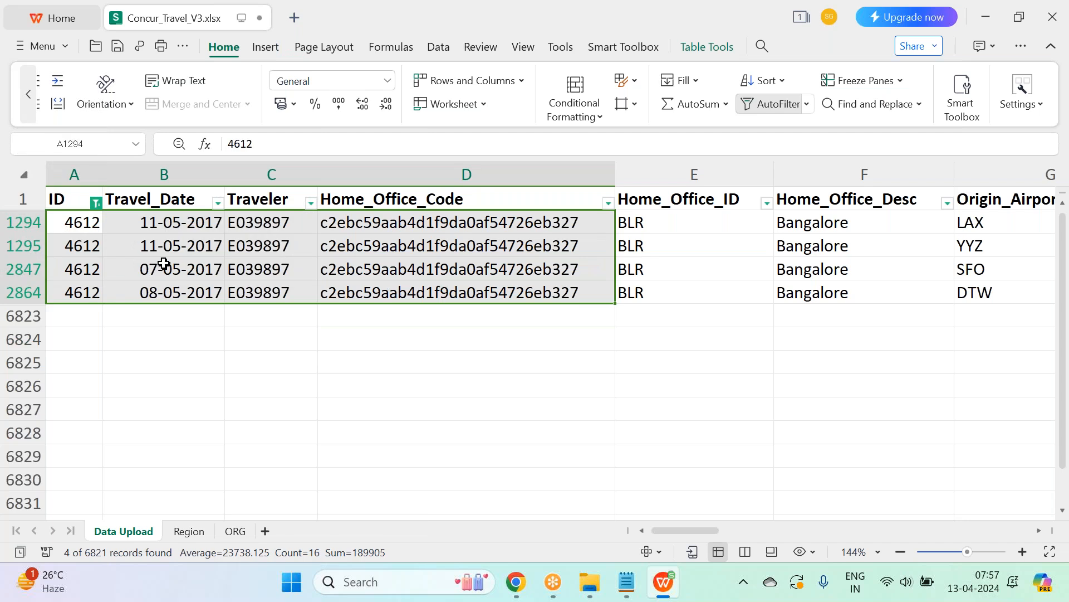
pyautogui.click(98, 229)
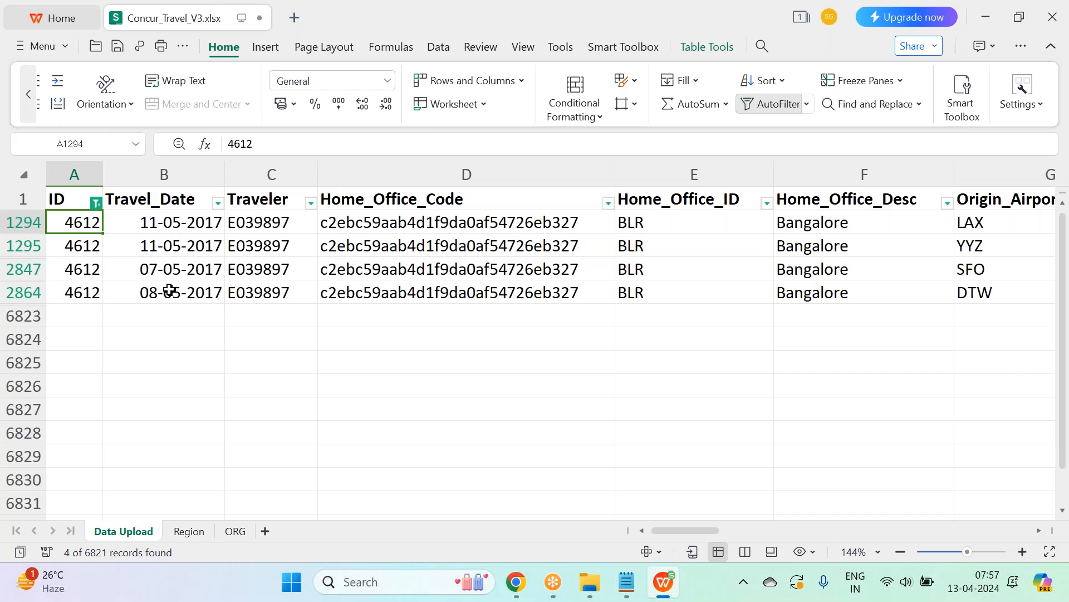
# Step: Compare the travel dates, traveler, home office code and home office ID across the four filtered trip records
pyautogui.click(156, 268)
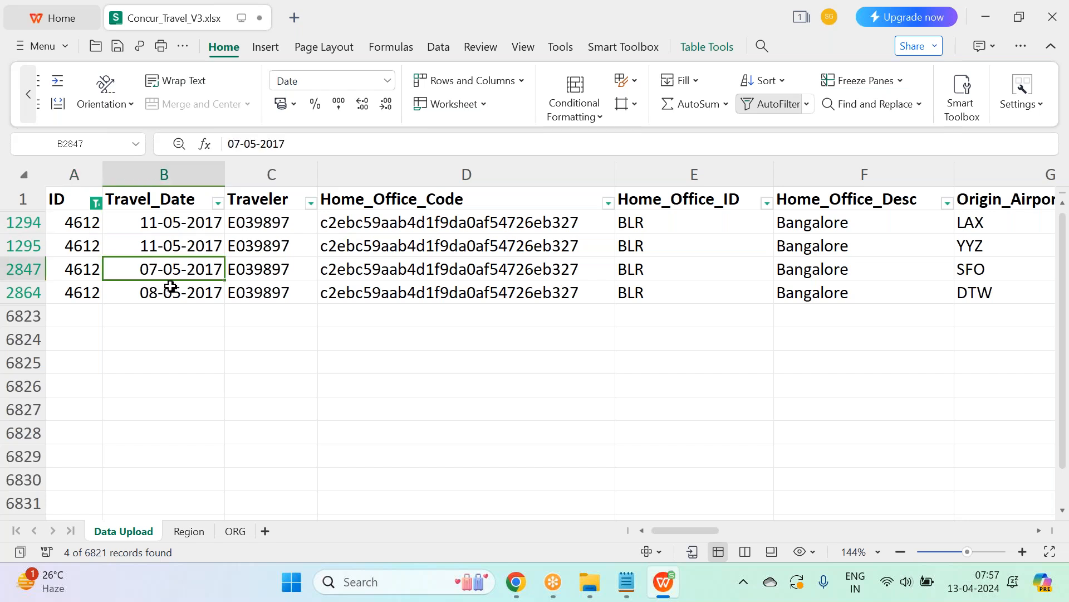
pyautogui.click(190, 297)
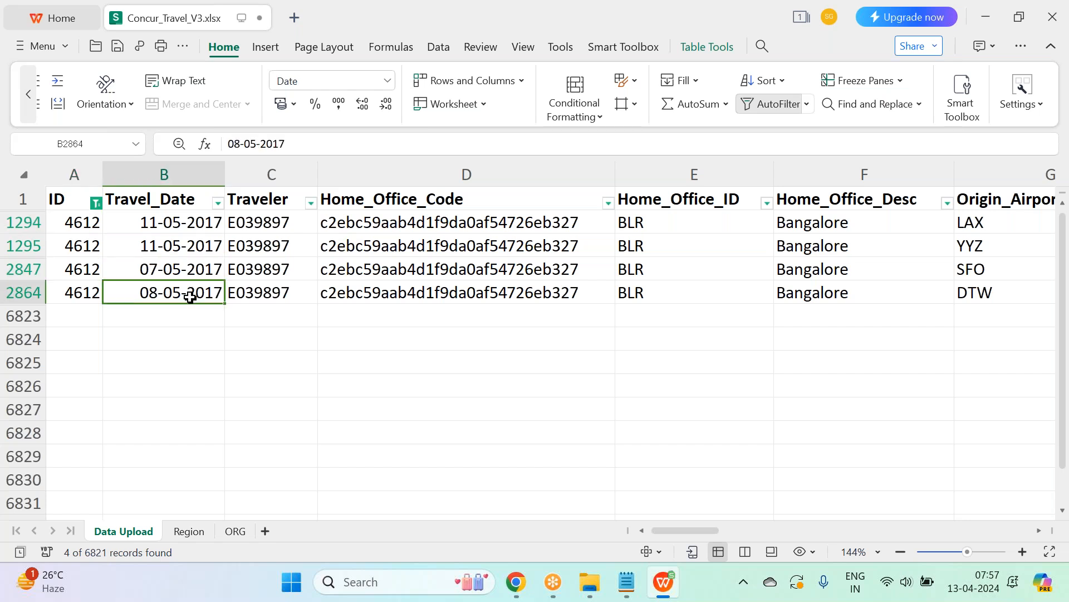
pyautogui.click(190, 246)
pyautogui.click(191, 220)
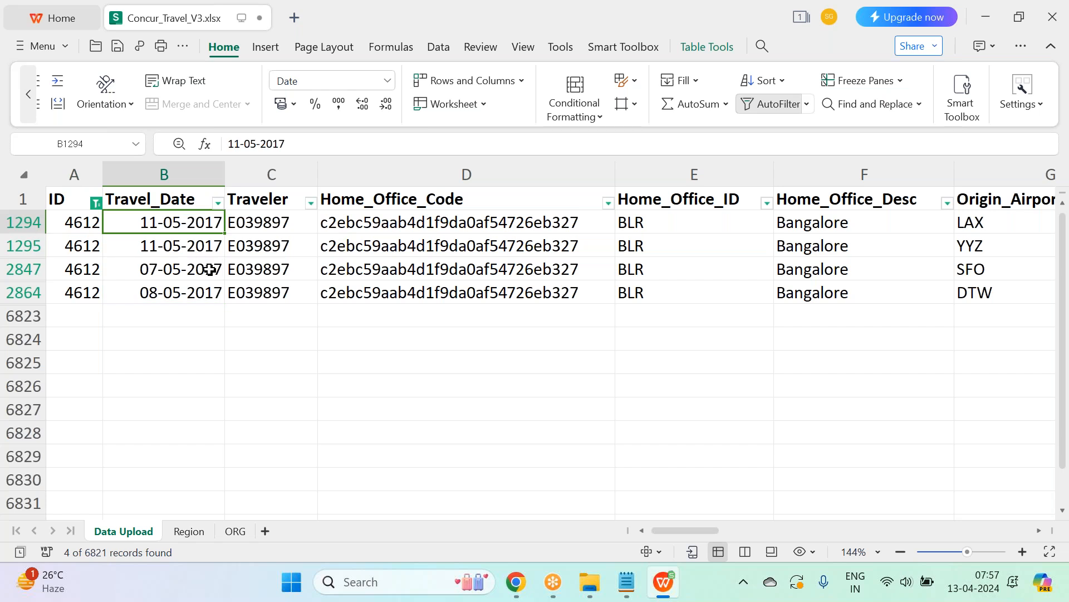
pyautogui.moveTo(299, 222); pyautogui.dragTo(295, 292)
pyautogui.click(489, 270)
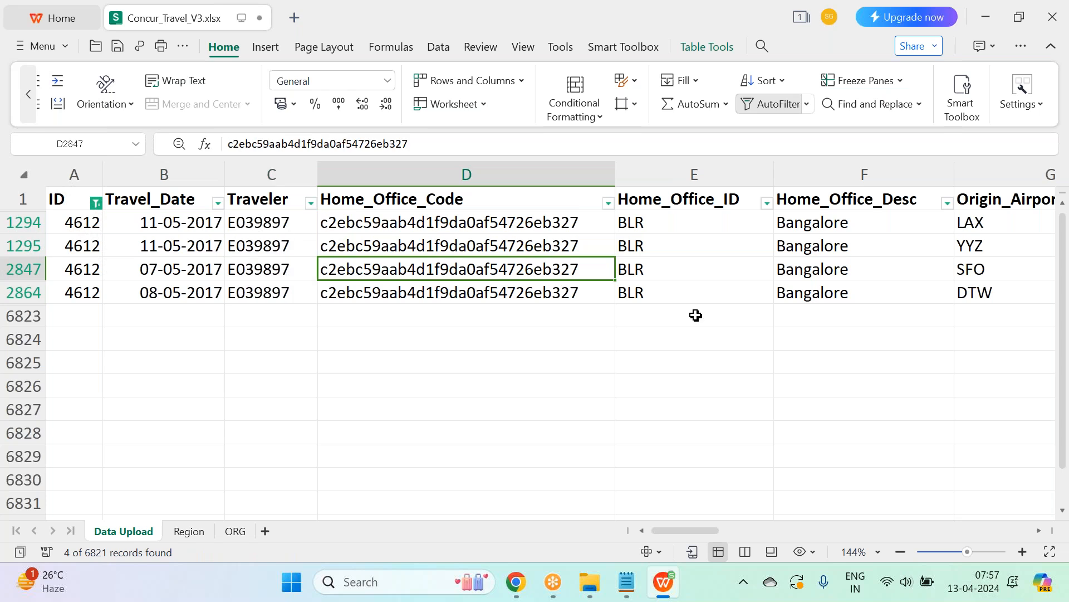
pyautogui.click(723, 298)
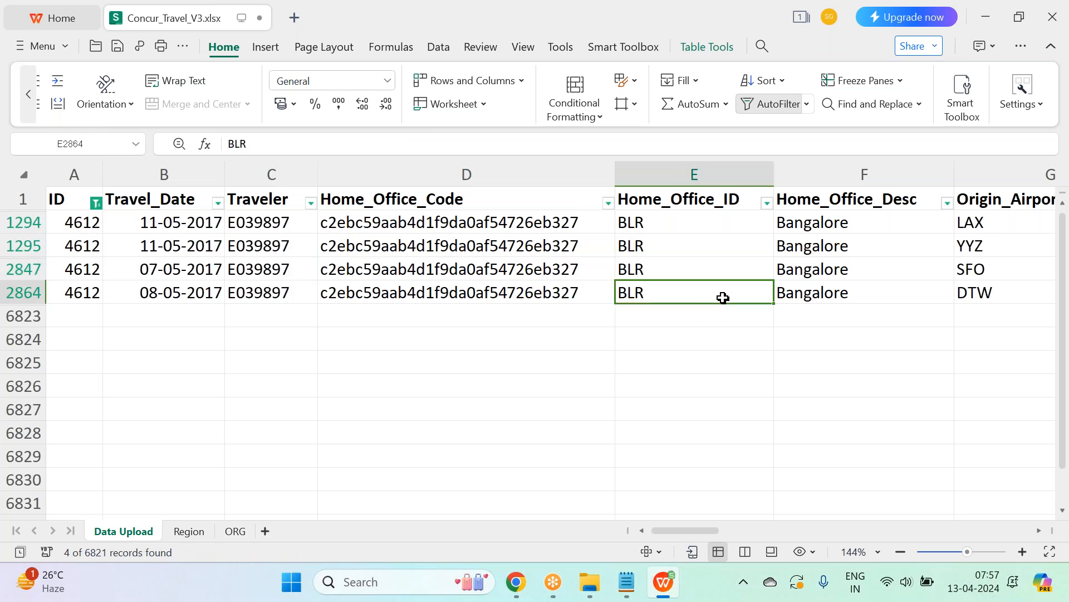
# Step: Review the filtered records' airport codes and coordinates, and compare their routes in the City_Pair_Names column
pyautogui.press('Right')
pyautogui.press('Right')
pyautogui.press('Right')
pyautogui.press('Right')
pyautogui.press('Right')
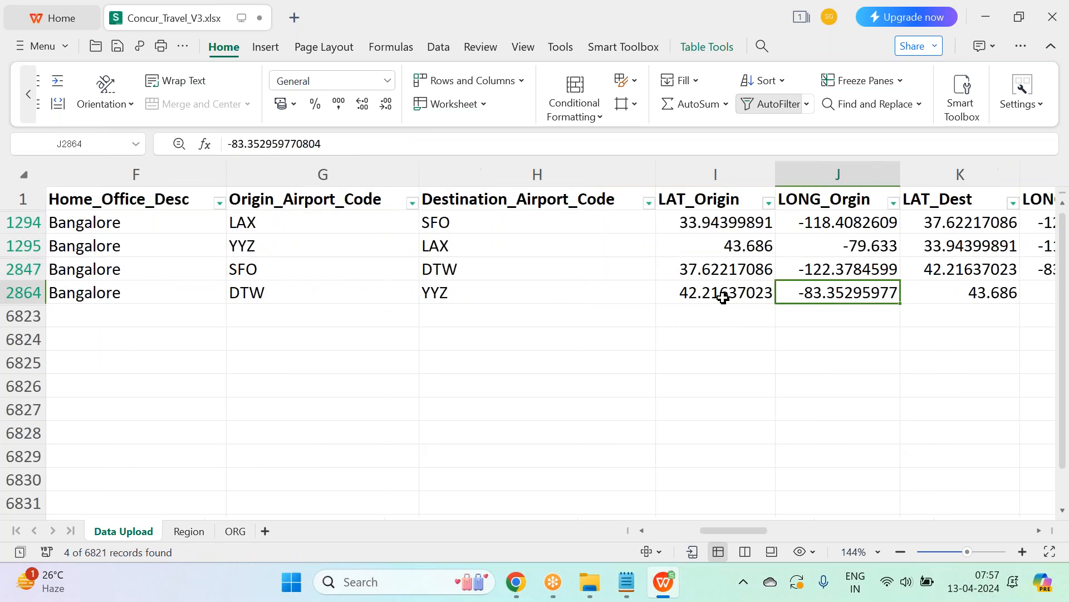
pyautogui.press('Right')
pyautogui.press('Right')
pyautogui.press('Right')
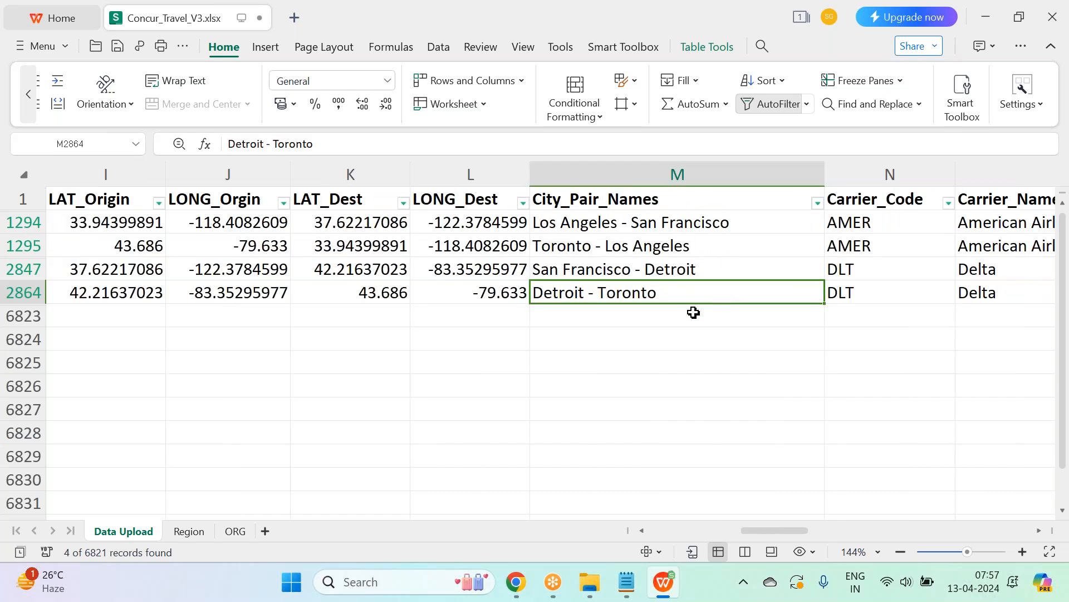
pyautogui.moveTo(767, 528); pyautogui.dragTo(795, 529)
pyautogui.click(580, 267)
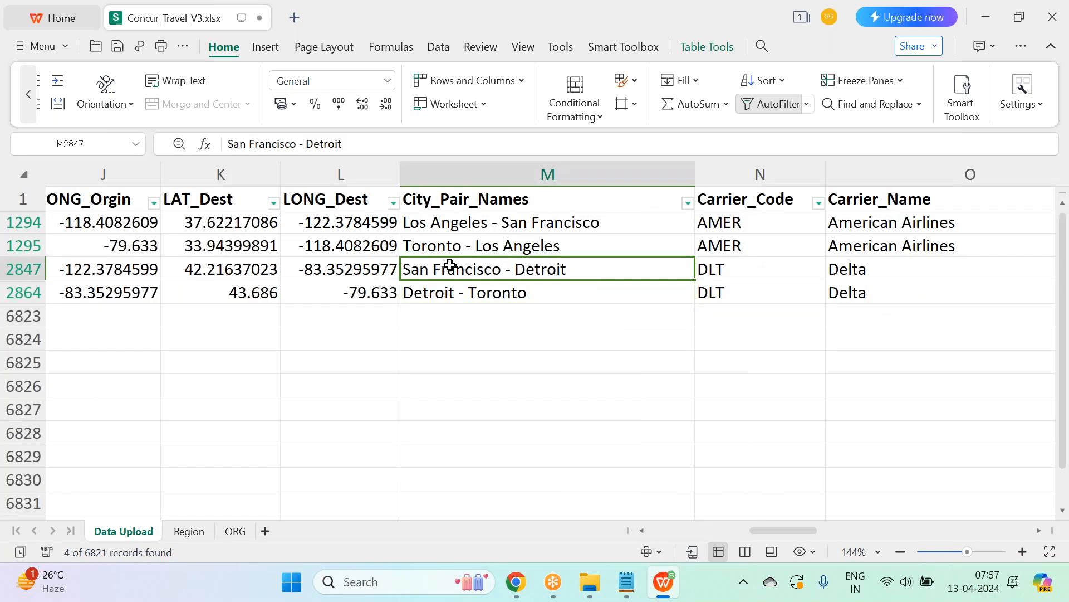
pyautogui.moveTo(471, 276); pyautogui.dragTo(503, 295)
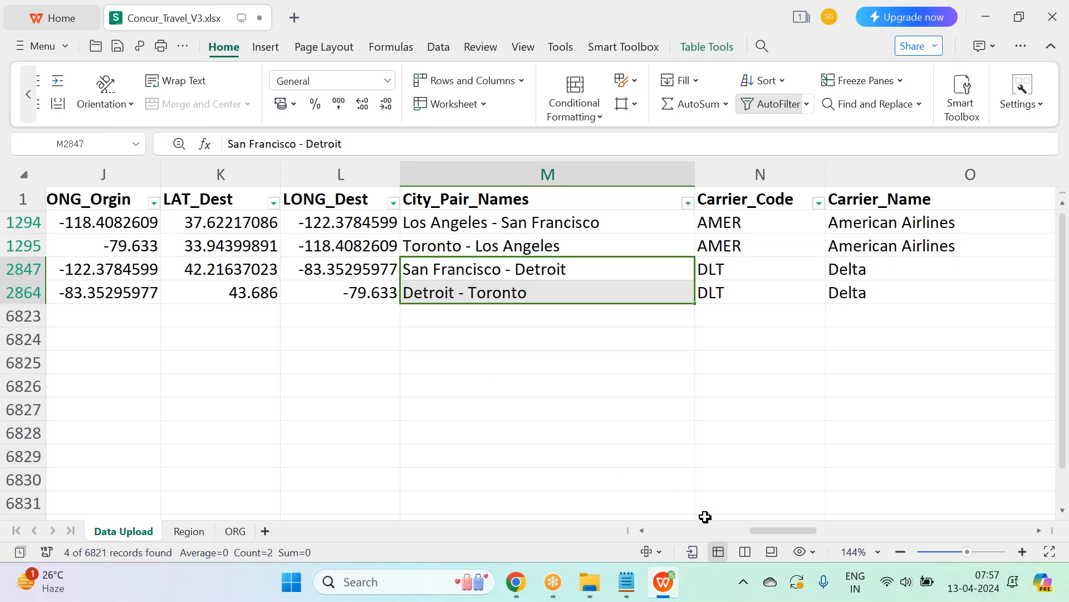
pyautogui.moveTo(768, 532)
pyautogui.mouseDown()
pyautogui.moveTo(627, 526)
pyautogui.moveTo(765, 519)
pyautogui.mouseUp()
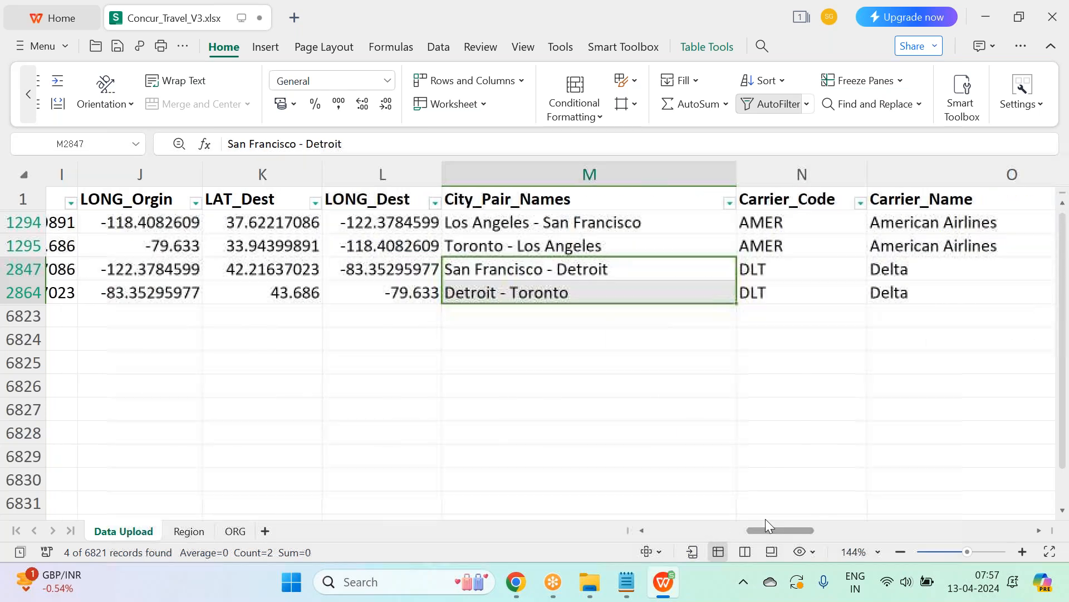
pyautogui.moveTo(520, 241)
pyautogui.mouseDown()
pyautogui.moveTo(506, 243)
pyautogui.moveTo(556, 226)
pyautogui.moveTo(529, 223)
pyautogui.mouseUp()
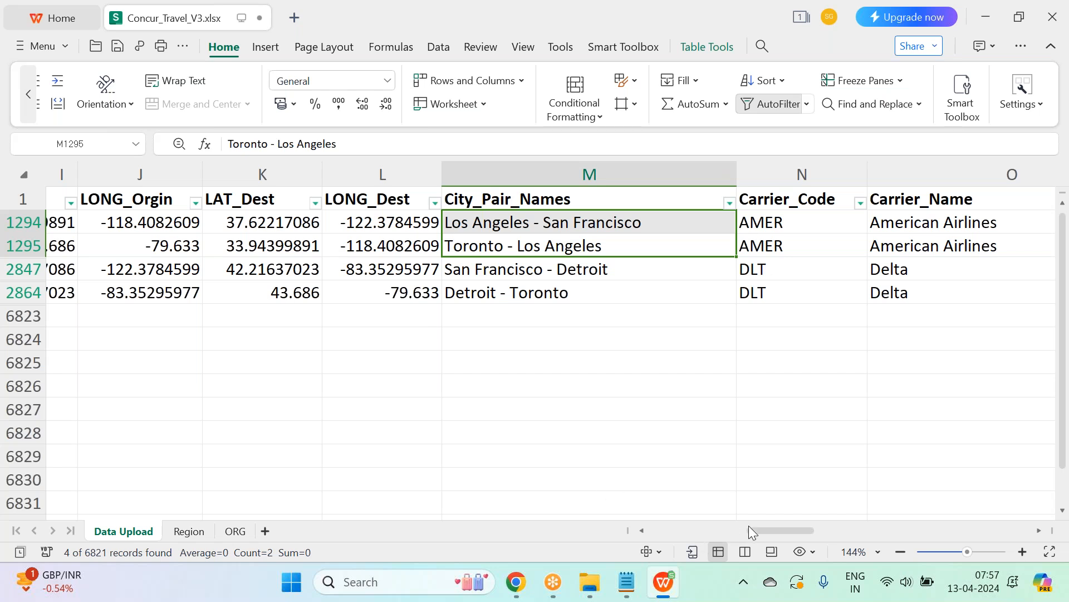
# Step: Return to the sheet's first columns and recheck the Travel_Date values of the filtered records
pyautogui.moveTo(772, 532); pyautogui.dragTo(677, 532)
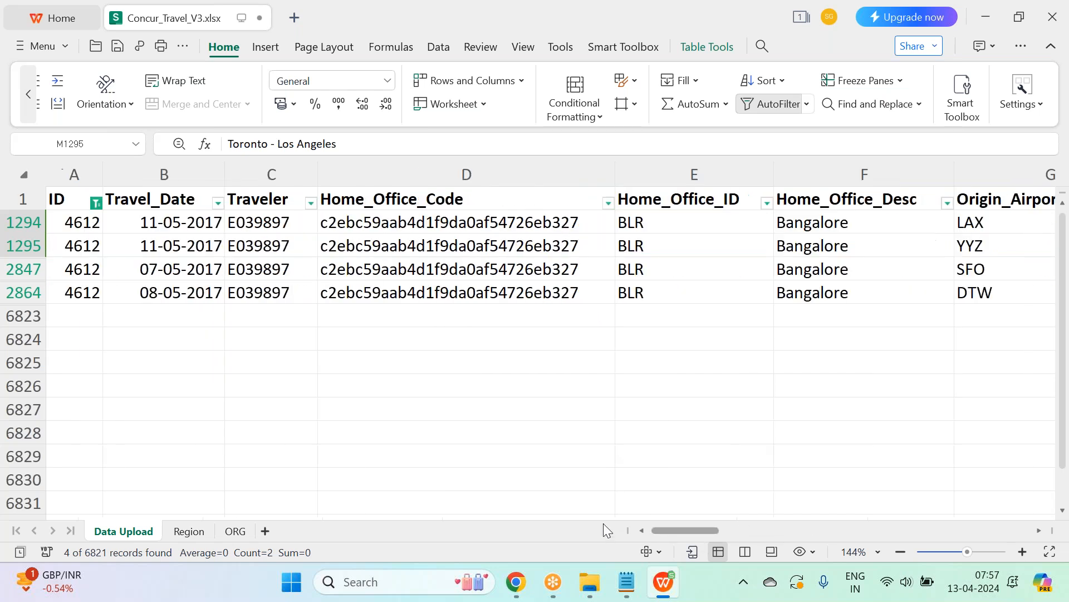
pyautogui.click(631, 381)
pyautogui.moveTo(152, 220); pyautogui.dragTo(162, 292)
pyautogui.click(162, 292)
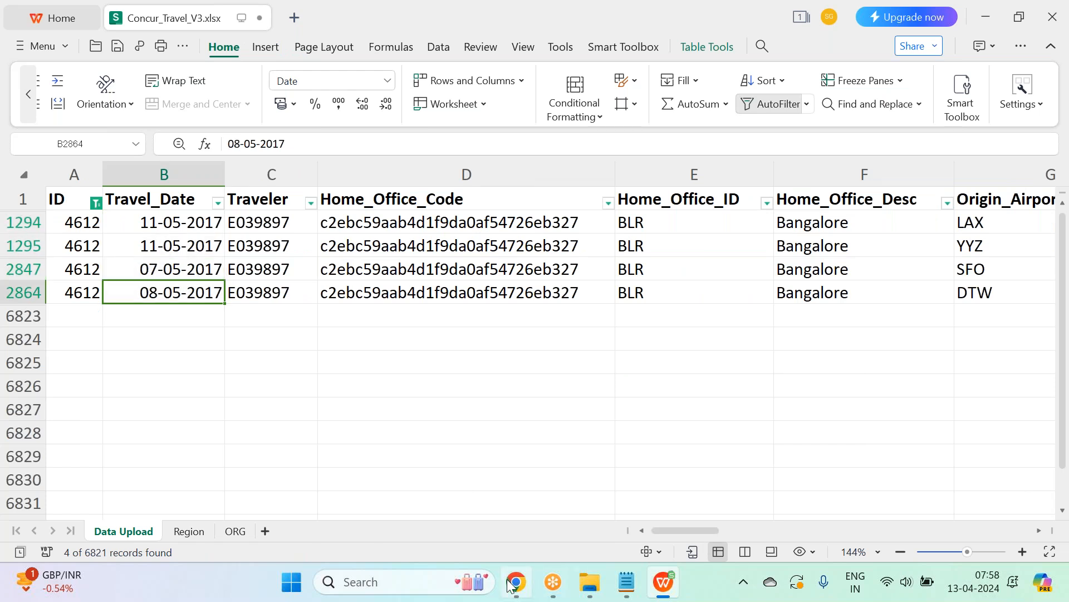
# Step: Switch to the story in Chrome and set the Travel count calculation's first aggregation dimension to ID
pyautogui.moveTo(515, 582)
pyautogui.click(437, 511)
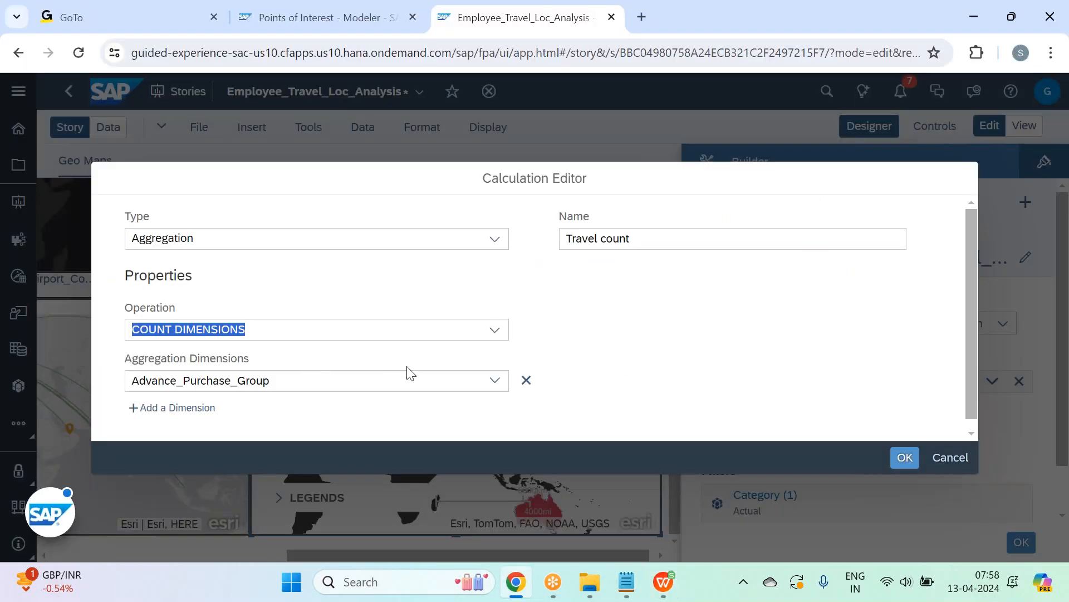
pyautogui.click(494, 380)
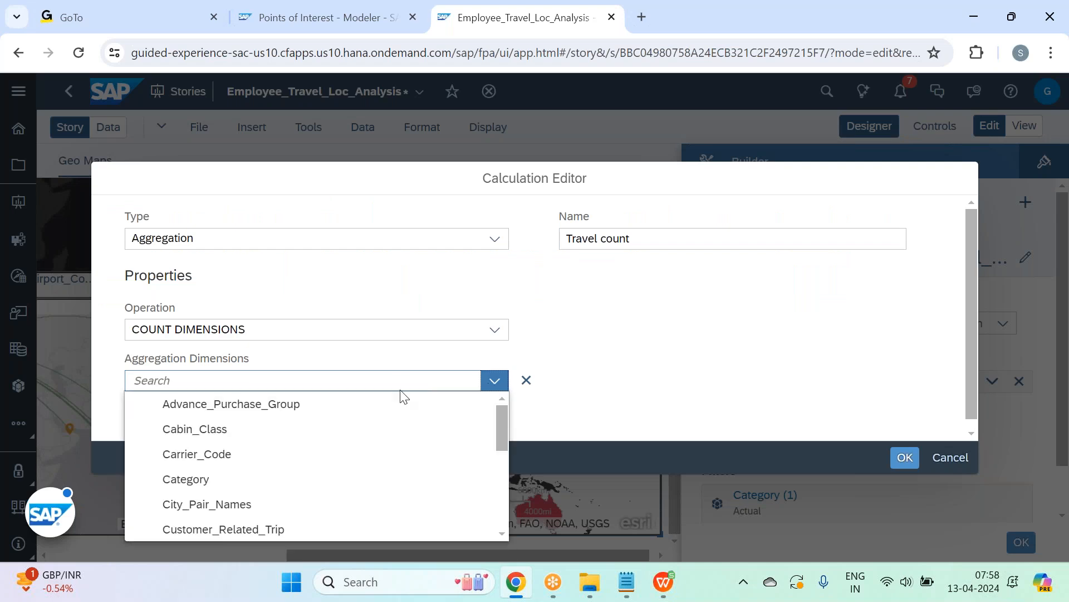
pyautogui.scroll(-3, 399, 430)
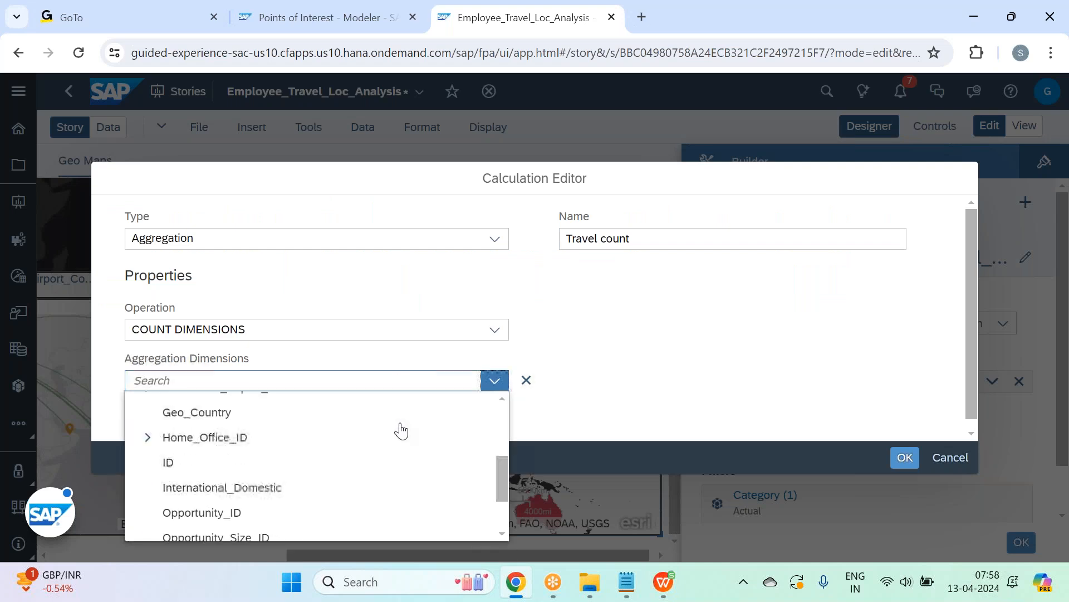
pyautogui.click(328, 462)
# Step: Add Travel_Date as the second aggregation dimension of the Travel count calculation
pyautogui.click(210, 411)
pyautogui.scroll(-1, 370, 387)
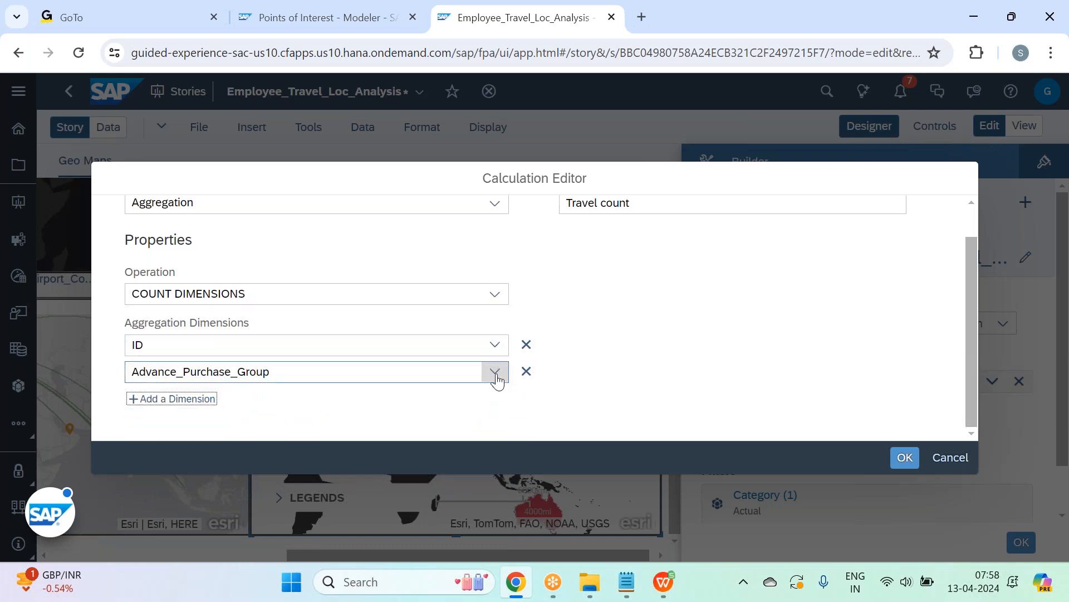
pyautogui.click(494, 371)
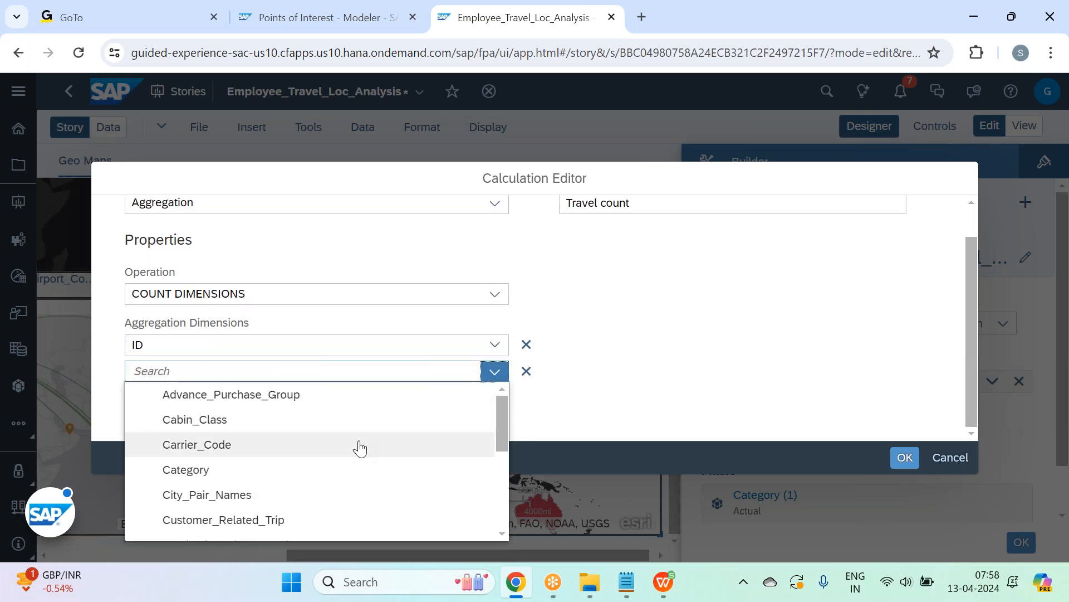
pyautogui.scroll(-5, 359, 448)
pyautogui.click(282, 505)
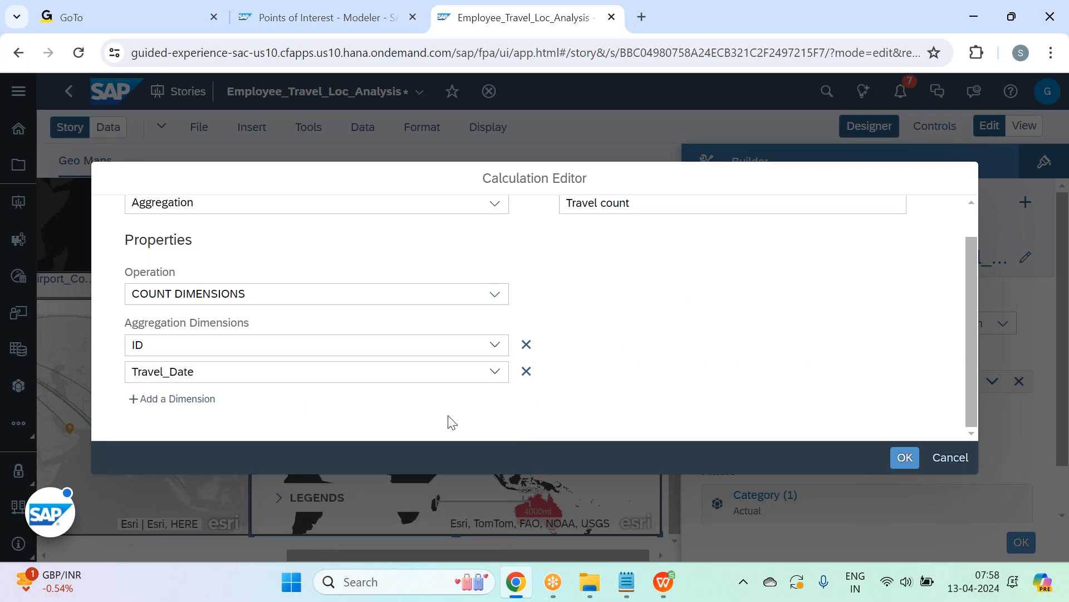
# Step: Switch to the Concur_Travel_V3 workbook and compare the ID, Travel_Date and Origin_Airport_Code values of the filtered records, especially the two sharing a date
pyautogui.click(663, 582)
pyautogui.moveTo(78, 219); pyautogui.dragTo(89, 282)
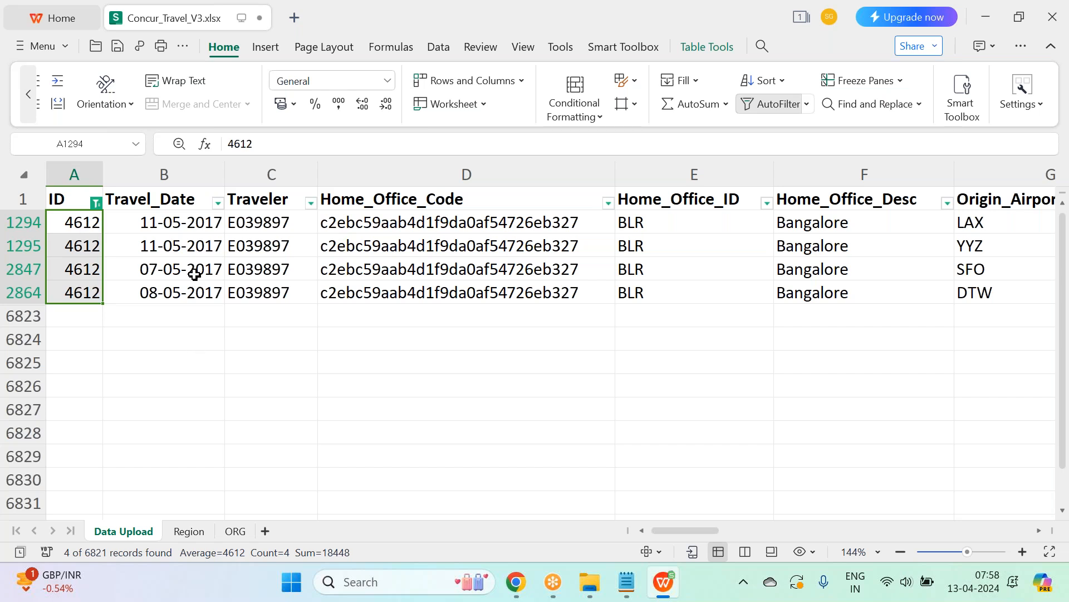
pyautogui.click(184, 223)
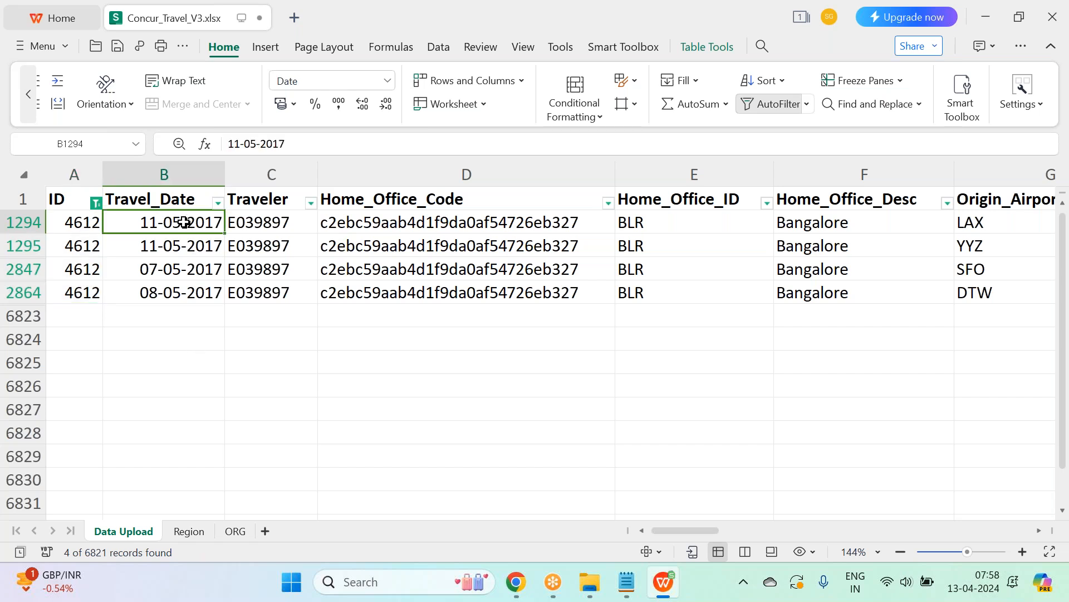
pyautogui.click(26, 294)
pyautogui.click(16, 269)
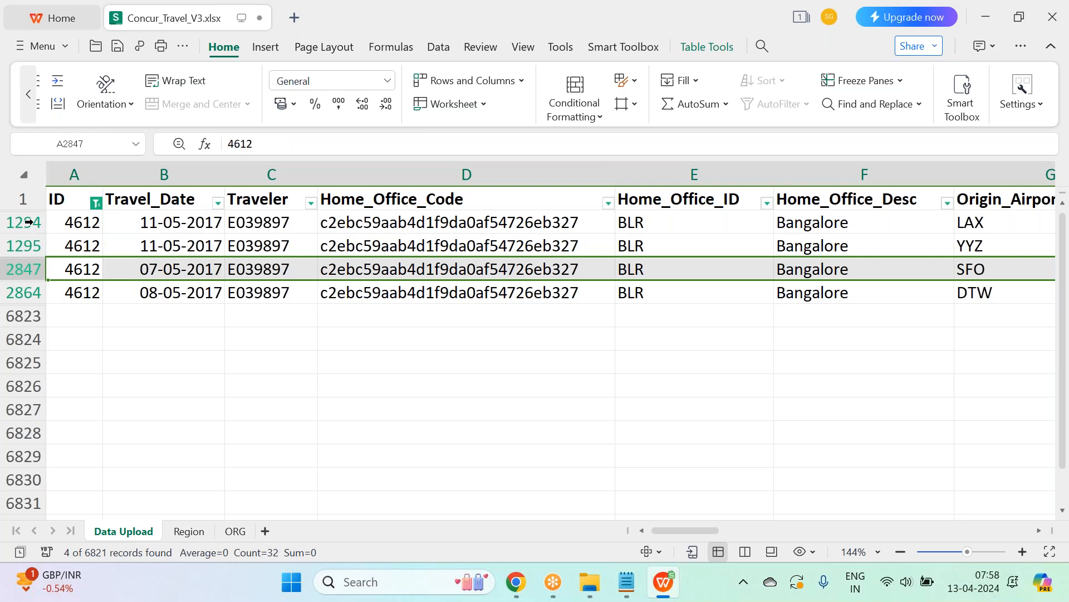
pyautogui.moveTo(68, 221); pyautogui.dragTo(159, 241)
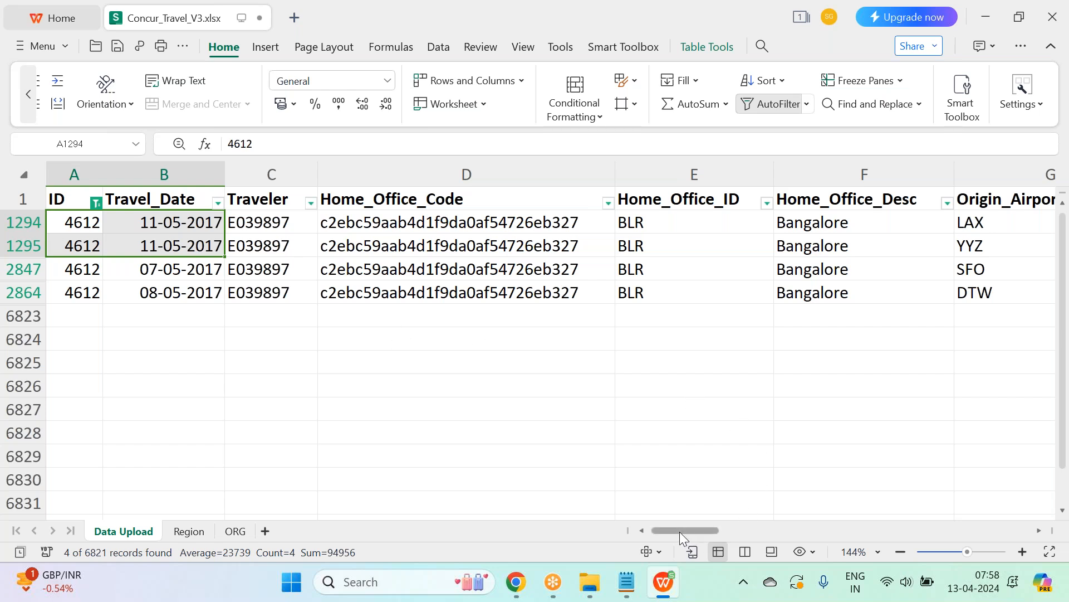
pyautogui.hscroll(3, 682, 532)
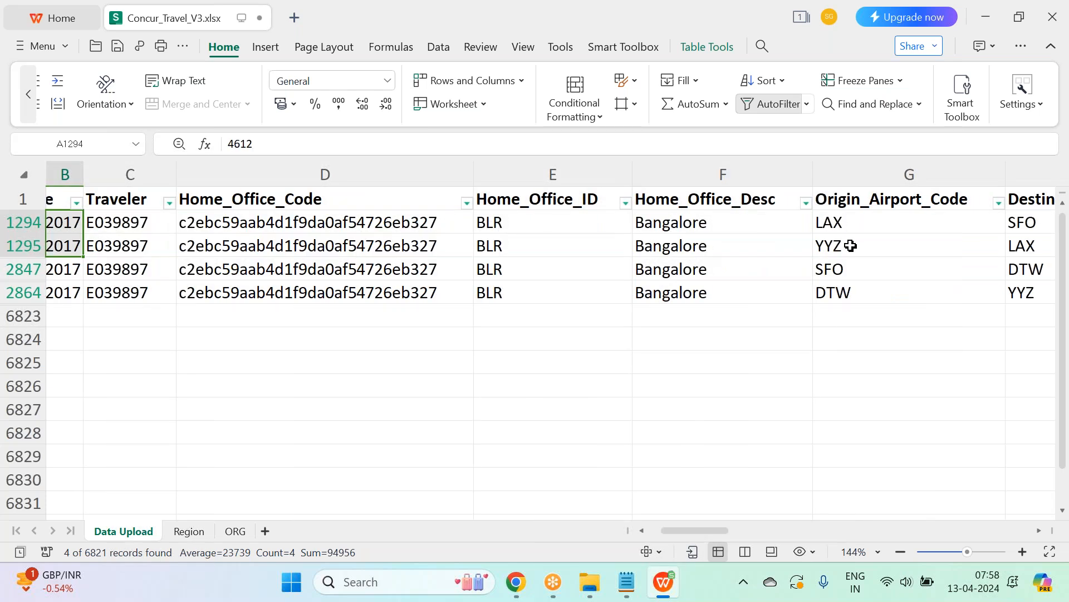
pyautogui.moveTo(850, 246); pyautogui.dragTo(855, 218)
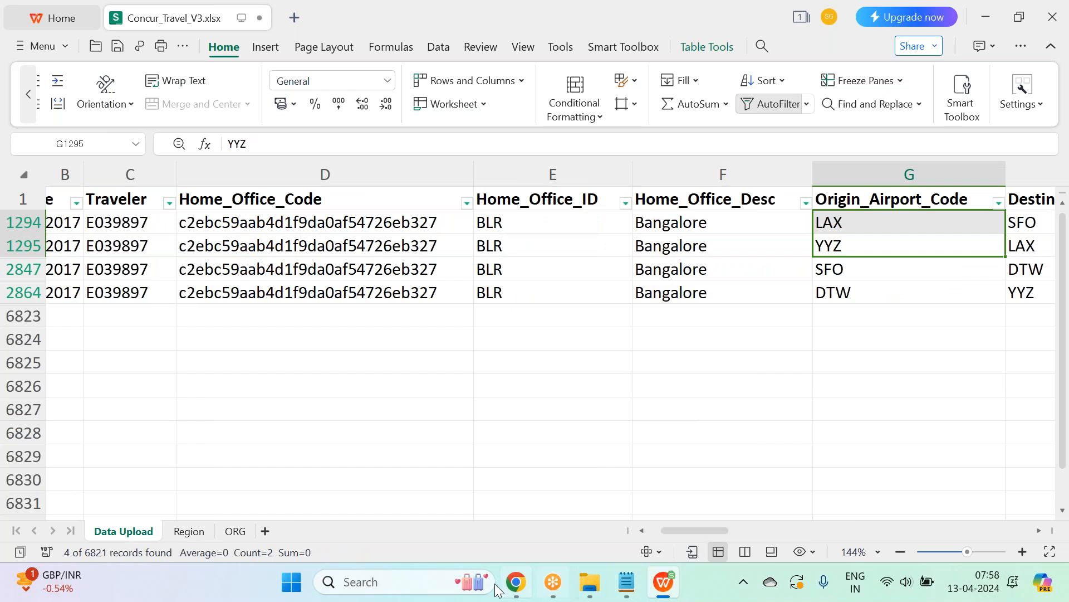
# Step: Switch back to Chrome, add Origin_Airport_Code as the third aggregation dimension of Travel count, and save the calculation
pyautogui.click(516, 582)
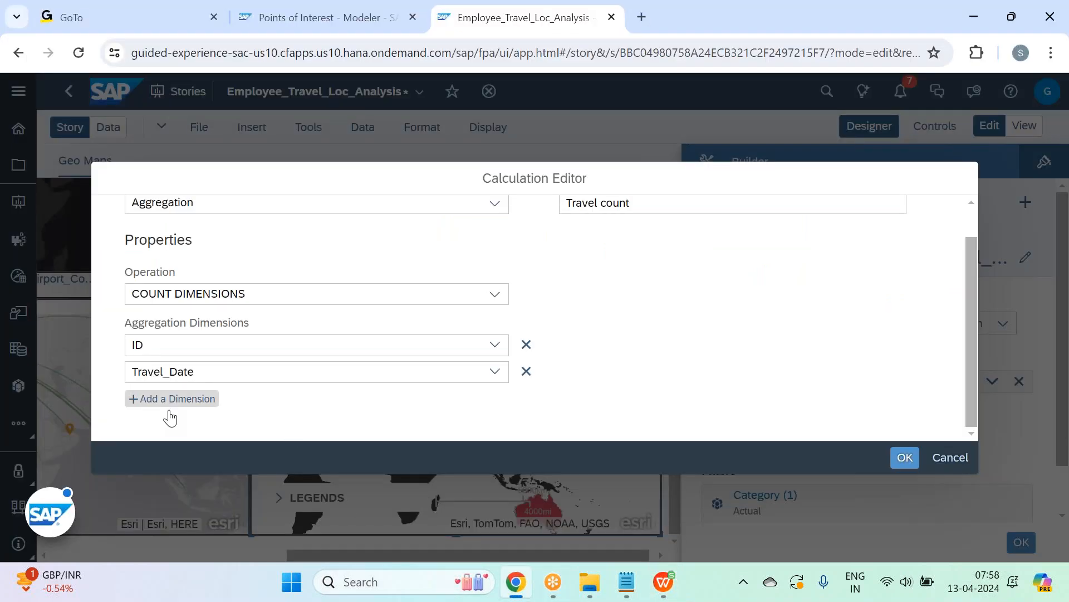
pyautogui.click(177, 403)
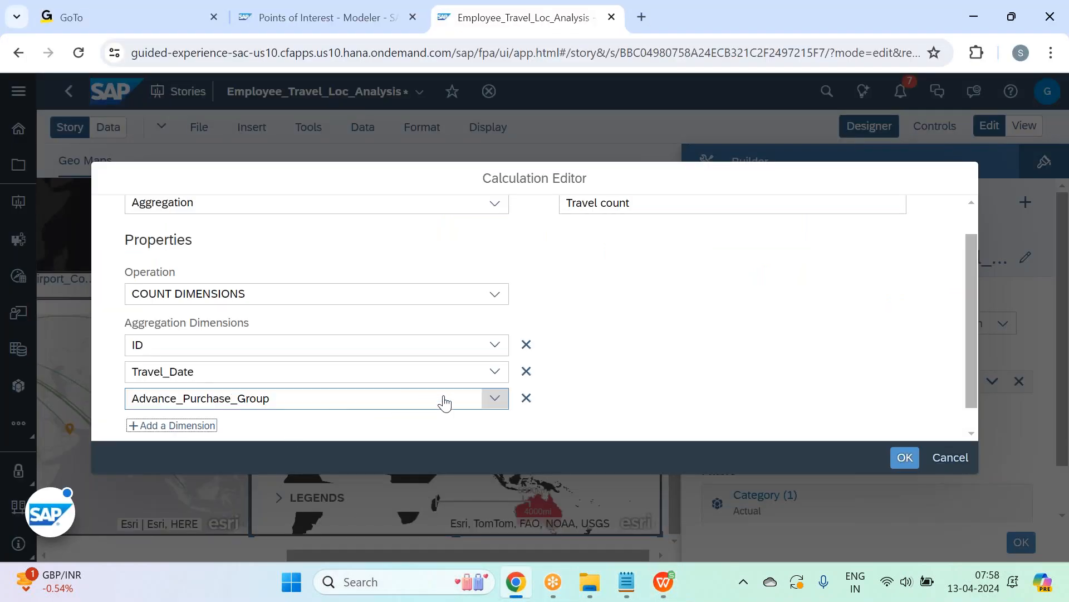
pyautogui.click(444, 401)
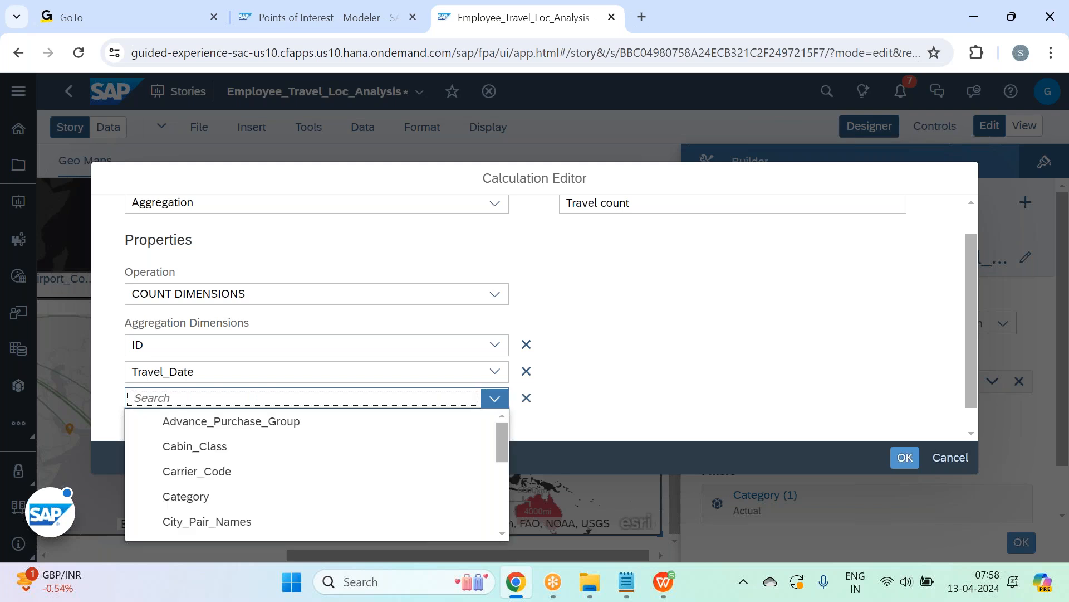
pyautogui.write('ori')
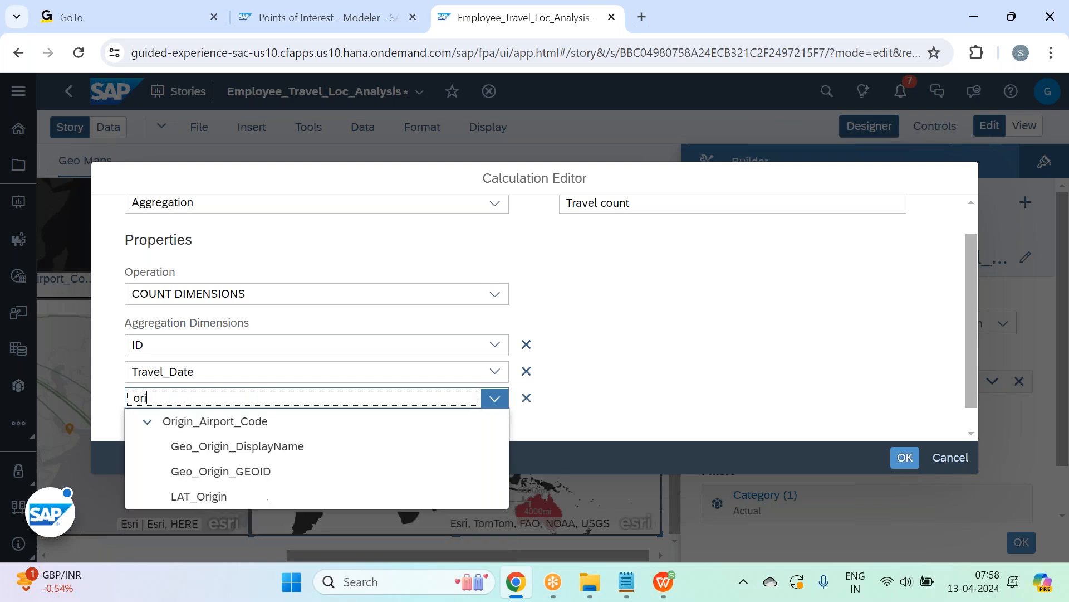
pyautogui.click(414, 423)
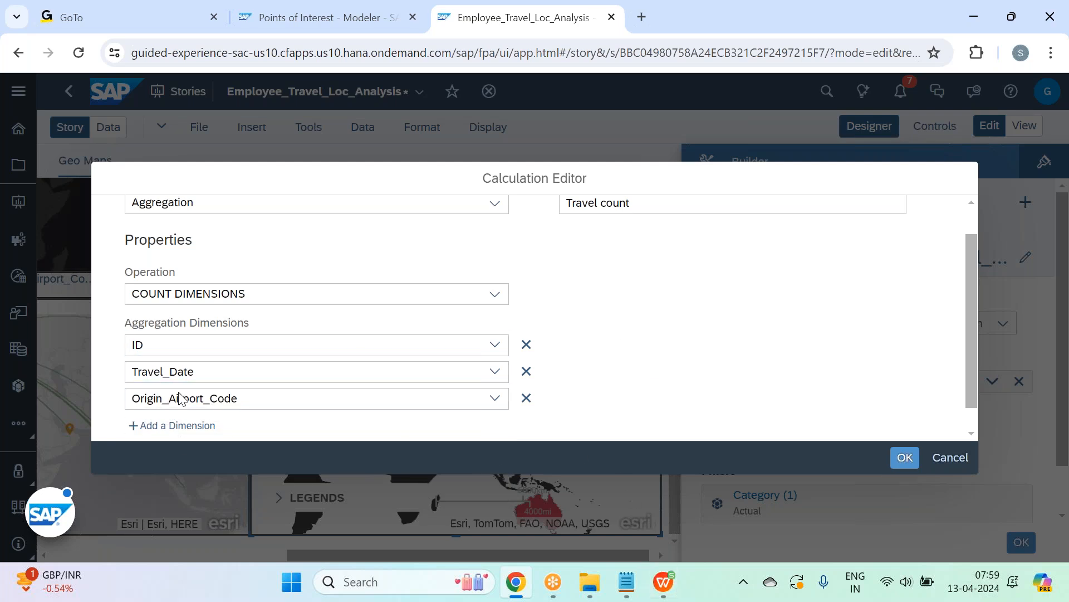
pyautogui.click(911, 467)
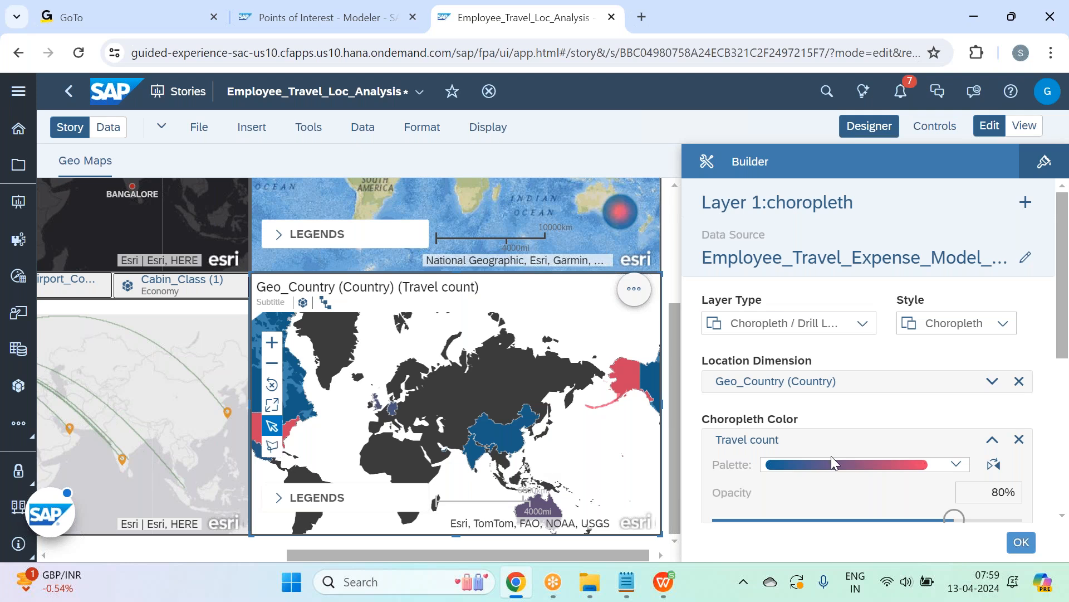
# Step: Reverse the Travel count color palette of the choropleth layer and open the choices for its number of color ranges
pyautogui.scroll(-3, 854, 465)
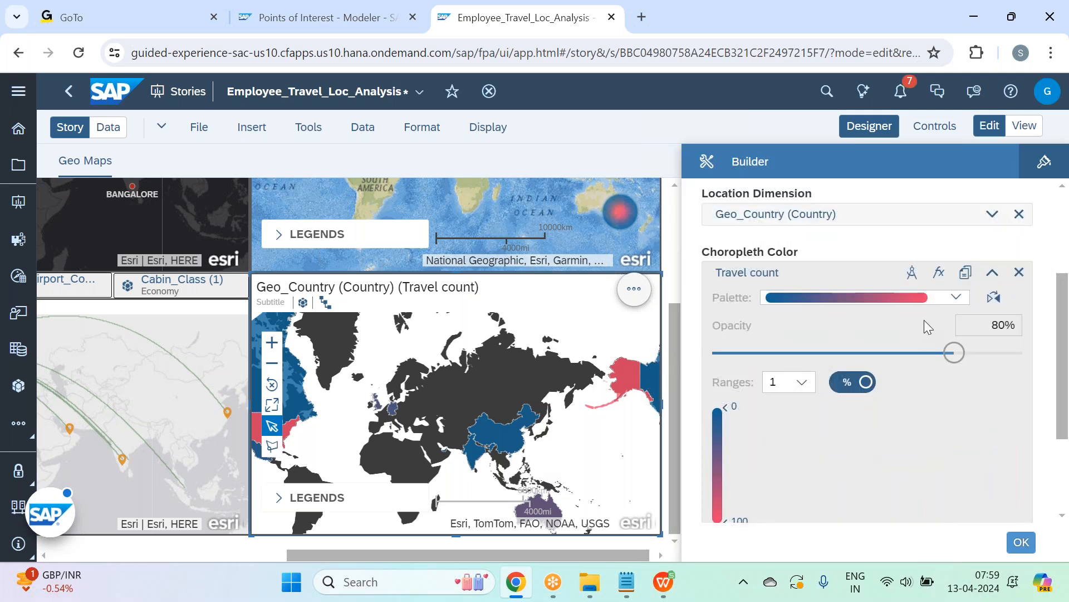
pyautogui.click(995, 299)
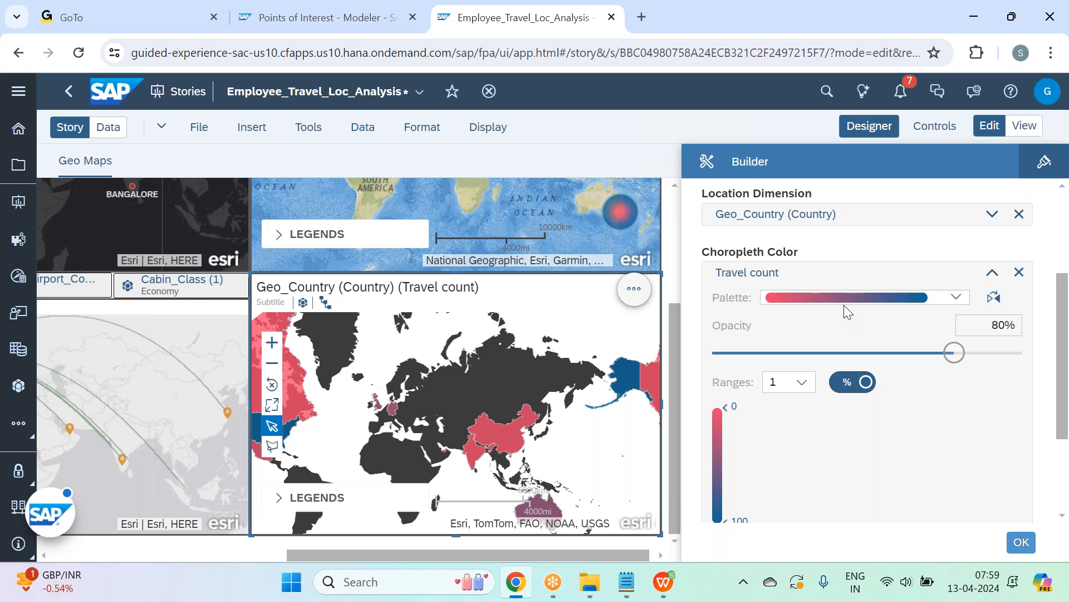
pyautogui.scroll(-3, 841, 357)
pyautogui.click(795, 251)
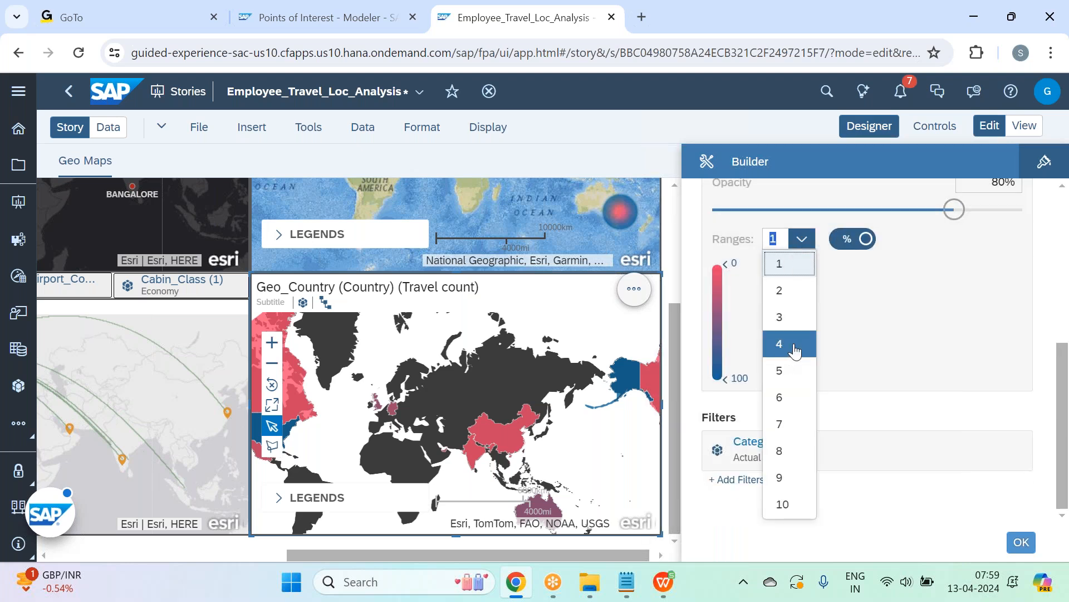
# Step: Apply the red, gold, blue, green and purple palette to the Travel count choropleth colors and divide them into 4 ranges
pyautogui.click(781, 345)
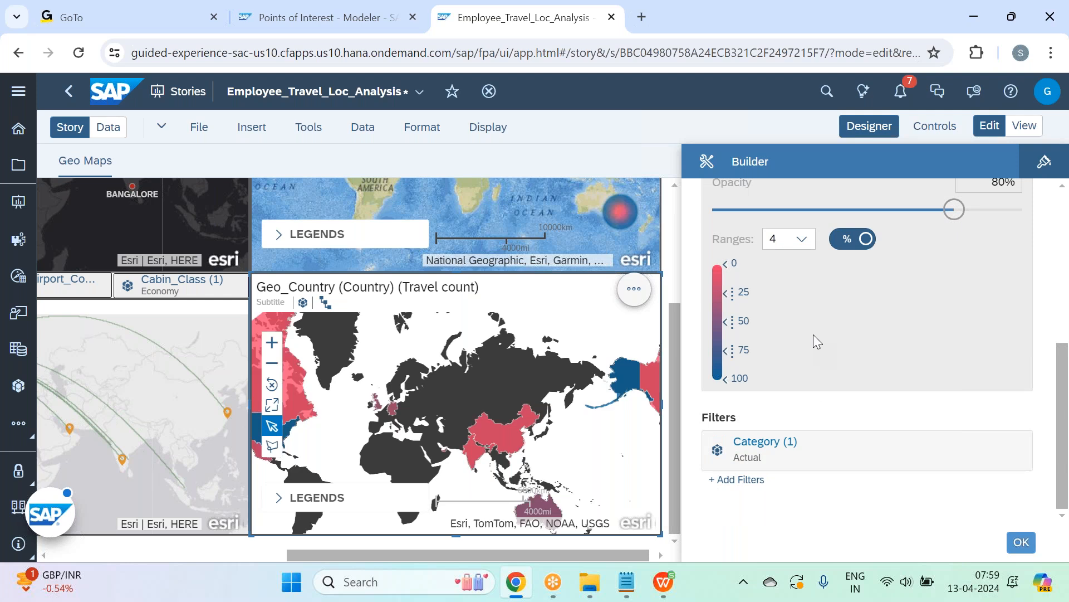
pyautogui.scroll(3, 831, 329)
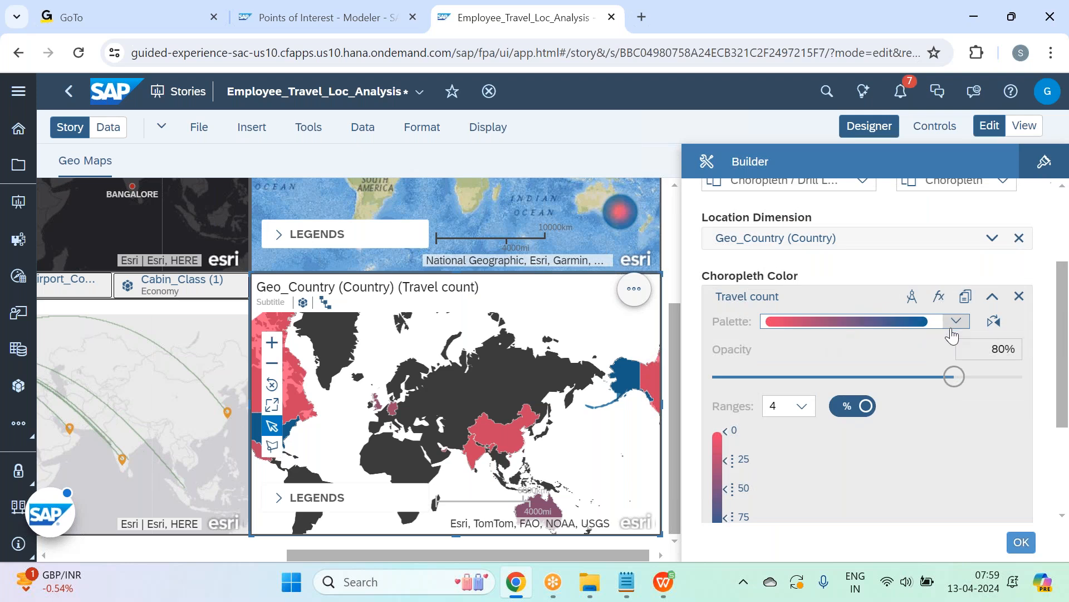
pyautogui.click(956, 321)
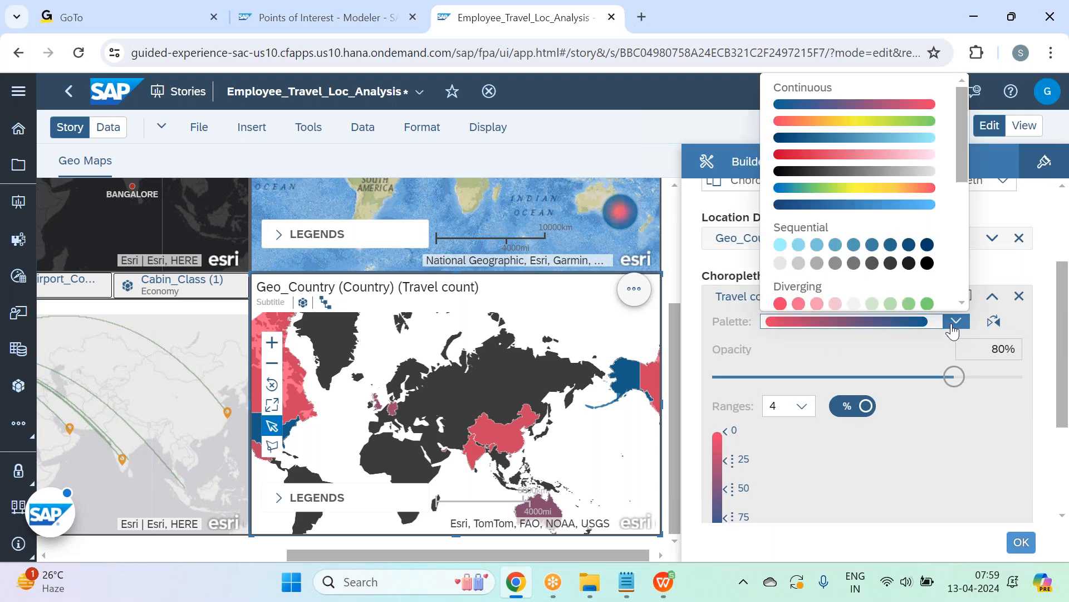
pyautogui.scroll(-8, 891, 245)
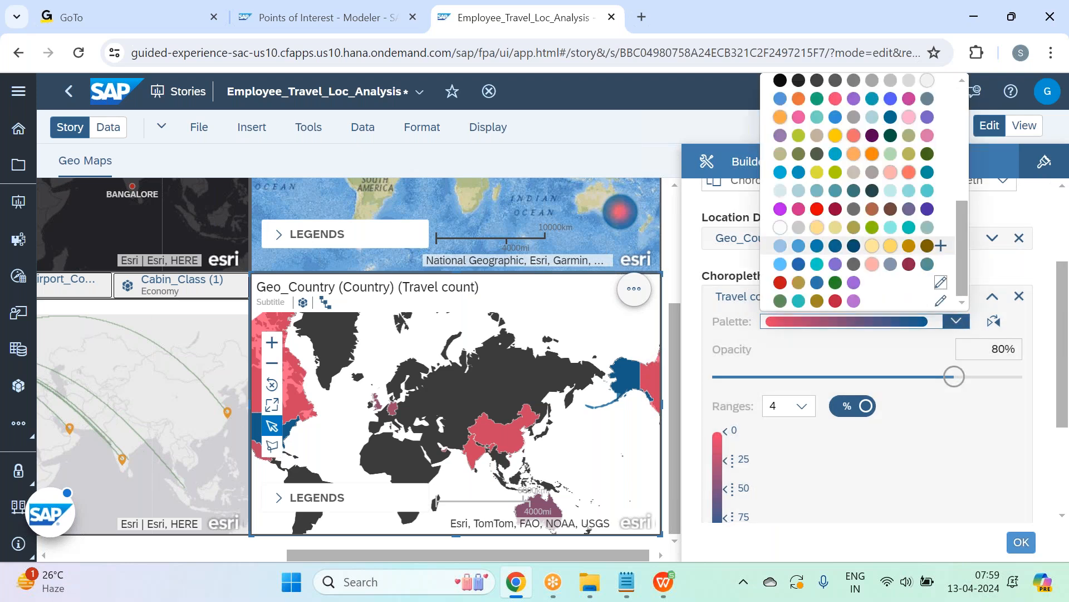
pyautogui.click(858, 286)
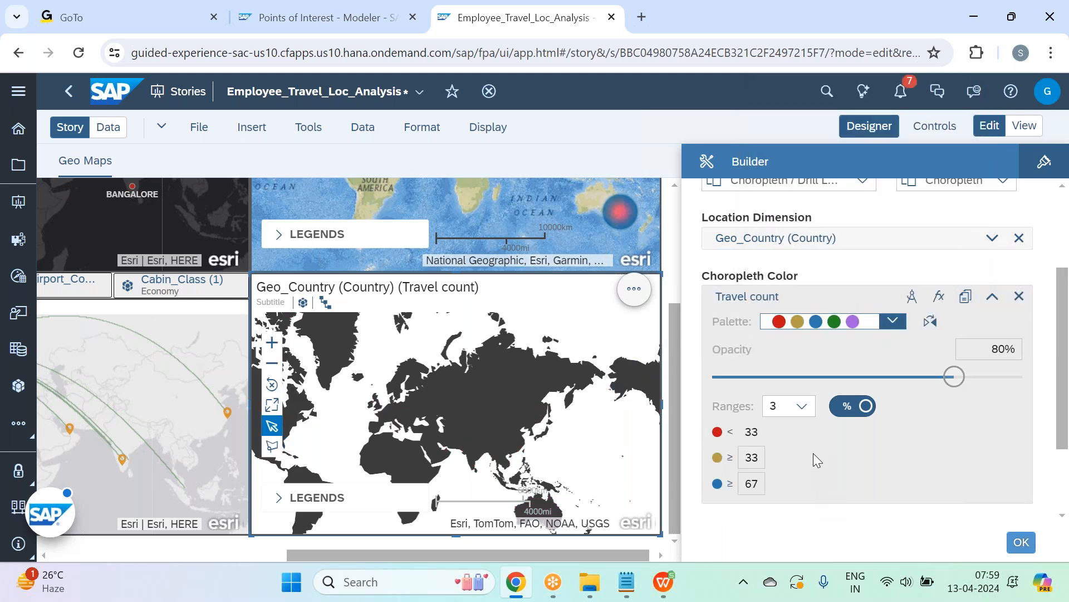
pyautogui.click(802, 407)
pyautogui.click(791, 483)
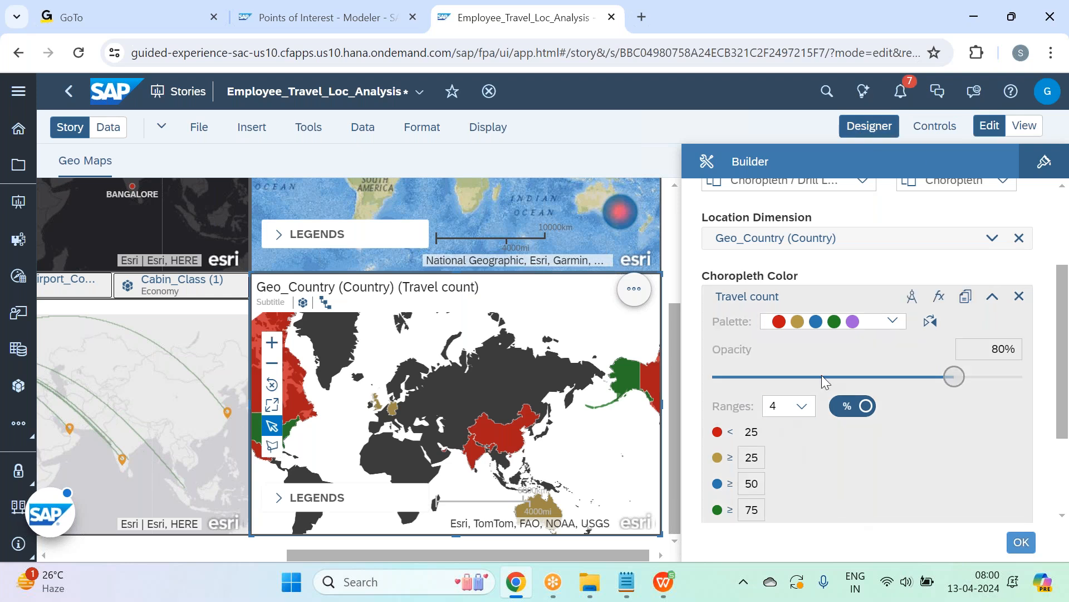
pyautogui.click(993, 296)
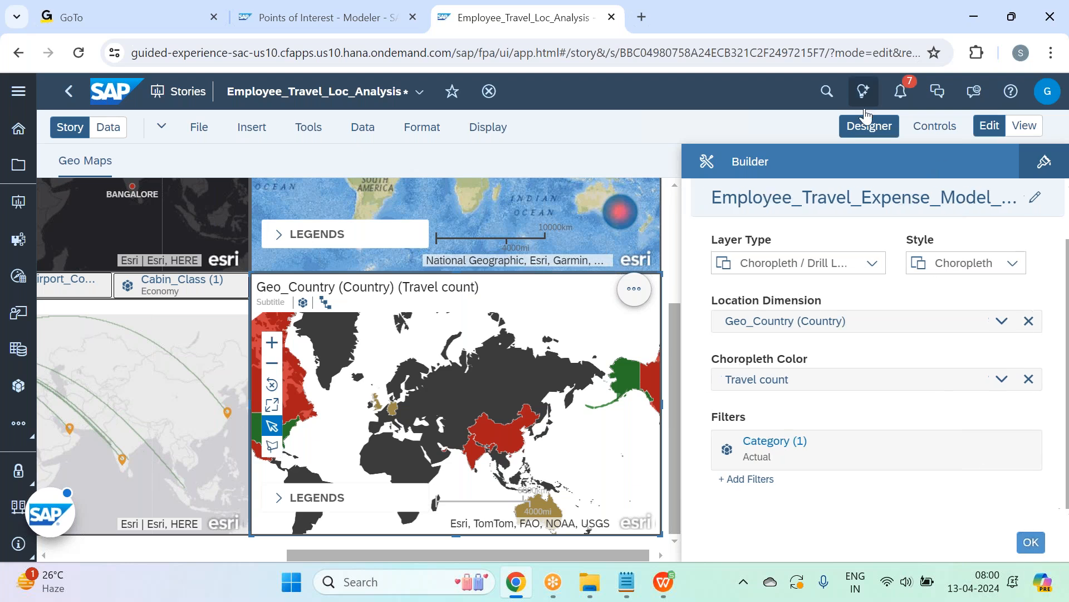
pyautogui.click(864, 132)
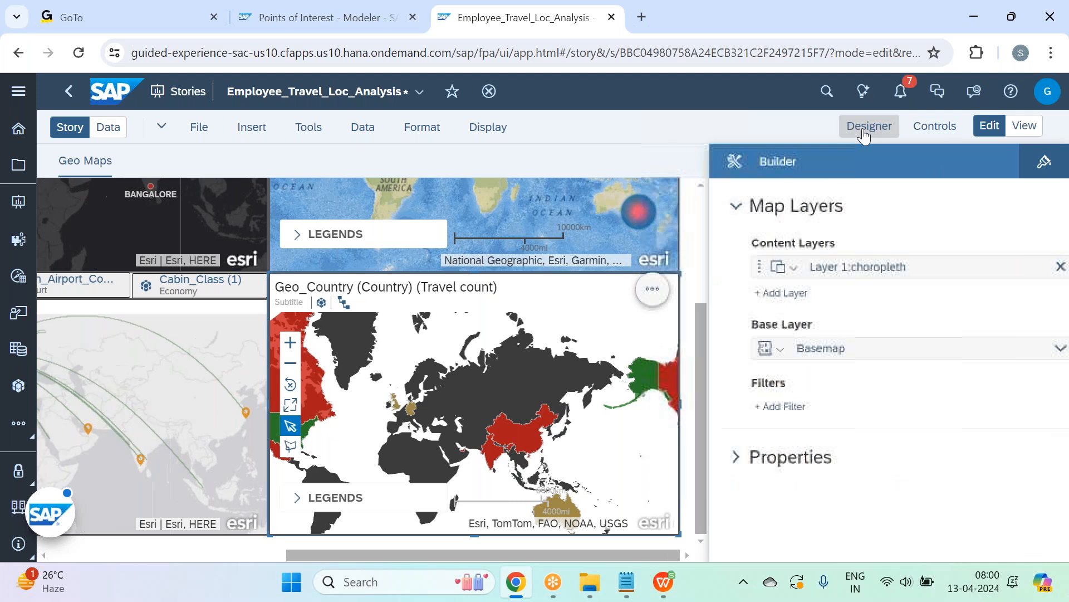
# Step: Examine the country map's travel counts and range colors across North America, Europe, Asia and Australia
pyautogui.moveTo(836, 436); pyautogui.dragTo(975, 429)
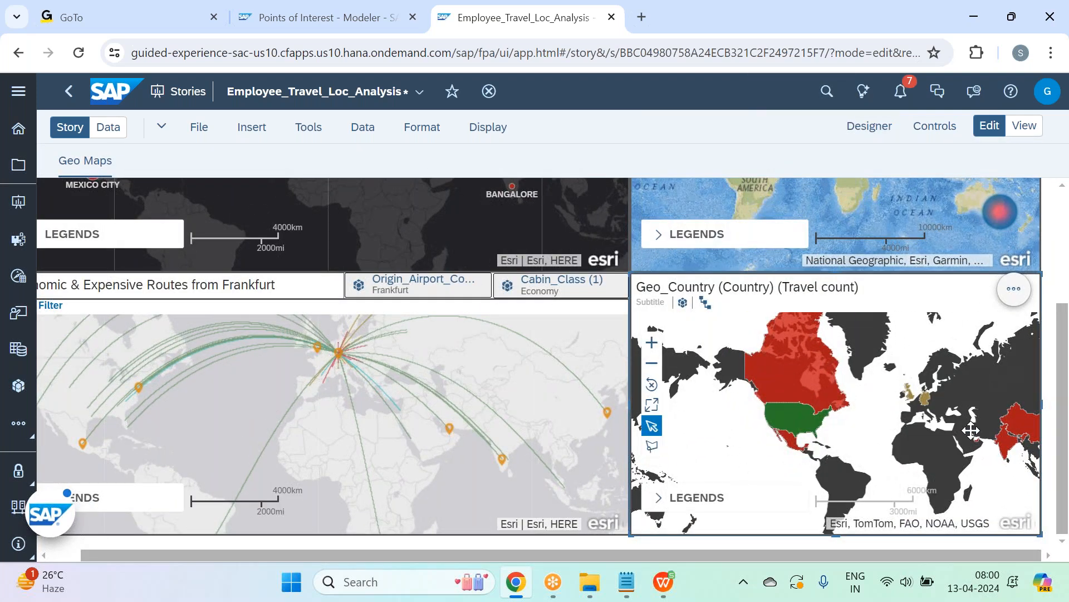
pyautogui.moveTo(800, 418)
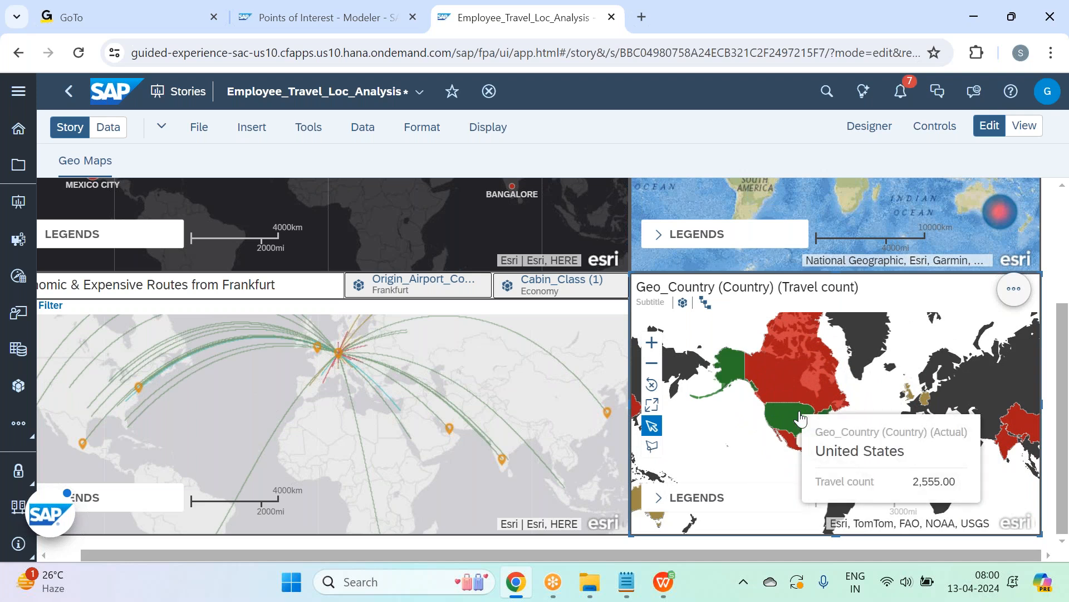
pyautogui.moveTo(804, 386)
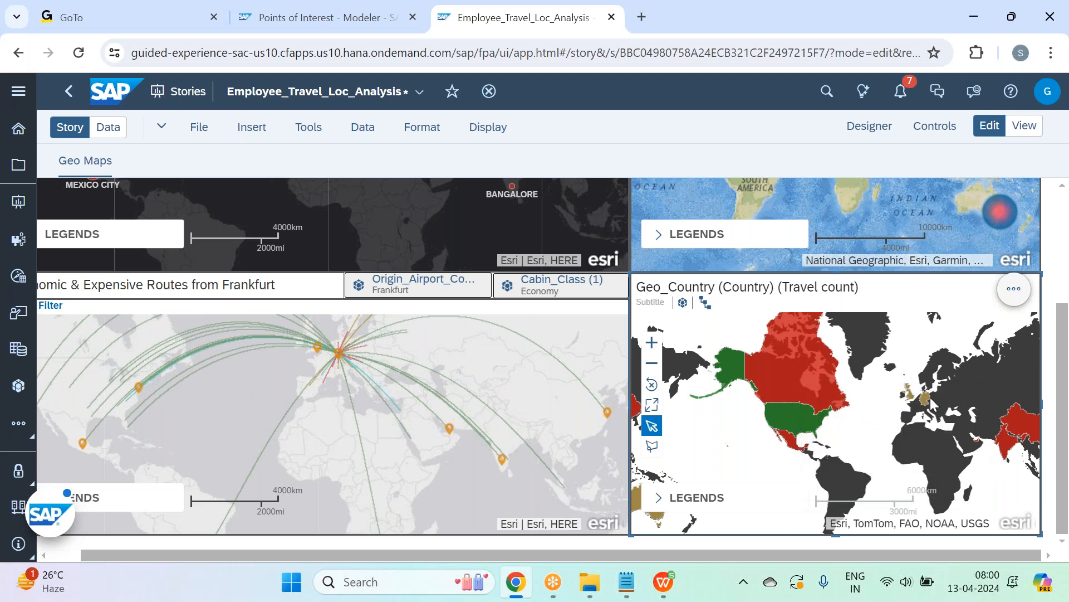
pyautogui.moveTo(930, 400)
pyautogui.moveTo(1007, 444)
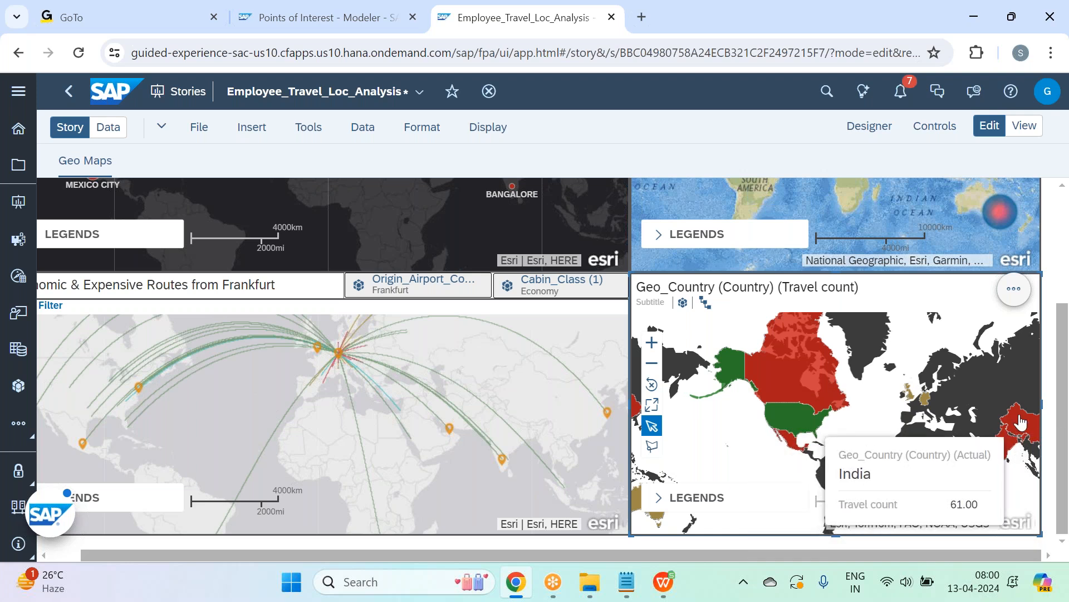
pyautogui.moveTo(1021, 421)
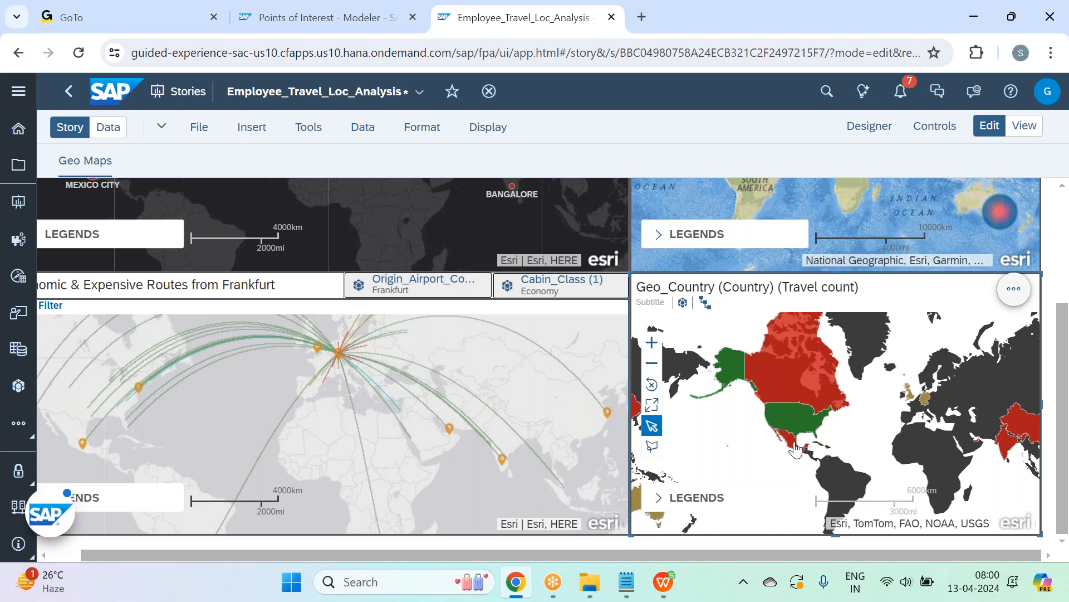
pyautogui.moveTo(797, 446)
pyautogui.moveTo(873, 447); pyautogui.dragTo(750, 370)
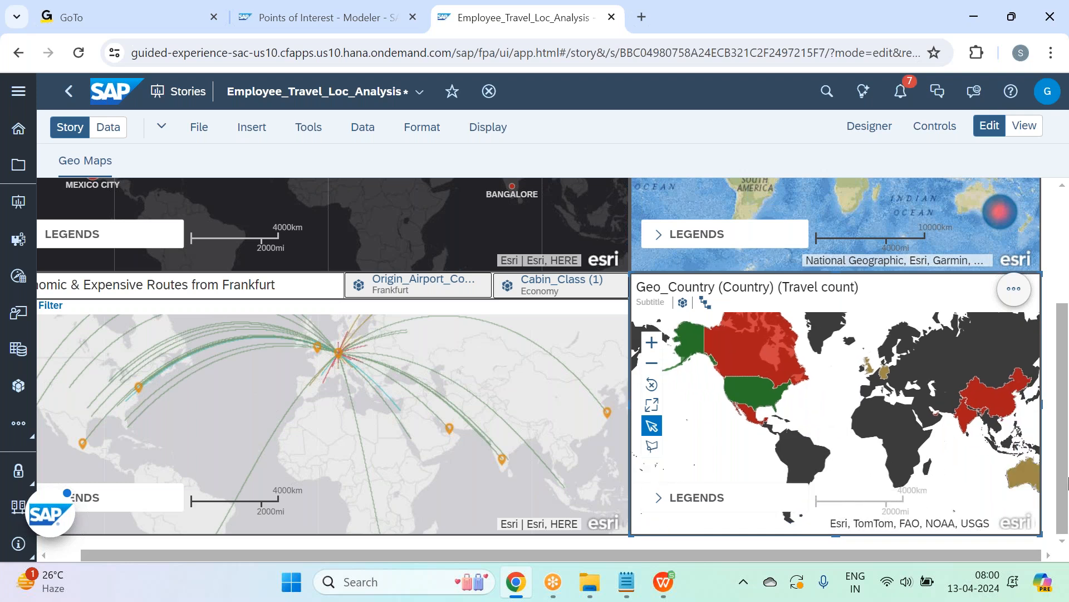
pyautogui.moveTo(1026, 480)
pyautogui.moveTo(844, 441); pyautogui.dragTo(846, 444)
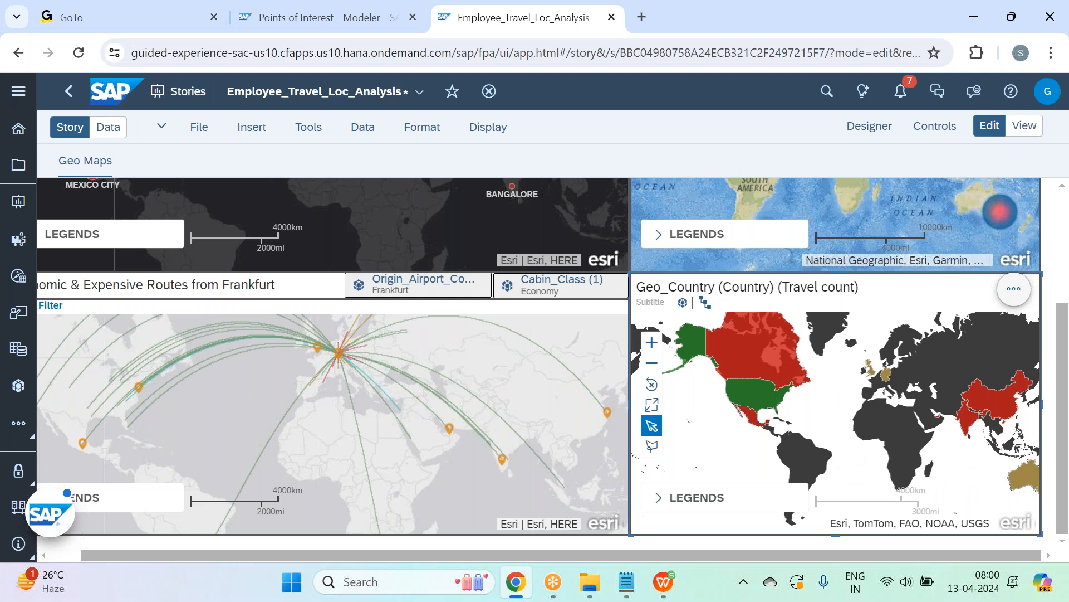
pyautogui.moveTo(853, 474); pyautogui.dragTo(811, 499)
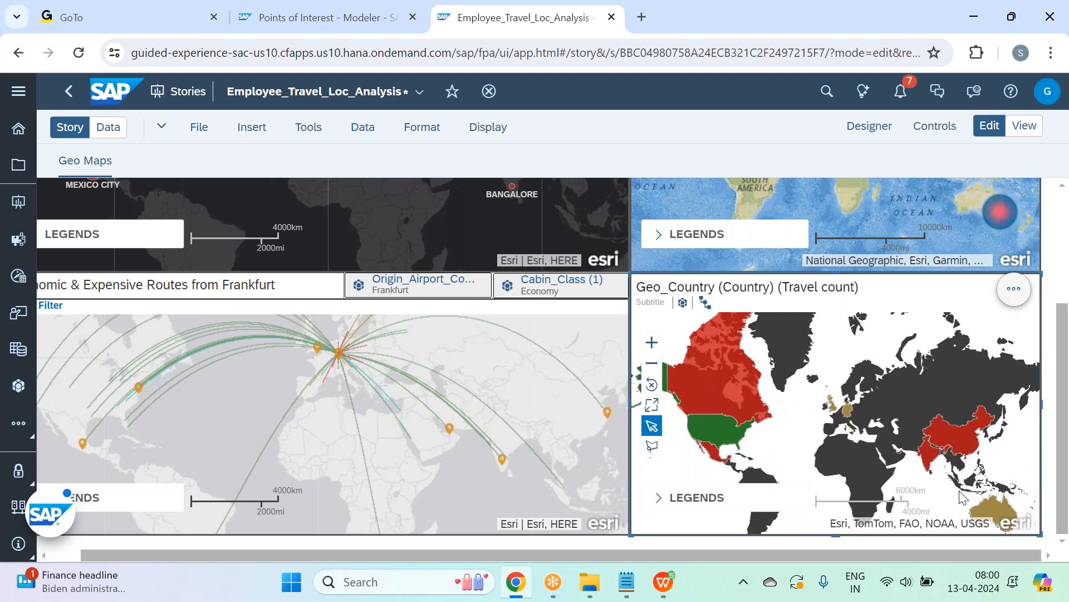
# Step: Retitle the Geo_Country choropleth map as "Travel count by Country"
pyautogui.click(748, 287)
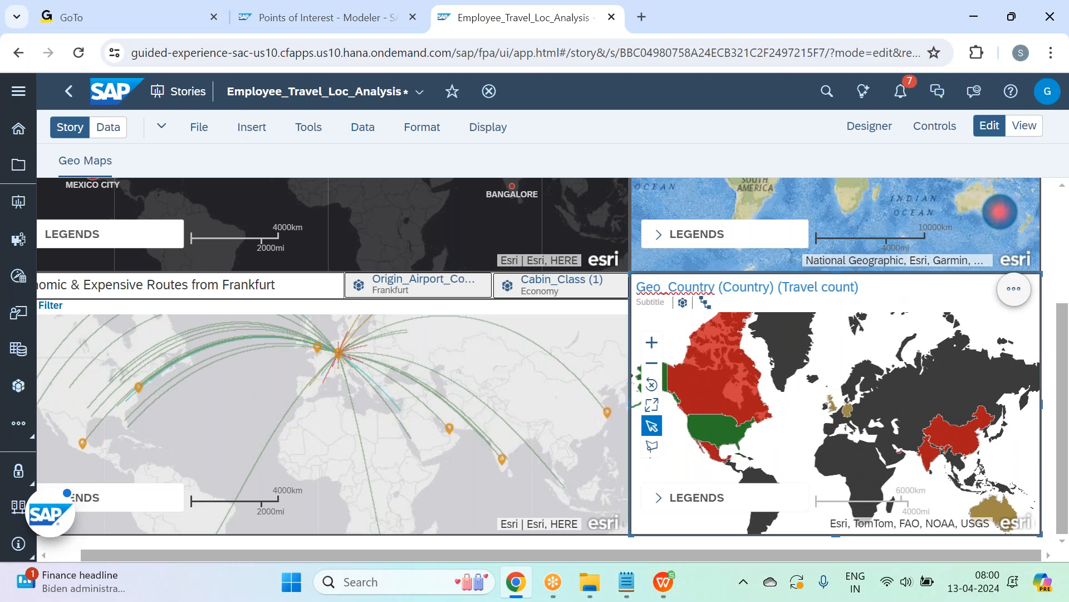
pyautogui.press('BackSpace')
pyautogui.press('BackSpace')
pyautogui.press('BackSpace')
pyautogui.press('BackSpace')
pyautogui.press('BackSpace')
pyautogui.press('BackSpace')
pyautogui.press('BackSpace')
pyautogui.press('BackSpace')
pyautogui.press('BackSpace')
pyautogui.press('BackSpace')
pyautogui.press('BackSpace')
pyautogui.press('BackSpace')
pyautogui.press('BackSpace')
pyautogui.press('BackSpace')
pyautogui.press('BackSpace')
pyautogui.press('BackSpace')
pyautogui.press('BackSpace')
pyautogui.press('BackSpace')
pyautogui.press('BackSpace')
pyautogui.press('BackSpace')
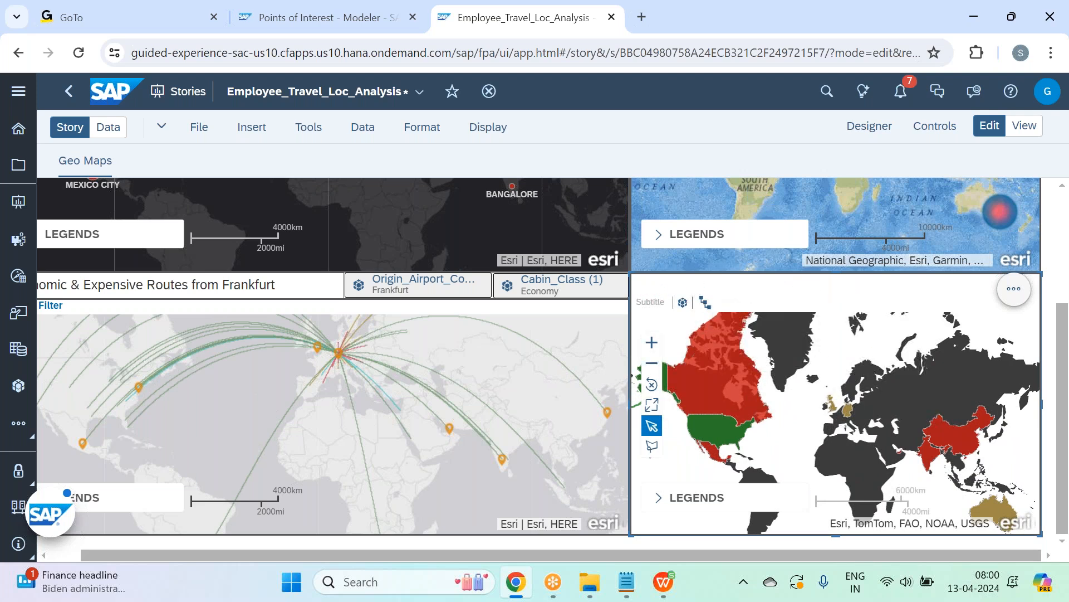
pyautogui.write('Travel count by Countrh')
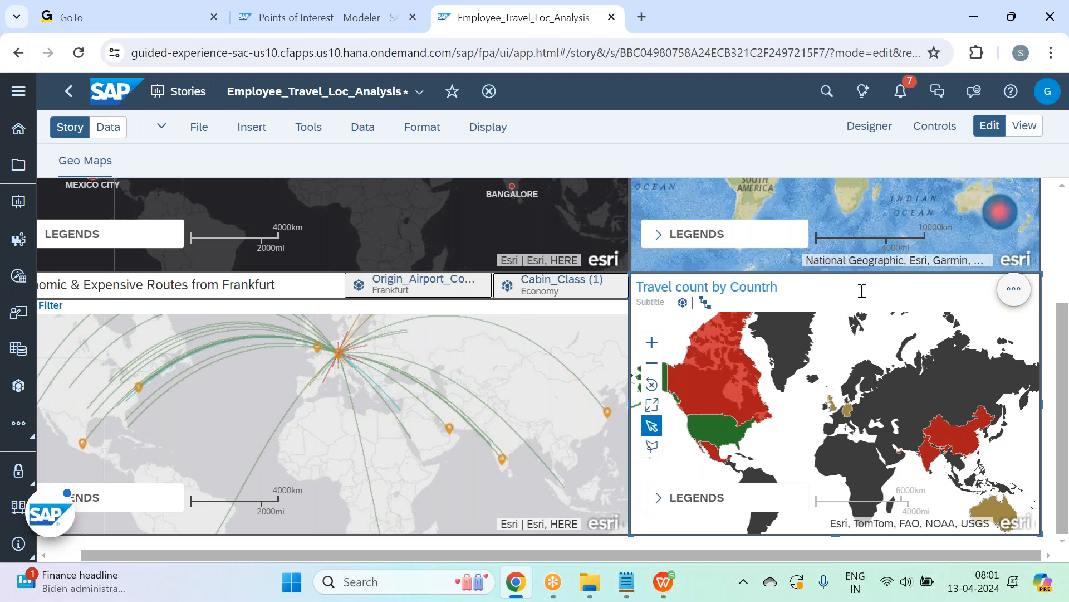
pyautogui.click(691, 543)
pyautogui.click(792, 288)
pyautogui.click(791, 289)
pyautogui.press('BackSpace')
pyautogui.write('y')
pyautogui.click(782, 375)
# Step: Save the Employee_Travel_Loc_Analysis story with the retitled map
pyautogui.click(199, 127)
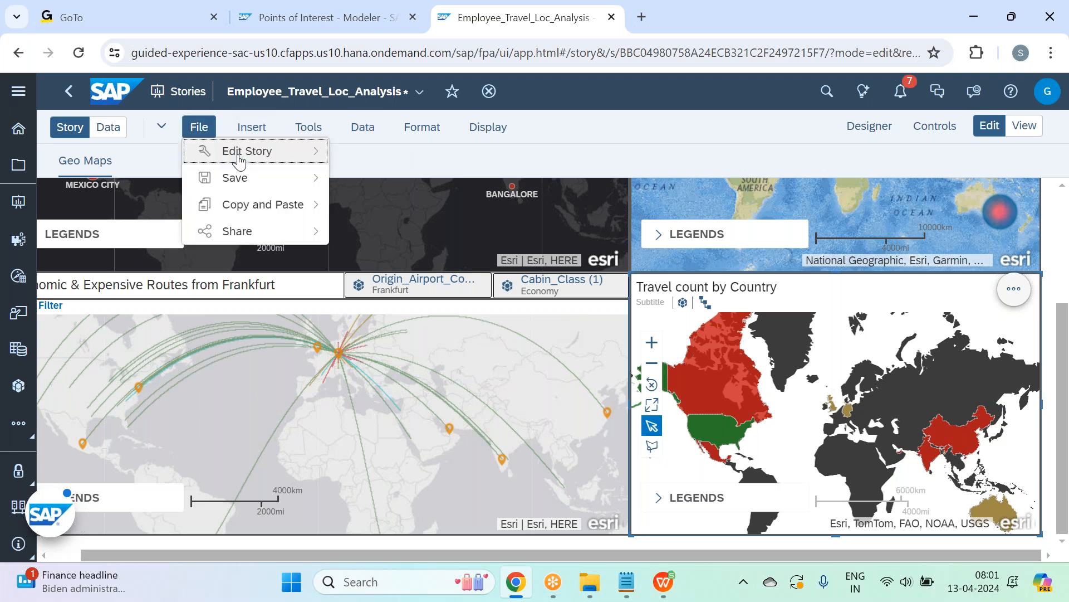
pyautogui.moveTo(248, 177)
pyautogui.click(363, 174)
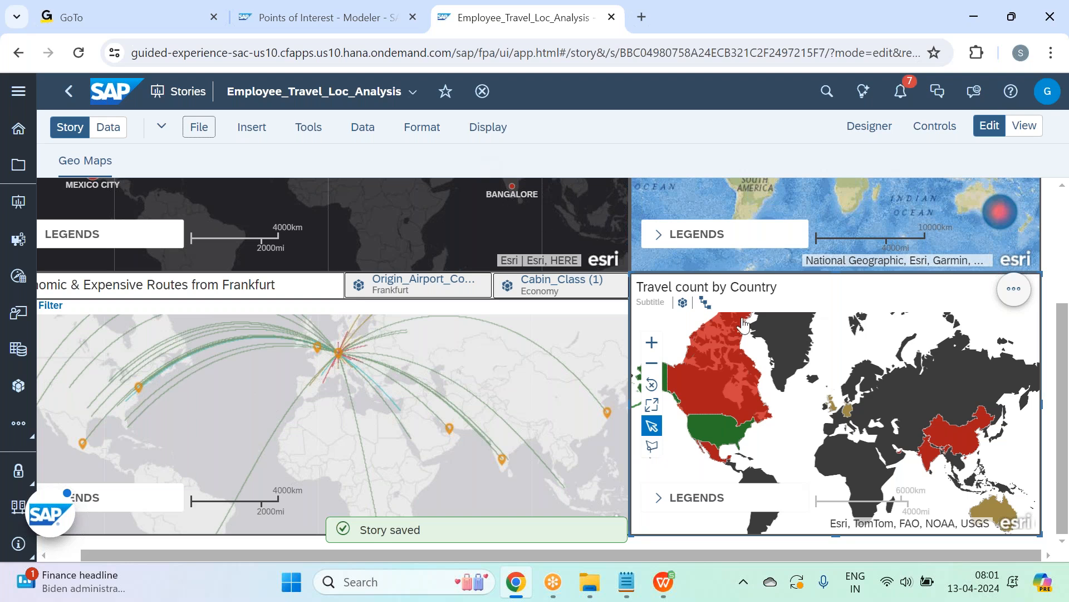
pyautogui.moveTo(739, 321)
pyautogui.scroll(5, 739, 323)
pyautogui.scroll(-5, 739, 323)
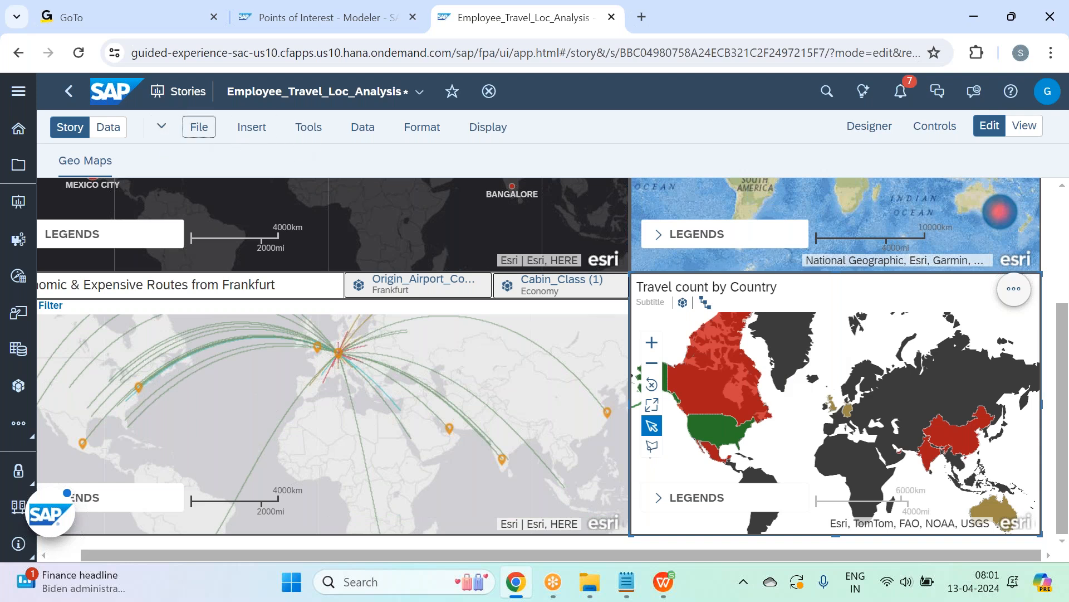
pyautogui.click(200, 127)
pyautogui.moveTo(260, 194)
pyautogui.click(363, 174)
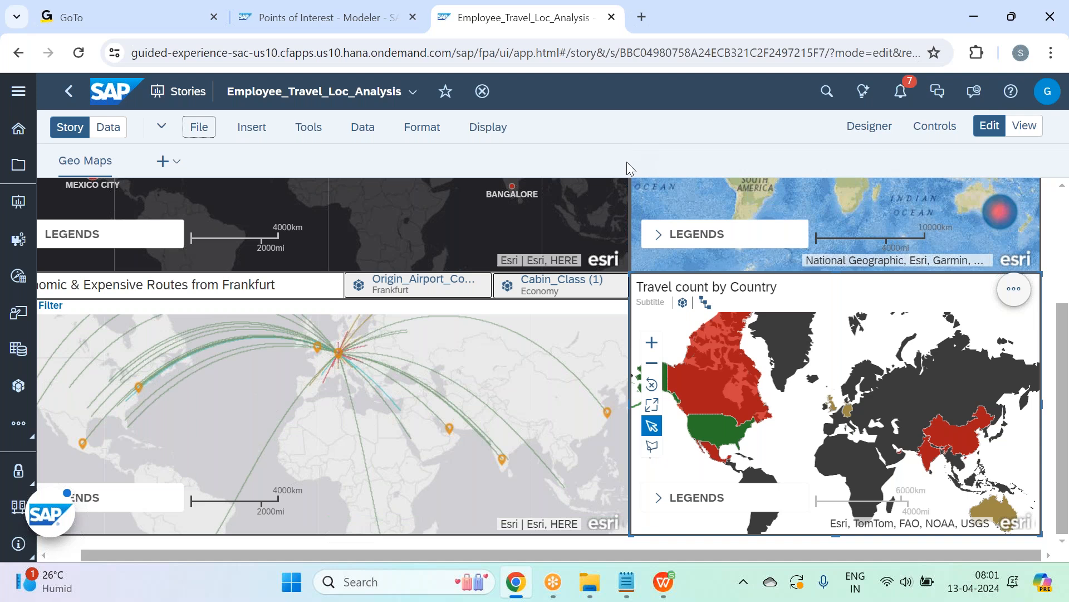
# Step: Consult the content layer notes in Notepad, and try a Feature Layer as a second layer on the country map before deleting it
pyautogui.click(627, 582)
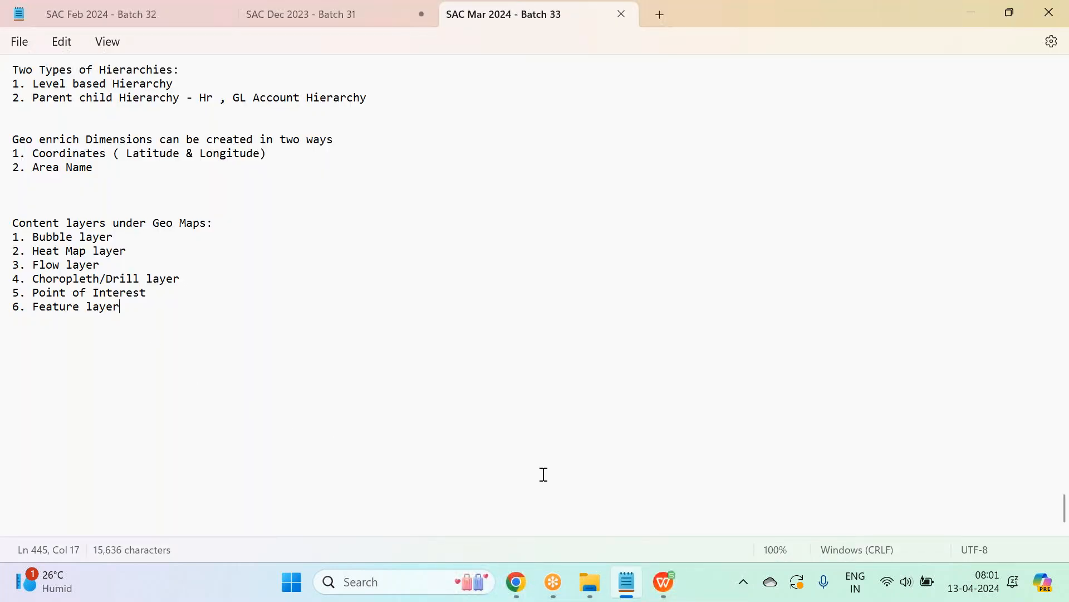
pyautogui.click(531, 588)
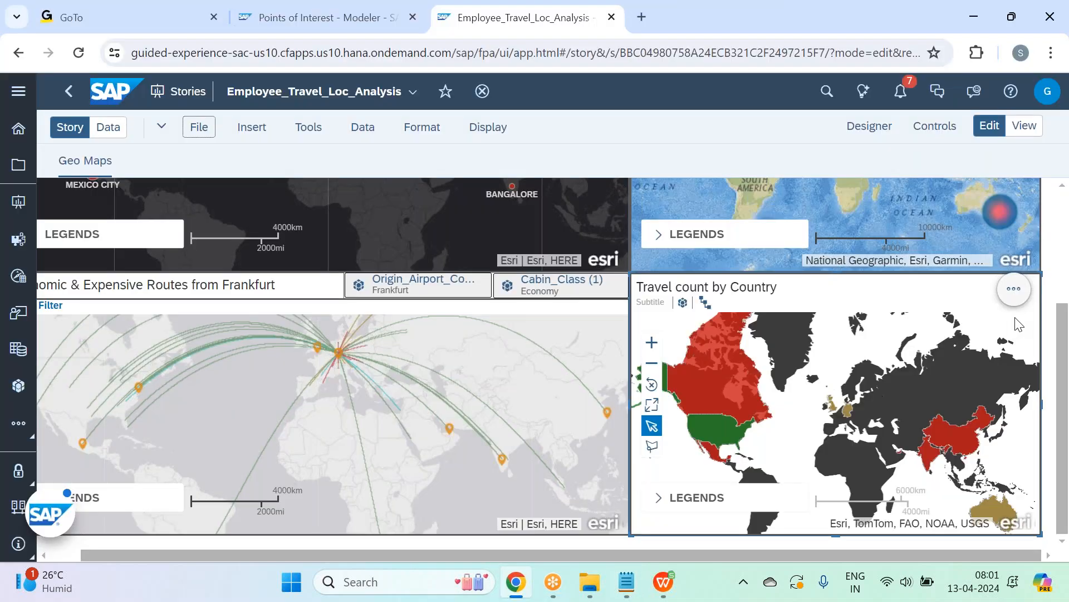
pyautogui.click(871, 127)
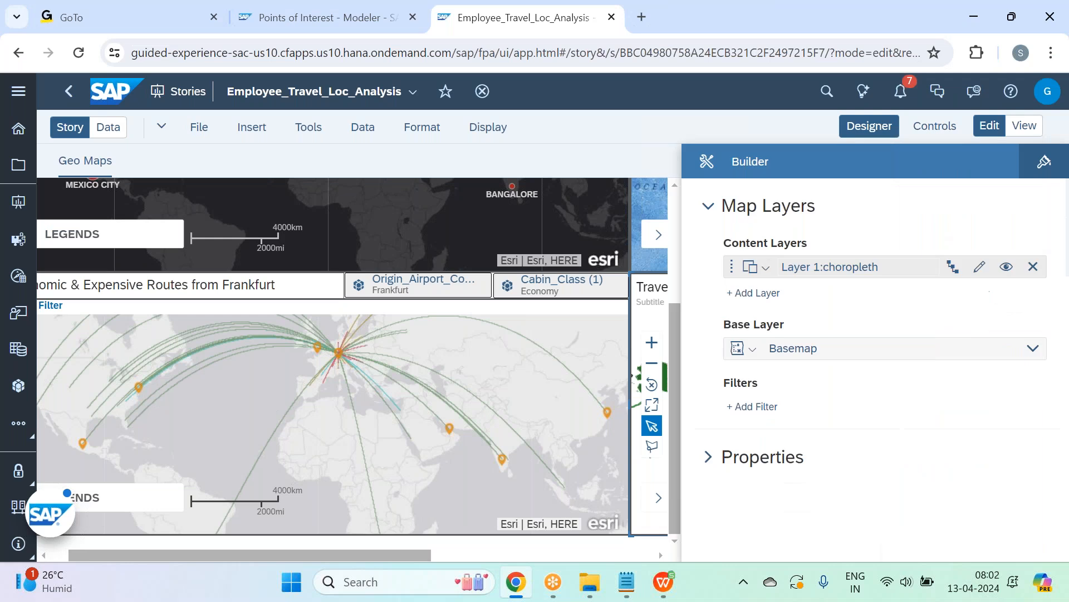
pyautogui.click(752, 296)
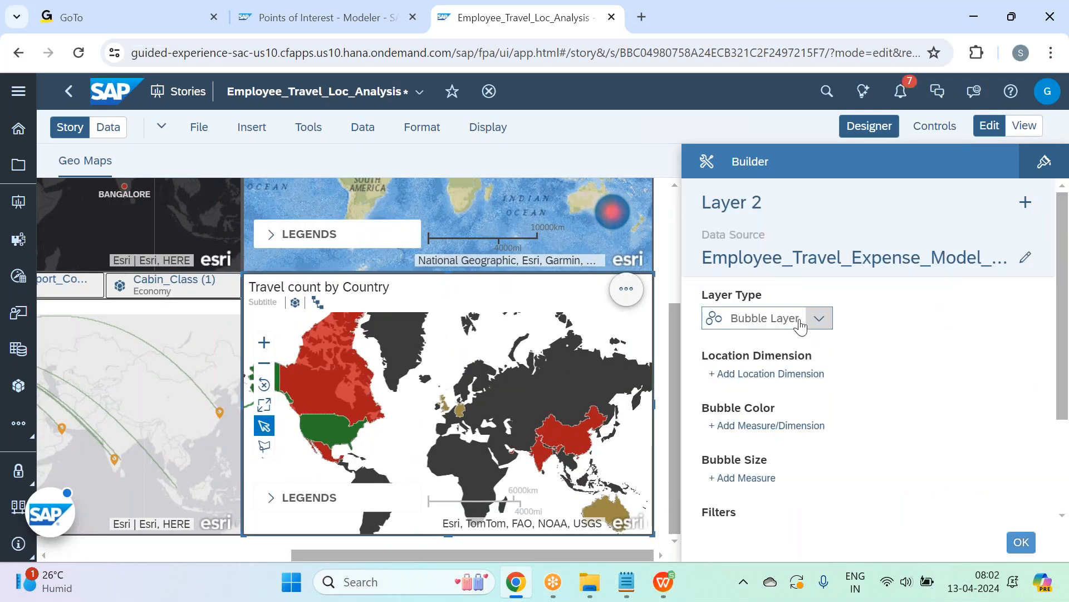
pyautogui.click(818, 318)
pyautogui.click(780, 470)
pyautogui.click(864, 354)
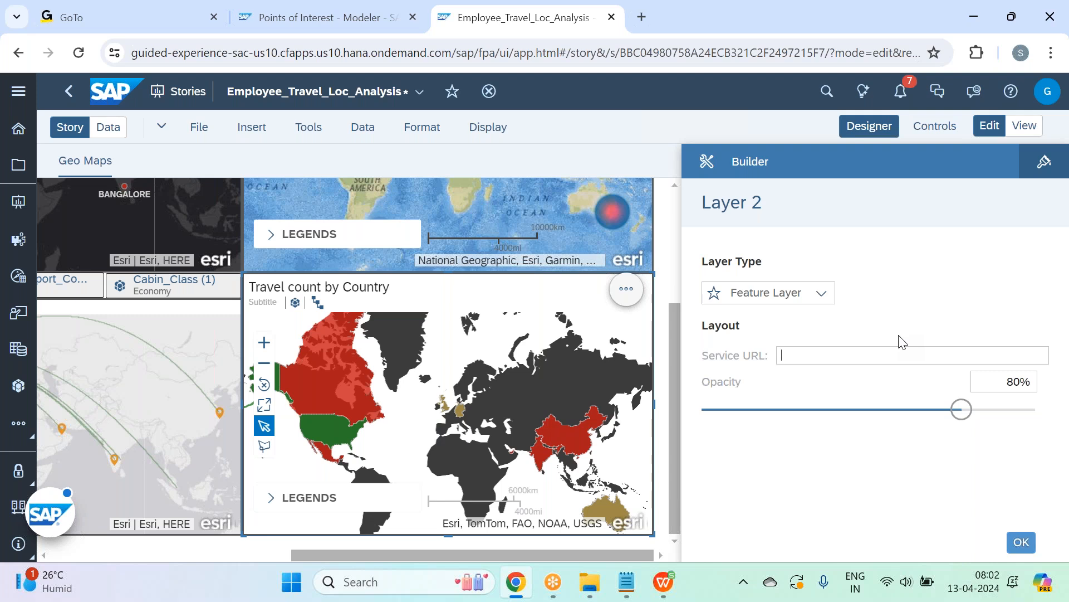
pyautogui.click(1020, 545)
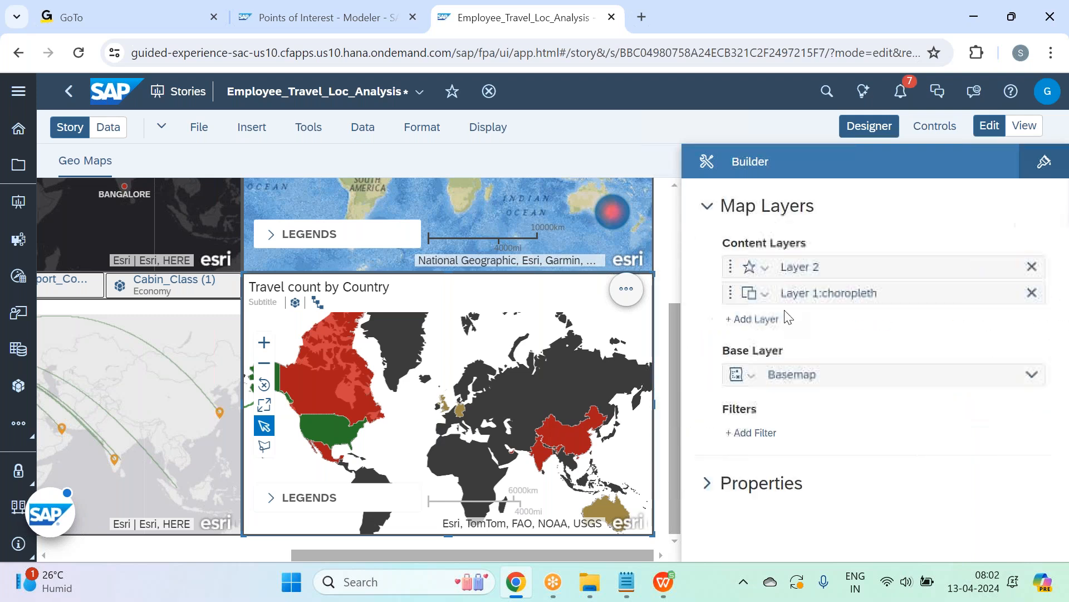
pyautogui.click(1033, 267)
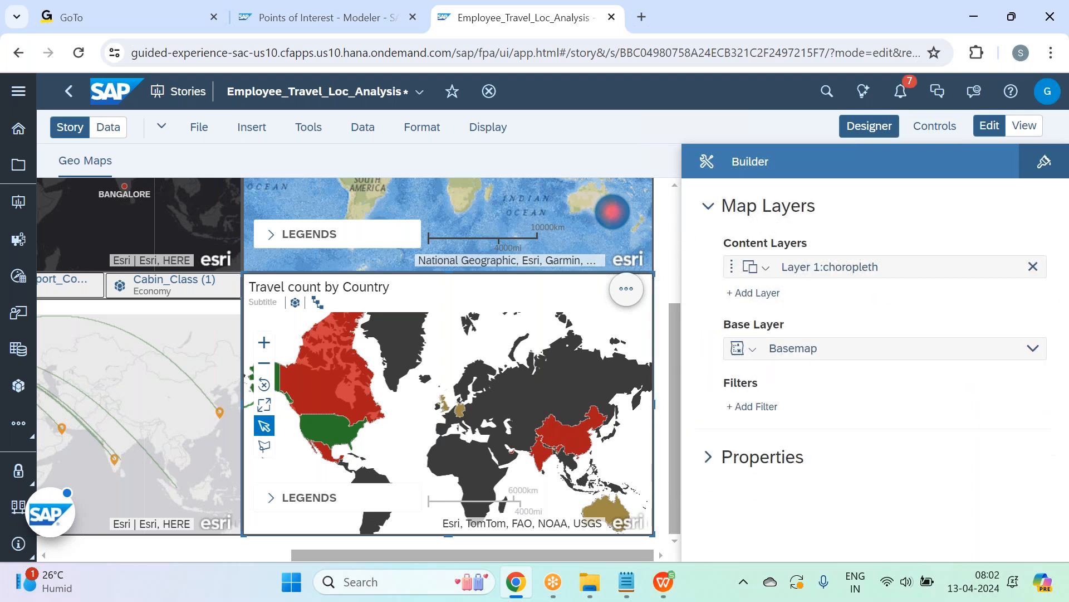
pyautogui.click(864, 128)
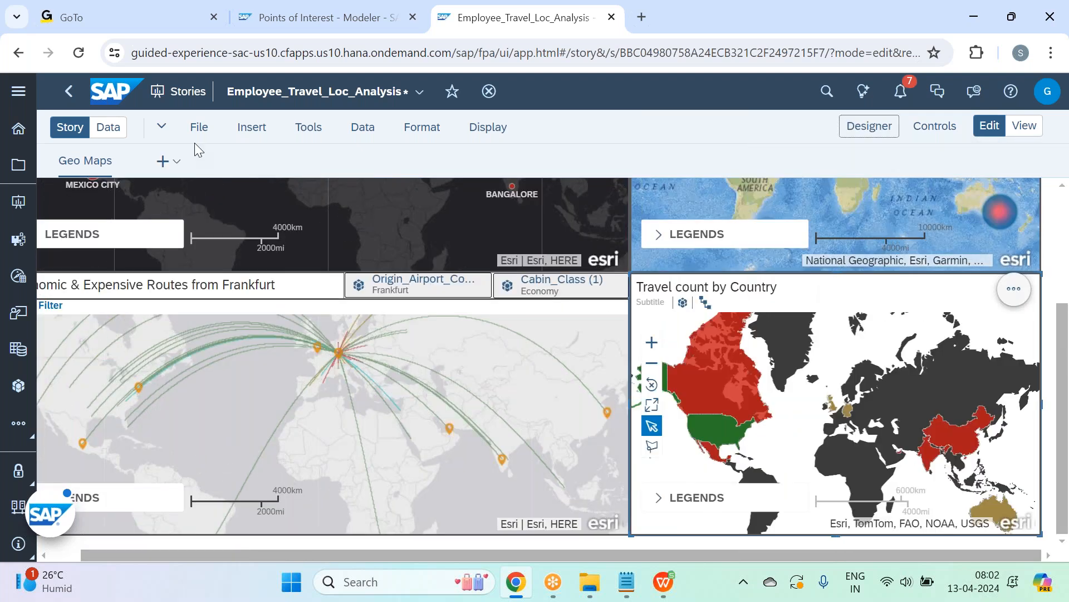
# Step: Save the story with only the choropleth layer on the country map
pyautogui.click(199, 126)
pyautogui.click(243, 177)
pyautogui.click(407, 174)
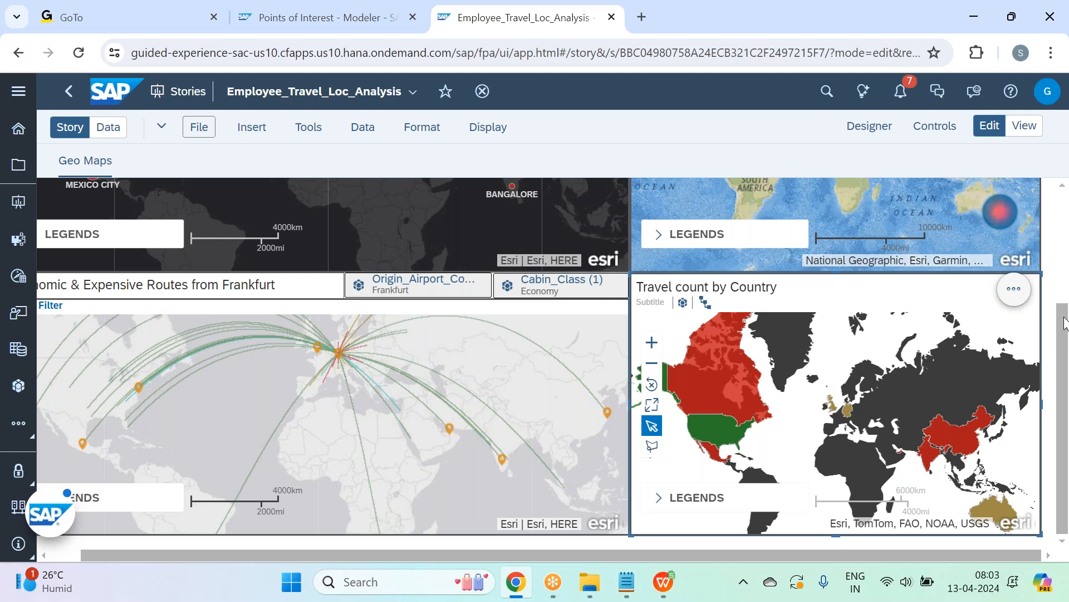
# Step: Switch to WPS Office and close the Concur_Travel_V3.xlsx workbook
pyautogui.scroll(3, 1064, 321)
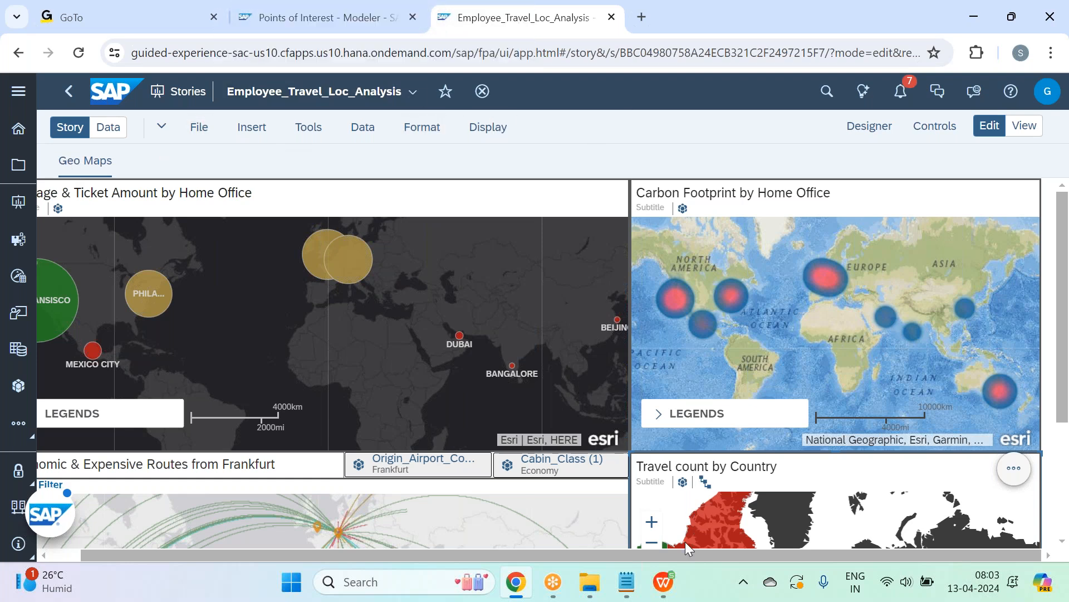
pyautogui.moveTo(670, 585)
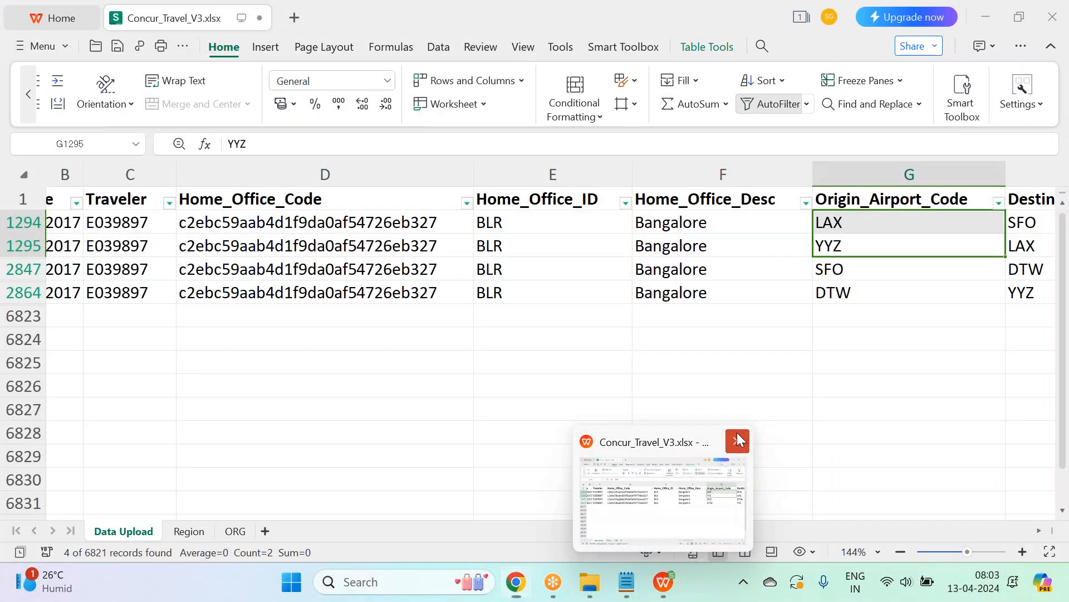
pyautogui.click(737, 432)
pyautogui.click(583, 322)
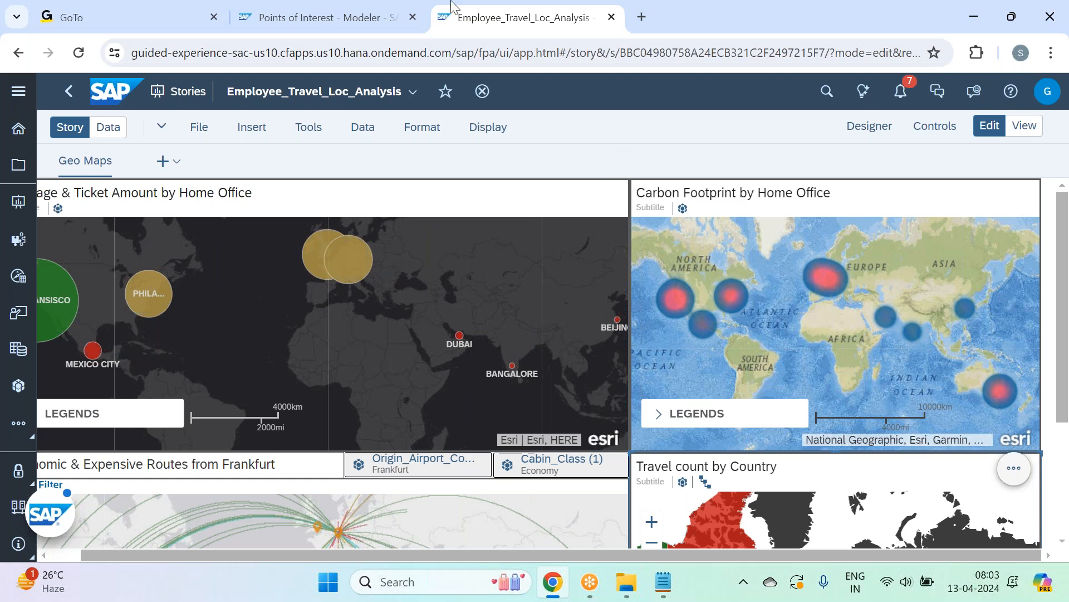
# Step: Open the Employee_Travel_Expense_Model_concur model from the Employee Travel Analysis folder and hide its details
pyautogui.click(778, 18)
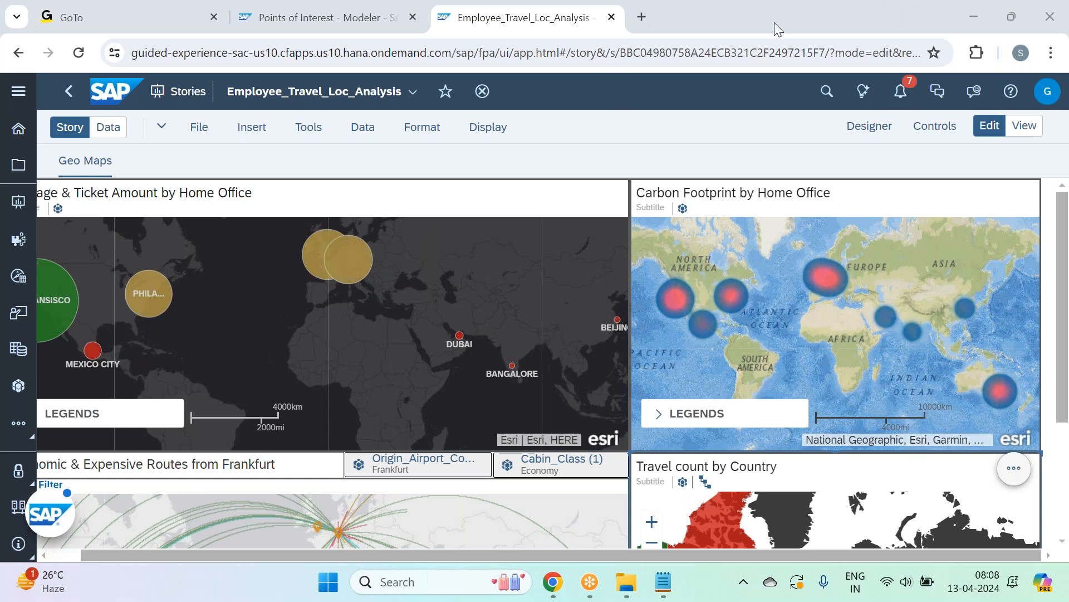
pyautogui.click(693, 113)
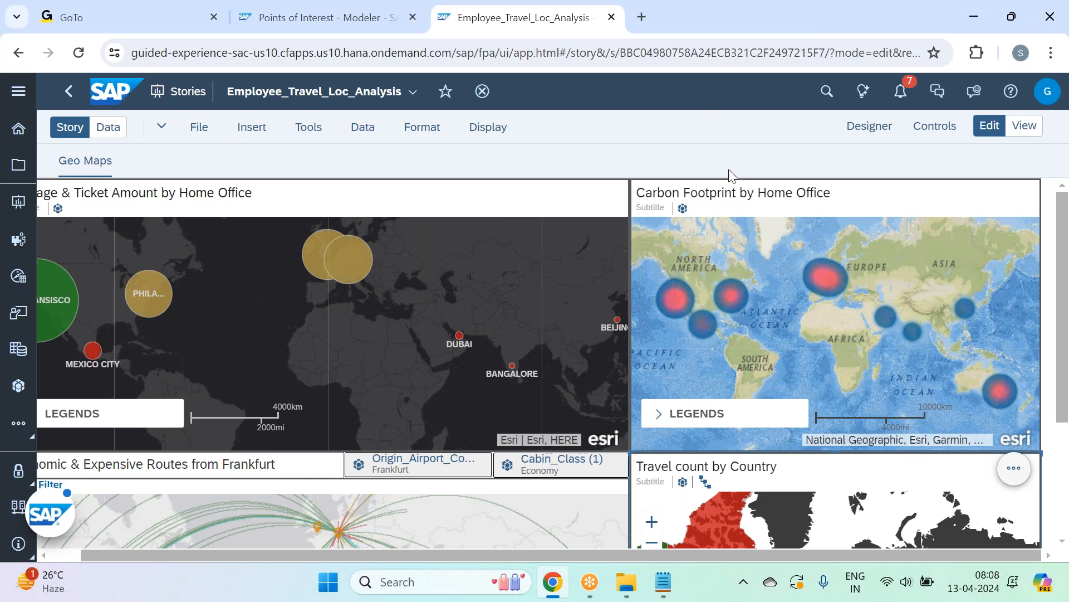
pyautogui.click(15, 177)
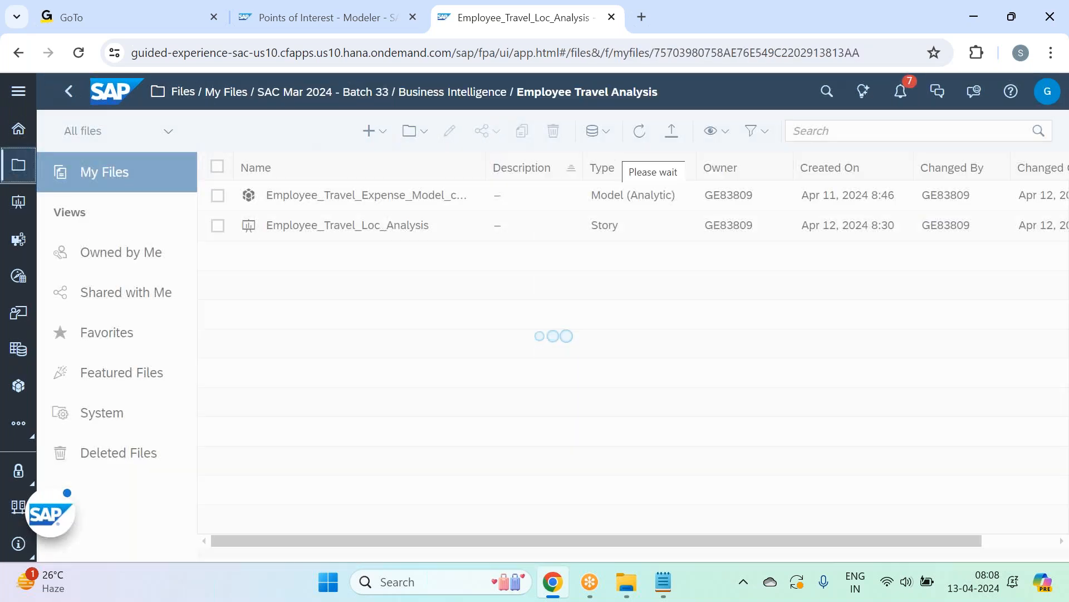
pyautogui.click(336, 200)
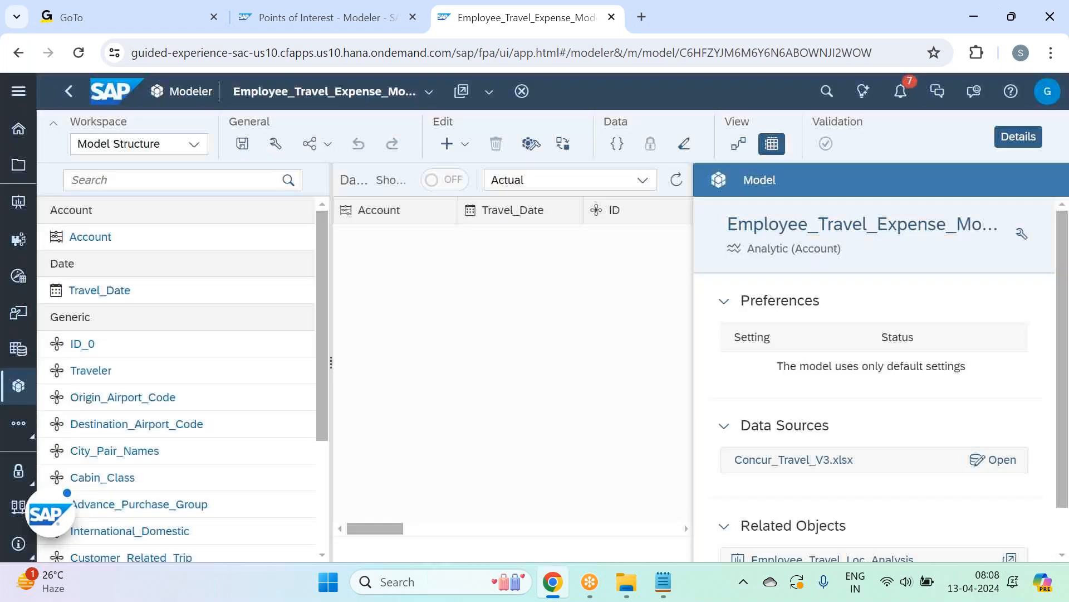
pyautogui.click(1019, 137)
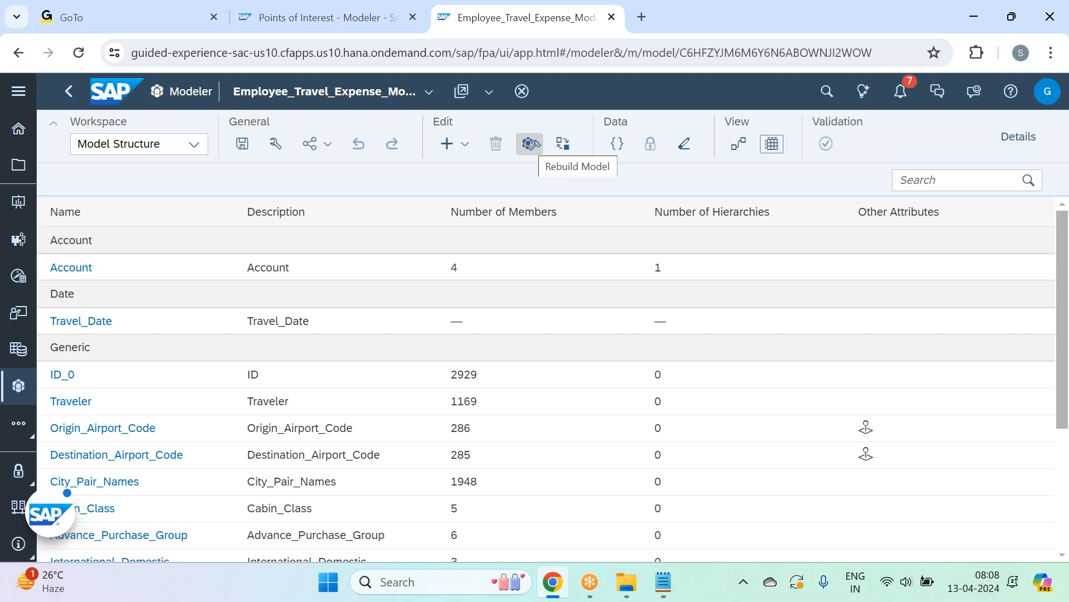
# Step: Start rebuilding the model, acknowledging the impact on its dependencies and accepting the sampled data
pyautogui.click(530, 144)
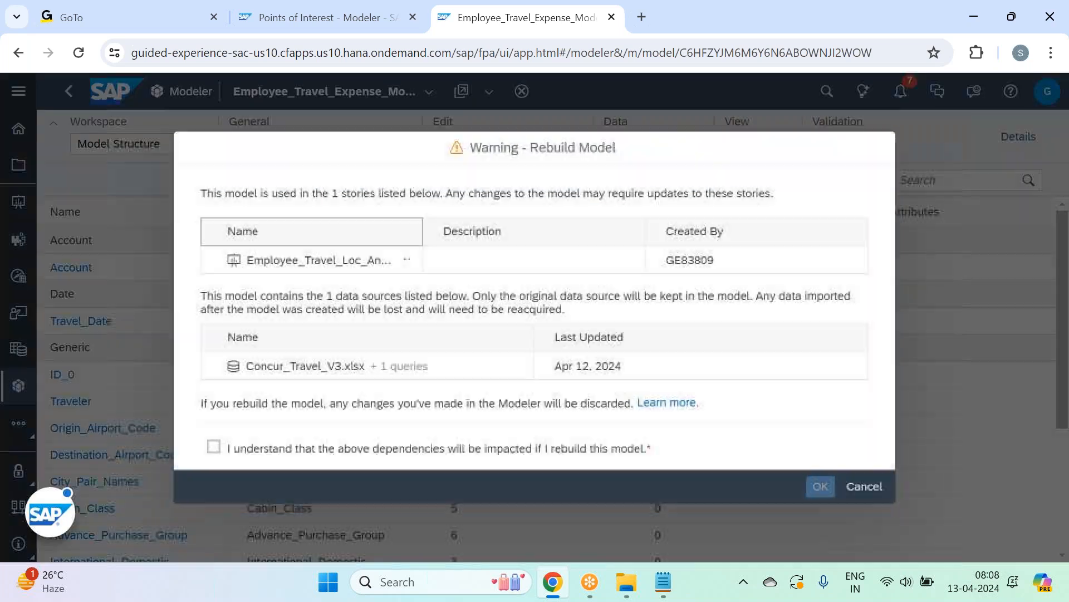
pyautogui.click(214, 447)
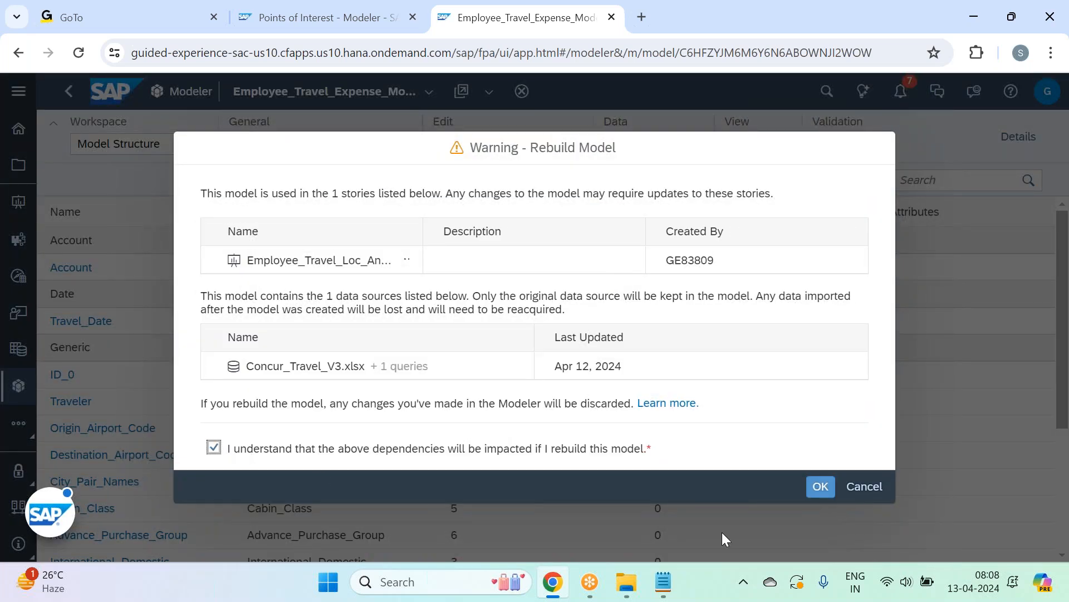
pyautogui.click(821, 486)
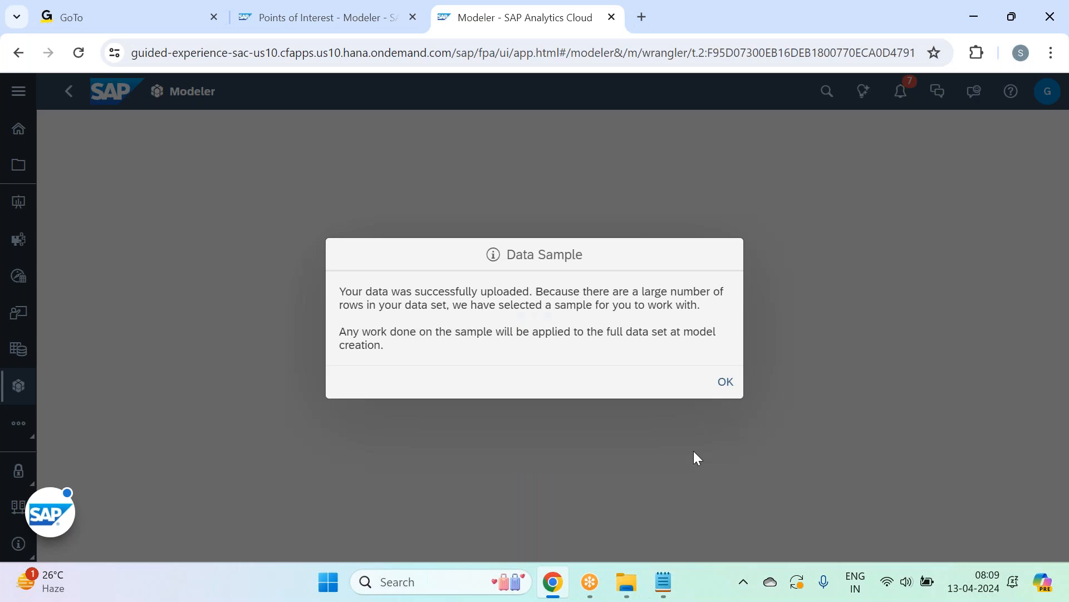
pyautogui.click(725, 383)
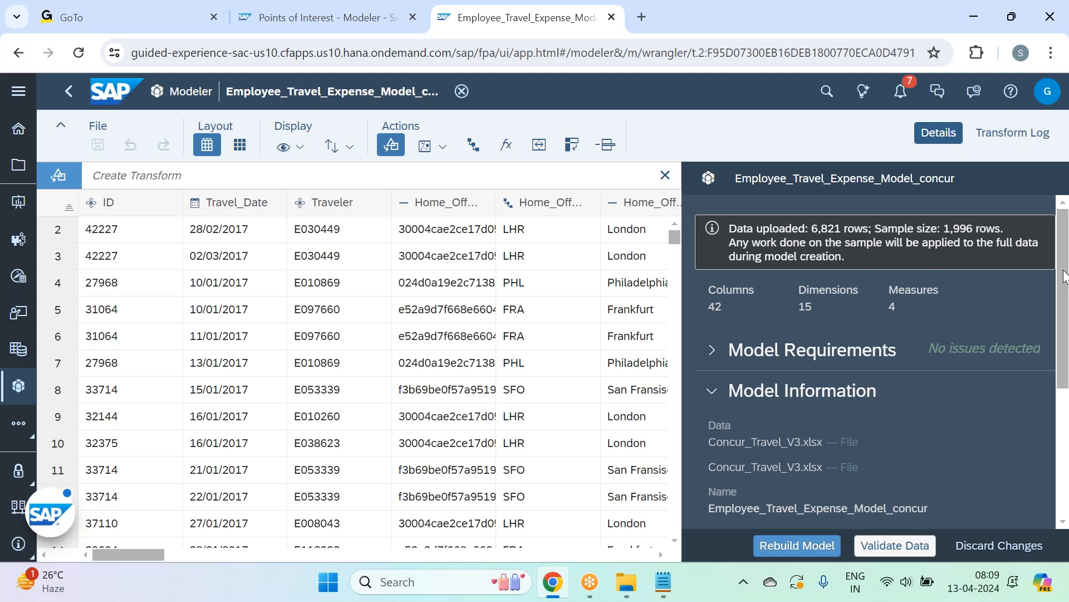
pyautogui.moveTo(1064, 273); pyautogui.dragTo(1067, 384)
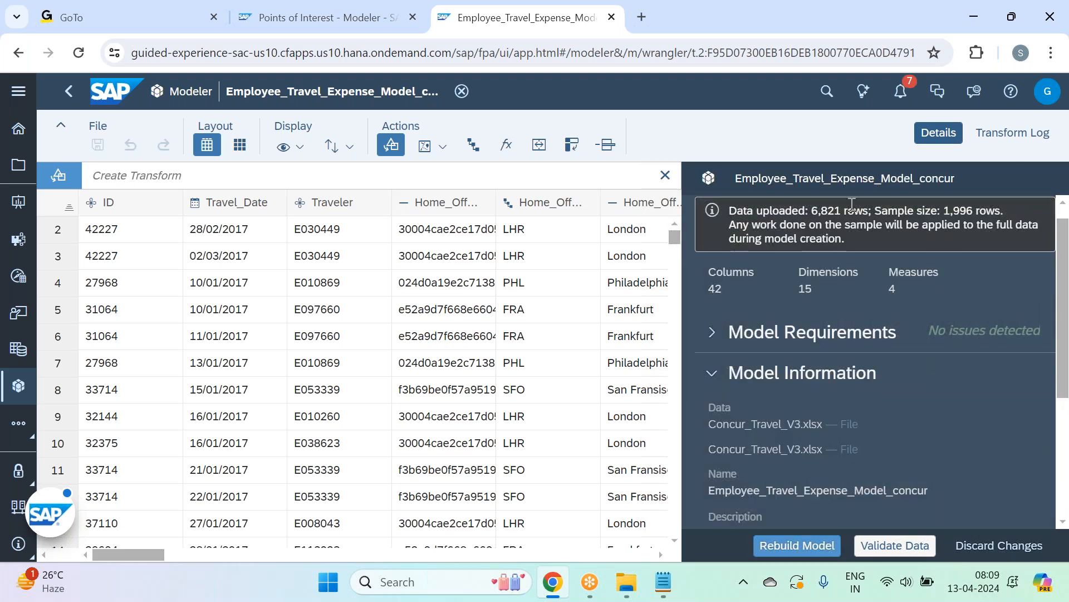
pyautogui.moveTo(145, 554); pyautogui.dragTo(631, 579)
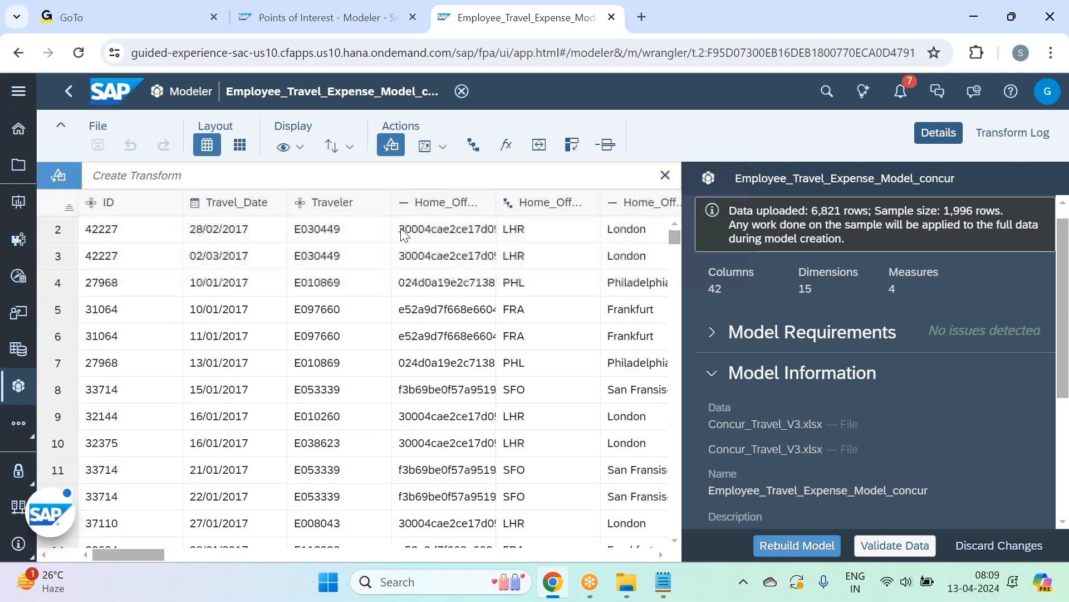
pyautogui.click(820, 142)
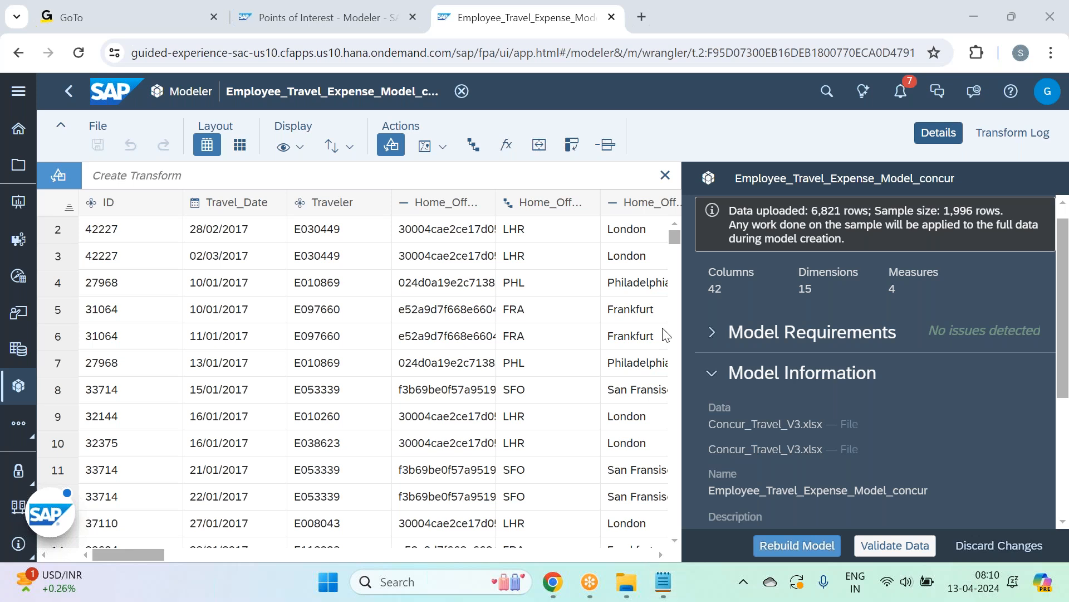
# Step: Switch to Notepad and close the SAC Dec 2023 - Batch 31 notes, saving their changes
pyautogui.click(663, 582)
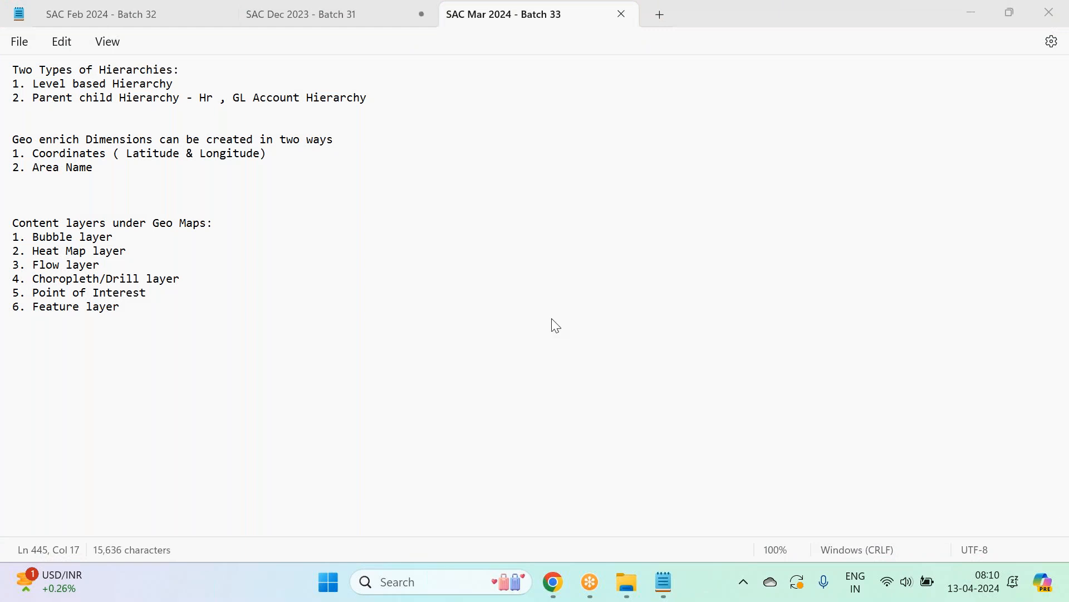
pyautogui.click(421, 15)
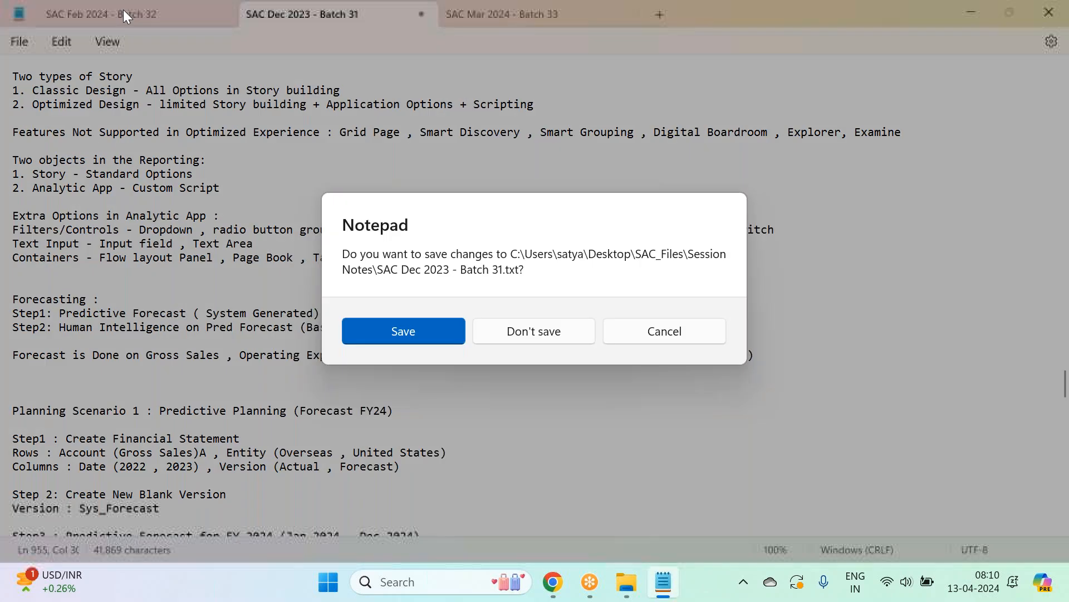
pyautogui.click(420, 332)
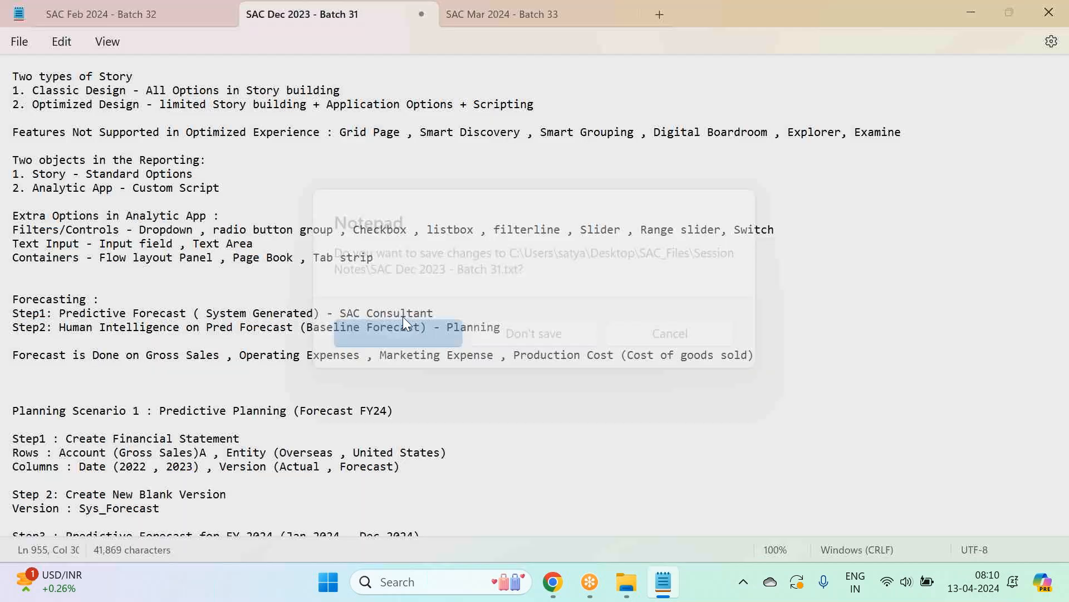
# Step: Look through the SAC Feb 2024 - Batch 32 notes and save them
pyautogui.click(82, 7)
pyautogui.scroll(-3, 354, 284)
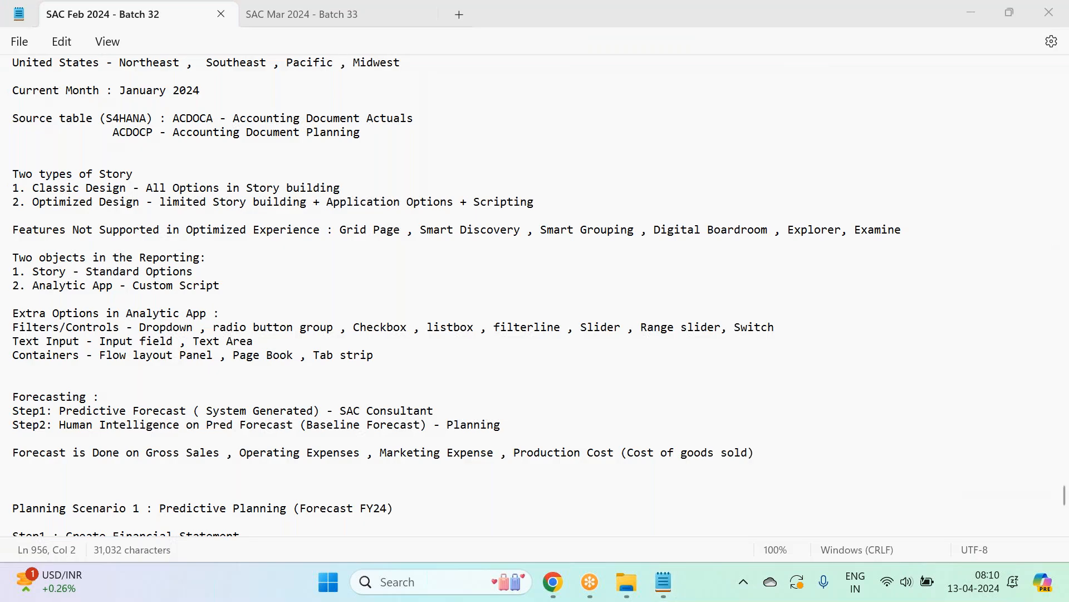
pyautogui.scroll(-5, 970, 291)
pyautogui.scroll(8, 667, 273)
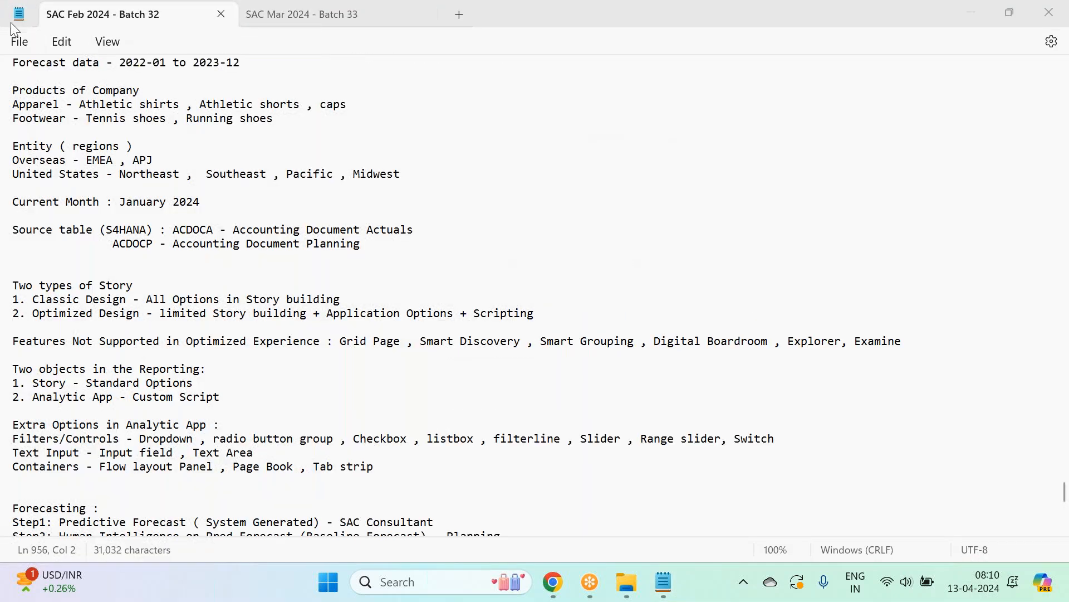
pyautogui.click(19, 42)
pyautogui.click(43, 155)
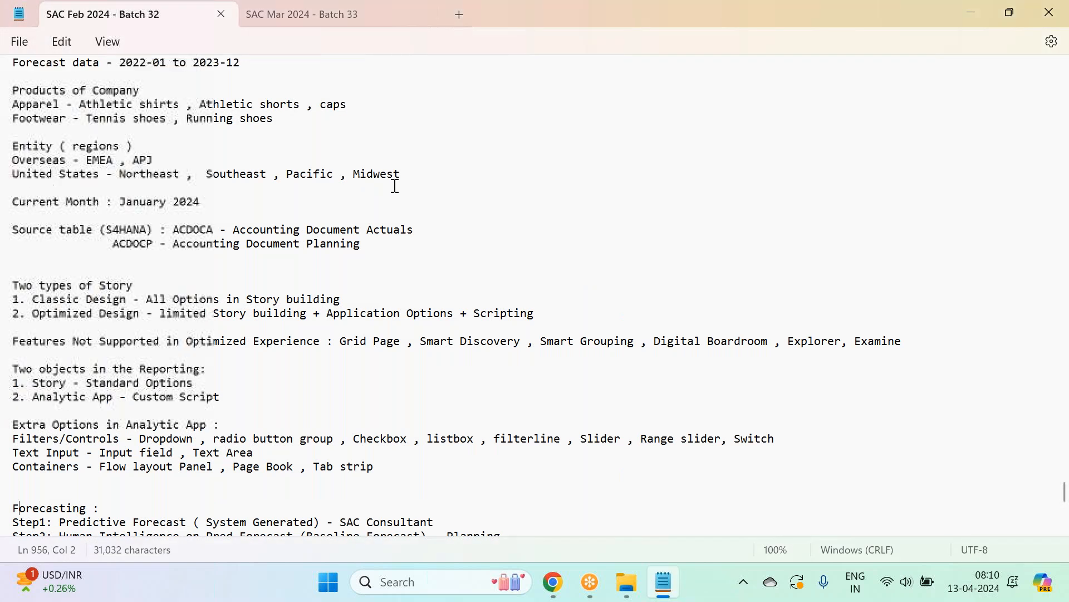
# Step: Copy the calculated dimension notes in the Batch 32 file, from the Functions Used line through the Carbon_print formula
pyautogui.scroll(15, 399, 184)
pyautogui.scroll(20, 696, 148)
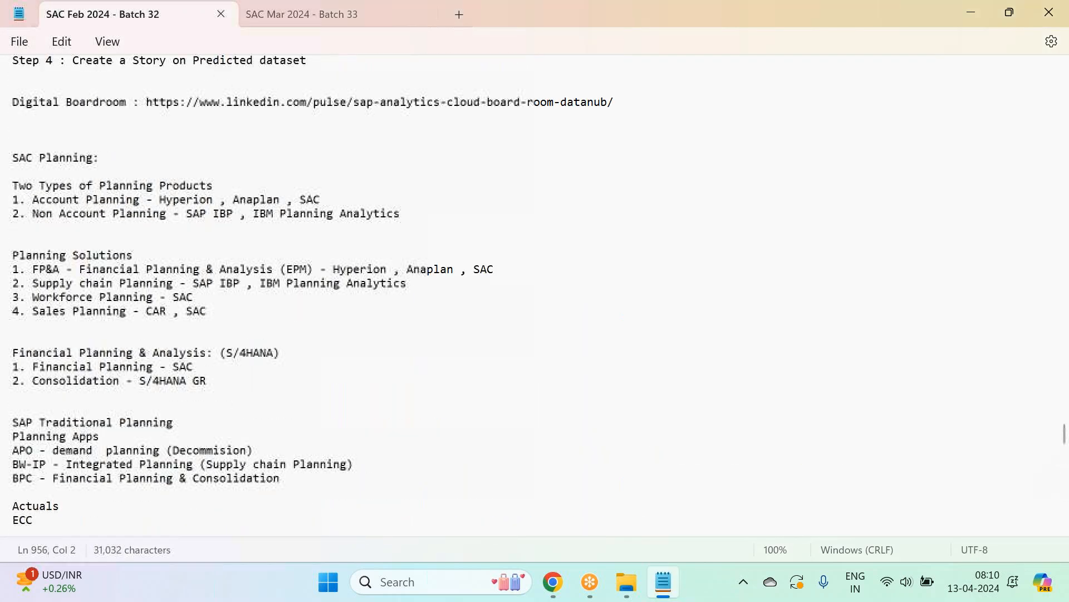
pyautogui.scroll(20, 534, 296)
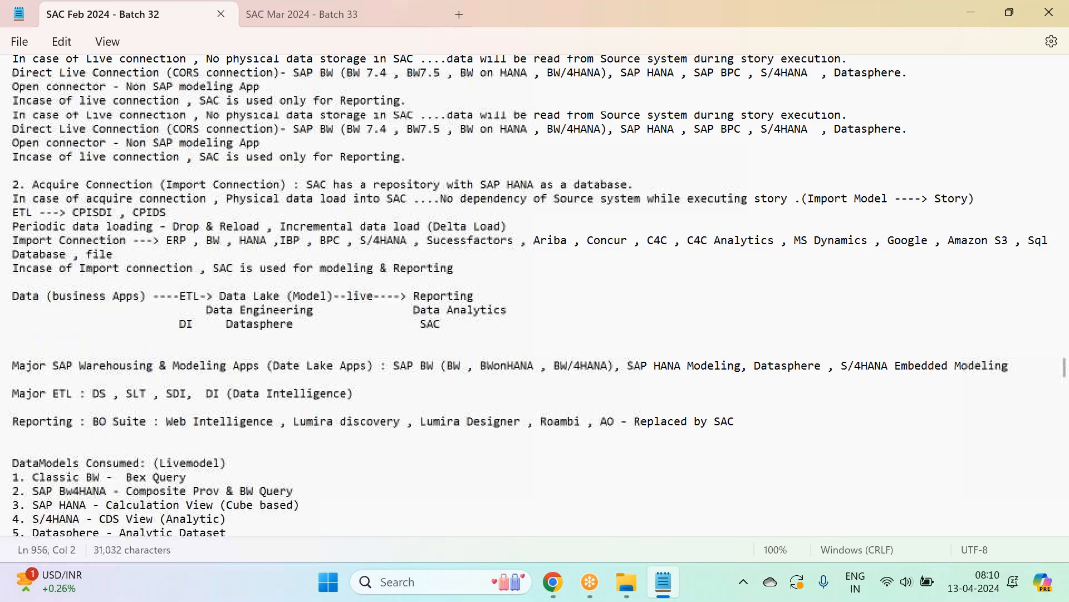
pyautogui.scroll(20, 534, 296)
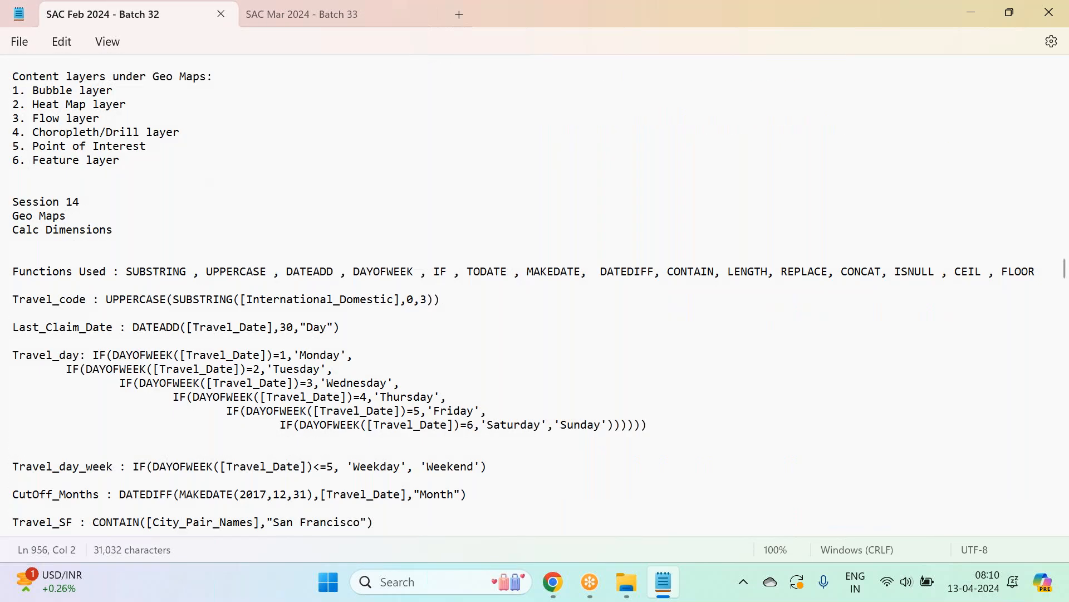
pyautogui.scroll(-1, 17, 231)
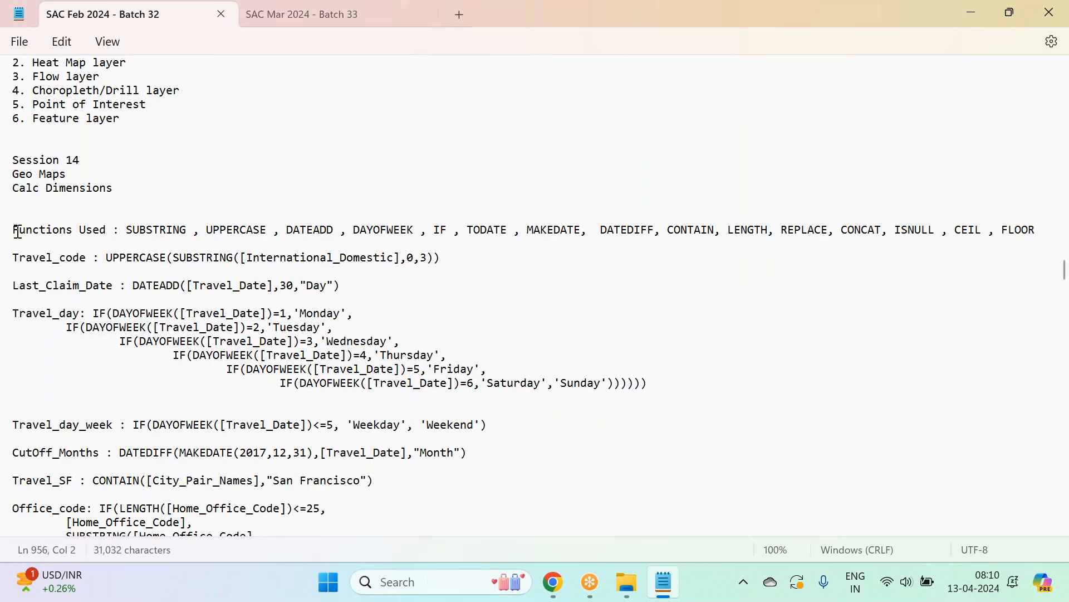
pyautogui.click(17, 231)
pyautogui.moveTo(15, 228); pyautogui.dragTo(347, 370)
pyautogui.hotkey('ctrl', 'c')
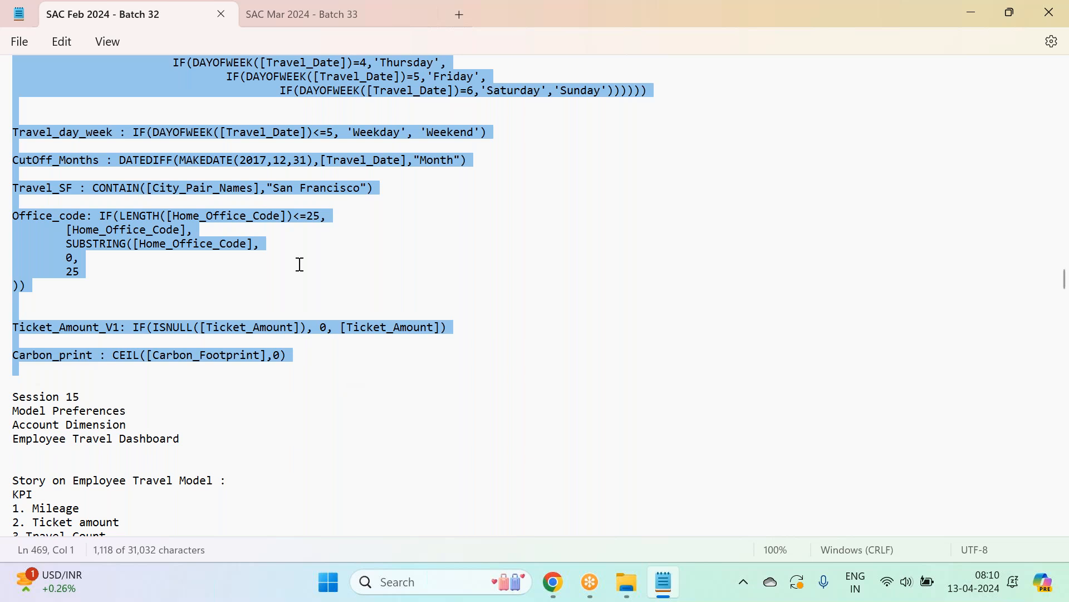
# Step: Paste the copied formulas below the content layers list in the SAC Mar 2024 - Batch 33 notes and save the file
pyautogui.click(326, 11)
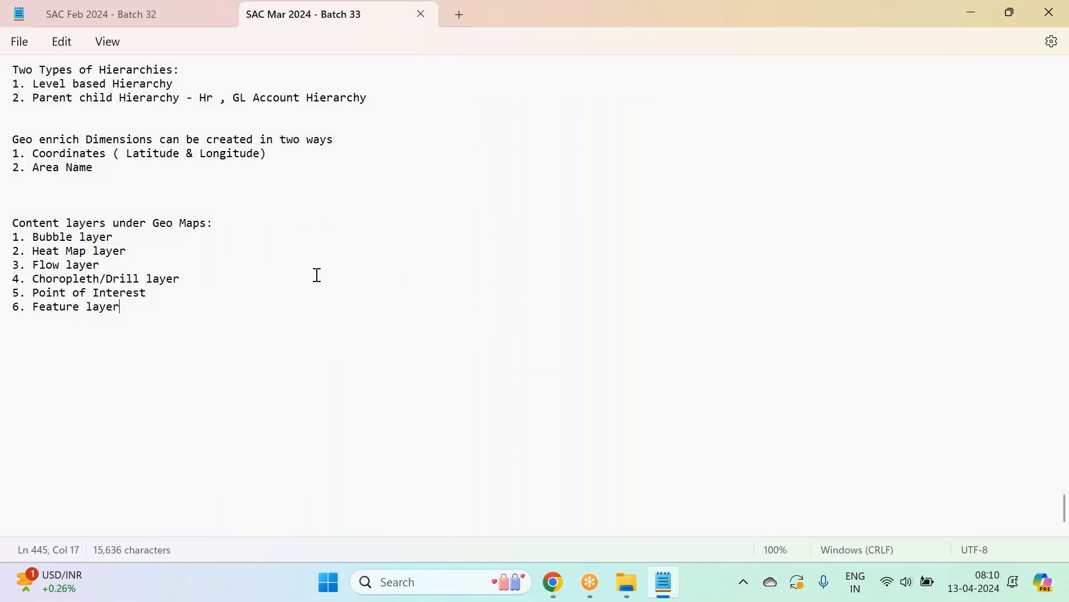
pyautogui.press('Return')
pyautogui.press('Return')
pyautogui.press('Return')
pyautogui.hotkey('ctrl', 'v')
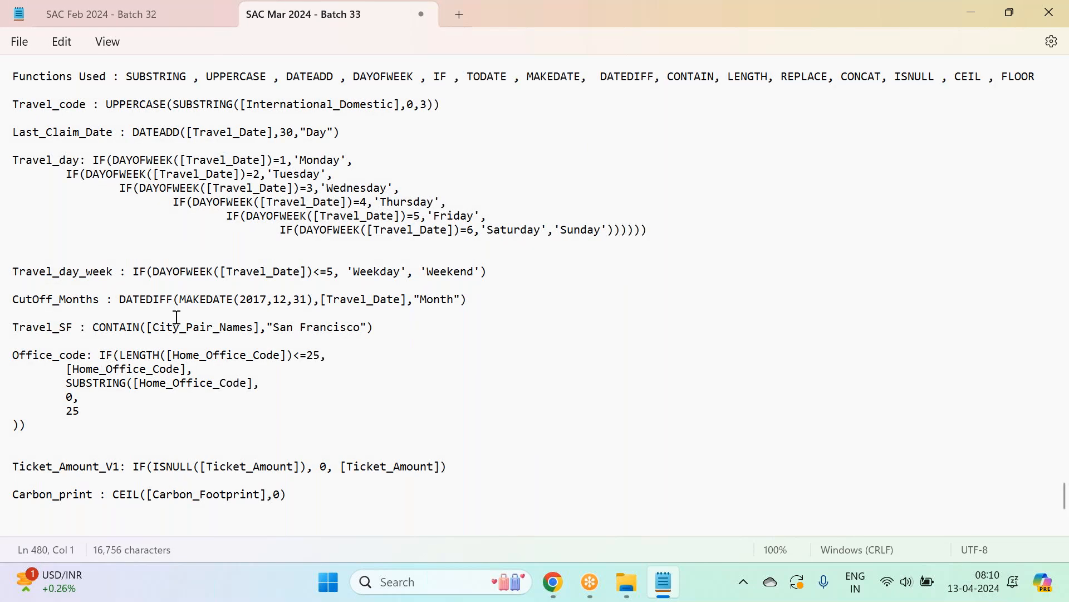
pyautogui.scroll(2, 179, 318)
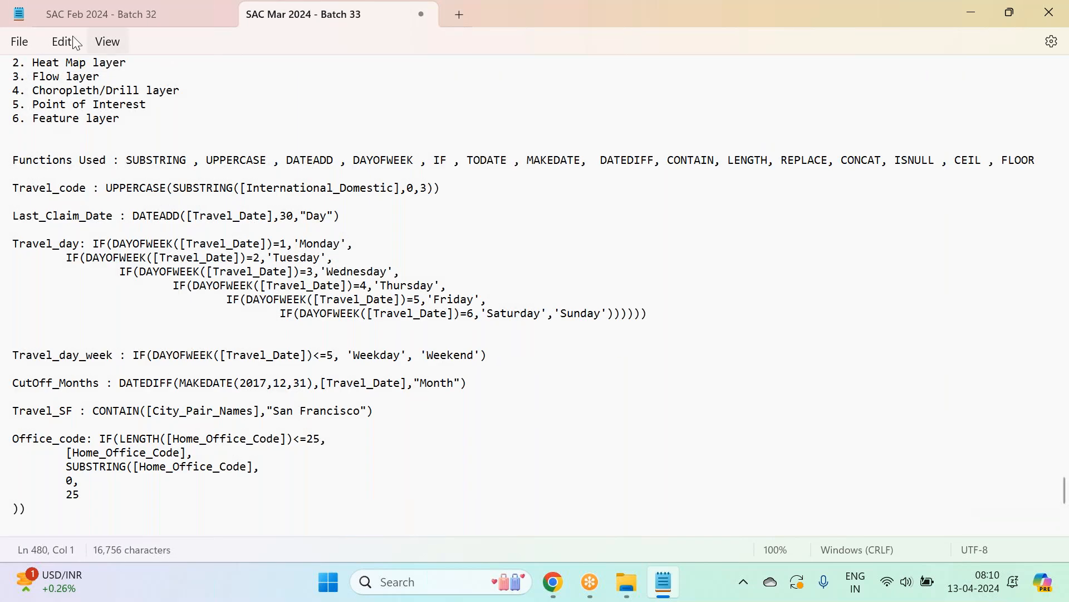
pyautogui.click(22, 41)
pyautogui.click(52, 156)
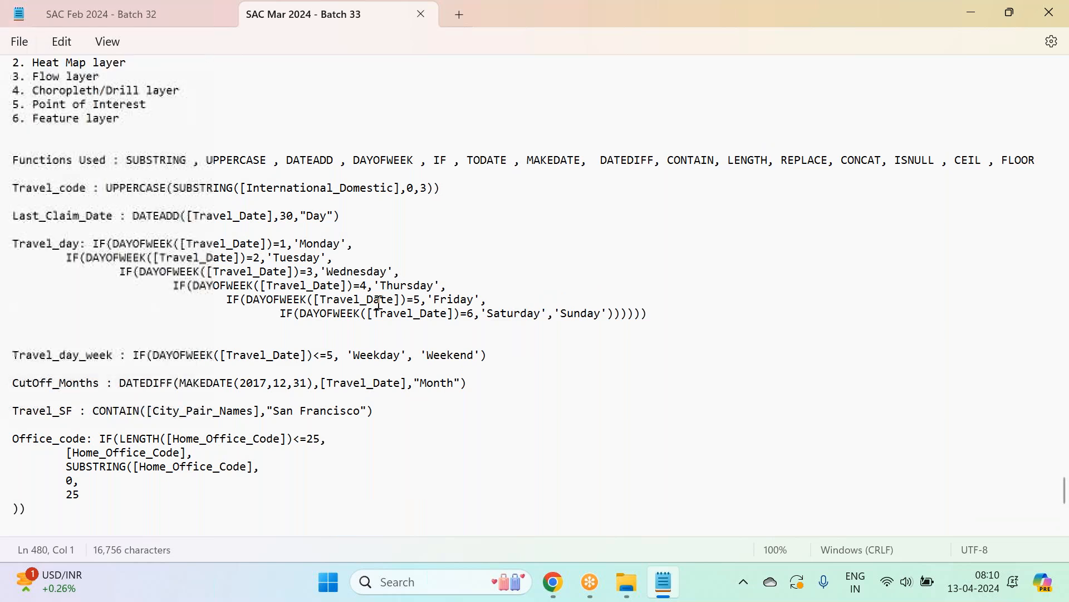
# Step: Switch back to the model in Chrome and select the International_Domestic column
pyautogui.click(559, 582)
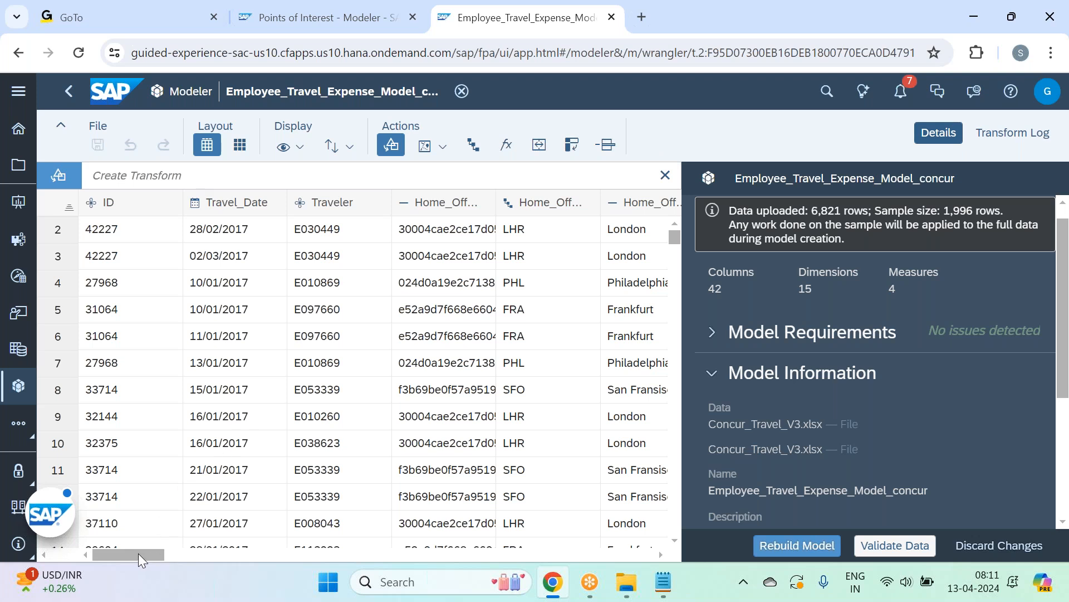
pyautogui.moveTo(139, 553); pyautogui.dragTo(178, 554)
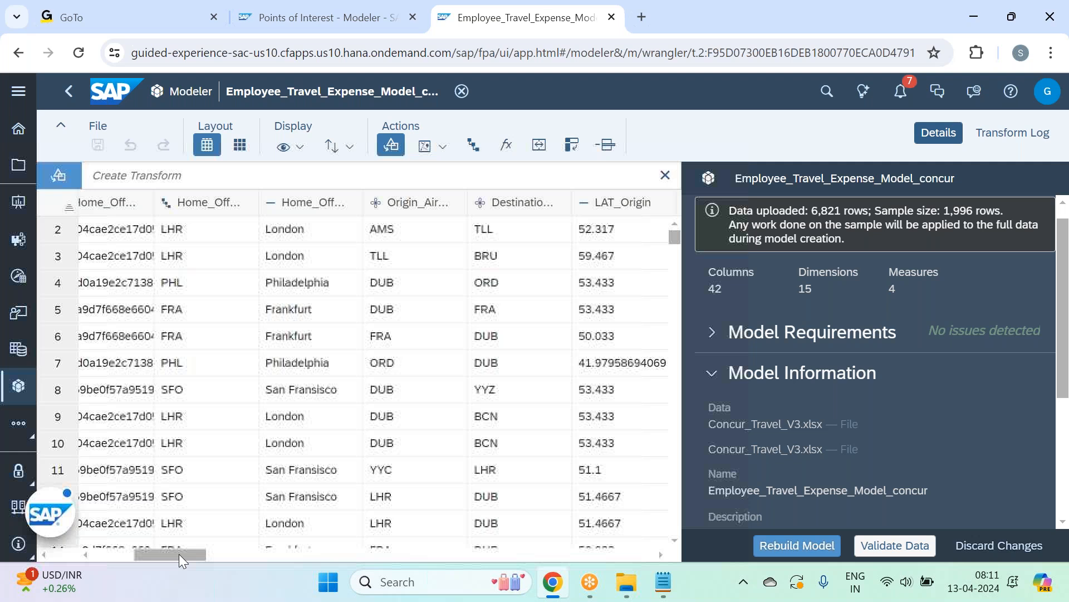
pyautogui.moveTo(179, 554); pyautogui.dragTo(356, 553)
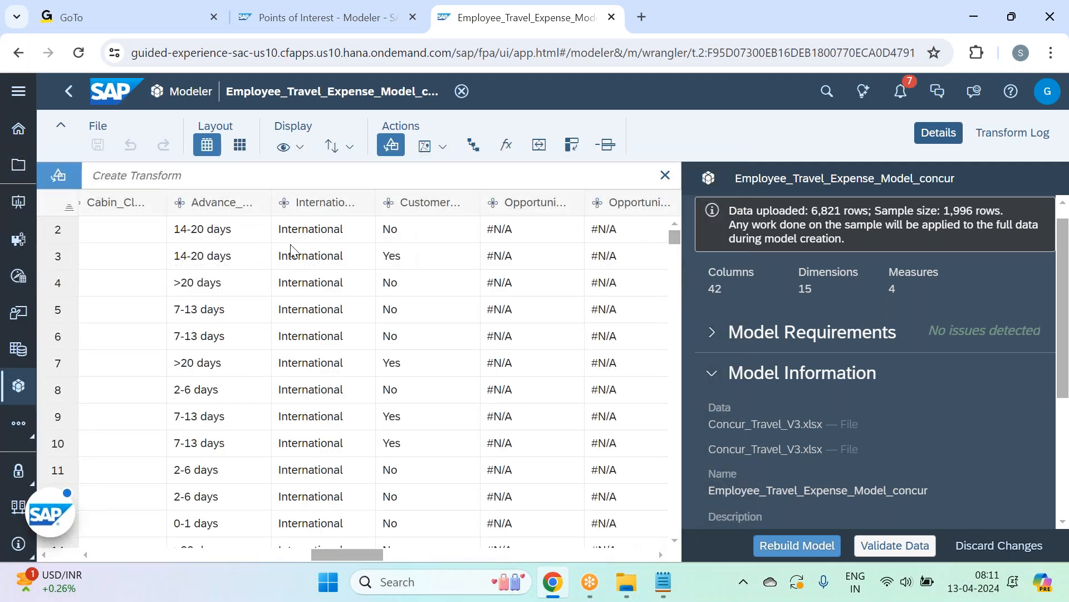
pyautogui.click(305, 206)
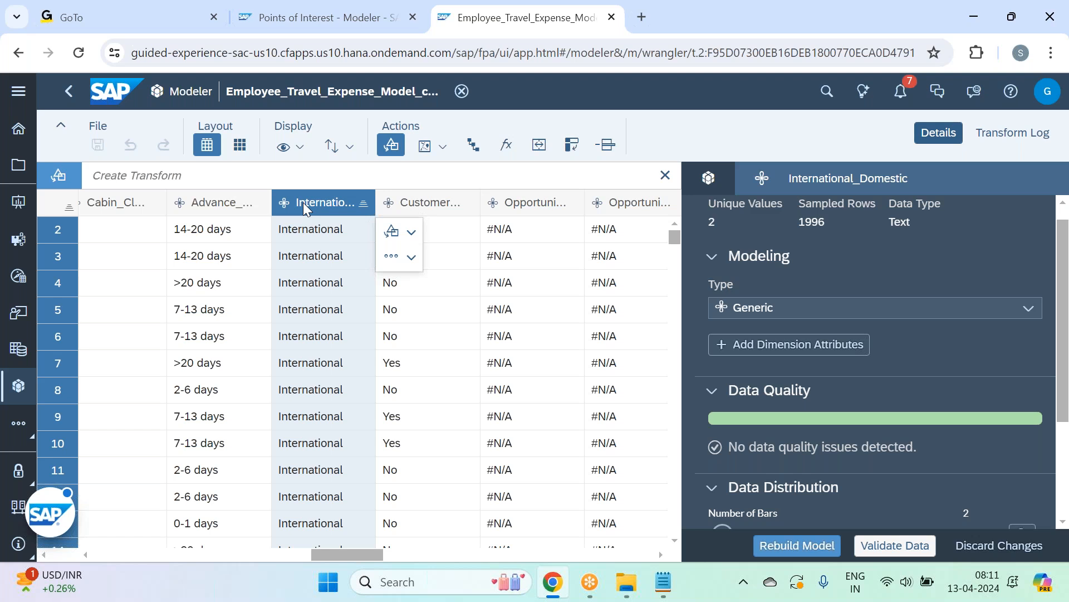
# Step: Start a new calculated column named Travel_code and go to its formula editor
pyautogui.click(503, 150)
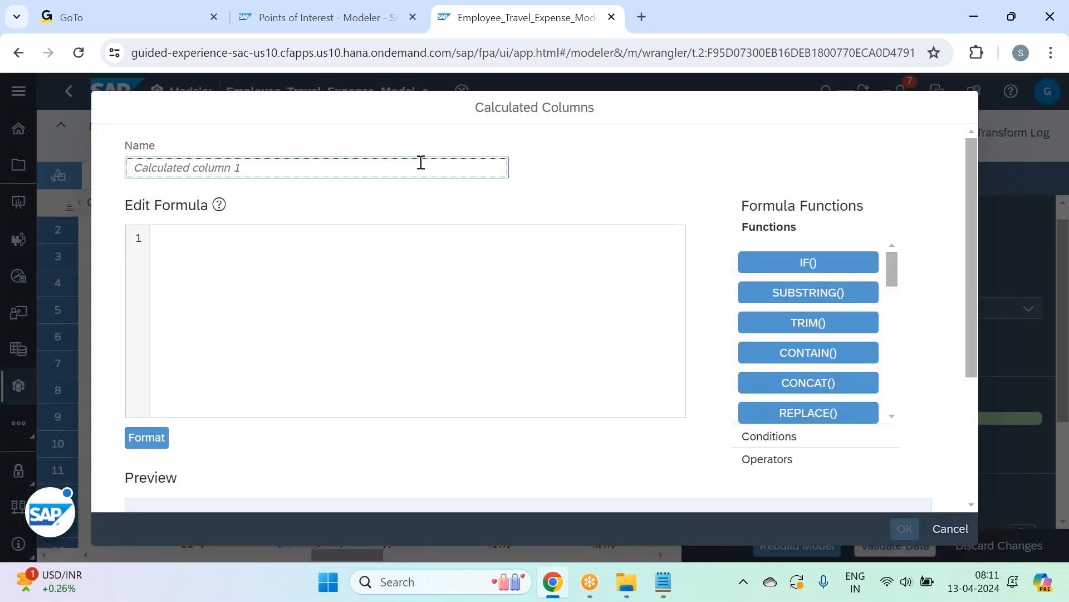
pyautogui.write('Travel')
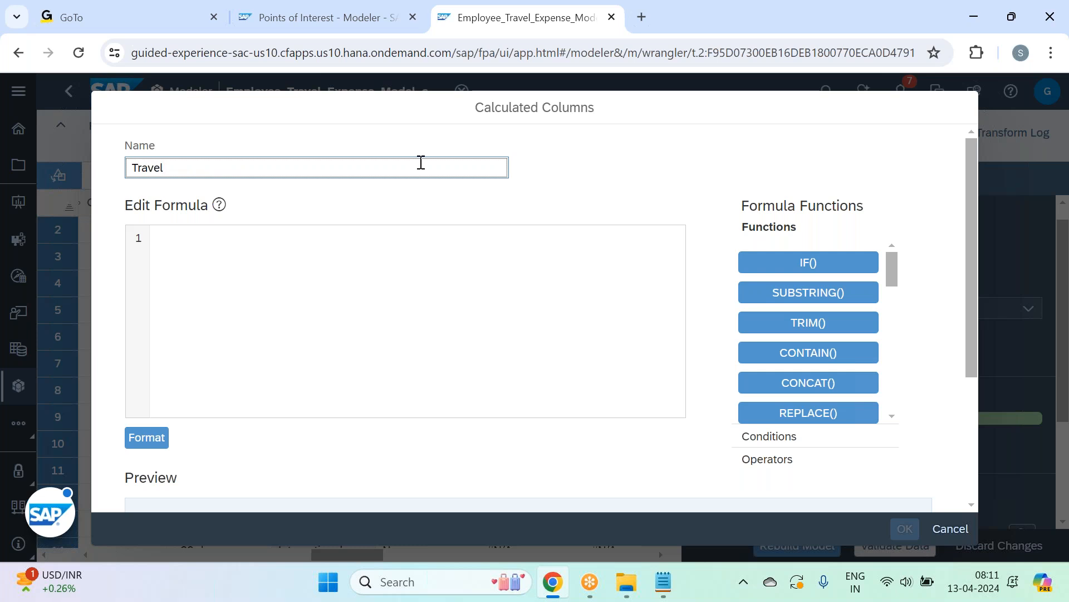
pyautogui.write('_code')
pyautogui.click(411, 232)
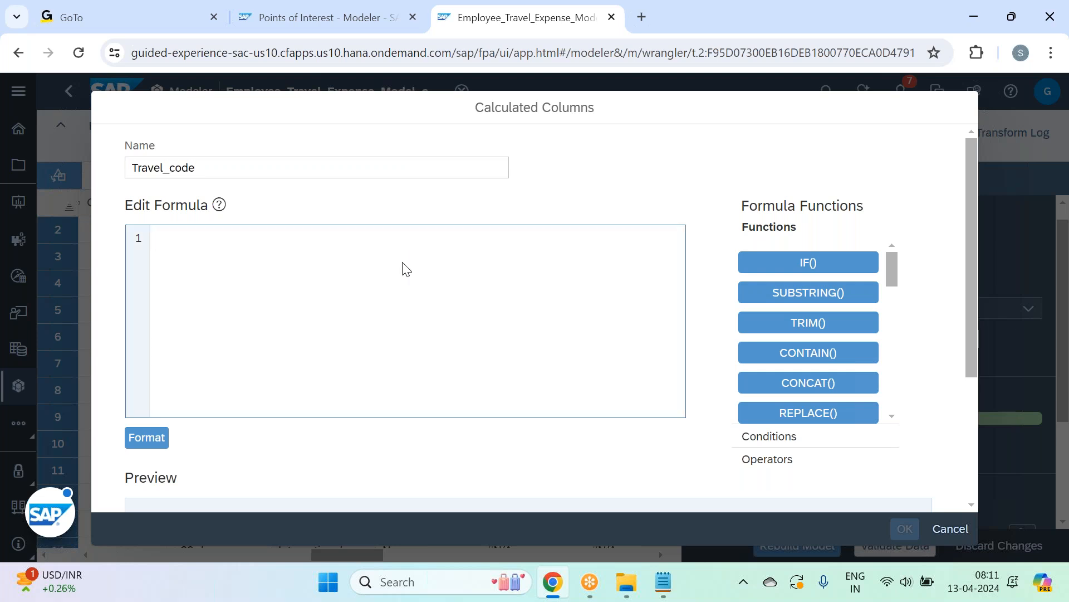
# Step: Look through the available formula functions and the editor's function suggestions, including the TODATE description
pyautogui.moveTo(895, 265)
pyautogui.mouseDown()
pyautogui.moveTo(908, 425)
pyautogui.moveTo(892, 263)
pyautogui.mouseUp()
pyautogui.click(419, 299)
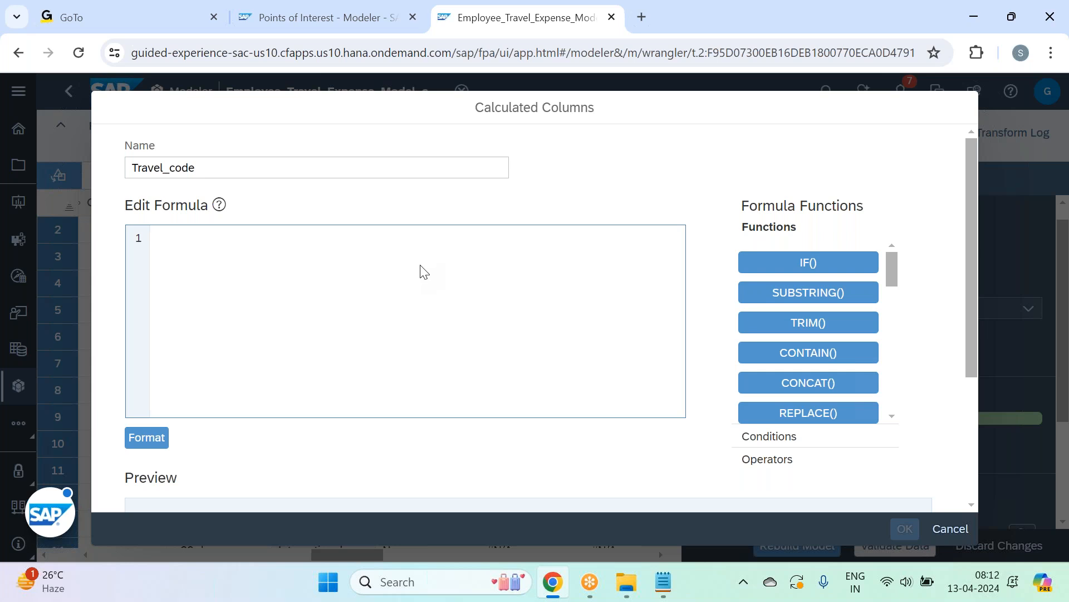
pyautogui.hotkey('ctrl', 'space')
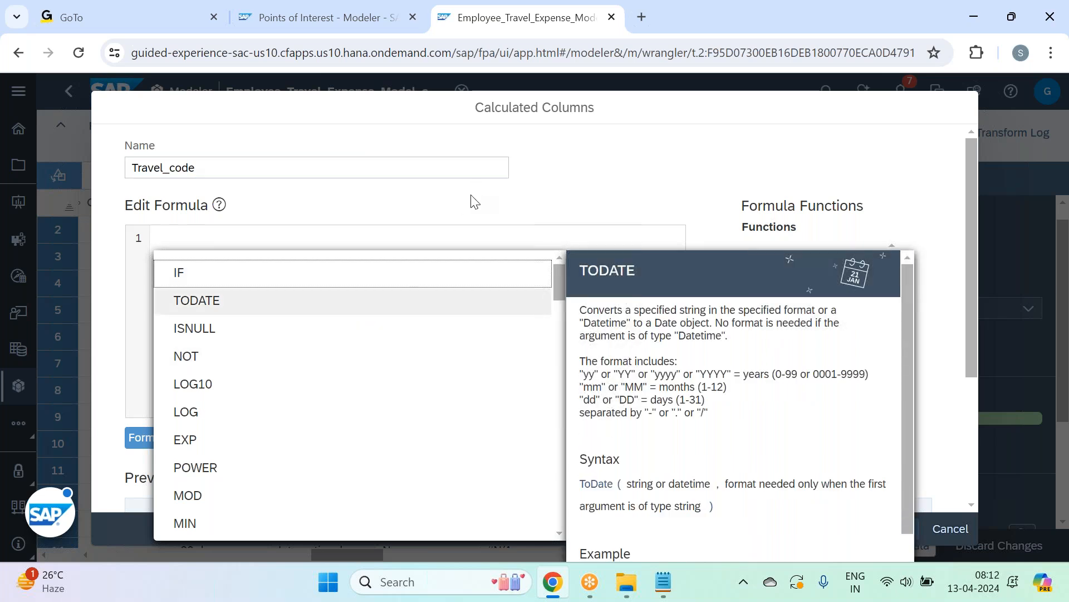
pyautogui.click(628, 199)
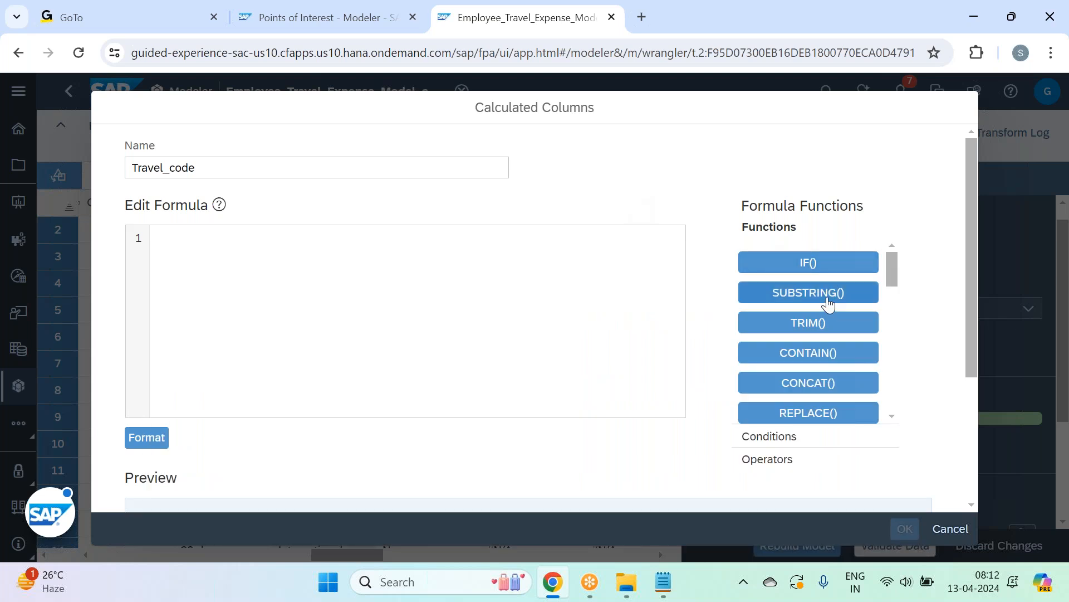
# Step: Insert the SUBSTRING function into the formula with the International_Domestic column as its string argument
pyautogui.click(517, 317)
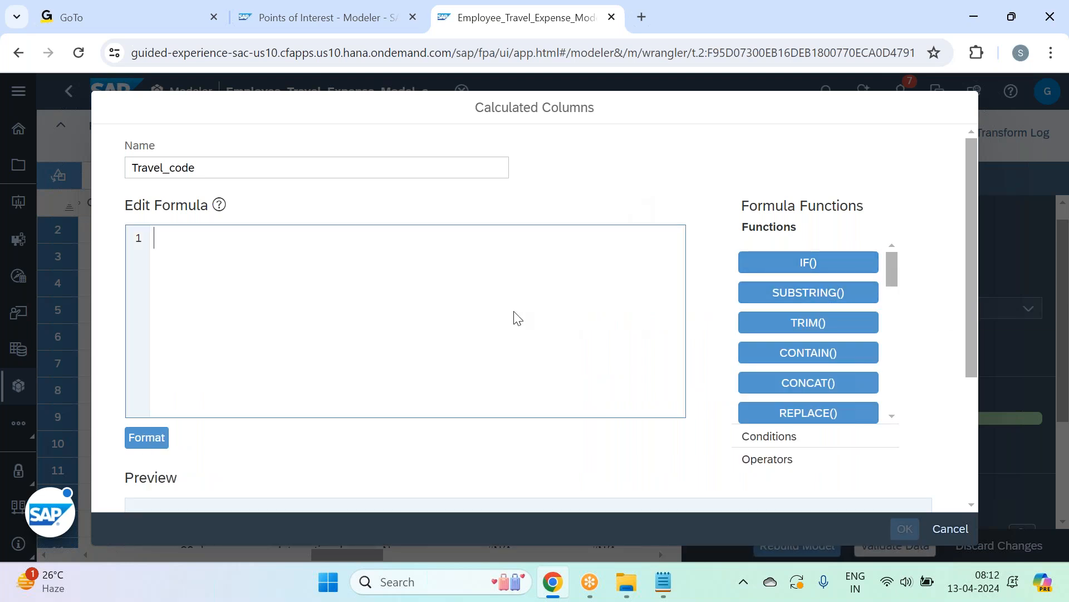
pyautogui.hotkey('ctrl', 'space')
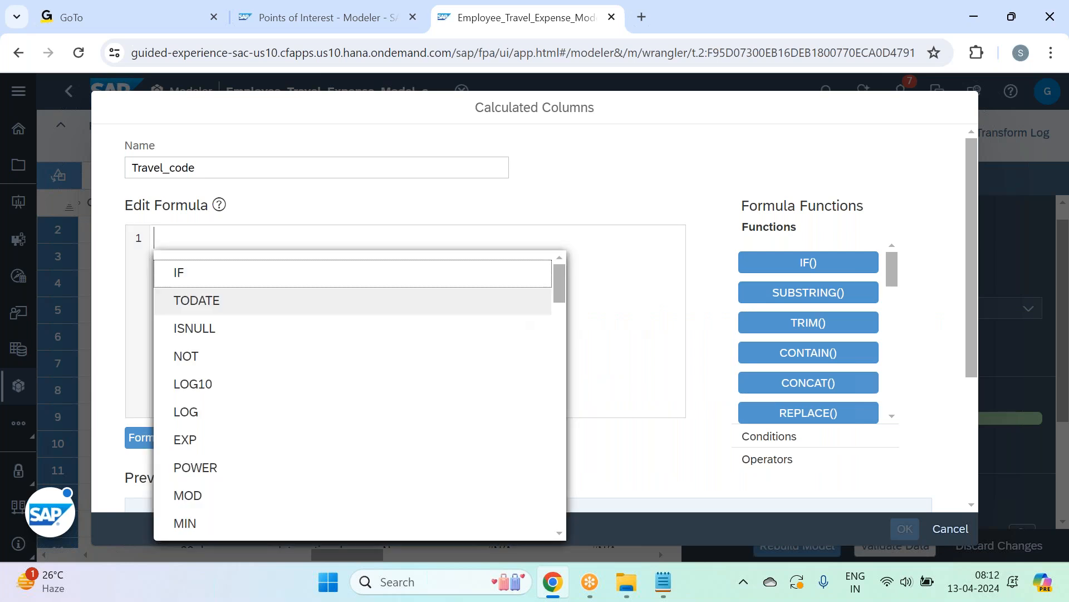
pyautogui.write('sub')
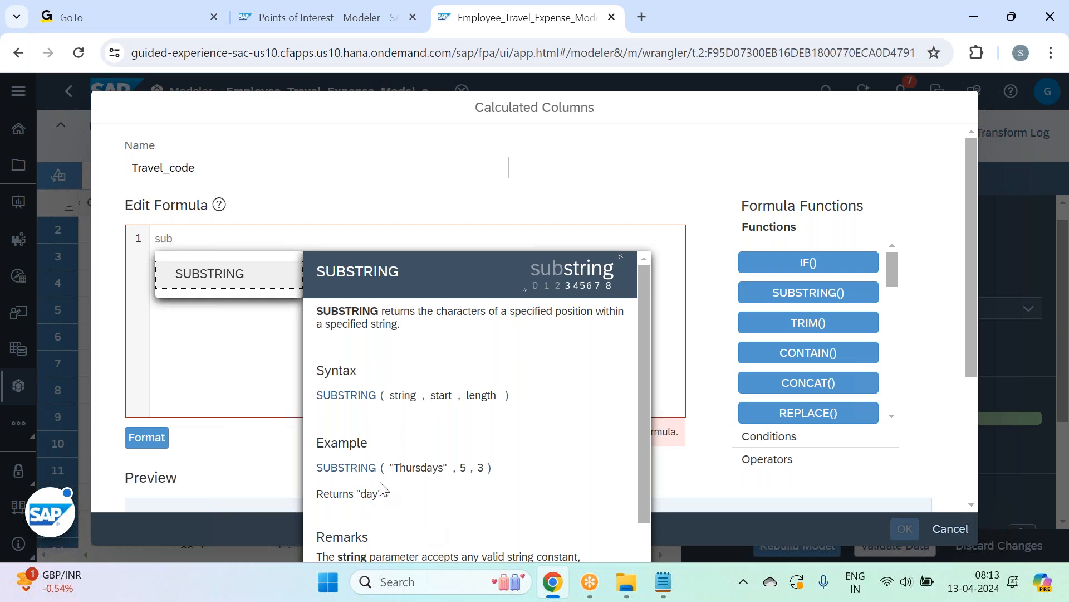
pyautogui.click(268, 271)
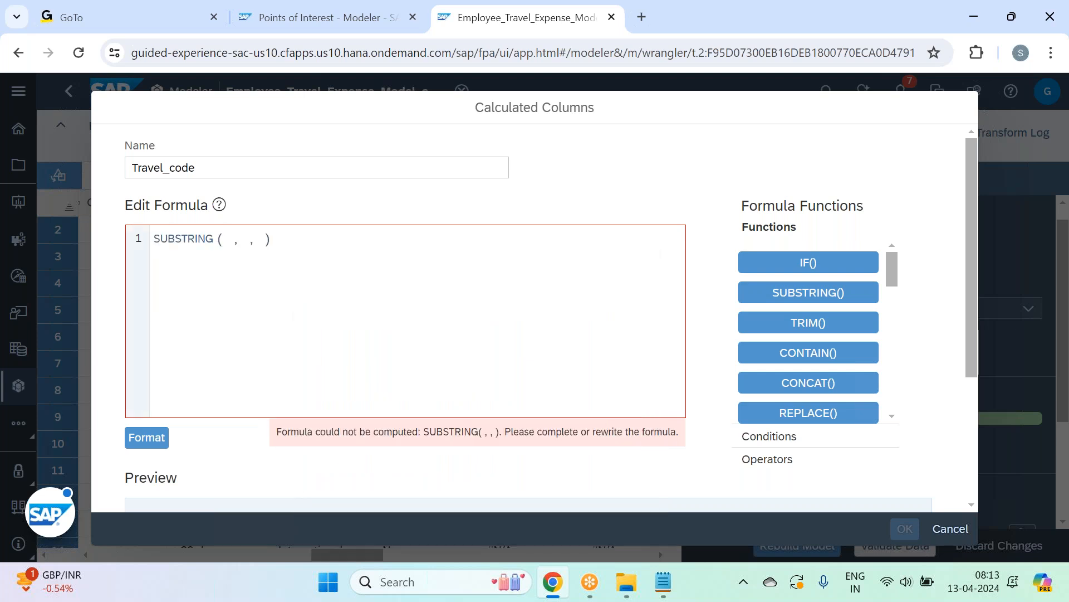
pyautogui.write('in')
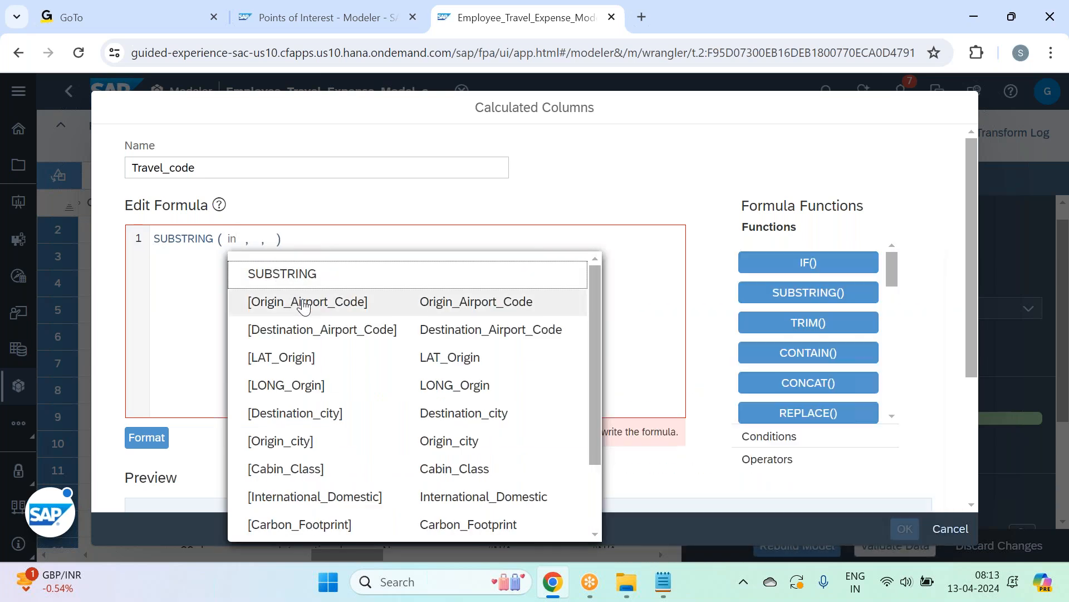
pyautogui.click(418, 505)
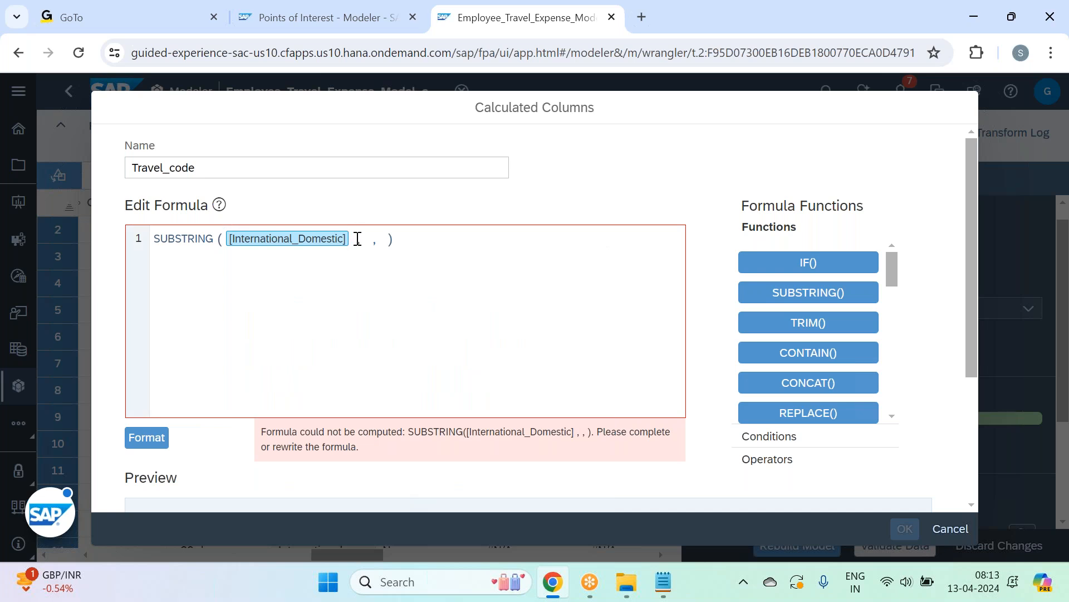
# Step: Complete the SUBSTRING arguments with start 0 and length 3, removing the extra spaces between them
pyautogui.press('BackSpace')
pyautogui.press('Right')
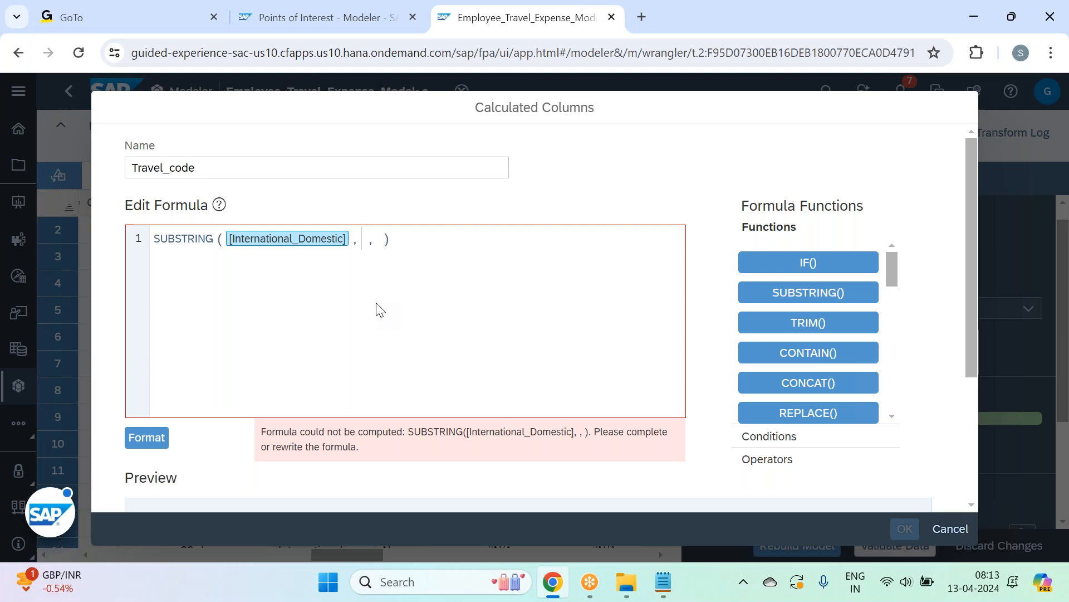
pyautogui.write('0')
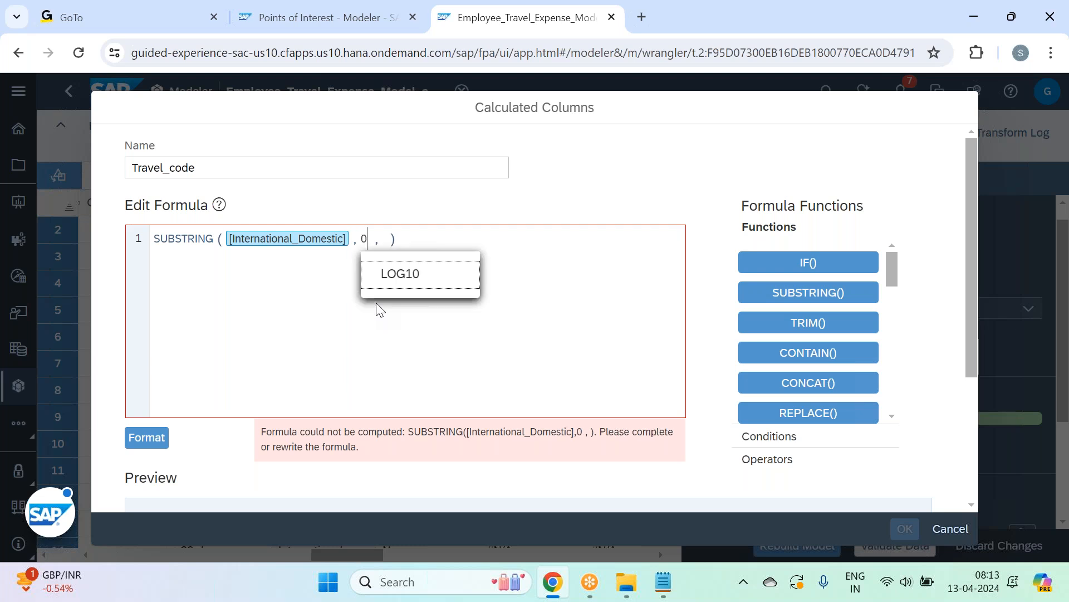
pyautogui.press('Right')
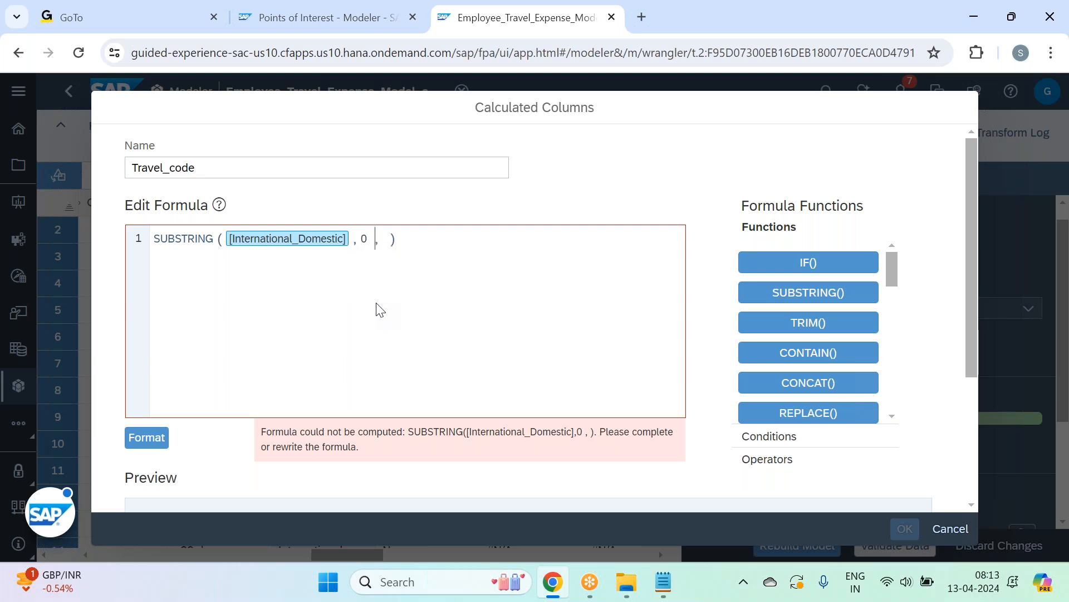
pyautogui.press('BackSpace')
pyautogui.press('Right')
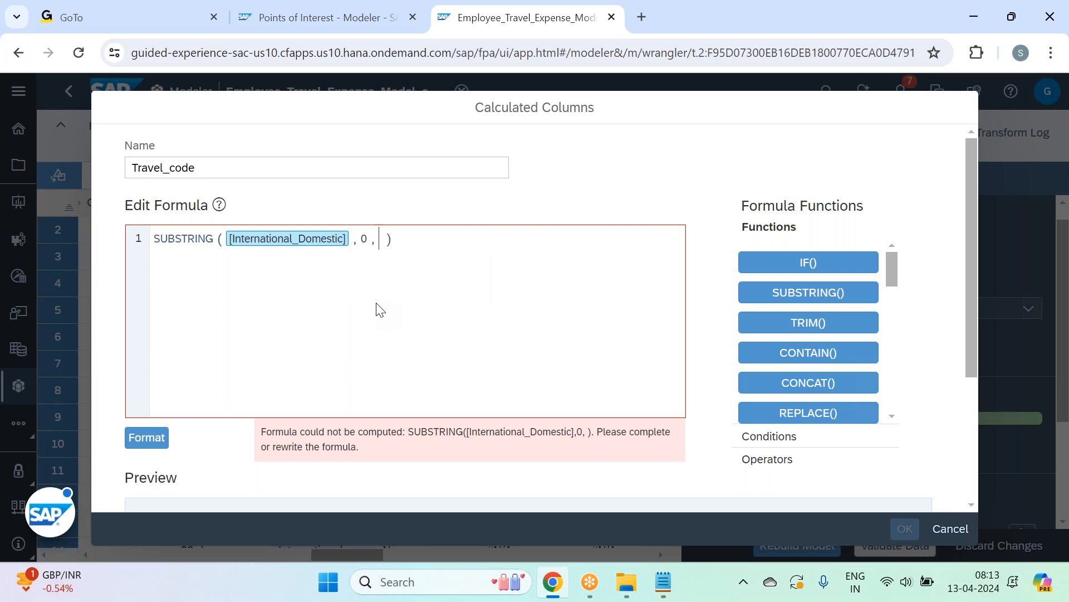
pyautogui.write('3')
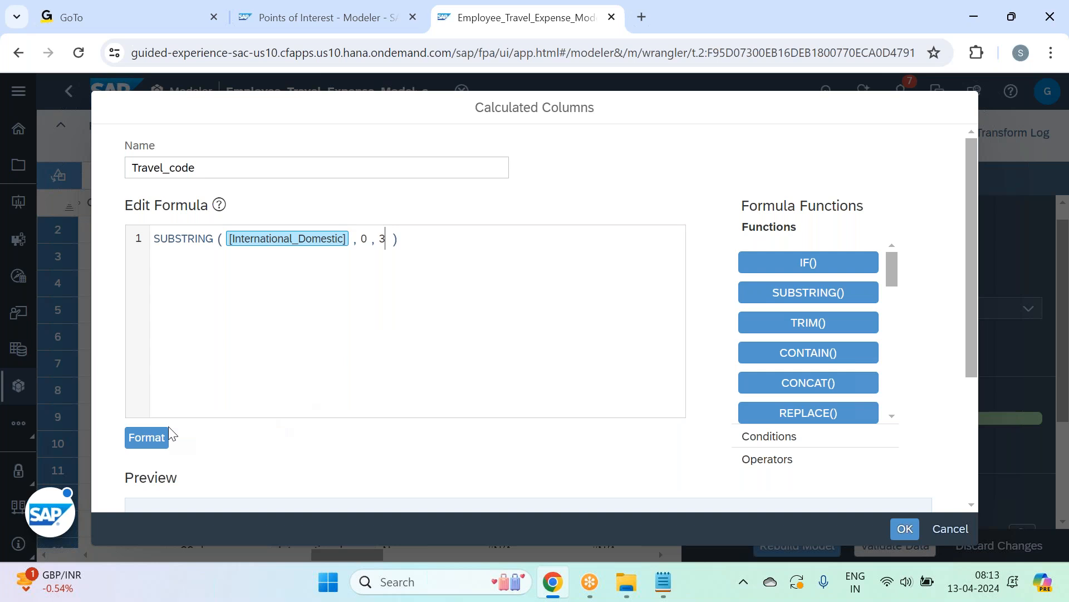
# Step: Format the SUBSTRING formula and preview its calculated sample values, then return to the formula editor
pyautogui.click(145, 437)
pyautogui.scroll(-4, 463, 415)
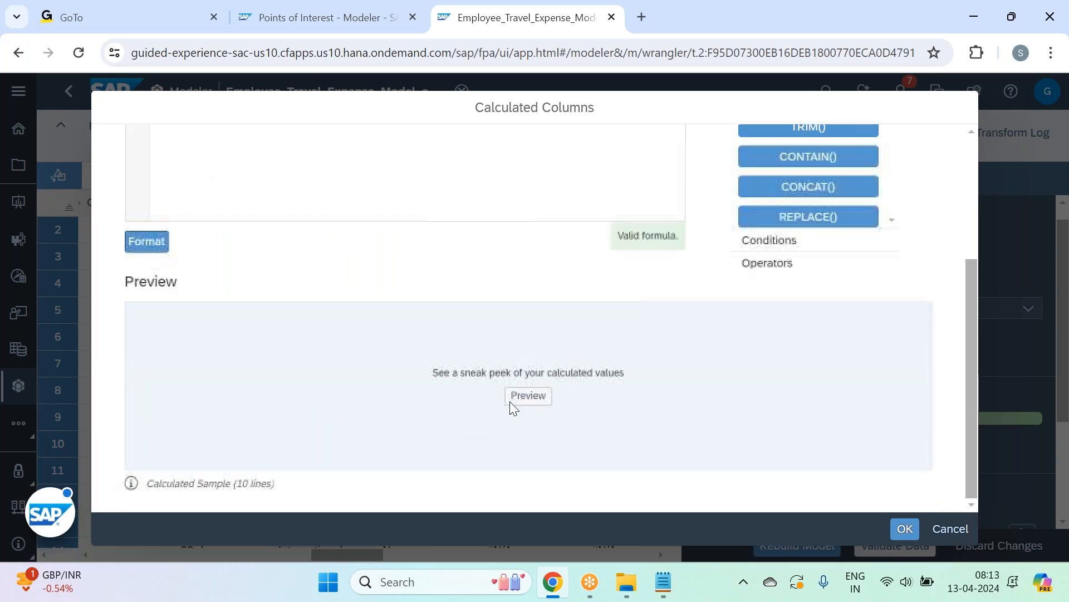
pyautogui.click(536, 401)
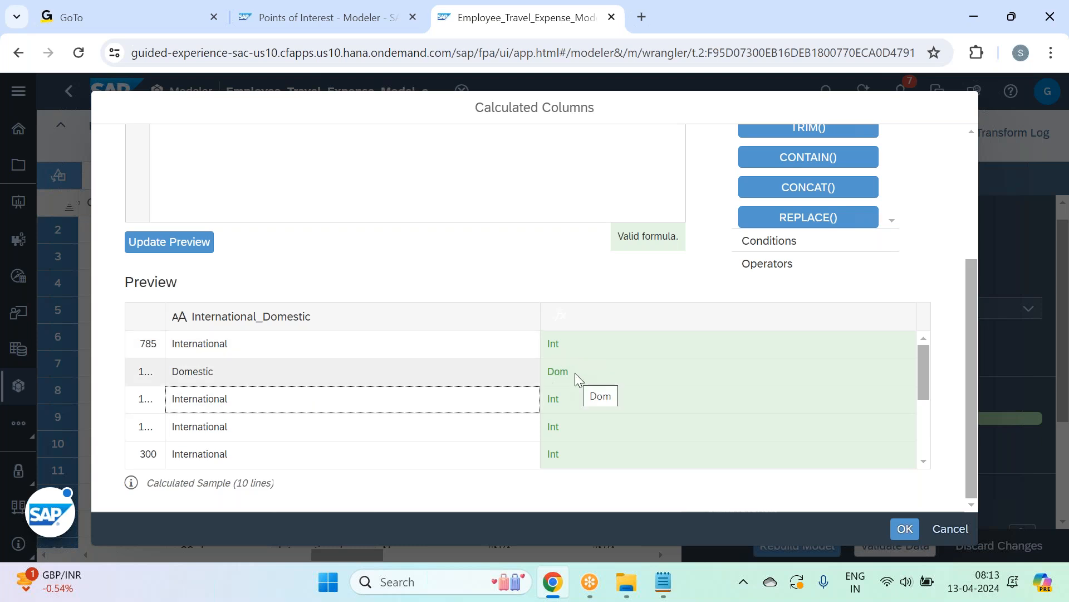
pyautogui.scroll(2, 581, 334)
pyautogui.scroll(2, 914, 312)
pyautogui.scroll(-2, 914, 312)
pyautogui.moveTo(894, 183); pyautogui.dragTo(898, 209)
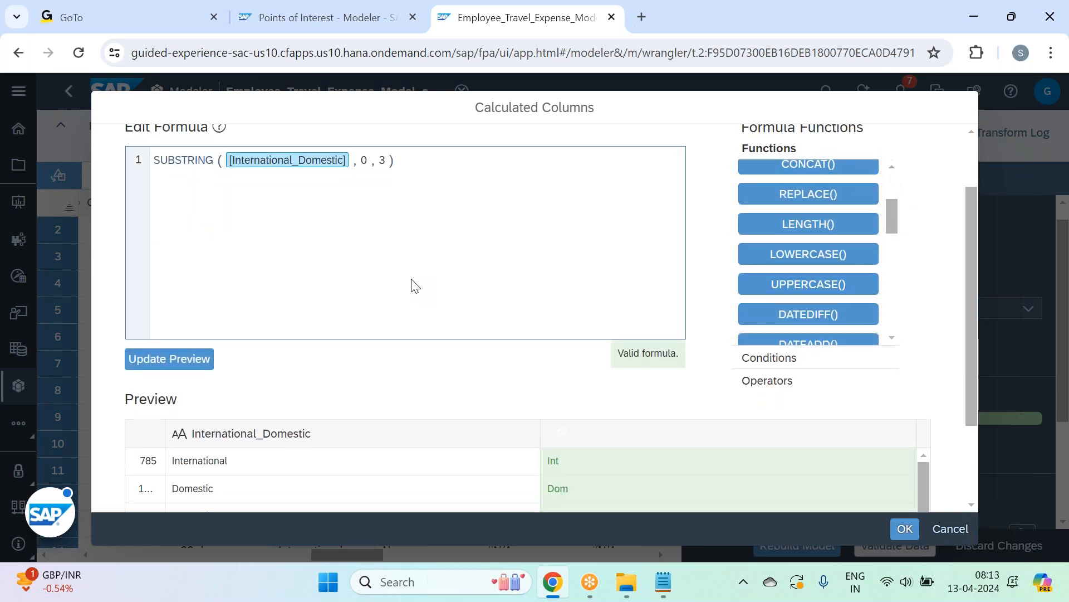
pyautogui.scroll(2, 411, 284)
pyautogui.click(156, 240)
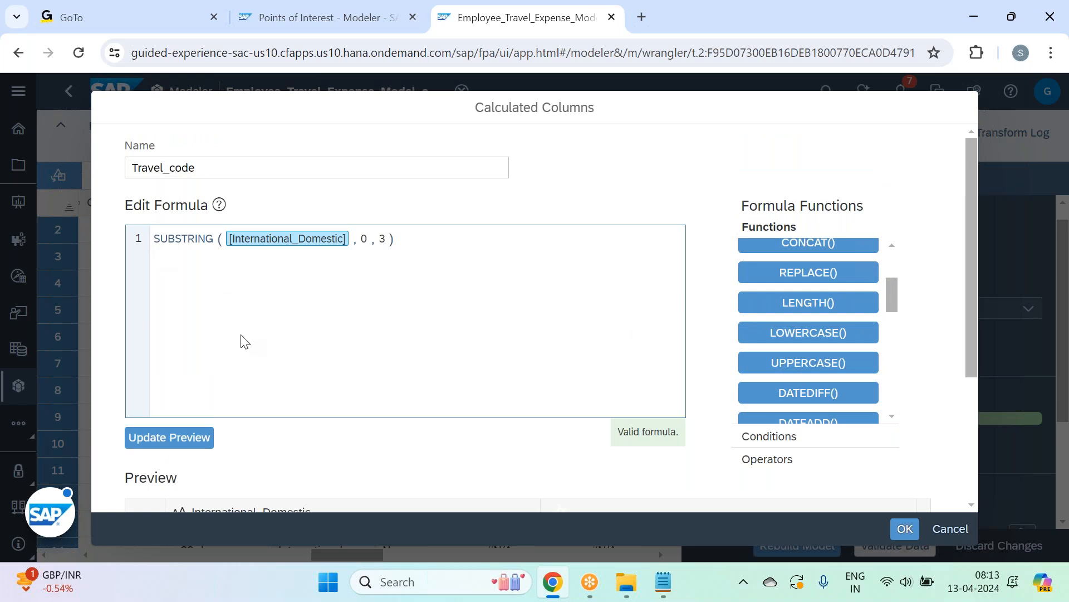
pyautogui.hotkey('ctrl', 'space')
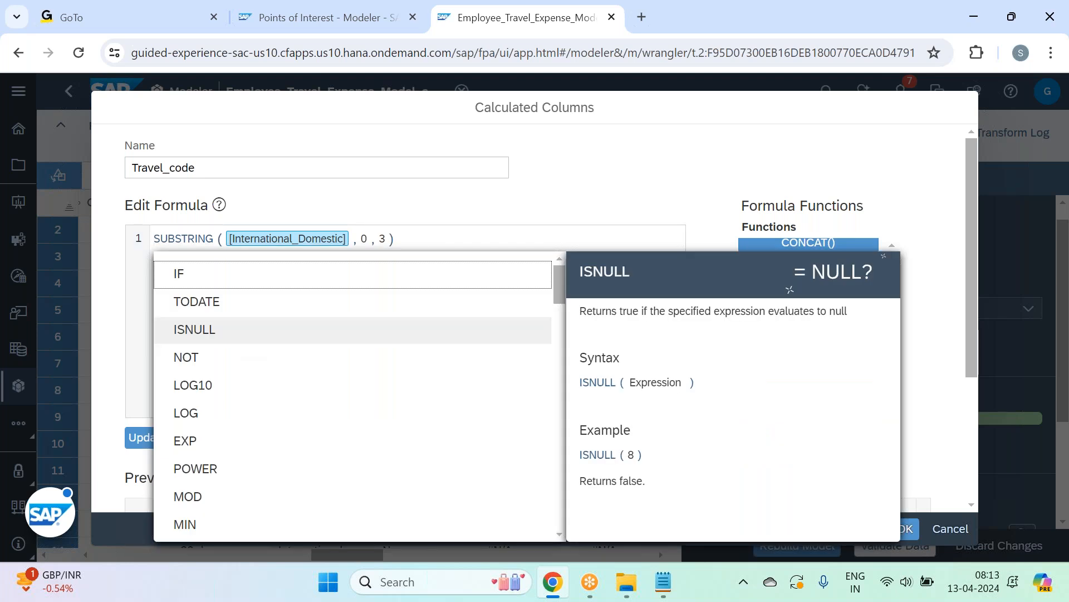
pyautogui.write('up')
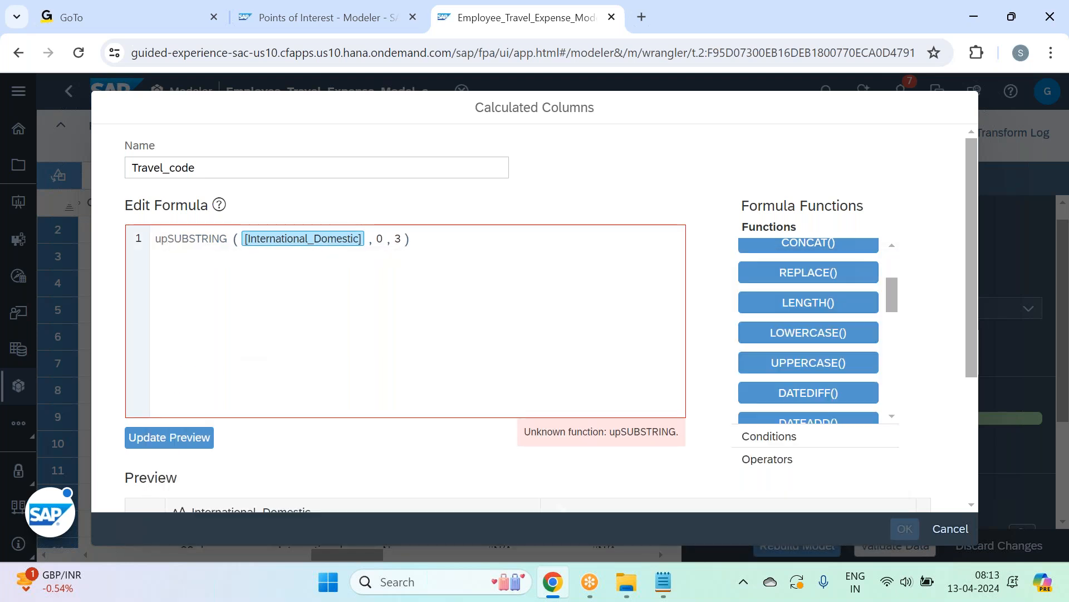
pyautogui.press('BackSpace')
pyautogui.press('BackSpace')
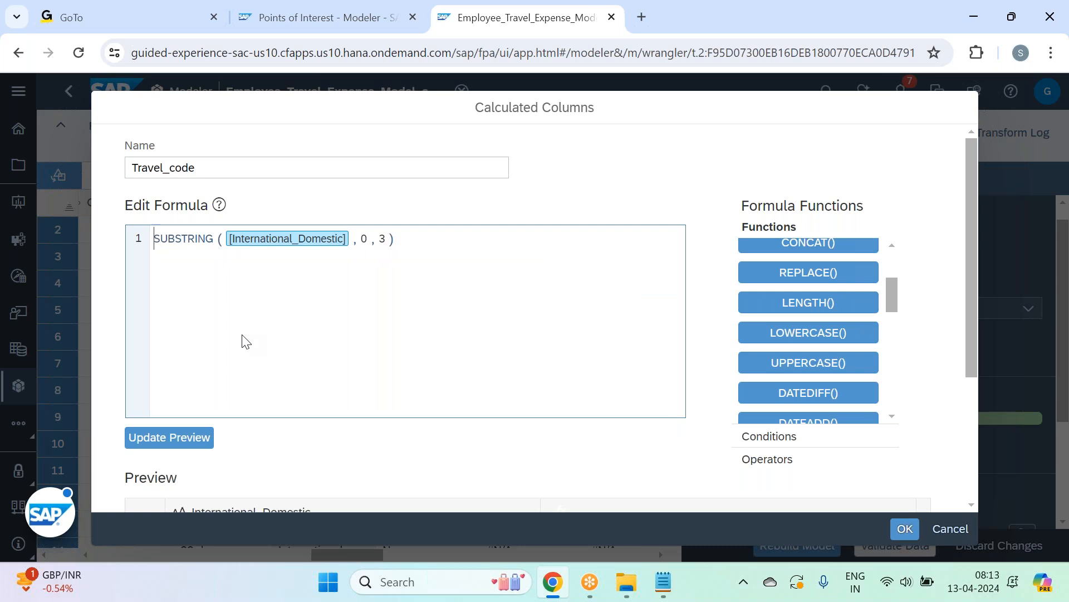
# Step: Wrap the whole SUBSTRING expression in the UPPERCASE function with matching parentheses
pyautogui.click(807, 362)
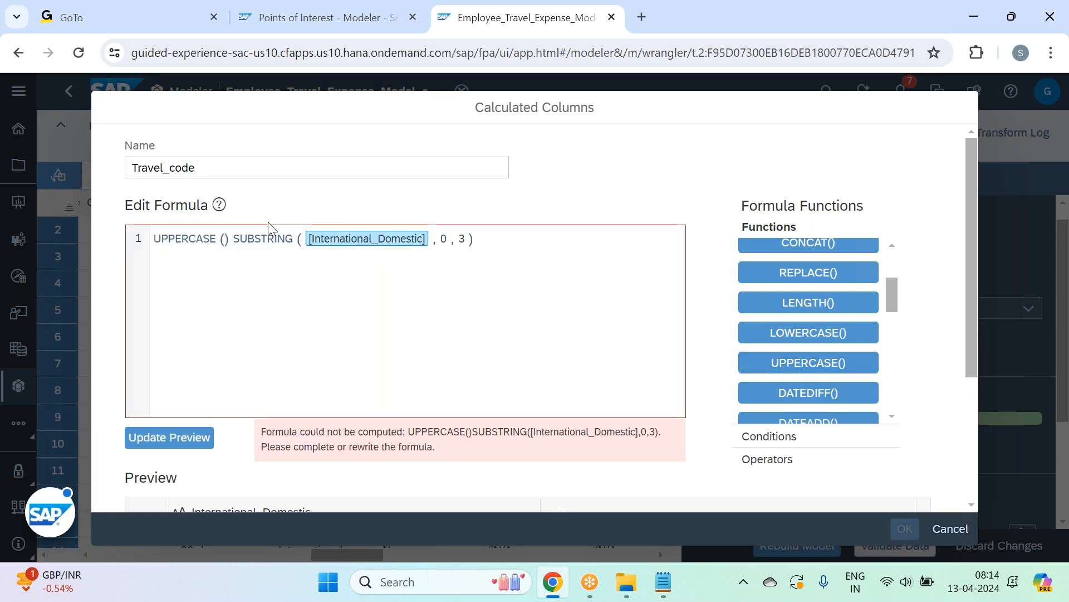
pyautogui.click(236, 234)
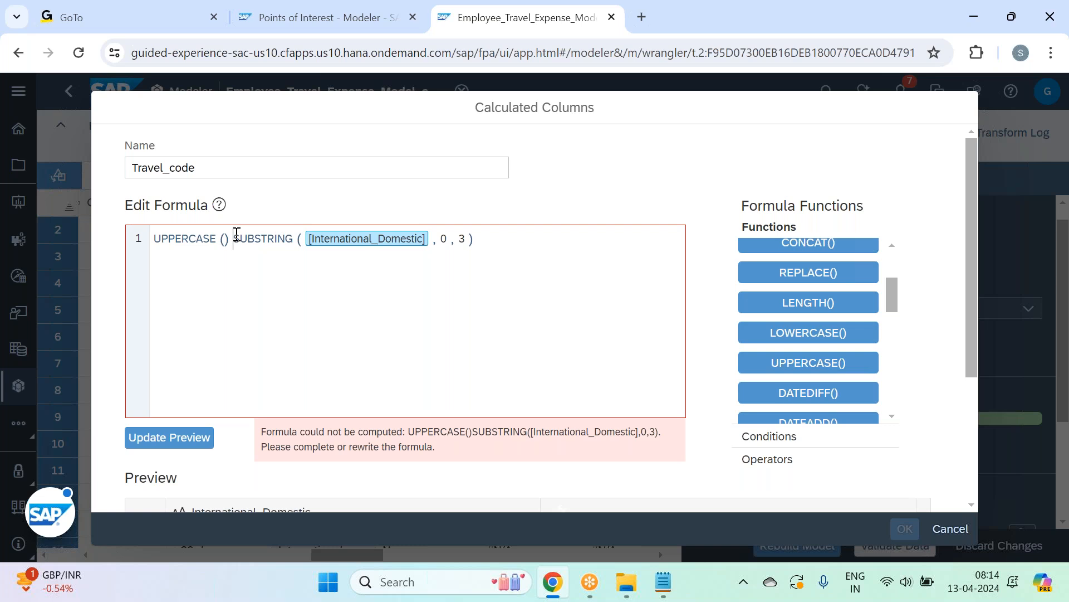
pyautogui.press('BackSpace')
pyautogui.press('BackSpace')
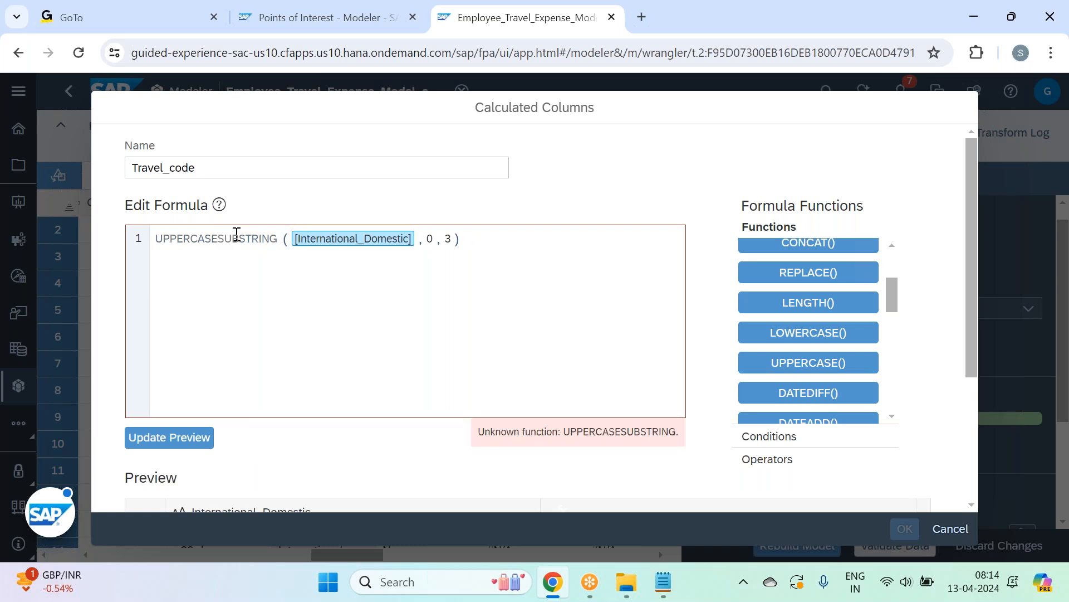
pyautogui.write('(')
pyautogui.click(520, 242)
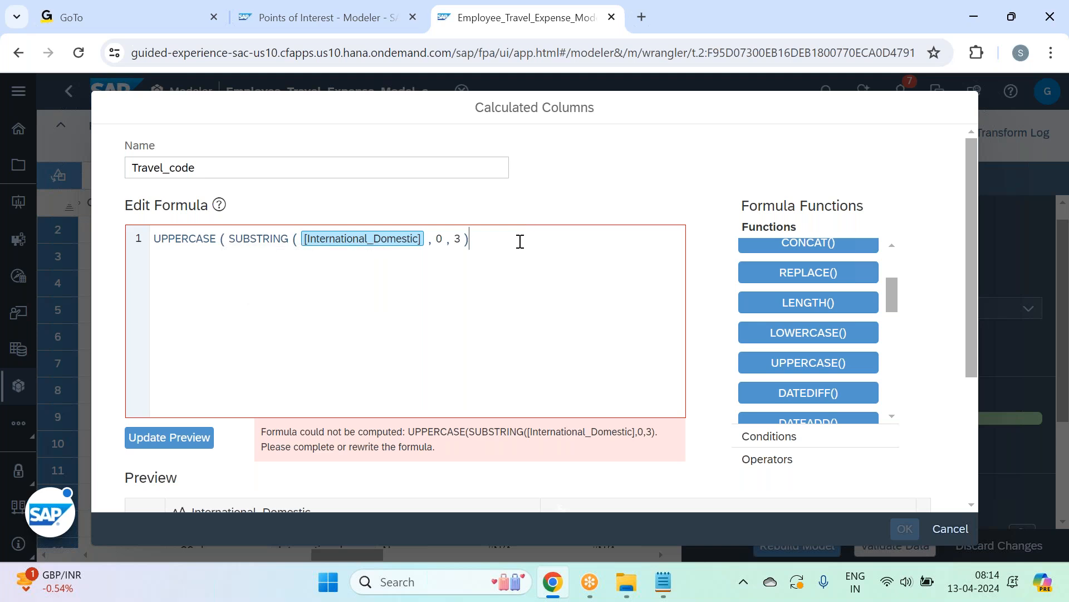
pyautogui.write(')')
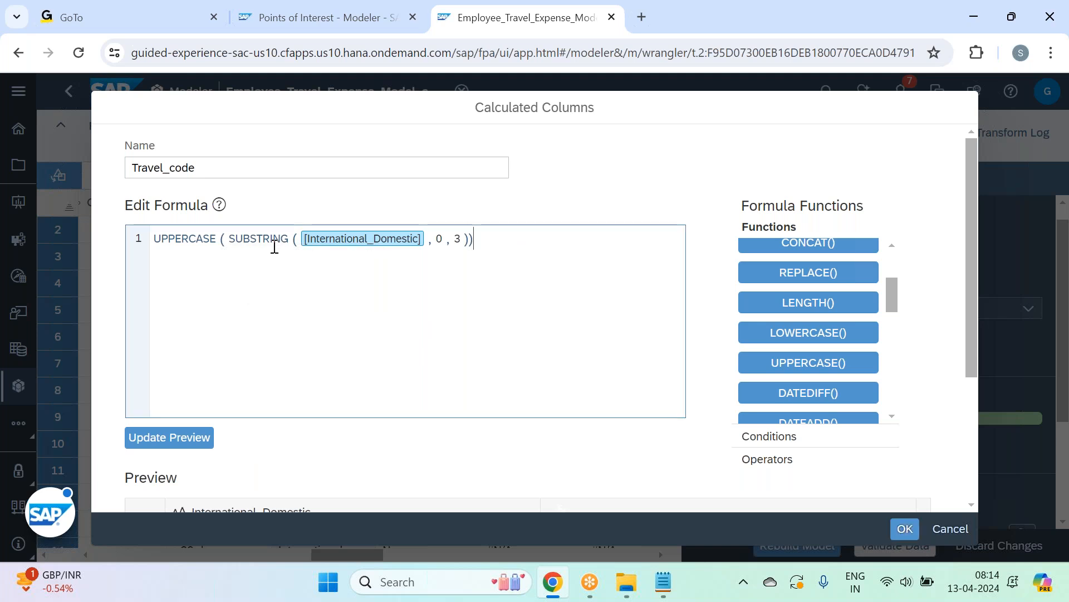
# Step: Update the preview of the uppercase formula and create the Travel_code calculated column
pyautogui.click(187, 439)
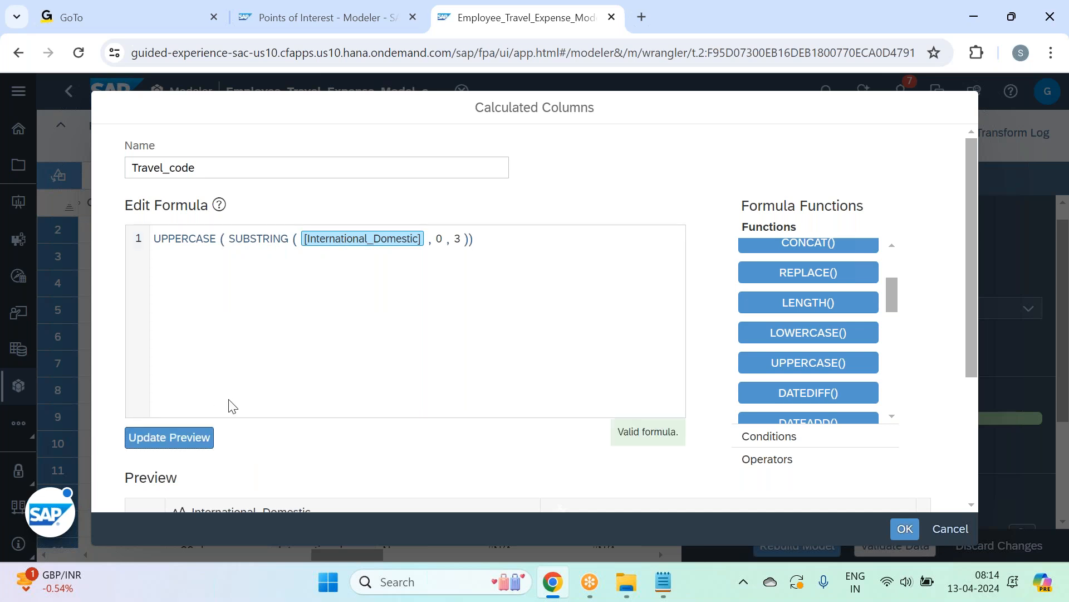
pyautogui.scroll(-4, 361, 287)
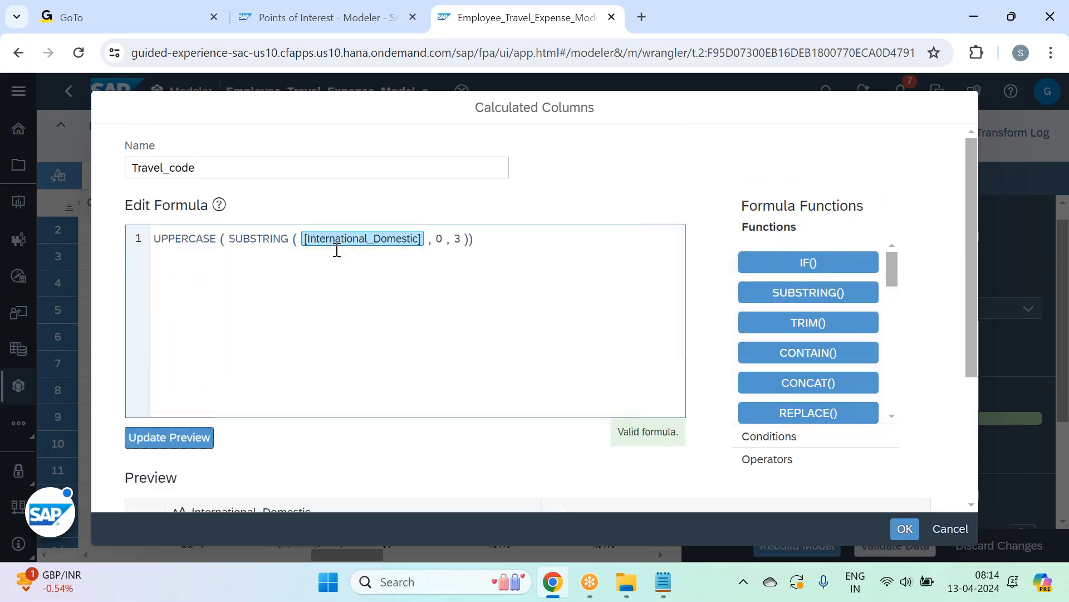
pyautogui.click(905, 528)
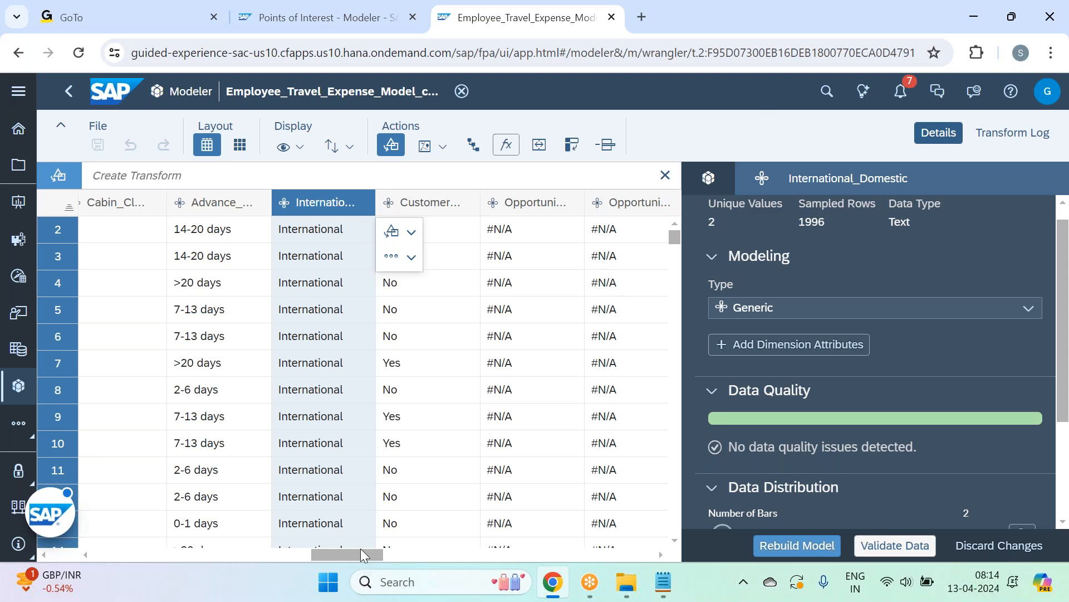
# Step: Select the Travel_code column at the end of the table and examine its formula and referenced columns in the details
pyautogui.moveTo(352, 558); pyautogui.dragTo(629, 563)
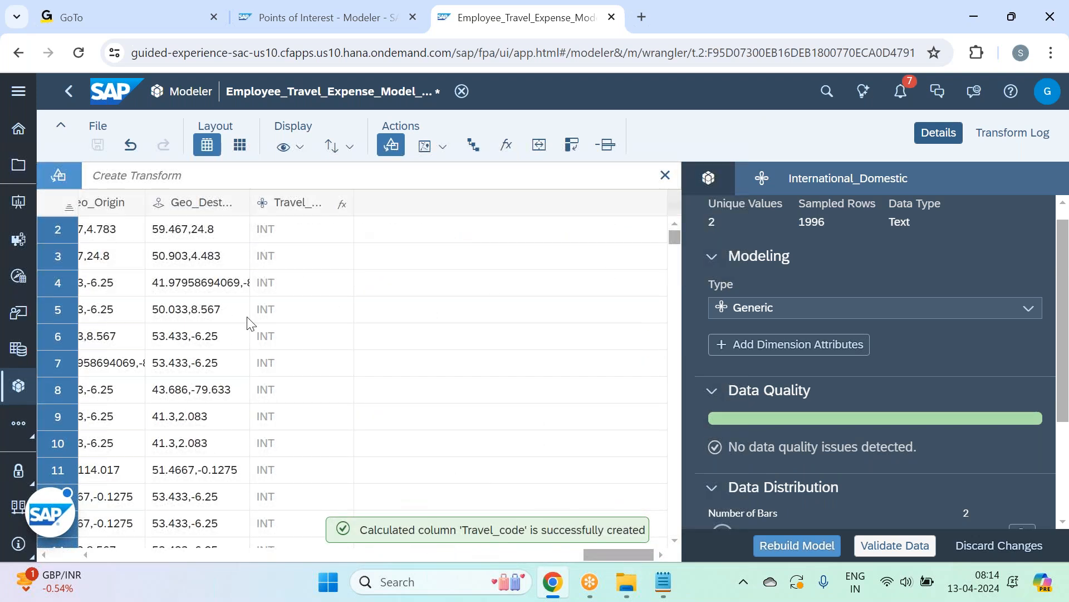
pyautogui.click(293, 222)
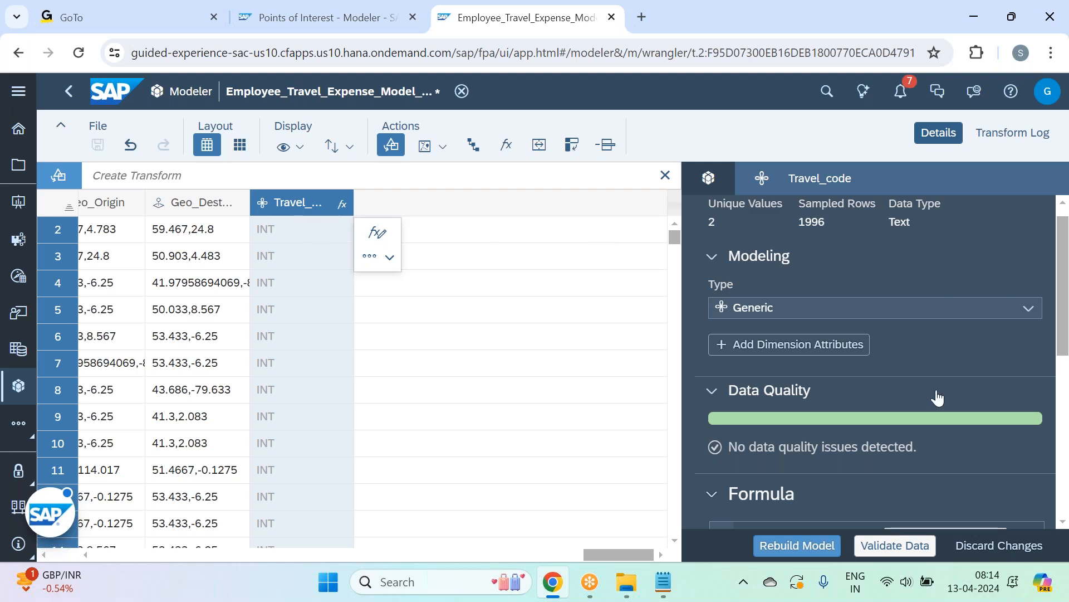
pyautogui.scroll(-2, 935, 384)
pyautogui.scroll(-4, 928, 350)
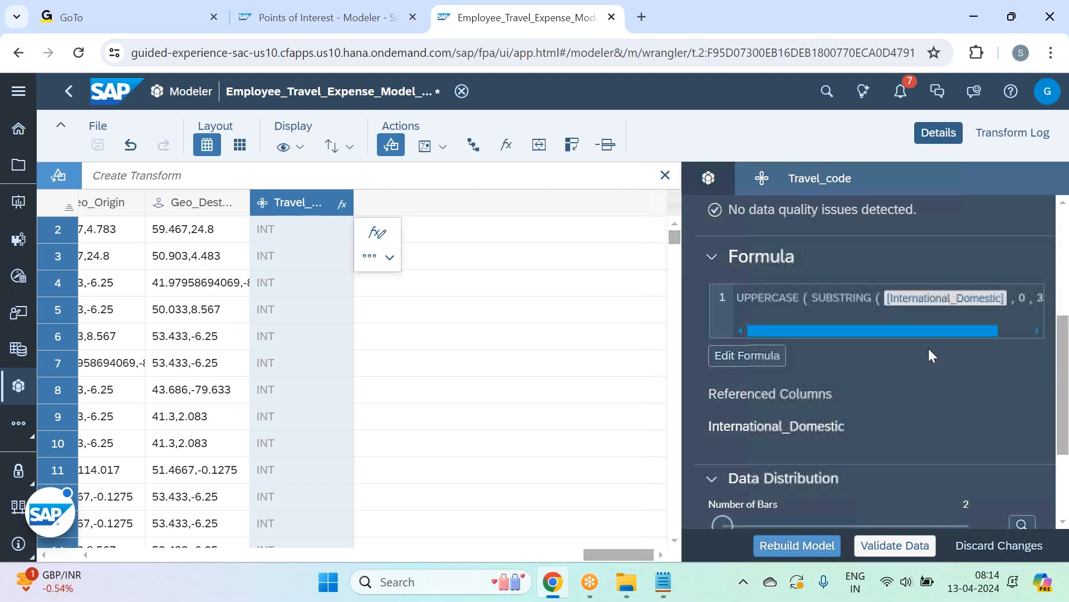
# Step: Examine the Travel_code data distribution, then check its UPPERCASE and SUBSTRING formula in the Notepad notes and return to the SAP modeler
pyautogui.scroll(-3, 928, 349)
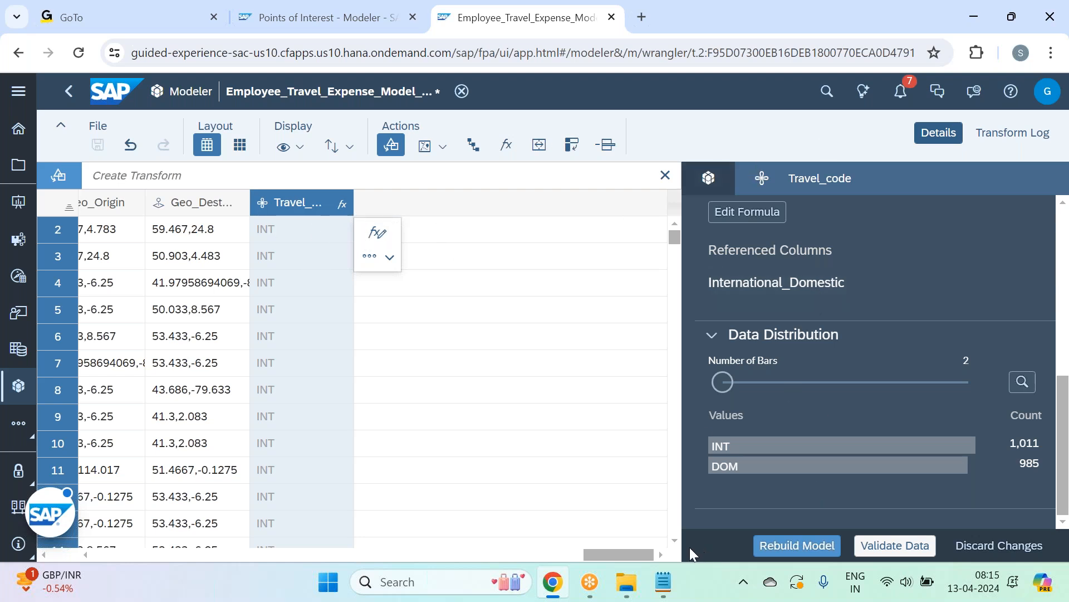
pyautogui.click(664, 588)
pyautogui.click(101, 187)
pyautogui.moveTo(139, 193); pyautogui.dragTo(490, 201)
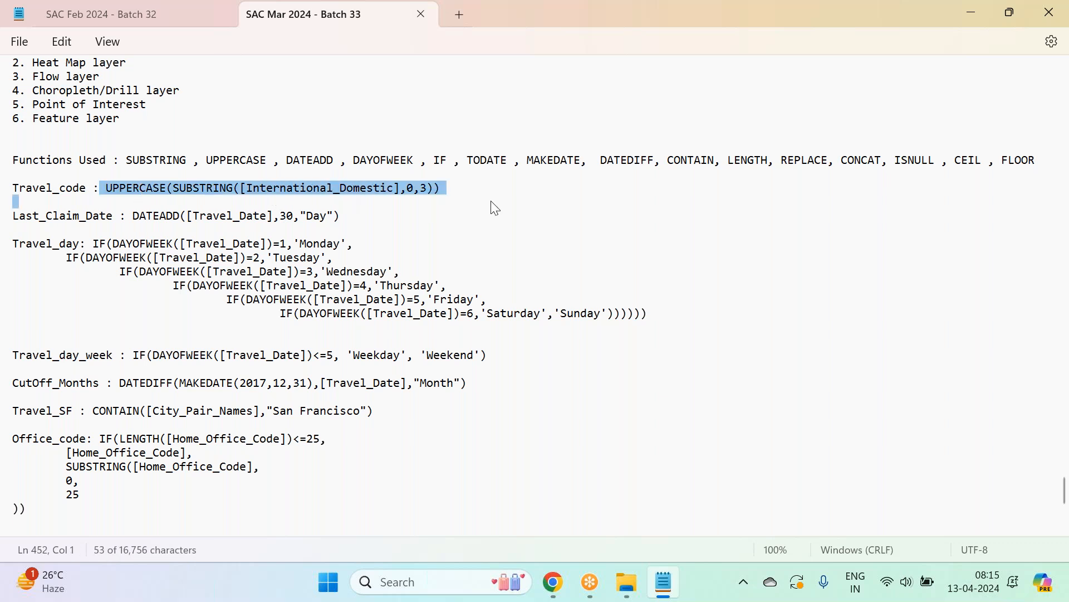
pyautogui.click(490, 202)
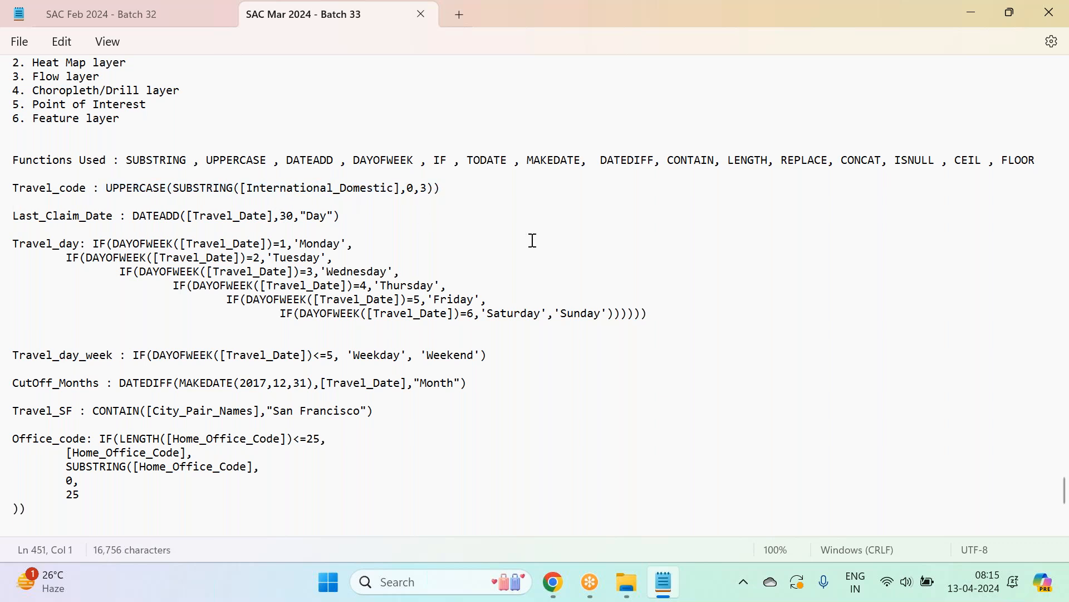
pyautogui.hotkey('alt', 'Tab')
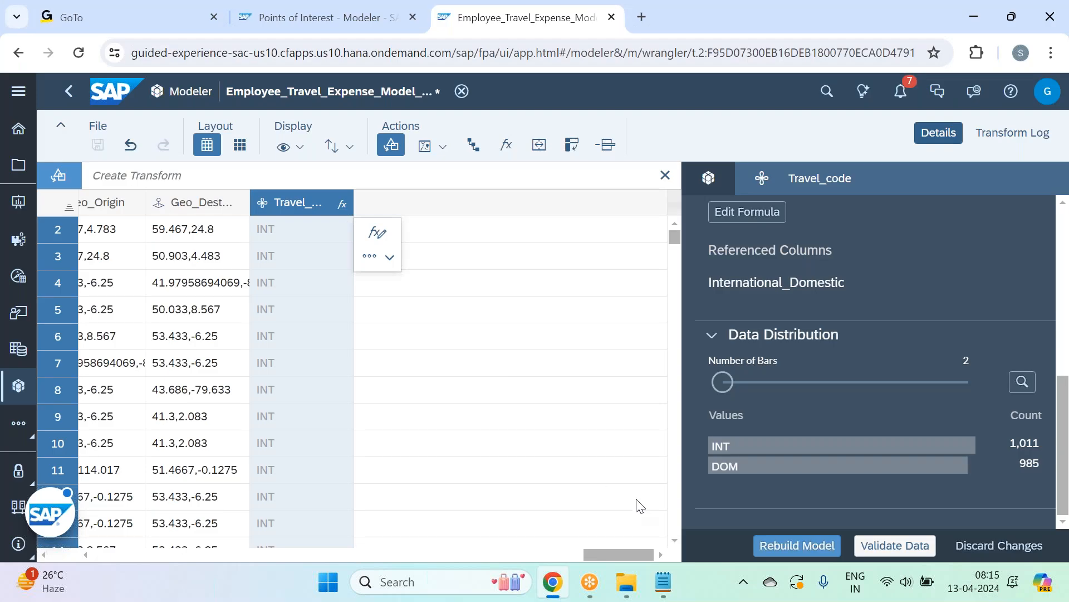
# Step: Start a new calculated column and name it Last_Date_to_Claim
pyautogui.moveTo(631, 553); pyautogui.dragTo(128, 555)
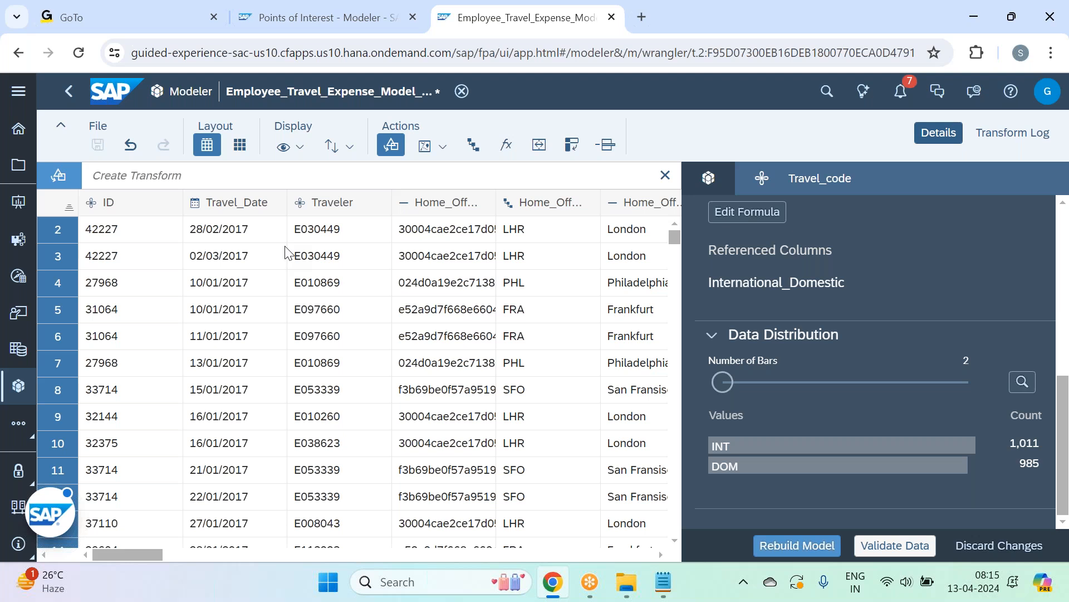
pyautogui.click(508, 149)
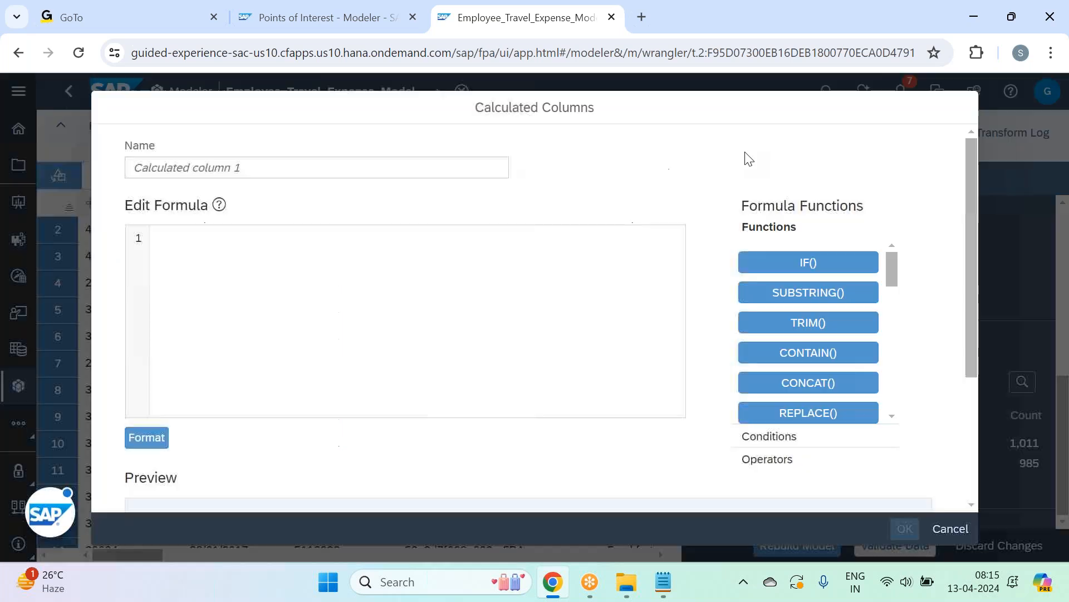
pyautogui.click(261, 167)
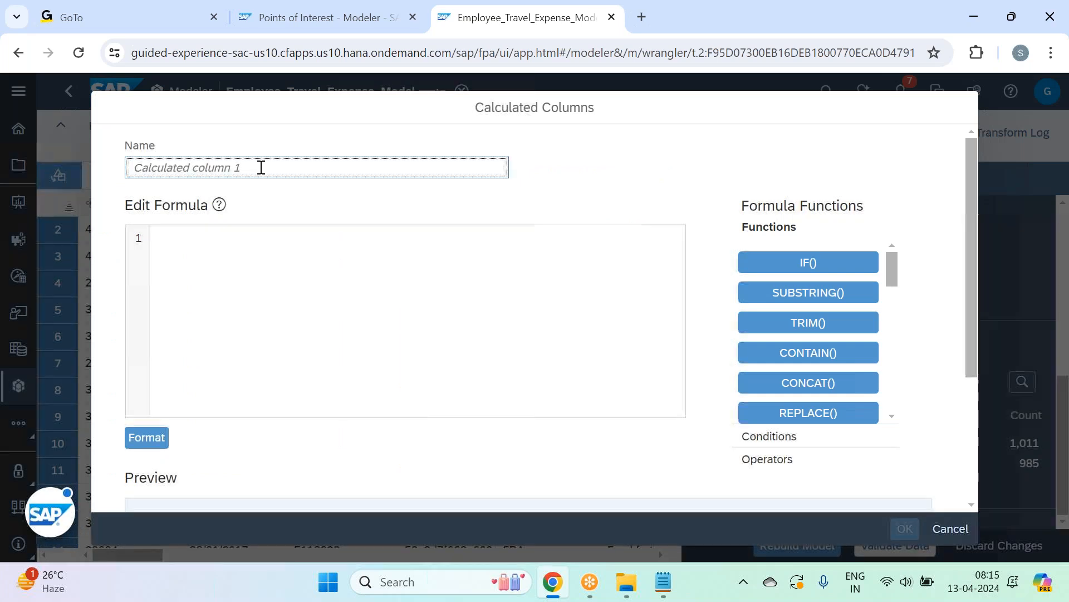
pyautogui.write('Last_Da')
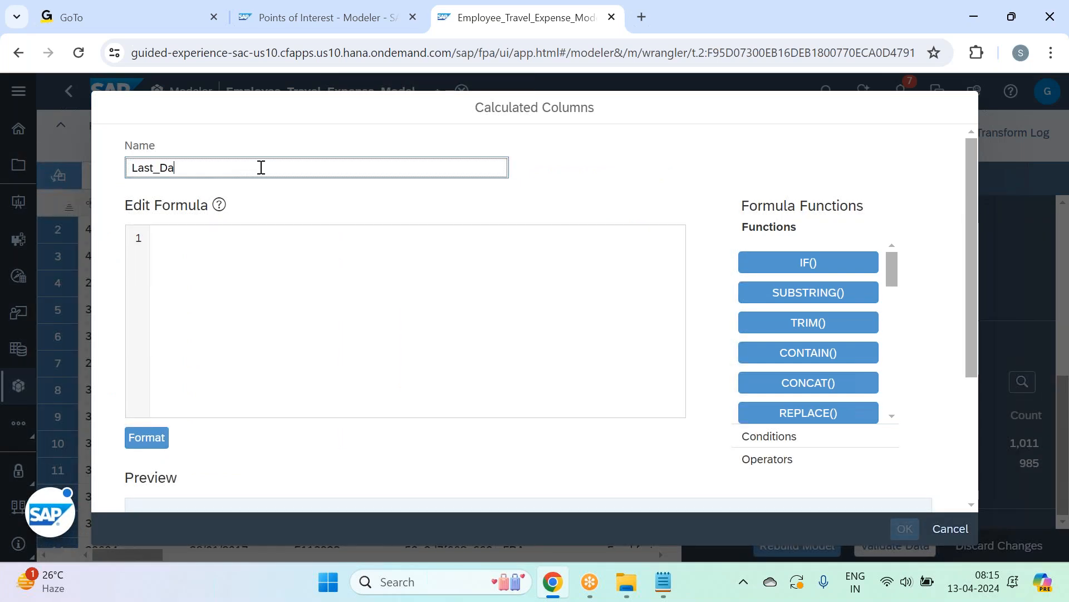
pyautogui.write('te_to_Claim')
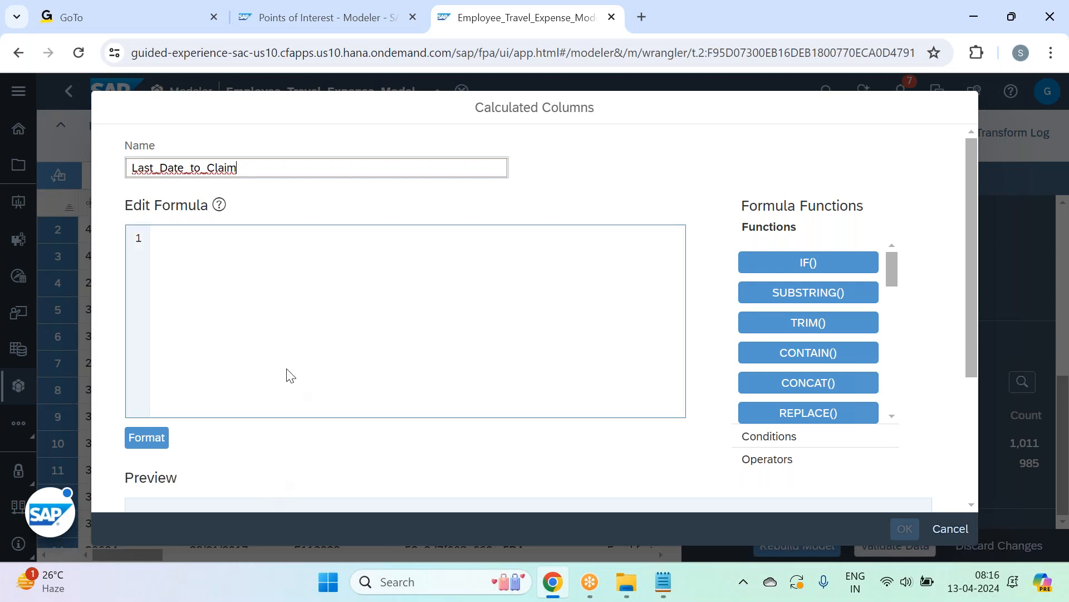
# Step: Find the date functions and insert the DATEADD function into the formula of Last_Date_to_Claim
pyautogui.click(284, 320)
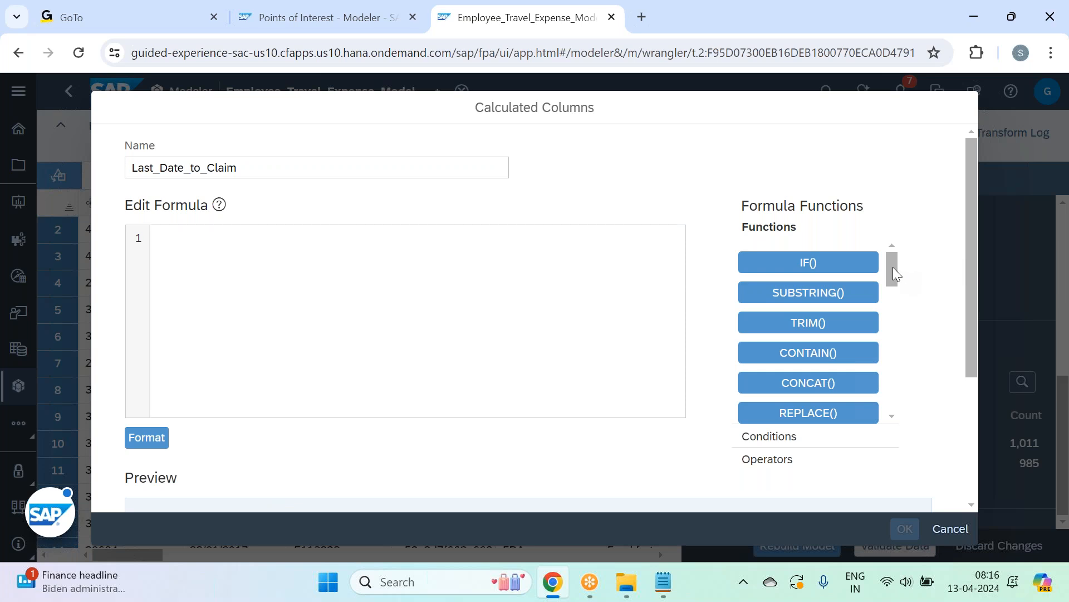
pyautogui.scroll(-3, 883, 329)
pyautogui.scroll(-3, 886, 338)
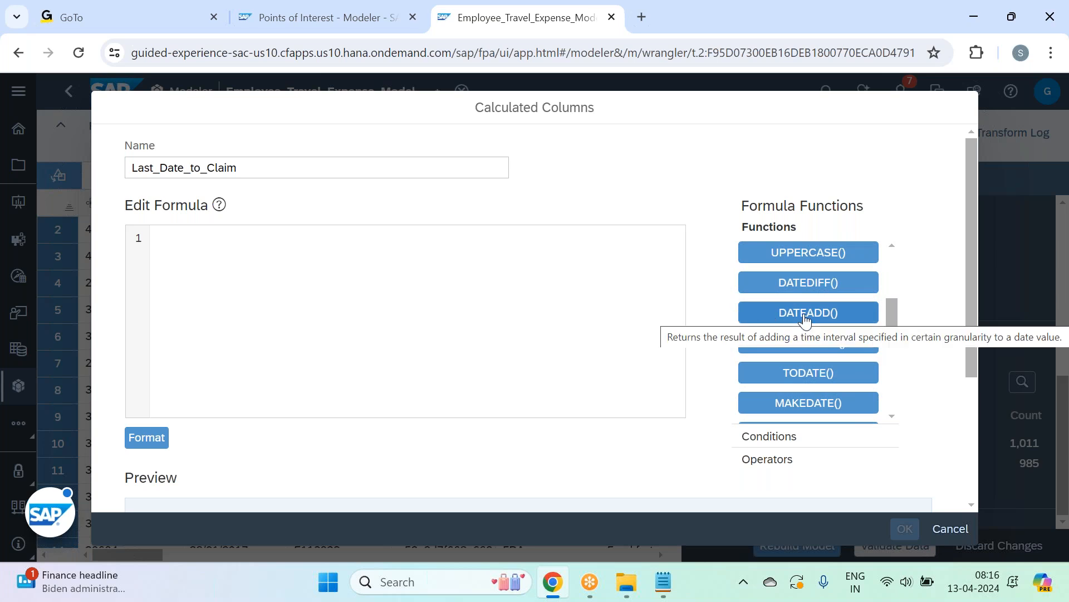
pyautogui.click(525, 277)
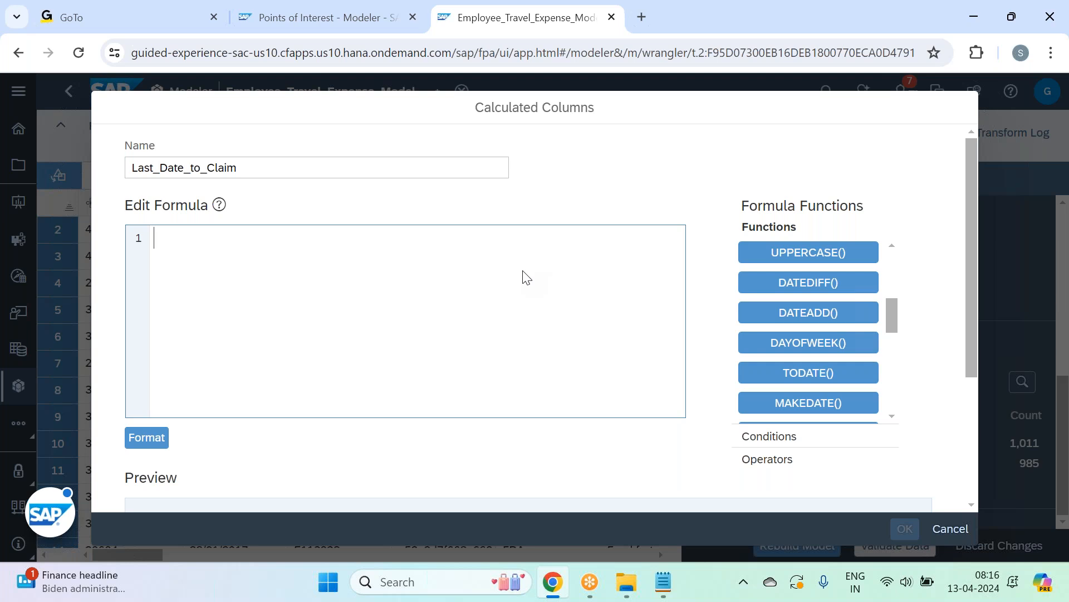
pyautogui.hotkey('ctrl', 'space')
pyautogui.write('da')
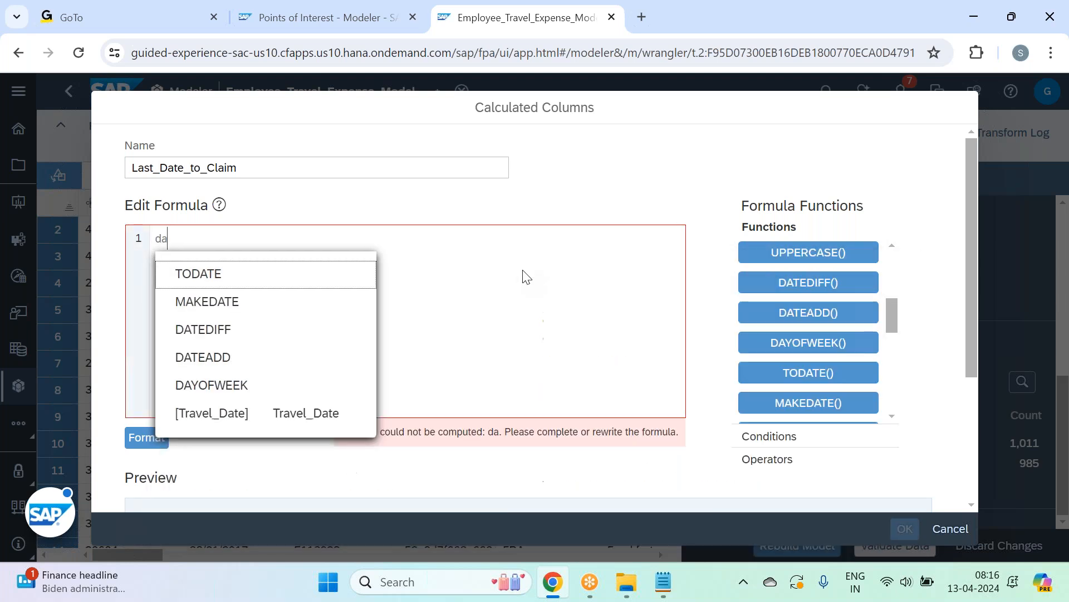
pyautogui.write('t')
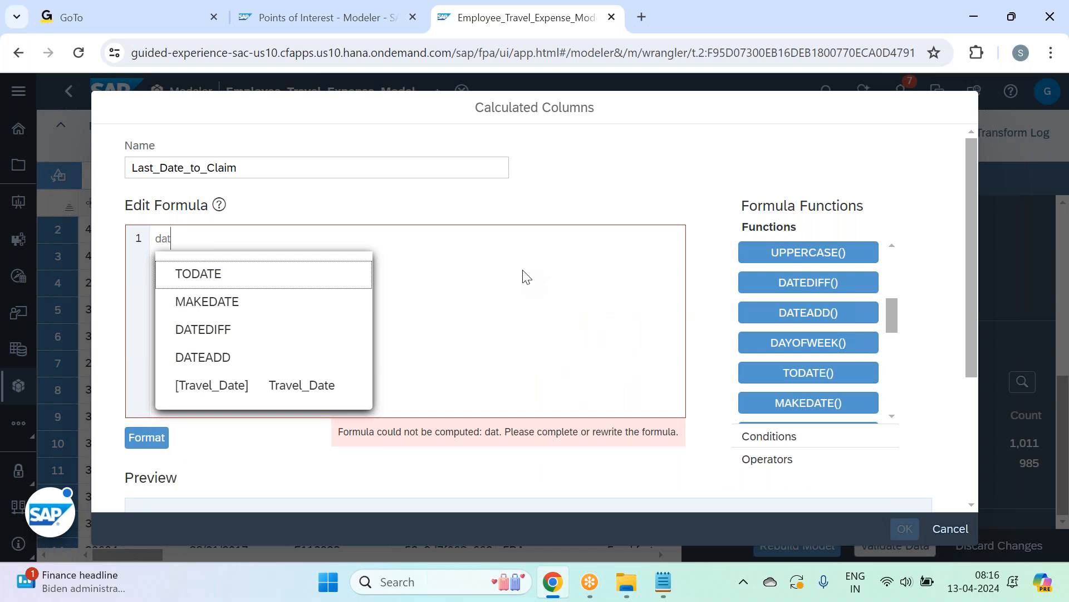
pyautogui.moveTo(274, 359)
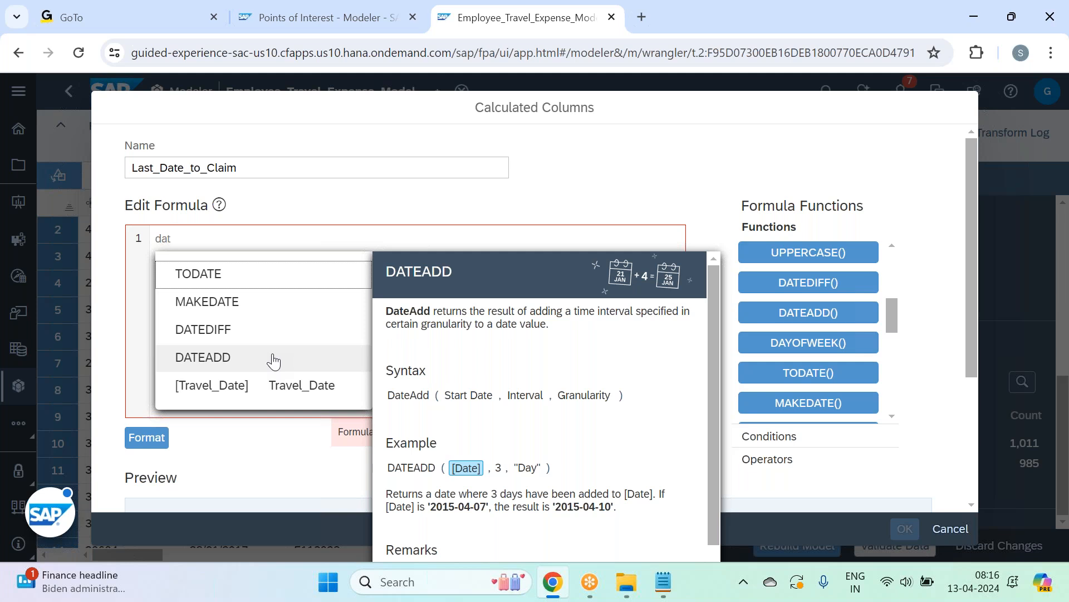
pyautogui.click(274, 361)
pyautogui.press('Return')
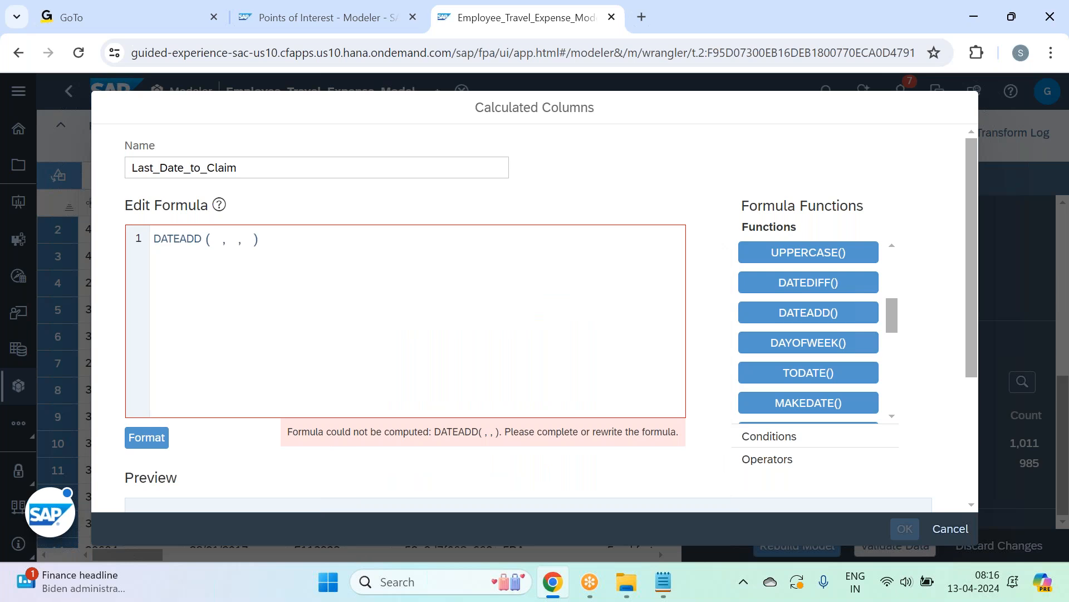
# Step: Fill in the DATEADD arguments with [Travel_Date] as start date, 30 as interval and Day as granularity
pyautogui.write('tra')
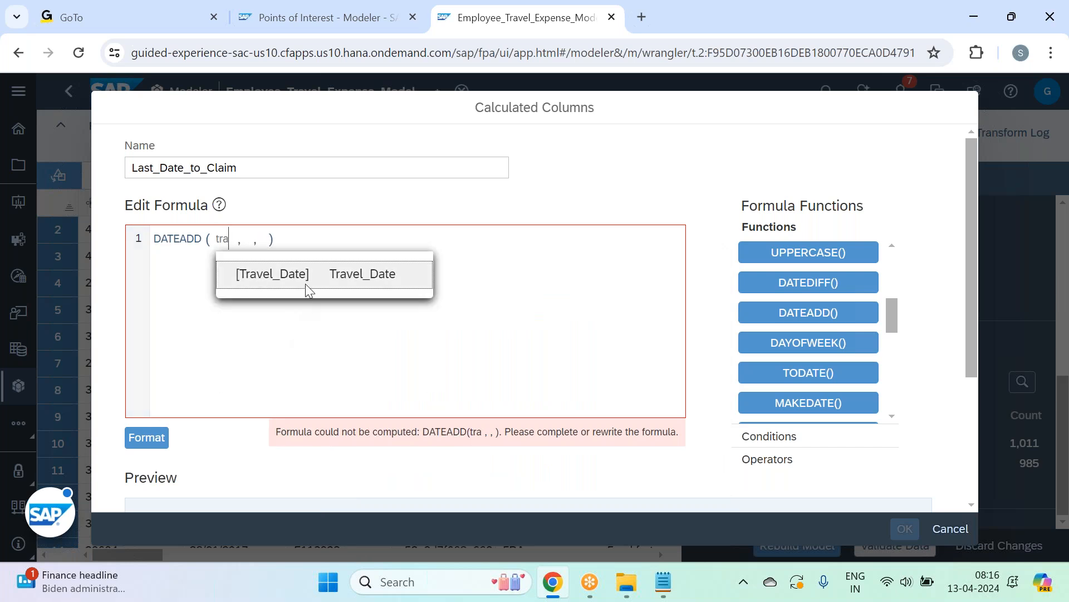
pyautogui.click(314, 278)
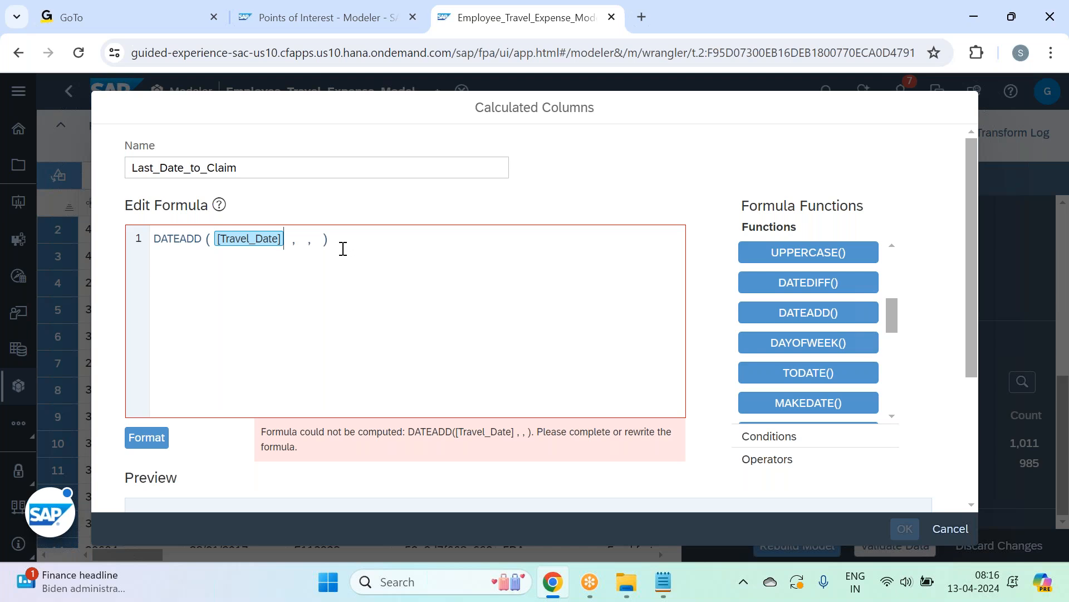
pyautogui.click(301, 238)
pyautogui.write('30 ')
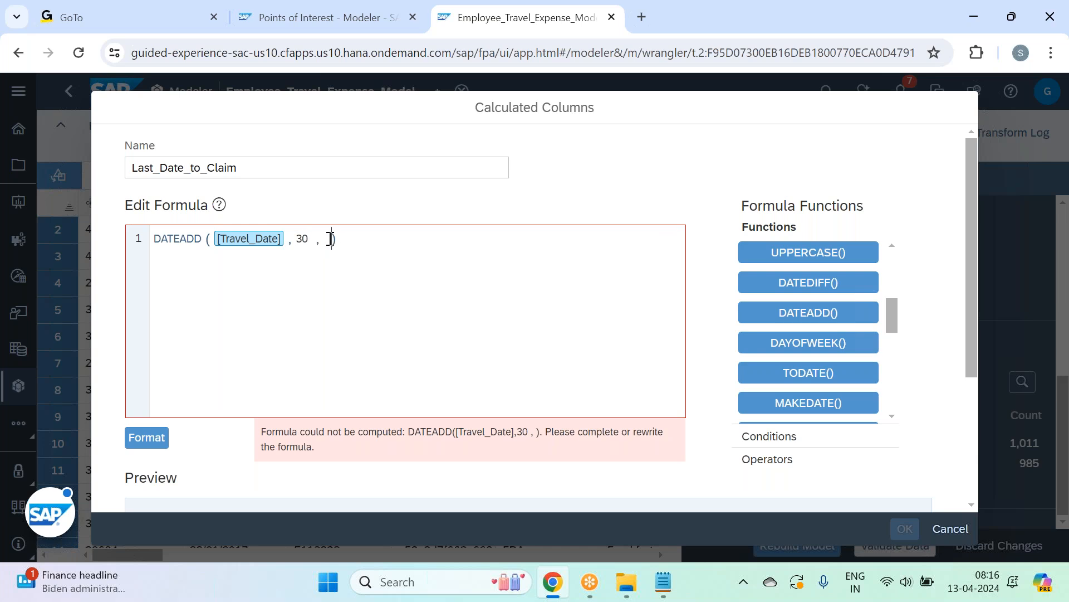
pyautogui.write('"day')
pyautogui.press('BackSpace')
pyautogui.press('BackSpace')
pyautogui.press('BackSpace')
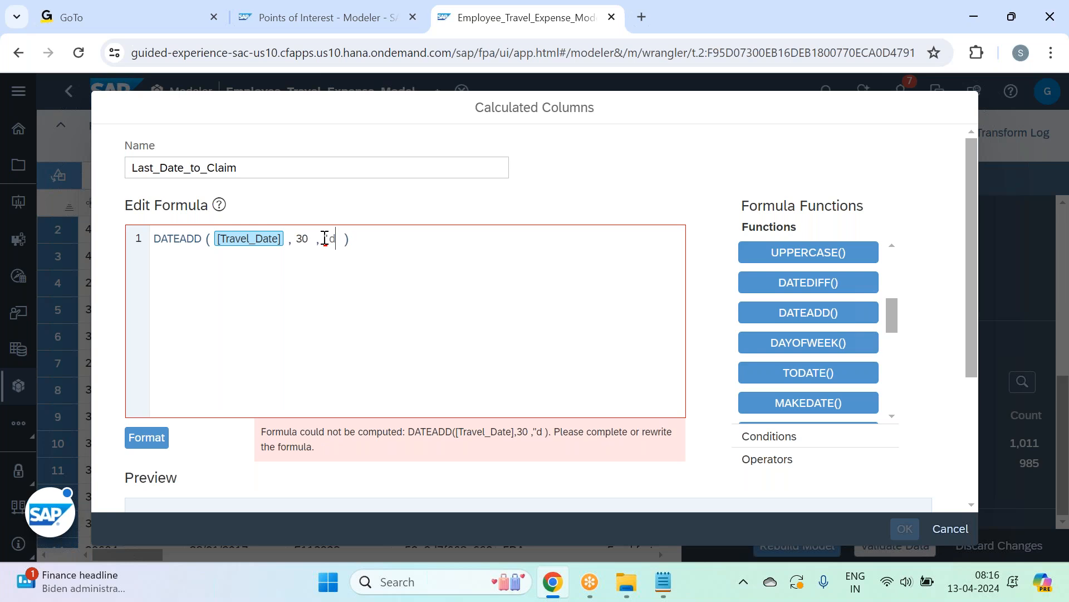
pyautogui.write('Day')
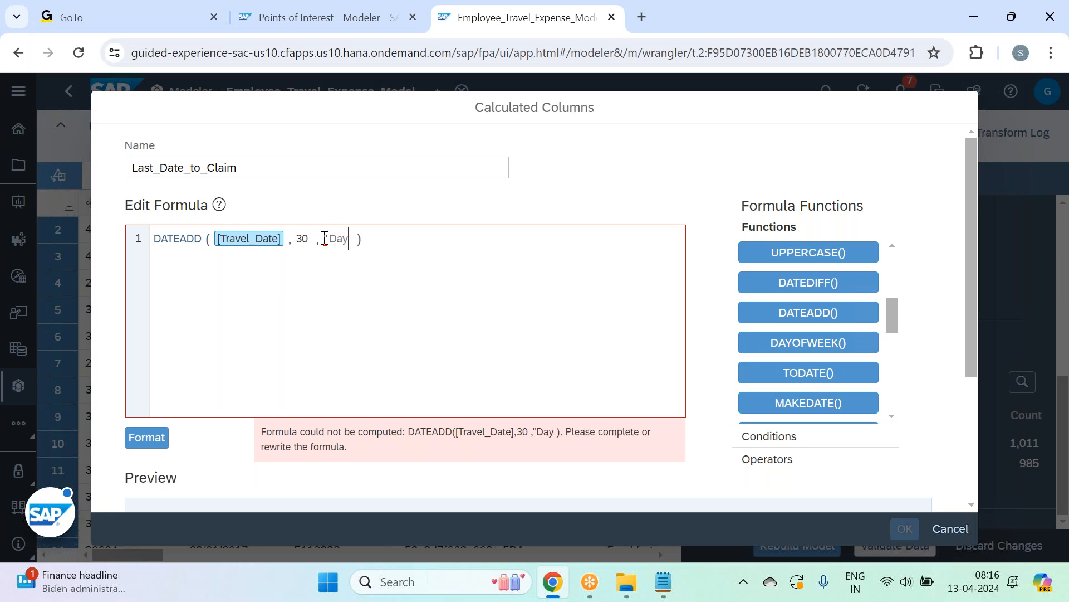
pyautogui.write("'")
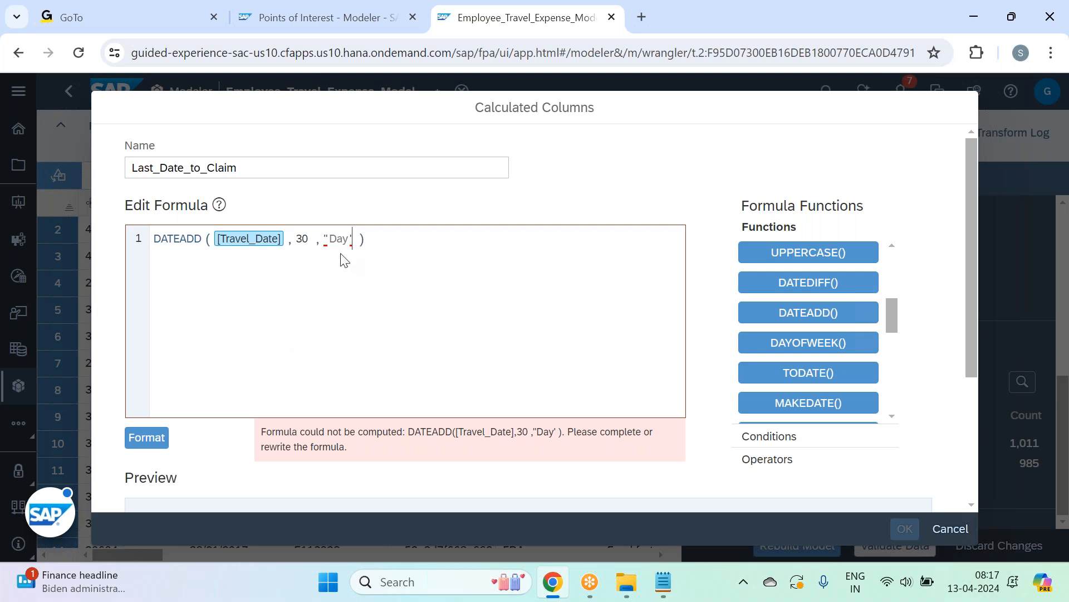
# Step: Correct the closing quotation mark of the granularity argument so that it reads "Day"
pyautogui.click(146, 440)
pyautogui.scroll(-3, 306, 362)
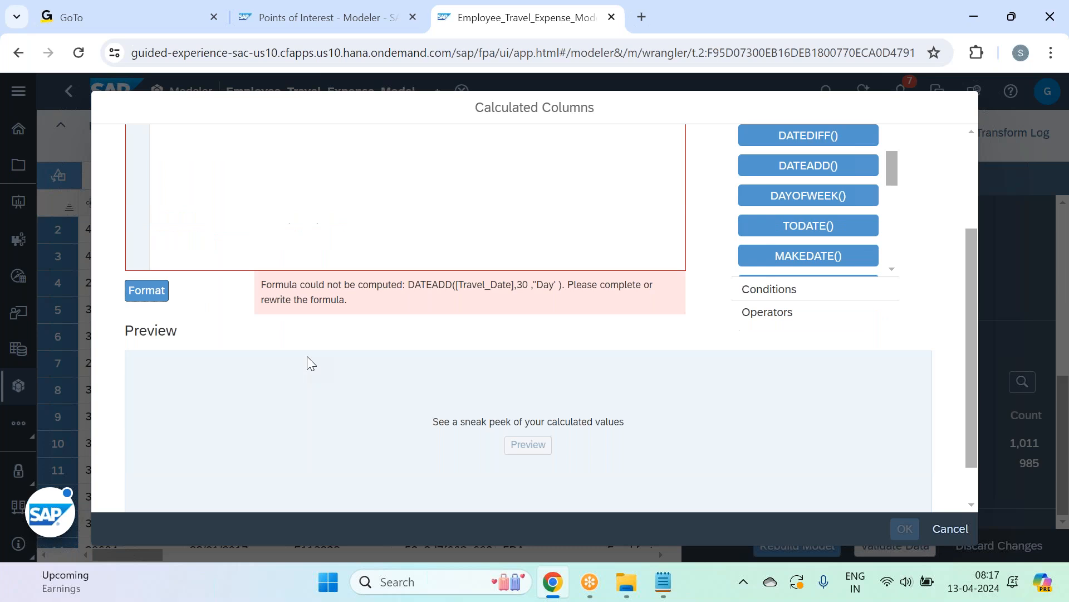
pyautogui.scroll(3, 326, 350)
pyautogui.click(355, 239)
pyautogui.press('BackSpace')
pyautogui.write('"Day" )')
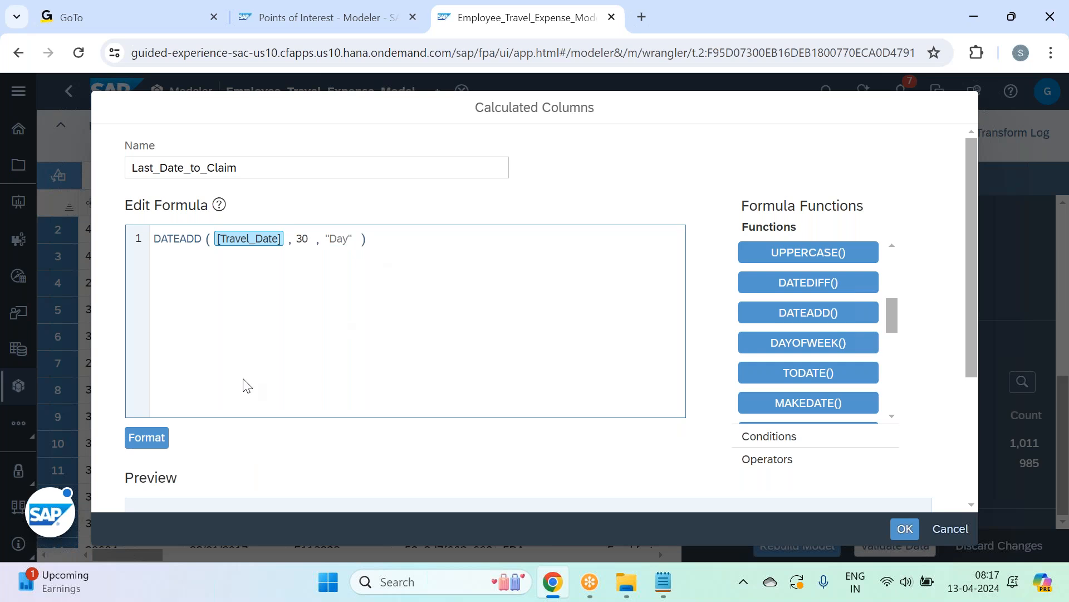
# Step: Format the DATEADD formula and preview its calculated sample values, then return to the formula editor
pyautogui.click(162, 439)
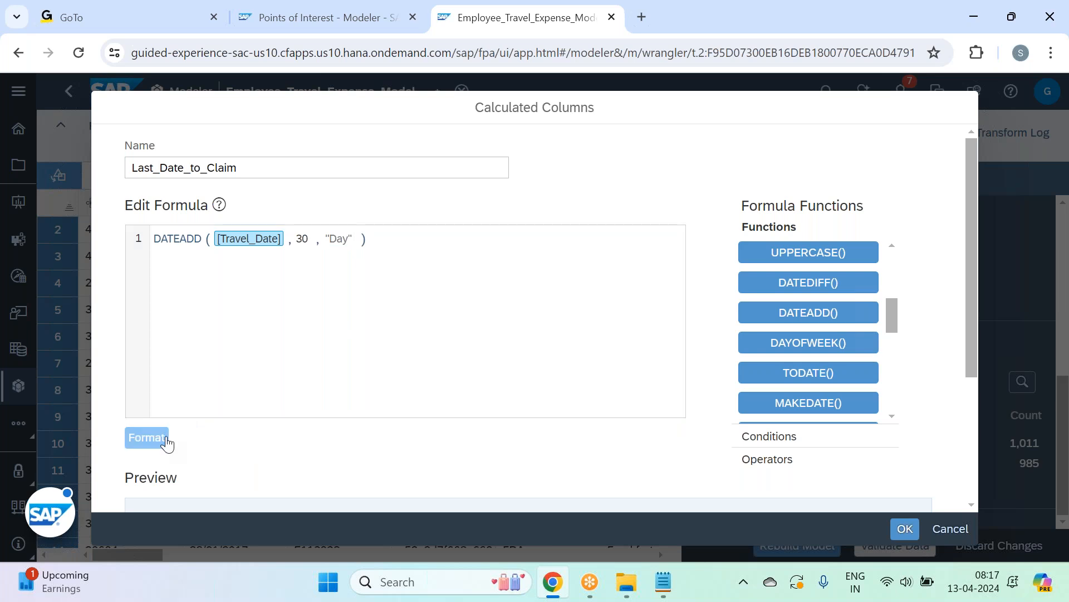
pyautogui.scroll(-3, 369, 348)
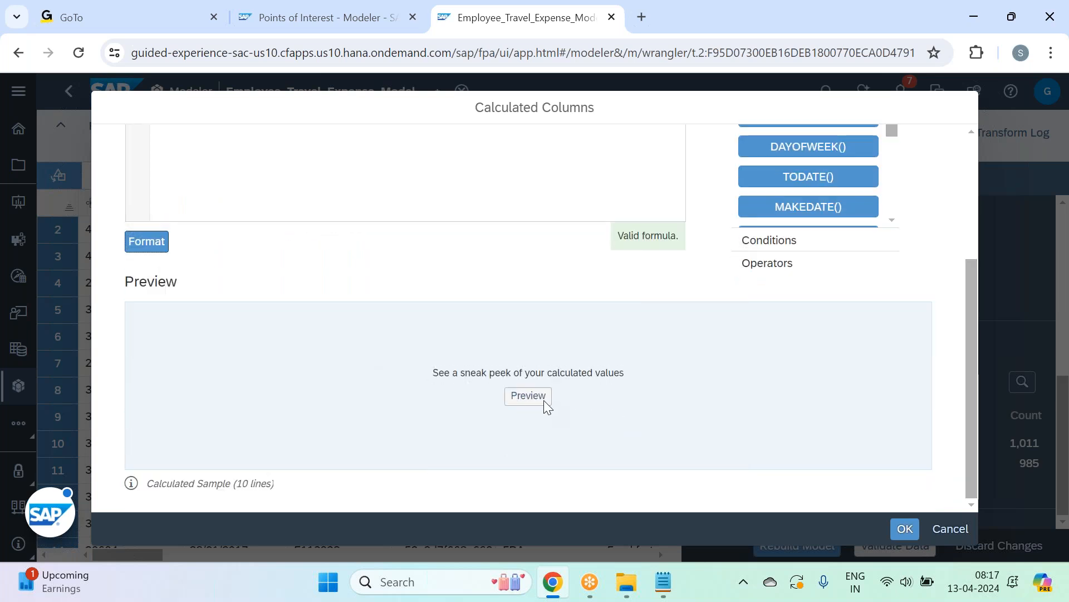
pyautogui.click(528, 395)
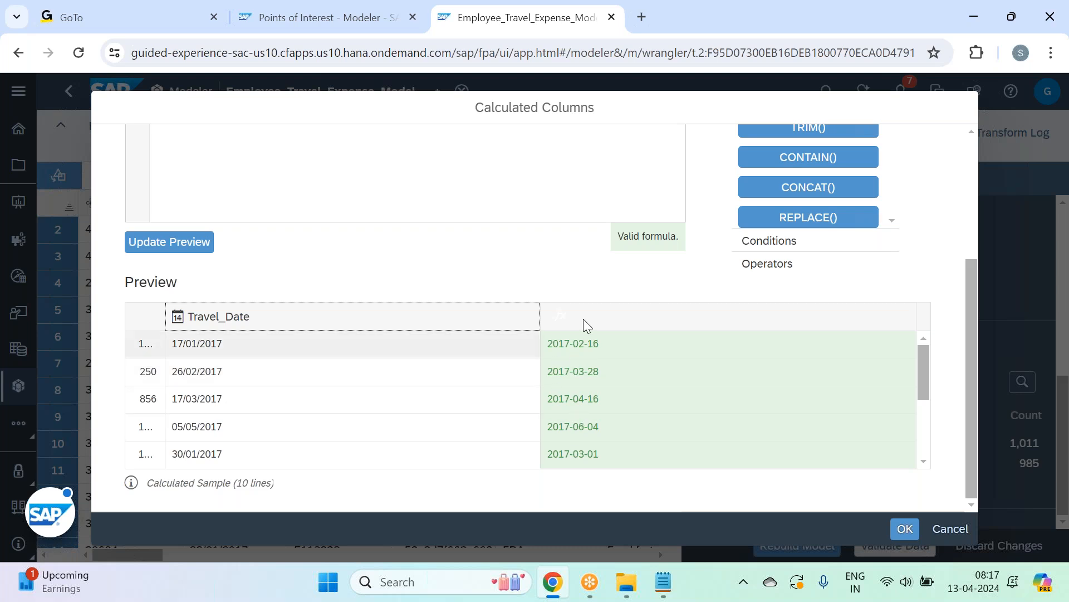
pyautogui.scroll(1, 604, 409)
pyautogui.scroll(3, 604, 408)
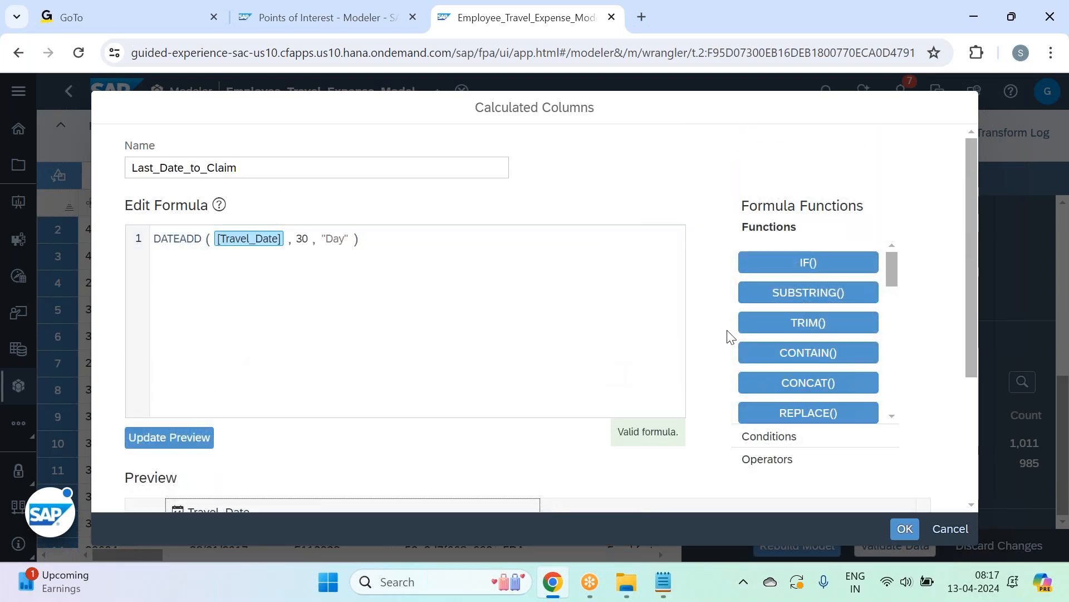
# Step: Create the Last_Date_to_Claim calculated column and select it at the end of the table to view its details
pyautogui.click(905, 529)
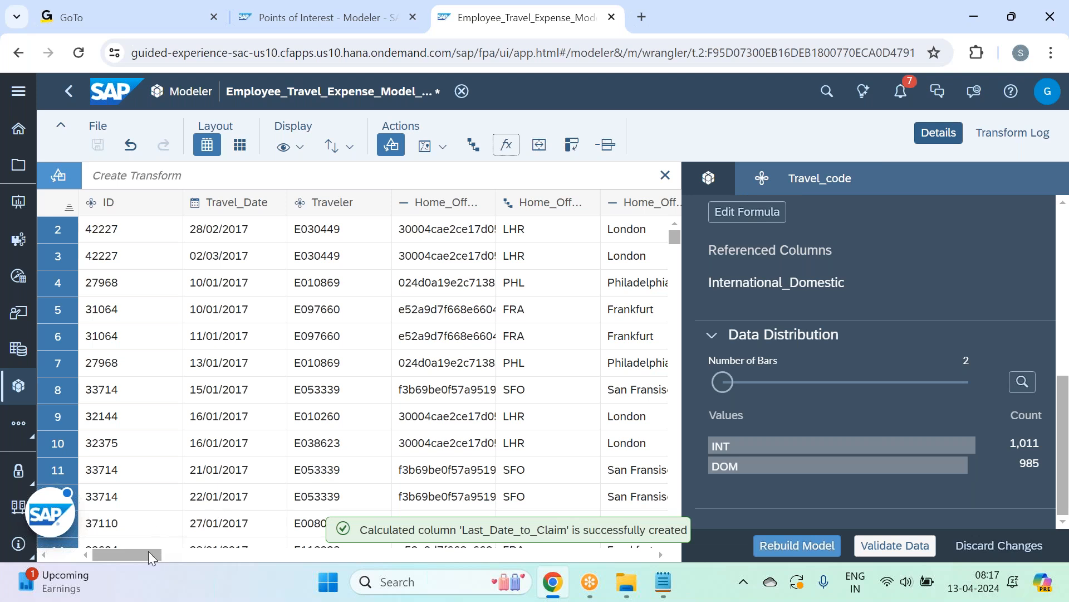
pyautogui.moveTo(150, 550); pyautogui.dragTo(622, 587)
pyautogui.click(452, 206)
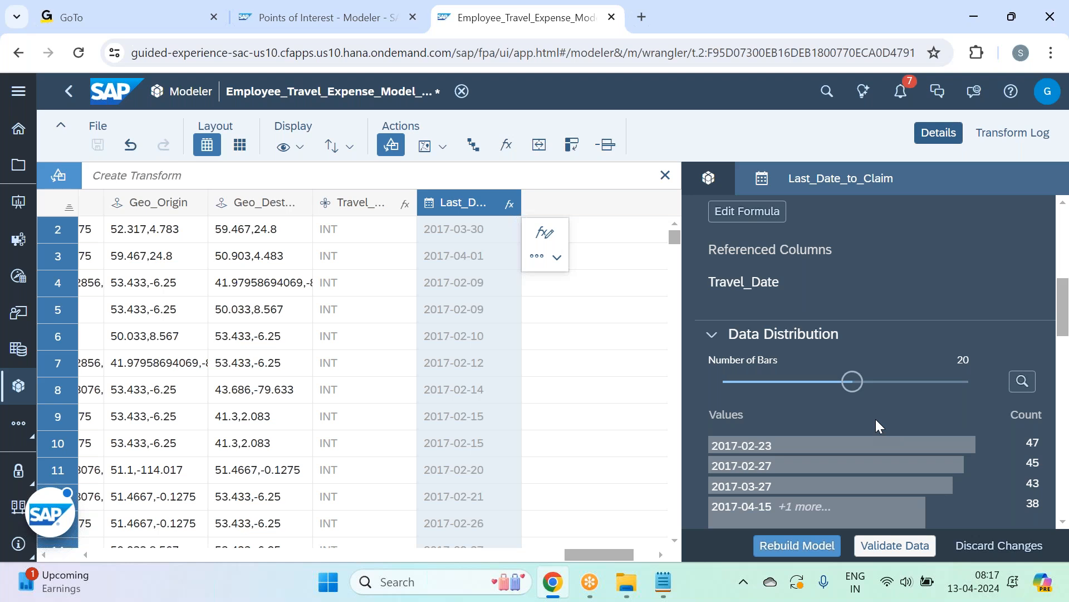
# Step: Review the Last_Claim_Date and Travel_day formulas in the Notepad notes, then return to the SAP modeler
pyautogui.click(667, 580)
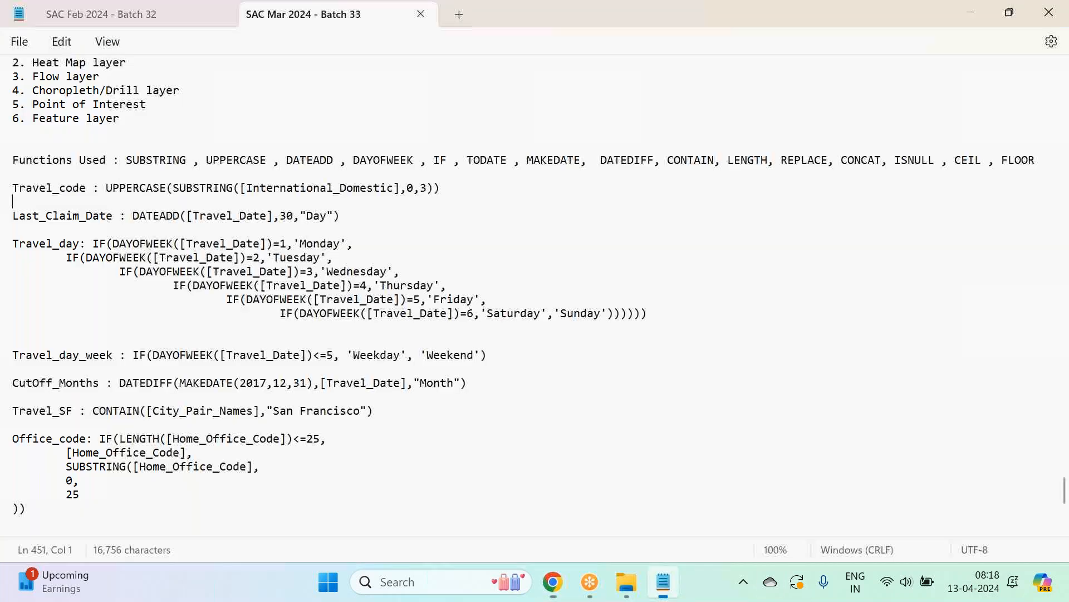
pyautogui.click(402, 231)
pyautogui.click(430, 215)
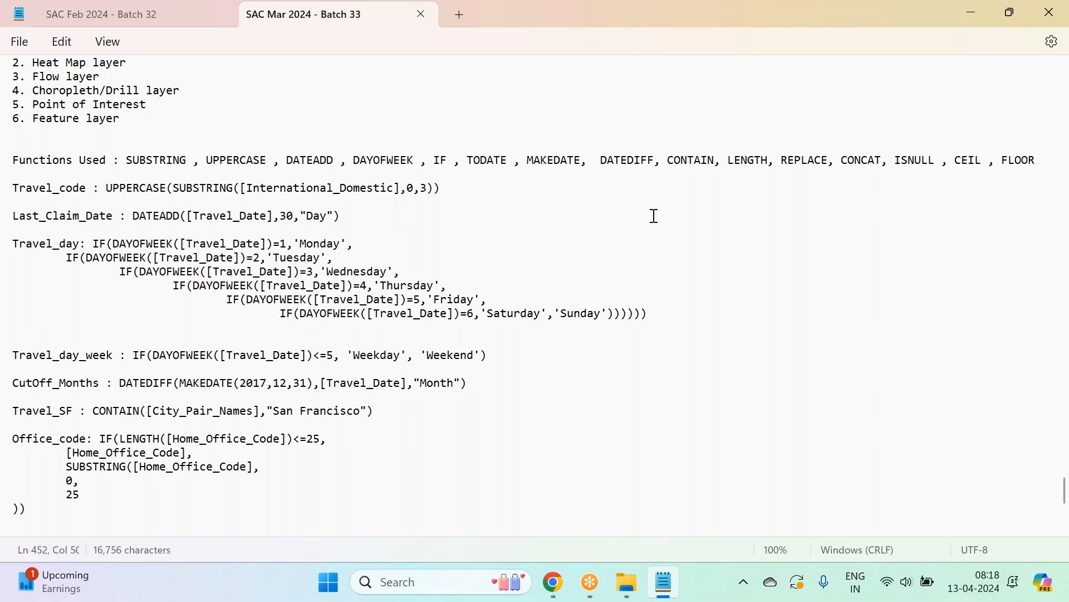
pyautogui.hotkey('alt', 'Tab')
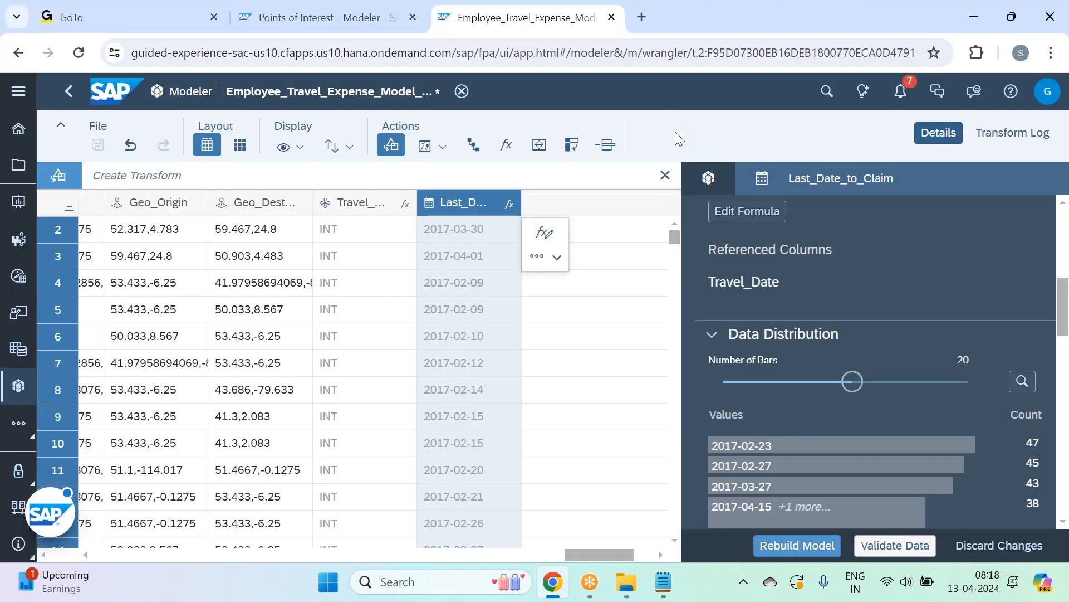
# Step: Start a new calculated column named Travel_day and find the DAYOFWEEK function's description in the function list
pyautogui.click(506, 145)
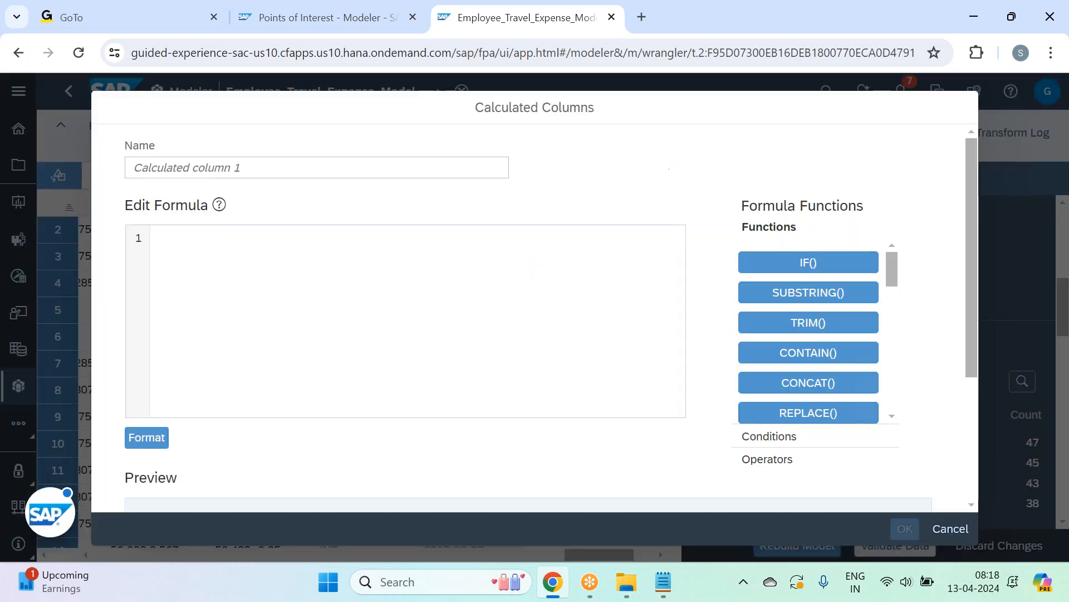
pyautogui.click(312, 167)
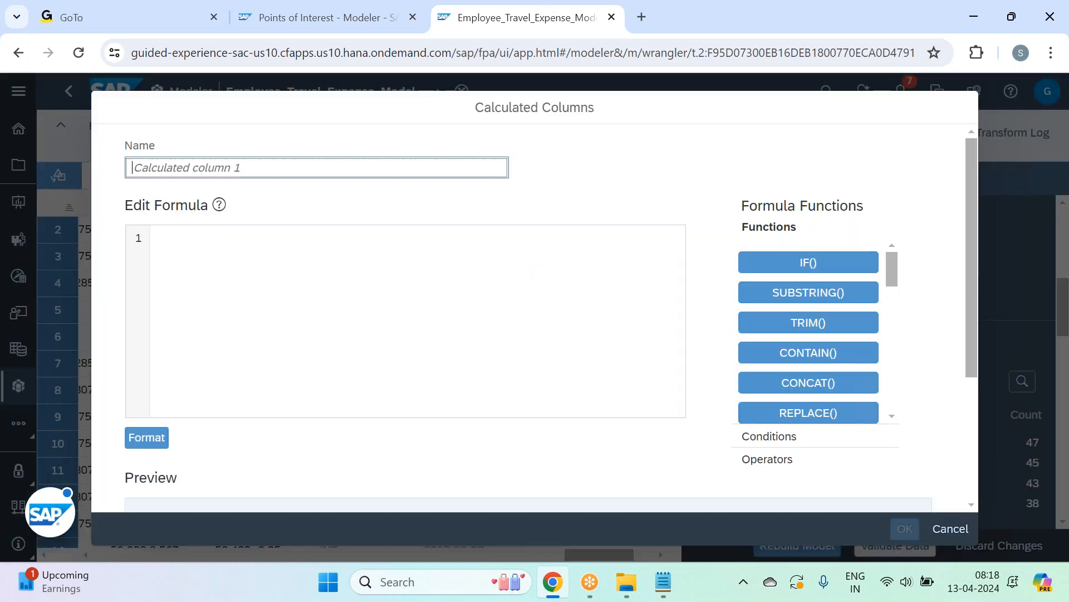
pyautogui.write('Travel_')
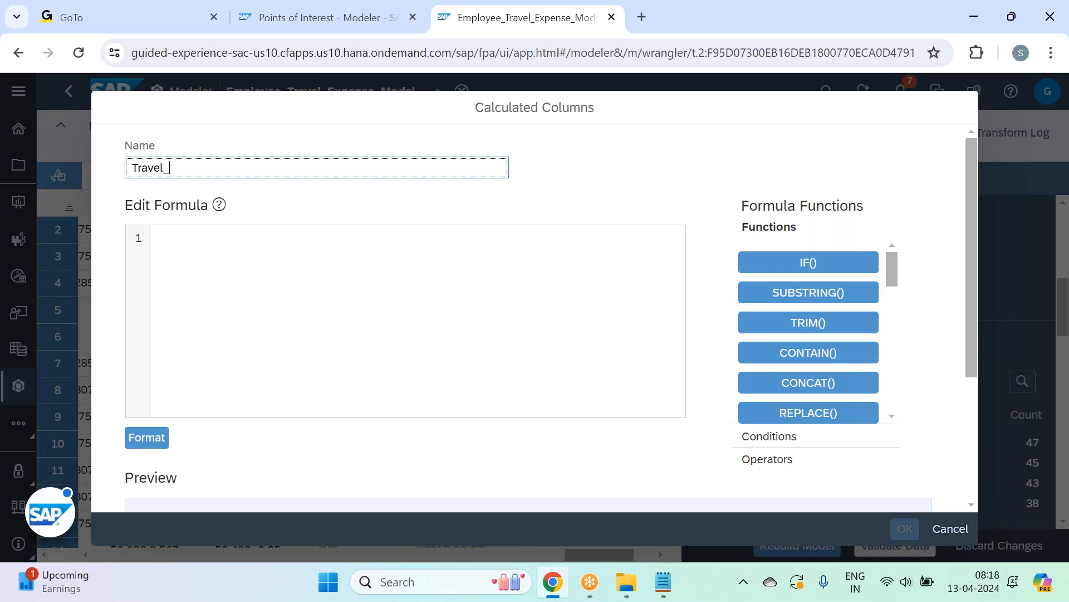
pyautogui.write('day')
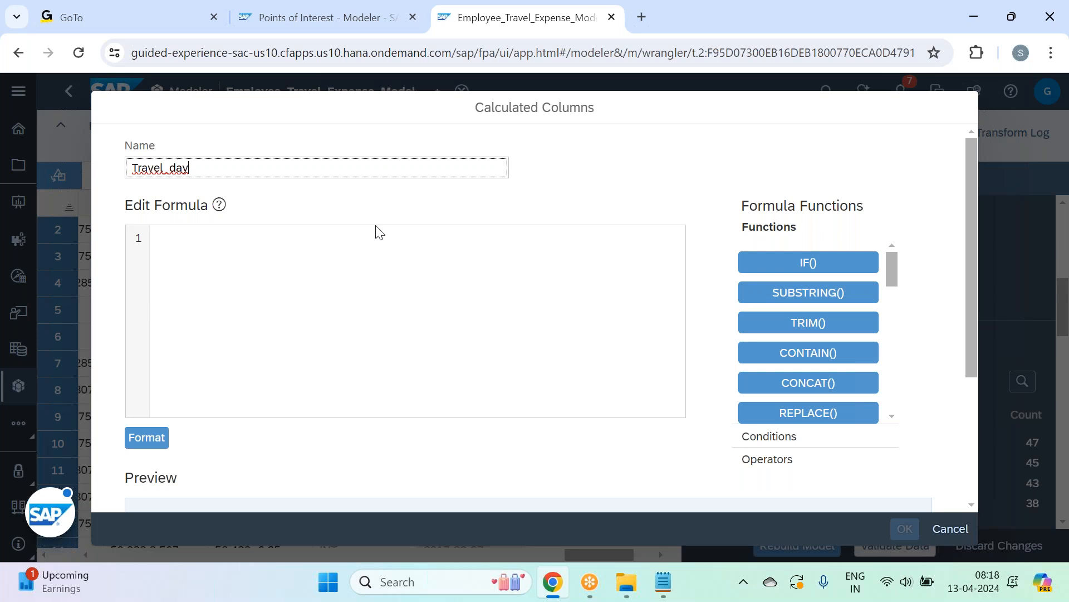
pyautogui.click(372, 274)
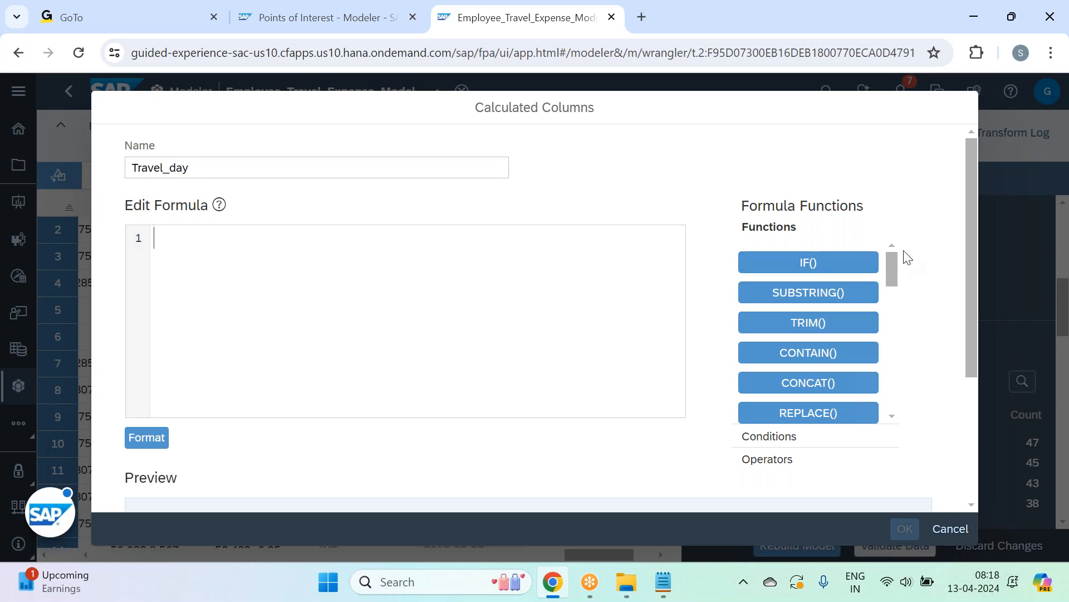
pyautogui.moveTo(895, 265); pyautogui.dragTo(885, 329)
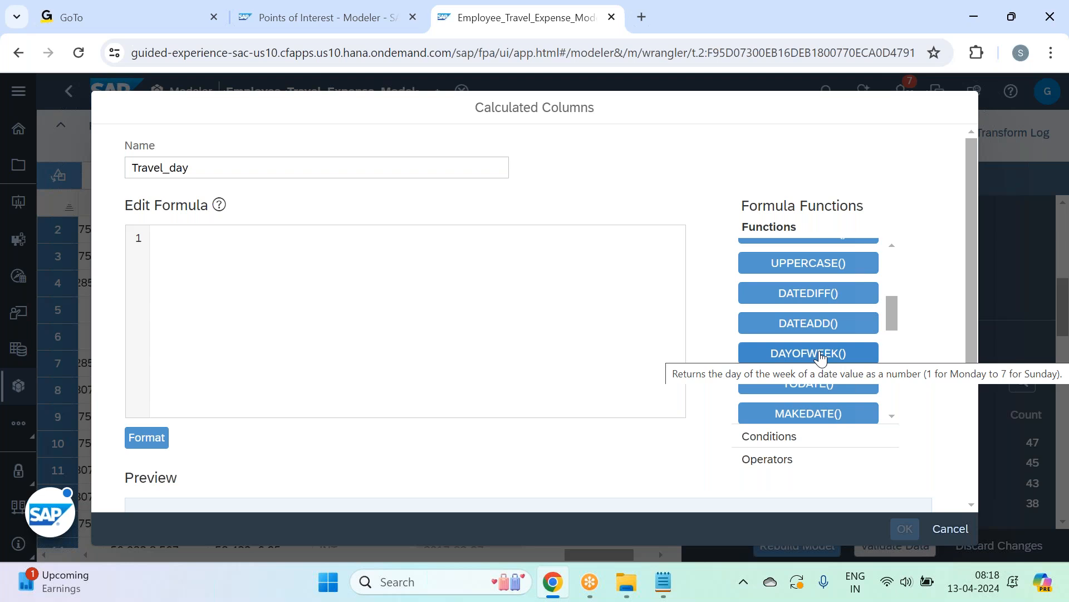
pyautogui.click(554, 312)
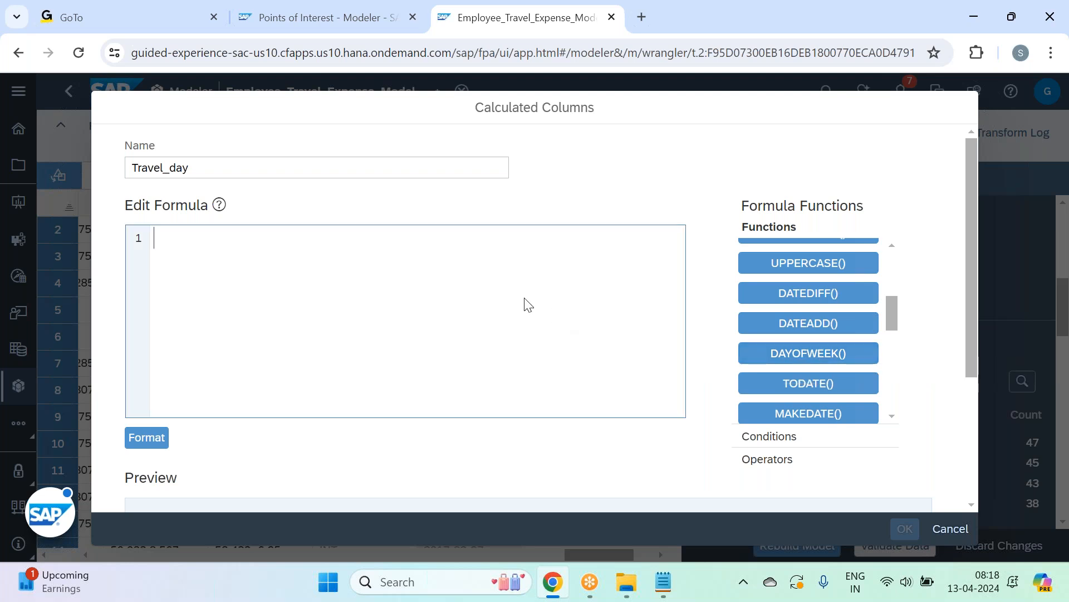
pyautogui.hotkey('ctrl', 'space')
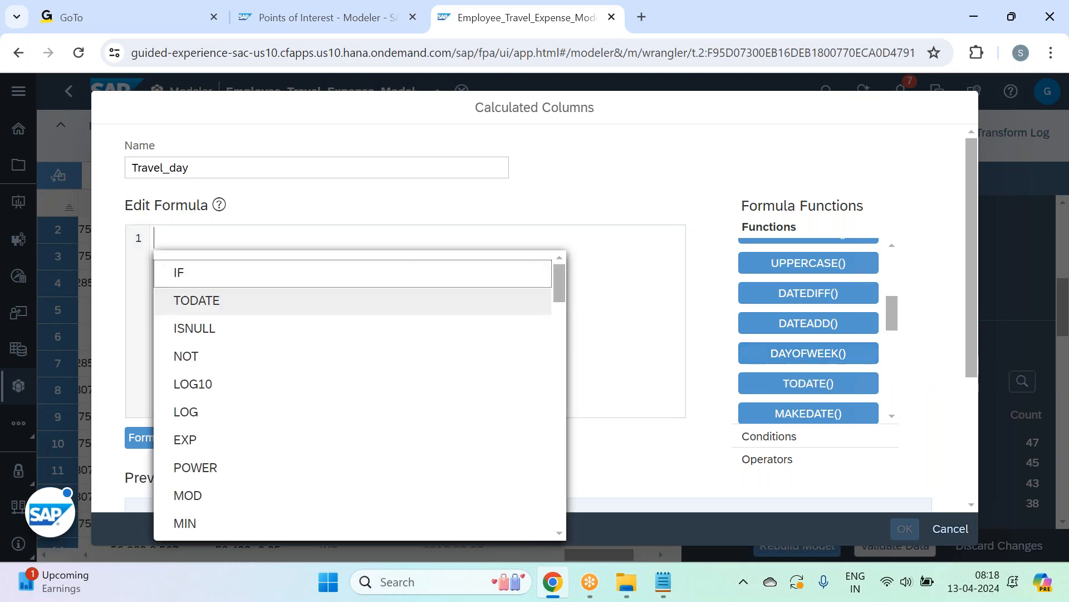
pyautogui.write('day')
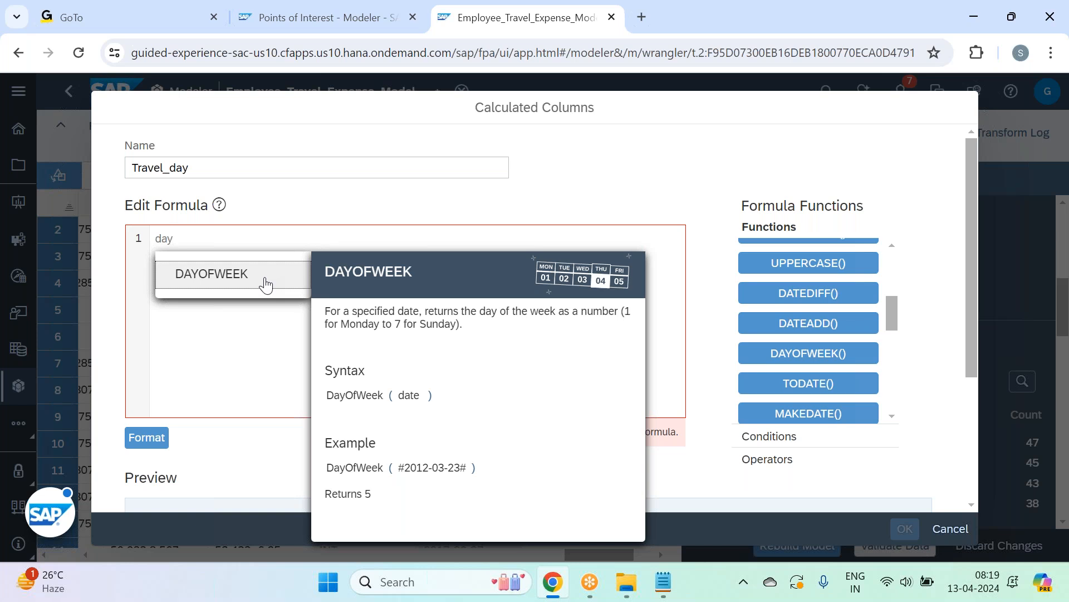
pyautogui.press('BackSpace')
pyautogui.press('BackSpace')
pyautogui.press('BackSpace')
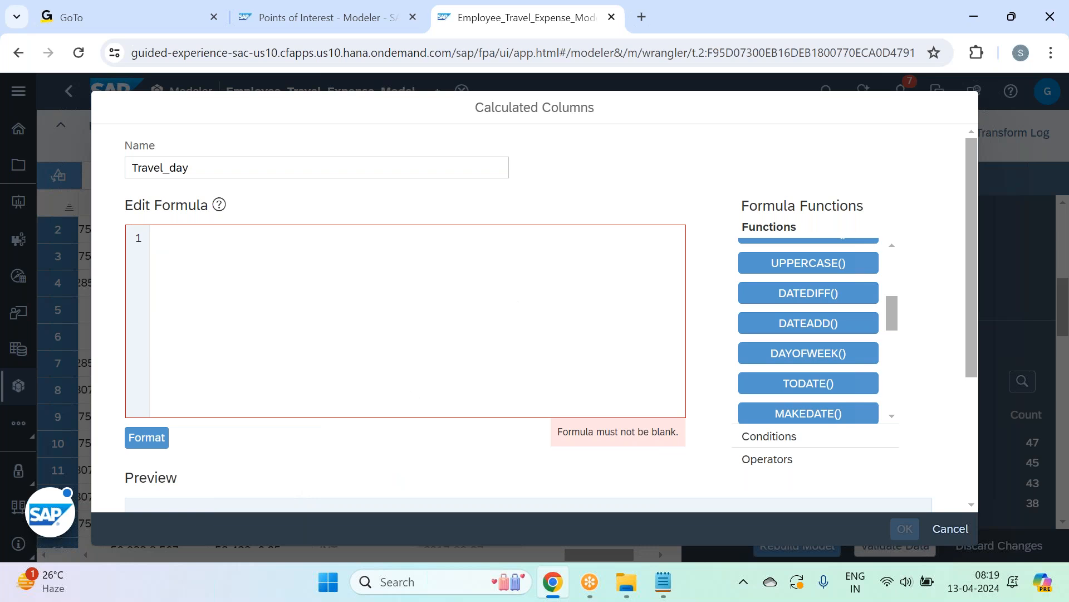
pyautogui.hotkey('ctrl', 'space')
pyautogui.write('i')
pyautogui.click(265, 274)
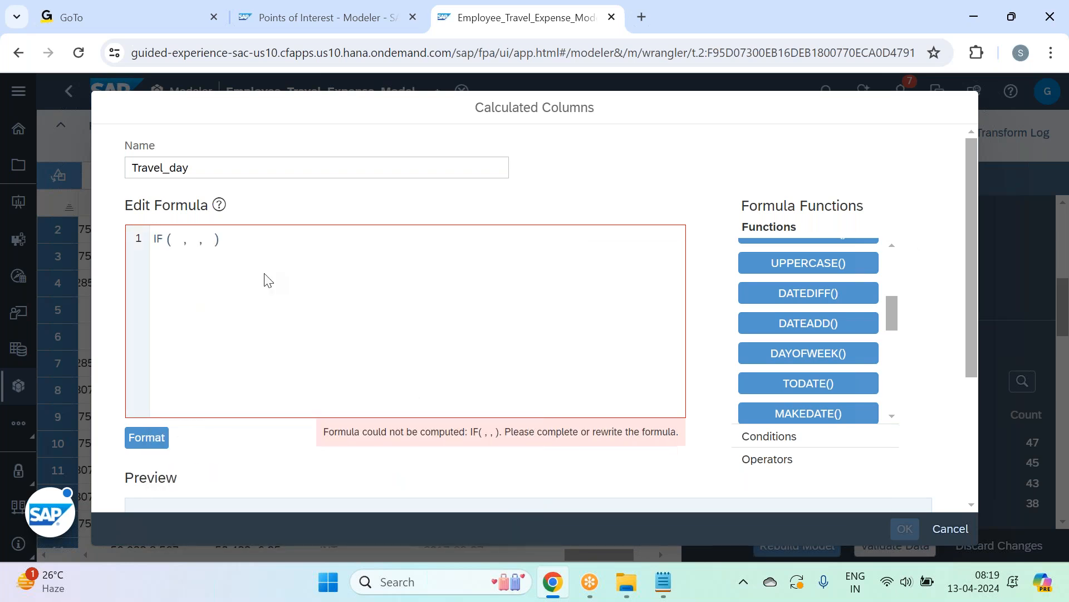
pyautogui.click(257, 248)
pyautogui.press('BackSpace')
pyautogui.press('BackSpace')
pyautogui.press('BackSpace')
pyautogui.press('BackSpace')
pyautogui.press('BackSpace')
pyautogui.press('BackSpace')
pyautogui.press('BackSpace')
pyautogui.press('BackSpace')
pyautogui.press('BackSpace')
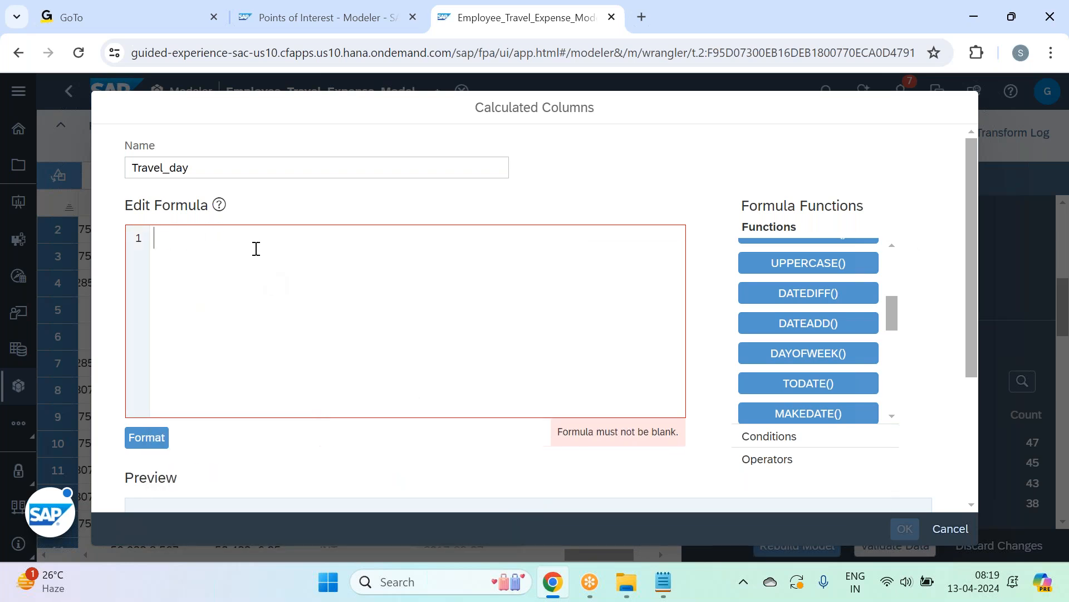
# Step: Insert an IF function in the empty formula and begin its condition with DAYOFWEEK([Travel_Date])
pyautogui.hotkey('ctrl', 'space')
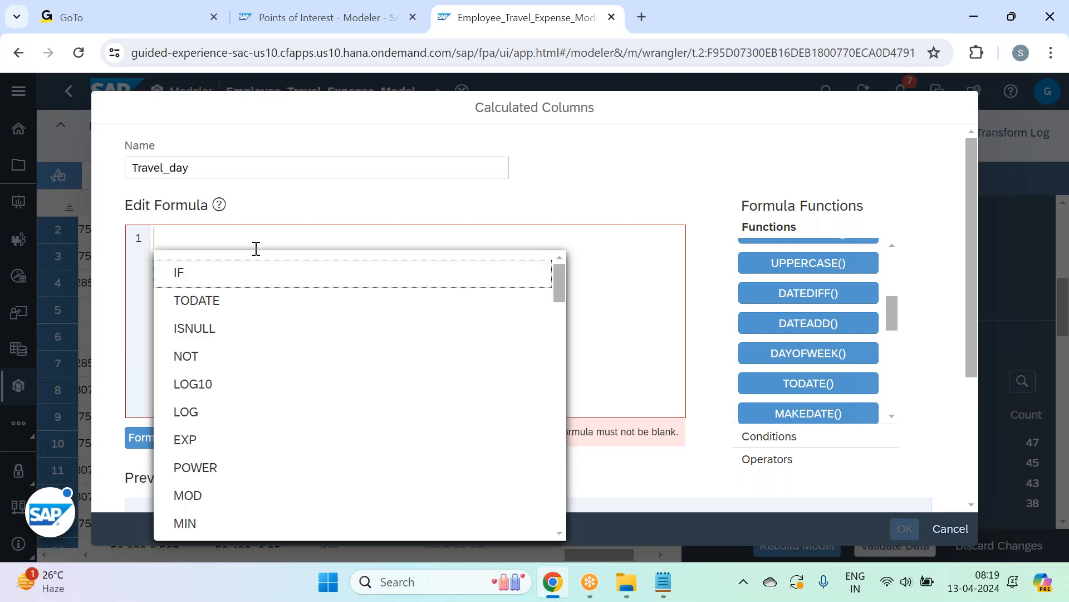
pyautogui.moveTo(284, 281)
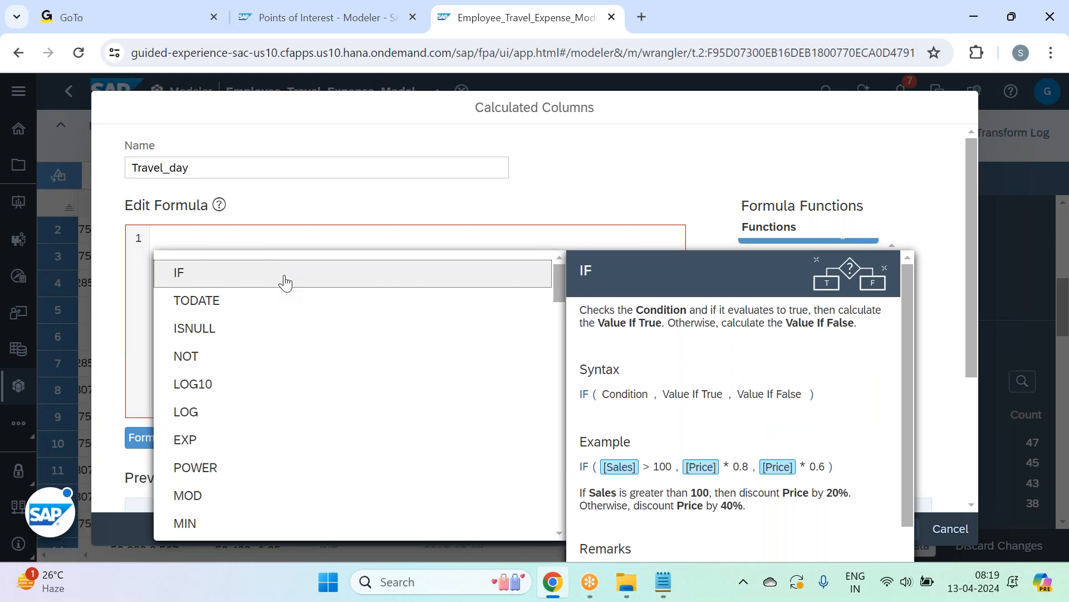
pyautogui.click(285, 282)
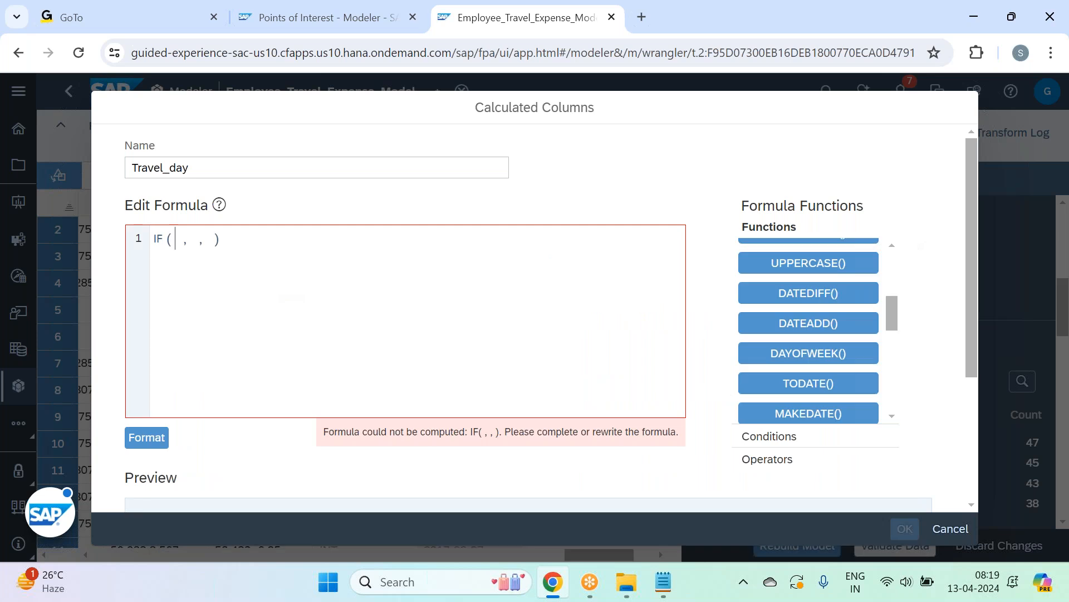
pyautogui.write('da')
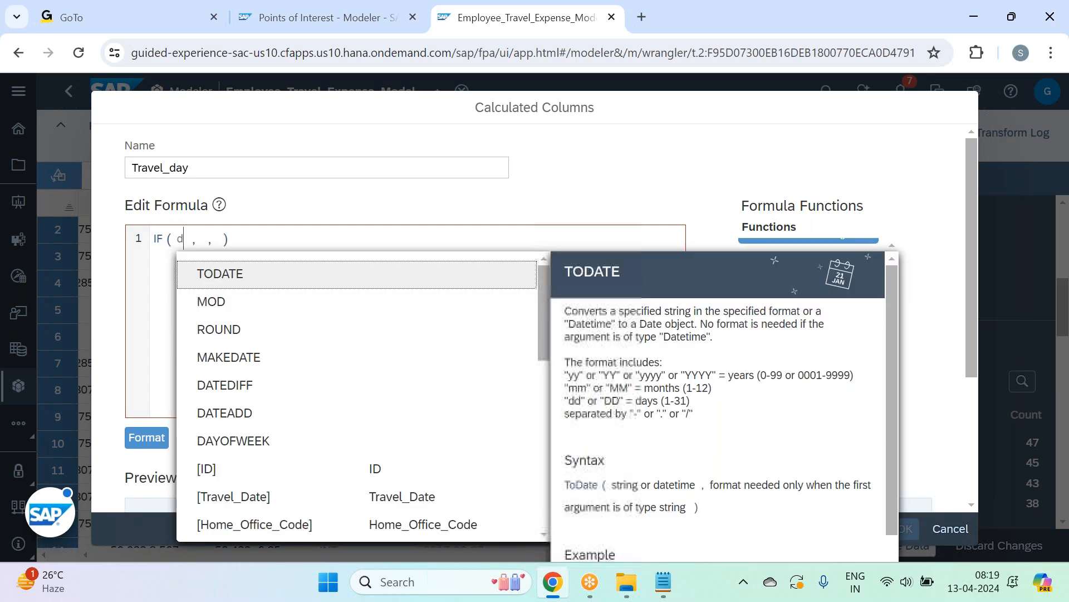
pyautogui.click(279, 384)
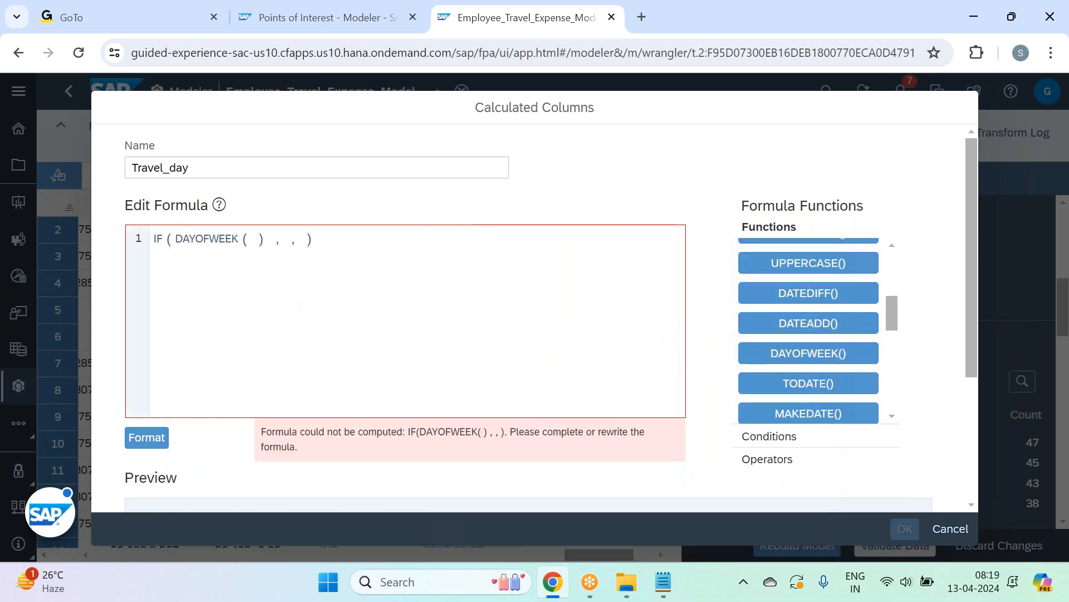
pyautogui.write('trav')
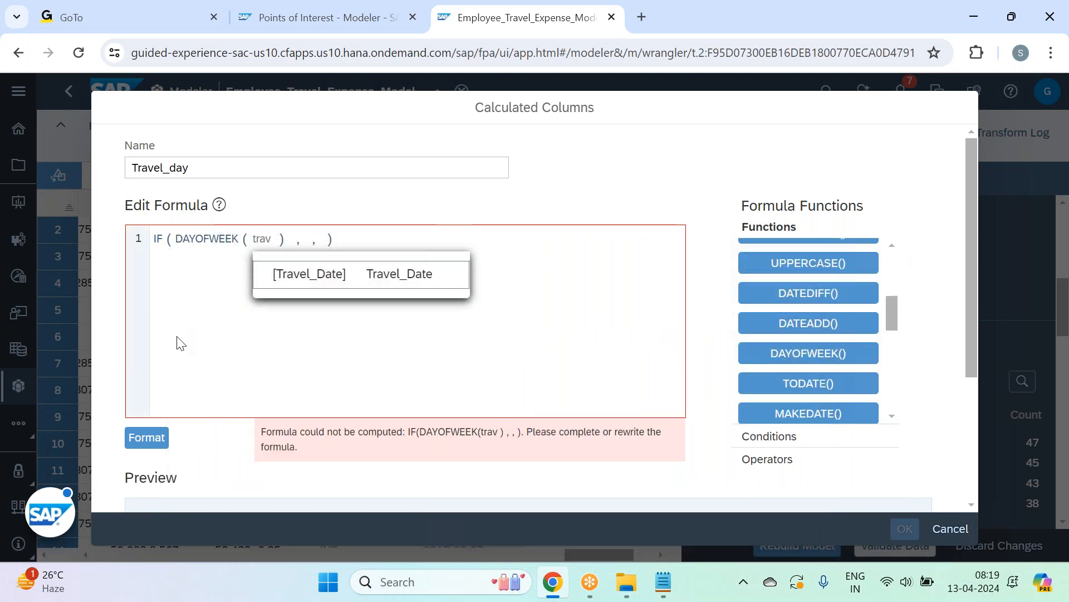
pyautogui.click(360, 274)
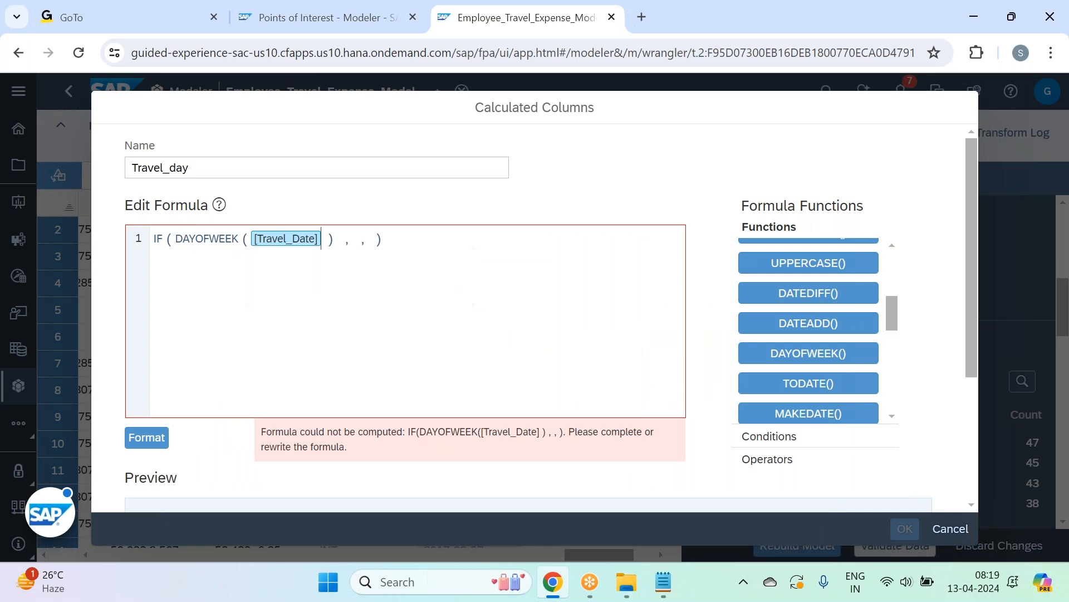
# Step: Complete the first IF condition so that it reads DAYOFWEEK([Travel_Date])=1, keeping the closing parenthesis after the column
pyautogui.click(330, 239)
pyautogui.press('BackSpace')
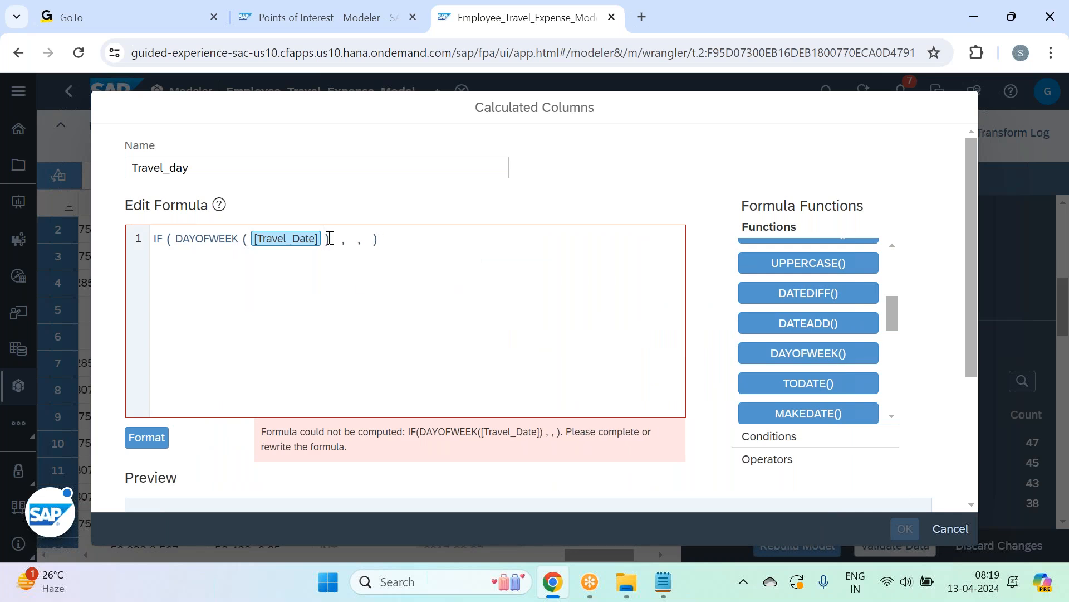
pyautogui.write('=1')
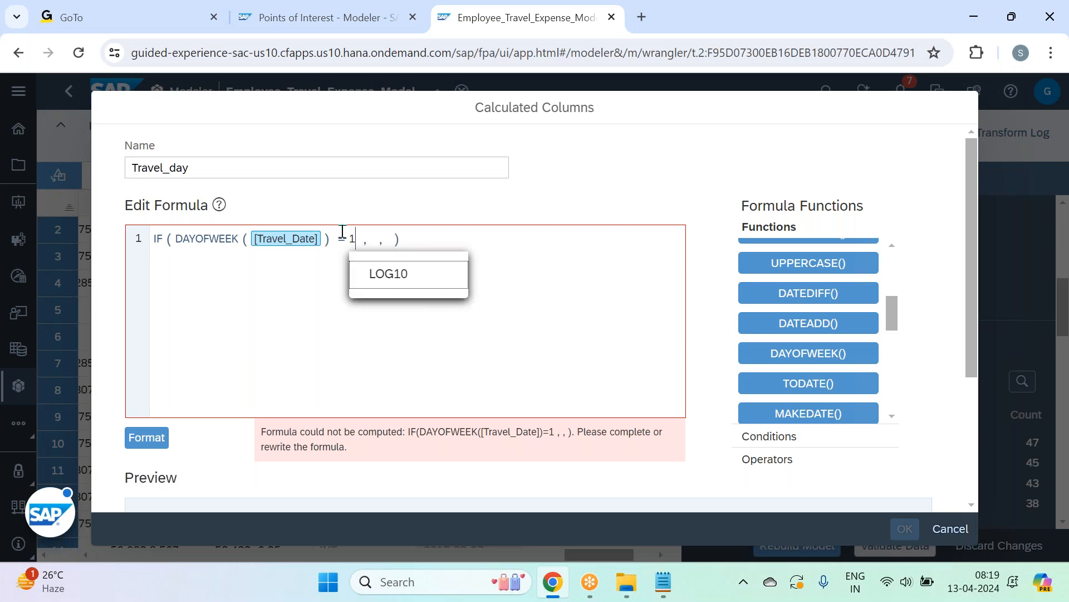
pyautogui.click(342, 231)
pyautogui.press('BackSpace')
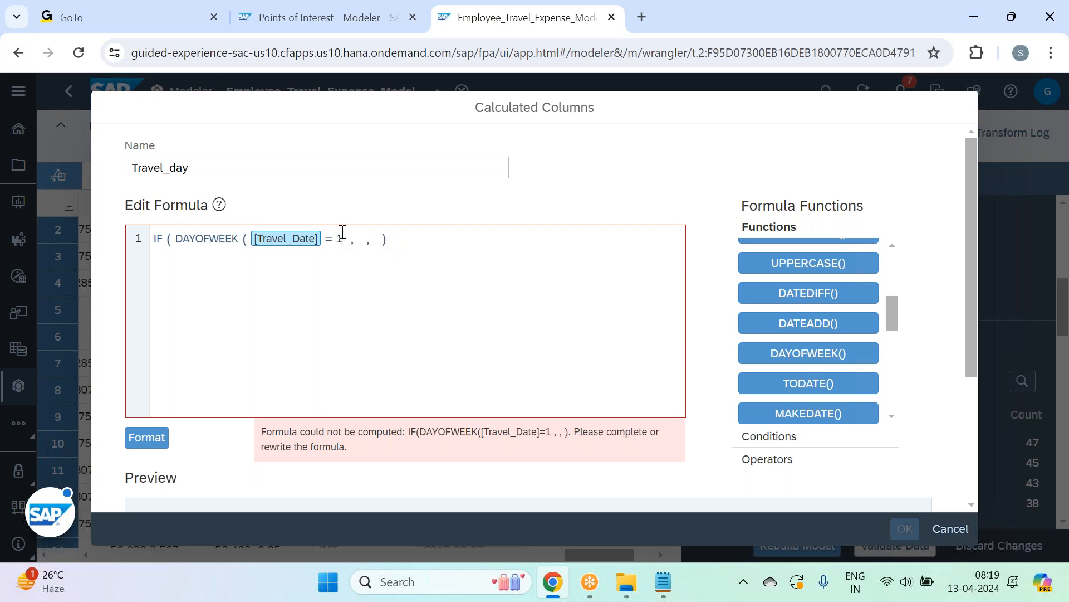
pyautogui.write(')')
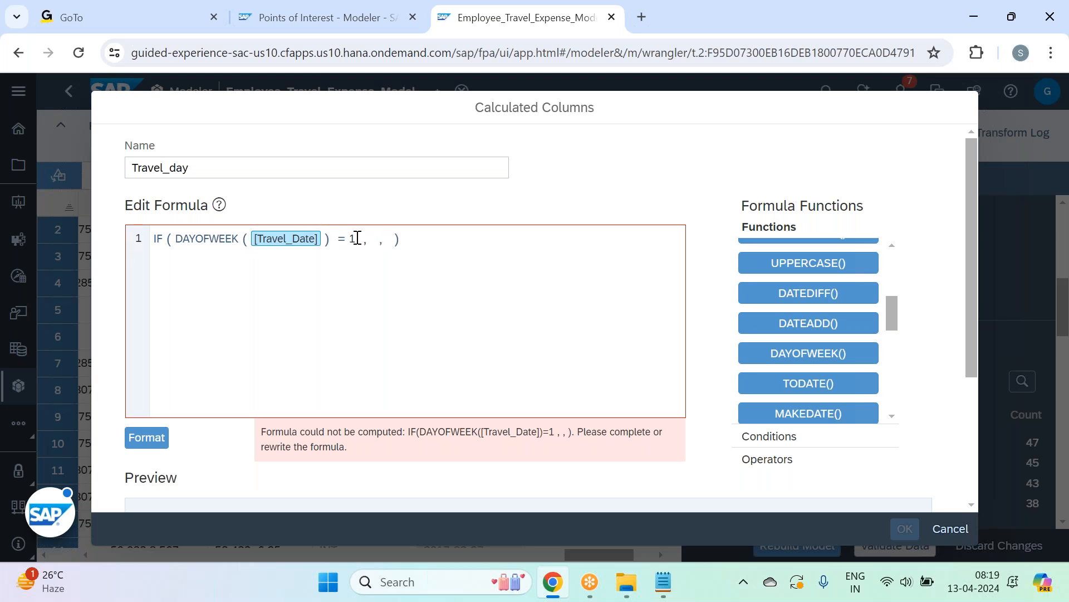
# Step: Enter 'Monday' in single quotes as the value if true of the first IF
pyautogui.click(362, 236)
pyautogui.press('BackSpace')
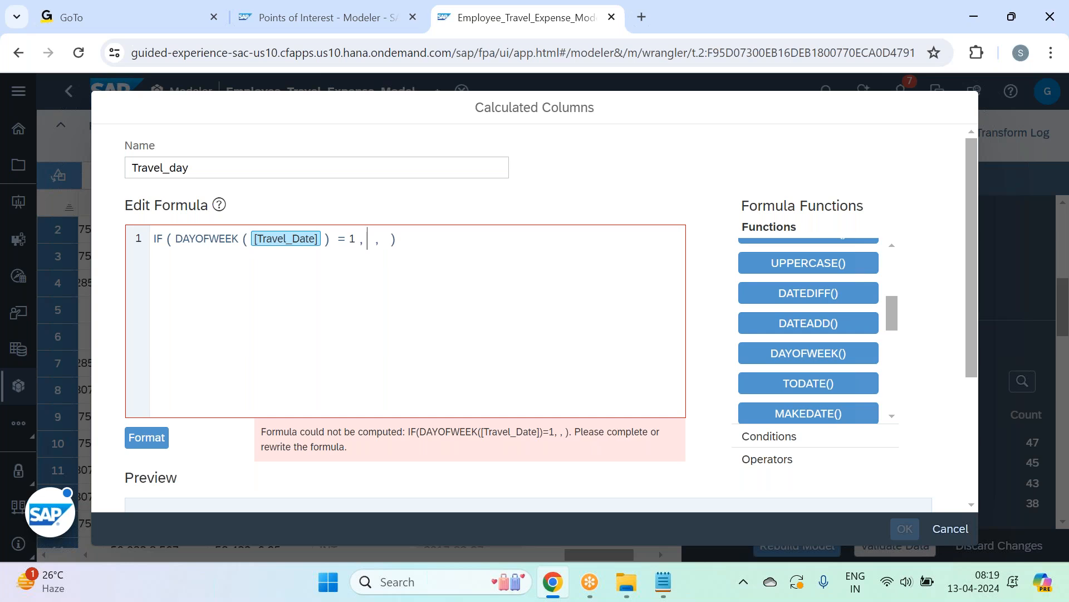
pyautogui.write("'Mon")
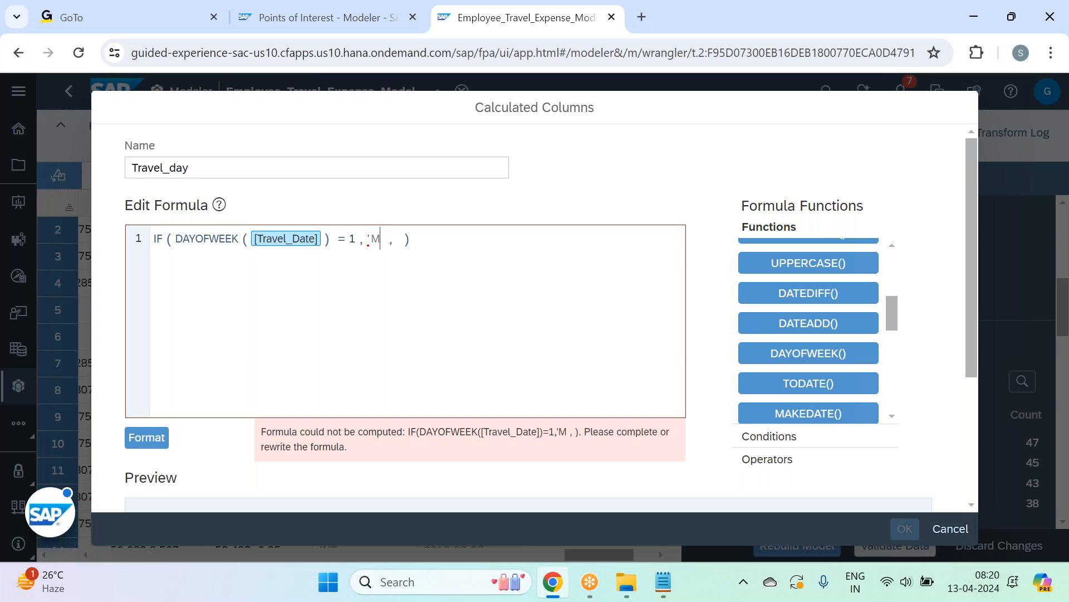
pyautogui.write('day')
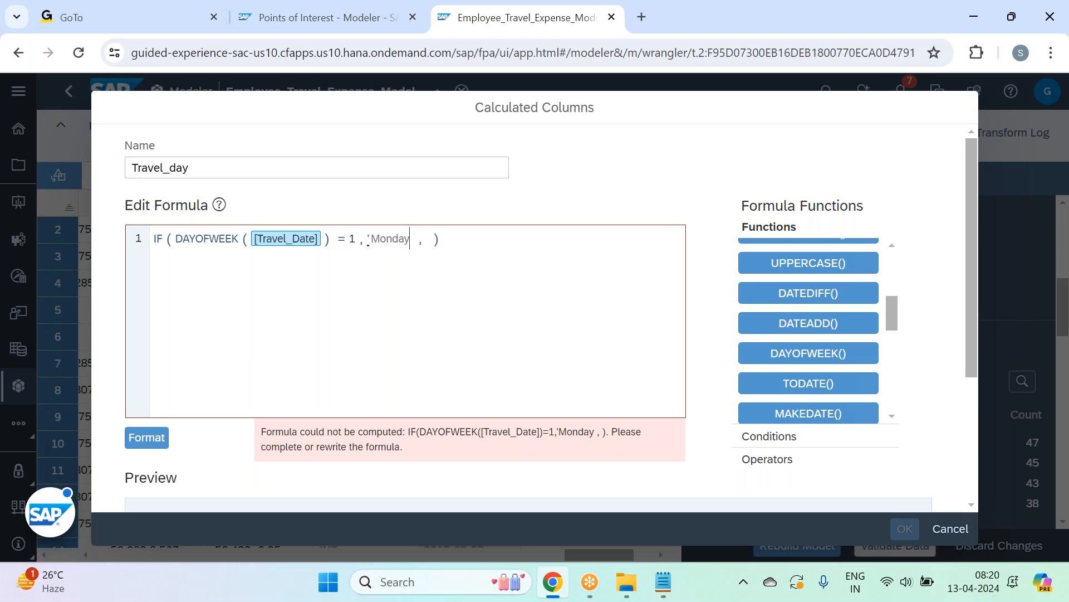
pyautogui.write("'")
pyautogui.press('BackSpace')
pyautogui.write("' ,")
# Step: Add a nested IF as the value if false and place it on a second line of the formula
pyautogui.write('IF( , , )')
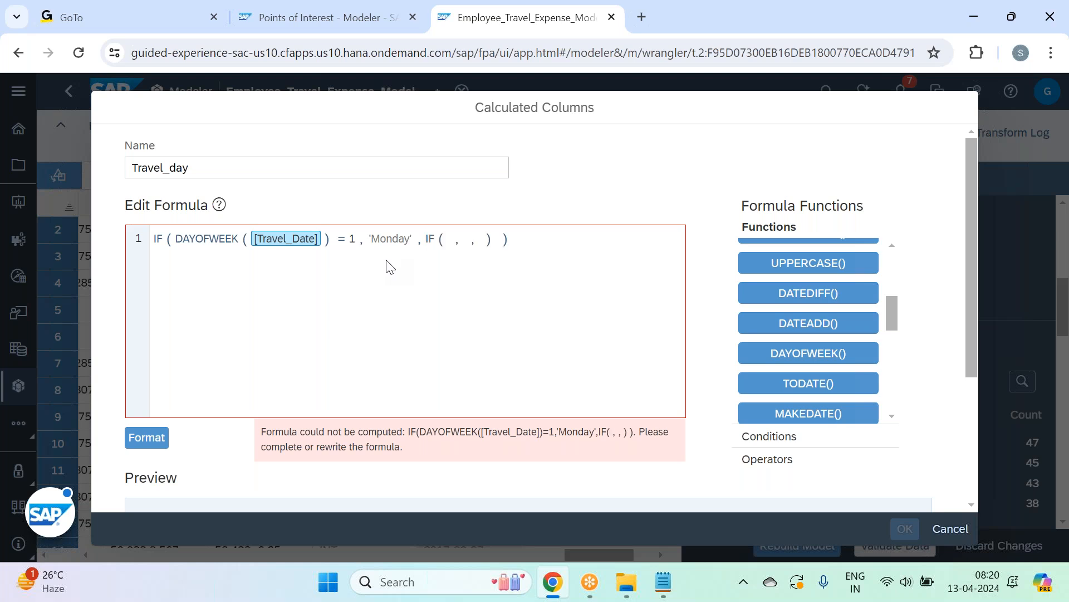
pyautogui.click(426, 235)
pyautogui.press('Return')
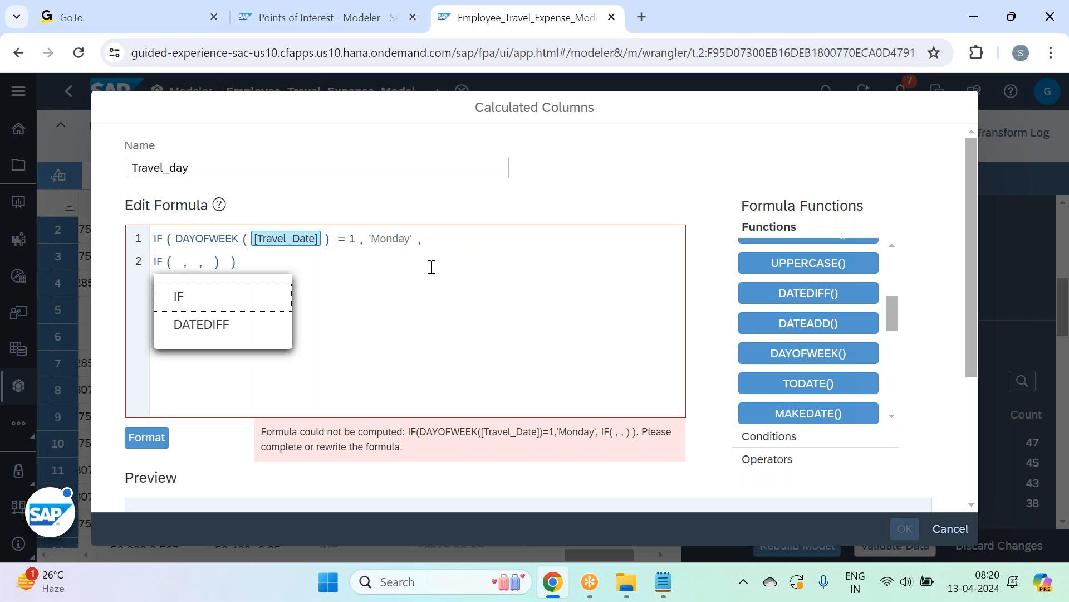
pyautogui.click(419, 290)
# Step: Copy the DAYOFWEEK([Travel_Date]) condition from the first IF into the nested IF and set its comparison value to 2
pyautogui.moveTo(357, 238); pyautogui.dragTo(173, 235)
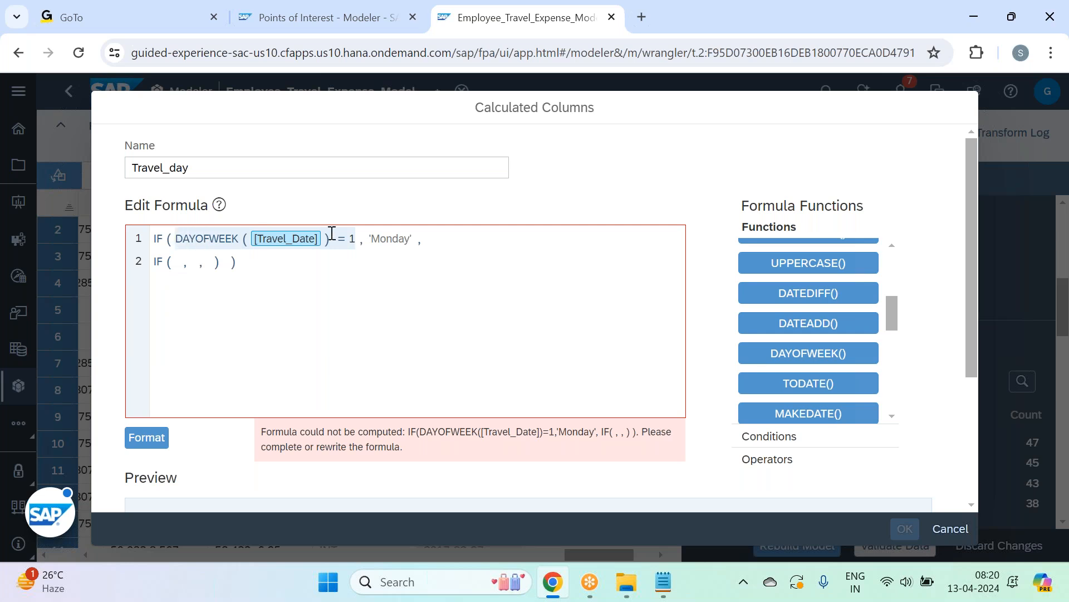
pyautogui.click(174, 261)
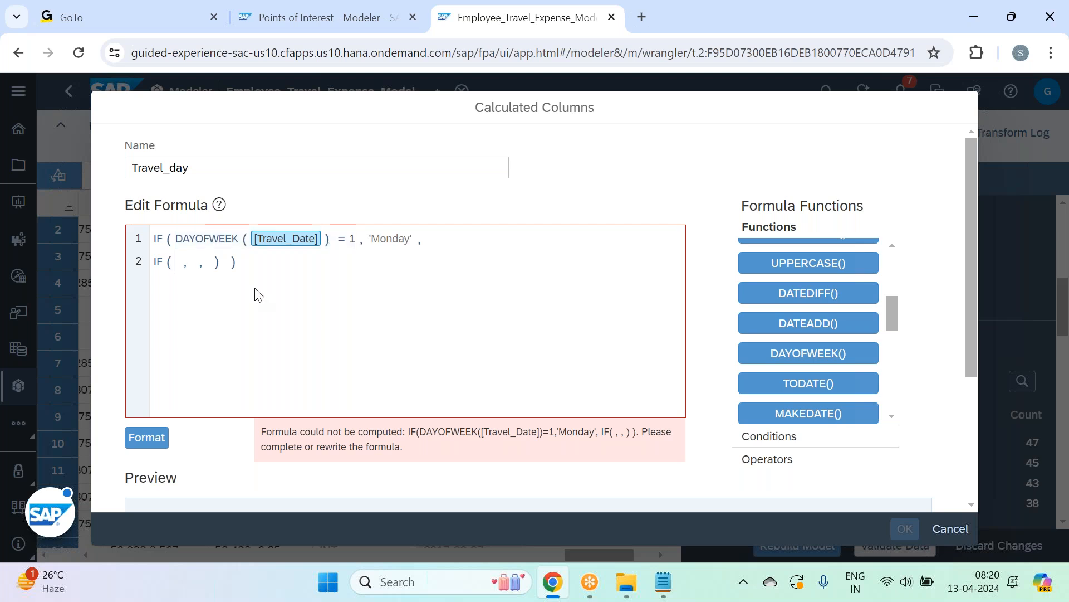
pyautogui.write('DAYOFWEEK([Travel_Date])=1')
pyautogui.press('BackSpace')
pyautogui.write('2')
pyautogui.press('BackSpace')
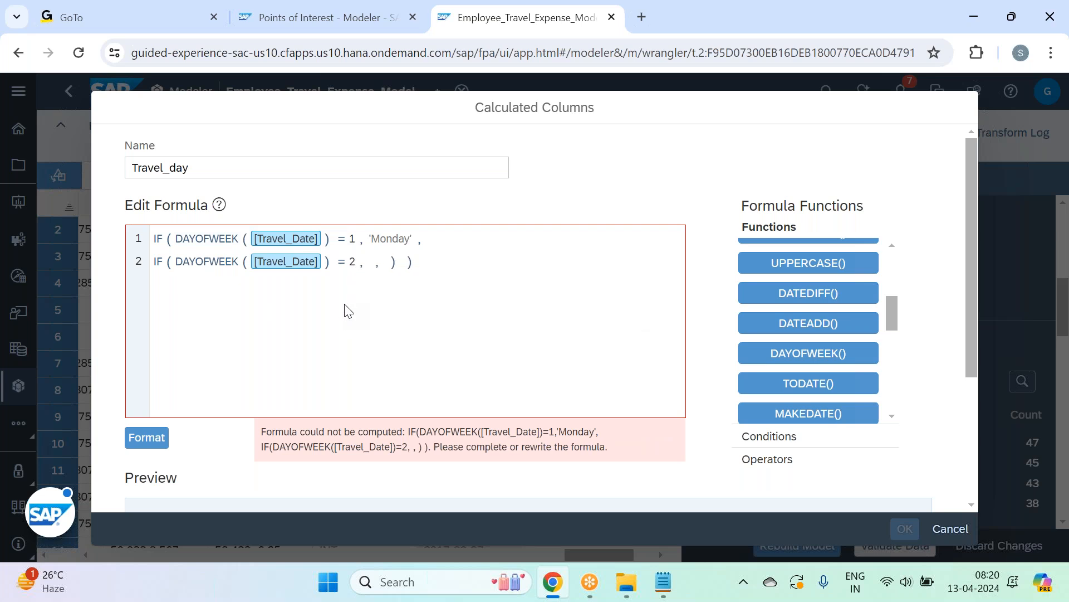
# Step: Enter 'Tuesday' in single quotes as the value if true of the second IF
pyautogui.write("'Tue")
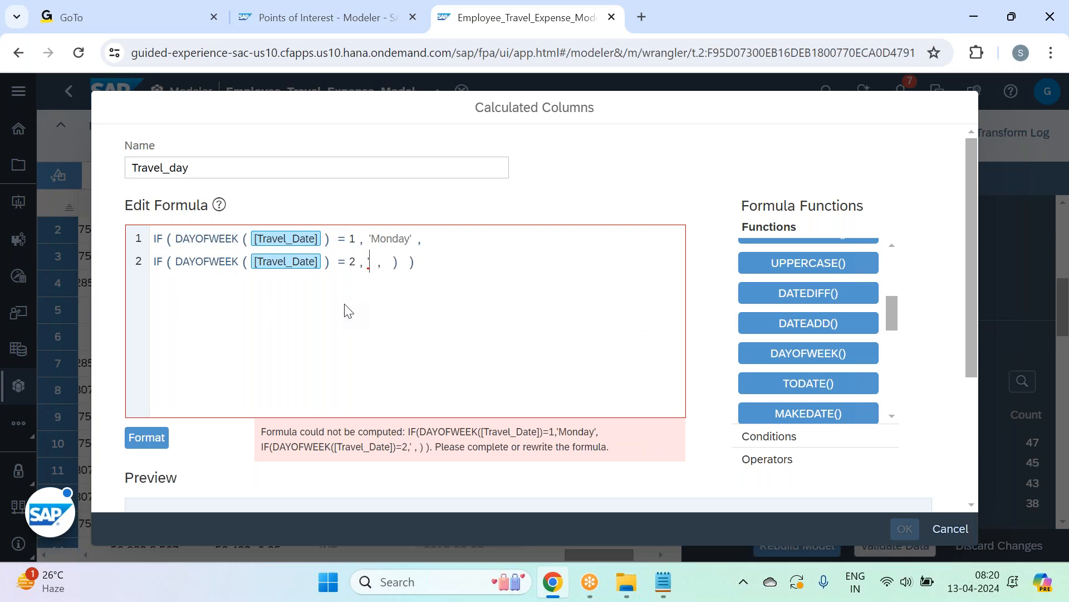
pyautogui.write('sday')
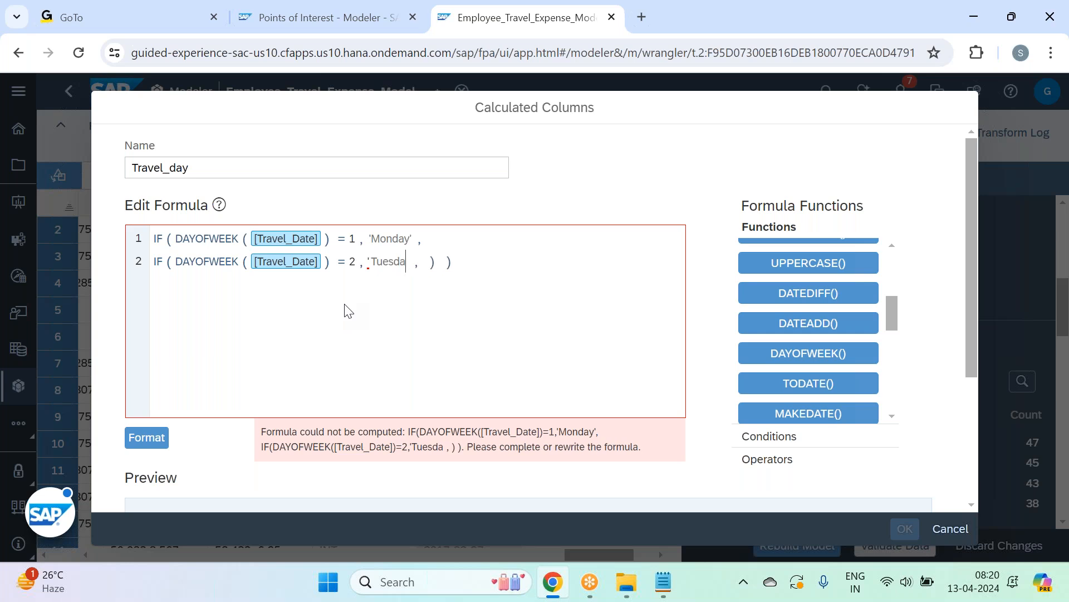
pyautogui.write("'")
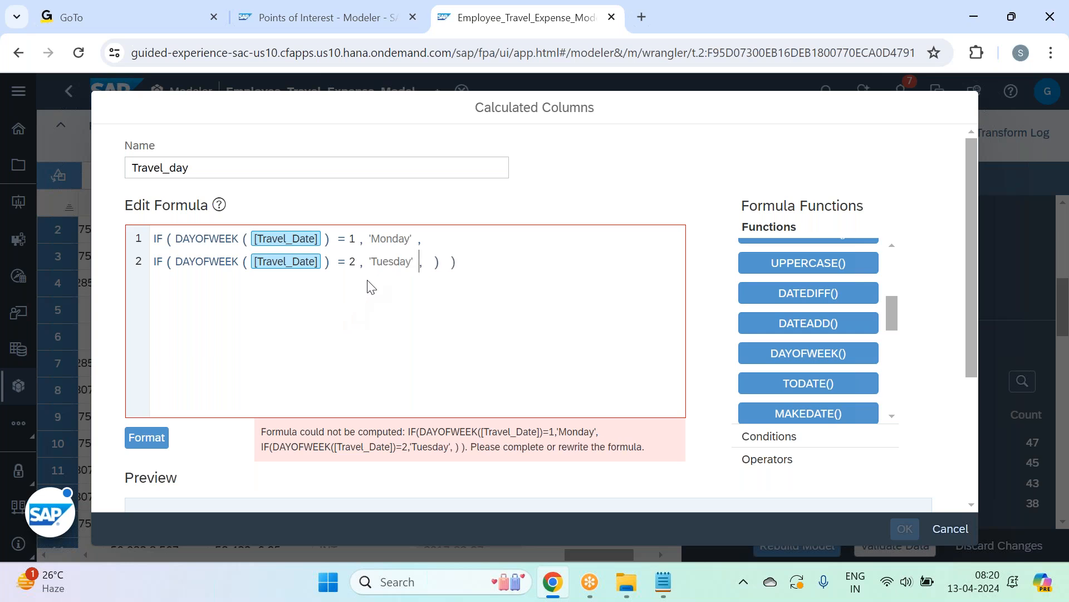
# Step: Add a third IF as the value if false of the second IF and place it on a third line
pyautogui.click(425, 262)
pyautogui.hotkey('ctrl', 'space')
pyautogui.click(456, 299)
pyautogui.click(427, 263)
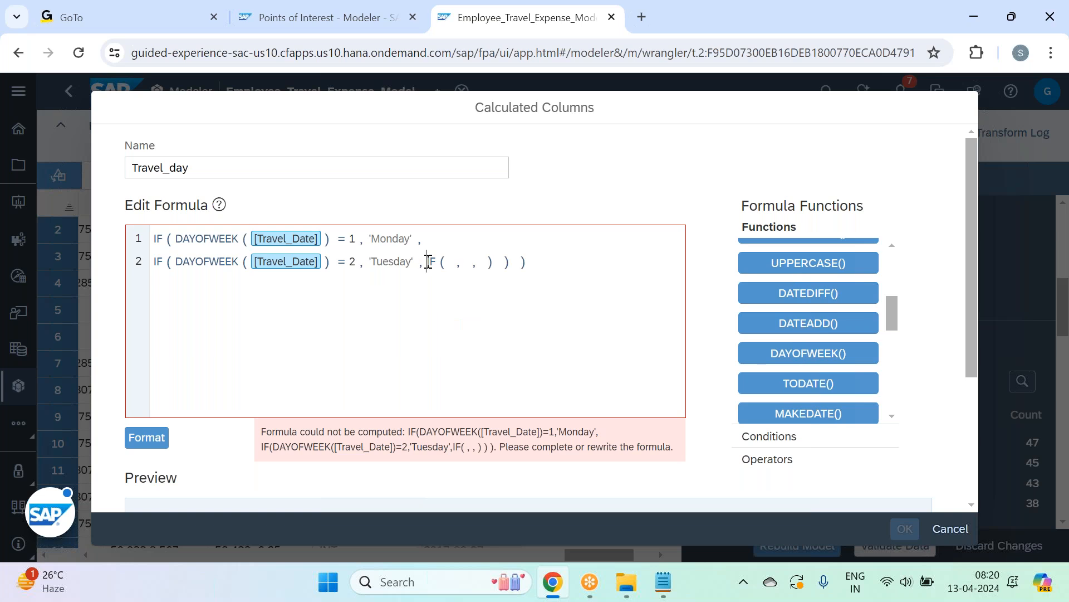
pyautogui.press('Return')
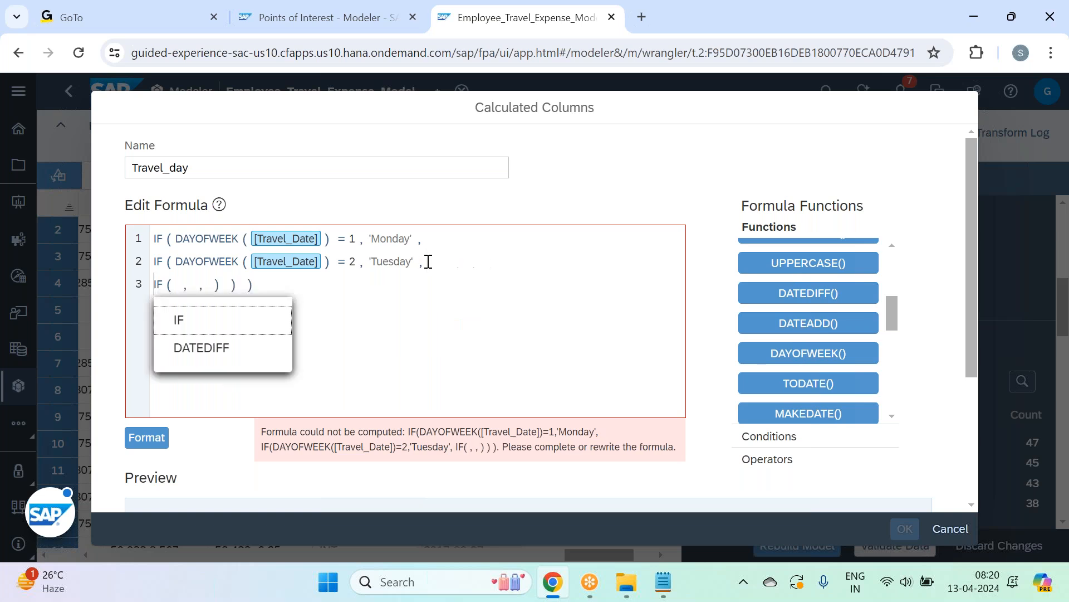
# Step: Fill the third IF with the condition DAYOFWEEK([Travel_Date])=3 and 'Wednesday' in single quotes as its value if true
pyautogui.click(175, 283)
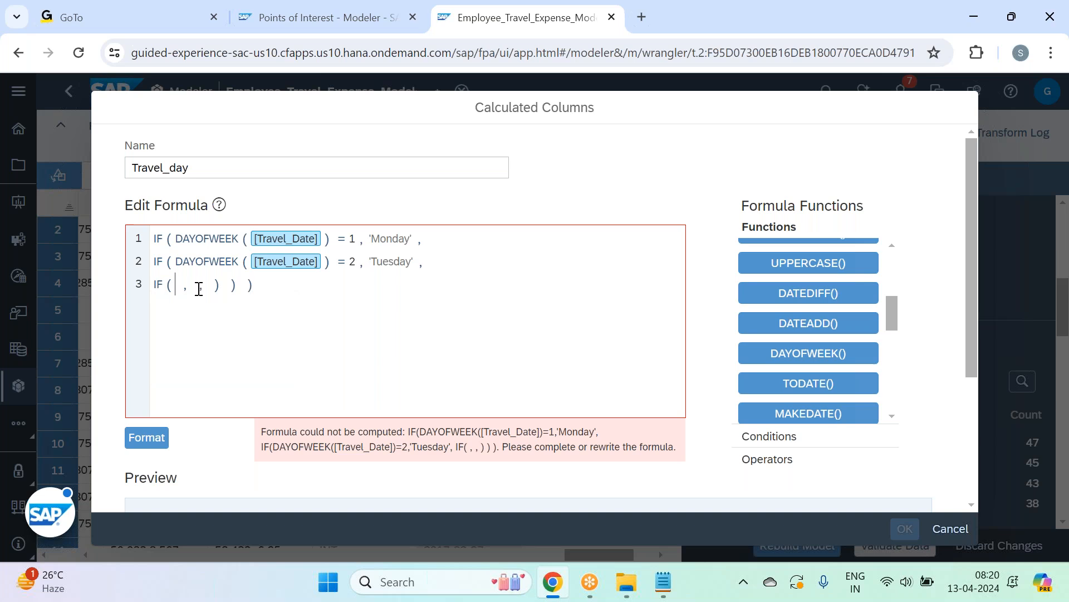
pyautogui.write('DAYOFWEEK([Travel_Date])=')
pyautogui.press('Escape')
pyautogui.write('3')
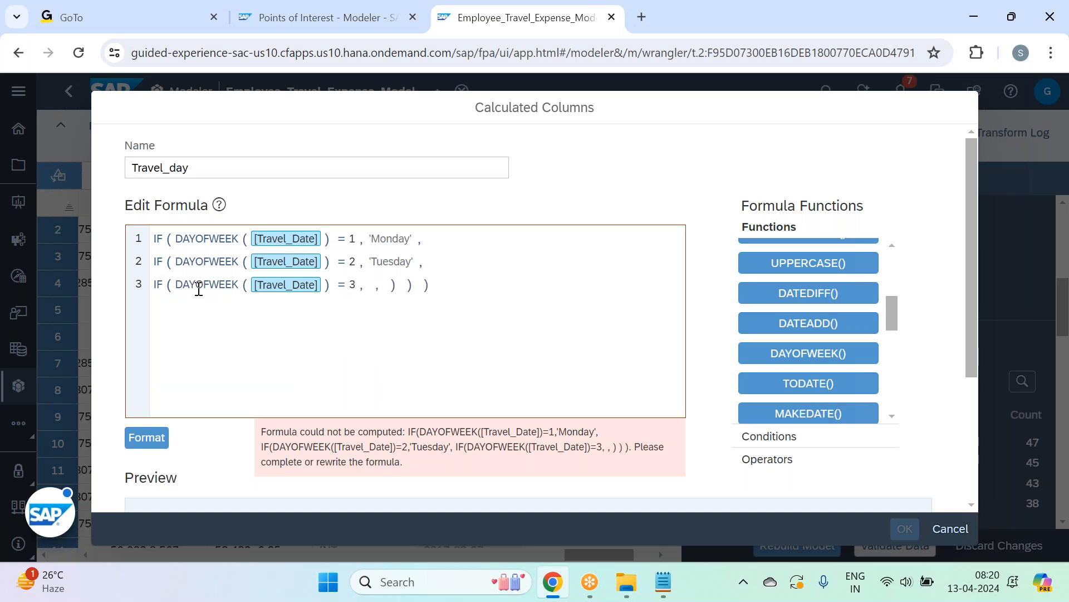
pyautogui.write("'Wedne")
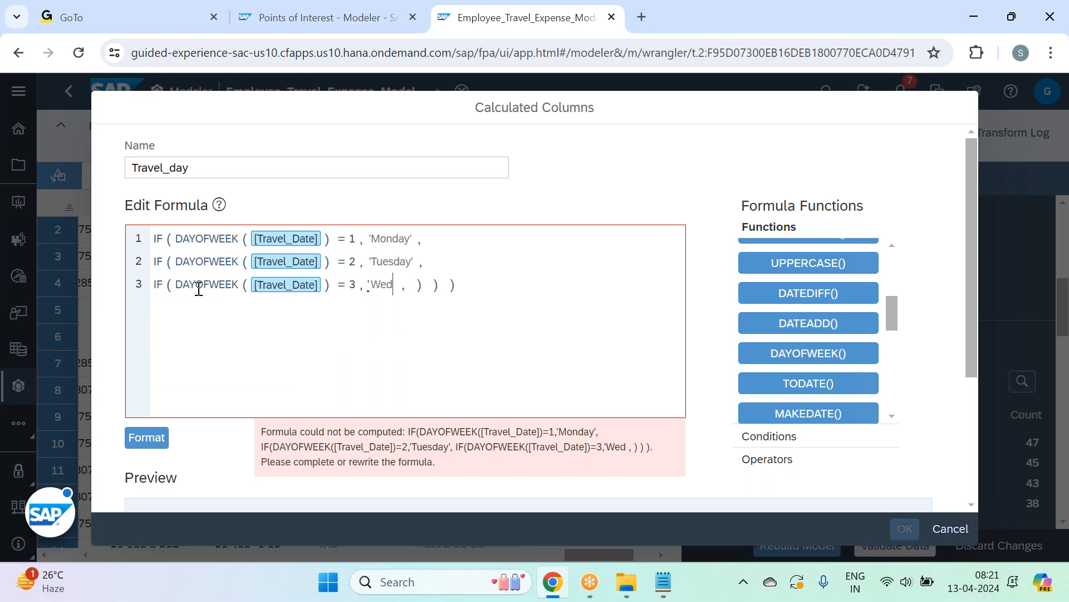
pyautogui.write('sday')
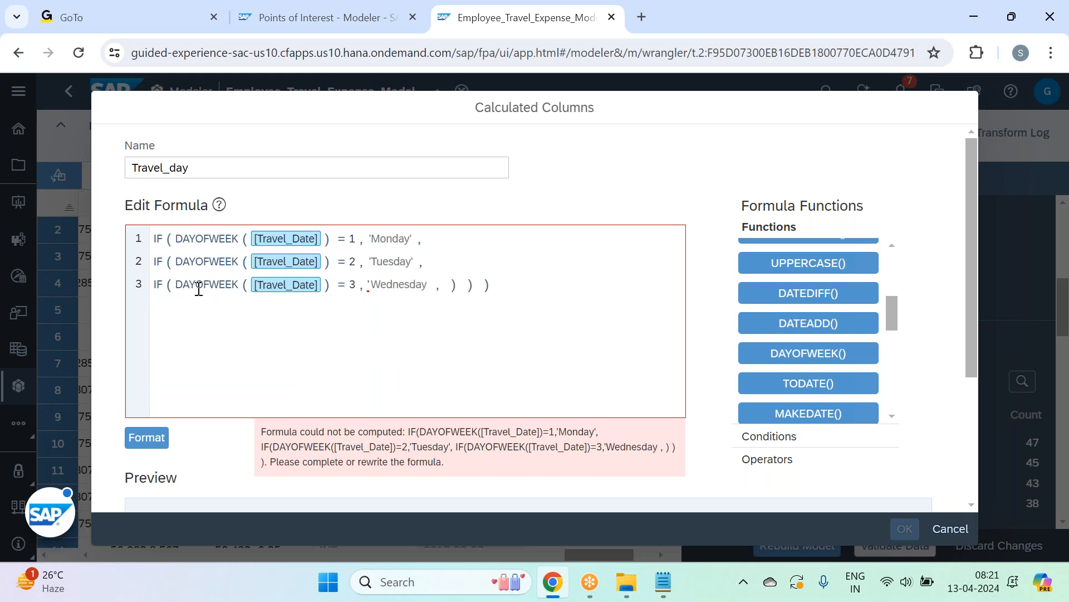
pyautogui.write("'")
pyautogui.press('Right')
pyautogui.press('BackSpace')
pyautogui.press('Right')
# Step: Add a fourth IF as the value if false of the third IF and place it on a fourth line
pyautogui.write('IF(')
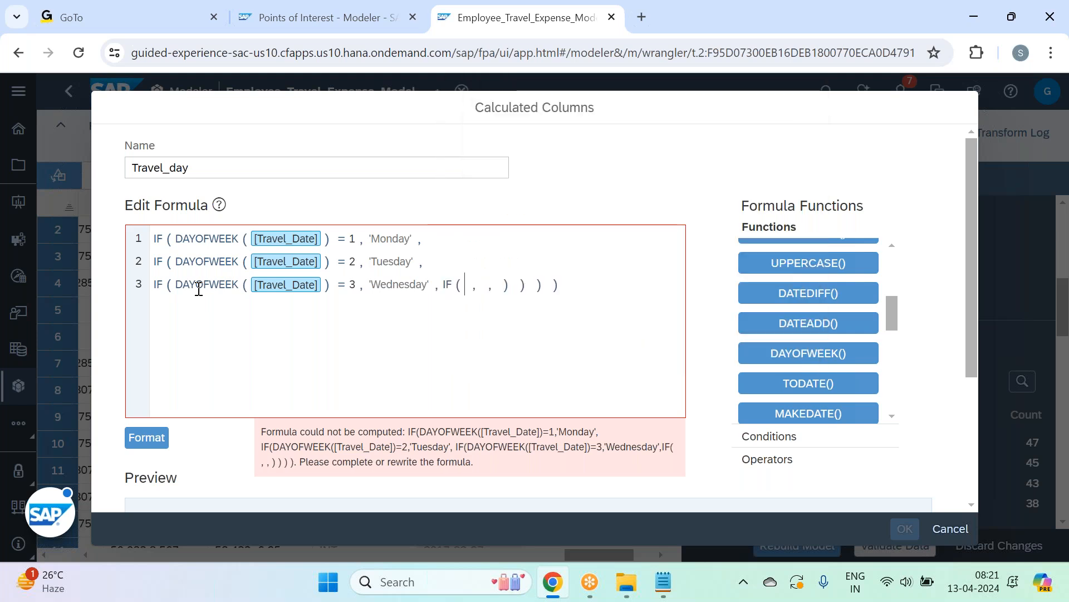
pyautogui.click(444, 284)
pyautogui.press('Return')
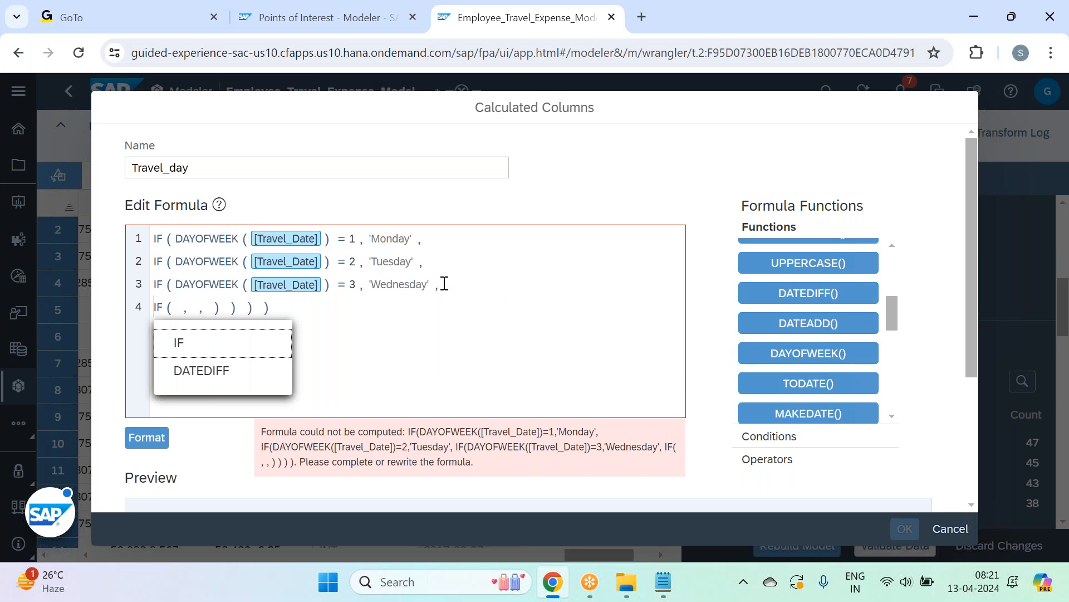
# Step: Fill the fourth IF with the condition DAYOFWEEK([Travel_Date])=4 and 'Thursday' in single quotes as its value if true
pyautogui.click(175, 309)
pyautogui.write('DAYOFWEEK([Travel_Date])=')
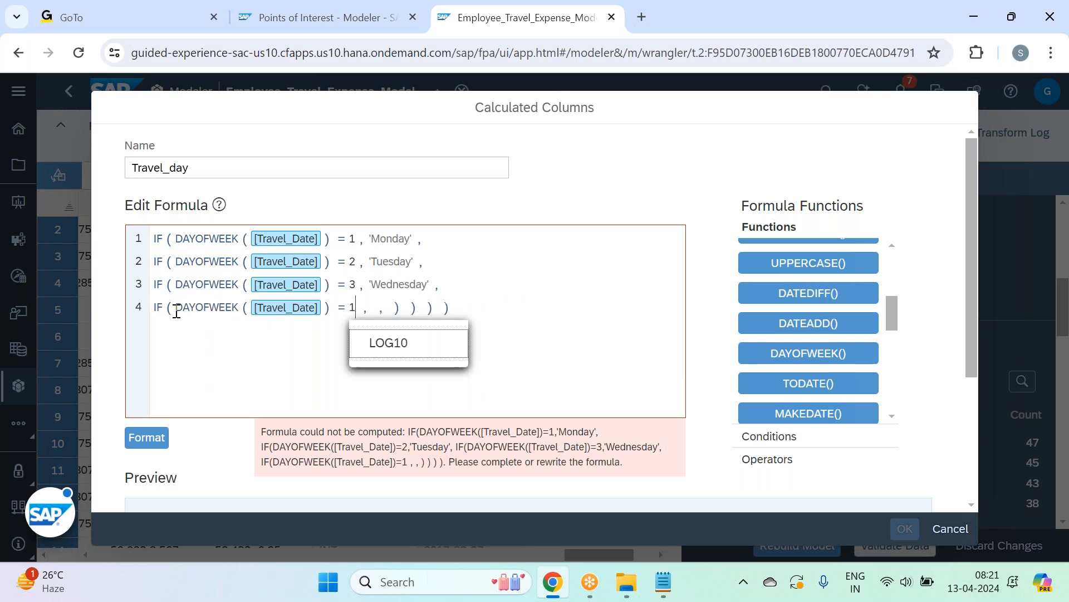
pyautogui.write('4 , ')
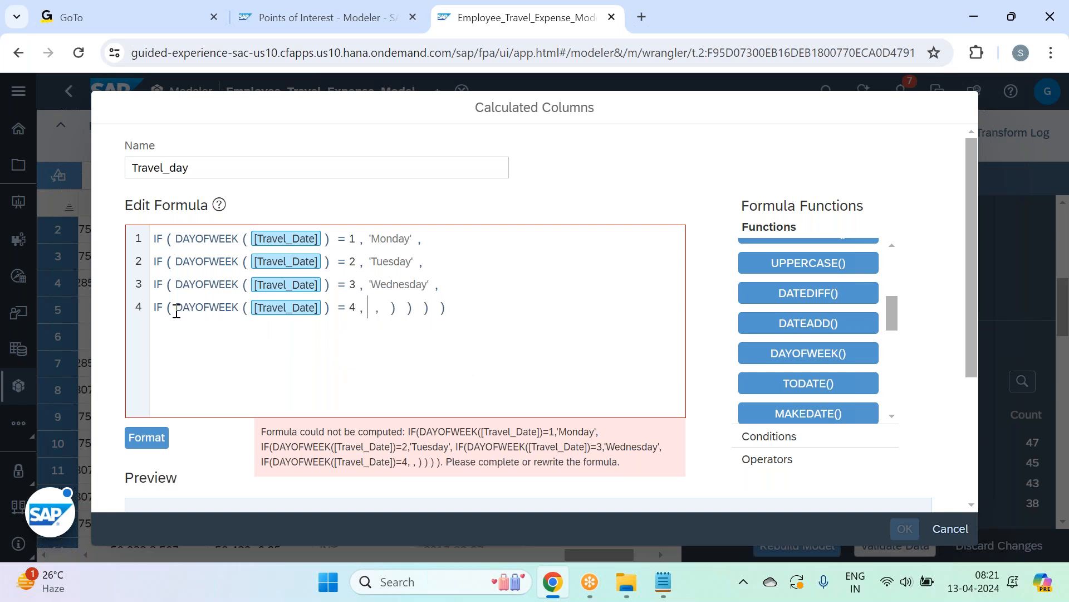
pyautogui.write("' ")
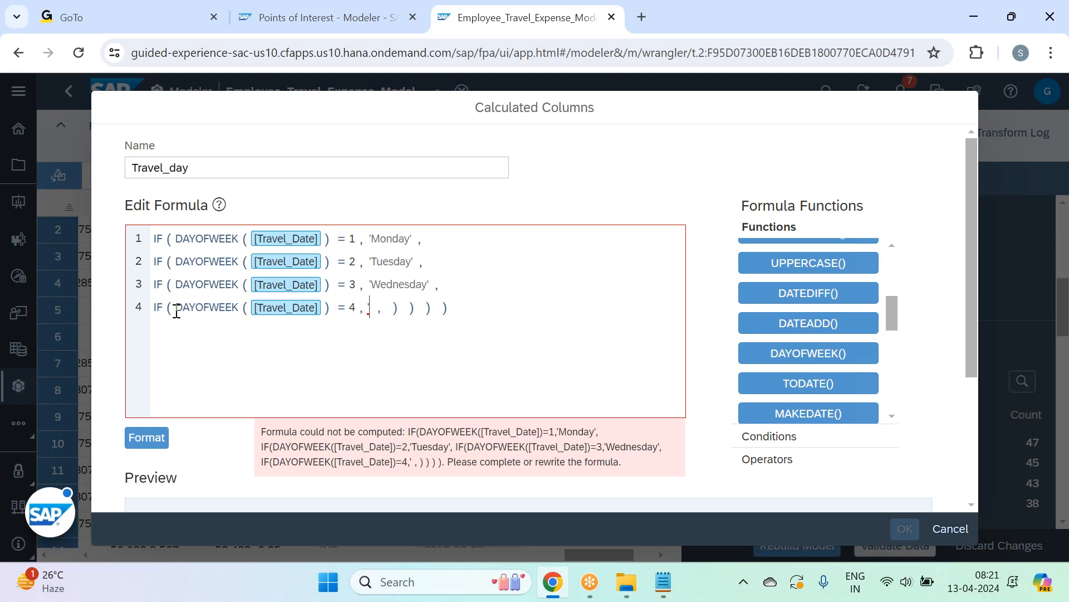
pyautogui.write("Thursday'")
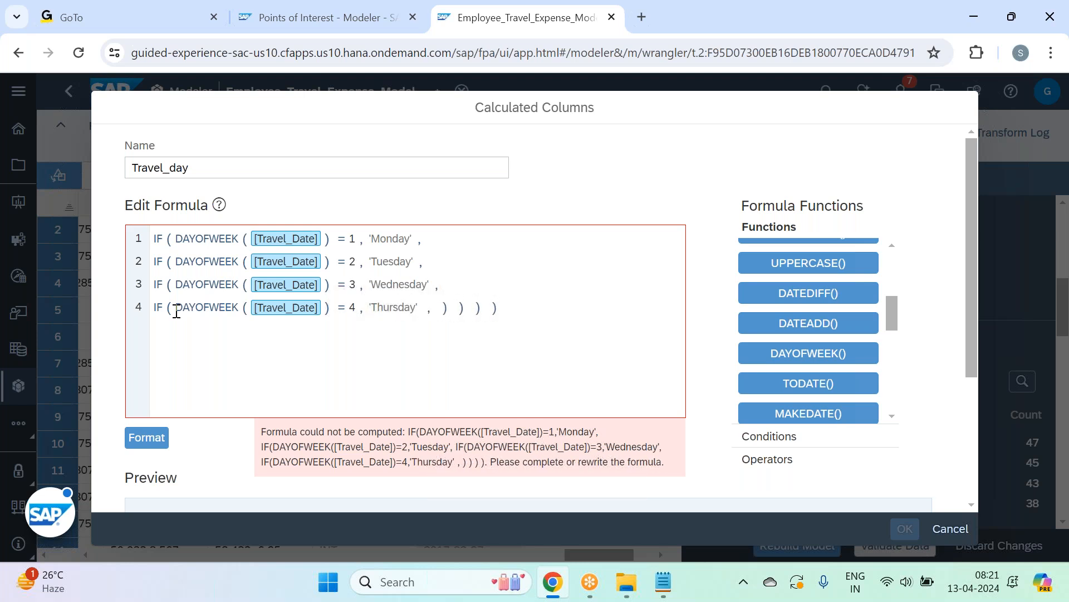
pyautogui.press('BackSpace')
pyautogui.press('Right')
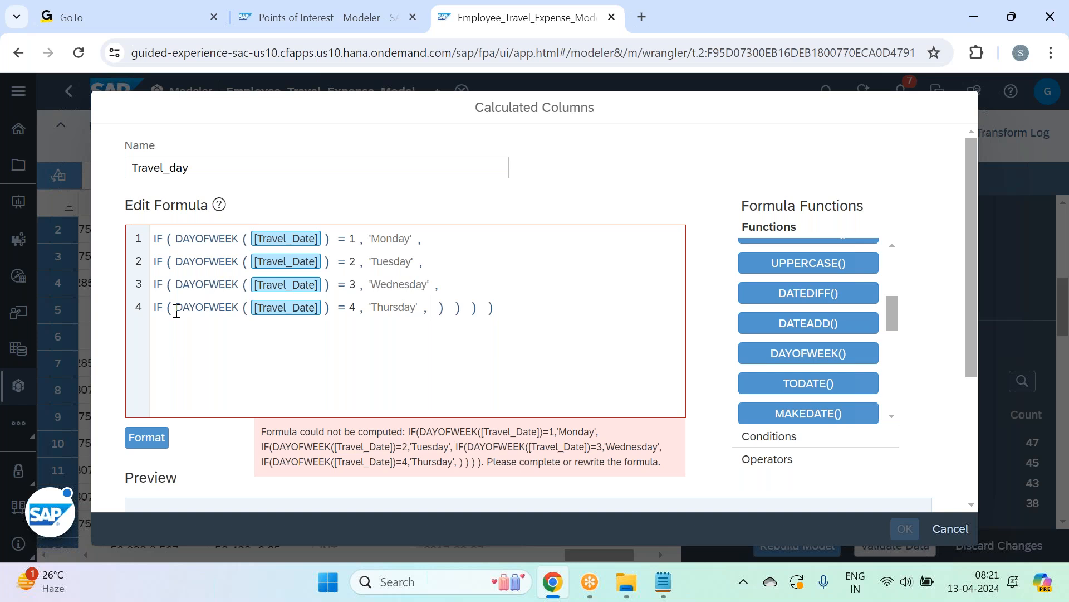
# Step: Add a fifth IF as the value if false of the fourth IF and place it on a fifth line
pyautogui.write('IF( , , )')
pyautogui.click(431, 309)
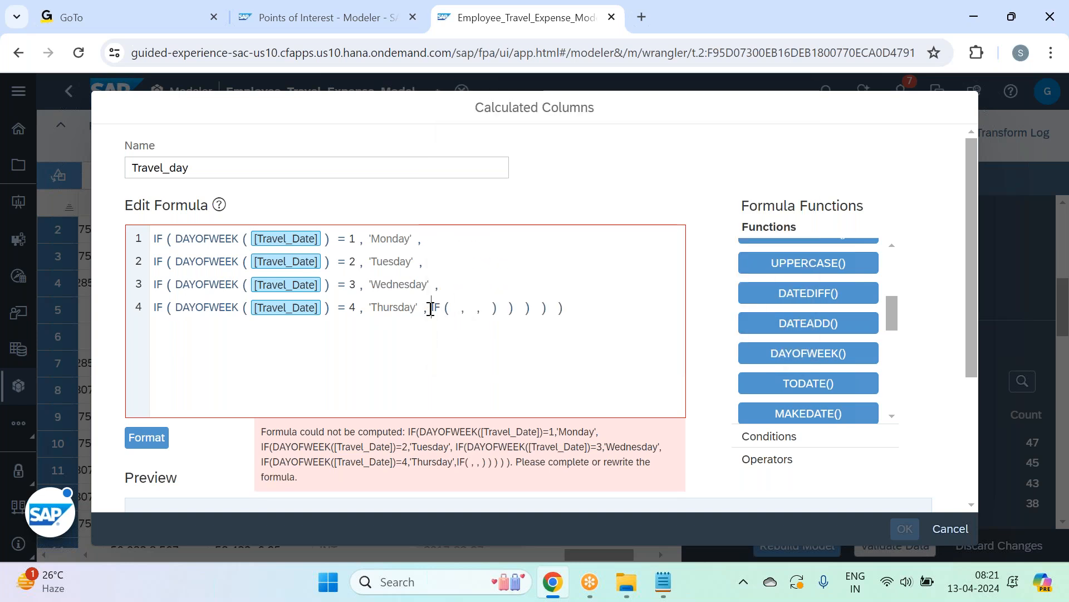
pyautogui.press('Return')
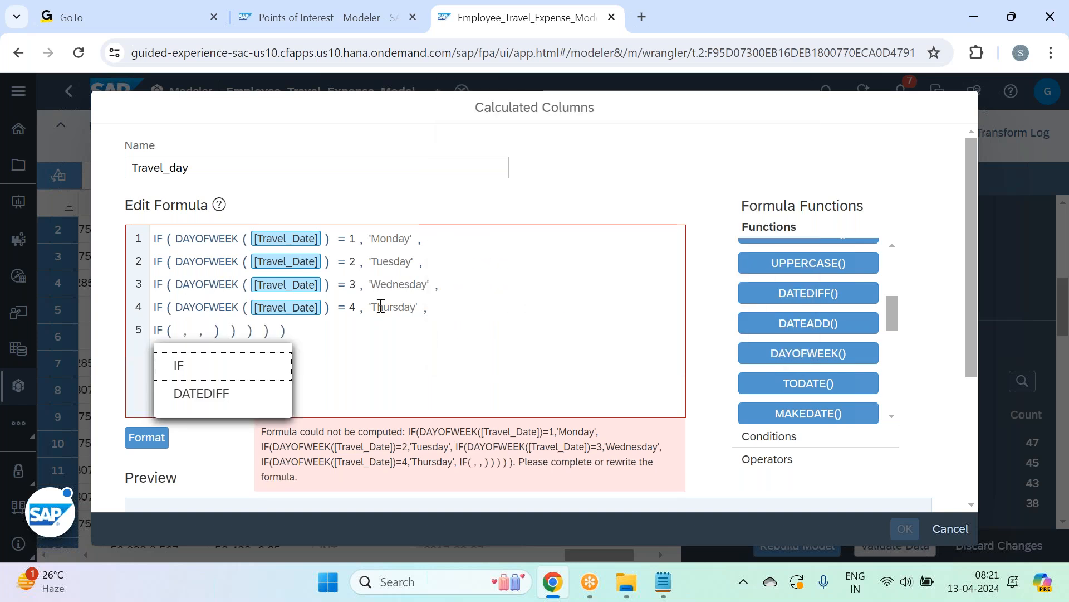
# Step: Fill the fifth IF with the condition DAYOFWEEK([Travel_Date])=5 and 'Friday' in single quotes as its value if true
pyautogui.click(174, 333)
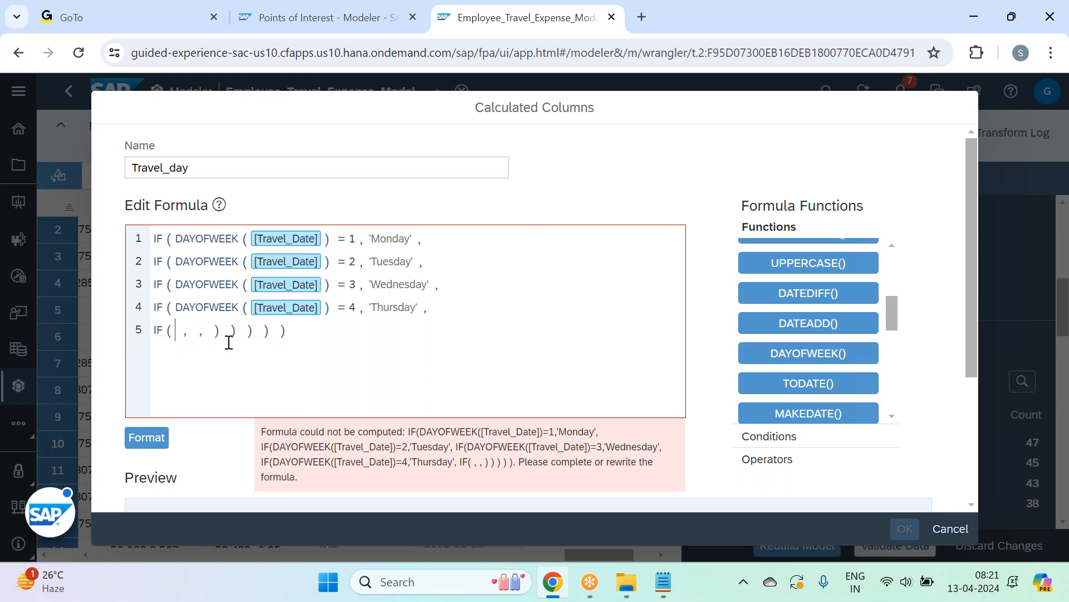
pyautogui.write('DAYOFWEEK([Travel_Date])=1')
pyautogui.press('BackSpace')
pyautogui.write('5')
pyautogui.press('Right')
pyautogui.press('BackSpace')
pyautogui.press('Right')
pyautogui.write("'")
pyautogui.write('Friday')
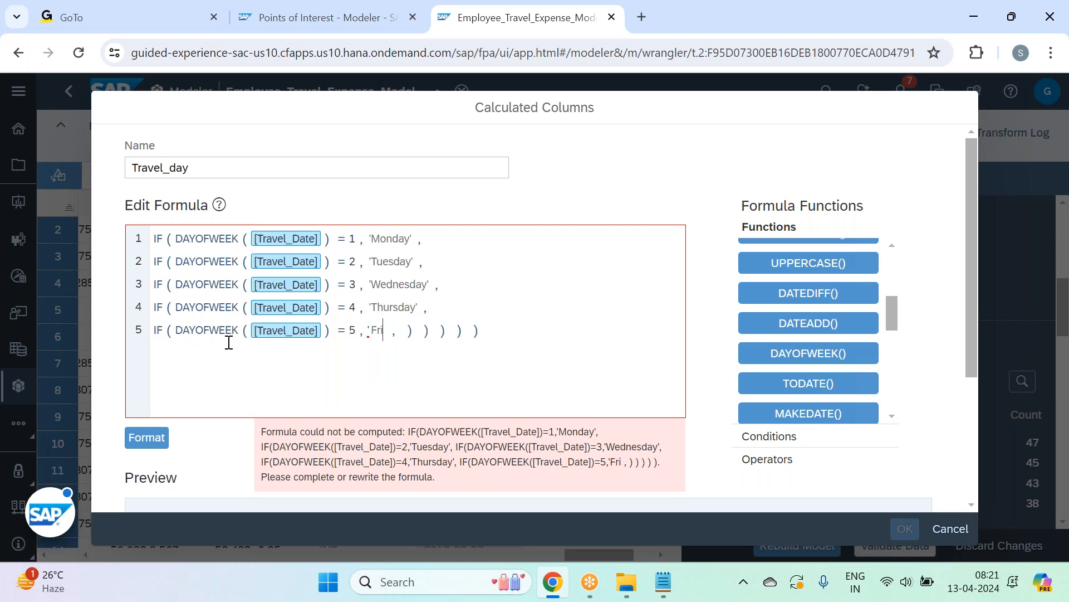
pyautogui.write("'")
pyautogui.press('Right')
# Step: Add a sixth IF as the value if false of the fifth IF and place it on a sixth line
pyautogui.write('i')
pyautogui.press('Return')
pyautogui.click(416, 329)
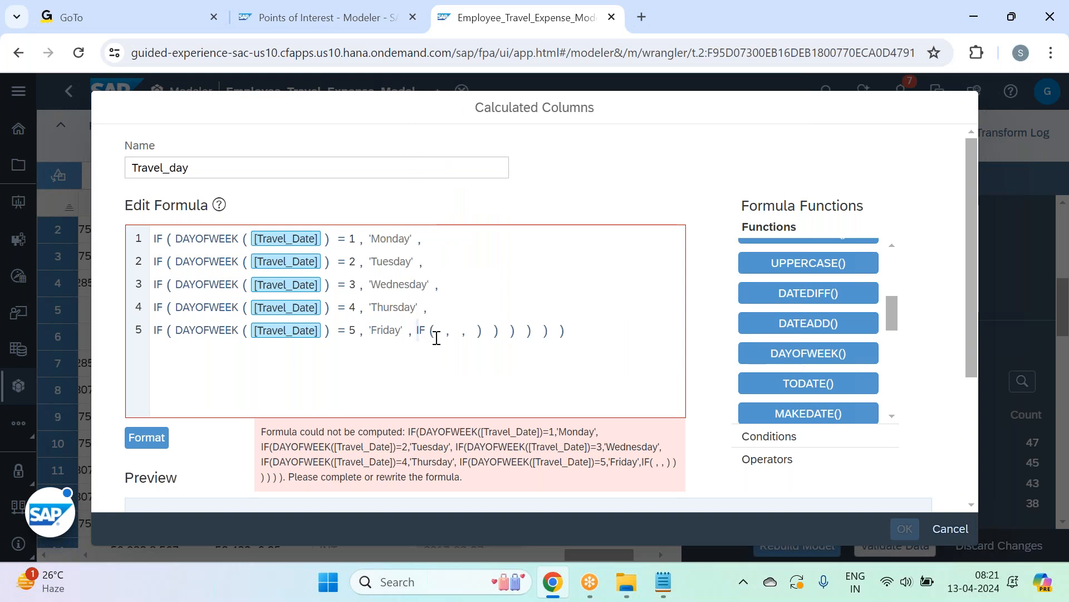
pyautogui.press('Return')
pyautogui.click(648, 364)
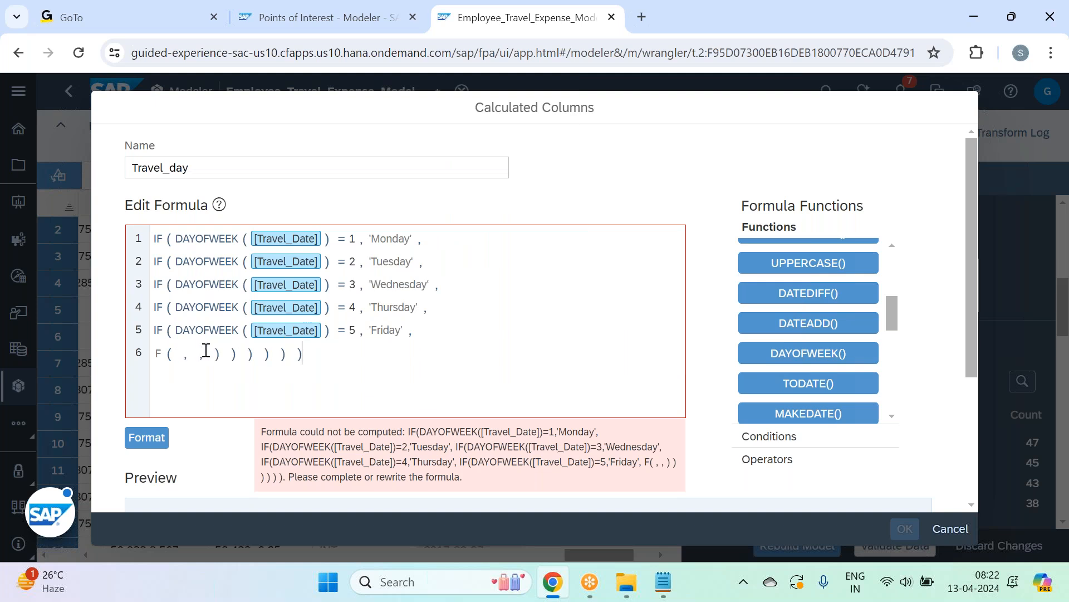
pyautogui.click(159, 354)
pyautogui.write('I')
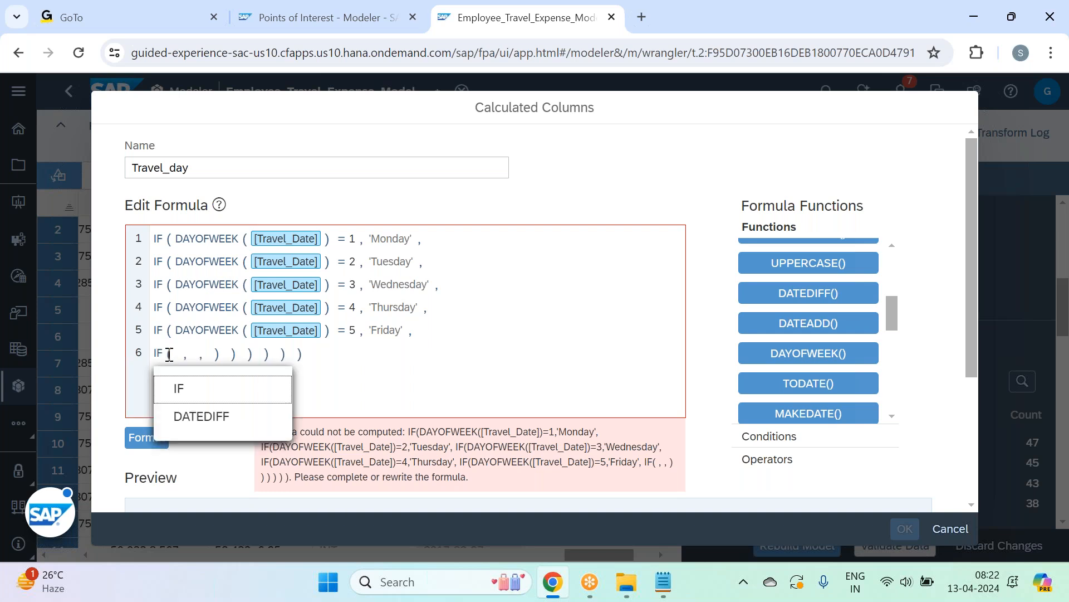
# Step: Fill the sixth IF with the condition DAYOFWEEK([Travel_Date])=6 and 'Saturday' in single quotes as its value if true
pyautogui.click(180, 354)
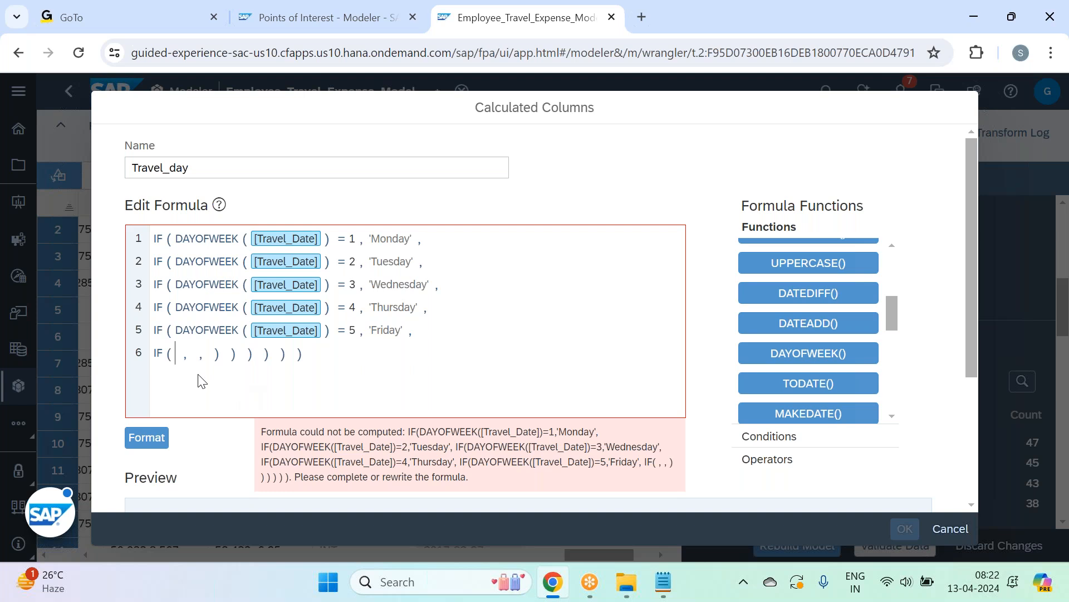
pyautogui.write('DAYOFWEEK([Travel_Date])=1')
pyautogui.press('BackSpace')
pyautogui.write('6')
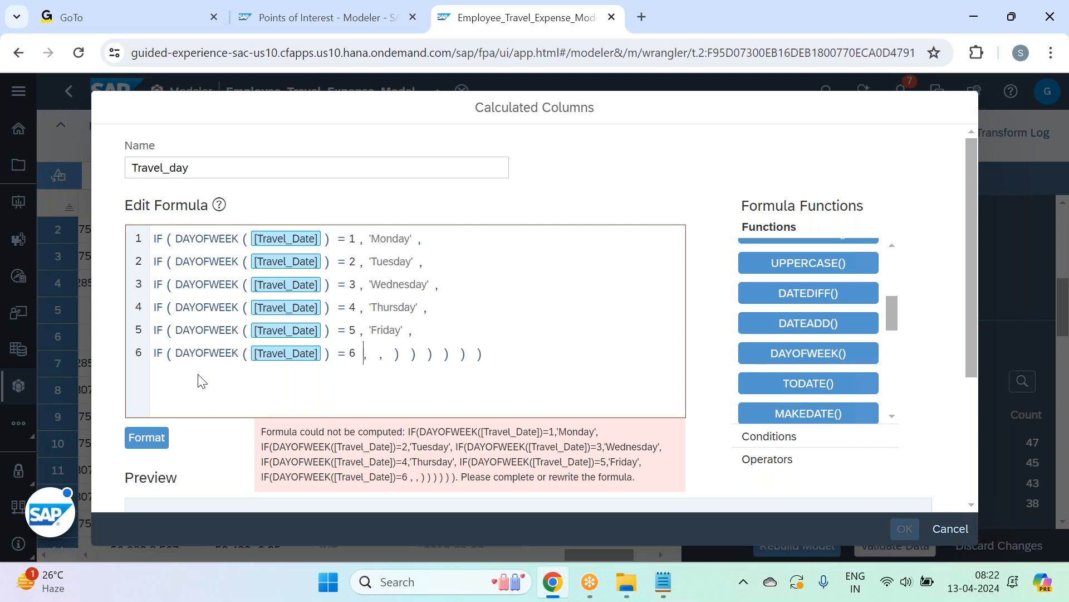
pyautogui.press('BackSpace')
pyautogui.write("' ")
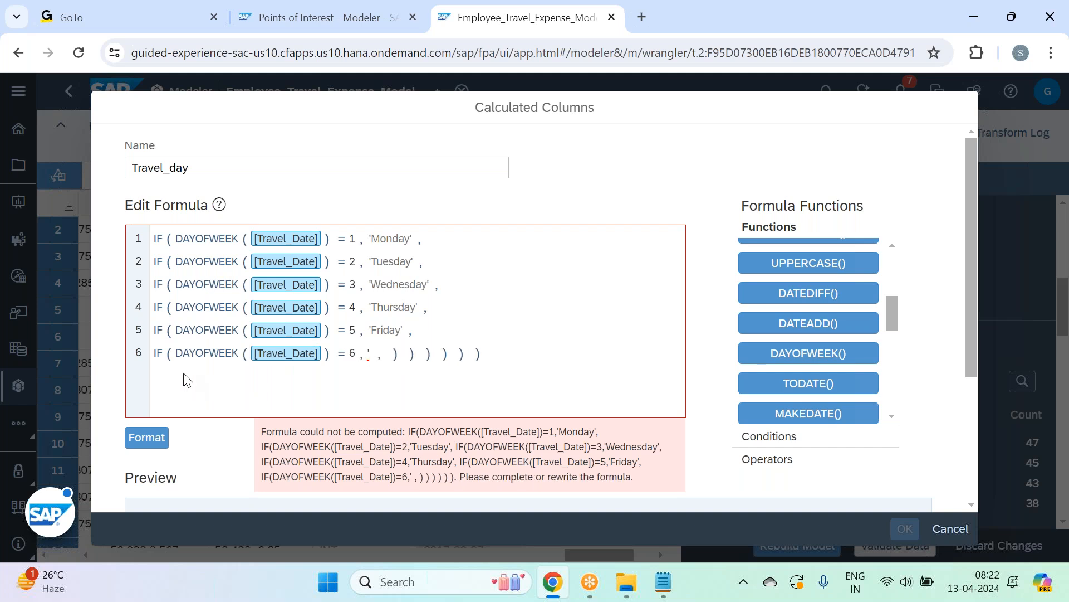
pyautogui.write('Saturday')
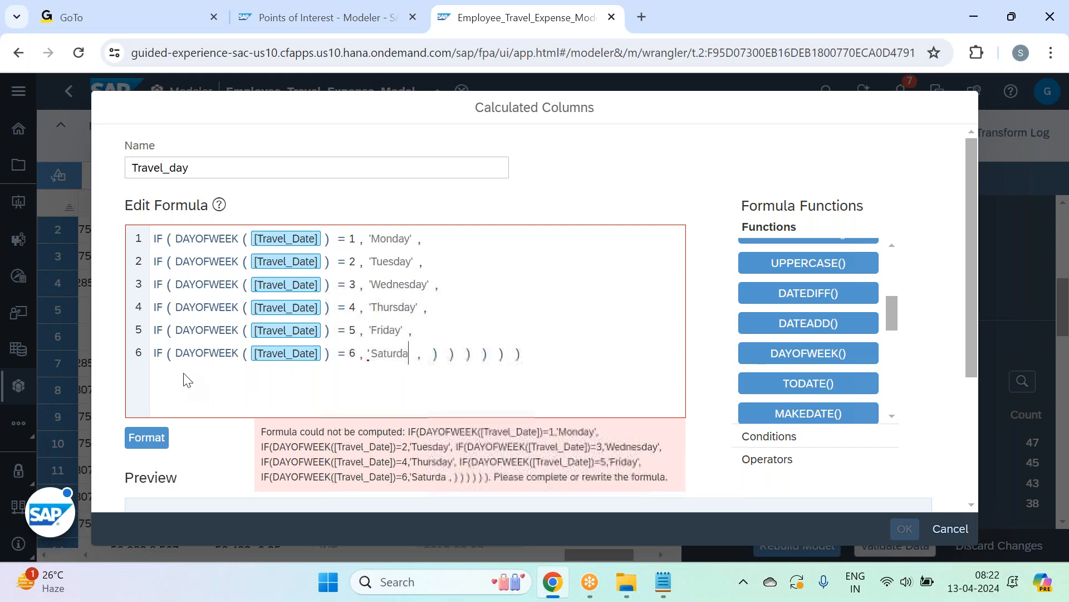
pyautogui.write("'")
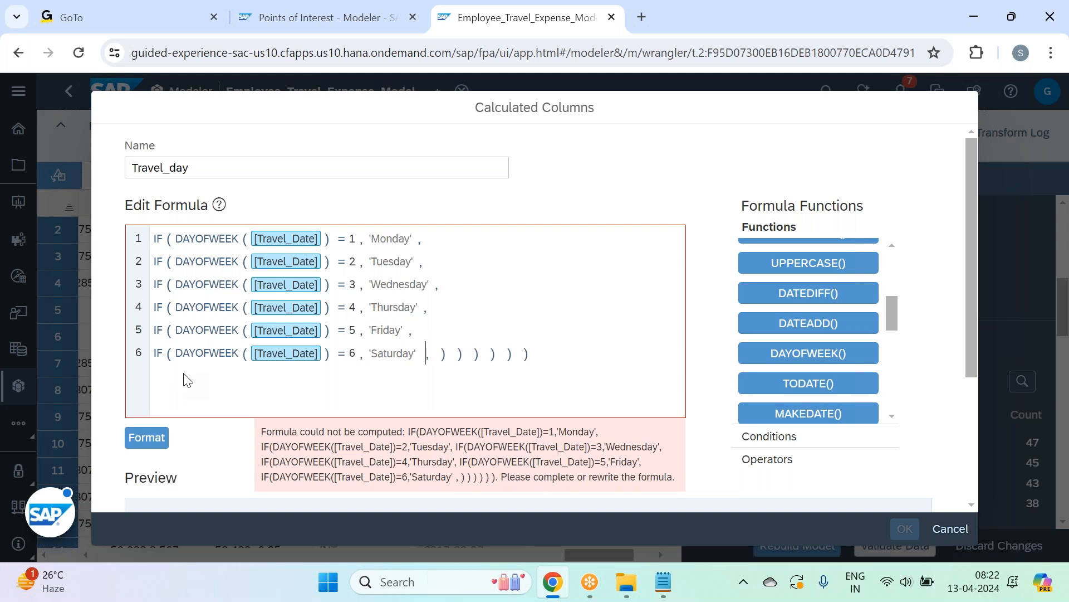
pyautogui.press('BackSpace')
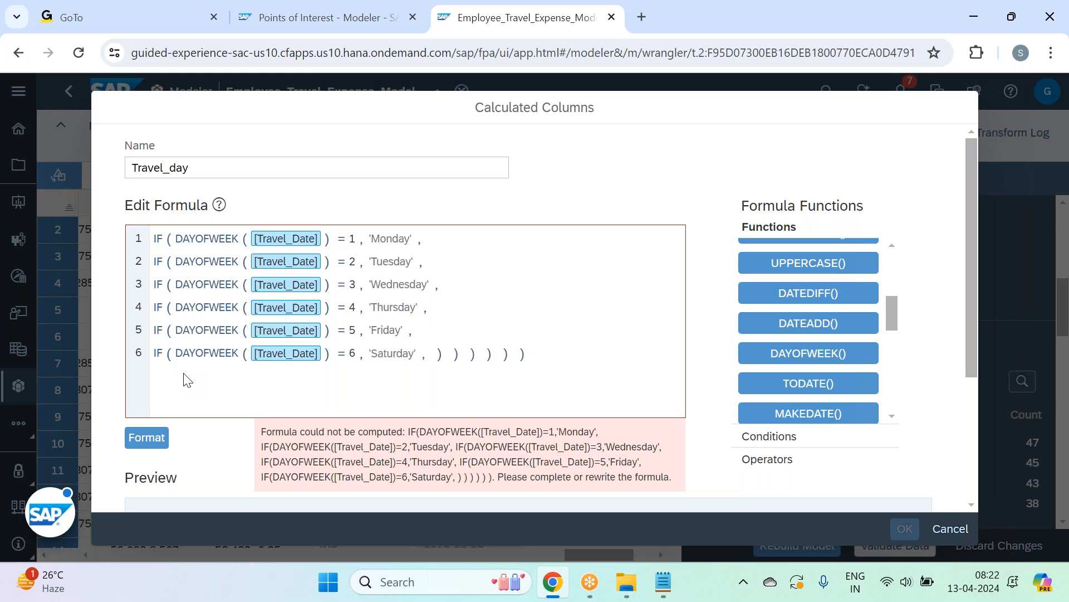
pyautogui.press('BackSpace')
pyautogui.write("'")
pyautogui.press('Right')
# Step: Enter 'Sunday' in single quotes as the value if false of the sixth IF
pyautogui.write("'")
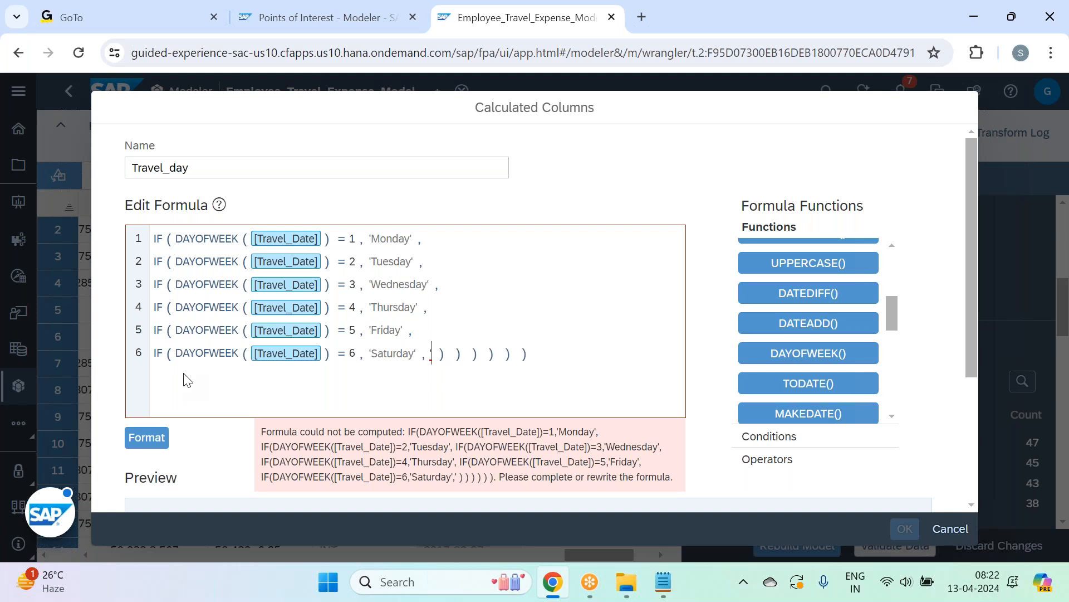
pyautogui.write('Sunday')
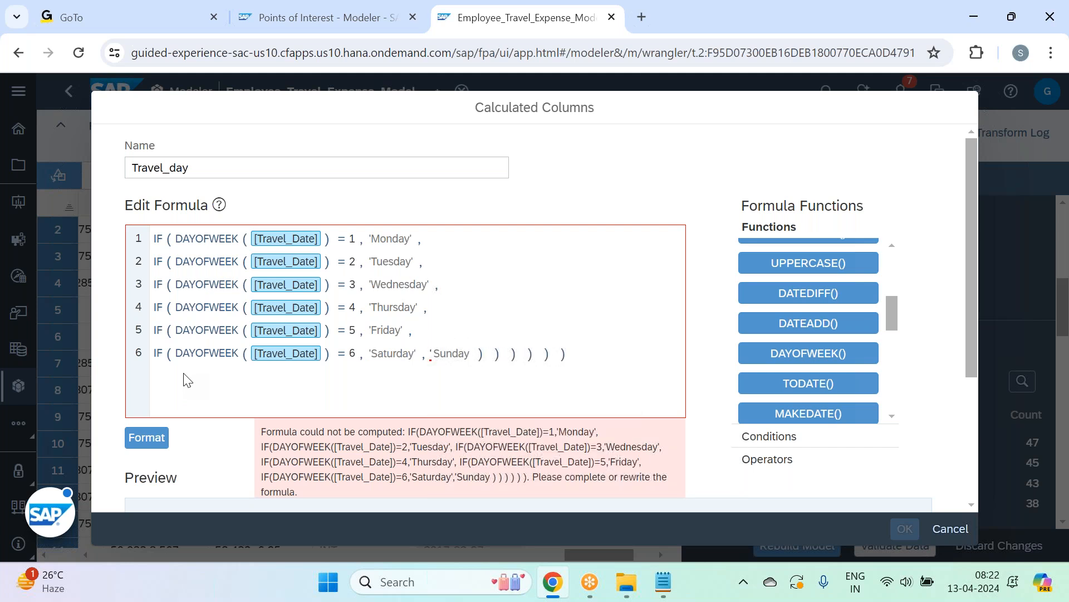
pyautogui.write("'")
pyautogui.press('BackSpace')
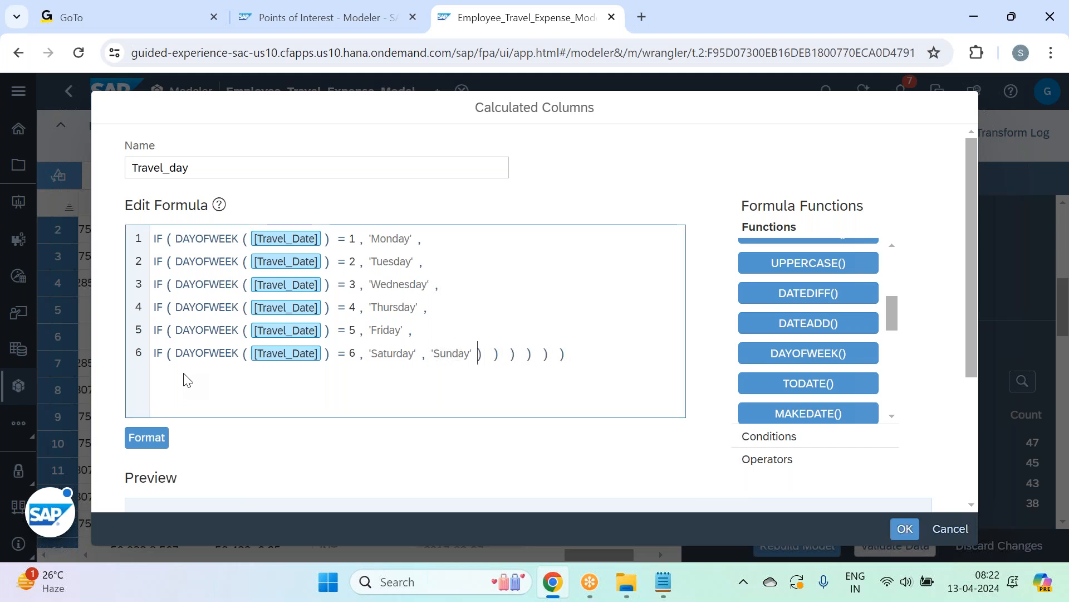
# Step: Format the Travel_day formula and review its nested IF structure down to the closing brackets
pyautogui.click(146, 437)
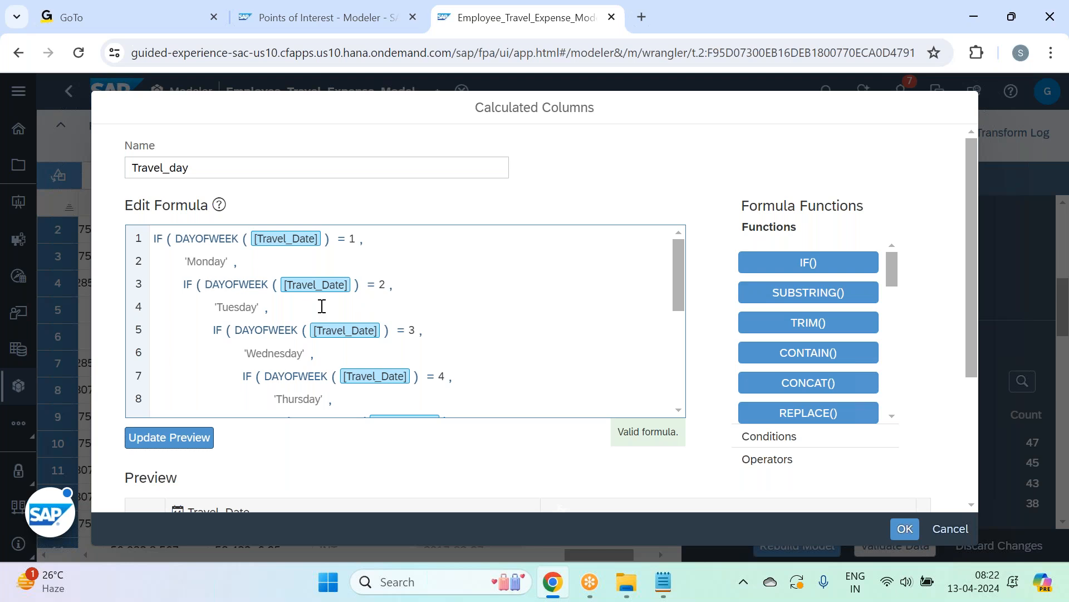
pyautogui.scroll(-2, 302, 333)
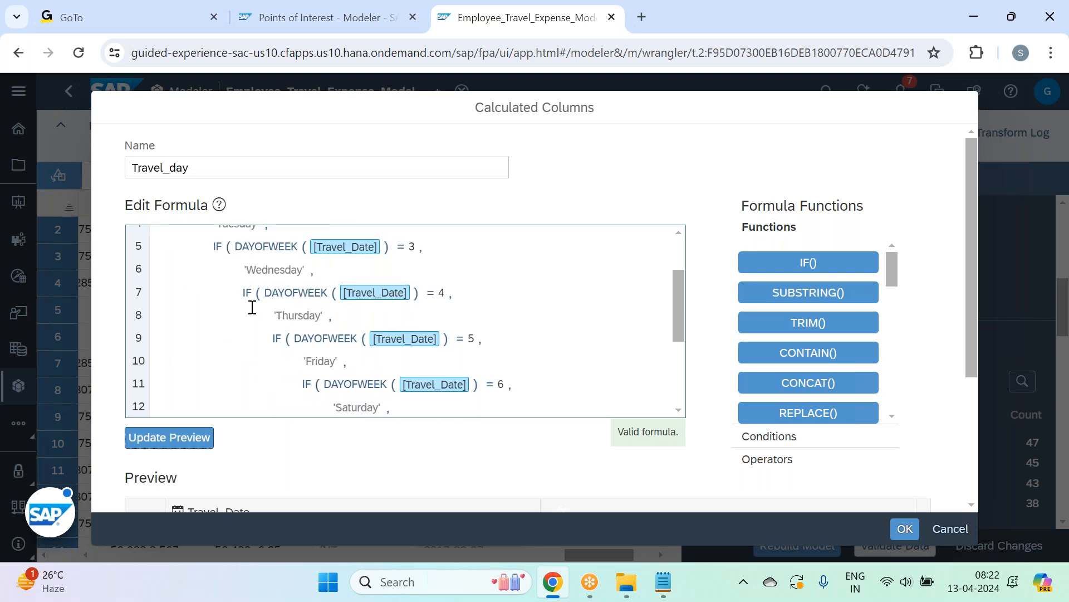
pyautogui.scroll(-4, 333, 298)
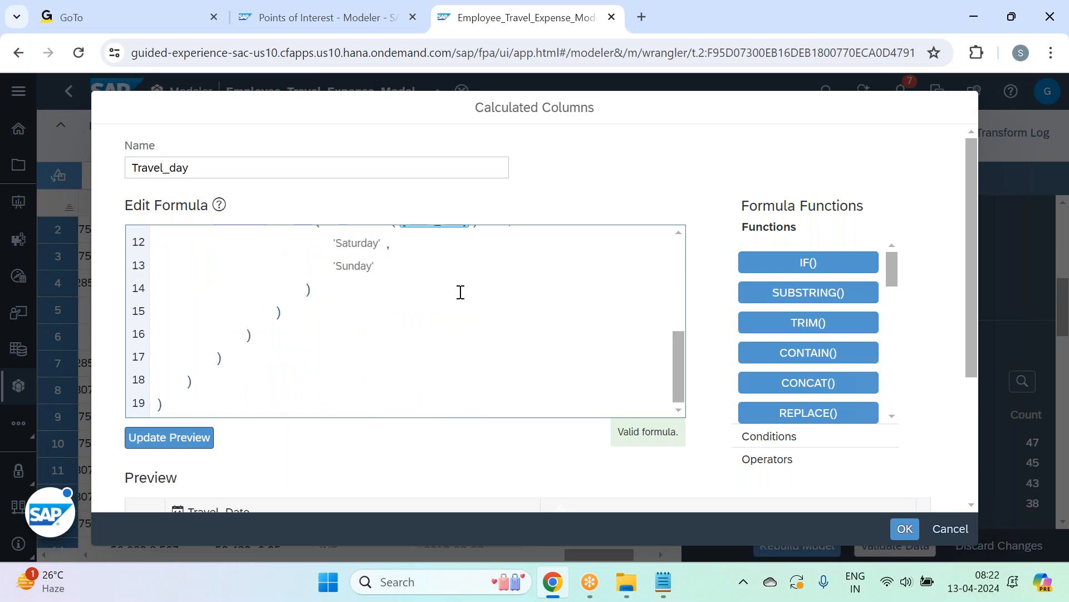
pyautogui.scroll(6, 461, 292)
pyautogui.scroll(-6, 461, 292)
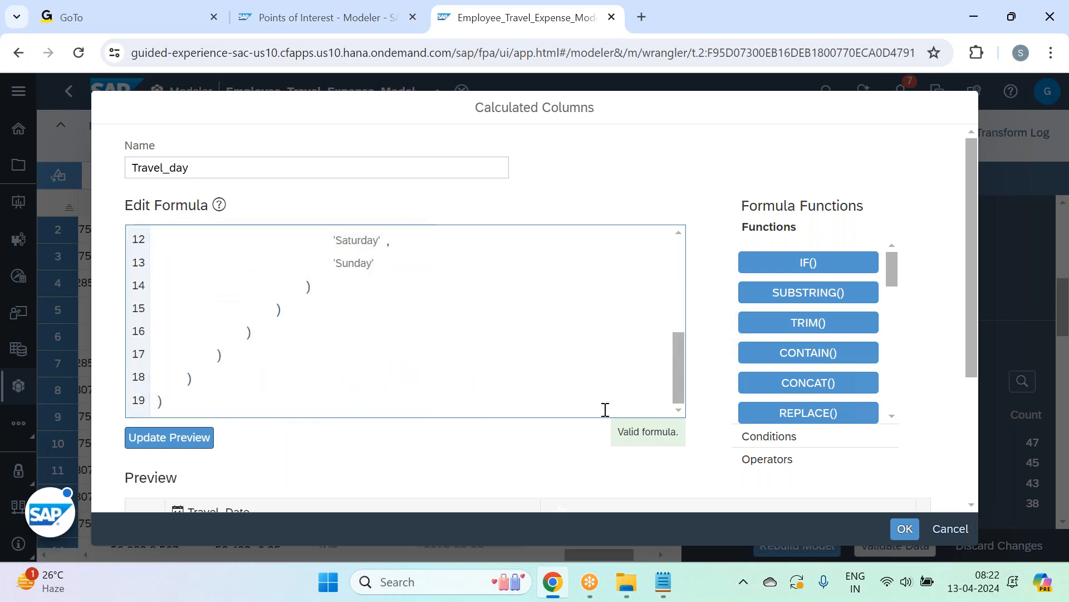
# Step: Check the calculated weekdays against the travel dates in the preview and create the Travel_day column
pyautogui.scroll(-4, 446, 433)
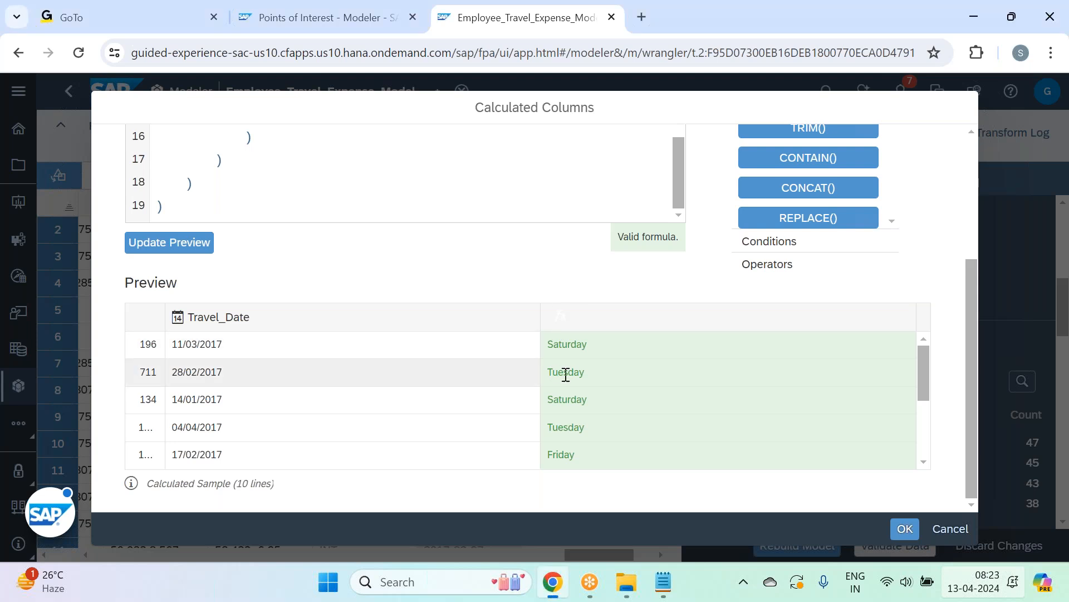
pyautogui.moveTo(553, 373); pyautogui.dragTo(587, 371)
pyautogui.click(593, 294)
pyautogui.click(902, 533)
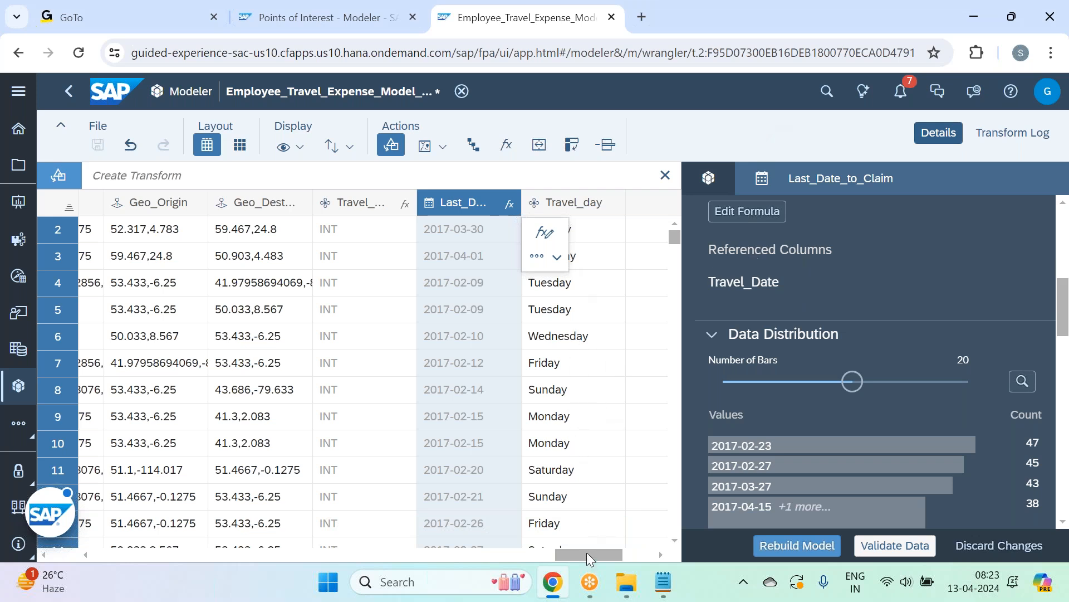
# Step: Start a new calculated column and name it Travel_Day_week
pyautogui.moveTo(584, 552); pyautogui.dragTo(615, 549)
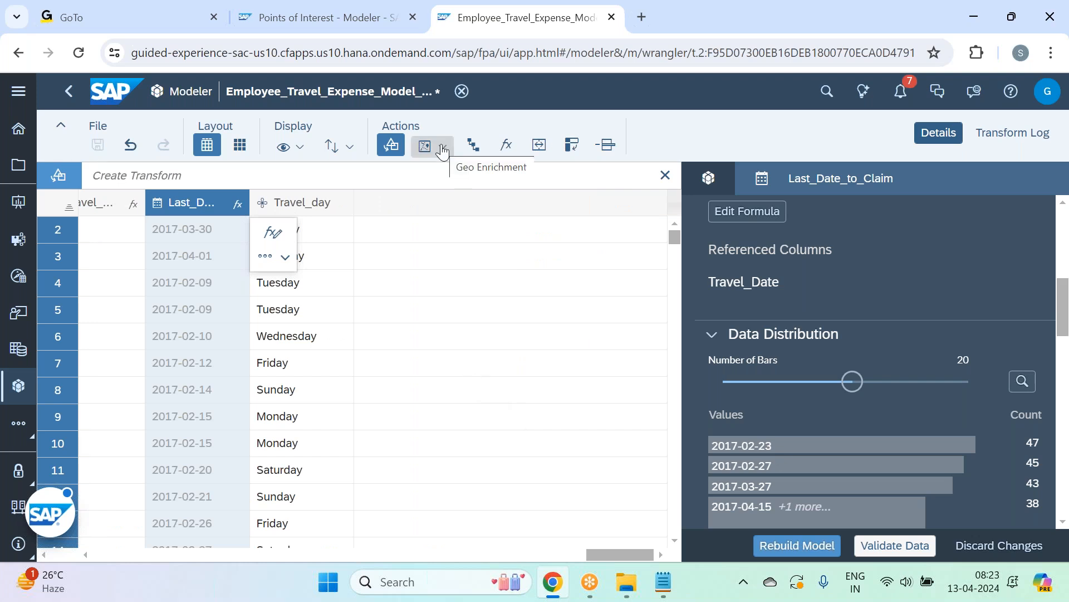
pyautogui.click(511, 148)
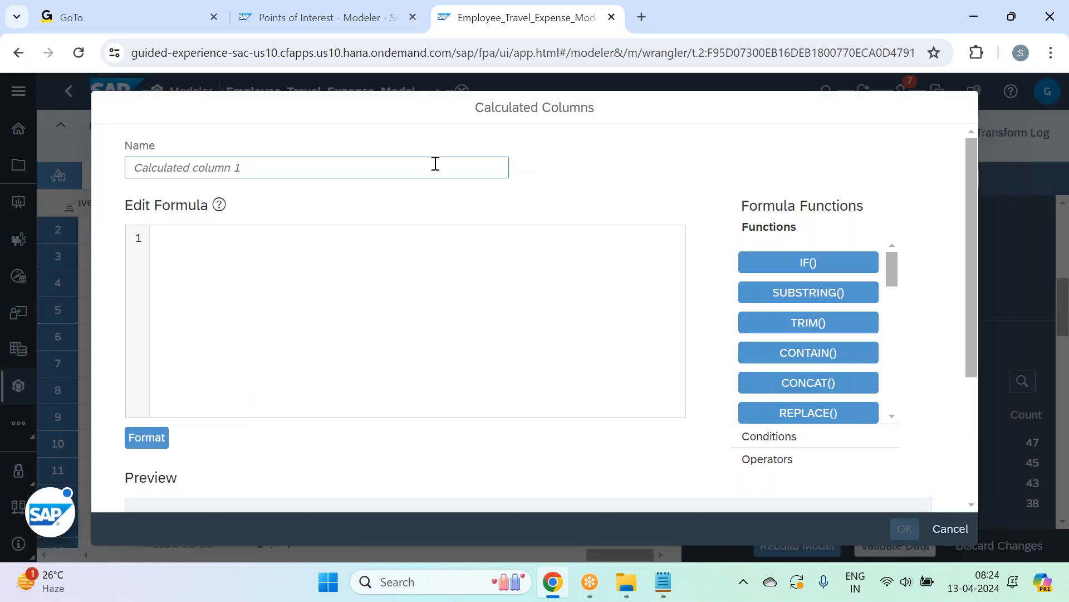
pyautogui.click(436, 165)
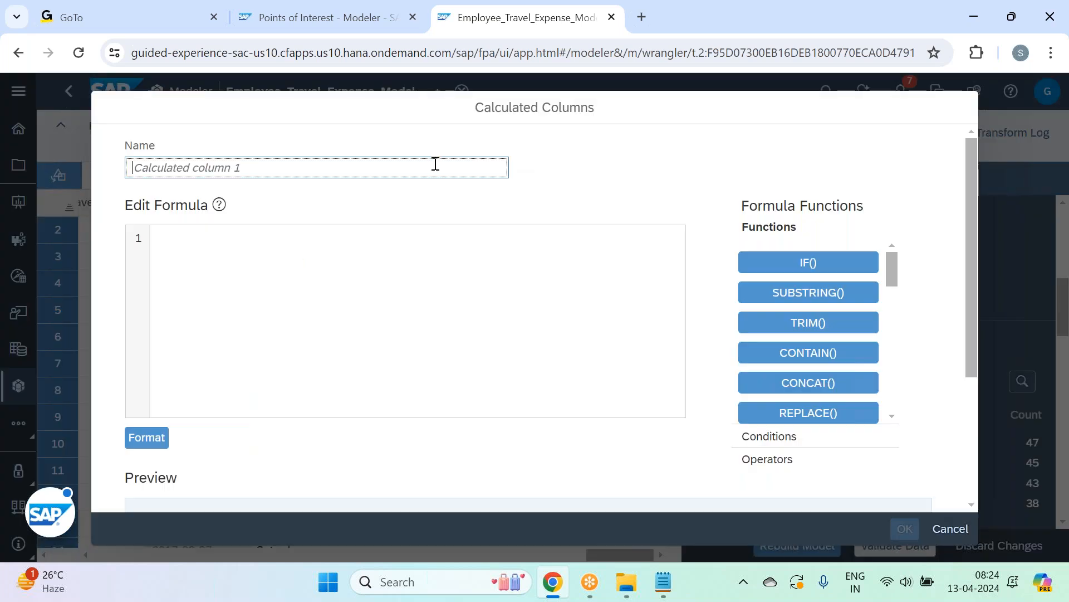
pyautogui.write('T')
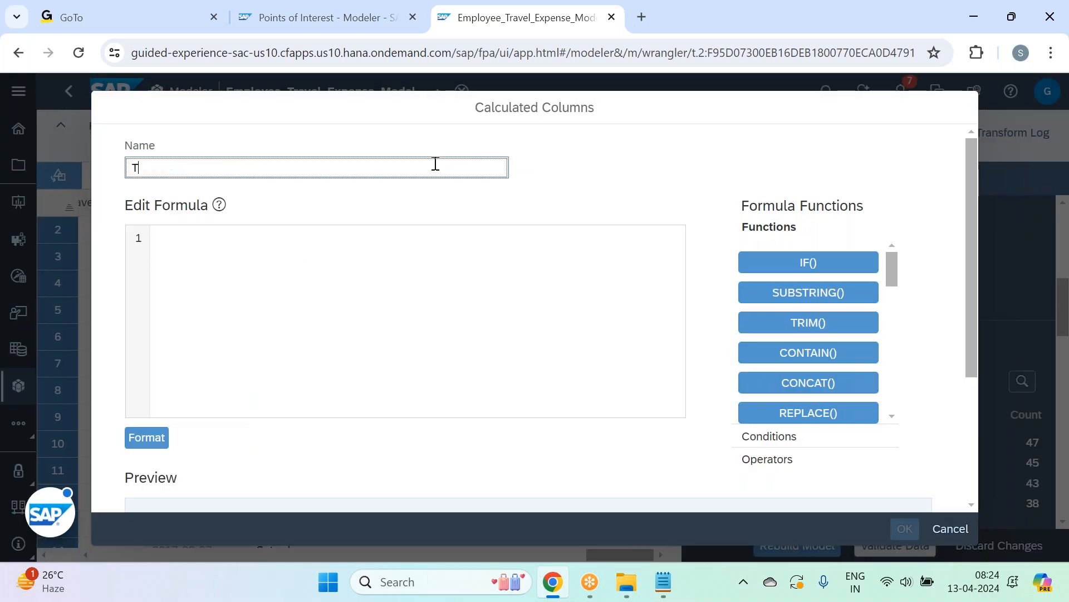
pyautogui.write('ravel_Day_week')
# Step: Begin the Travel_Day_week formula with an IF function whose condition is DAYOFWEEK([Travel_Date])<=5
pyautogui.click(275, 256)
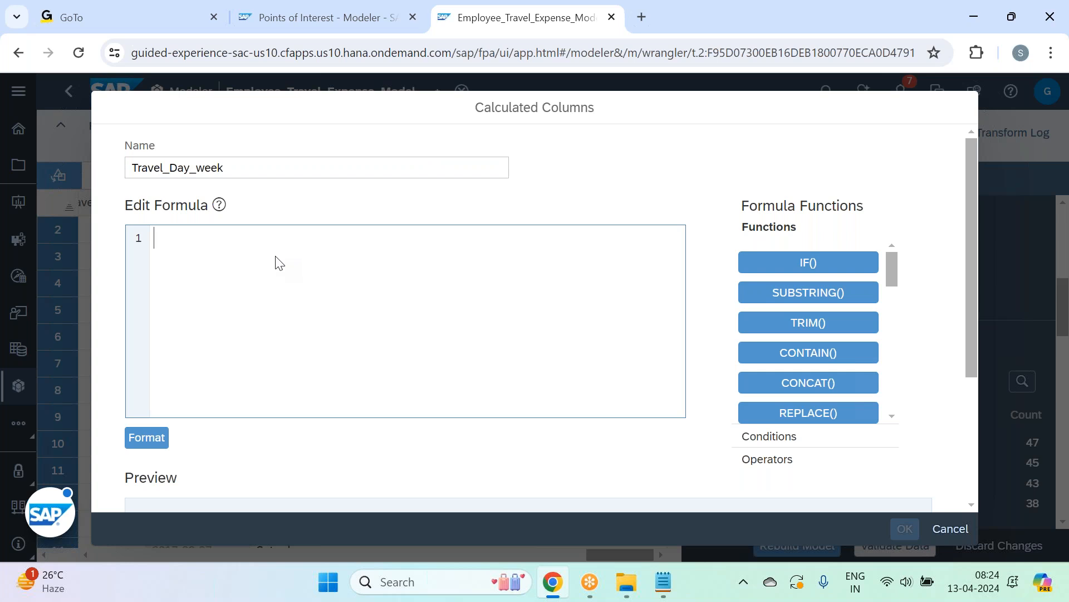
pyautogui.write('IF( , , )')
pyautogui.press('Return')
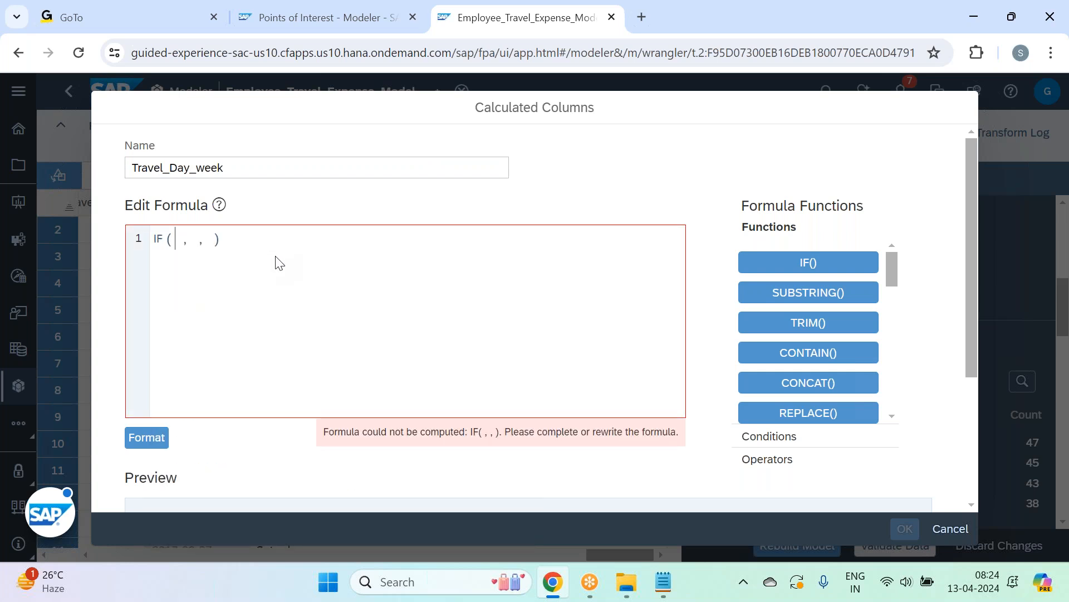
pyautogui.write('day')
pyautogui.click(294, 276)
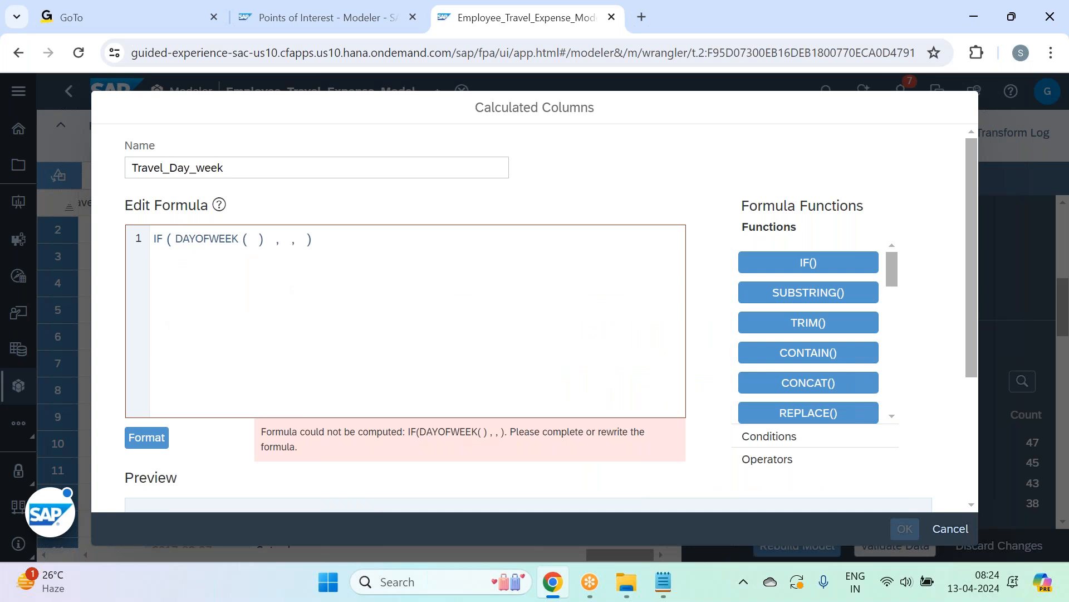
pyautogui.write('tra')
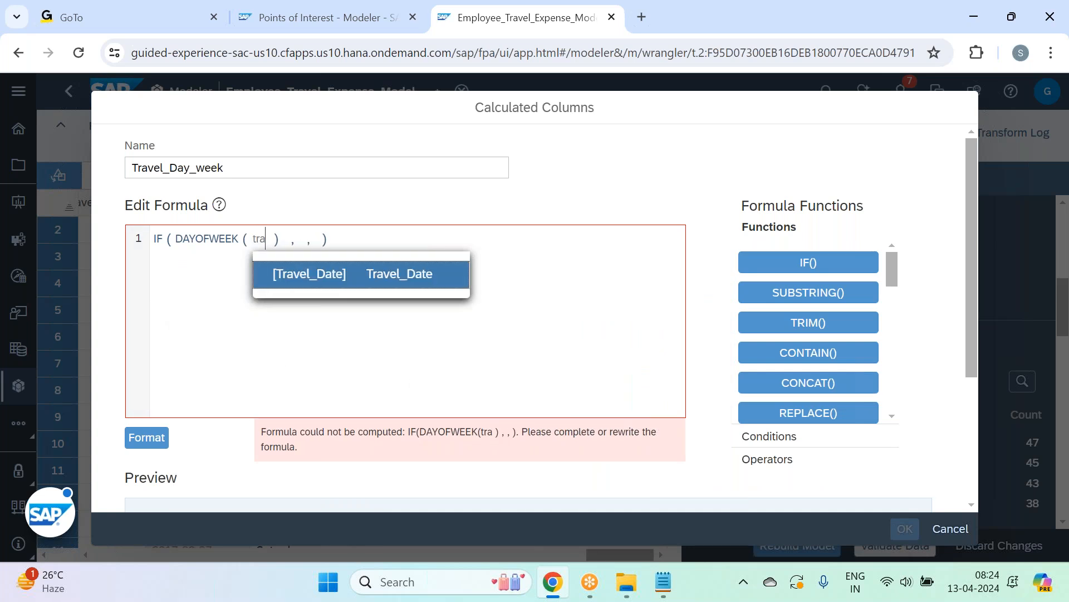
pyautogui.click(299, 274)
pyautogui.press('Right')
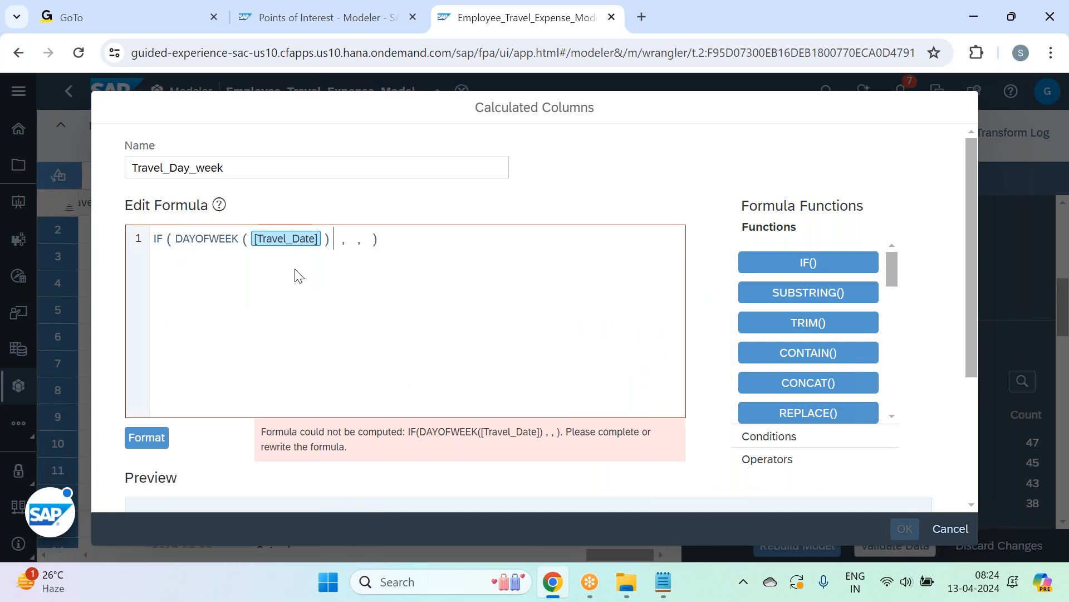
pyautogui.write('<=5')
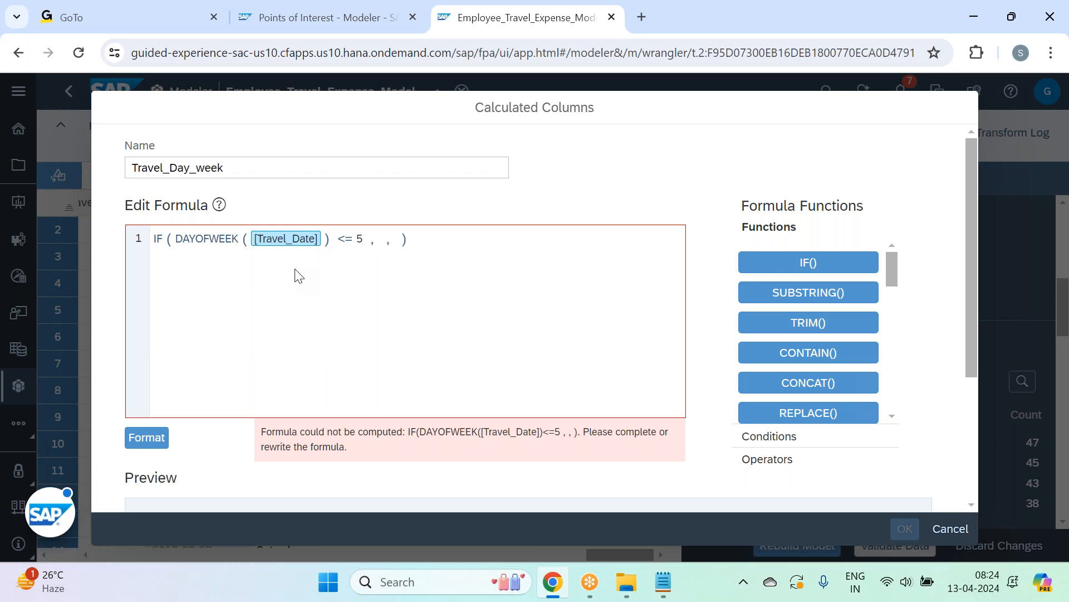
# Step: Enter 'Weekday' in single quotes as the IF function's value if true
pyautogui.press('Delete')
pyautogui.click(378, 238)
pyautogui.write("'")
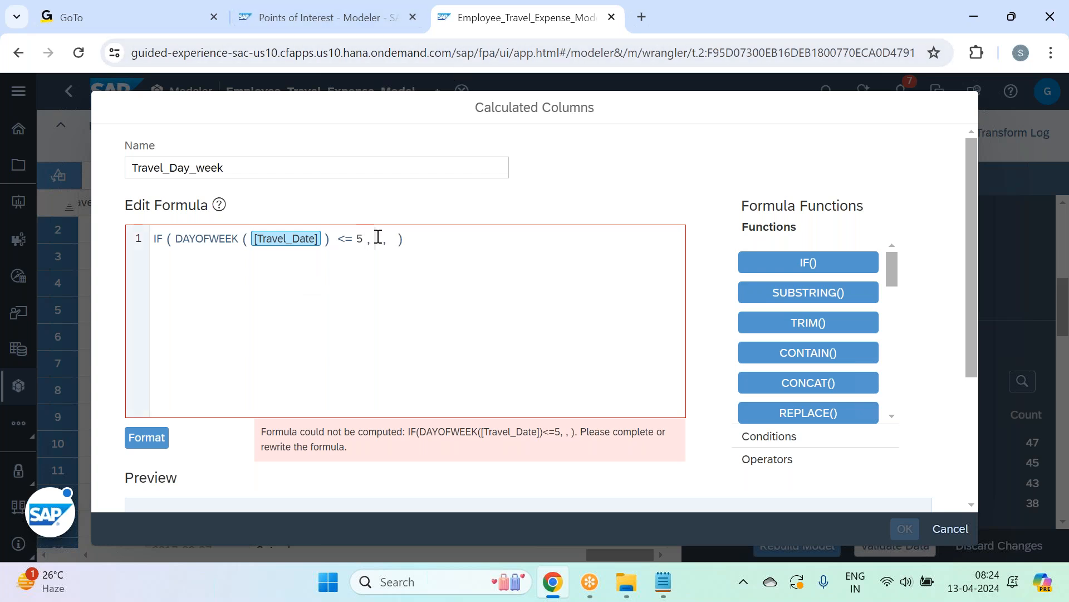
pyautogui.write('Weekday')
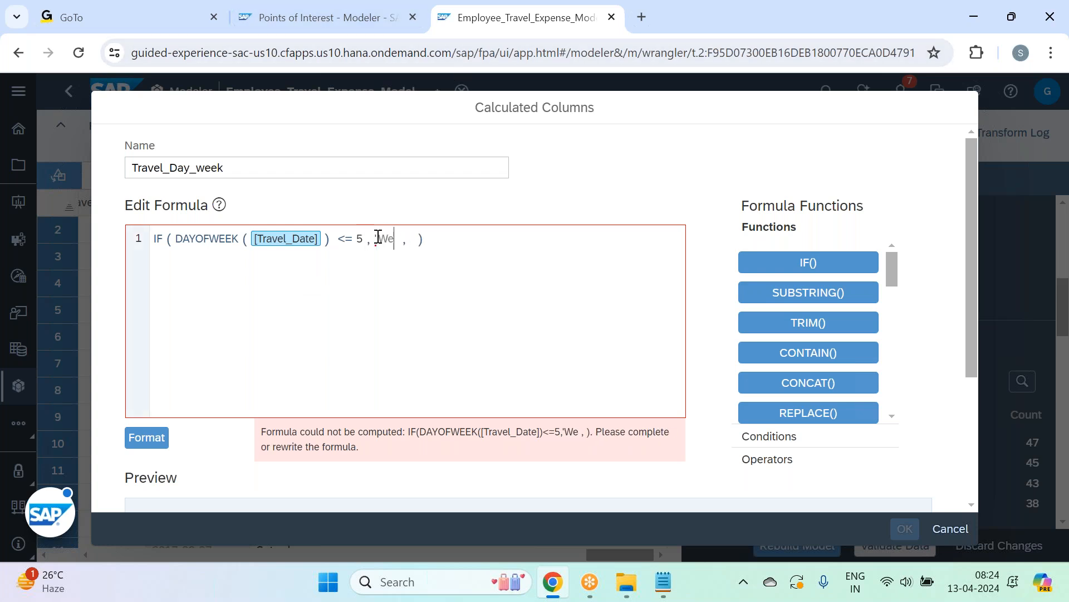
pyautogui.write("'")
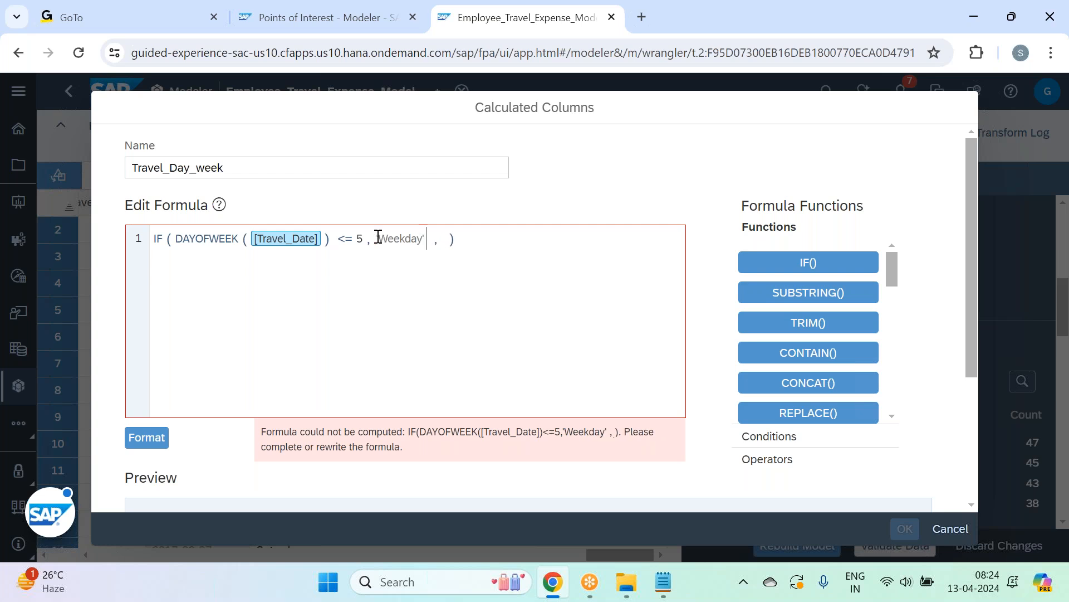
# Step: Enter 'Weekend' in single quotes as the IF function's value if false
pyautogui.press('Delete')
pyautogui.press('Right')
pyautogui.write("'Wee")
pyautogui.write('ked')
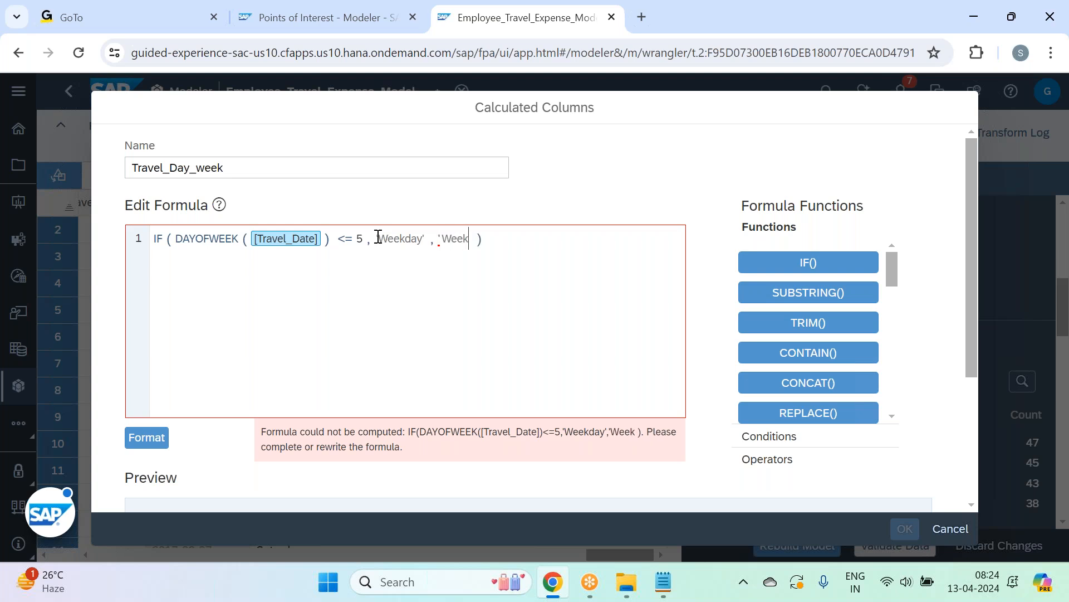
pyautogui.press('BackSpace')
pyautogui.write('nd')
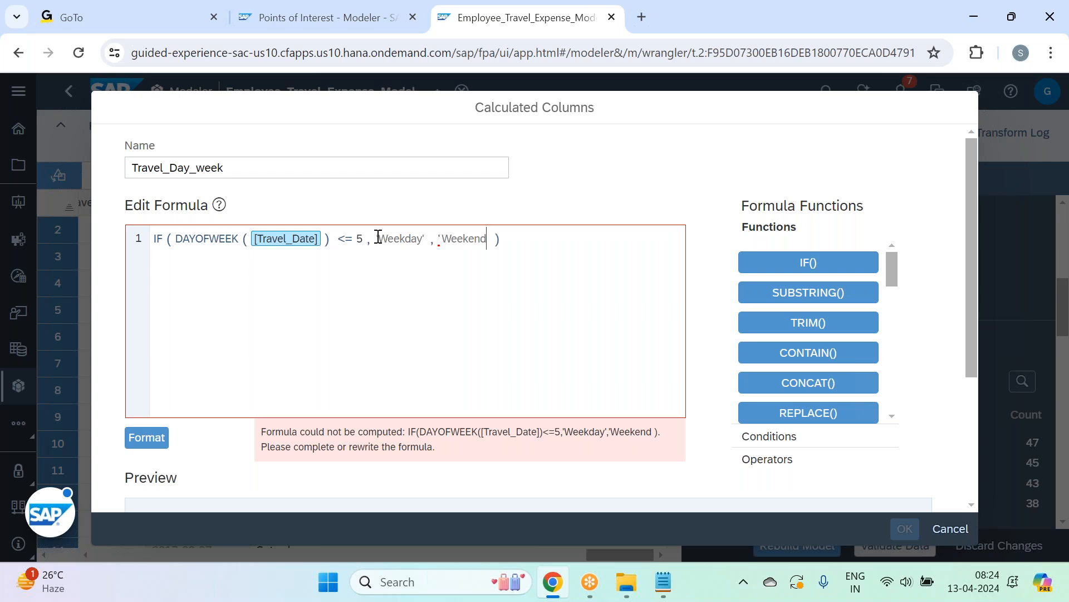
pyautogui.write("'")
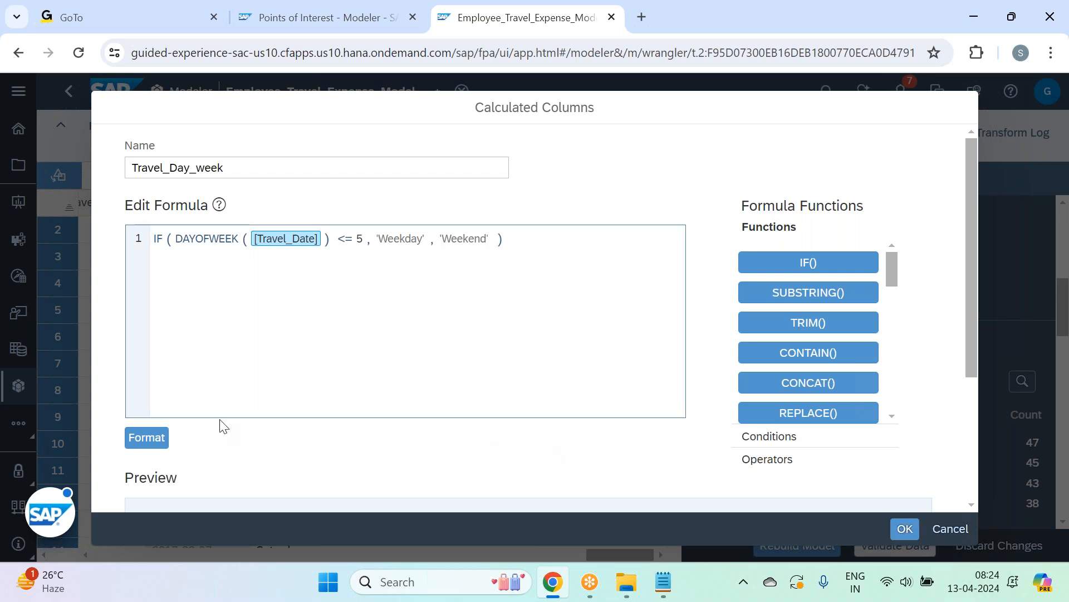
# Step: Format the formula, check the preview values against the travel dates, and create the Travel_Day_week column
pyautogui.click(146, 437)
pyautogui.scroll(-4, 468, 425)
pyautogui.click(509, 398)
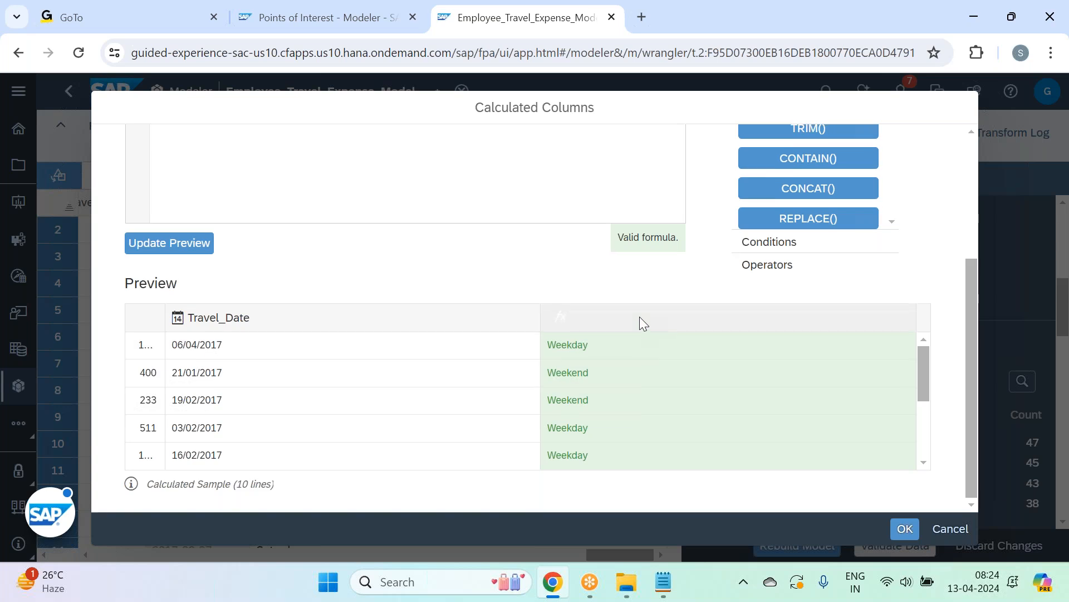
pyautogui.scroll(4, 639, 317)
pyautogui.click(905, 529)
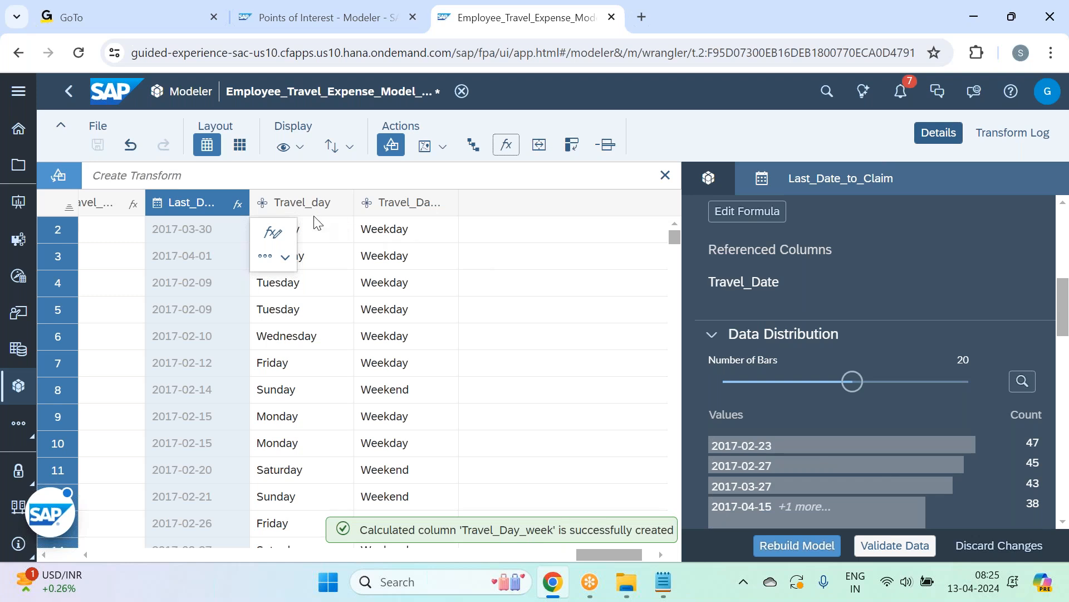
# Step: Add a dimension attribute to the Travel_day column and assign Travel_Day_week as its property
pyautogui.click(271, 208)
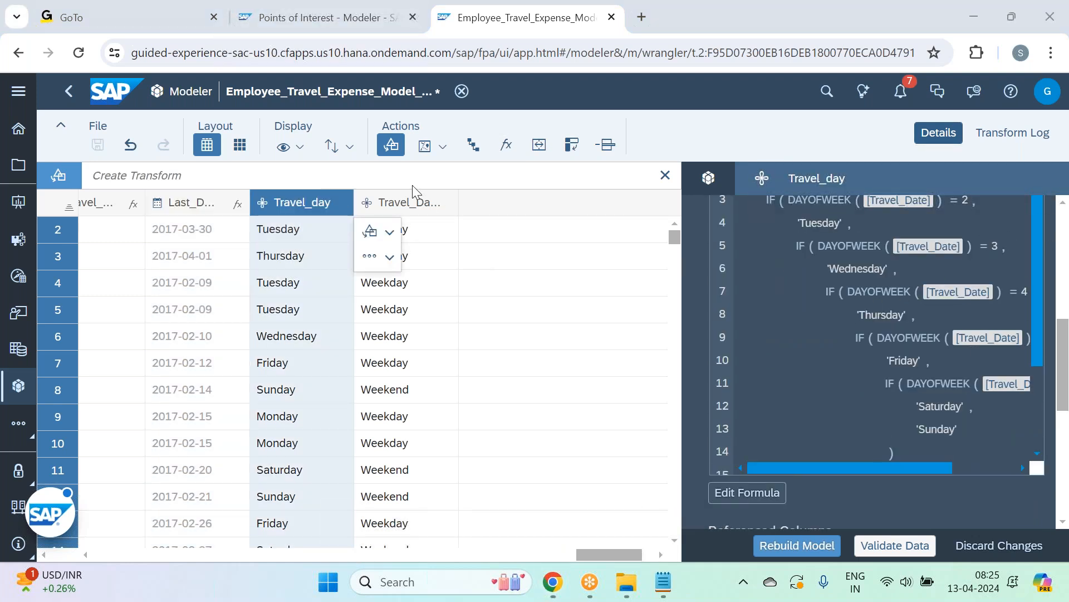
pyautogui.scroll(5, 943, 370)
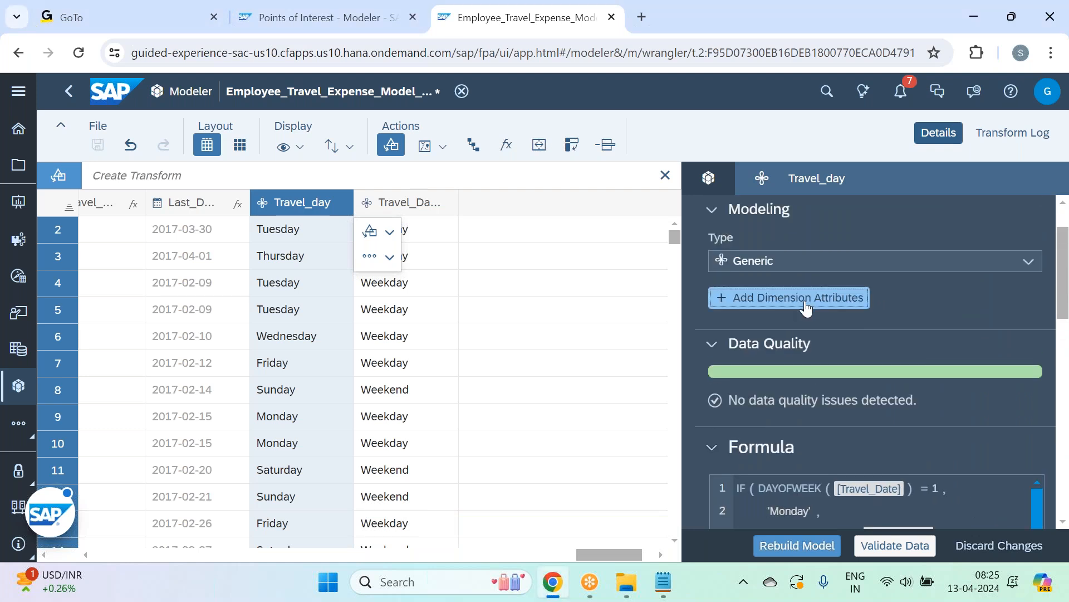
pyautogui.click(806, 306)
pyautogui.click(813, 357)
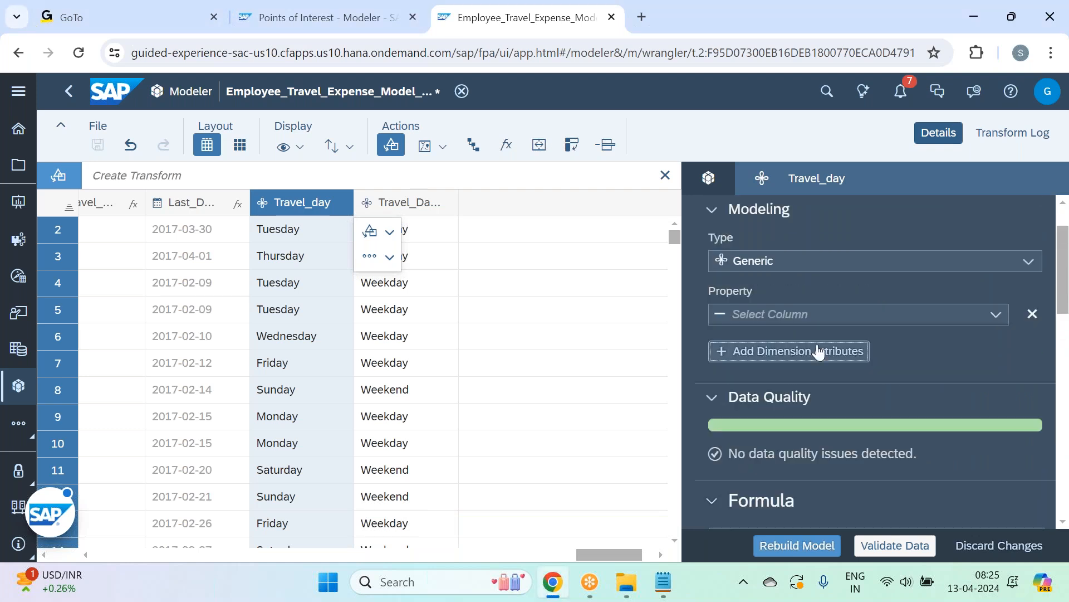
pyautogui.click(830, 315)
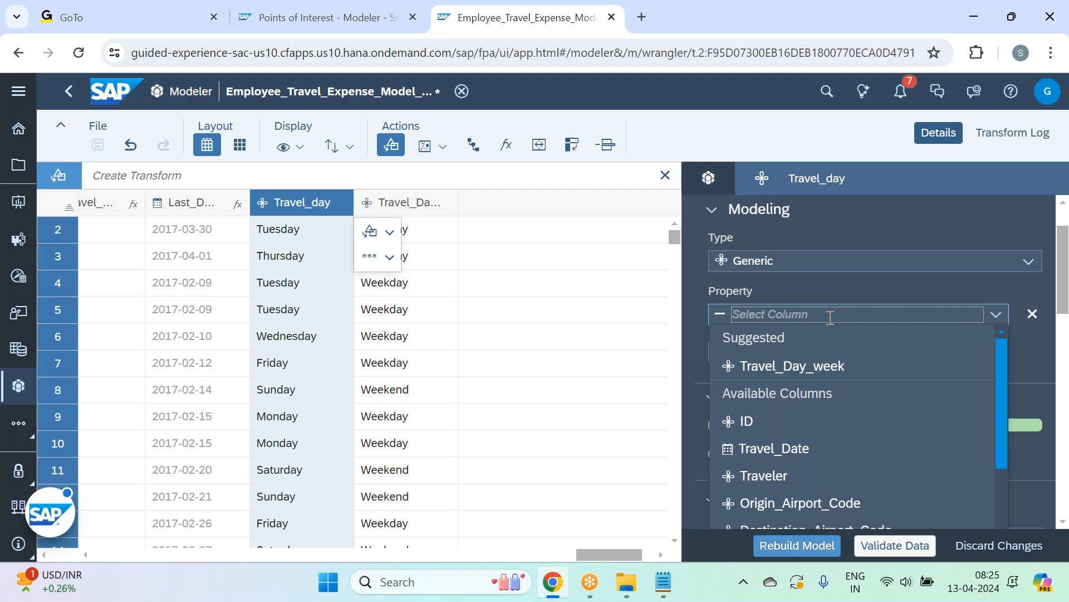
pyautogui.click(794, 368)
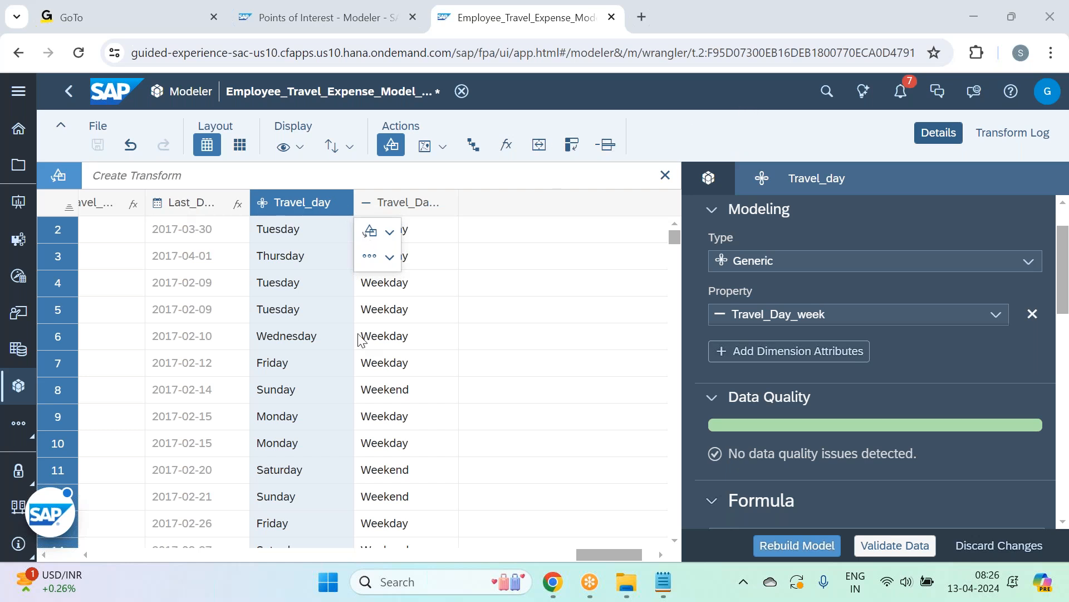
# Step: Switch to the Notepad notes and review the Functions Used list from DATEADD, DAYOFWEEK and IF through TODATE and MAKEDATE
pyautogui.moveTo(621, 556); pyautogui.dragTo(603, 558)
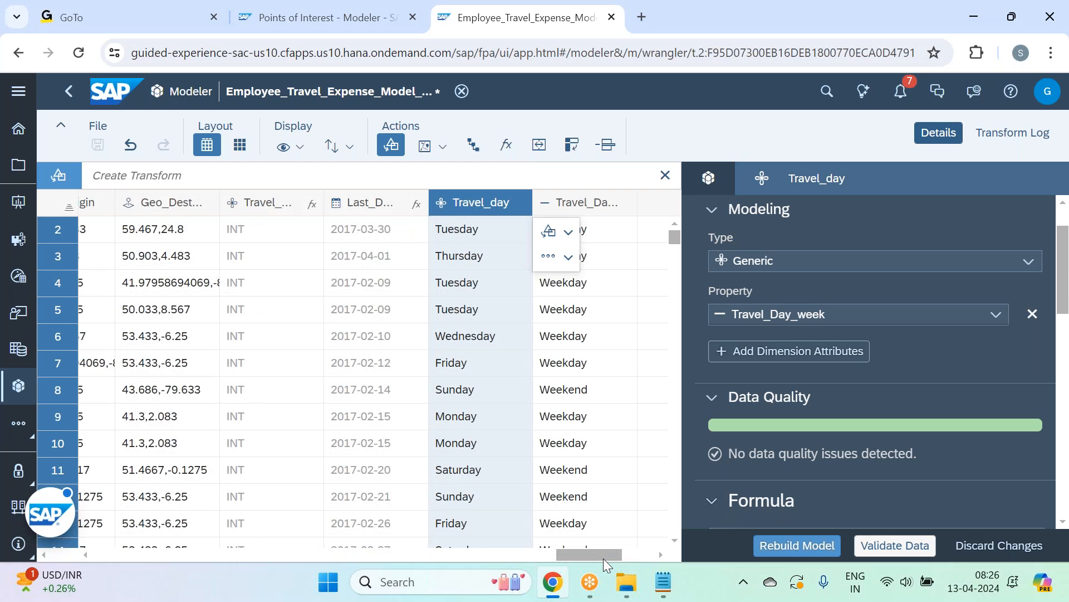
pyautogui.moveTo(603, 559); pyautogui.dragTo(616, 558)
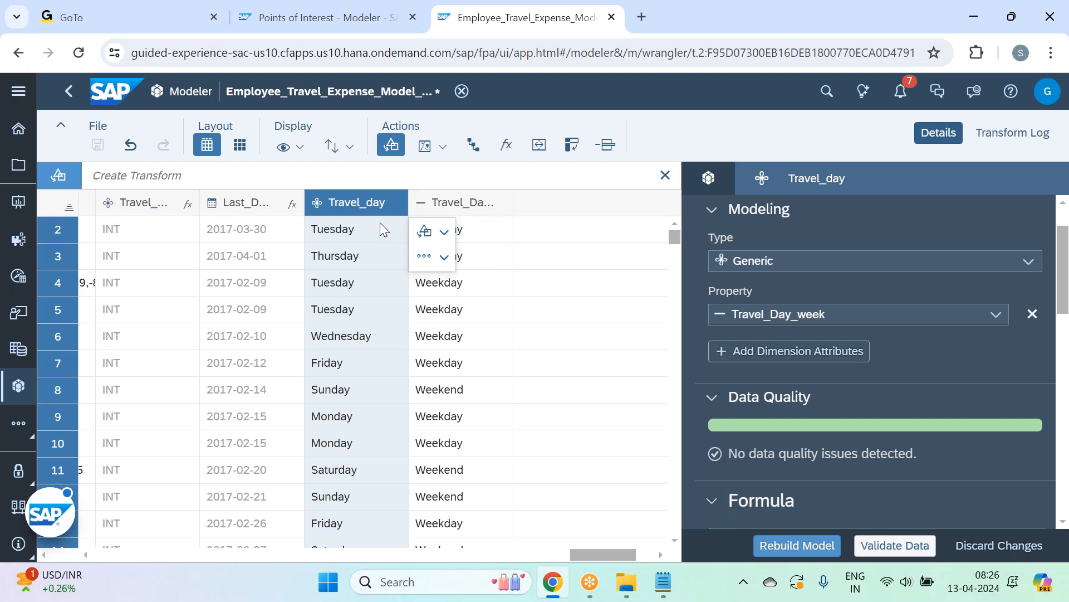
pyautogui.click(674, 590)
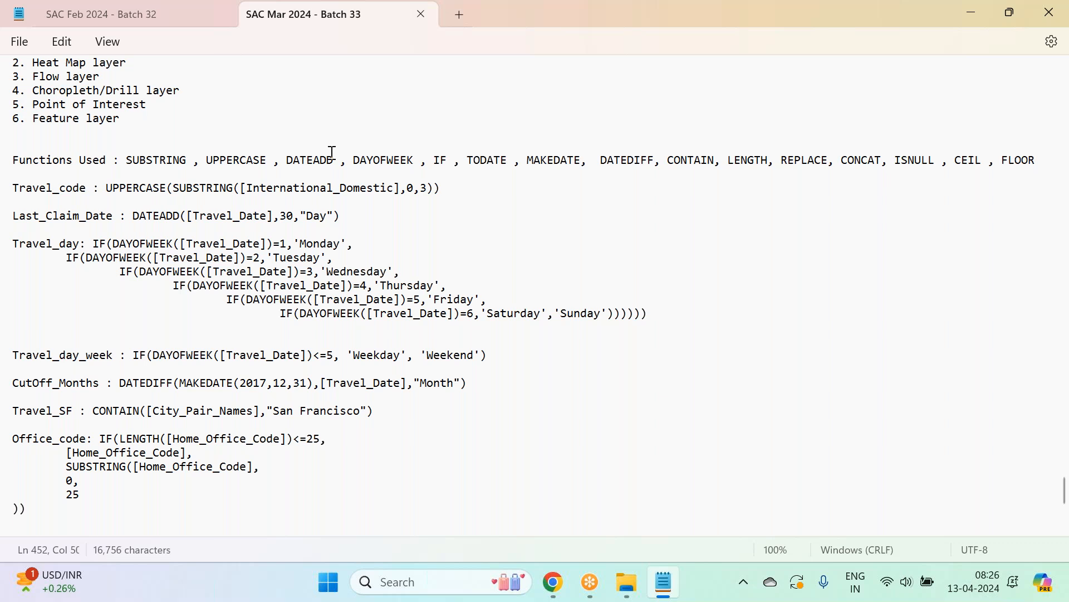
pyautogui.moveTo(447, 160); pyautogui.dragTo(292, 156)
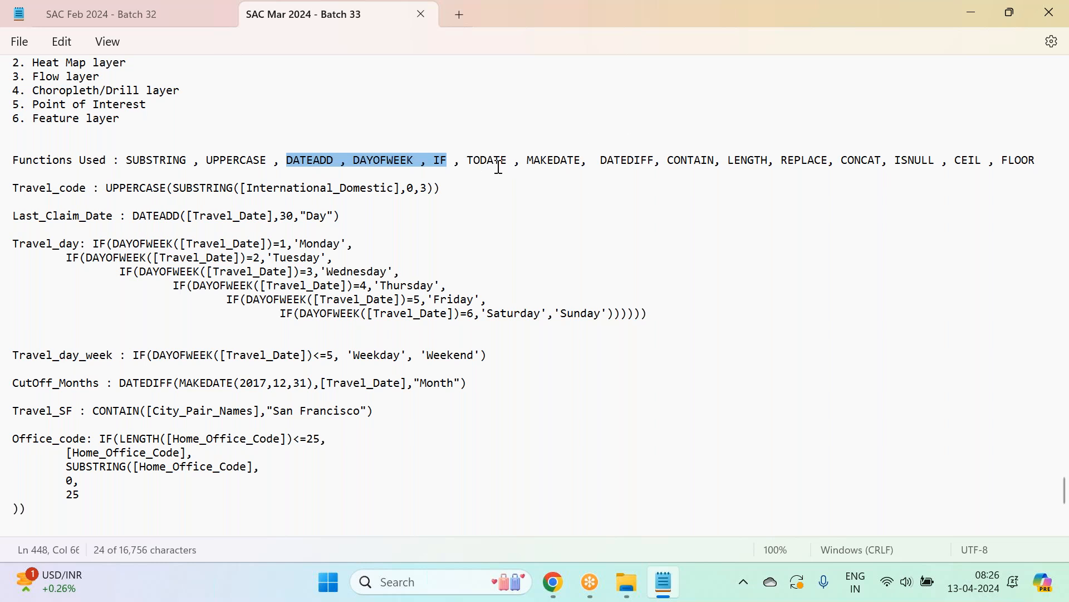
pyautogui.moveTo(467, 160); pyautogui.dragTo(509, 161)
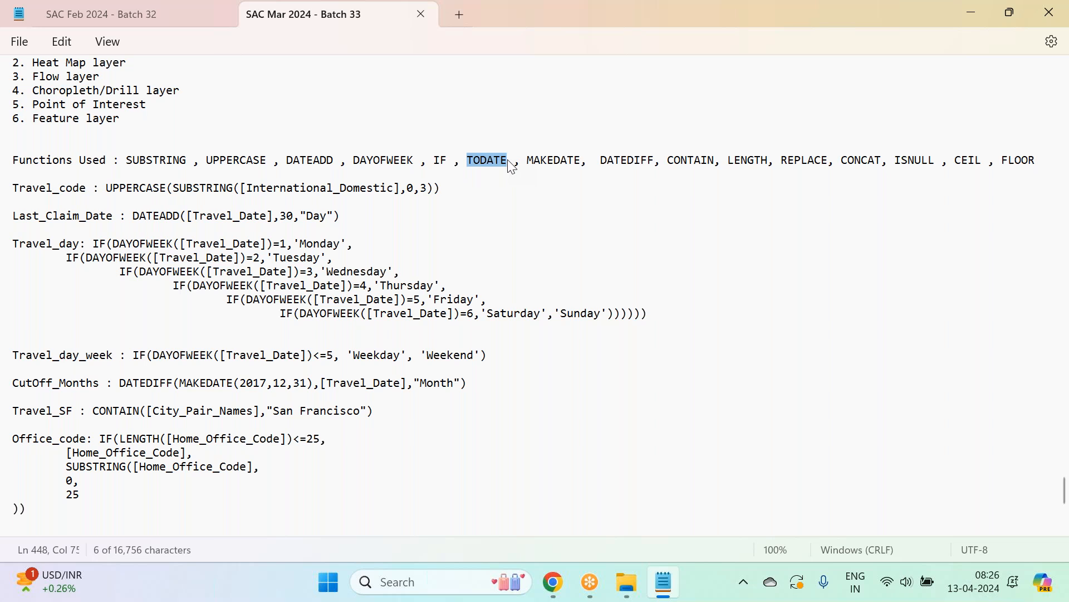
pyautogui.moveTo(527, 160); pyautogui.dragTo(588, 162)
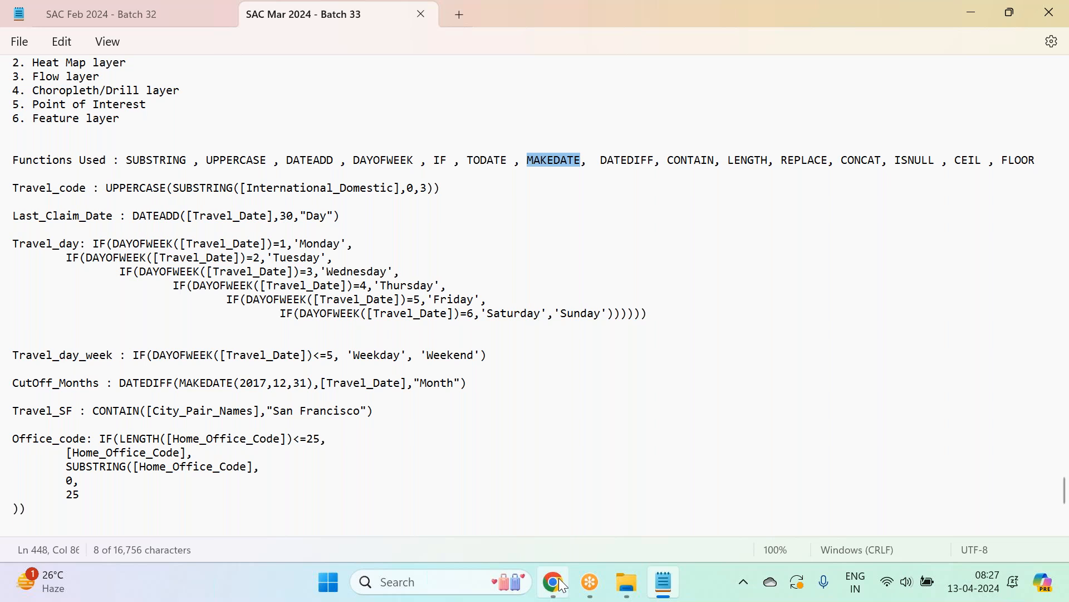
# Step: Return to the model in Chrome, start a new calculated column and look up the TODATE function's description and syntax
pyautogui.moveTo(560, 595)
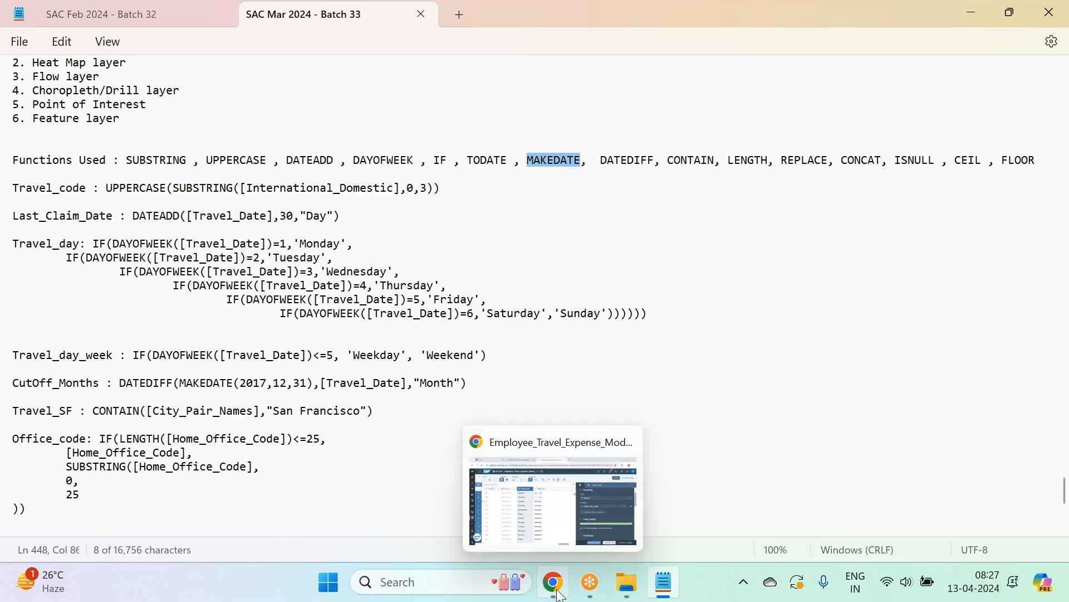
pyautogui.click(559, 591)
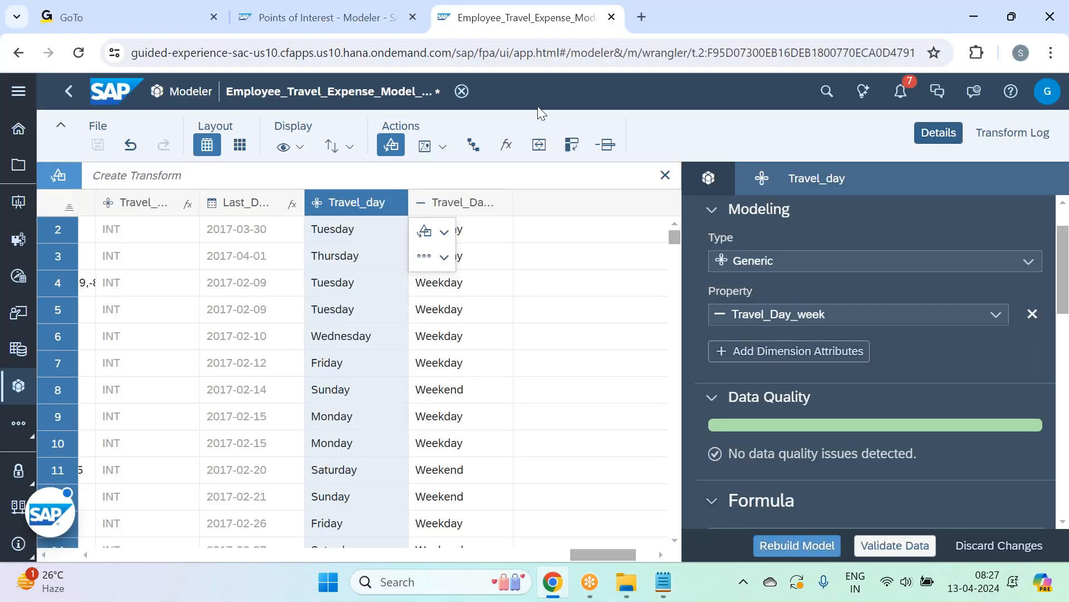
pyautogui.click(518, 142)
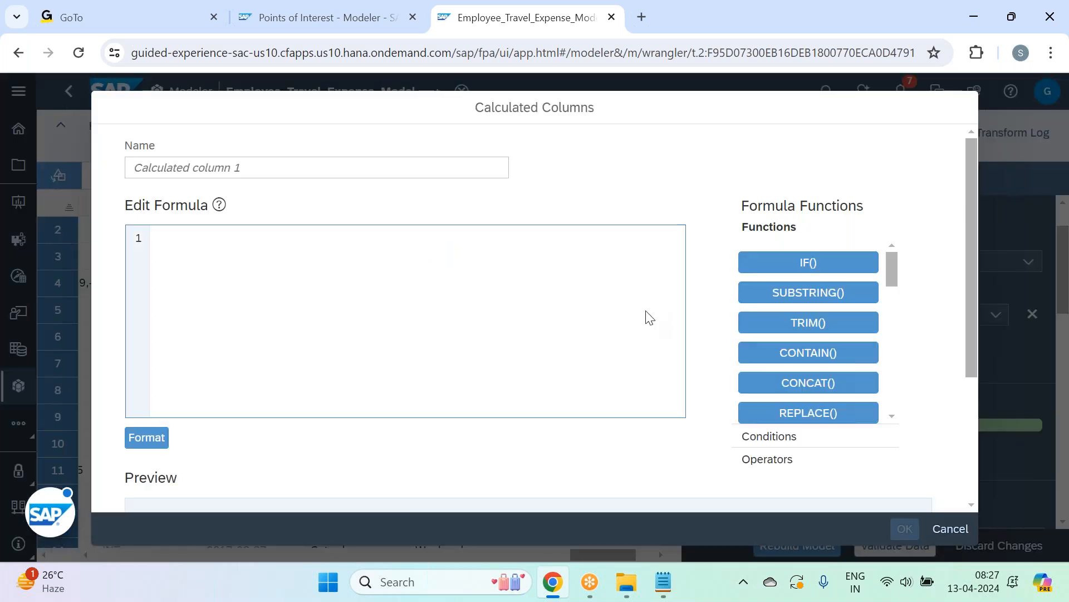
pyautogui.click(480, 296)
pyautogui.write('t')
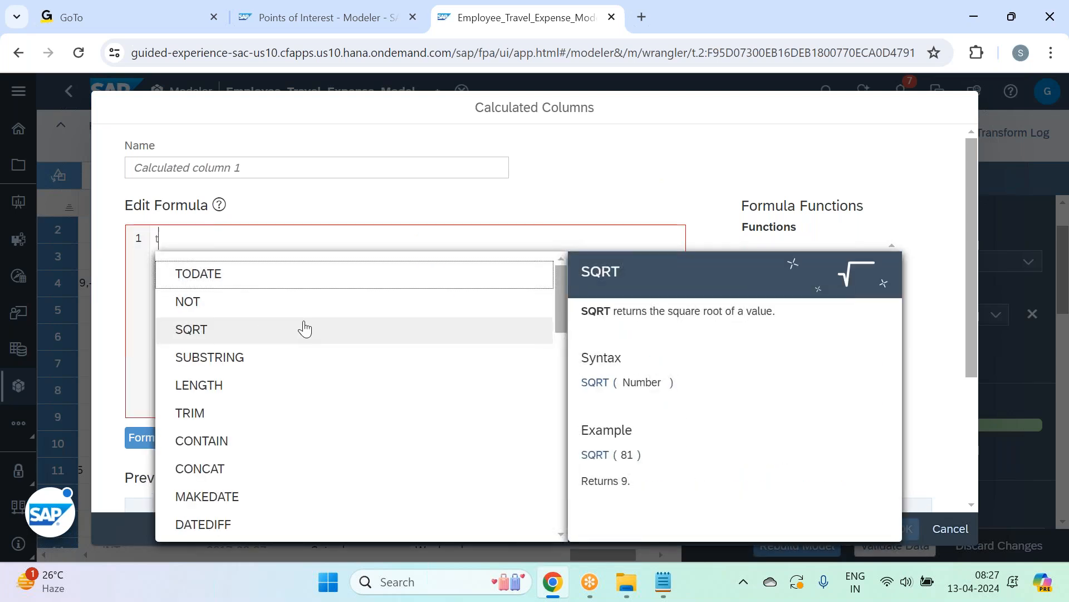
pyautogui.write('o')
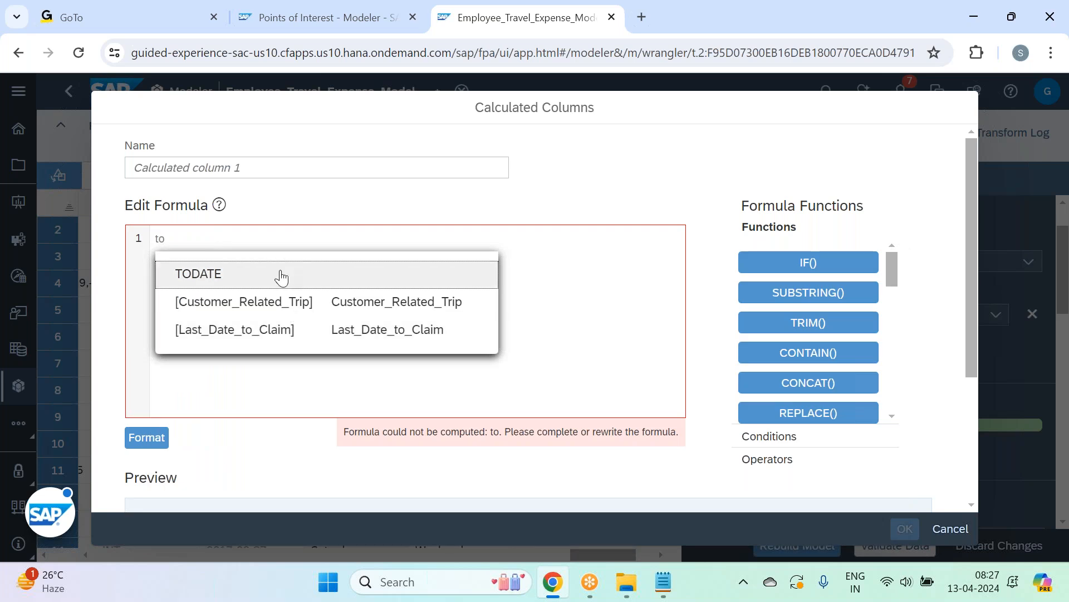
pyautogui.moveTo(281, 277)
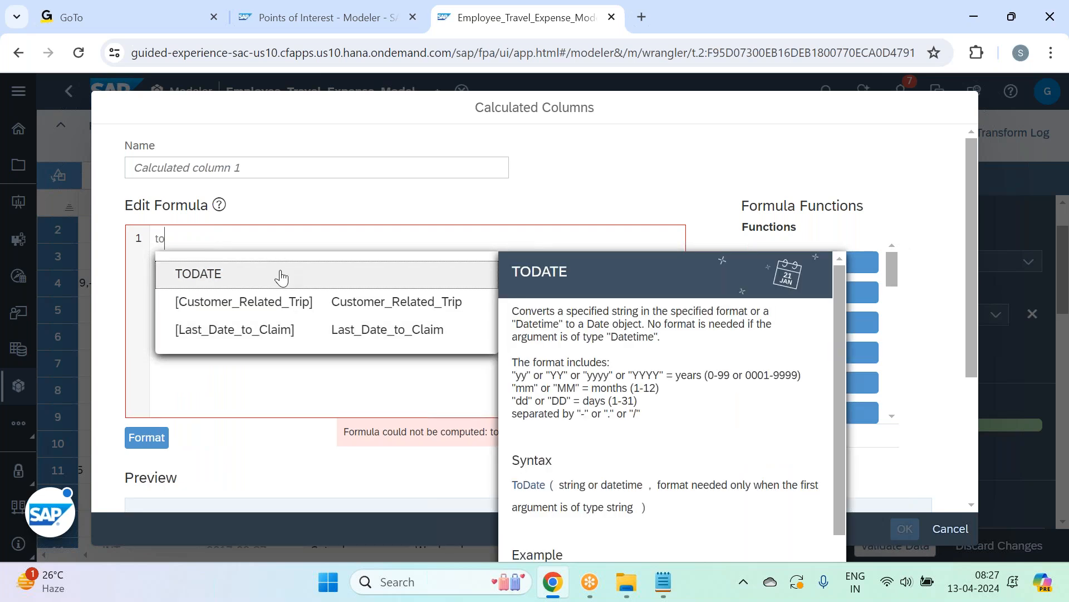
# Step: Enter the formula TODATE("04/2024/13", "mm/yyyy/dd") for the calculated column
pyautogui.click(282, 273)
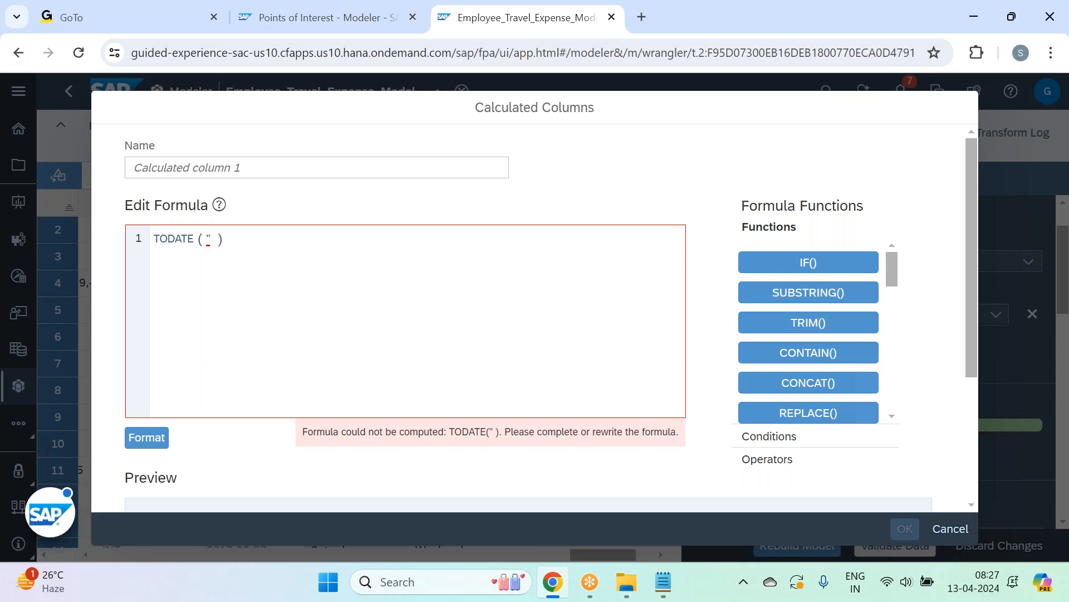
pyautogui.write('04')
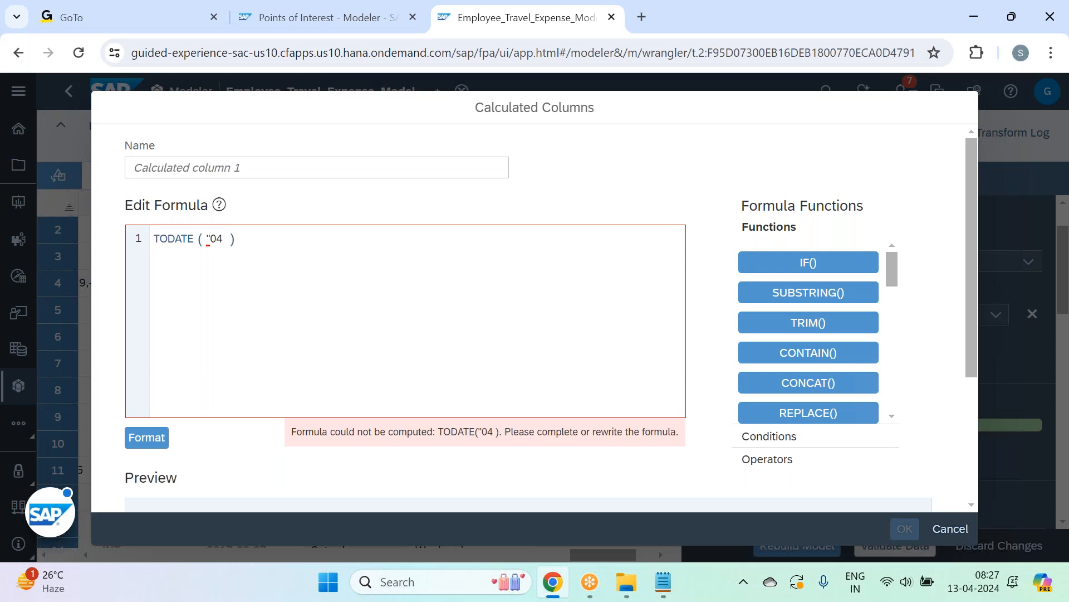
pyautogui.write('/2024')
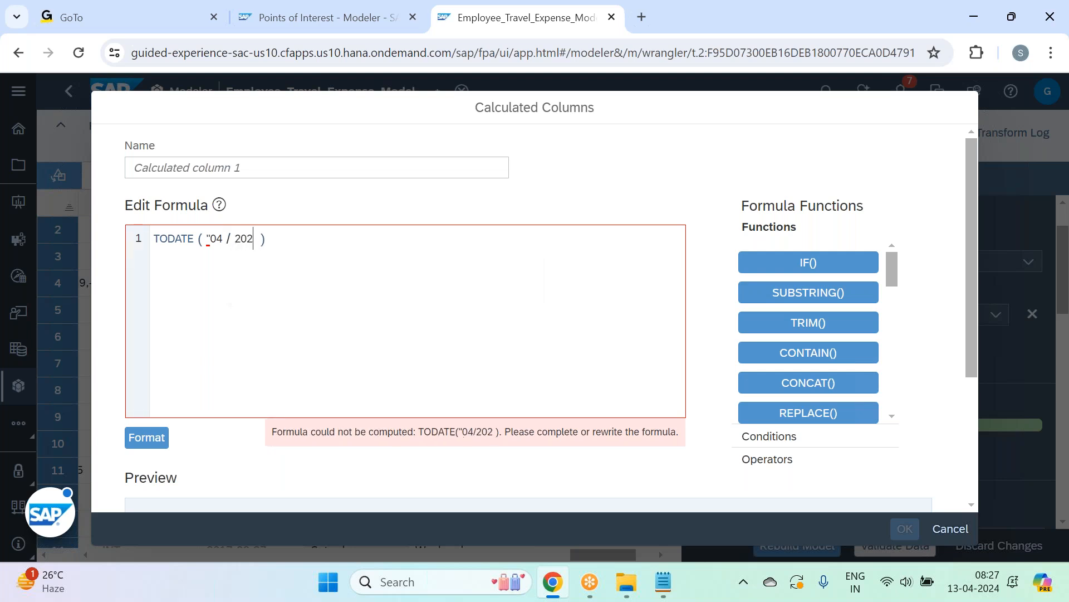
pyautogui.write('/13')
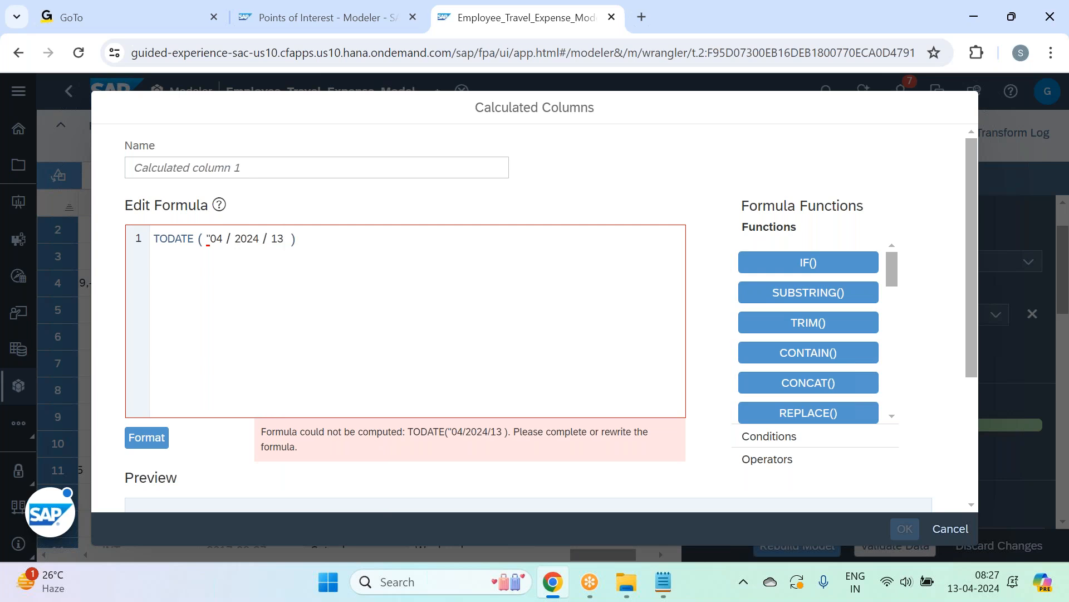
pyautogui.write('" ')
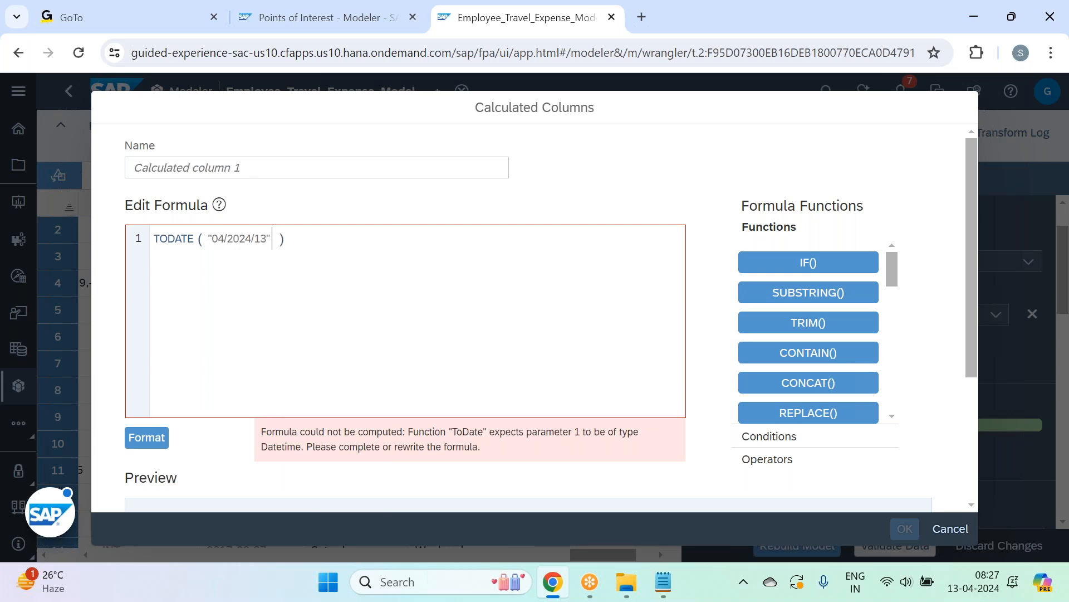
pyautogui.write(', "')
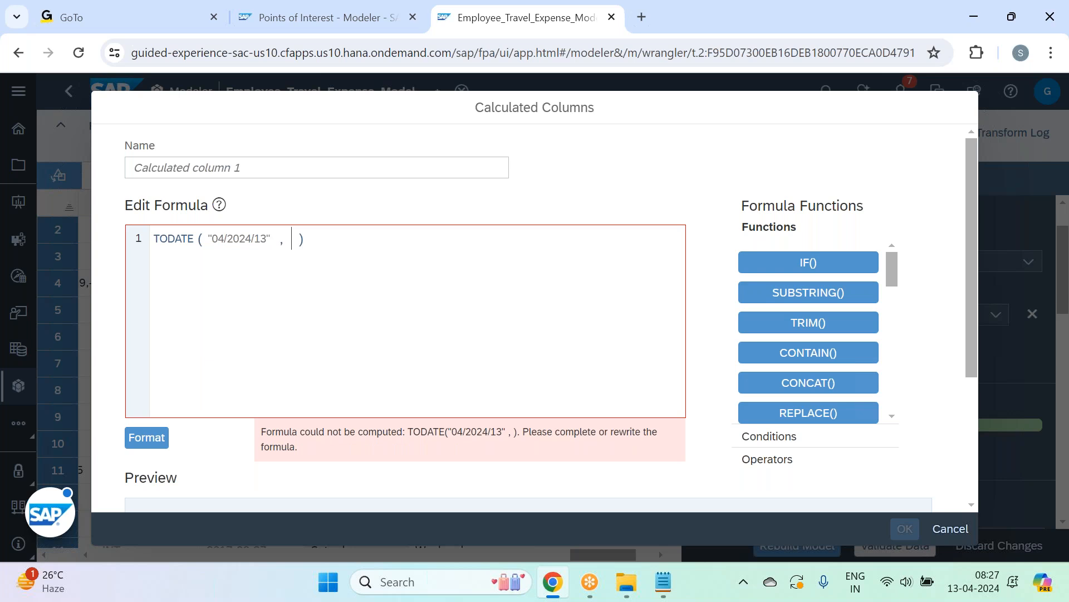
pyautogui.write('mm/')
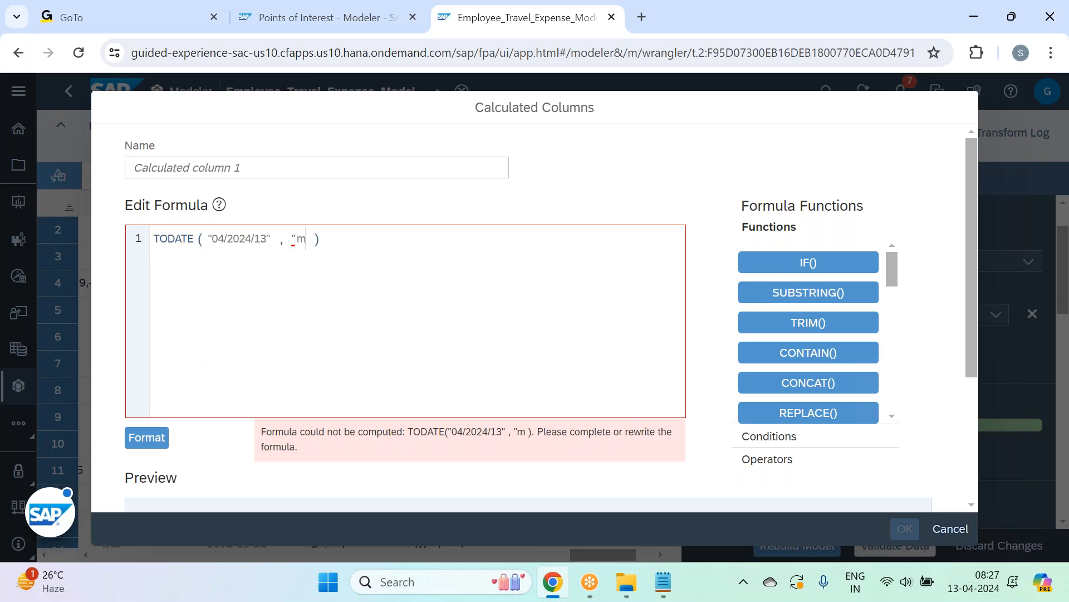
pyautogui.write('yyyy')
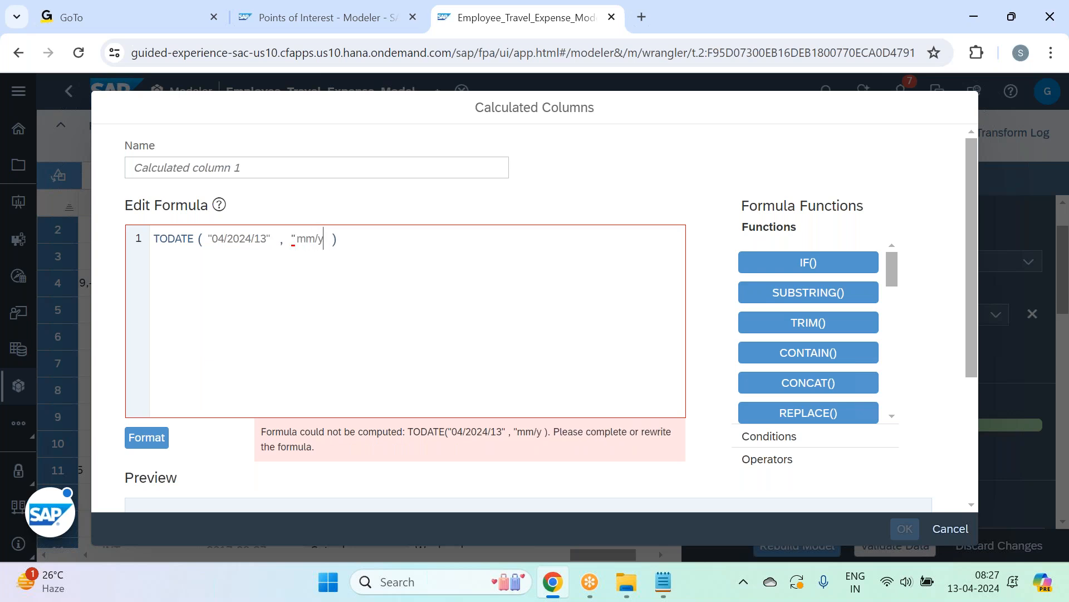
pyautogui.write('/dd')
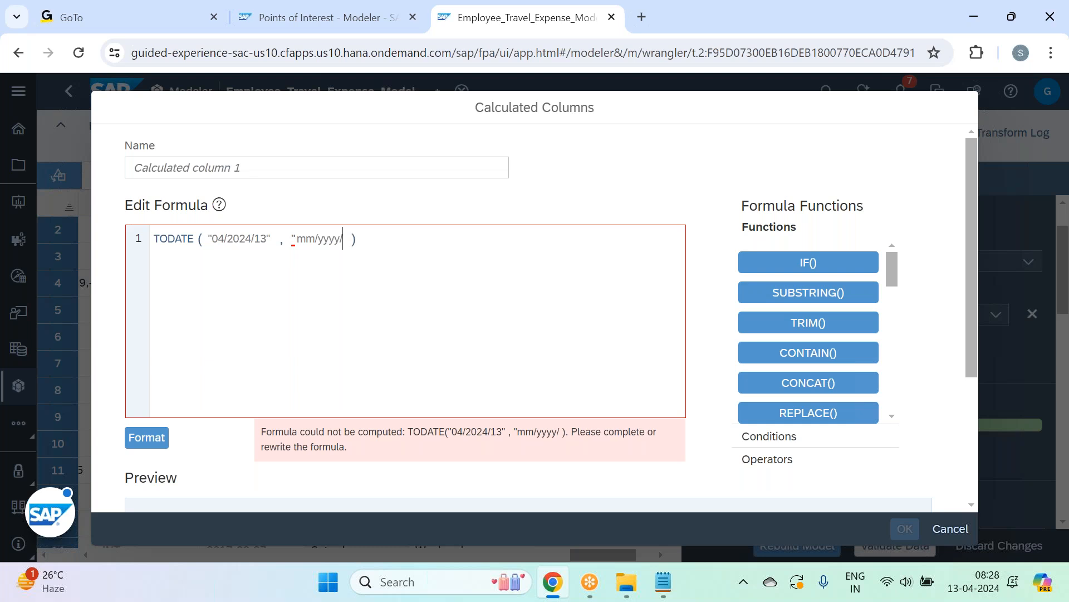
pyautogui.write('"')
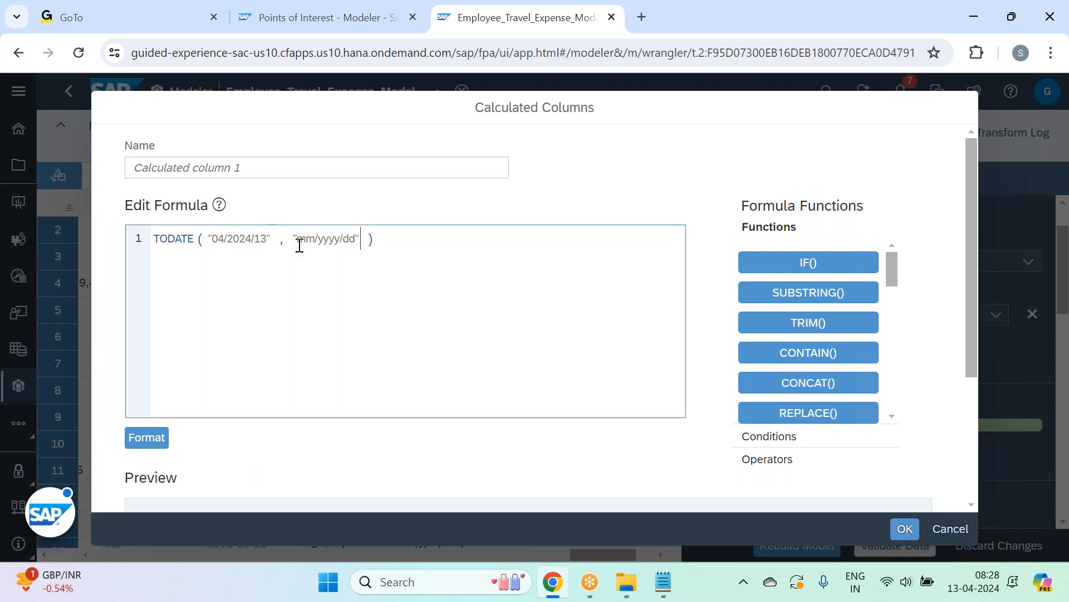
# Step: Format the TODATE formula and check the converted dates in the preview
pyautogui.click(156, 440)
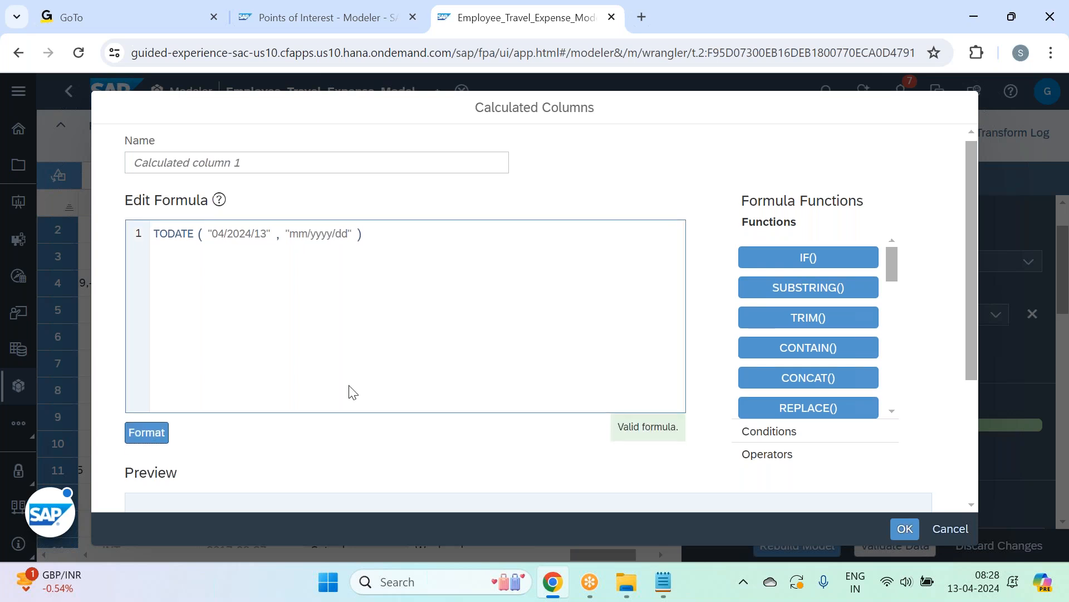
pyautogui.scroll(-4, 390, 389)
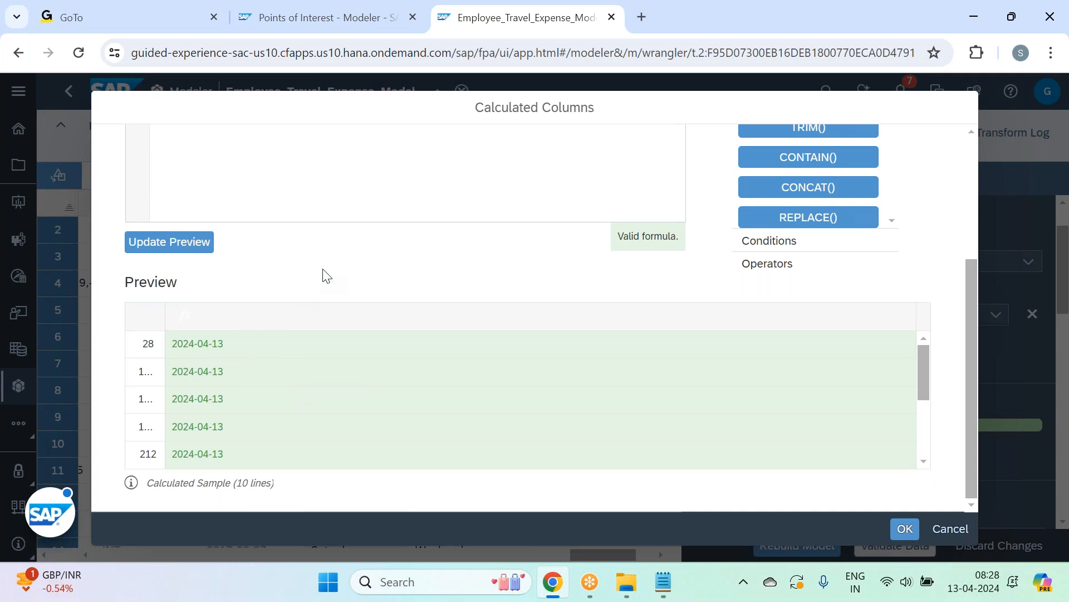
pyautogui.scroll(5, 327, 276)
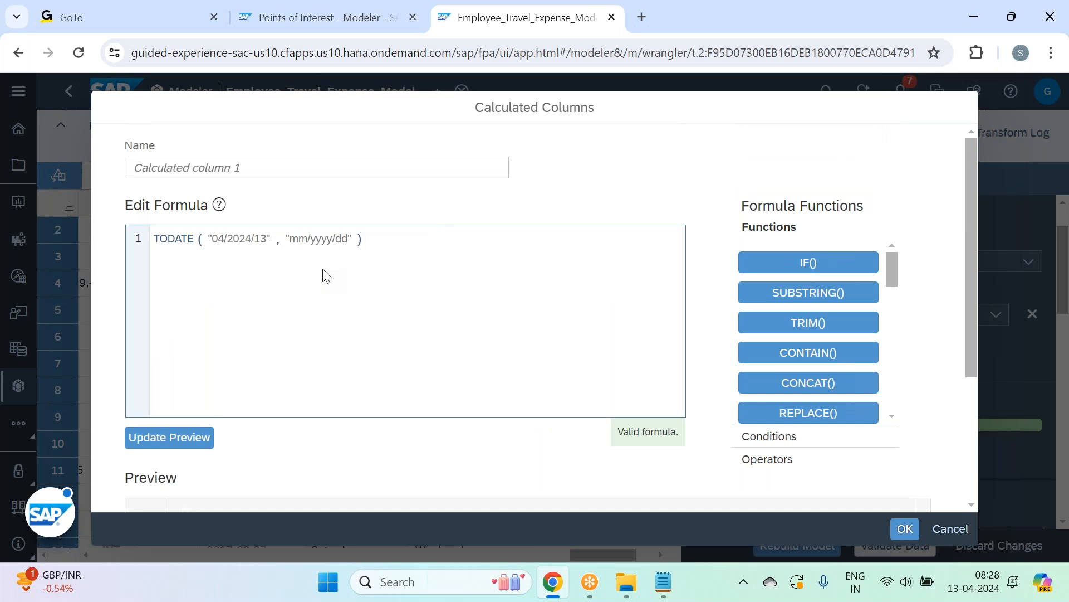
# Step: Clear the TODATE formula and look up the MAKEDATE function's description and syntax
pyautogui.hotkey('ctrl', 'a')
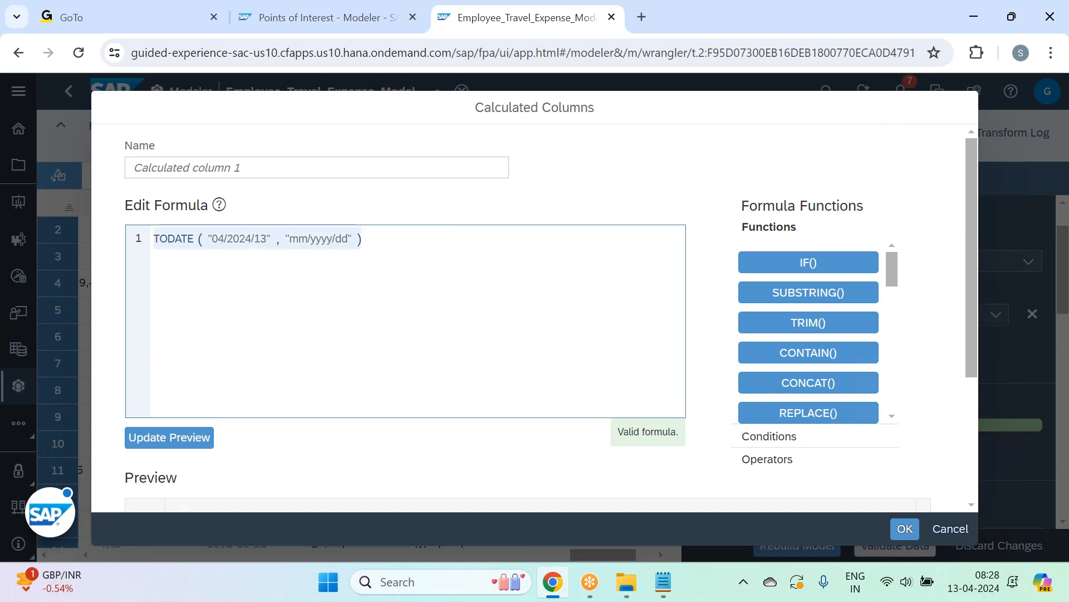
pyautogui.press('BackSpace')
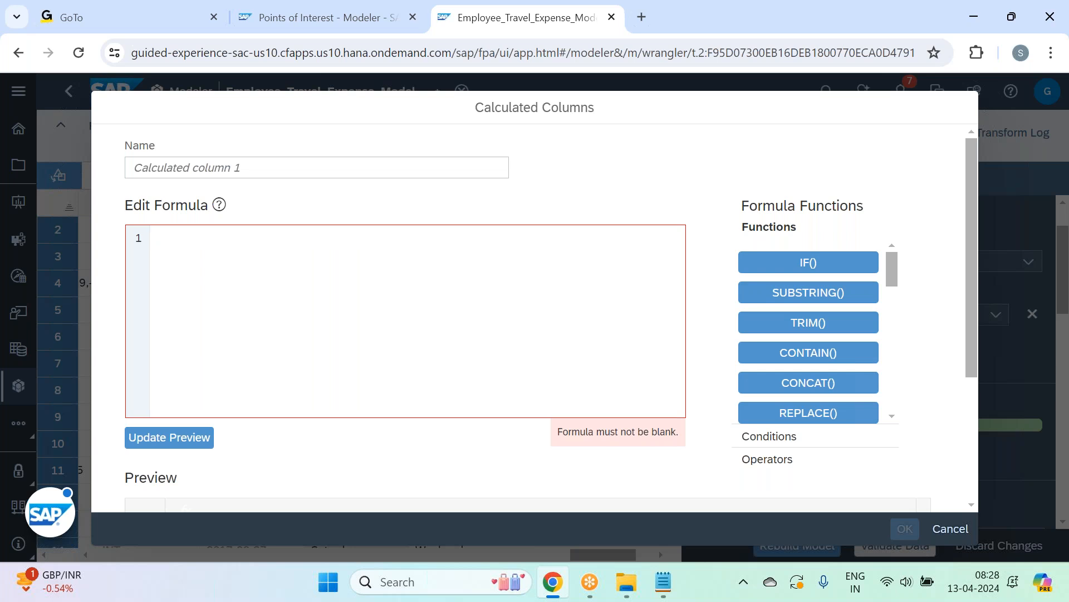
pyautogui.write('make')
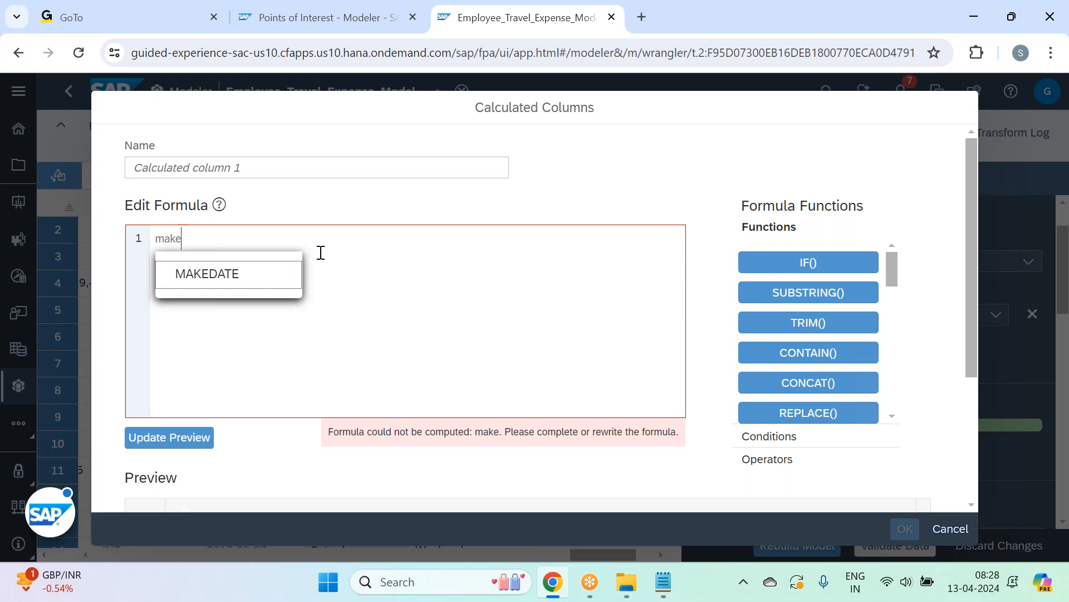
pyautogui.moveTo(219, 284)
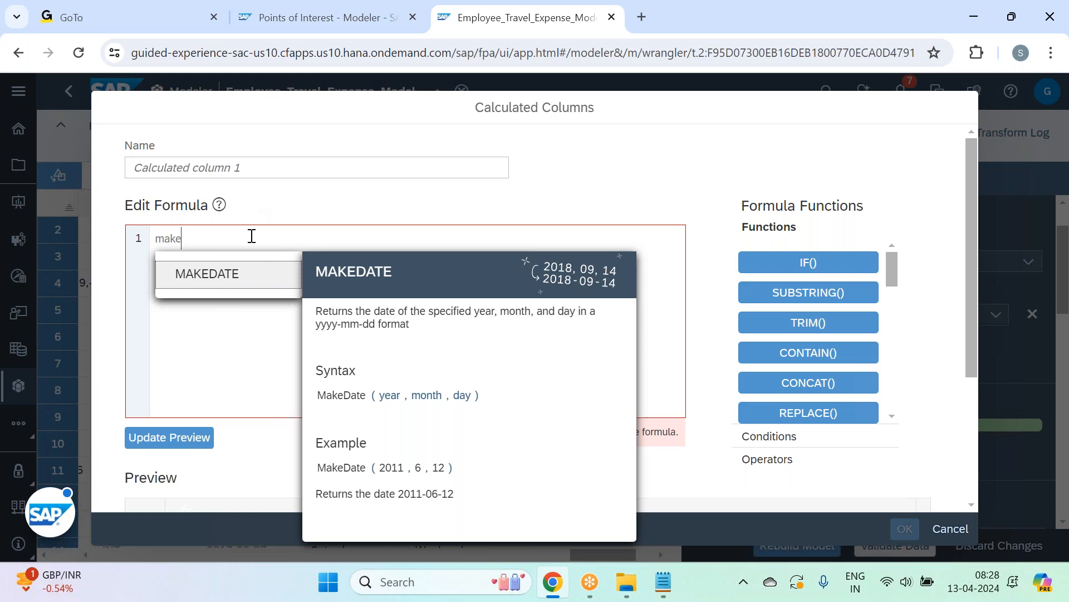
# Step: Replace the entry with a lookup of functions containing "date" and examine DATEDIFF
pyautogui.press('BackSpace')
pyautogui.press('BackSpace')
pyautogui.press('BackSpace')
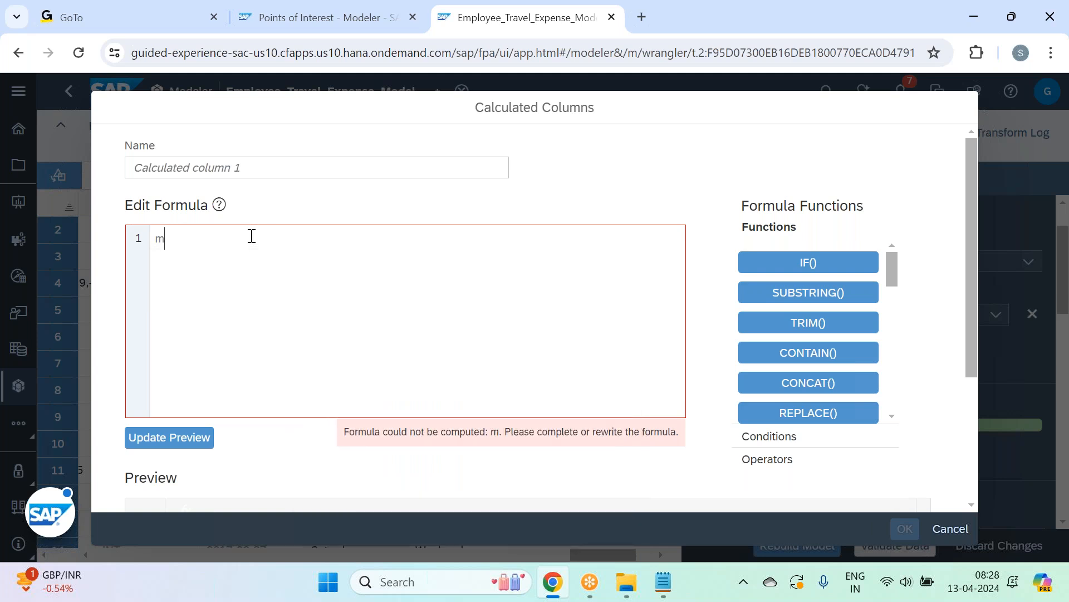
pyautogui.press('BackSpace')
pyautogui.write('date')
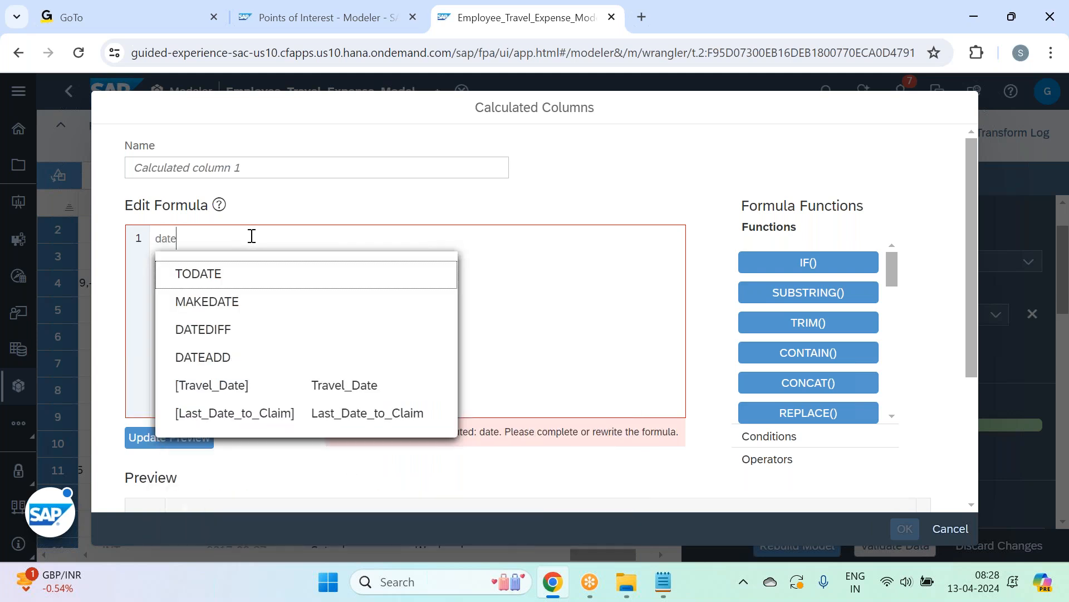
pyautogui.moveTo(249, 339)
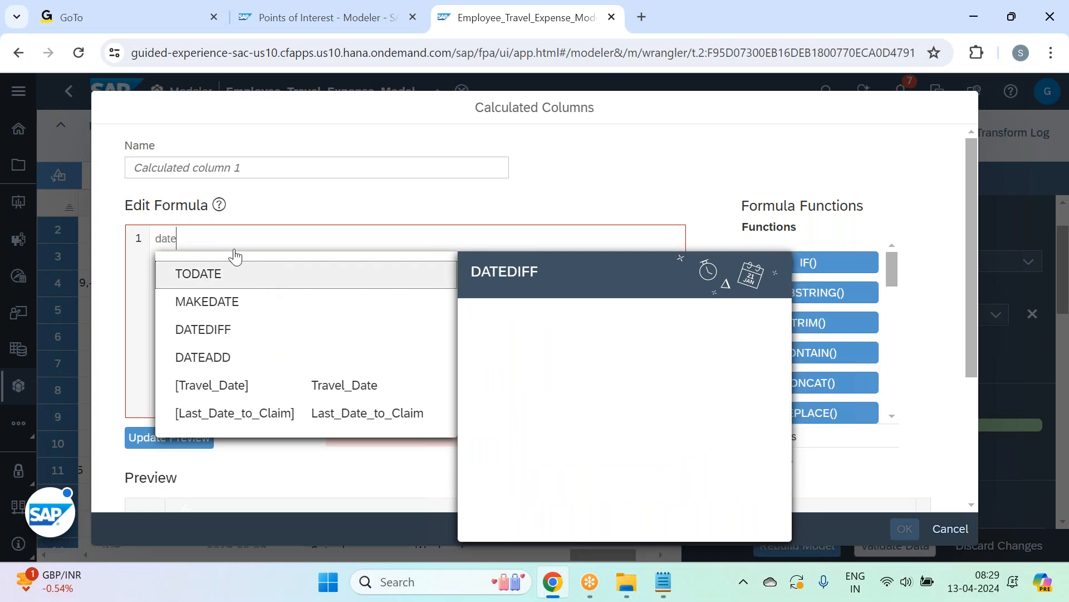
# Step: Clear the entry and start an IF formula with DATEDIFF nested in its condition
pyautogui.press('BackSpace')
pyautogui.press('BackSpace')
pyautogui.press('BackSpace')
pyautogui.press('BackSpace')
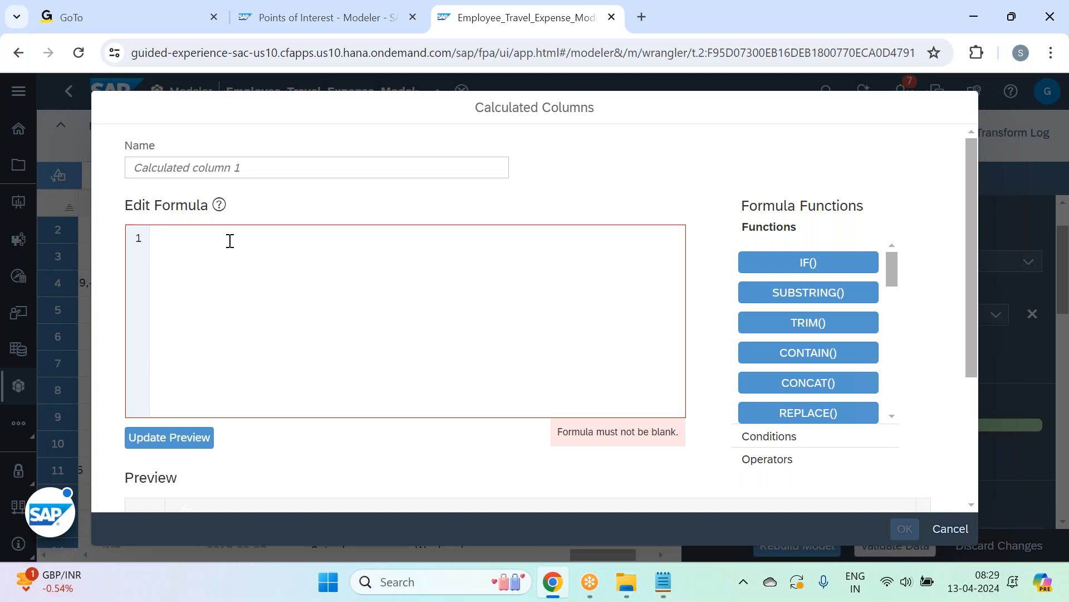
pyautogui.write('IF( , , )')
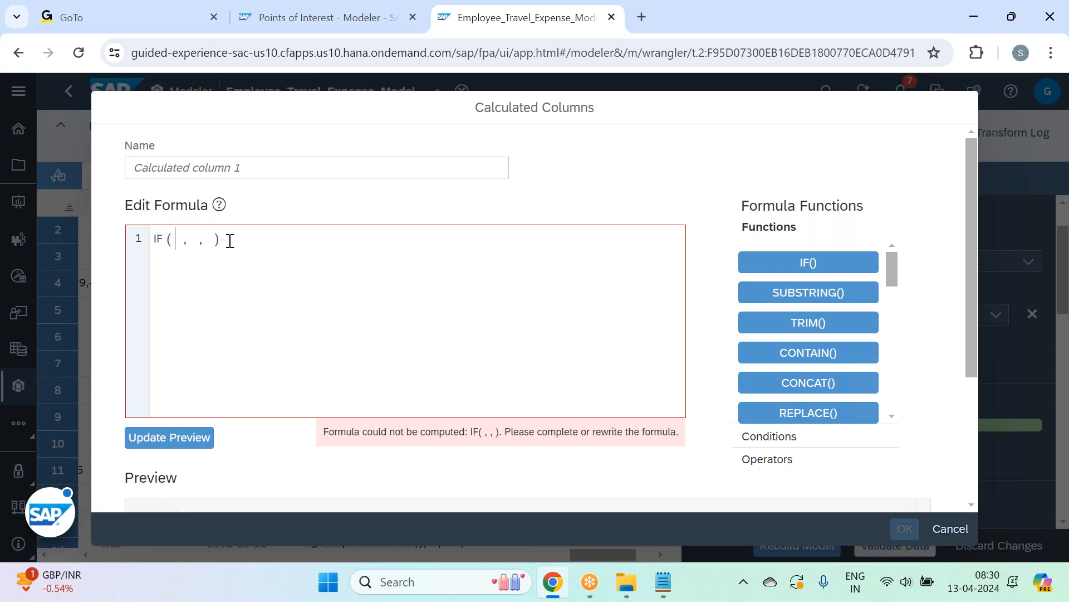
pyautogui.write('date')
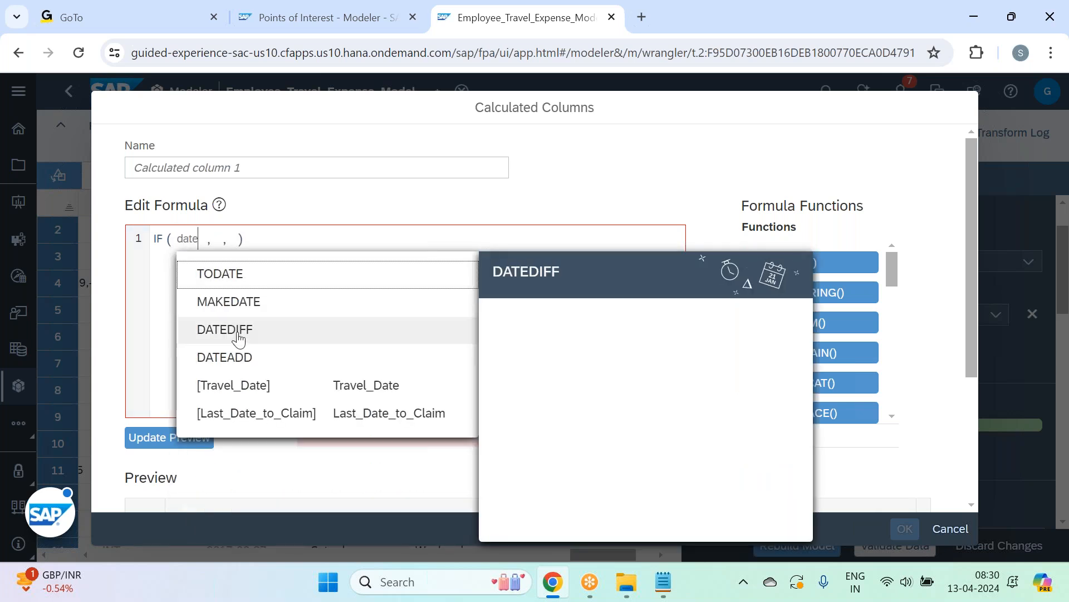
pyautogui.click(238, 333)
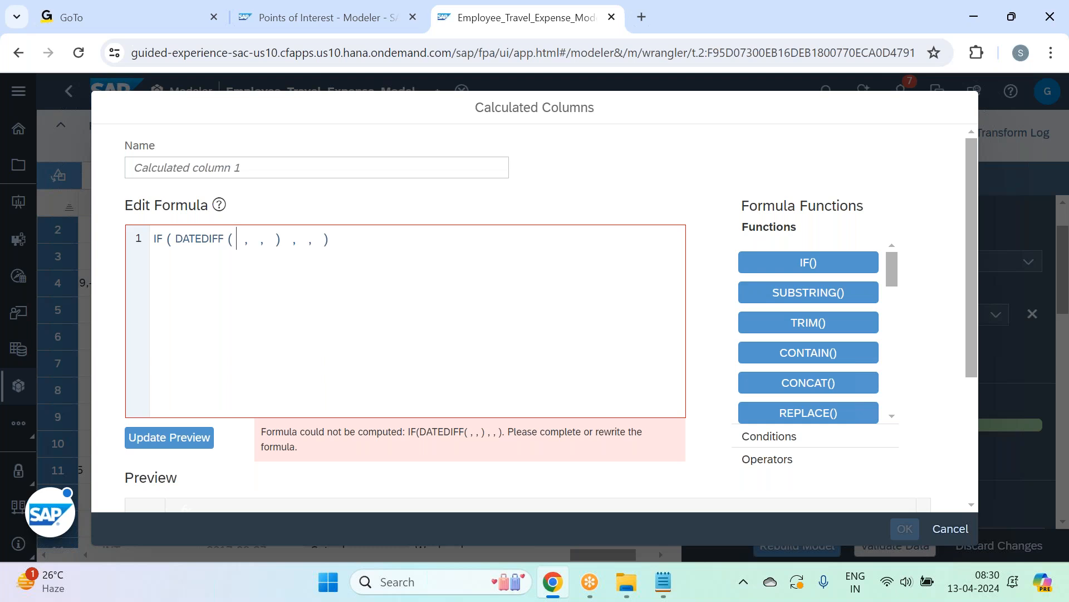
# Step: Try Last_Date_to_Claim as the first DATEDIFF argument, removing it again from the formula
pyautogui.write('last')
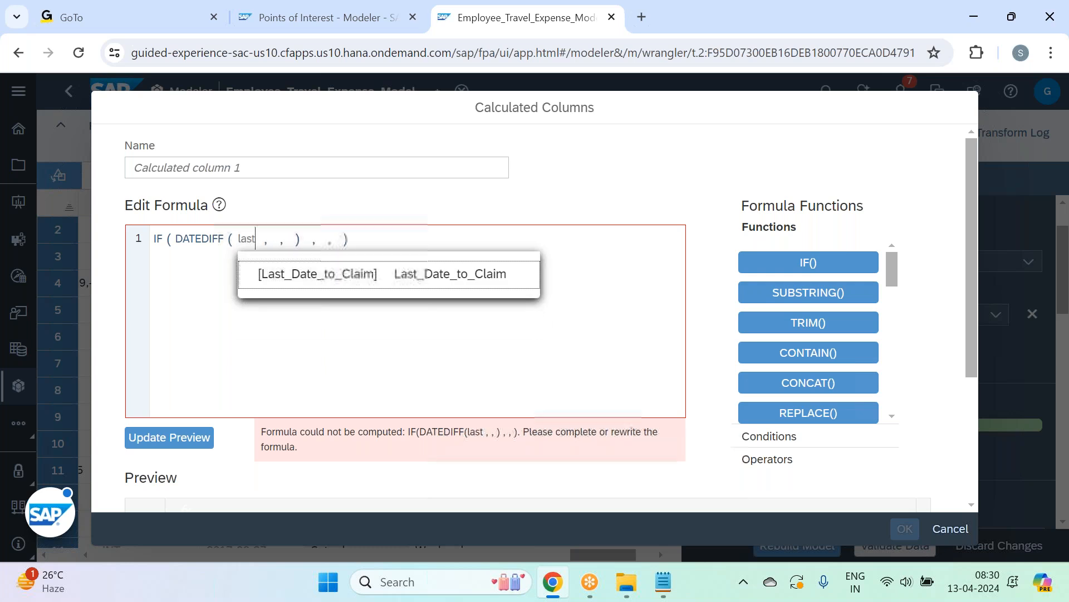
pyautogui.click(336, 278)
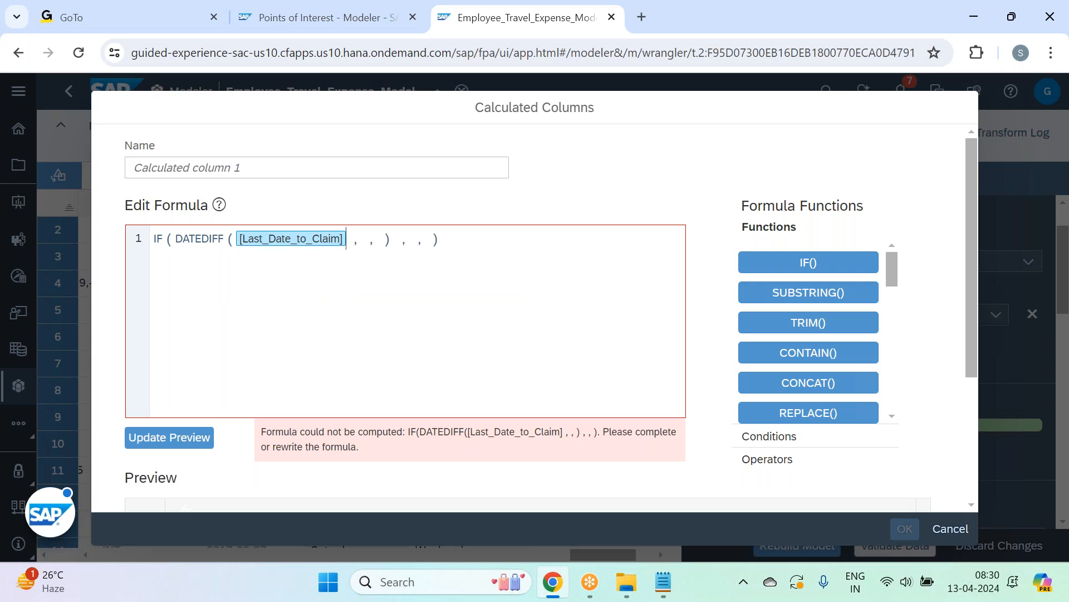
pyautogui.press('BackSpace')
pyautogui.press('BackSpace')
pyautogui.press('BackSpace')
pyautogui.press('BackSpace')
pyautogui.press('BackSpace')
pyautogui.press('BackSpace')
pyautogui.press('BackSpace')
pyautogui.press('BackSpace')
pyautogui.press('BackSpace')
pyautogui.press('BackSpace')
pyautogui.press('BackSpace')
pyautogui.press('BackSpace')
pyautogui.press('BackSpace')
pyautogui.press('BackSpace')
pyautogui.press('BackSpace')
pyautogui.press('BackSpace')
pyautogui.press('BackSpace')
pyautogui.press('BackSpace')
pyautogui.press('BackSpace')
pyautogui.press('BackSpace')
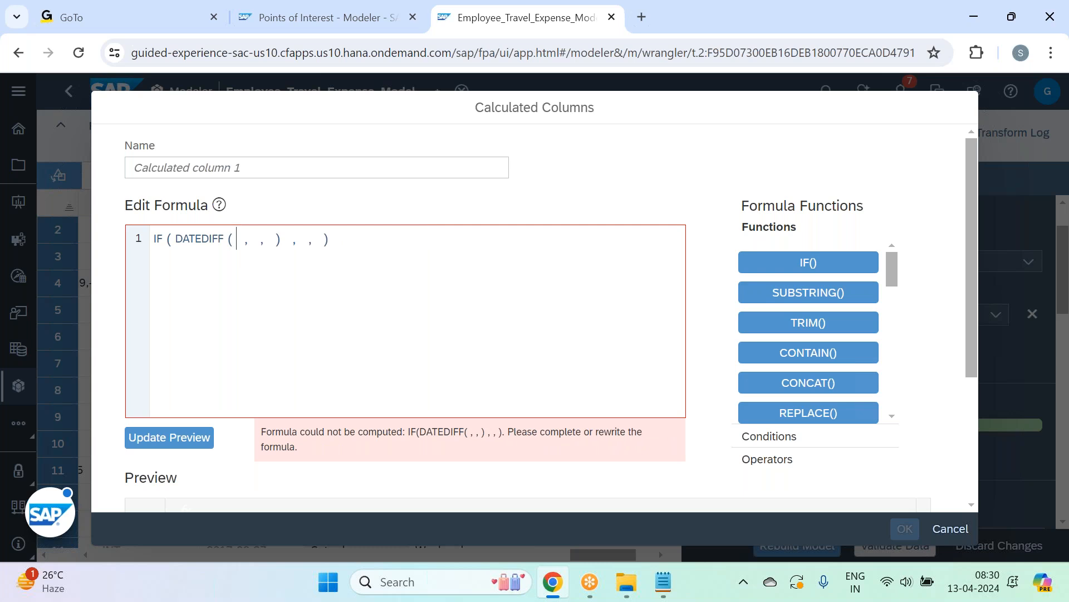
# Step: Try nesting MAKEDATE as the first DATEDIFF argument and clear the whole IF formula
pyautogui.write('make')
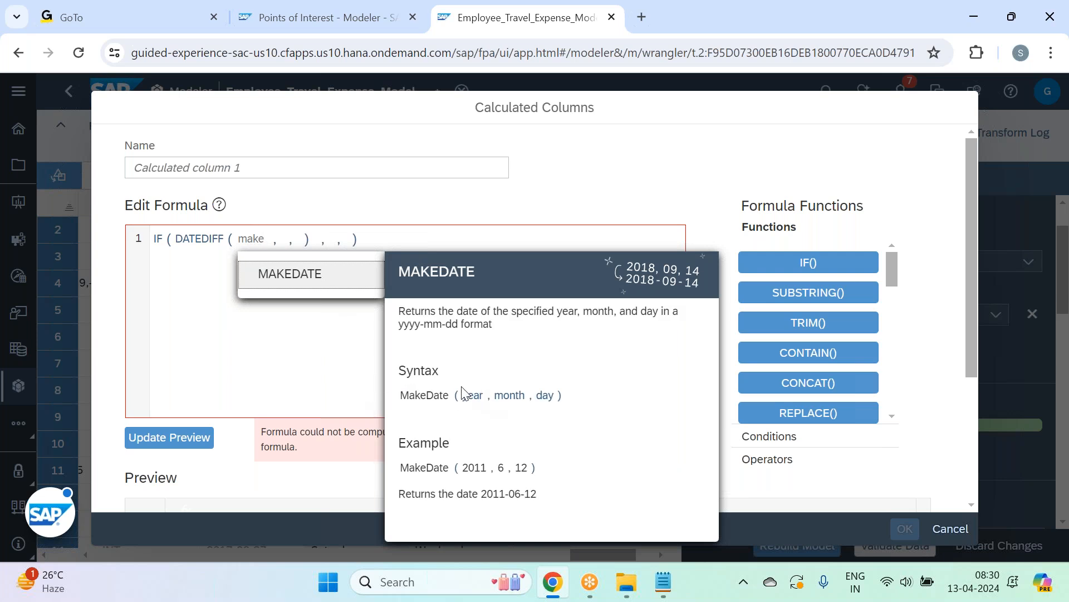
pyautogui.click(289, 276)
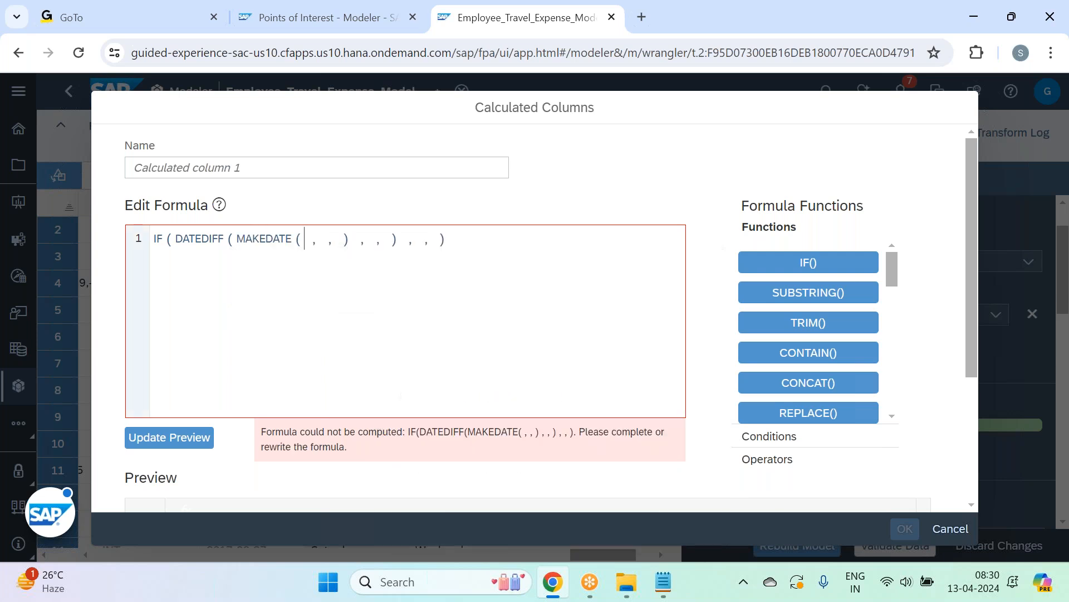
pyautogui.moveTo(484, 239); pyautogui.dragTo(116, 242)
pyautogui.press('BackSpace')
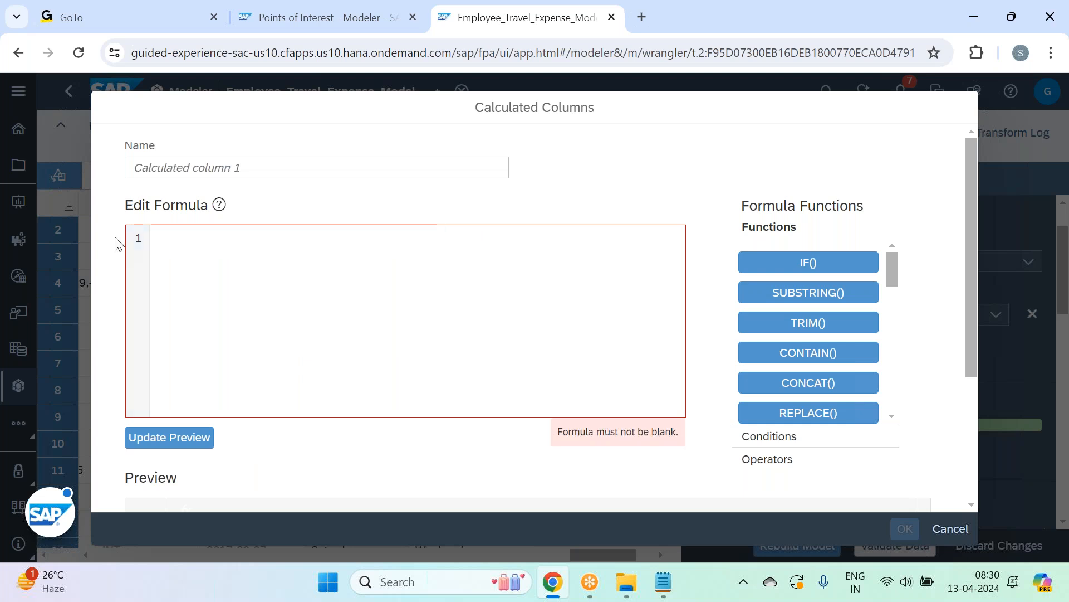
# Step: Start a MAKEDATE formula with 2017 as the year argument
pyautogui.write('make')
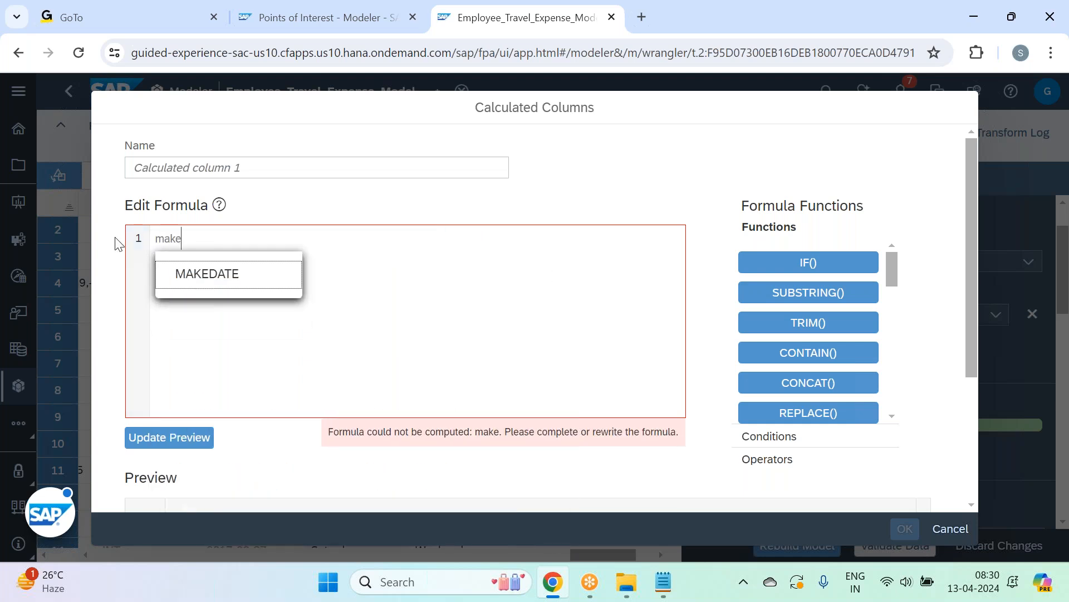
pyautogui.click(222, 275)
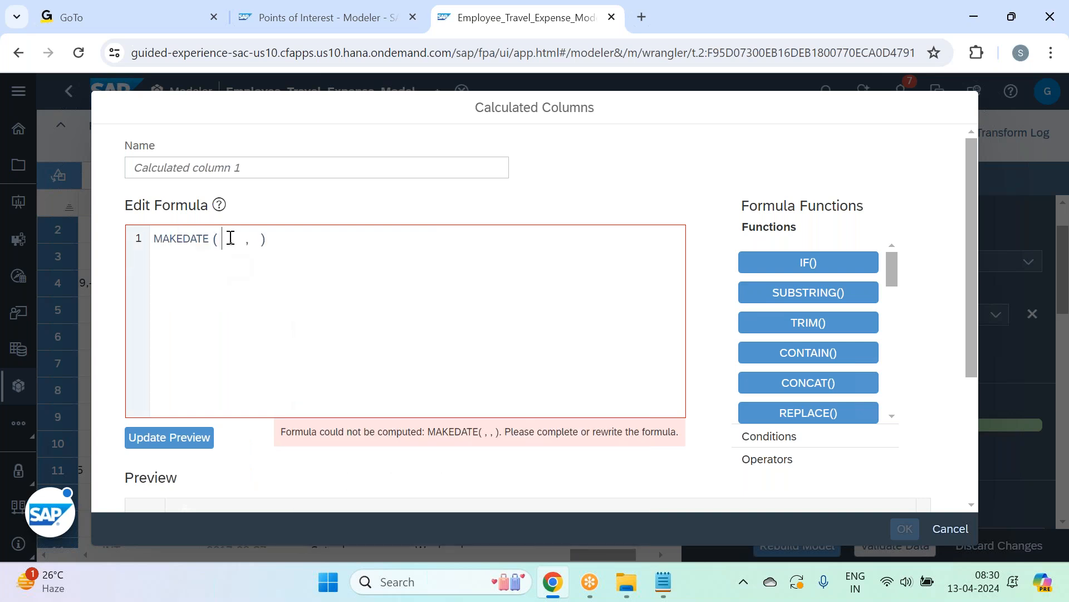
pyautogui.write('201 ')
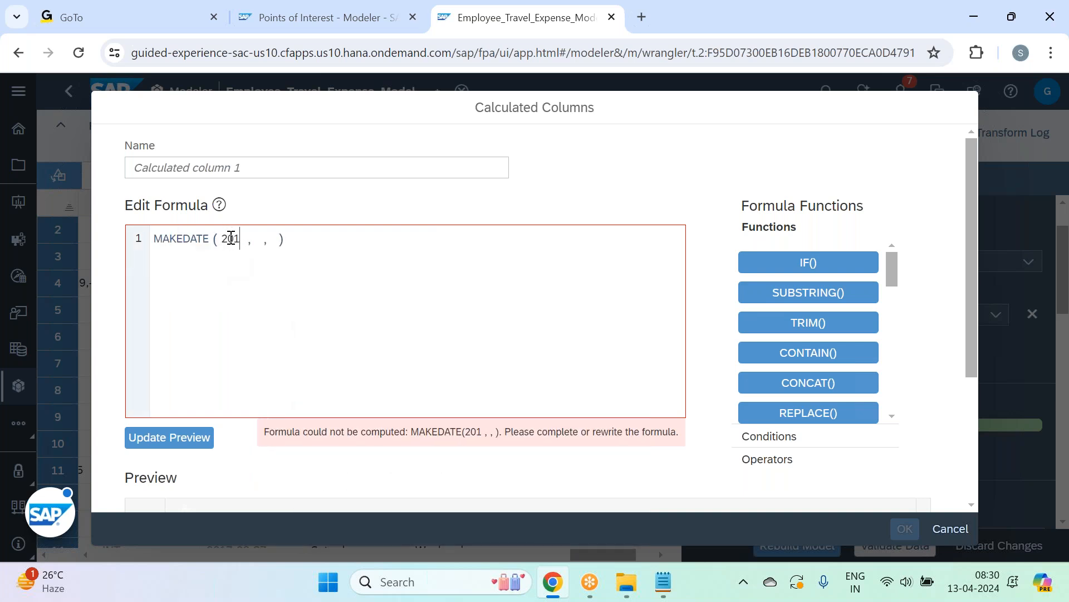
pyautogui.write('7')
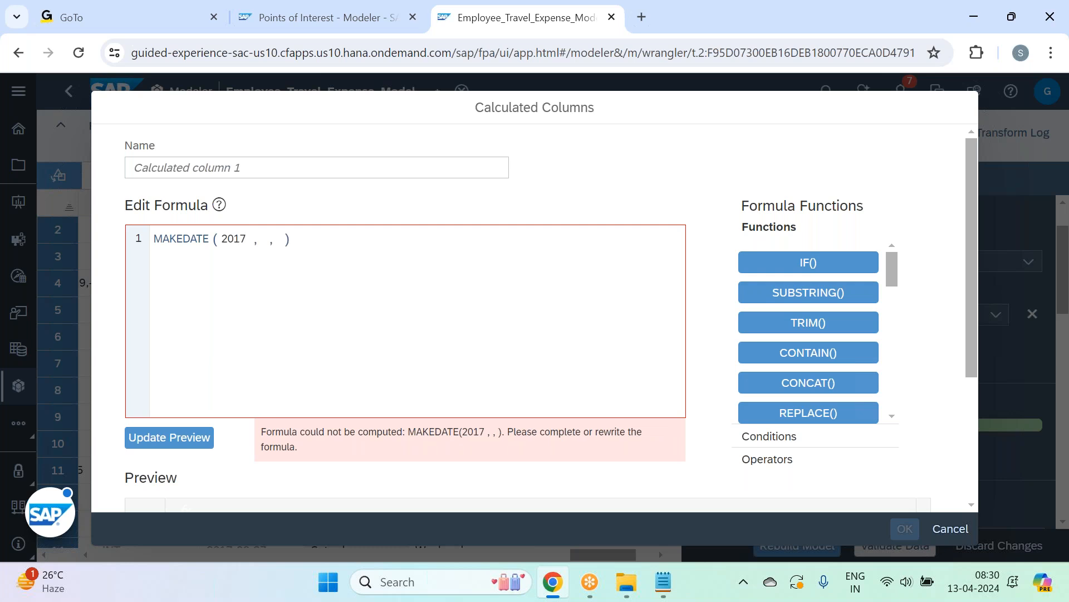
pyautogui.press('BackSpace')
pyautogui.click(257, 244)
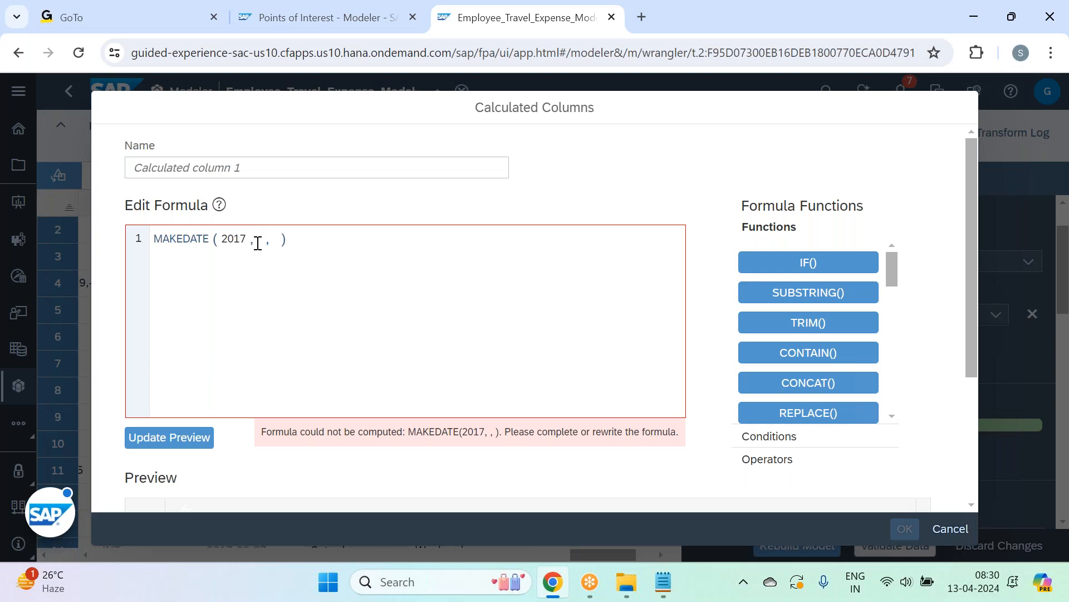
pyautogui.click(258, 243)
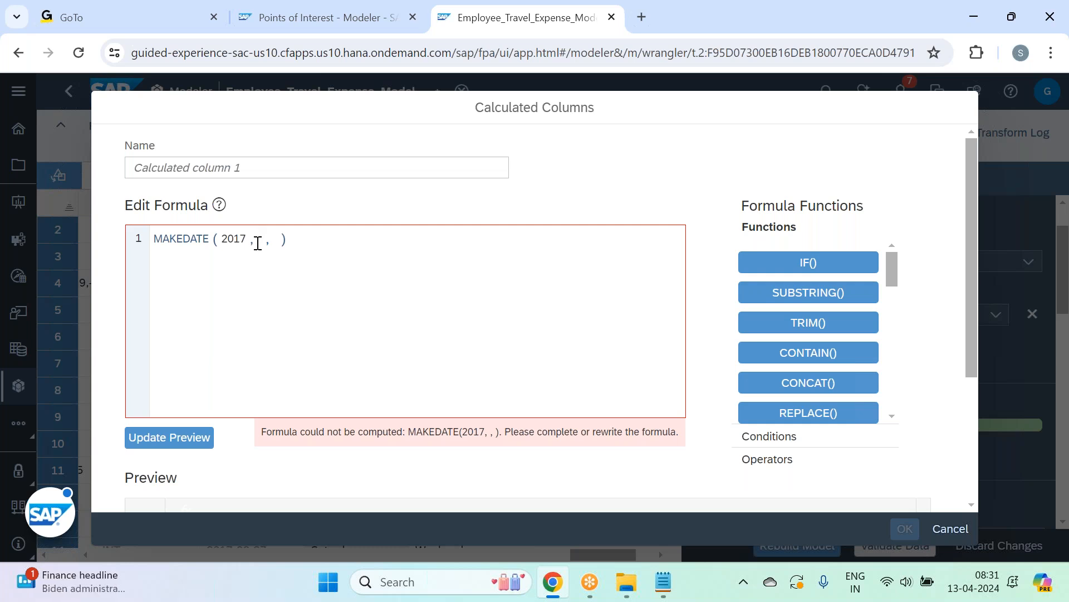
# Step: Complete the MAKEDATE formula with 01 as the month and 01 as the day
pyautogui.write('03')
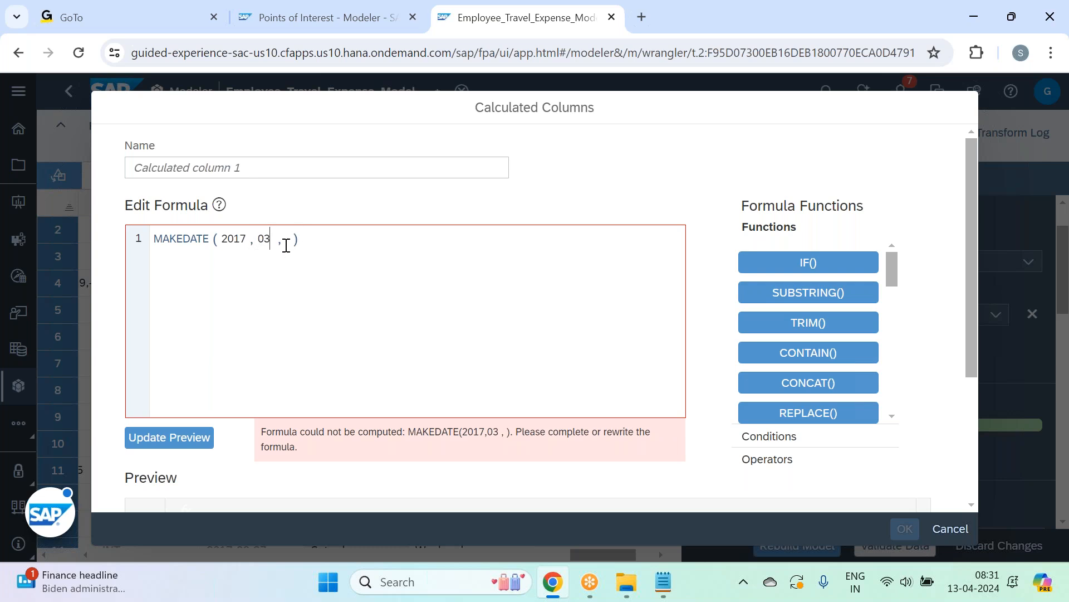
pyautogui.click(281, 243)
pyautogui.press('BackSpace')
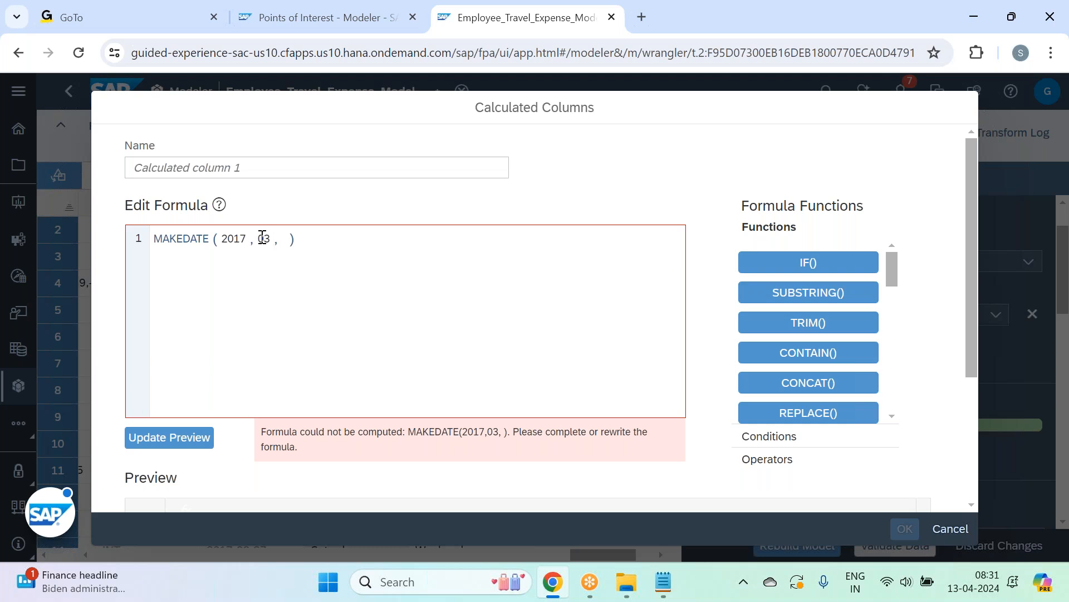
pyautogui.click(267, 240)
pyautogui.click(271, 238)
pyautogui.press('BackSpace')
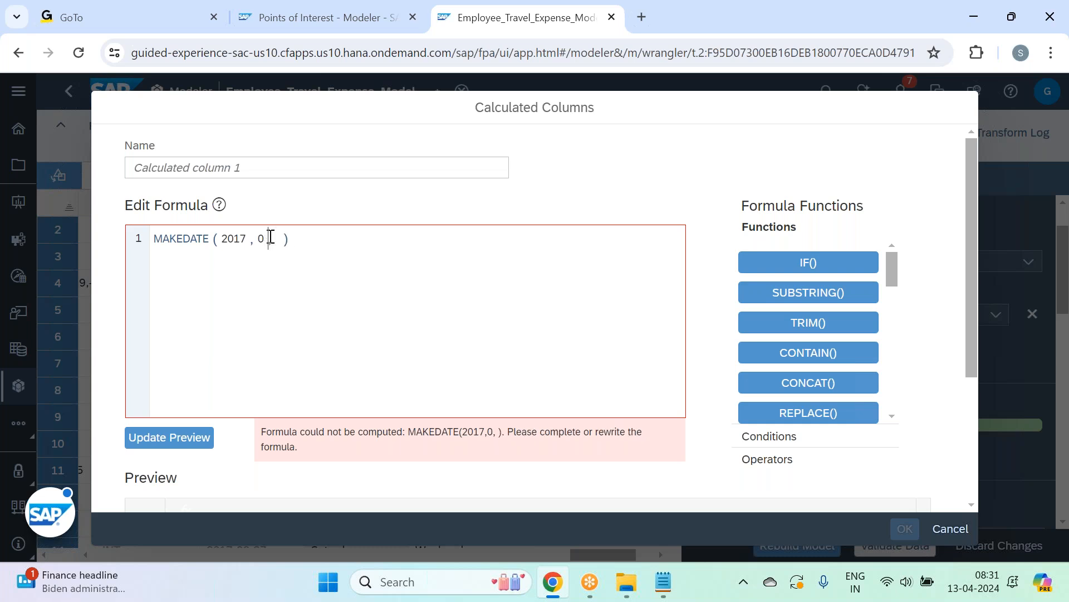
pyautogui.write('1')
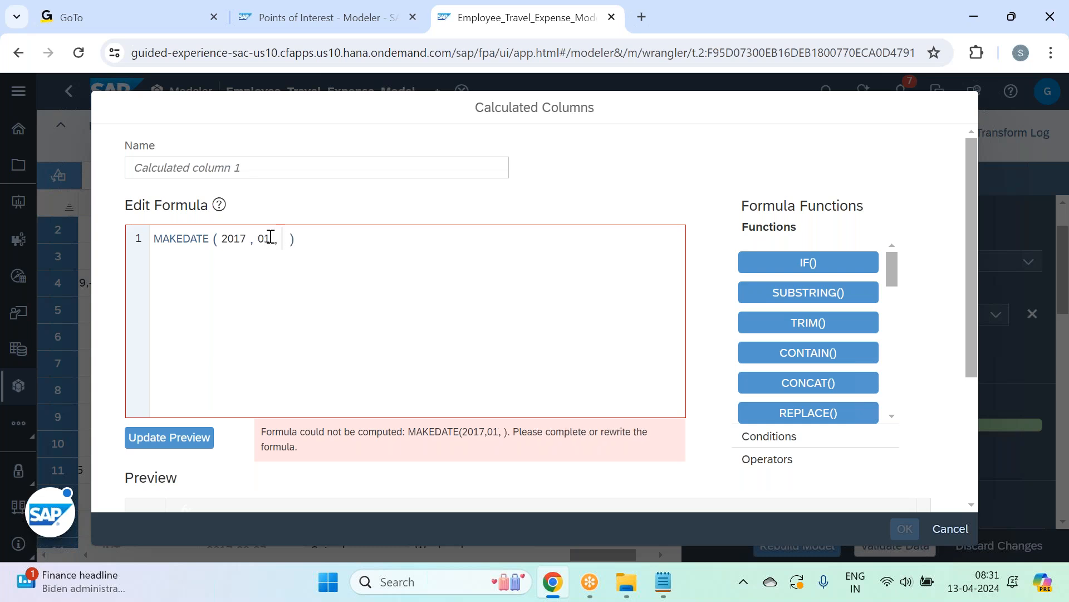
pyautogui.press('Right')
pyautogui.write('01')
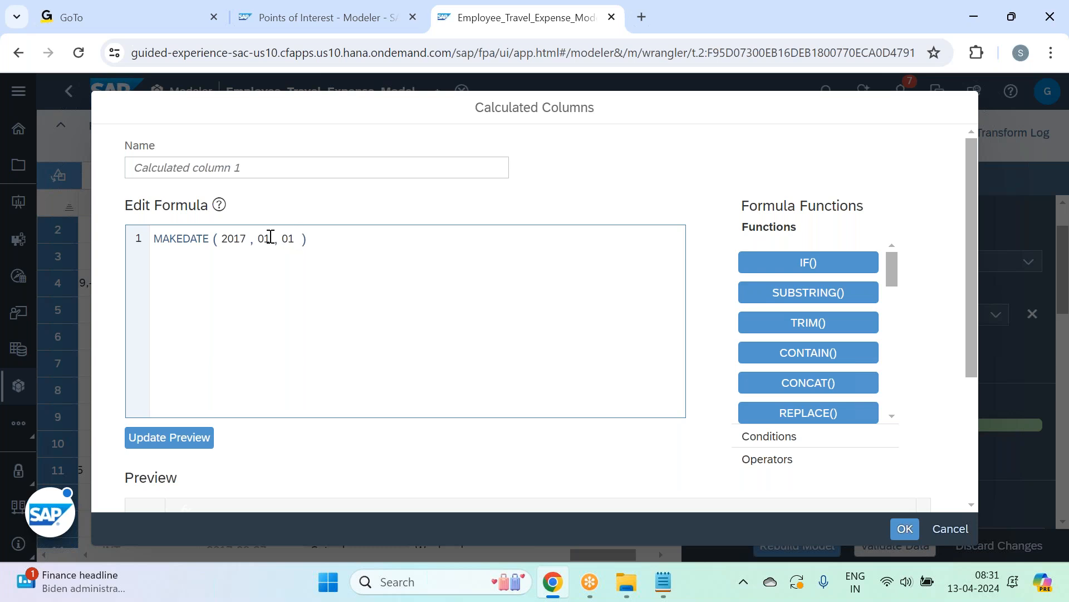
# Step: Refresh the preview for the MAKEDATE formula and examine the generated dates
pyautogui.click(270, 239)
pyautogui.click(170, 437)
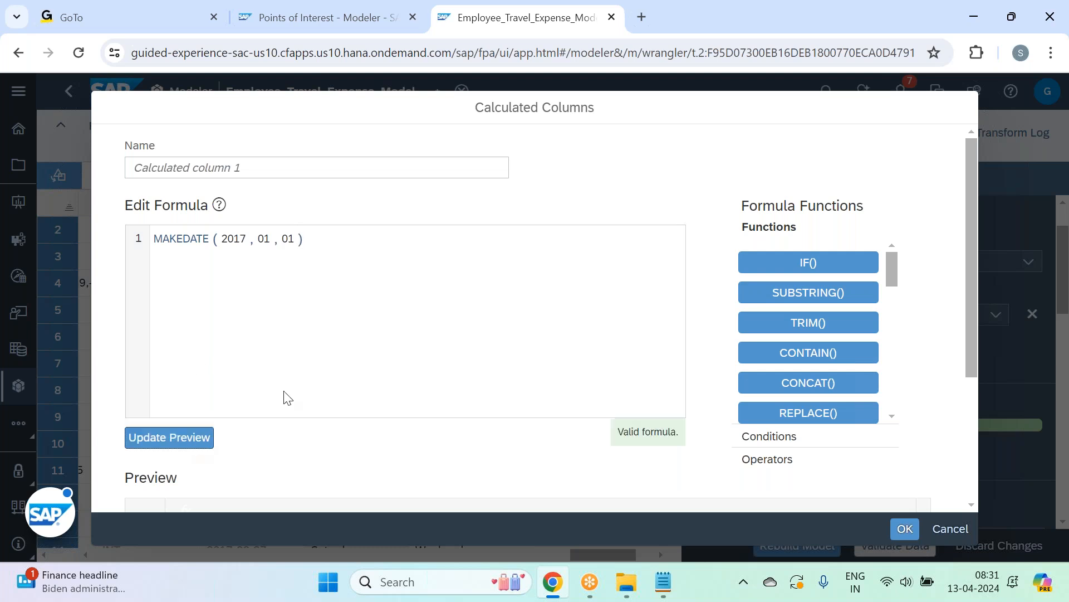
pyautogui.scroll(-3, 334, 377)
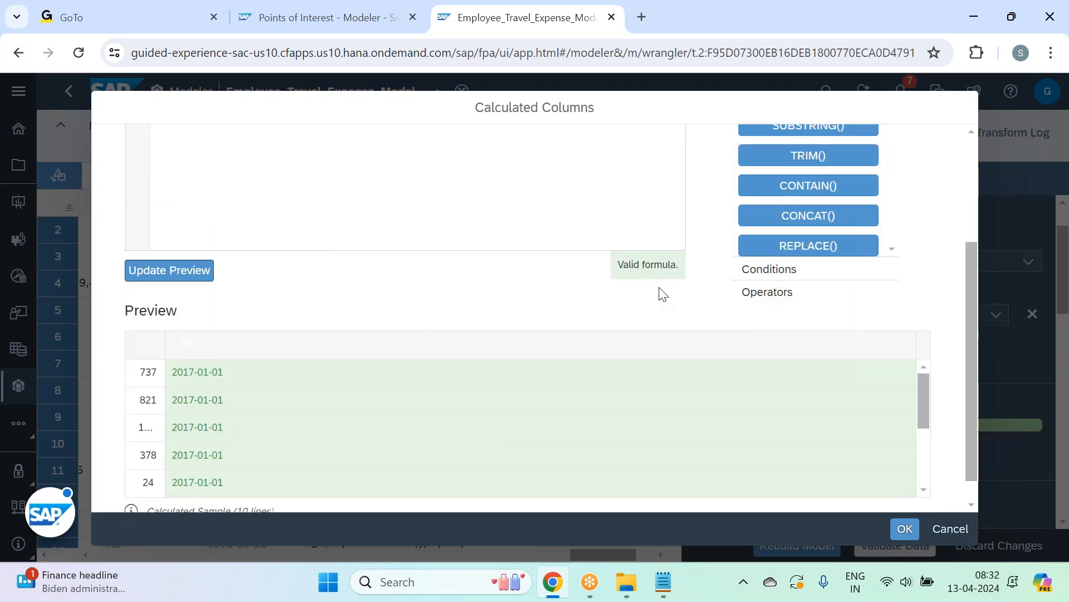
pyautogui.scroll(3, 301, 351)
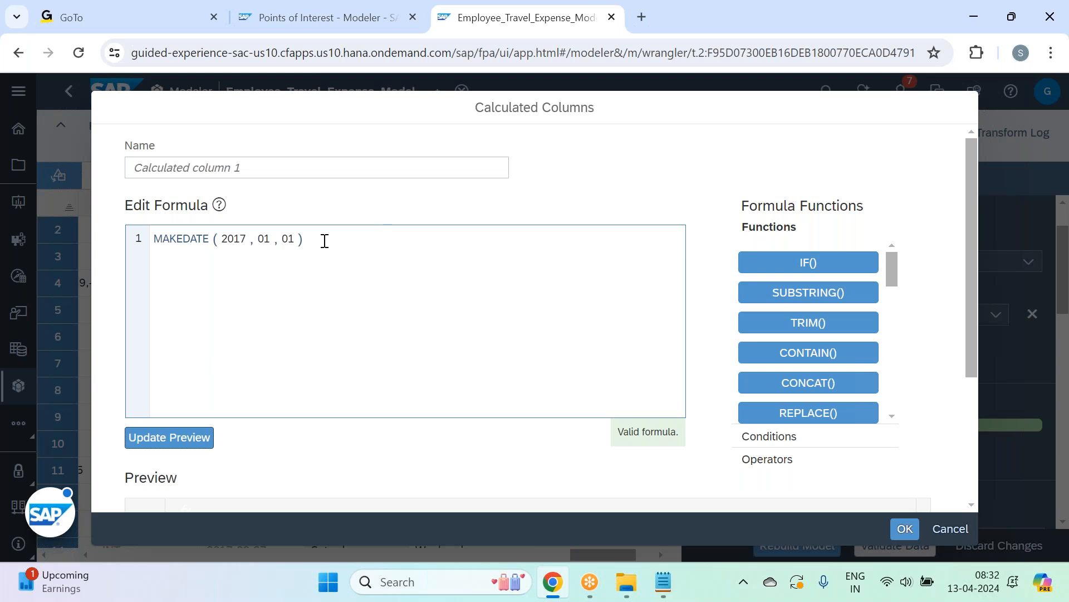
# Step: Replace the formula with DATEDIFF, using Travel_Date as its first argument
pyautogui.click(135, 232)
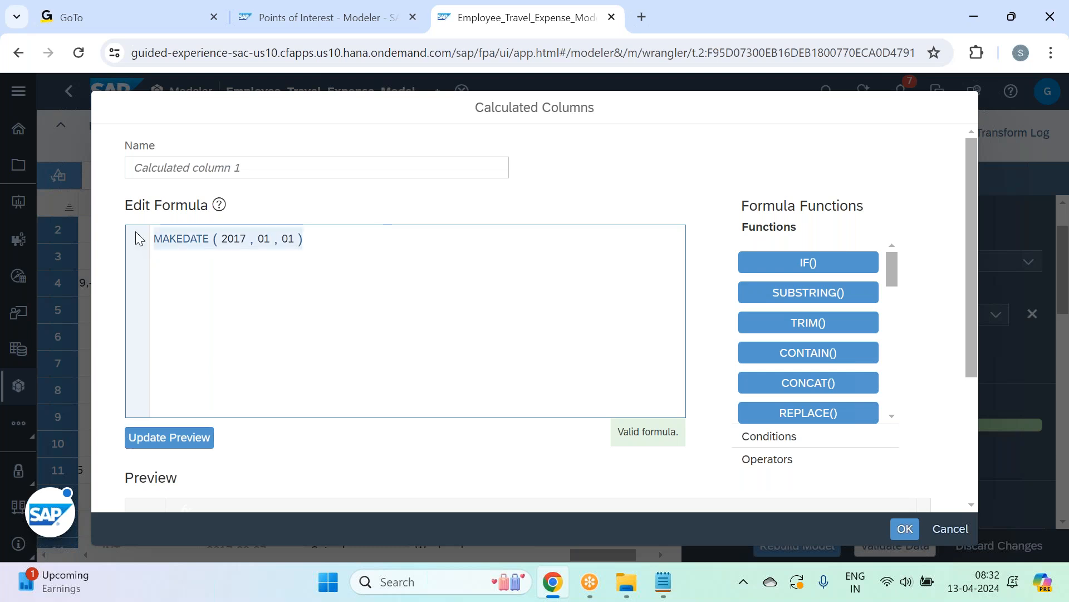
pyautogui.press('BackSpace')
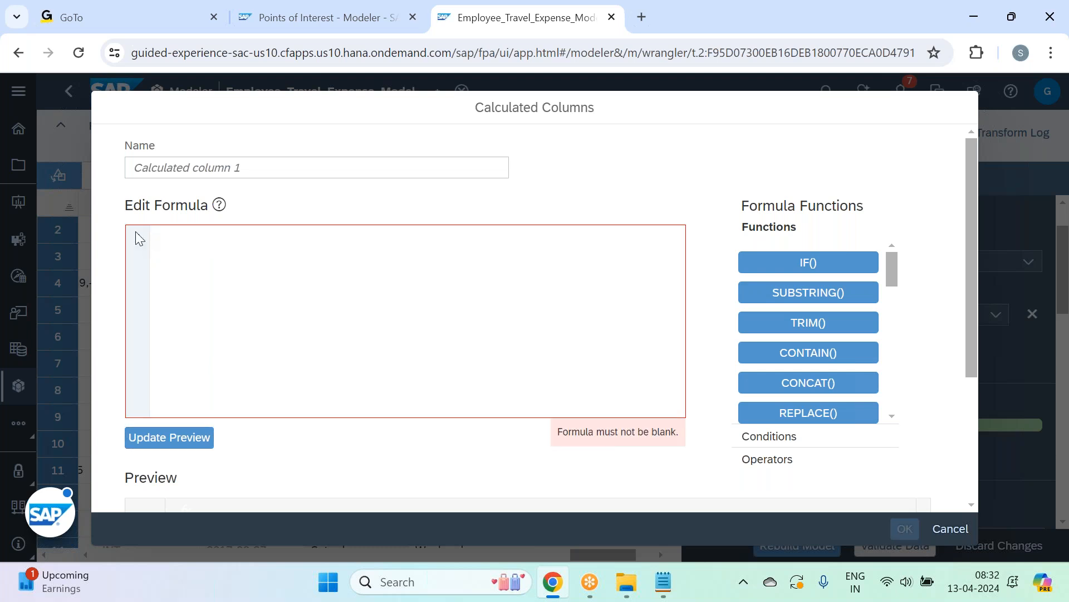
pyautogui.write('date')
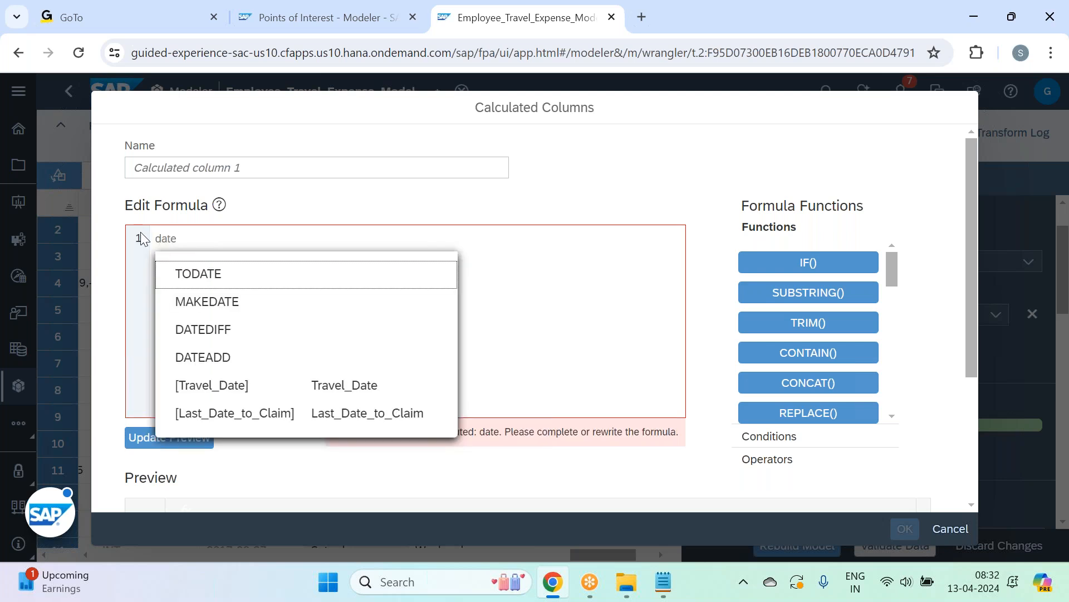
pyautogui.click(198, 330)
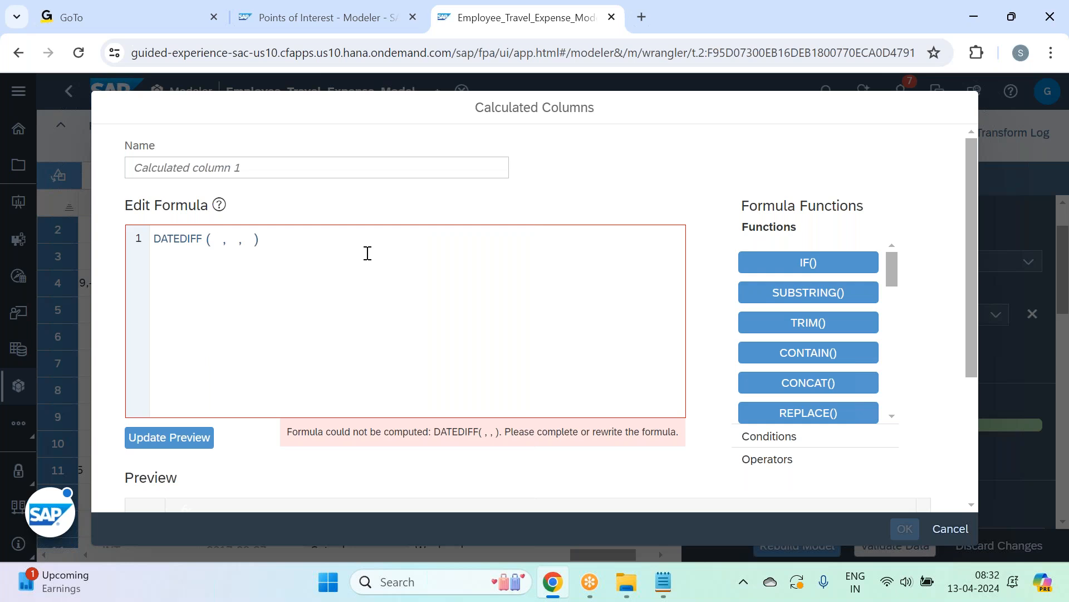
pyautogui.hotkey('ctrl', 'space')
pyautogui.write('tra')
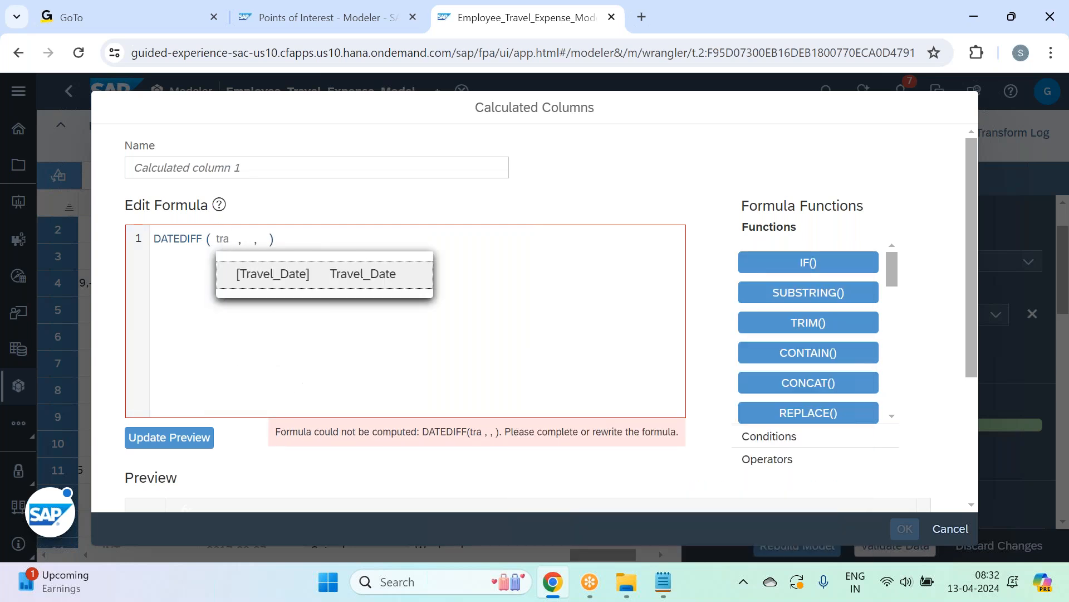
pyautogui.click(355, 274)
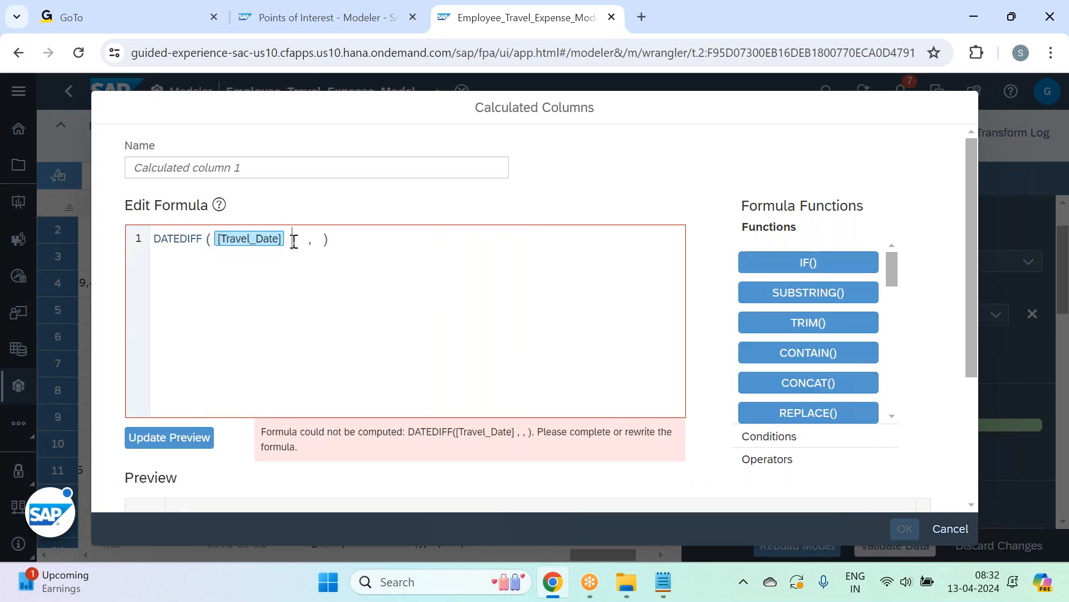
pyautogui.press('BackSpace')
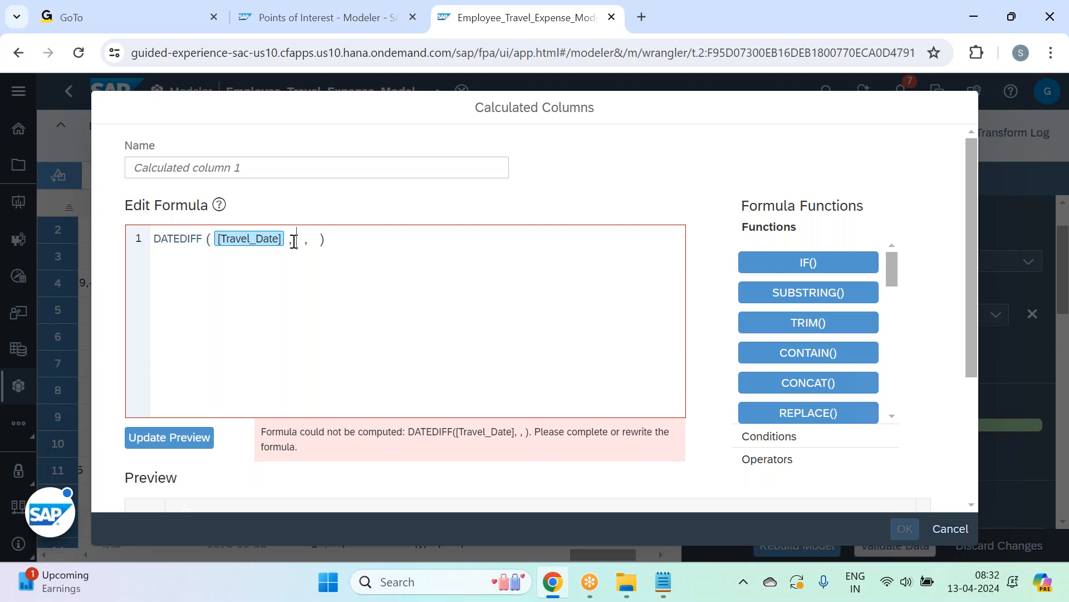
# Step: Complete DATEDIFF with MAKEDATE(2017,01,01) as the second argument and "month" as the granularity
pyautogui.write('MAKEDATE(2017,01,01)')
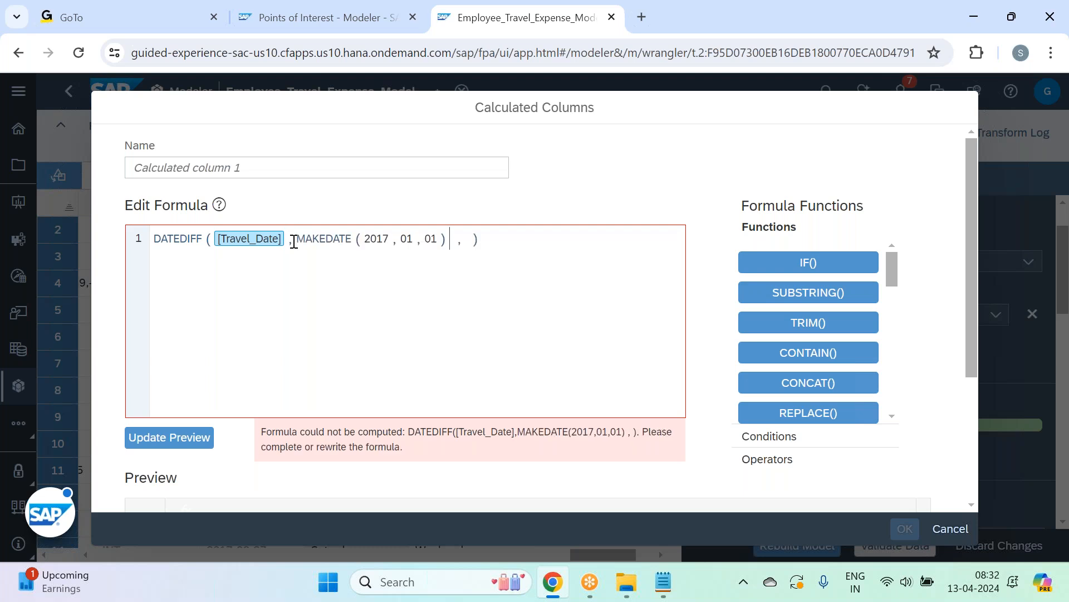
pyautogui.press('BackSpace')
pyautogui.press('BackSpace')
pyautogui.write(')')
pyautogui.click(460, 242)
pyautogui.write('"month')
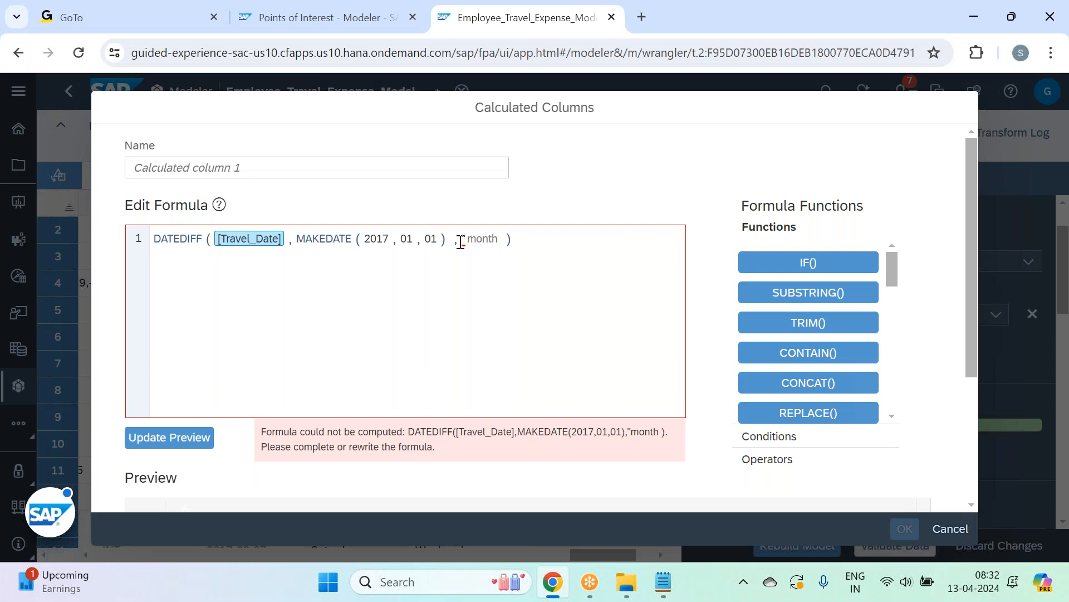
pyautogui.write('"')
# Step: Refresh the preview and examine the month differences calculated for the travel dates
pyautogui.click(170, 436)
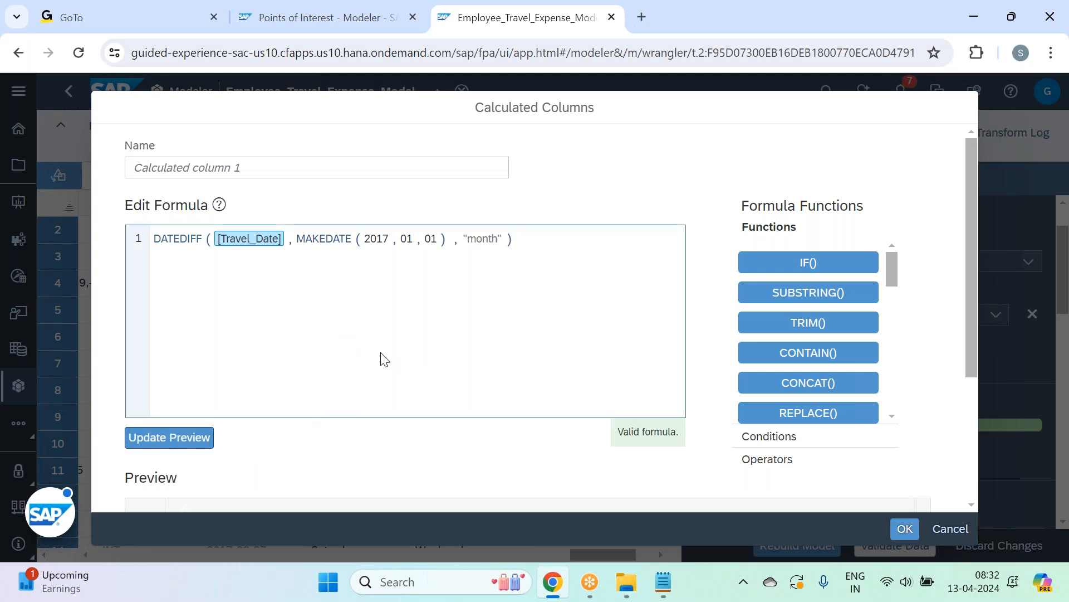
pyautogui.scroll(-4, 384, 359)
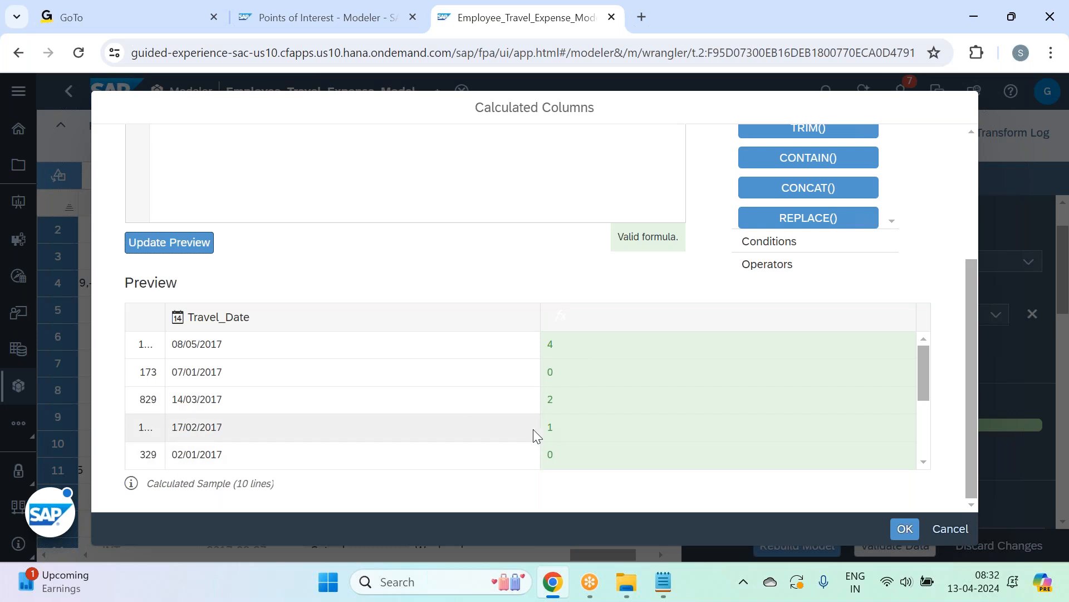
pyautogui.scroll(-2, 612, 421)
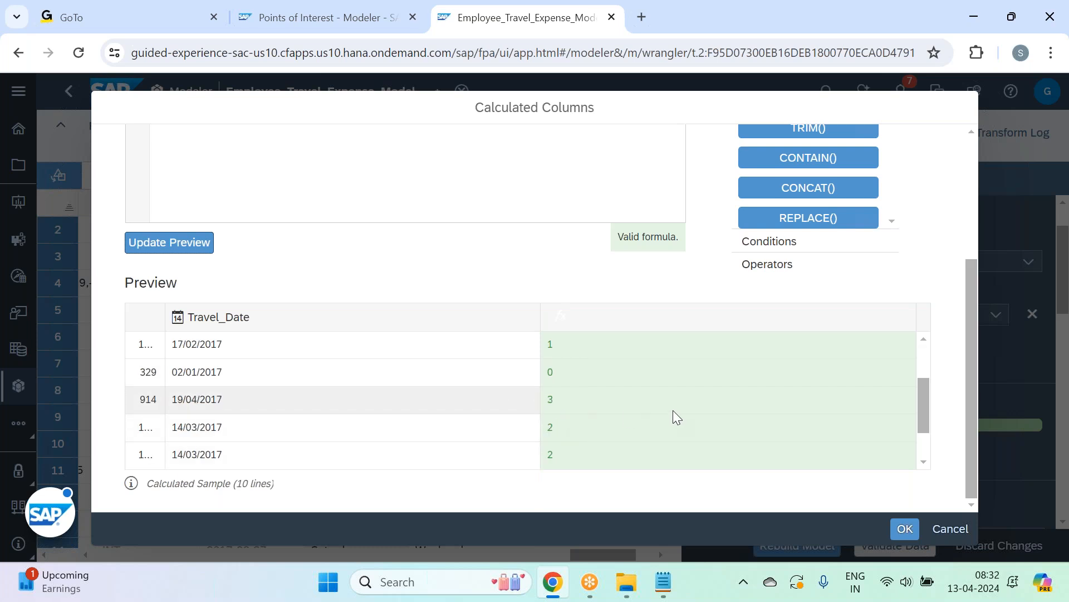
pyautogui.scroll(-1, 676, 418)
pyautogui.scroll(6, 673, 417)
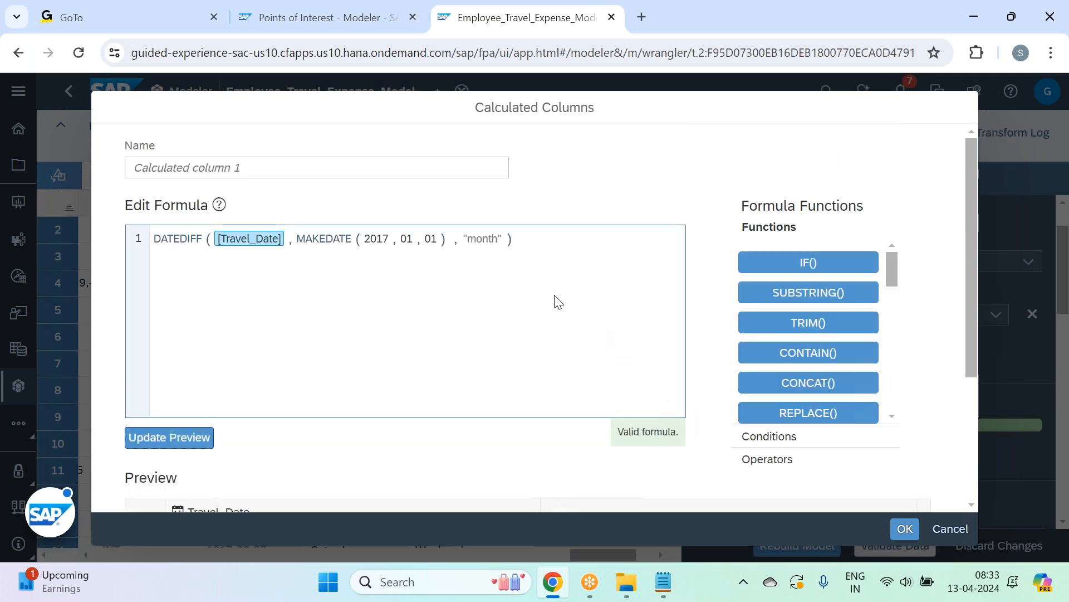
# Step: Change the DATEDIFF granularity to "day"
pyautogui.click(497, 237)
pyautogui.press('BackSpace')
pyautogui.press('BackSpace')
pyautogui.press('BackSpace')
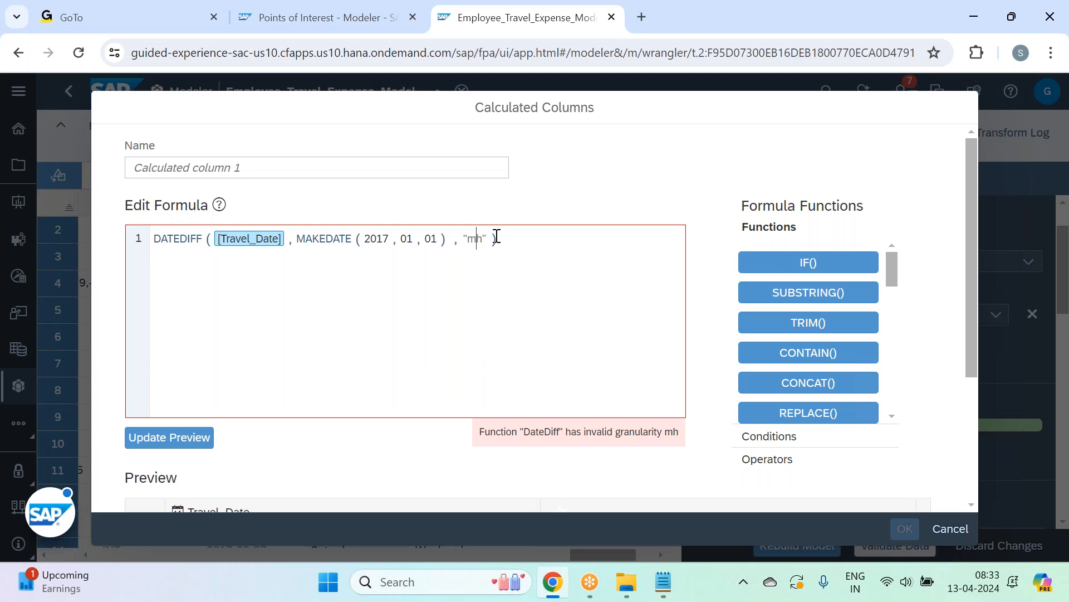
pyautogui.press('BackSpace')
pyautogui.press('BackSpace')
pyautogui.write('day')
# Step: Refresh the preview and compare the day differences with the travel dates
pyautogui.click(174, 441)
pyautogui.scroll(-3, 370, 358)
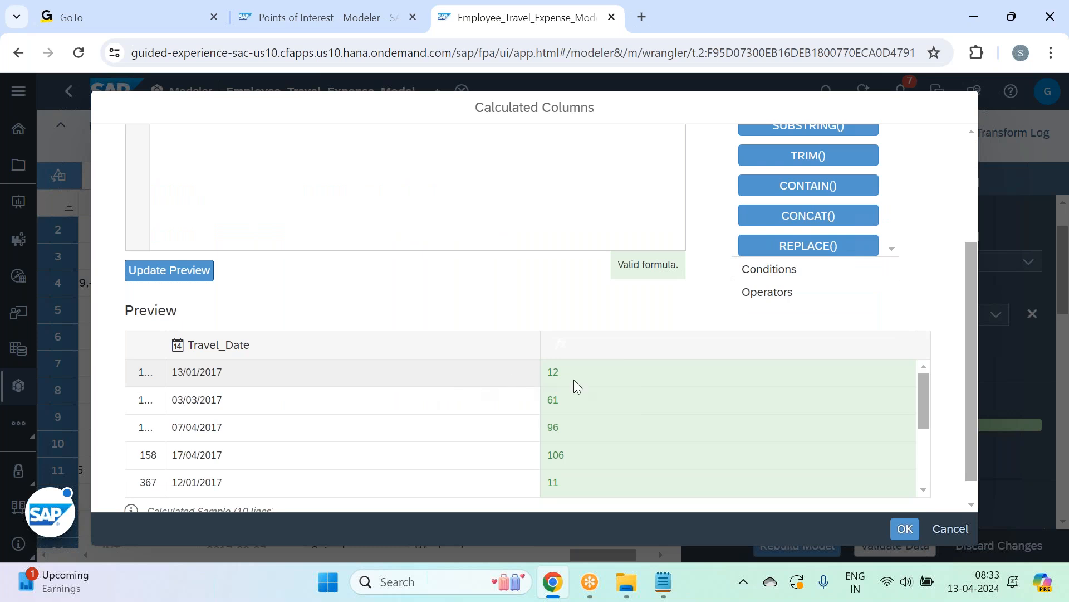
pyautogui.scroll(-3, 571, 430)
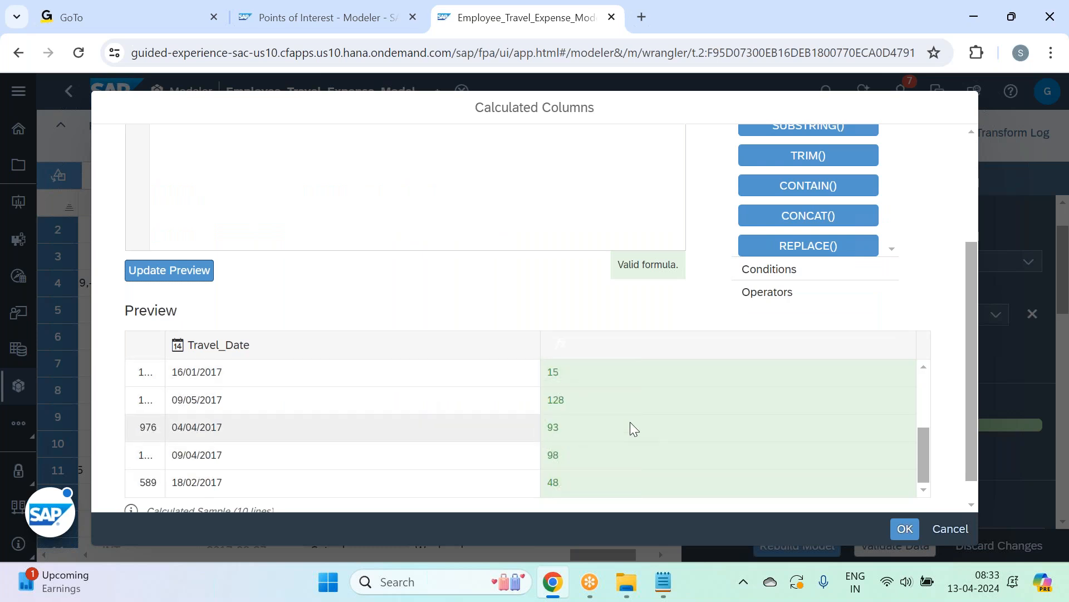
pyautogui.scroll(6, 571, 390)
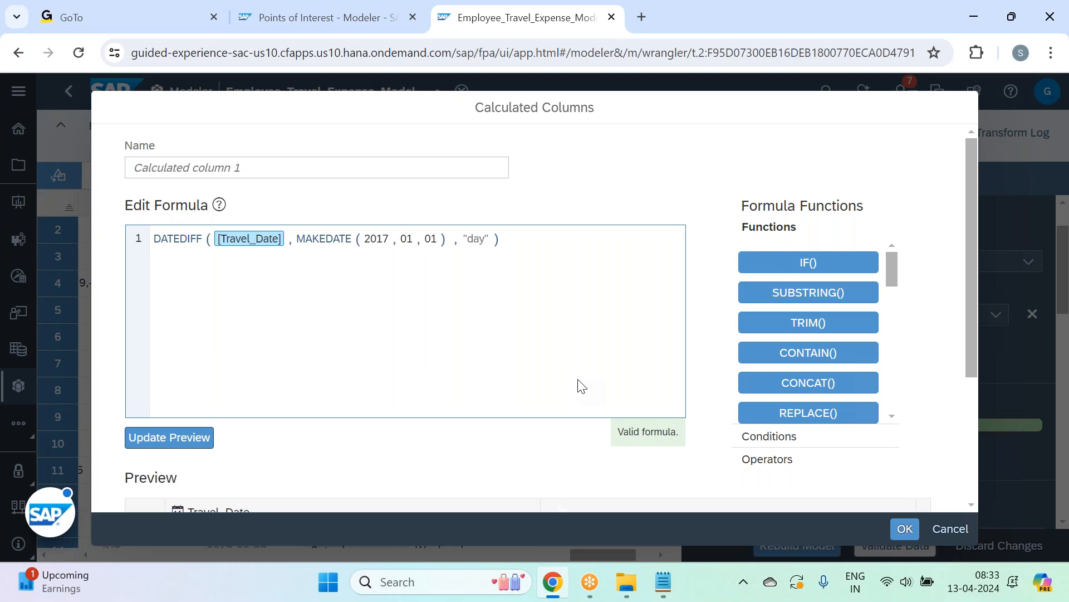
# Step: Replace the formula with an IF function and place DATEDIFF([Travel_Date],MAKEDATE(2017,01,01),"day") in its condition
pyautogui.moveTo(507, 238); pyautogui.dragTo(154, 238)
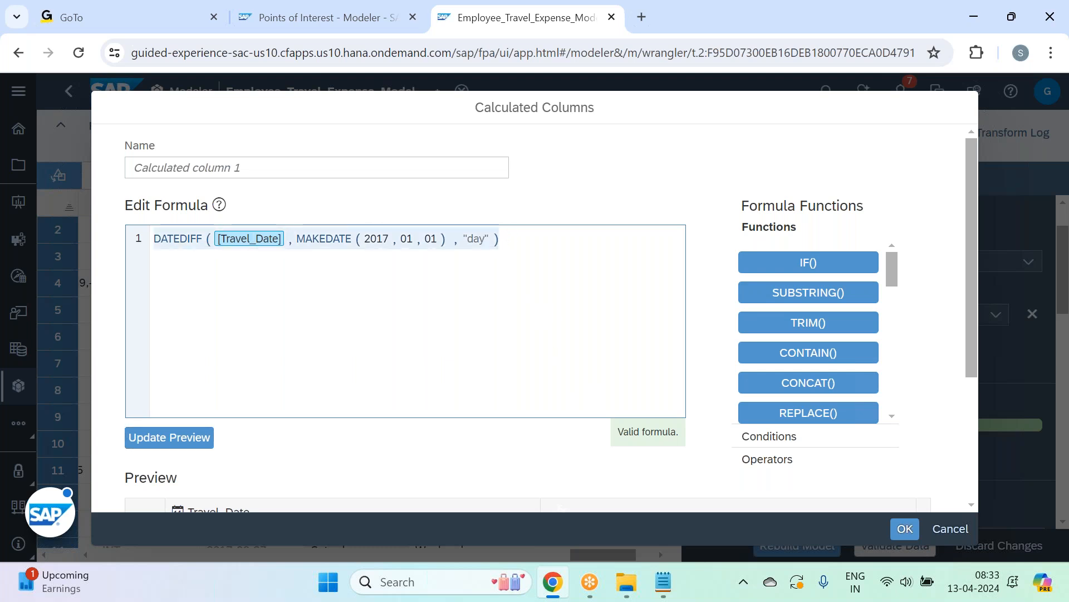
pyautogui.press('BackSpace')
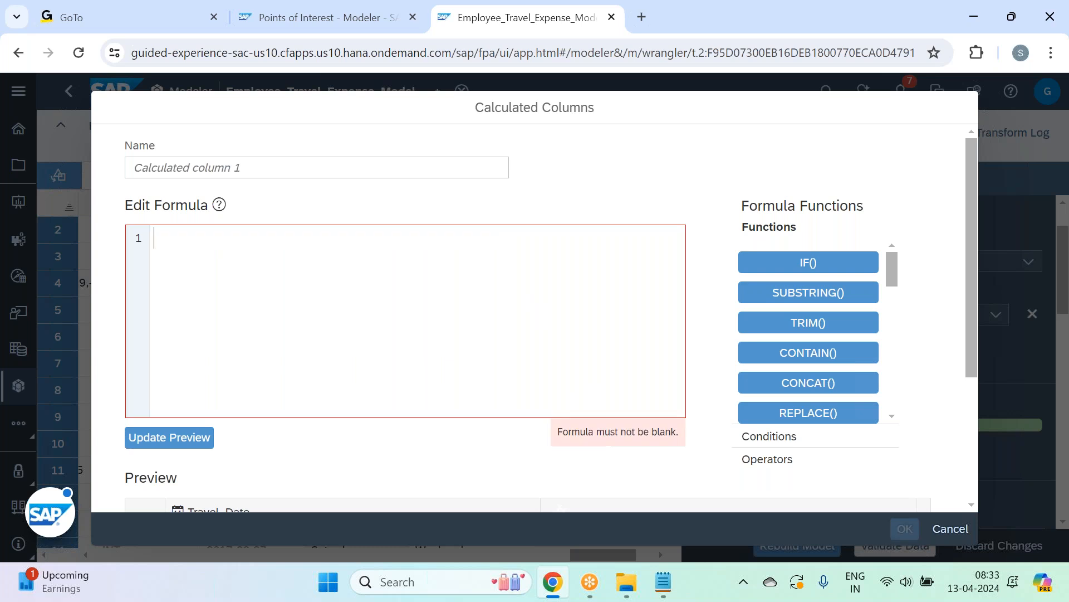
pyautogui.click(808, 262)
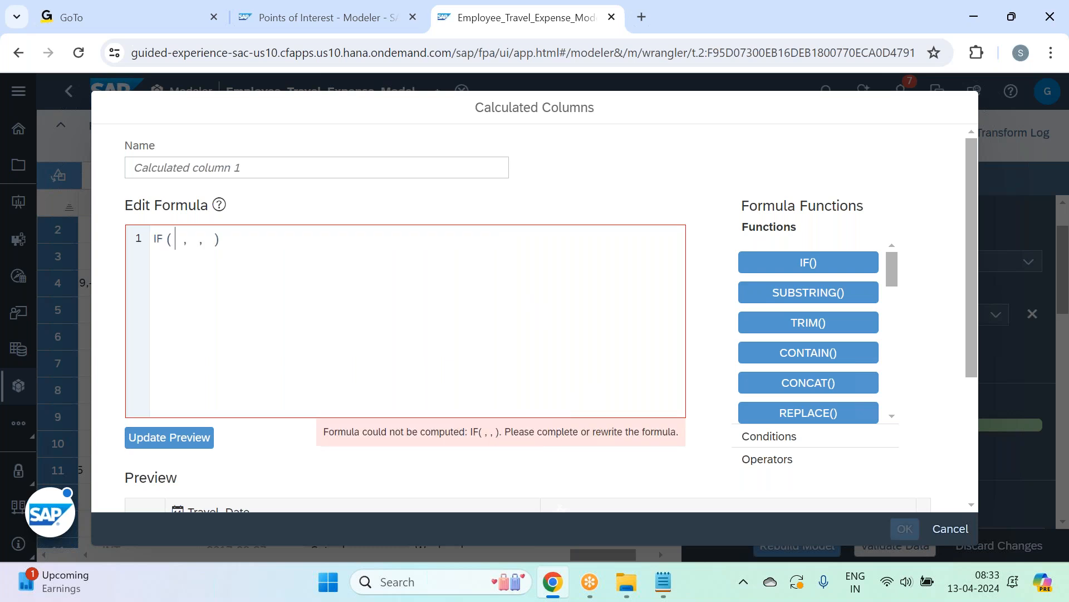
pyautogui.write('DATEDIFF([Travel_Date],MAKEDATE(2017,01,01),"day")')
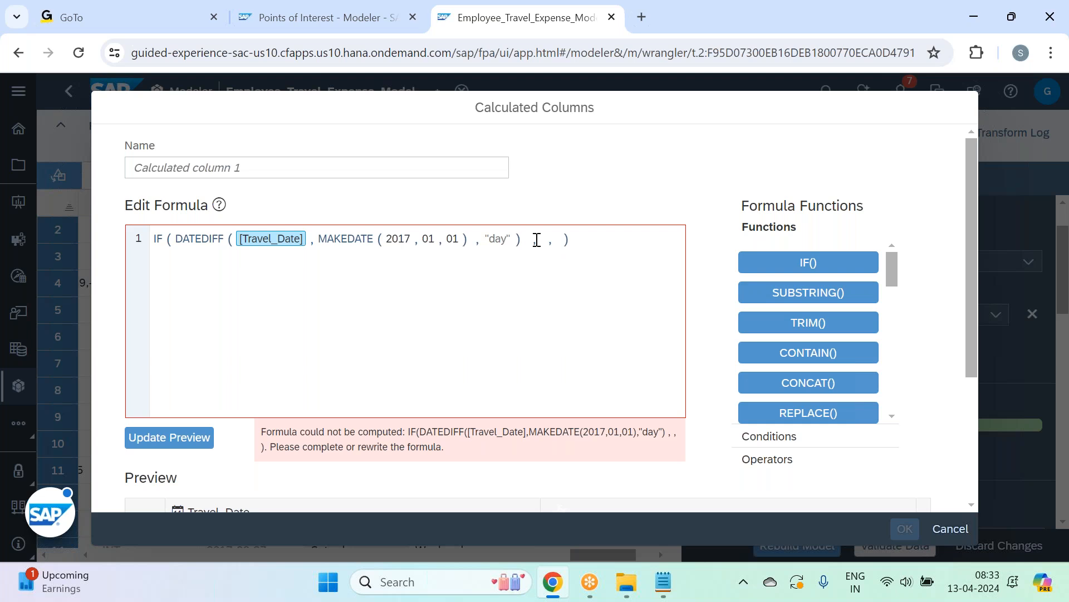
# Step: Complete the IF condition by comparing the DATEDIFF result with <= 30
pyautogui.write('<= ')
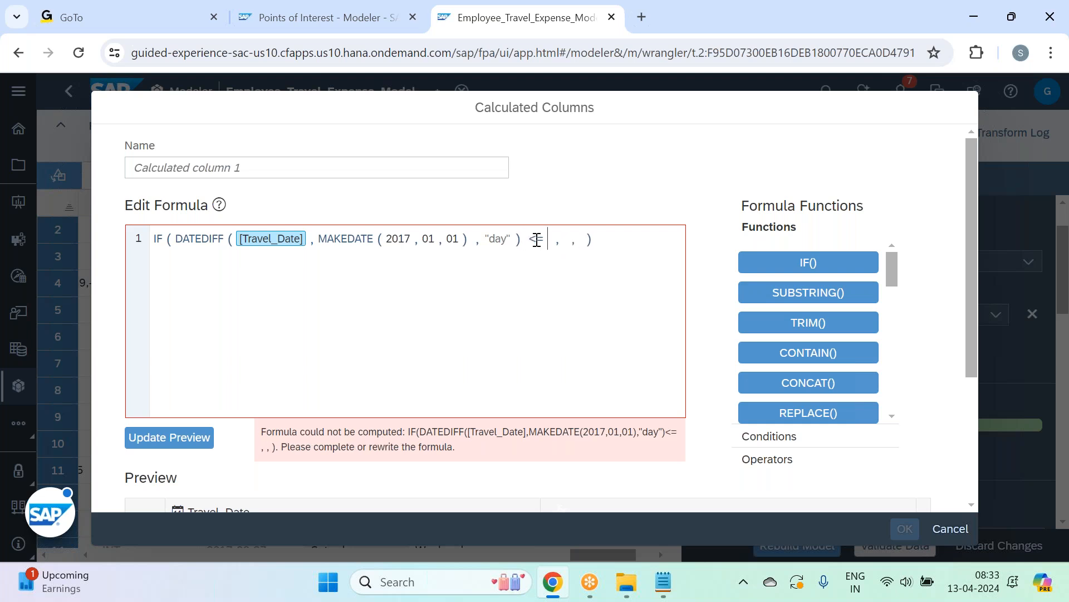
pyautogui.write('30')
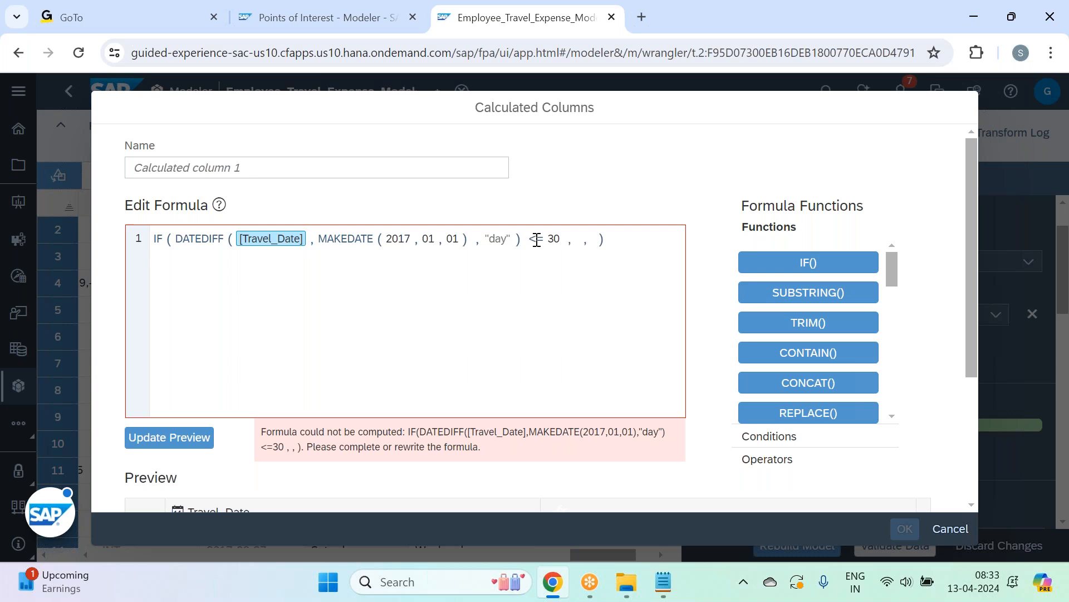
pyautogui.press('Delete')
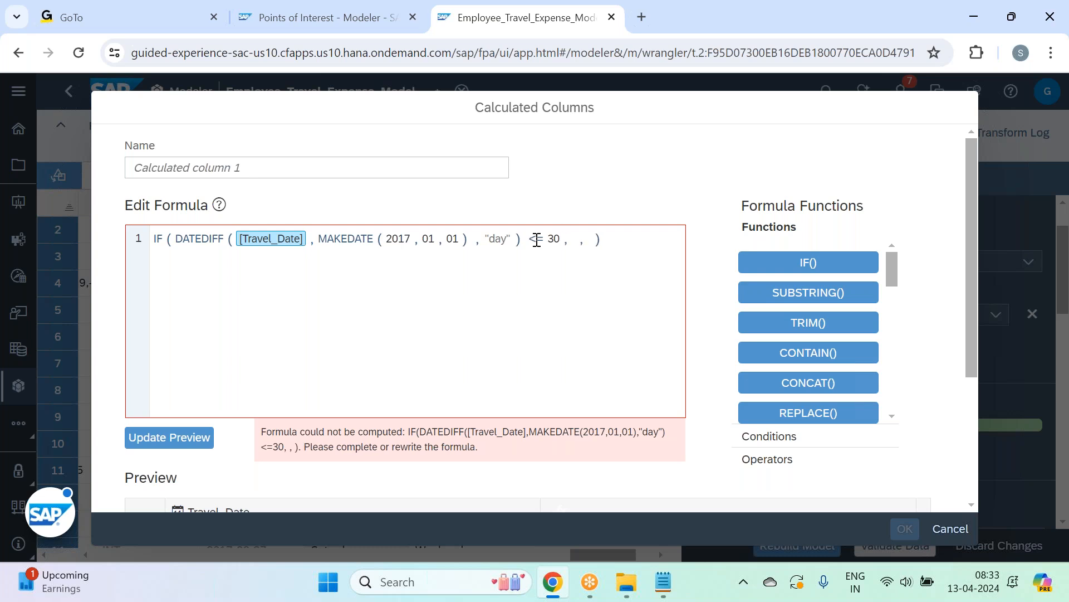
pyautogui.write("'0-")
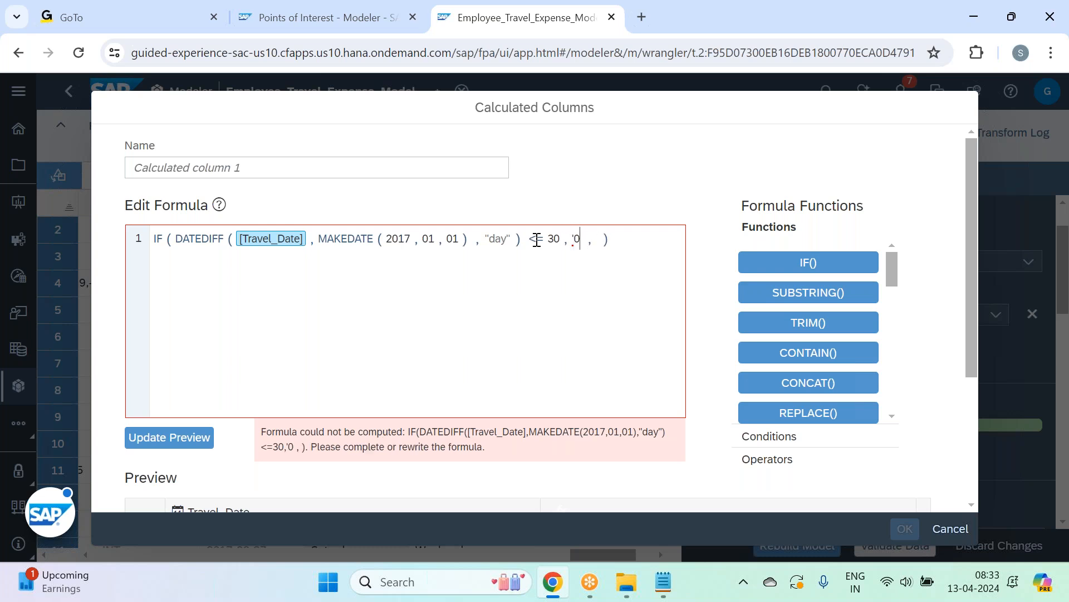
pyautogui.write('30day')
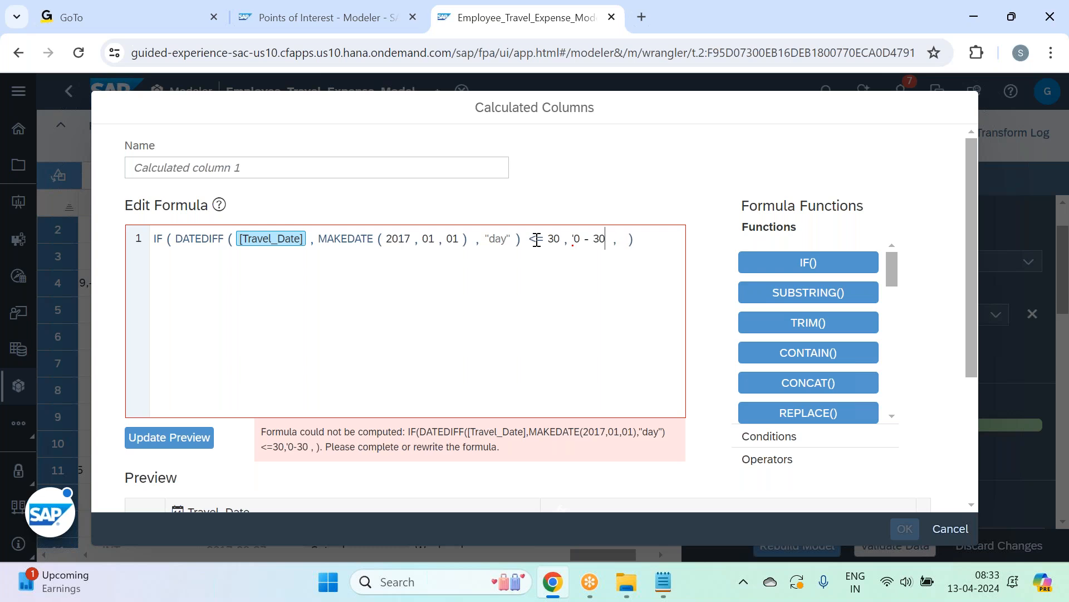
pyautogui.write('s')
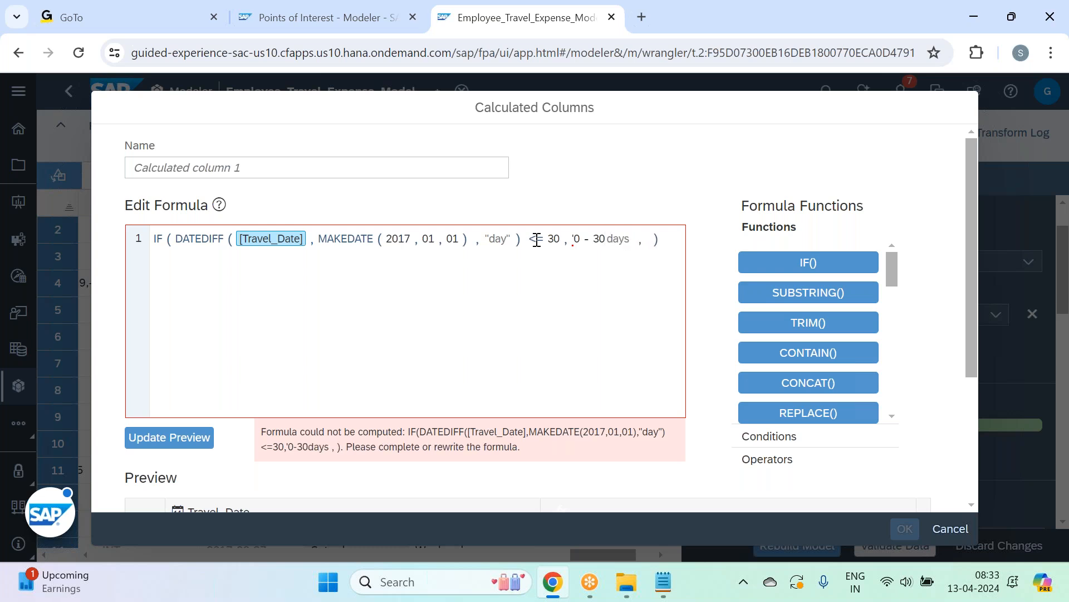
pyautogui.write("'")
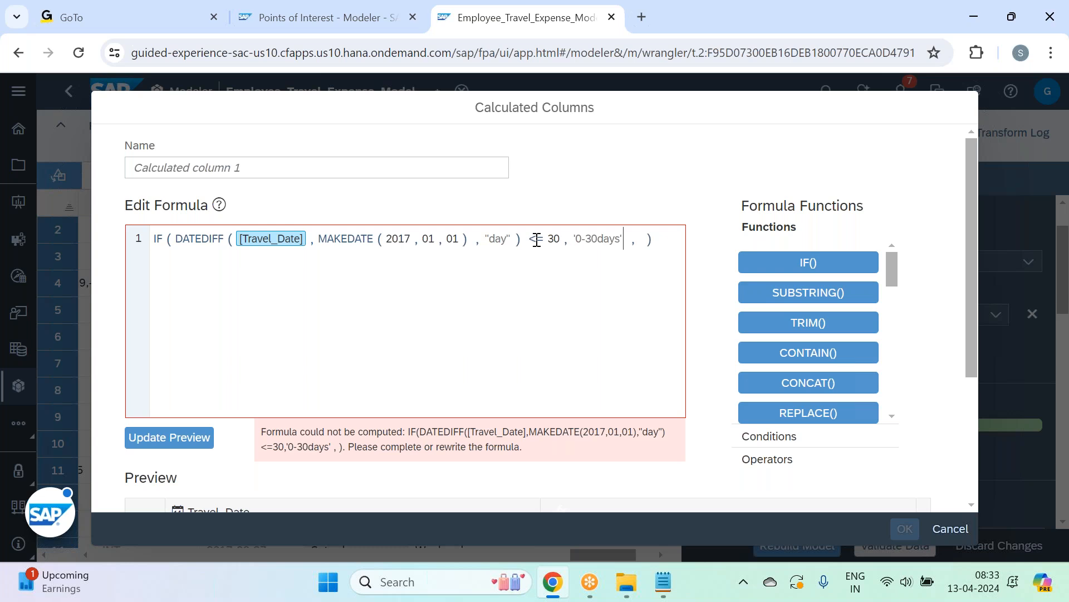
pyautogui.press('BackSpace')
pyautogui.press('BackSpace')
pyautogui.press('BackSpace')
pyautogui.press('BackSpace')
pyautogui.press('BackSpace')
pyautogui.press('BackSpace')
pyautogui.press('BackSpace')
pyautogui.press('BackSpace')
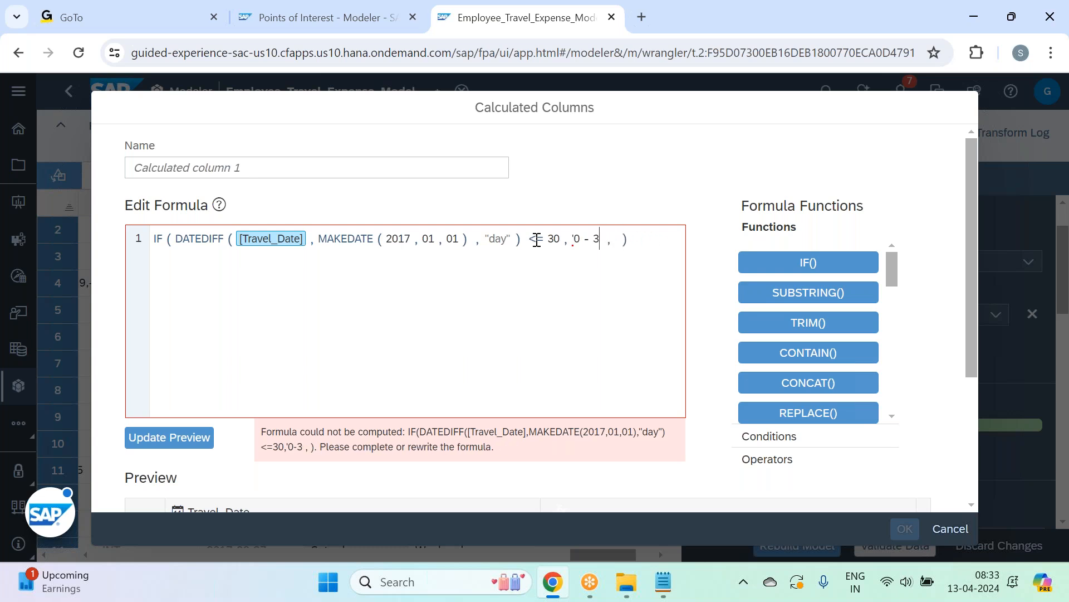
pyautogui.press('BackSpace')
# Step: Enter 'Days 0-30' as the value the IF formula returns when its condition is true
pyautogui.write('Days -')
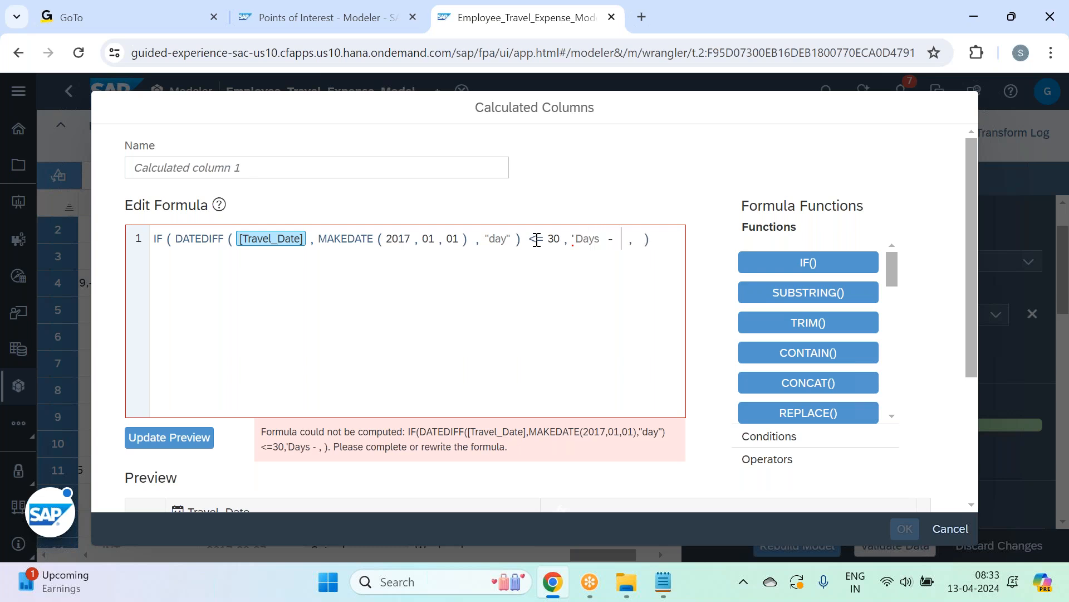
pyautogui.press('BackSpace')
pyautogui.press('BackSpace')
pyautogui.press('BackSpace')
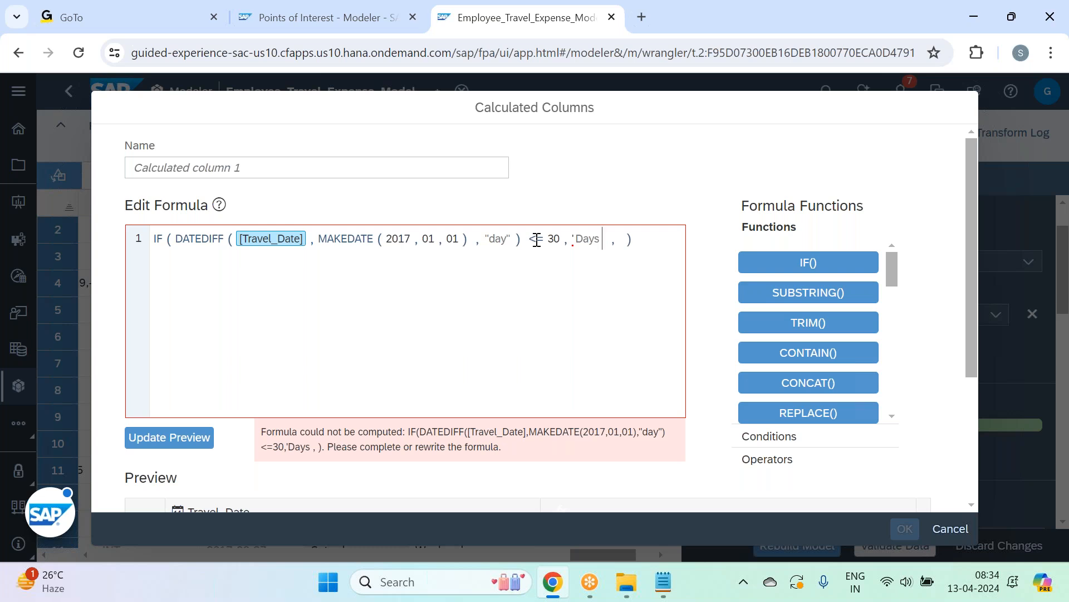
pyautogui.write('0')
pyautogui.press('BackSpace')
pyautogui.press('BackSpace')
pyautogui.write('-')
pyautogui.press('BackSpace')
pyautogui.press('BackSpace')
pyautogui.write('0 ')
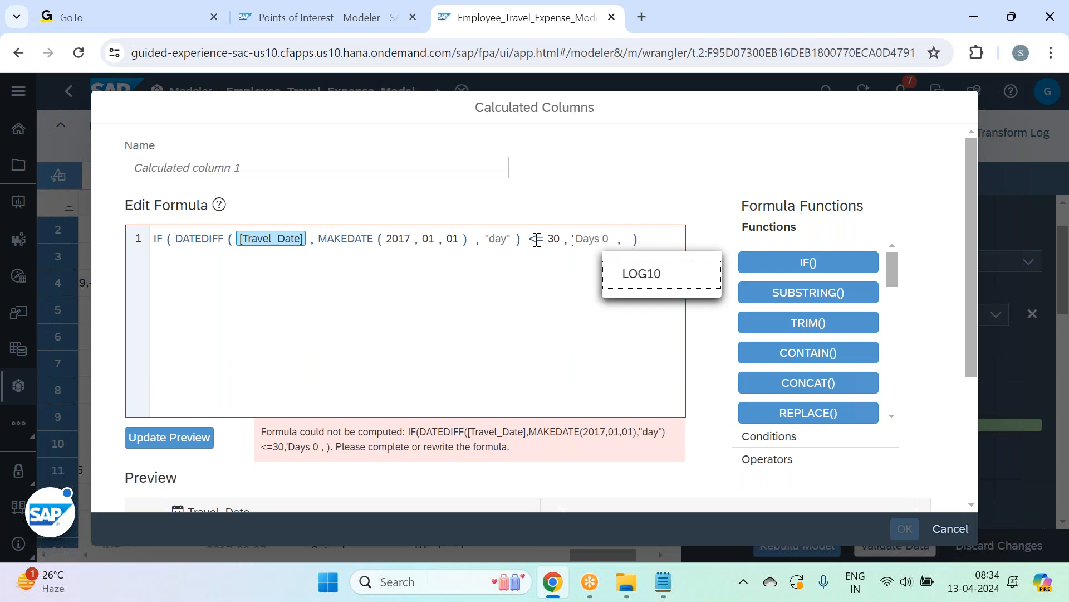
pyautogui.write('-30')
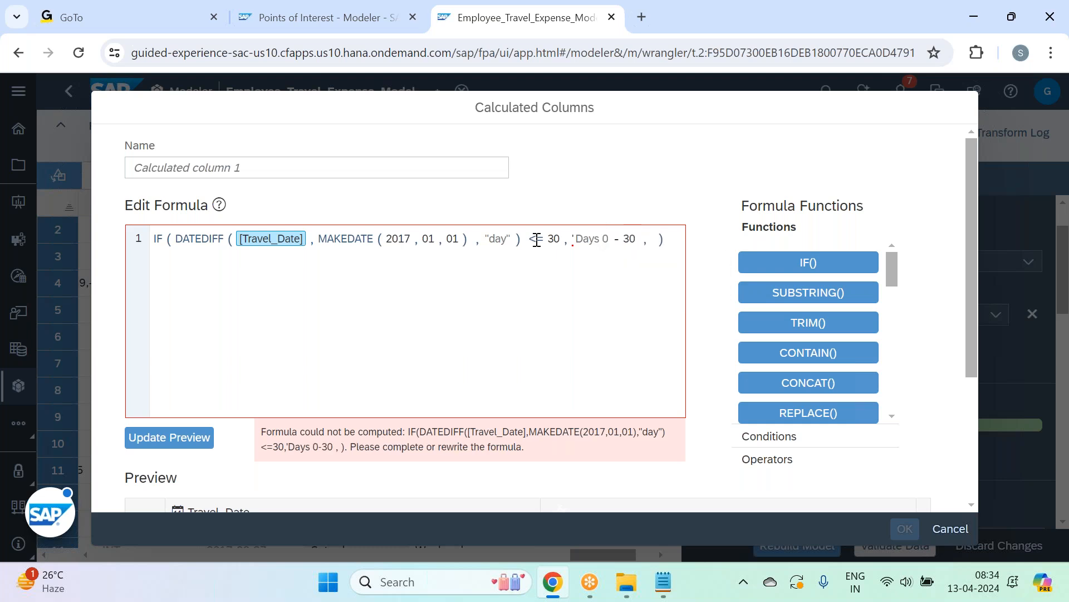
pyautogui.write("'")
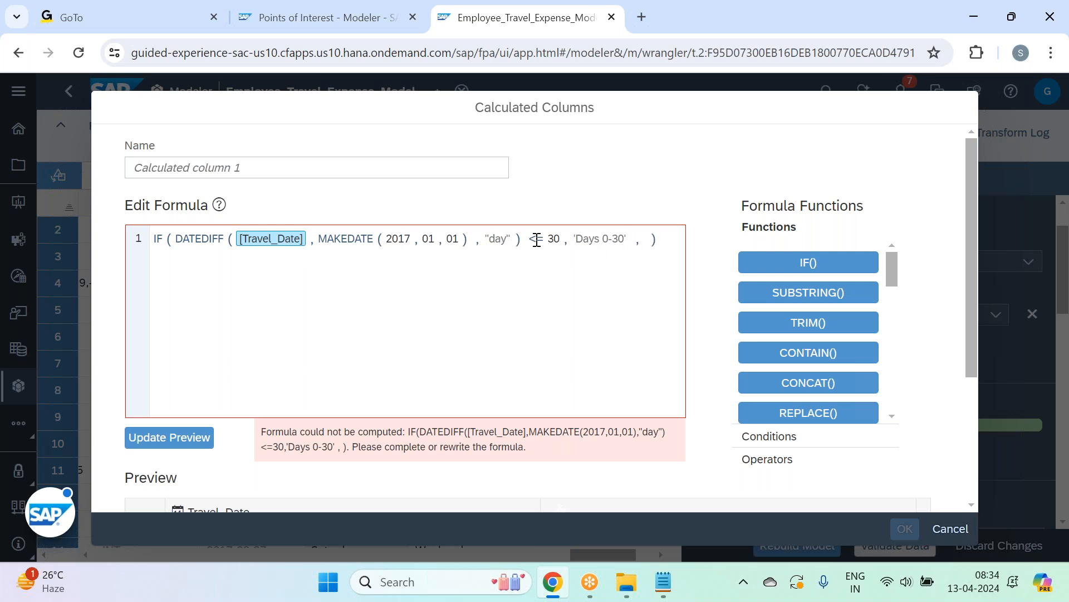
# Step: Insert a nested IF function as the outer formula's value if false, placed on its own second line
pyautogui.click(650, 240)
pyautogui.click(648, 239)
pyautogui.click(637, 241)
pyautogui.press('BackSpace')
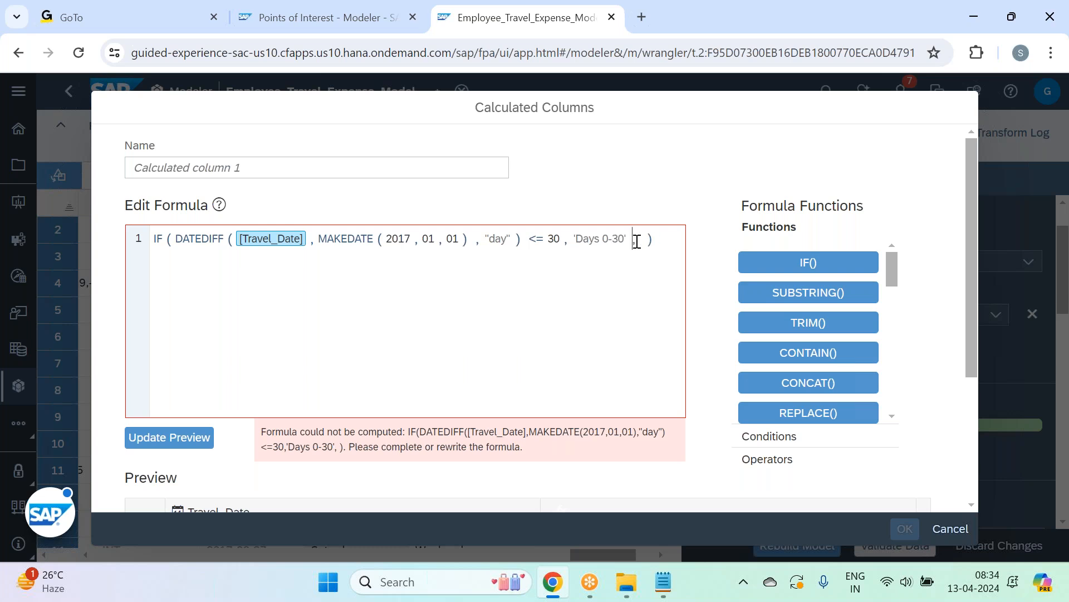
pyautogui.write('I')
pyautogui.press('Return')
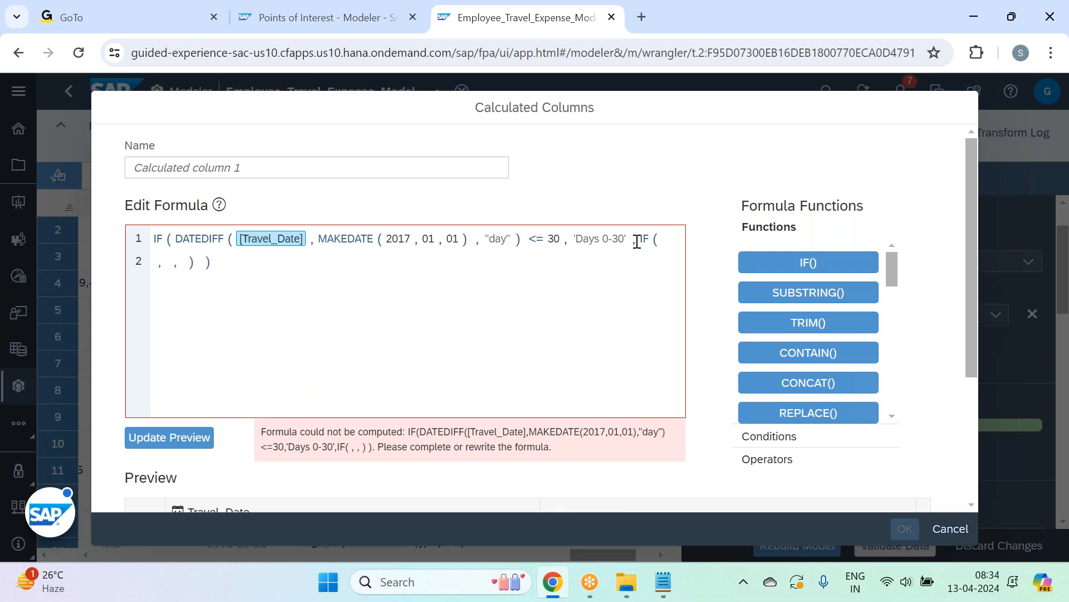
pyautogui.press('BackSpace')
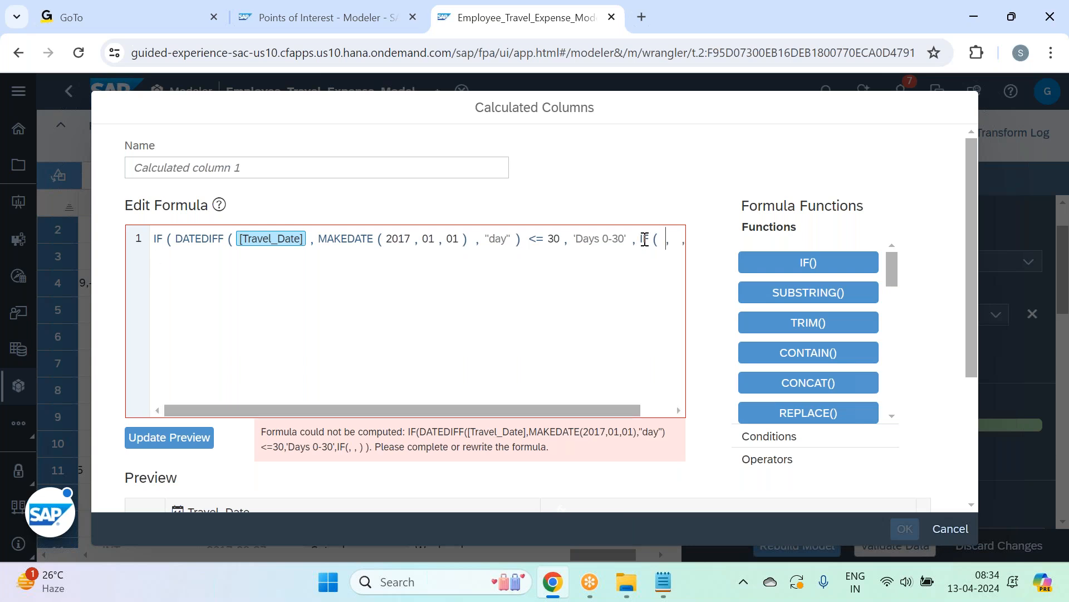
pyautogui.click(641, 240)
pyautogui.press('Return')
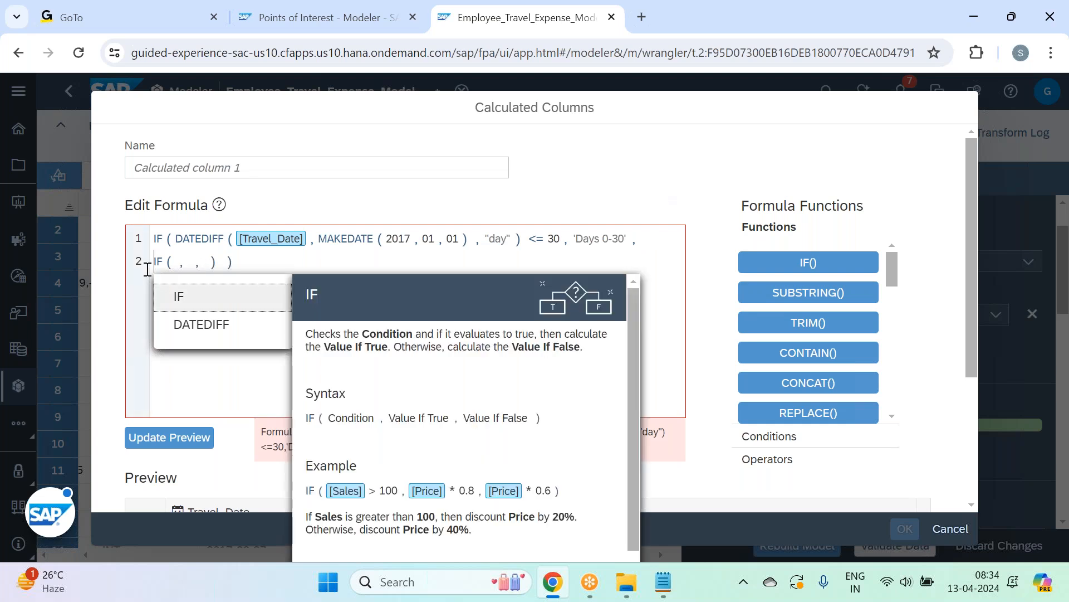
# Step: Place DATEDIFF([Travel_Date],MAKEDATE(2017,01,01),"day") in the condition of the nested IF
pyautogui.click(174, 262)
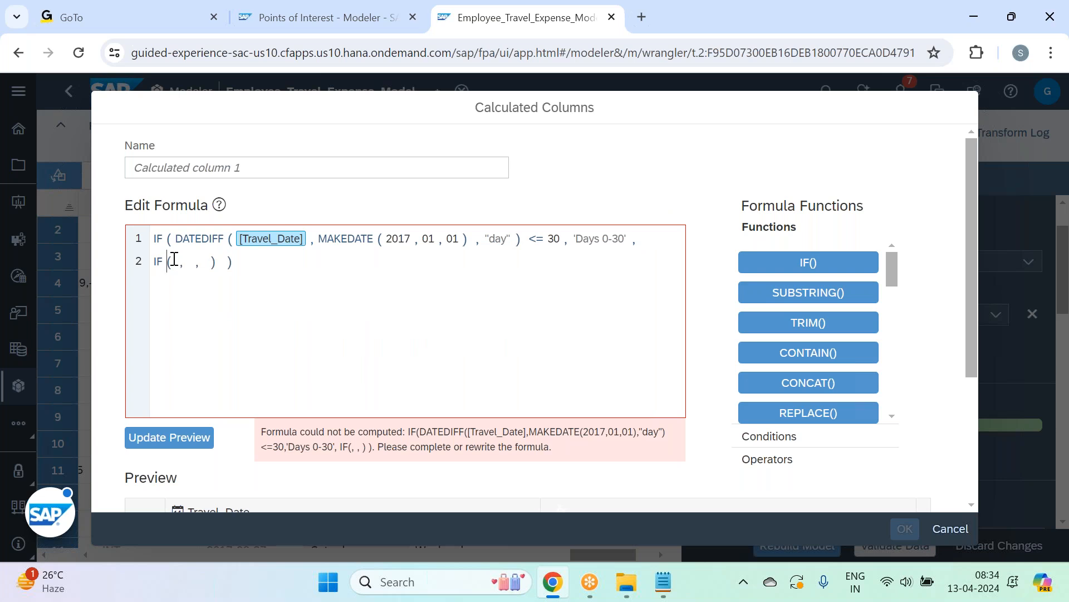
pyautogui.click(176, 265)
pyautogui.write('DATEDIFF([Travel_Date],MAKEDATE(2017,01,01),"day")')
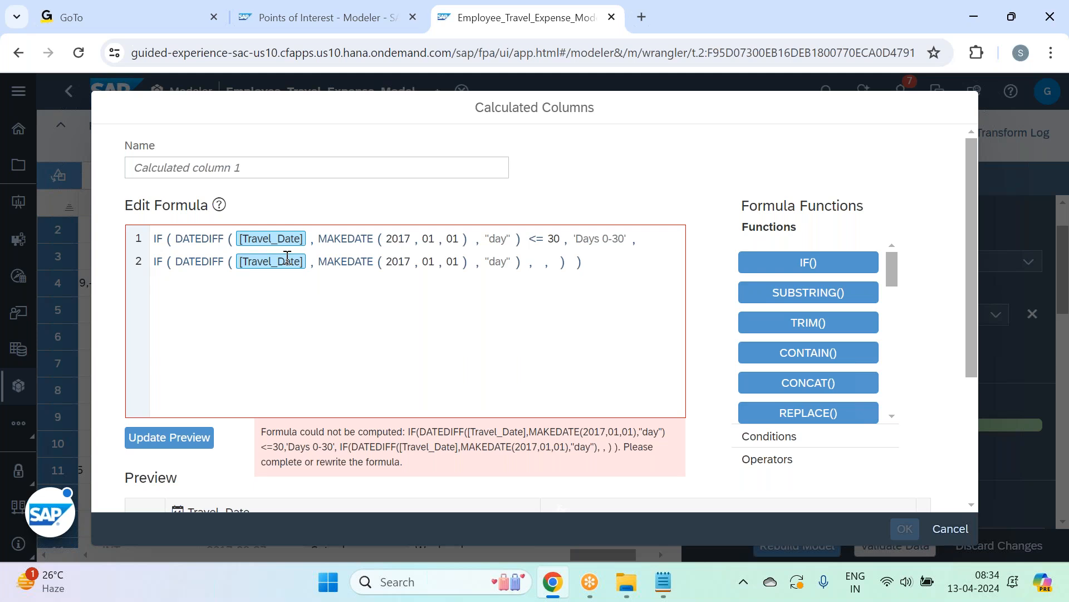
# Step: Re-enter the closing parentheses of the nested MAKEDATE and DATEDIFF, and compare the day difference with > 30
pyautogui.click(476, 261)
pyautogui.press('BackSpace')
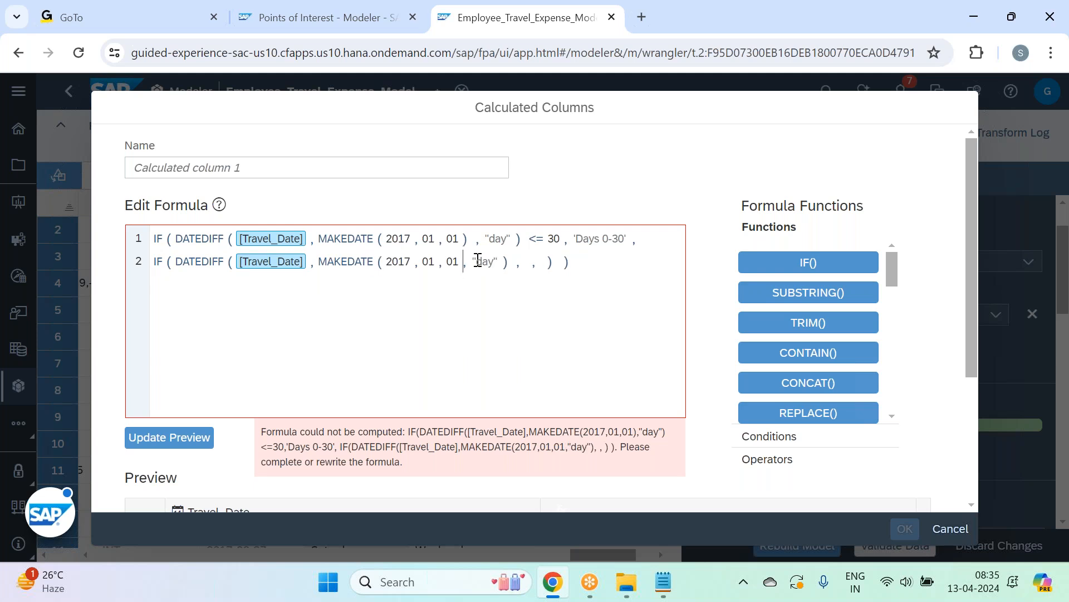
pyautogui.write(')')
pyautogui.press('Right')
pyautogui.press('Right')
pyautogui.press('Right')
pyautogui.press('Right')
pyautogui.press('Right')
pyautogui.press('Right')
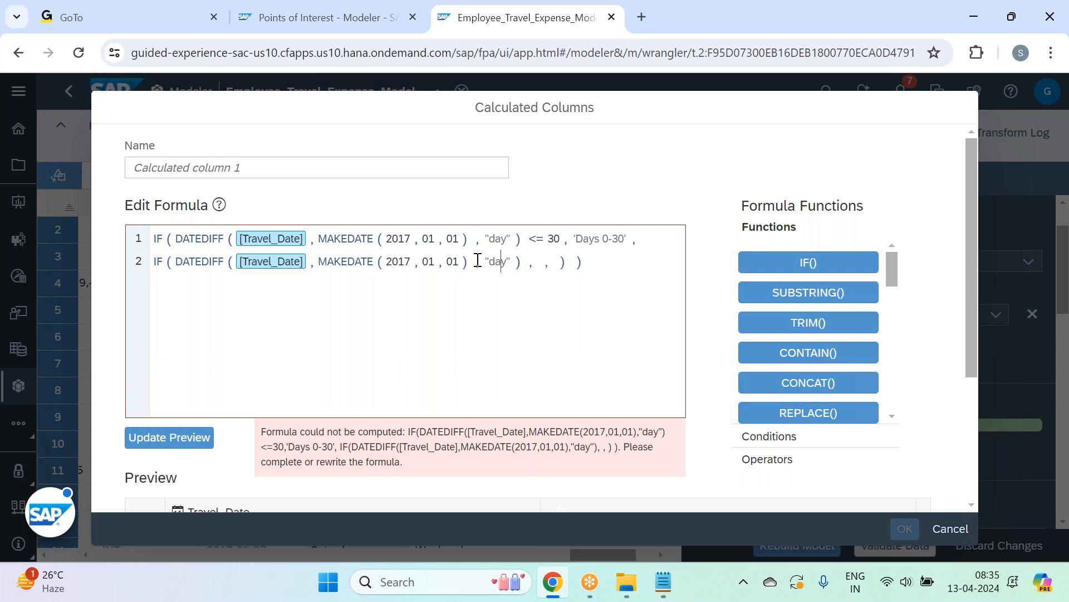
pyautogui.press('BackSpace')
pyautogui.write(')')
pyautogui.press('Right')
pyautogui.write('> 30 ')
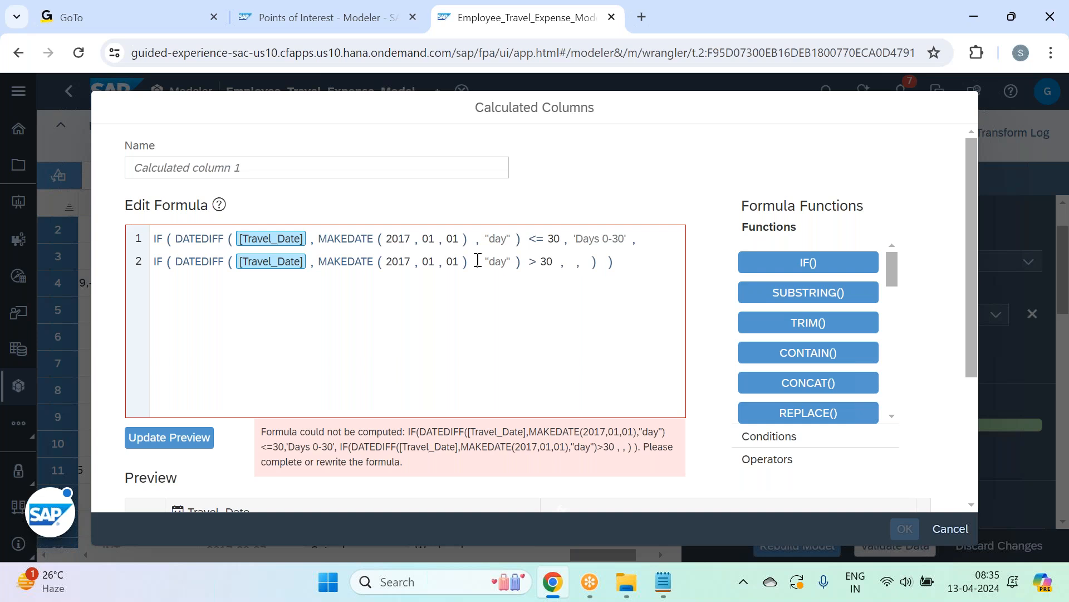
# Step: Extend the nested condition with and DATEDIFF([Travel_Date],MAKEDATE(2017,01,01),"day") <= 60
pyautogui.write('and')
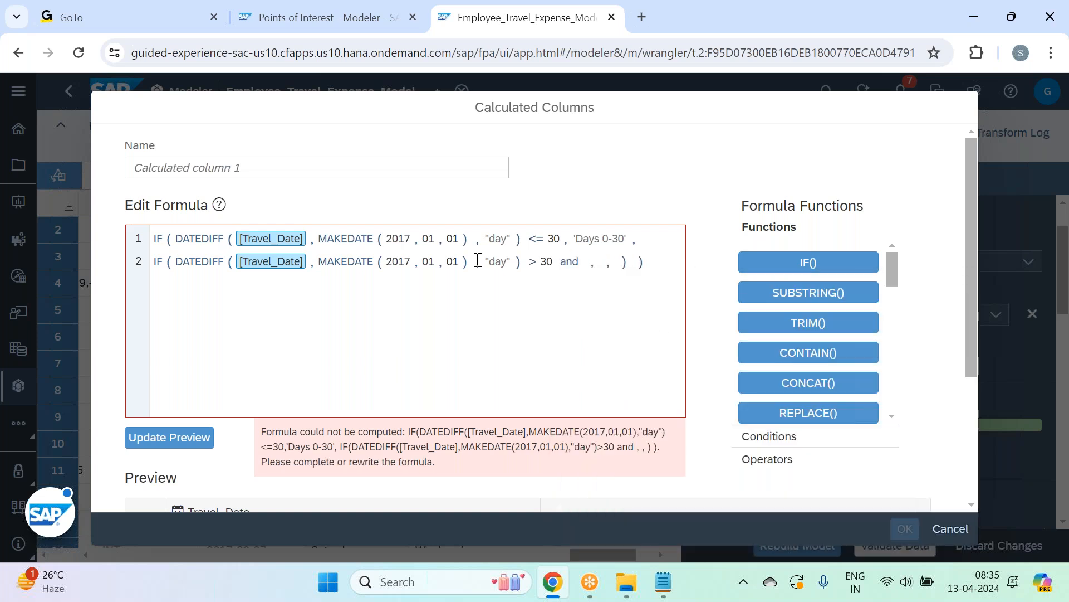
pyautogui.write('DATEDIFF([Travel_Date],MAKEDATE(2017,01,01),"day")')
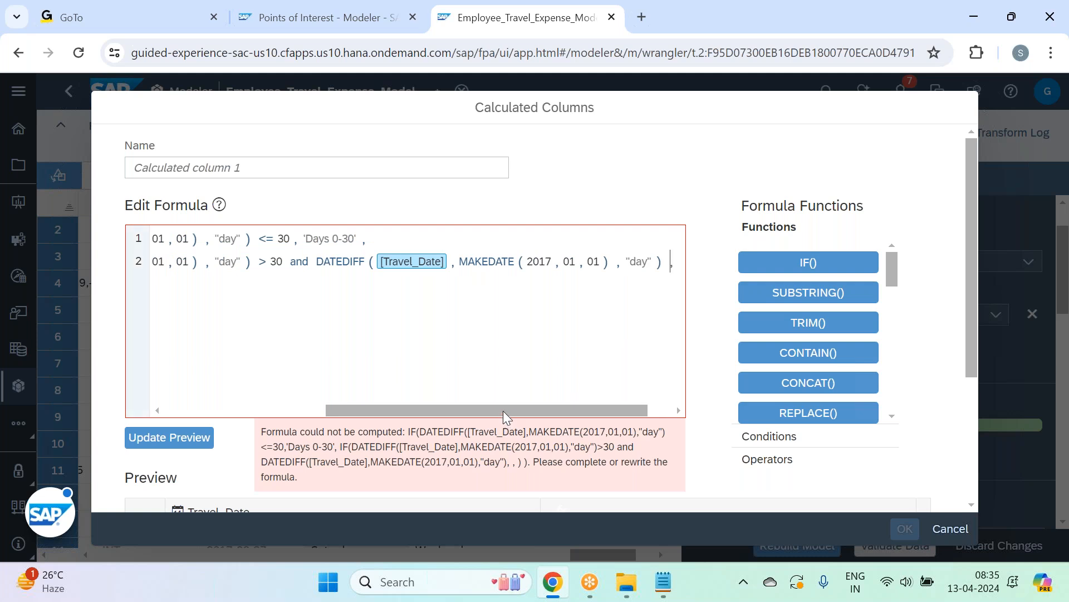
pyautogui.moveTo(500, 410); pyautogui.dragTo(570, 401)
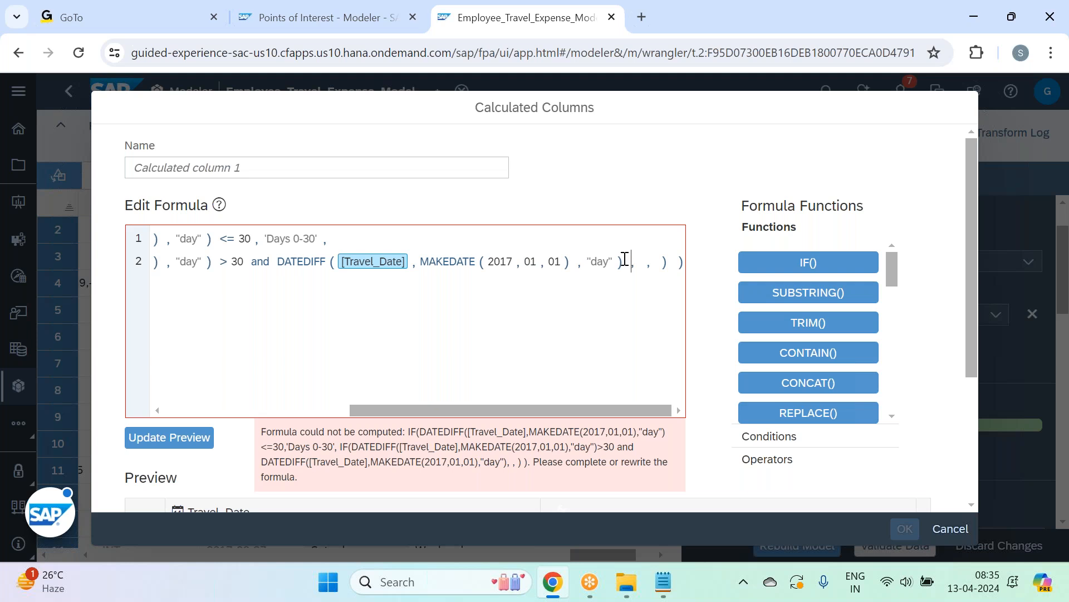
pyautogui.write('<= ')
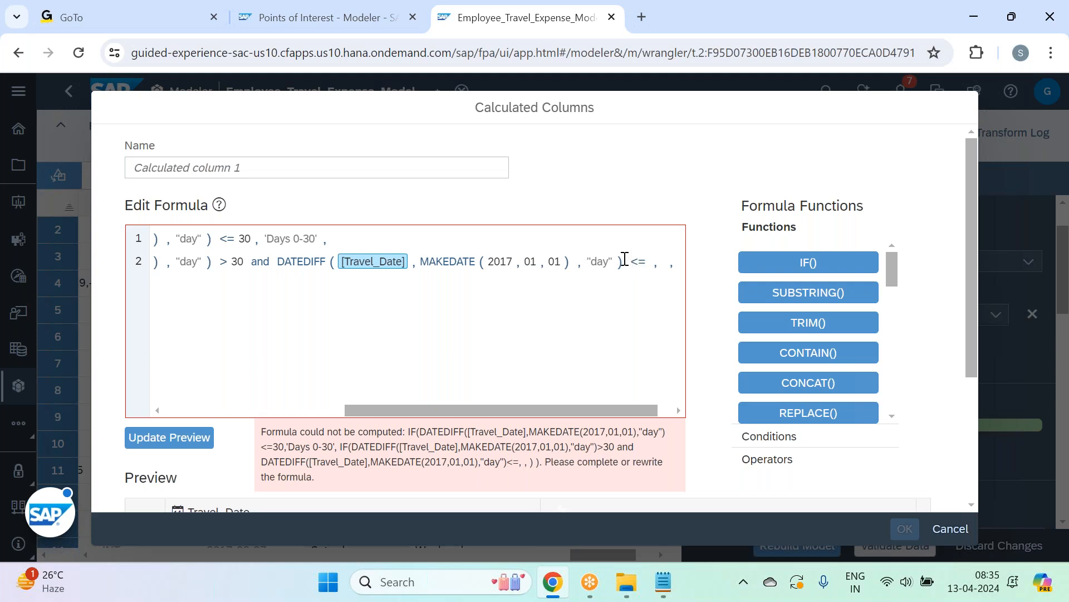
pyautogui.write('60')
# Step: Enter 'Days 30-60' as the nested IF's value if true
pyautogui.press('Right')
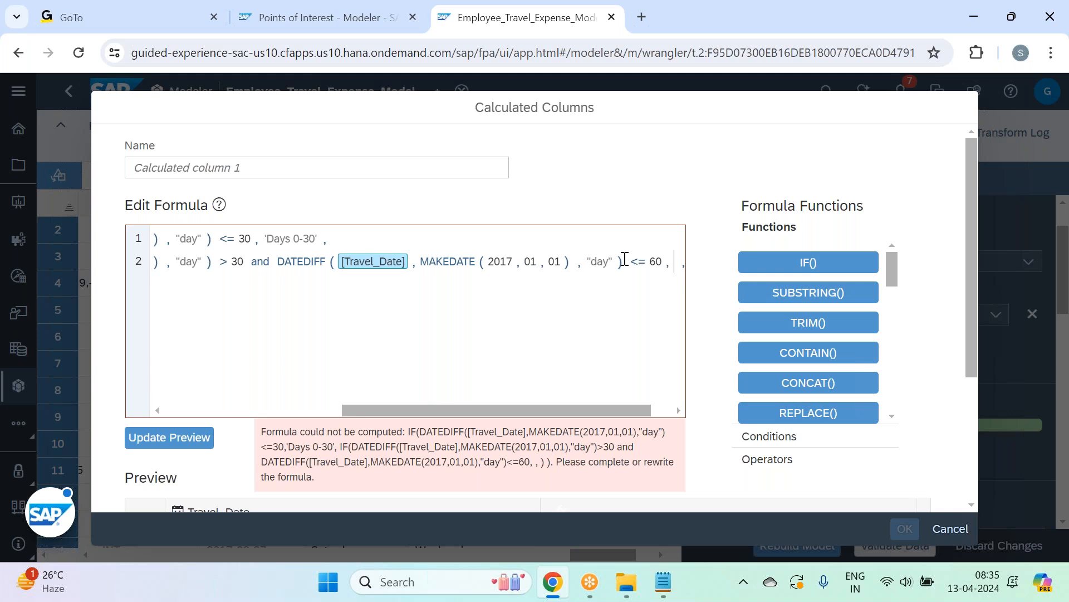
pyautogui.write("'Days")
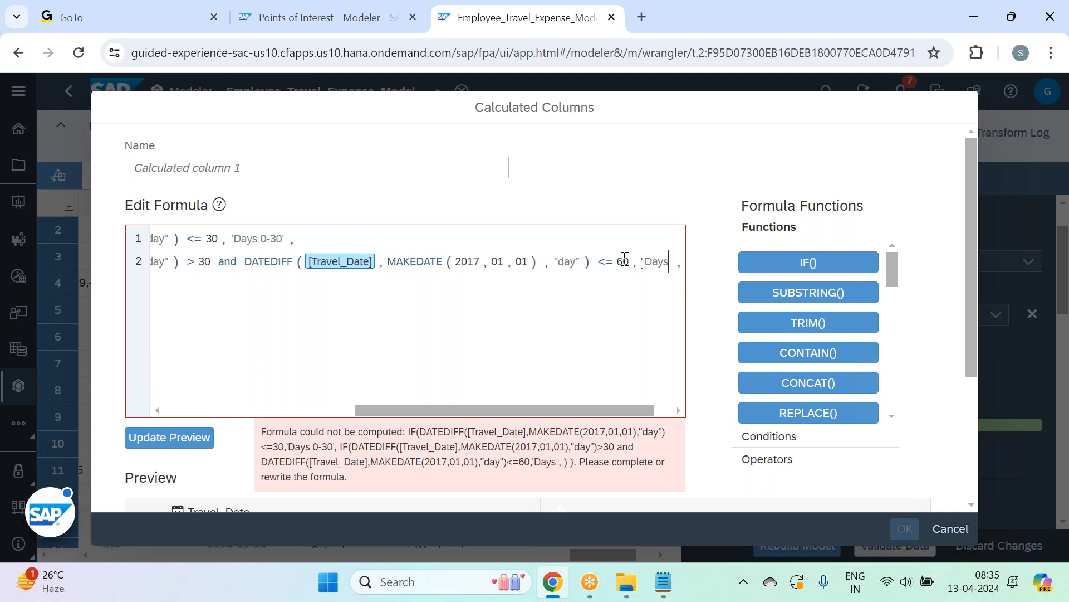
pyautogui.write(" 30-60'")
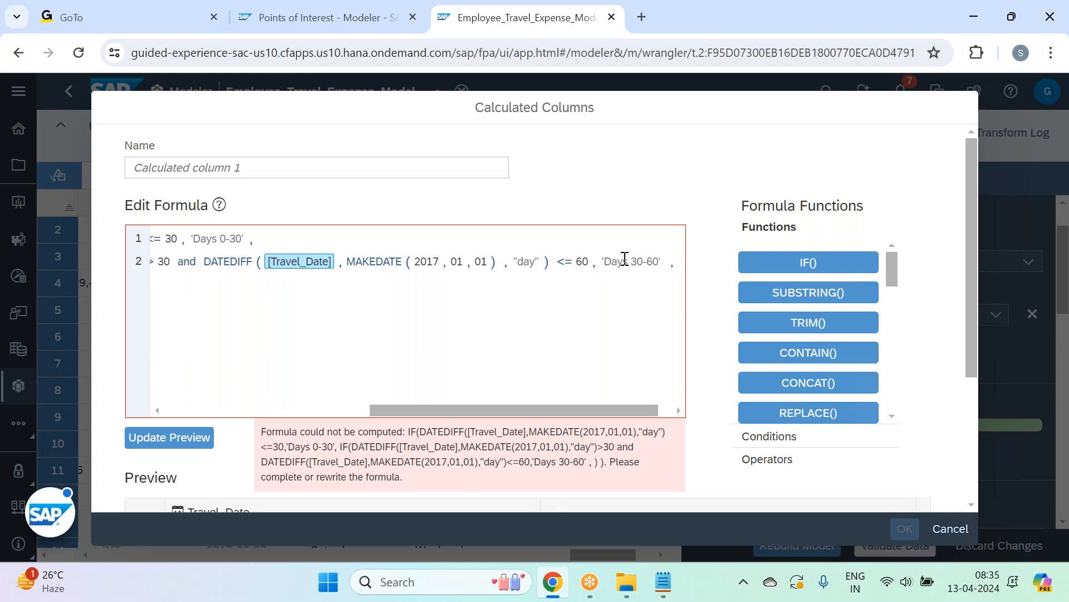
# Step: Add a third nested IF function on its own line after the 'Days 30-60' result in the formula
pyautogui.press('Delete')
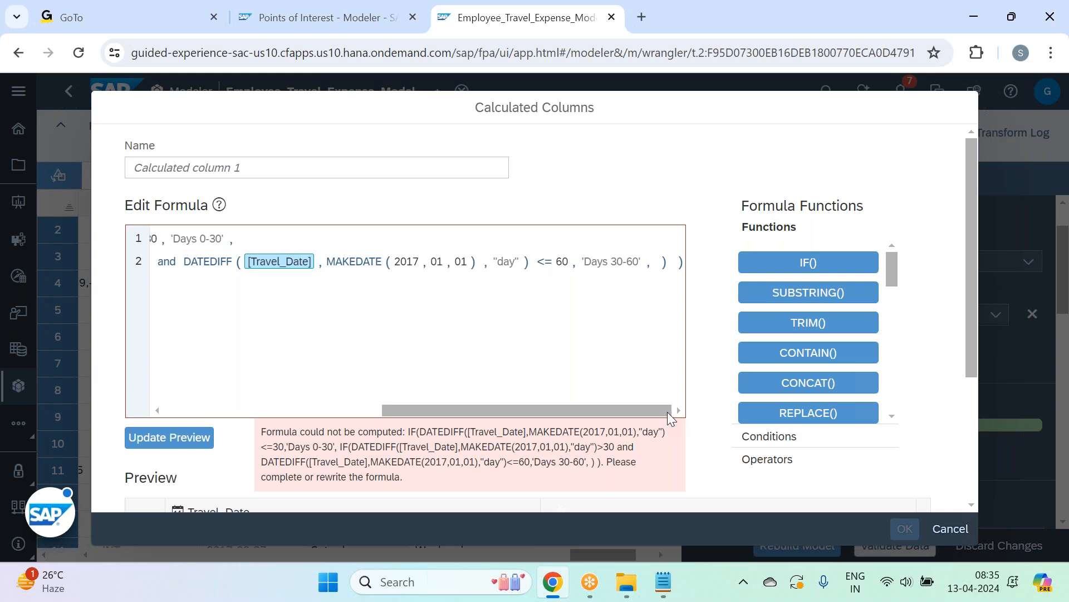
pyautogui.press('Right')
pyautogui.write('I')
pyautogui.press('Return')
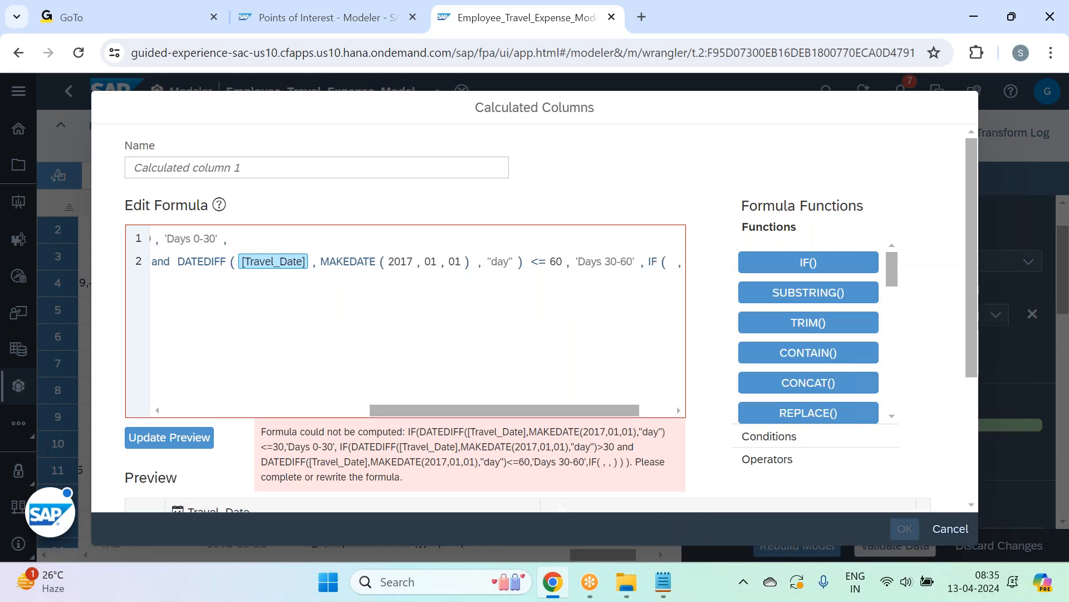
pyautogui.click(649, 260)
pyautogui.press('Return')
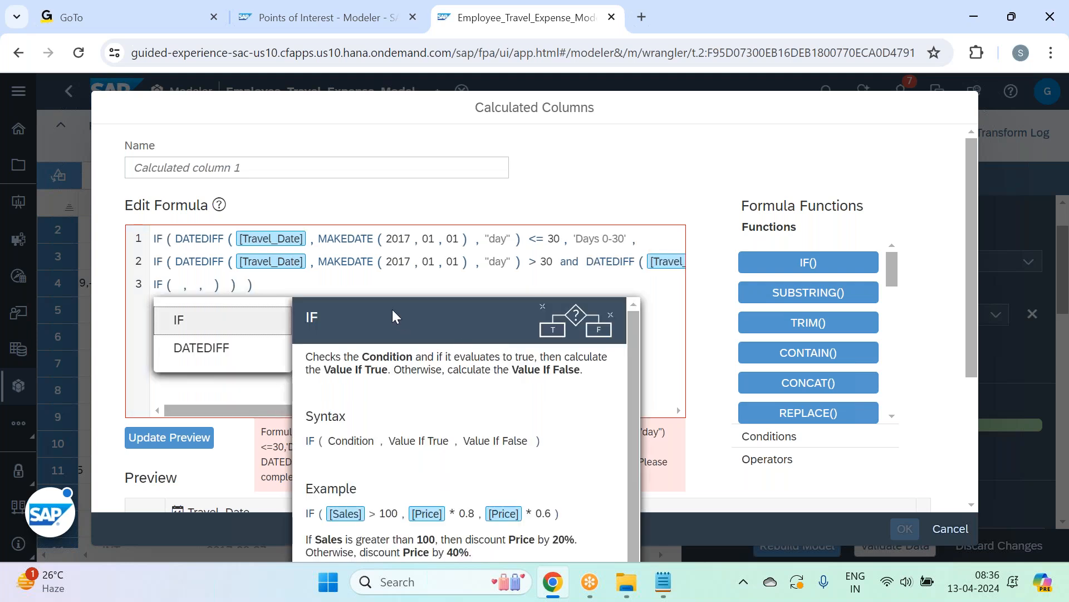
pyautogui.click(397, 286)
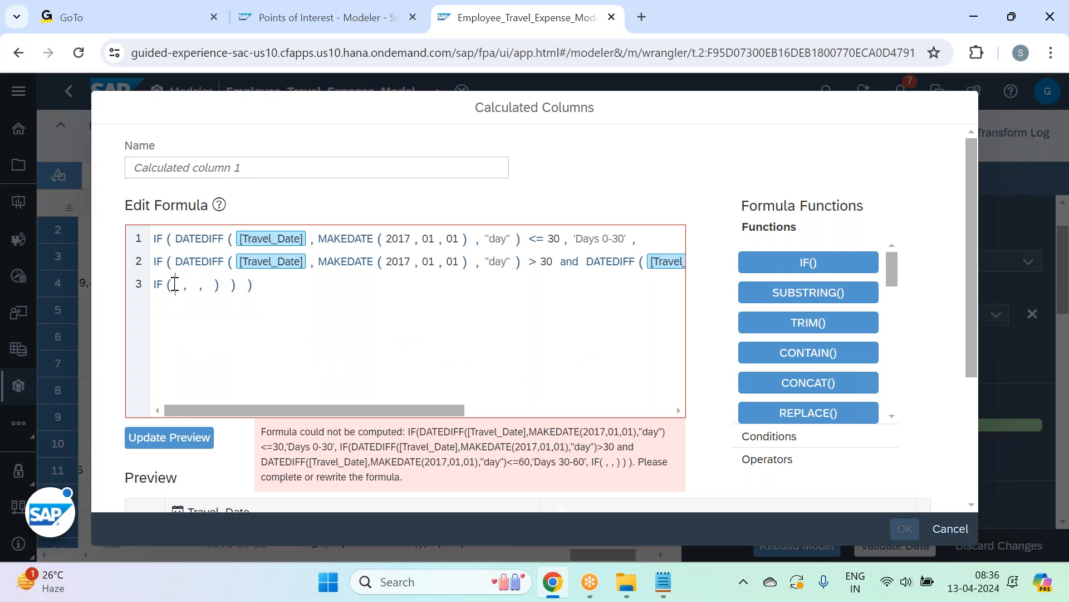
# Step: Set the third IF condition to a DATEDIFF of [Travel_Date] and MAKEDATE(2017,01,01) in "day" that is > 60 and <= 100
pyautogui.write('DATEDIFF([Travel_Date],MAKEDATE(2017,01,01),"day")')
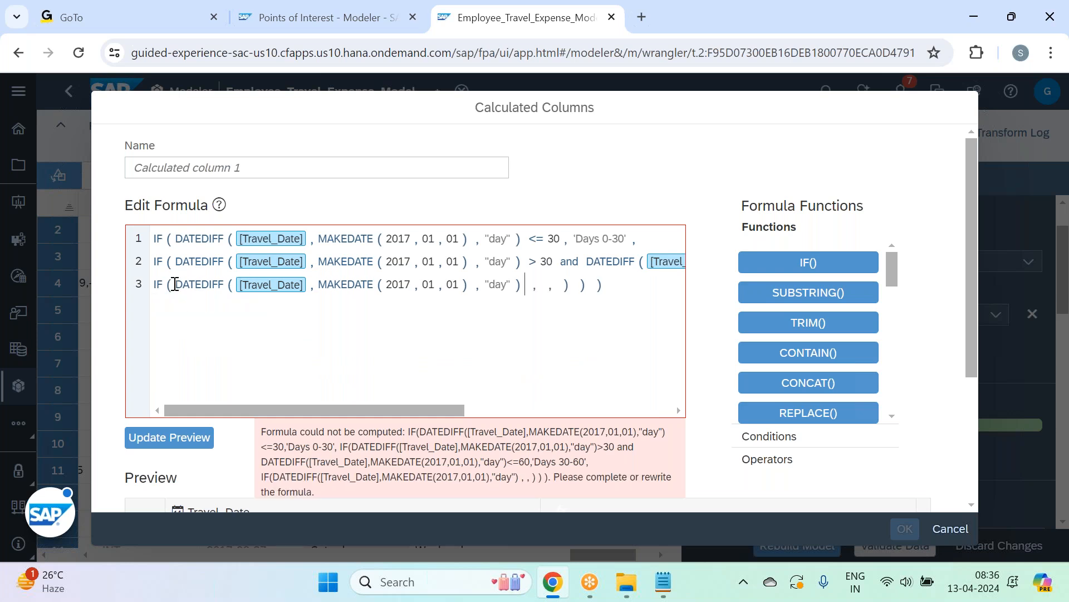
pyautogui.write('> 60 and')
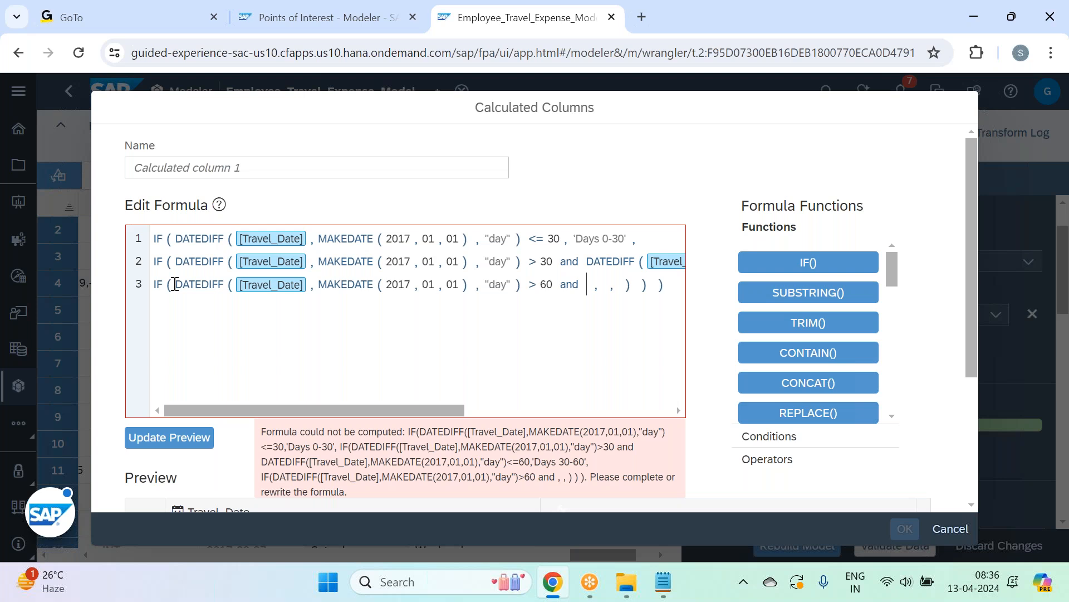
pyautogui.write('DATEDIFF([Travel_Date],MAKEDATE(2017,01,01),"day")')
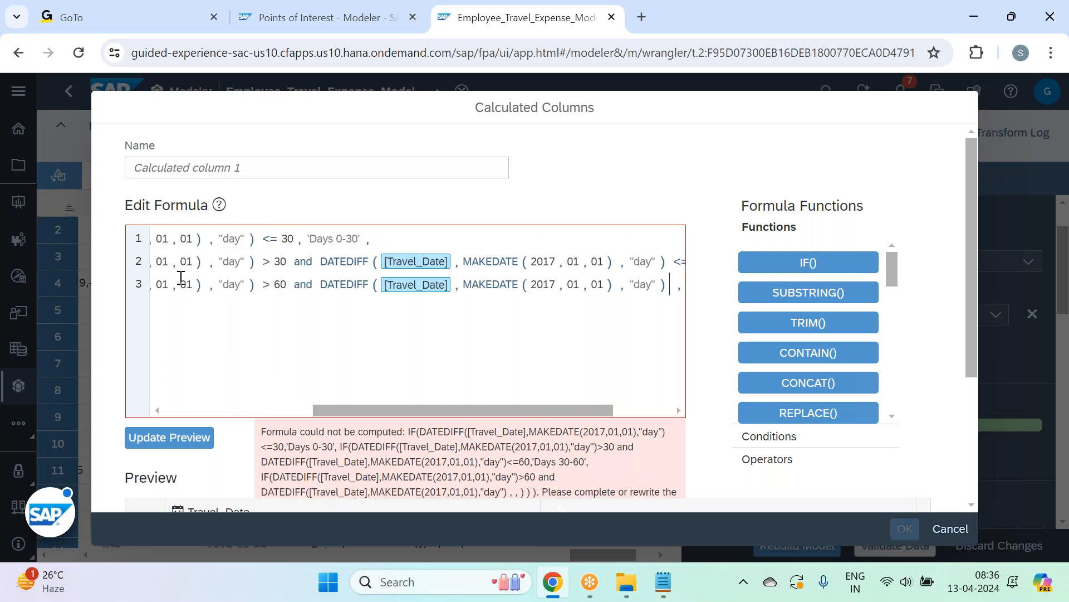
pyautogui.write('<=  ')
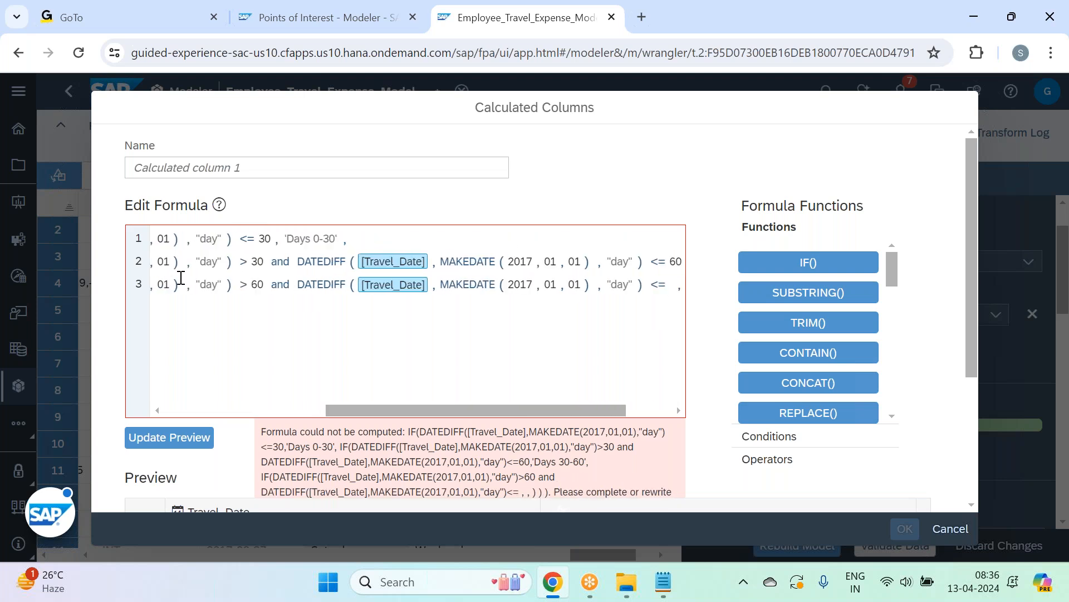
pyautogui.write('100')
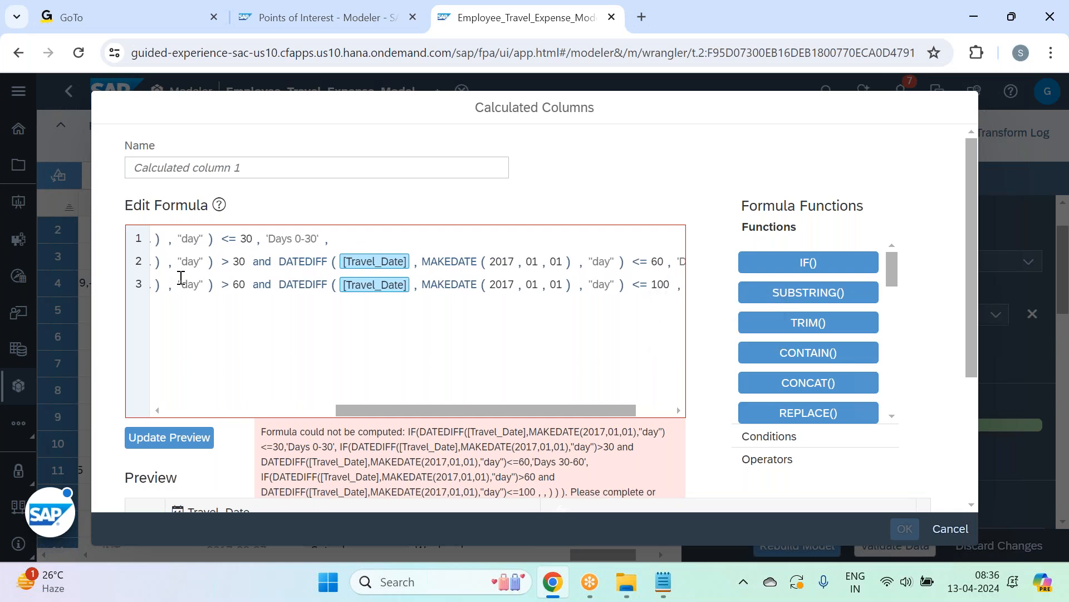
# Step: Enter 'Days 60-100' as the third IF's result when its condition is true
pyautogui.press('Right')
pyautogui.press('BackSpace')
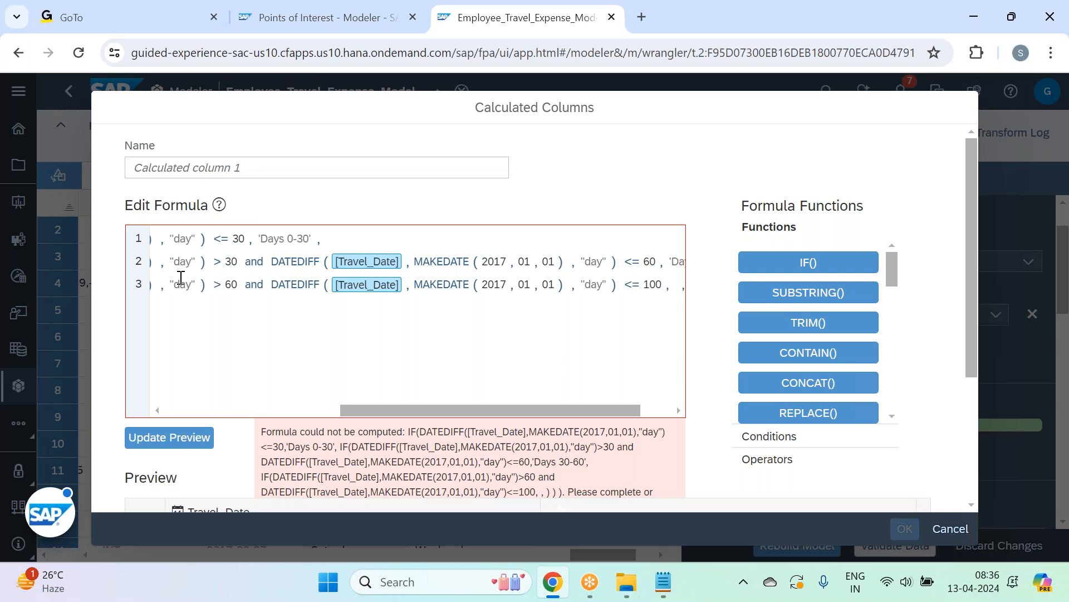
pyautogui.write("'Days")
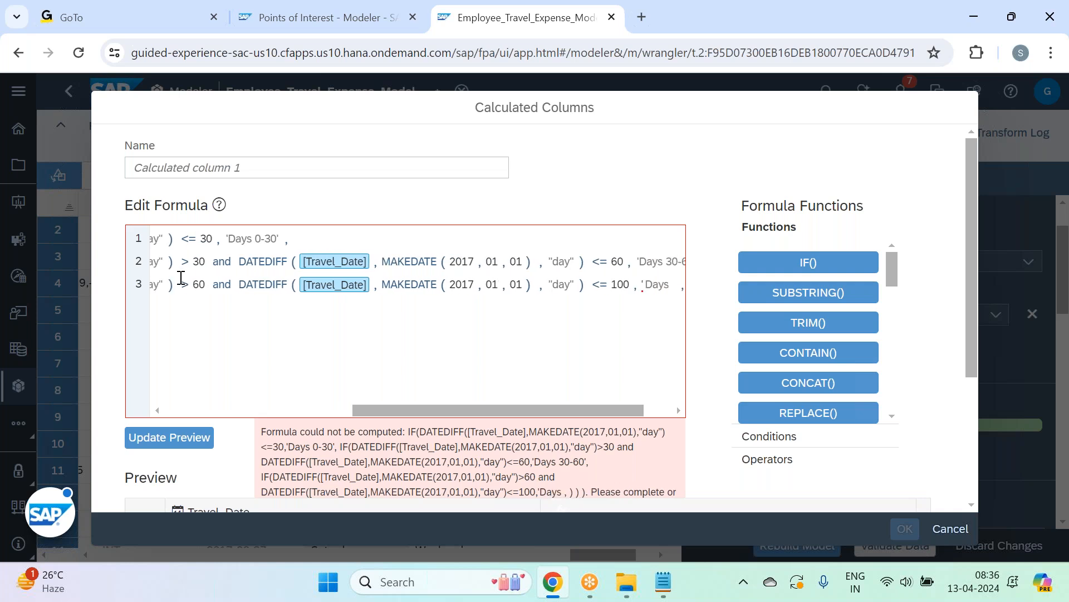
pyautogui.write(' 6')
pyautogui.write('0-100')
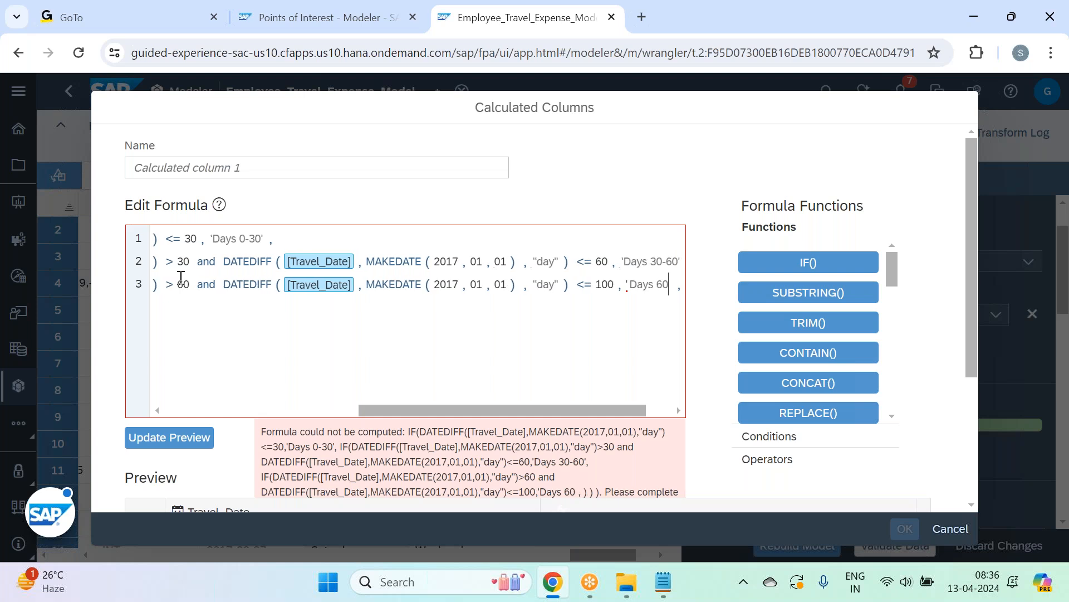
pyautogui.write("'")
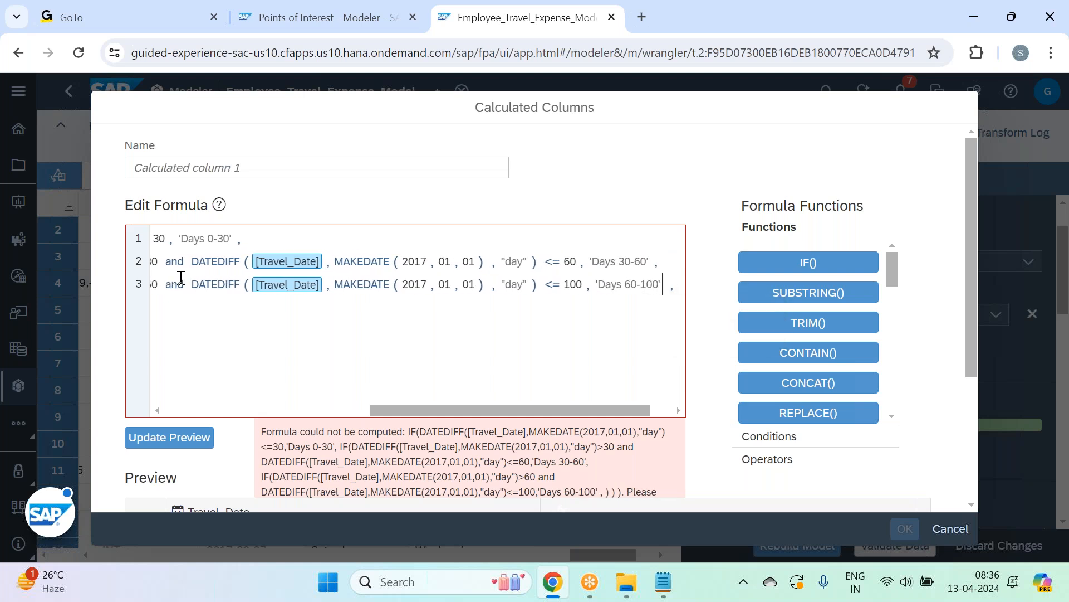
pyautogui.press('BackSpace')
pyautogui.write('IF( , , )')
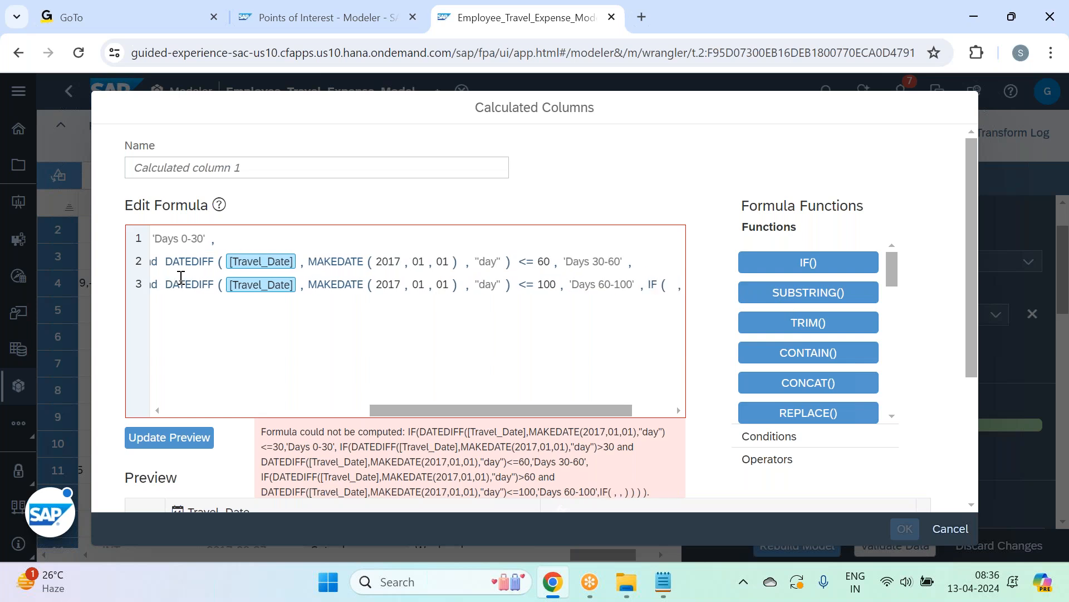
pyautogui.press('BackSpace')
pyautogui.press('BackSpace')
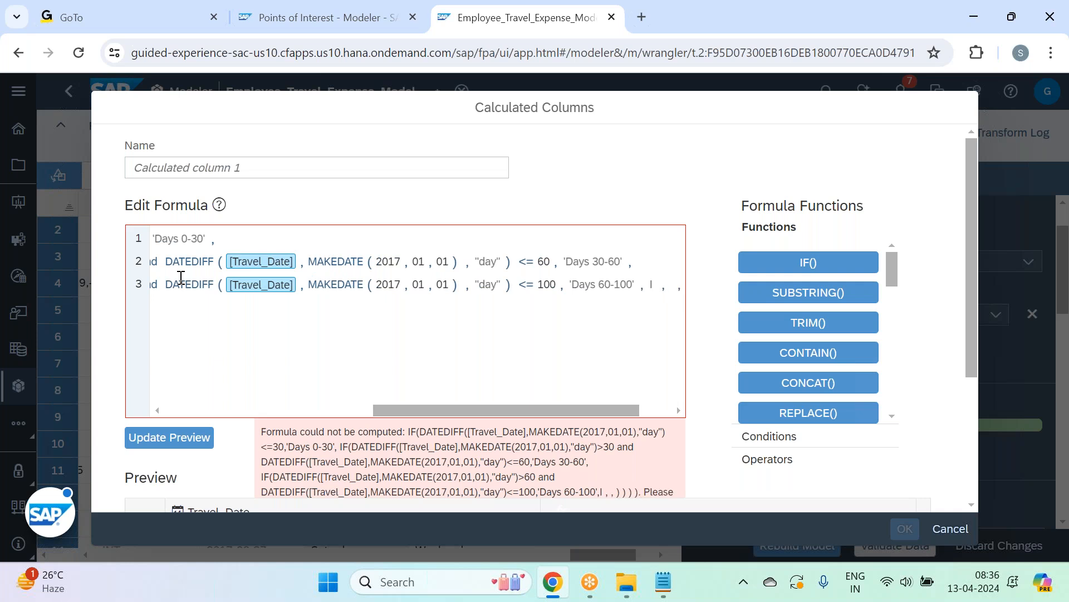
pyautogui.press('BackSpace')
pyautogui.moveTo(584, 408); pyautogui.dragTo(386, 419)
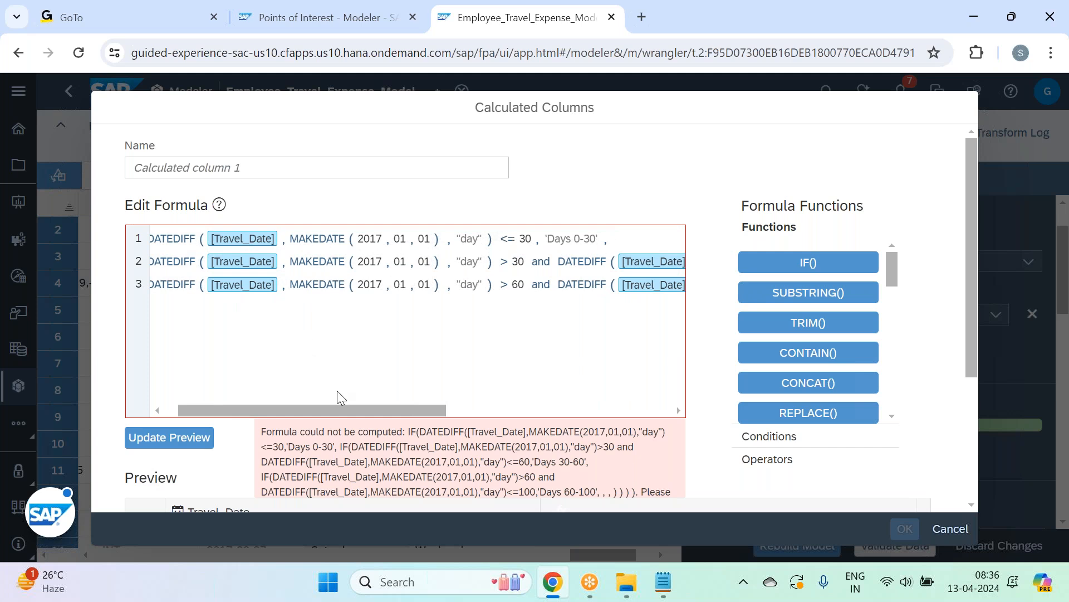
pyautogui.moveTo(399, 413); pyautogui.dragTo(642, 417)
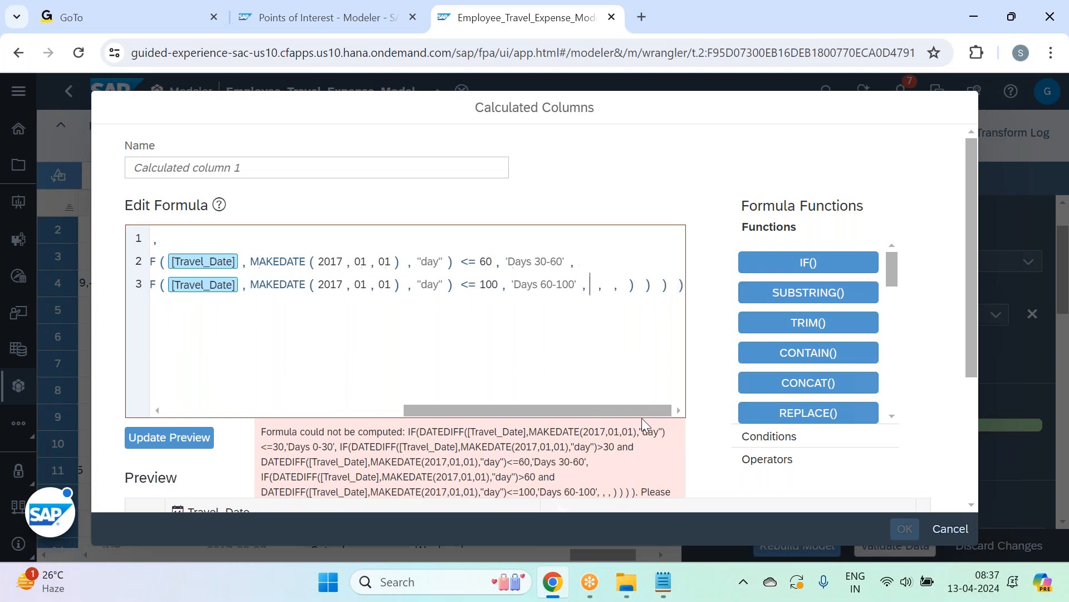
pyautogui.click(612, 287)
pyautogui.press('BackSpace')
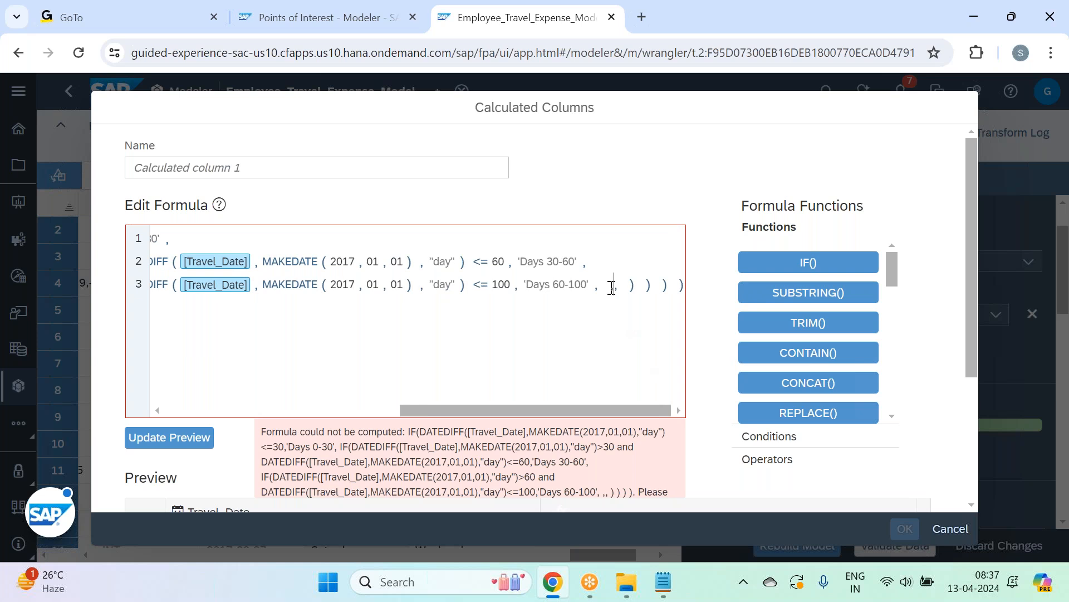
pyautogui.press('BackSpace')
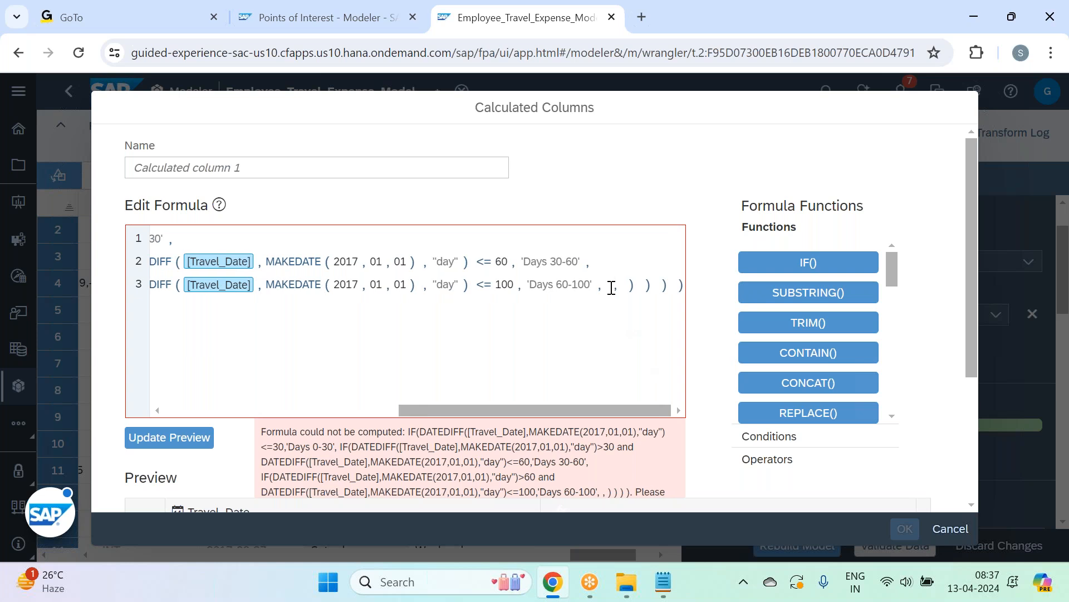
pyautogui.press('BackSpace')
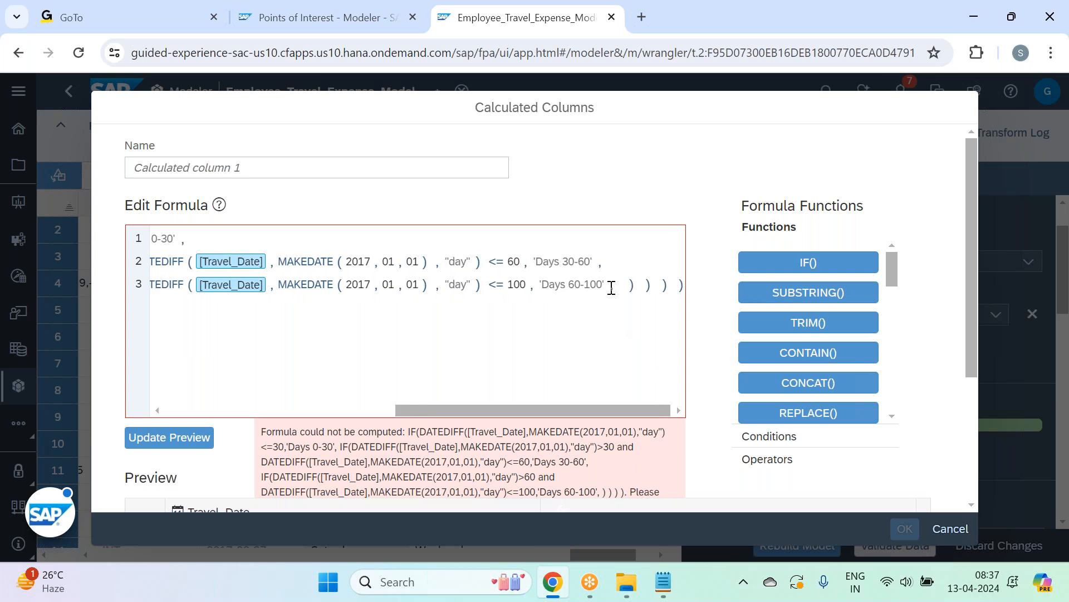
# Step: Enter 'Days >100' as the third IF's value when its condition is false
pyautogui.moveTo(599, 412); pyautogui.dragTo(627, 406)
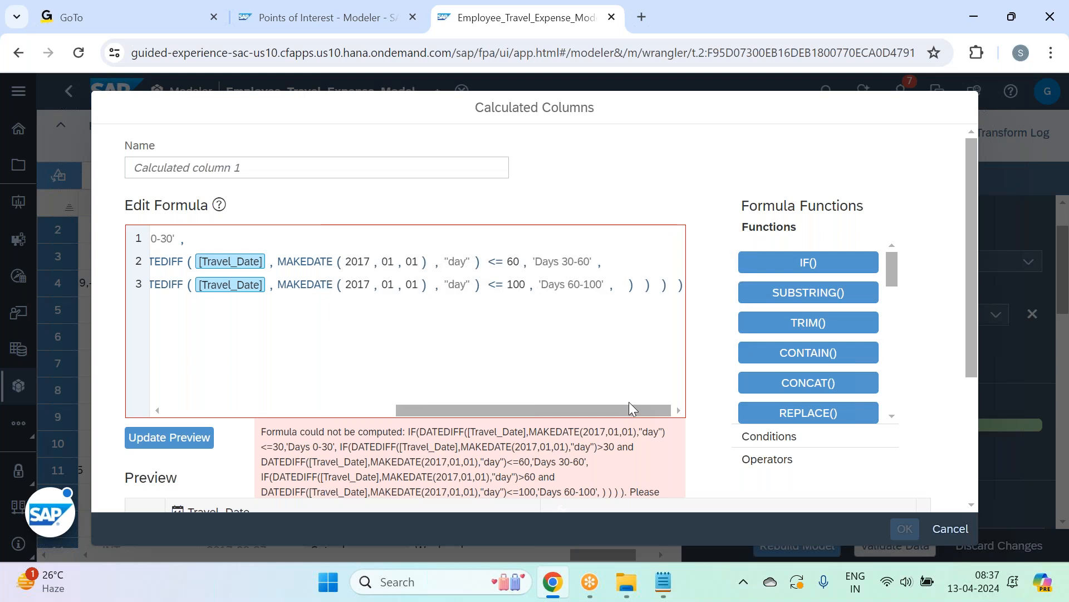
pyautogui.write("'Days >")
pyautogui.press('BackSpace')
pyautogui.write('100')
pyautogui.write("'Days >100")
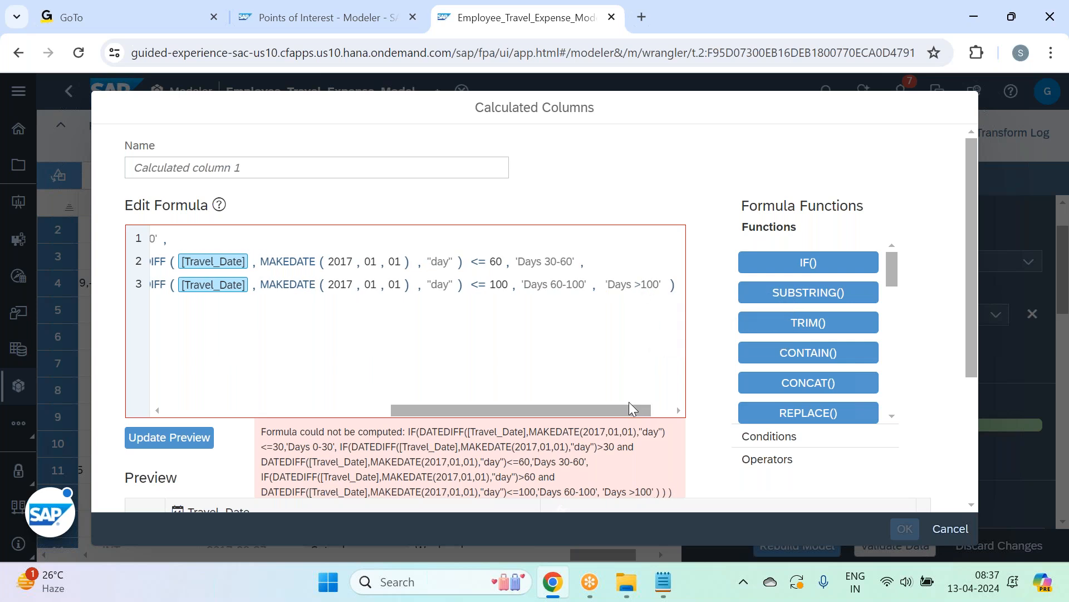
# Step: Update the preview and check the formula's three lines and the calculated sample values
pyautogui.click(181, 446)
pyautogui.moveTo(440, 409); pyautogui.dragTo(540, 419)
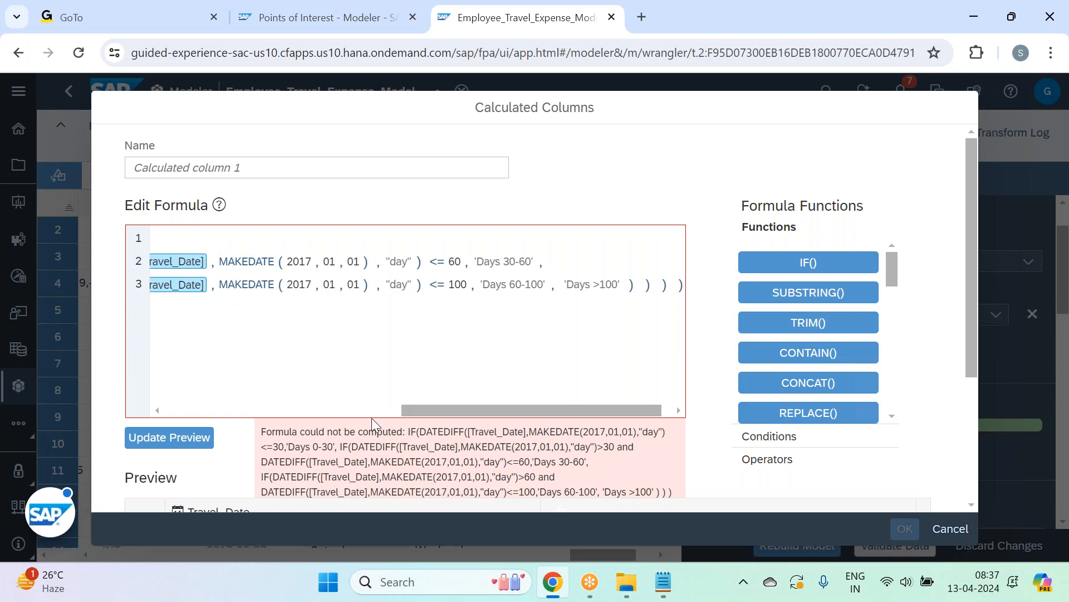
pyautogui.moveTo(465, 418); pyautogui.dragTo(134, 430)
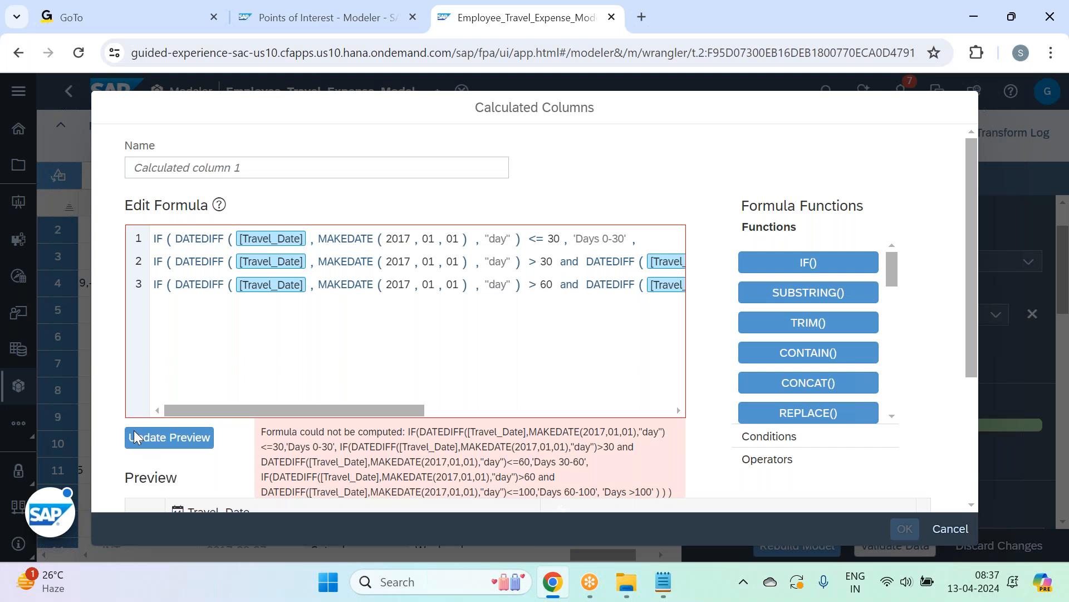
pyautogui.moveTo(134, 430); pyautogui.dragTo(463, 429)
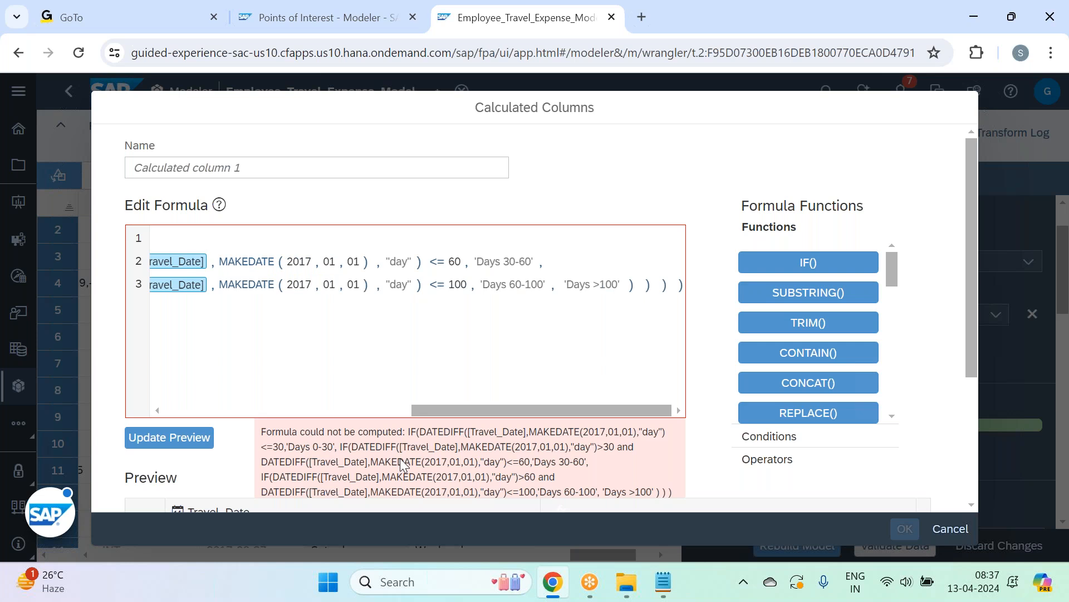
pyautogui.click(170, 445)
pyautogui.scroll(-3, 533, 326)
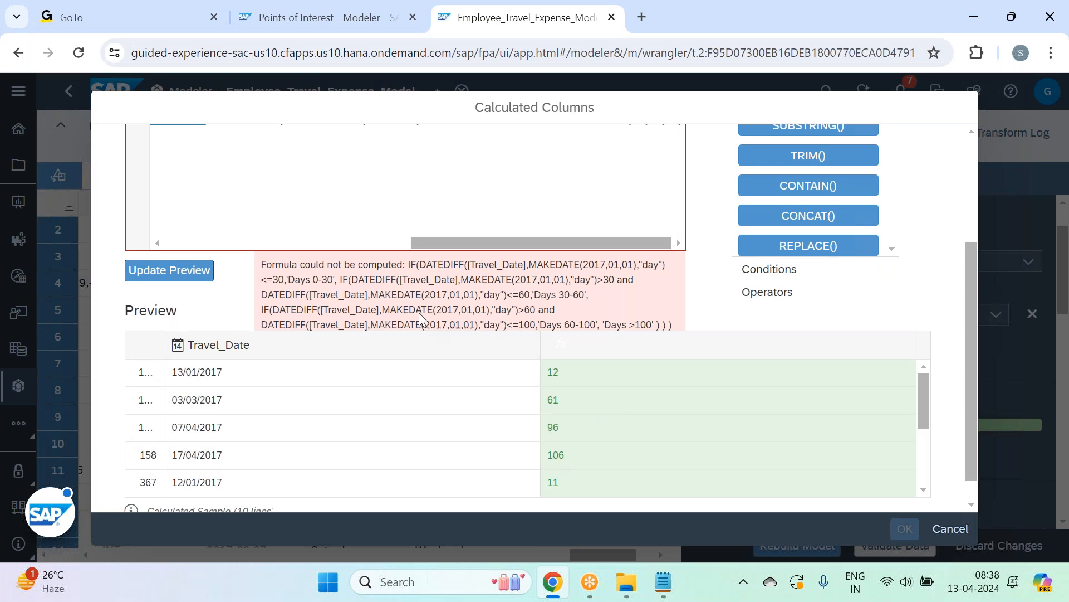
# Step: Name the calculated column Travel_Bucket and update the preview
pyautogui.scroll(3, 420, 317)
pyautogui.click(368, 165)
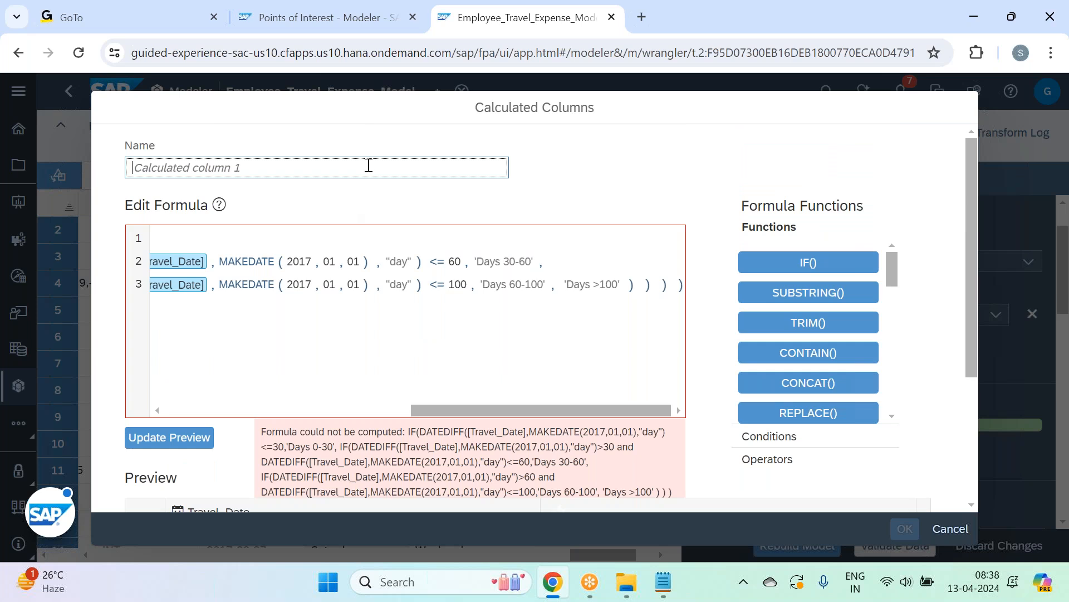
pyautogui.write('Travel')
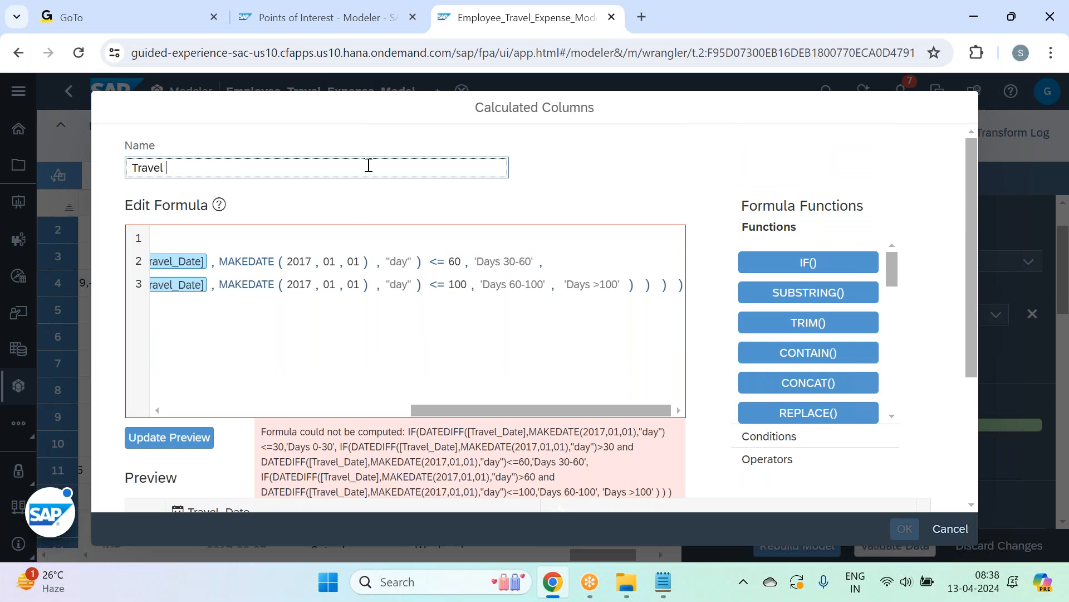
pyautogui.write(' _Bucket')
pyautogui.click(205, 445)
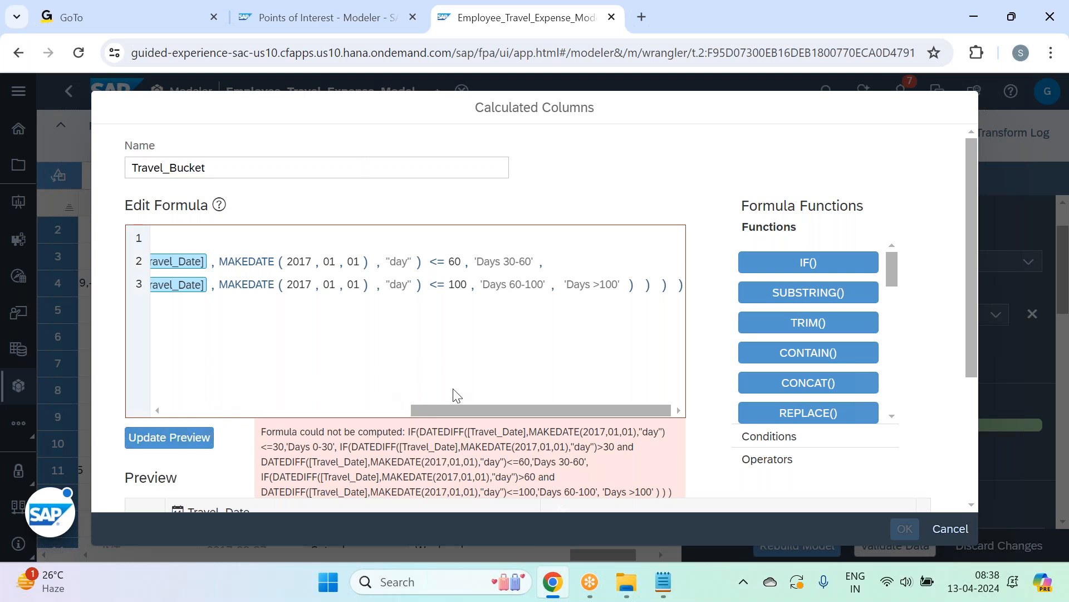
# Step: Copy the entire three-line Travel_Bucket formula from its first IF to the last closing bracket
pyautogui.moveTo(453, 407); pyautogui.dragTo(170, 412)
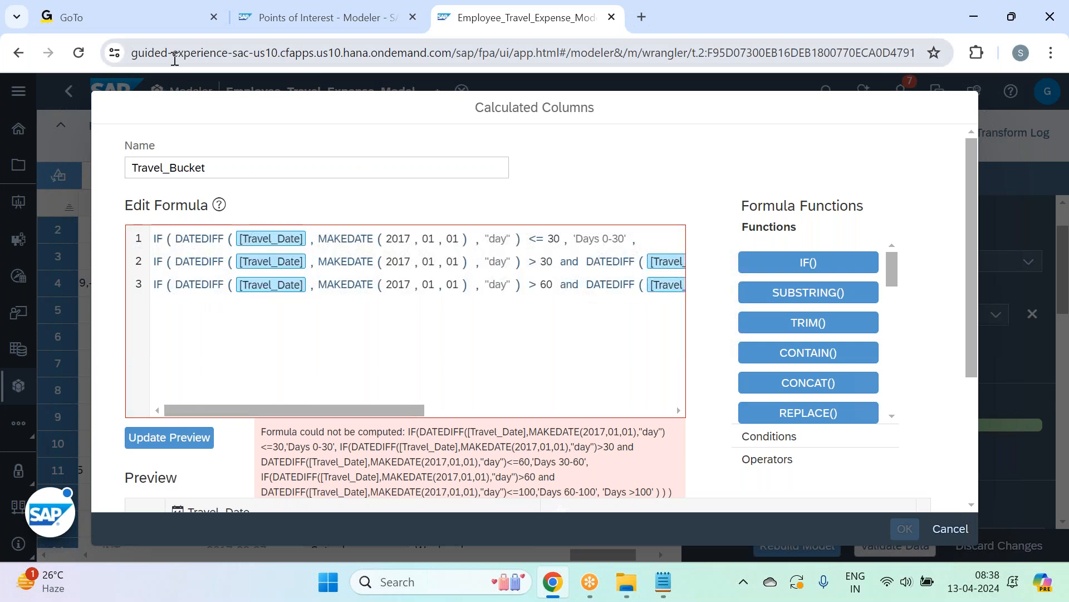
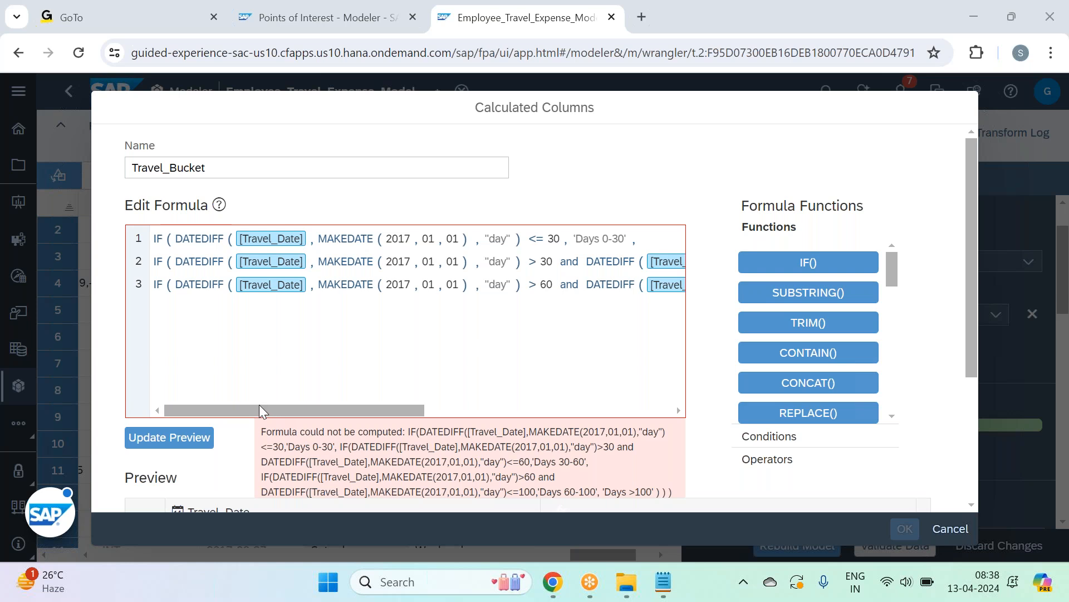
pyautogui.moveTo(270, 410); pyautogui.dragTo(232, 408)
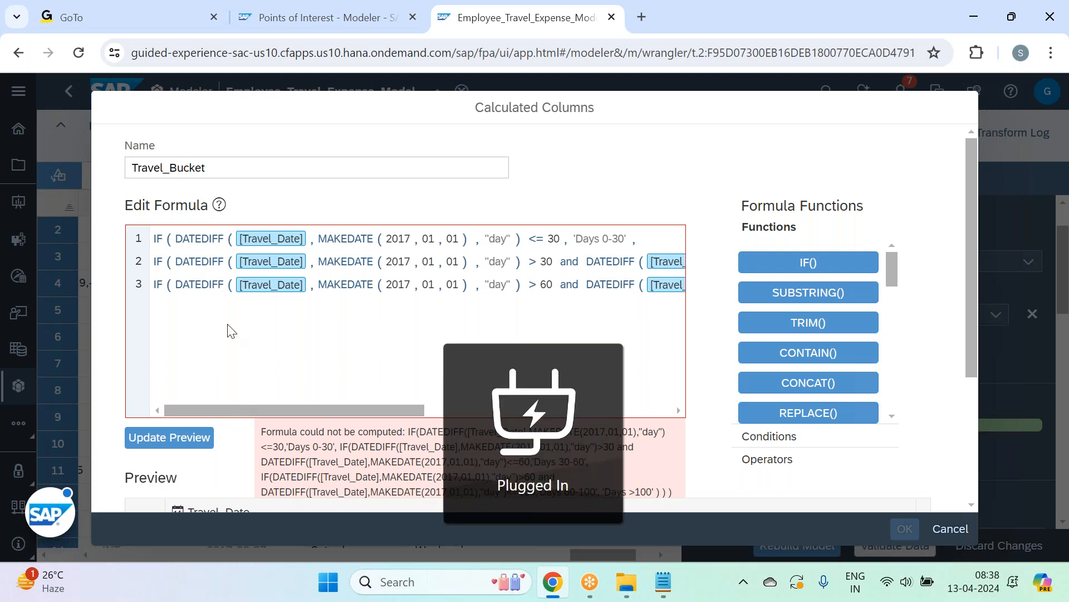
pyautogui.moveTo(156, 237); pyautogui.dragTo(686, 284)
pyautogui.hotkey('ctrl', 'c')
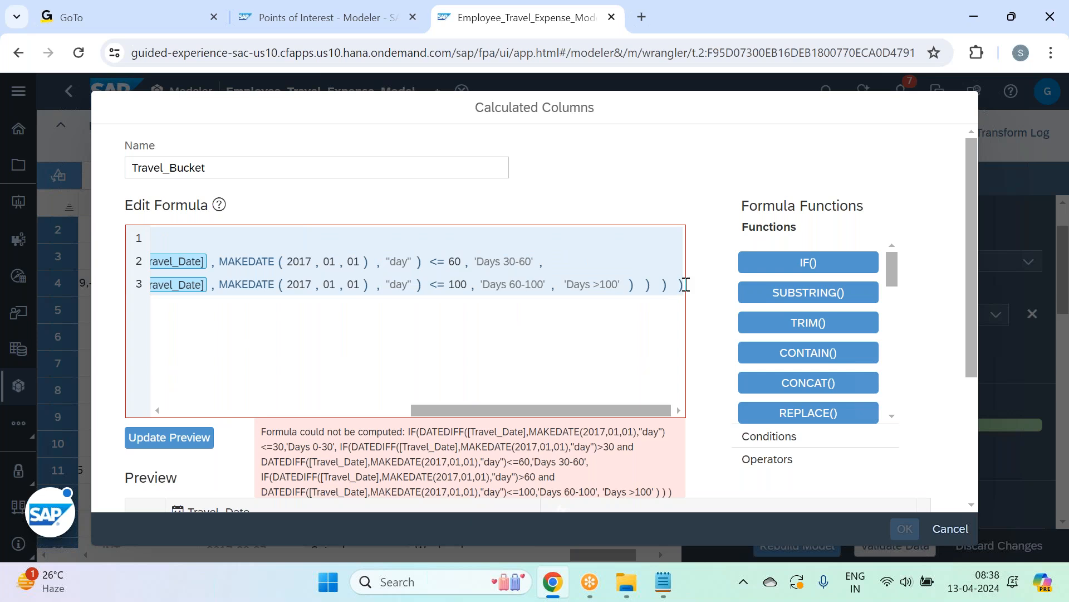
# Step: Switch to the Batch 33 notes in Notepad and replace the CutOff_Months formula with the copied three-line Travel_Bucket formula
pyautogui.click(673, 586)
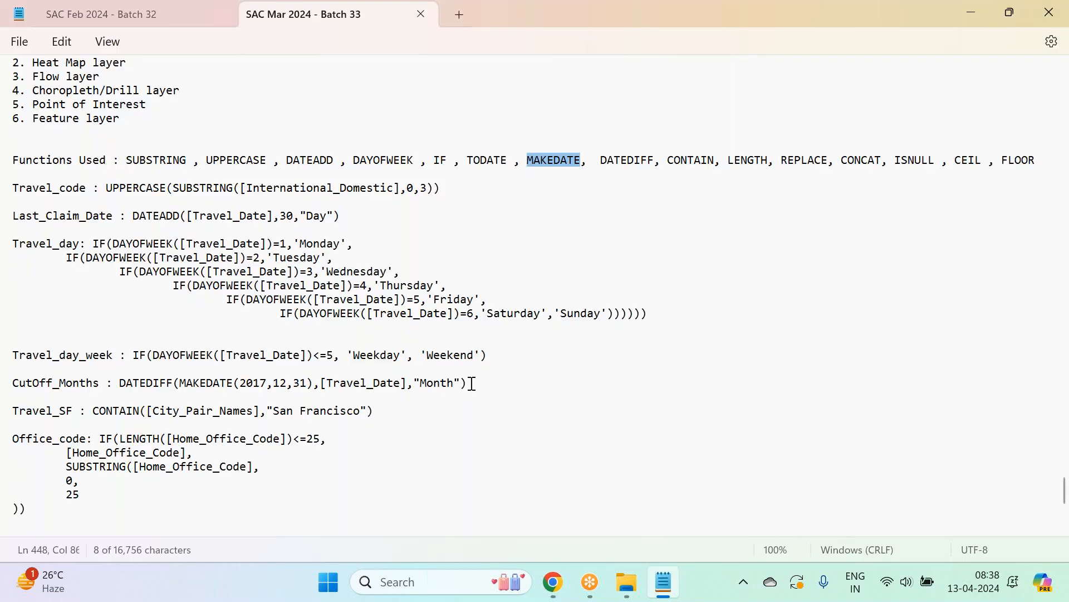
pyautogui.click(471, 383)
pyautogui.moveTo(470, 383); pyautogui.dragTo(119, 382)
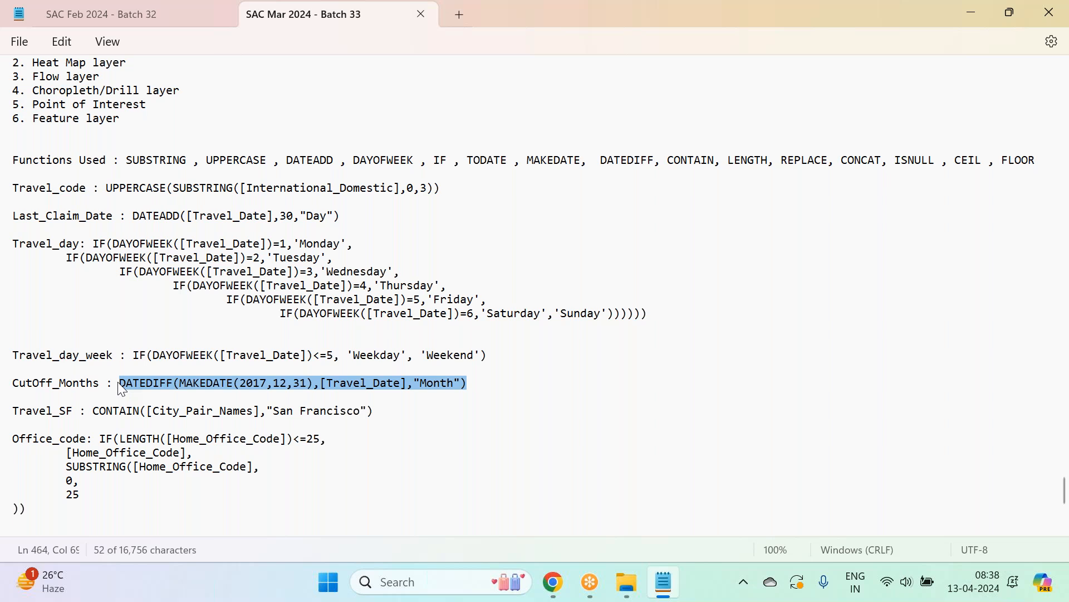
pyautogui.hotkey('ctrl', 'v')
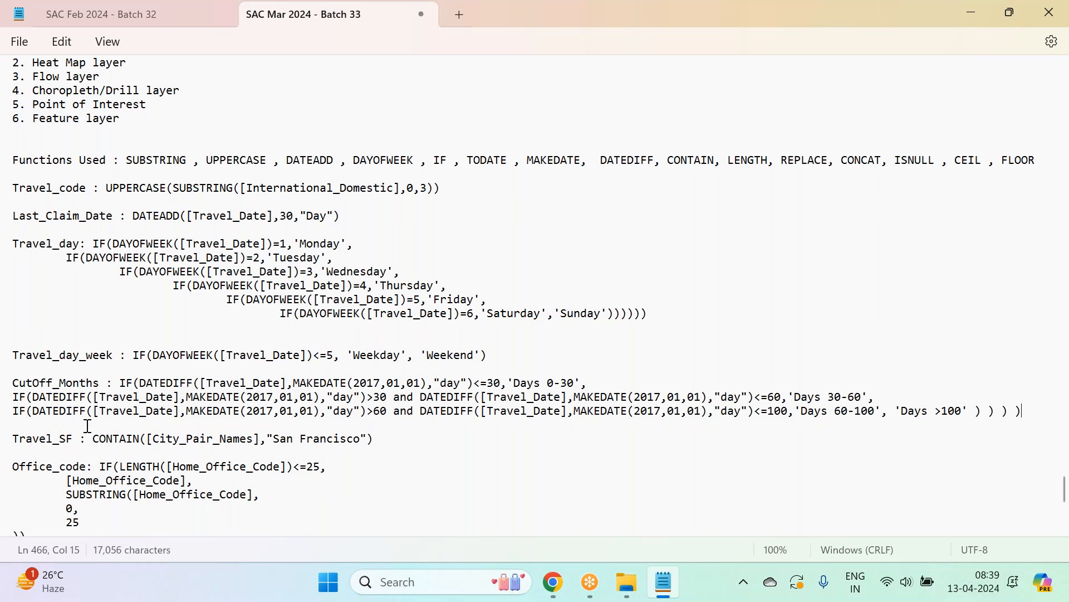
# Step: Switch back to the calculated column in Chrome and replace the entire formula with an empty IF function
pyautogui.moveTo(113, 383); pyautogui.dragTo(589, 391)
pyautogui.click(120, 379)
pyautogui.click(589, 392)
pyautogui.click(554, 583)
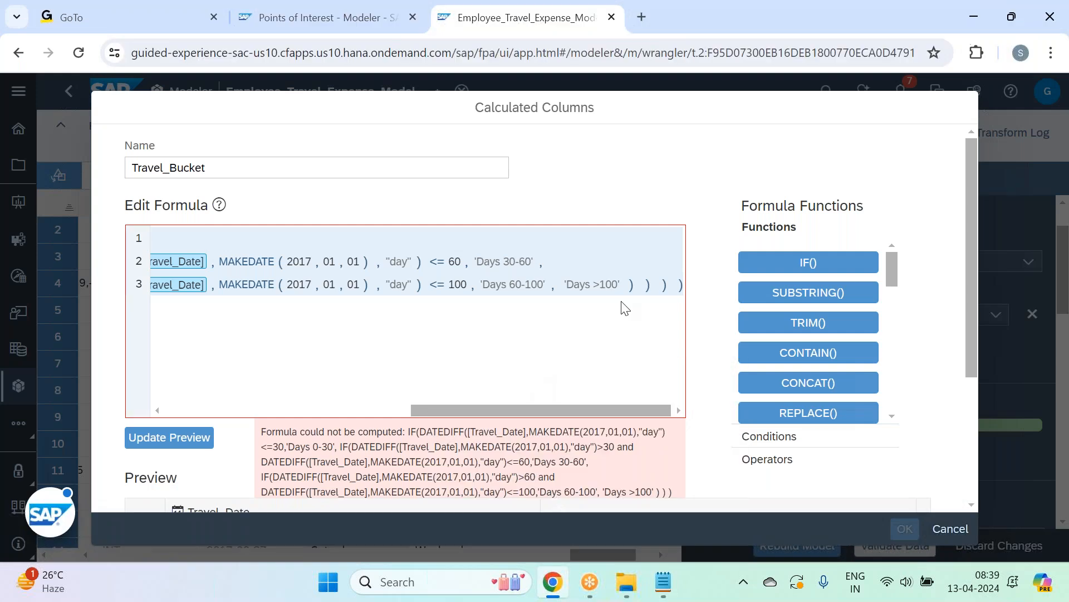
pyautogui.press('Delete')
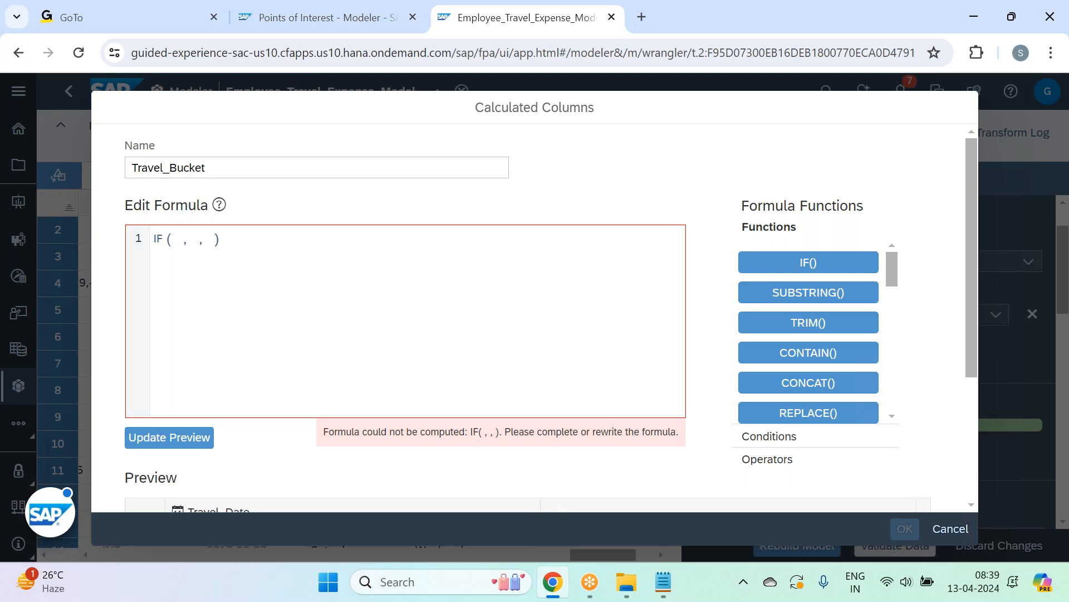
# Step: Copy the first DATEDIFF condition (<=30) with its 'Days 0-30' value from the Notepad notes into the empty IF in Chrome
pyautogui.click(664, 585)
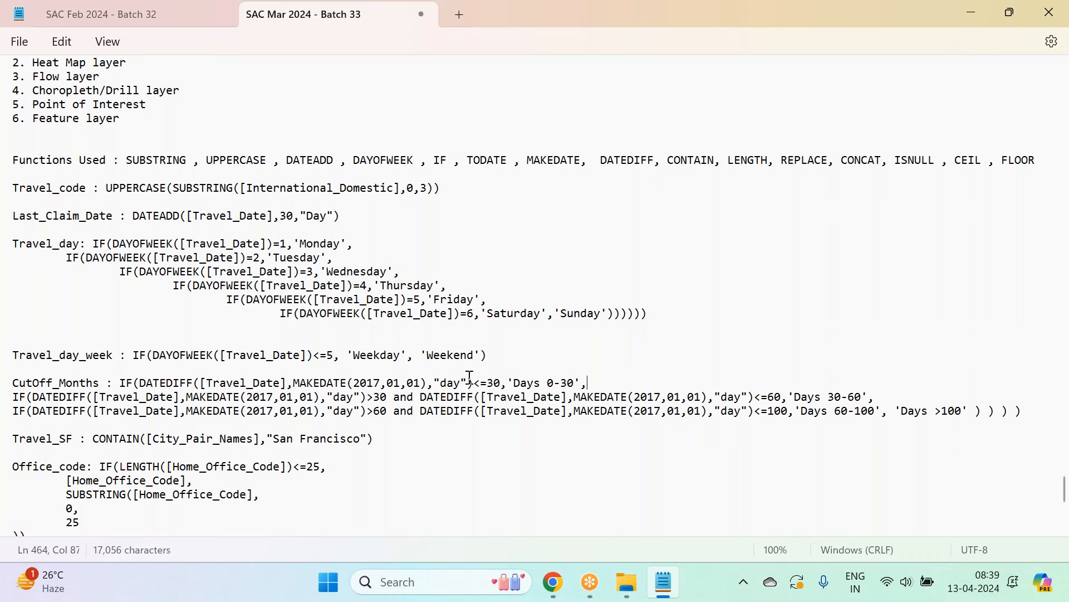
pyautogui.moveTo(474, 383); pyautogui.dragTo(143, 390)
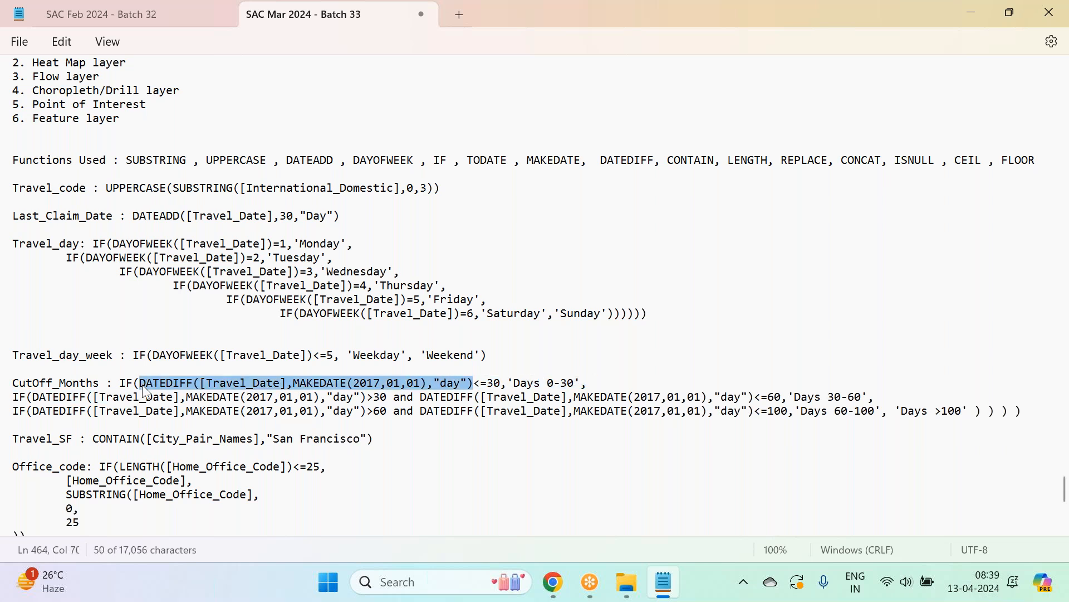
pyautogui.moveTo(140, 385); pyautogui.dragTo(592, 388)
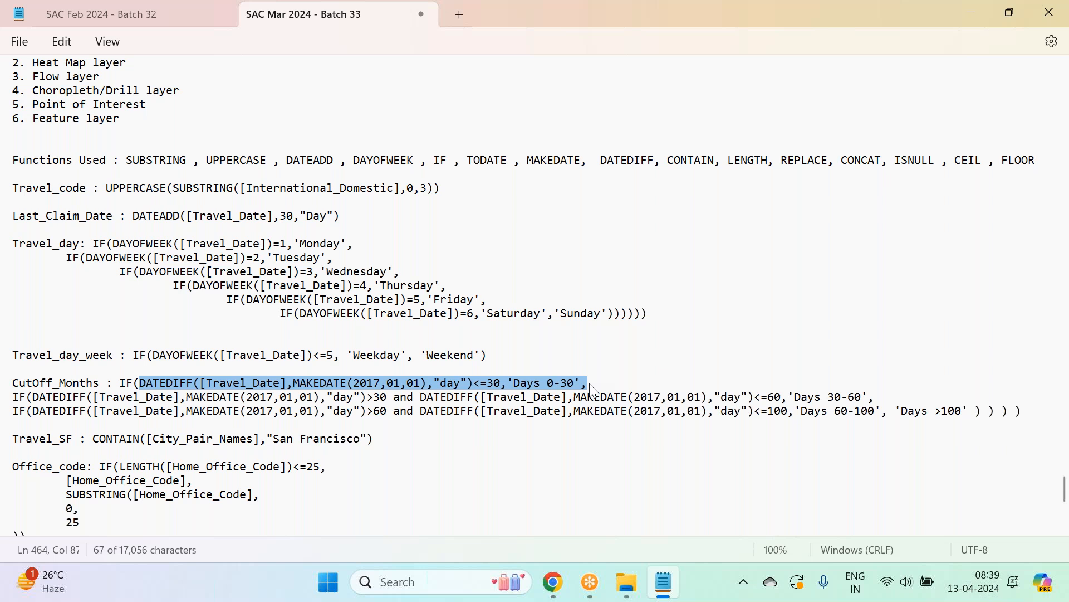
pyautogui.click(553, 582)
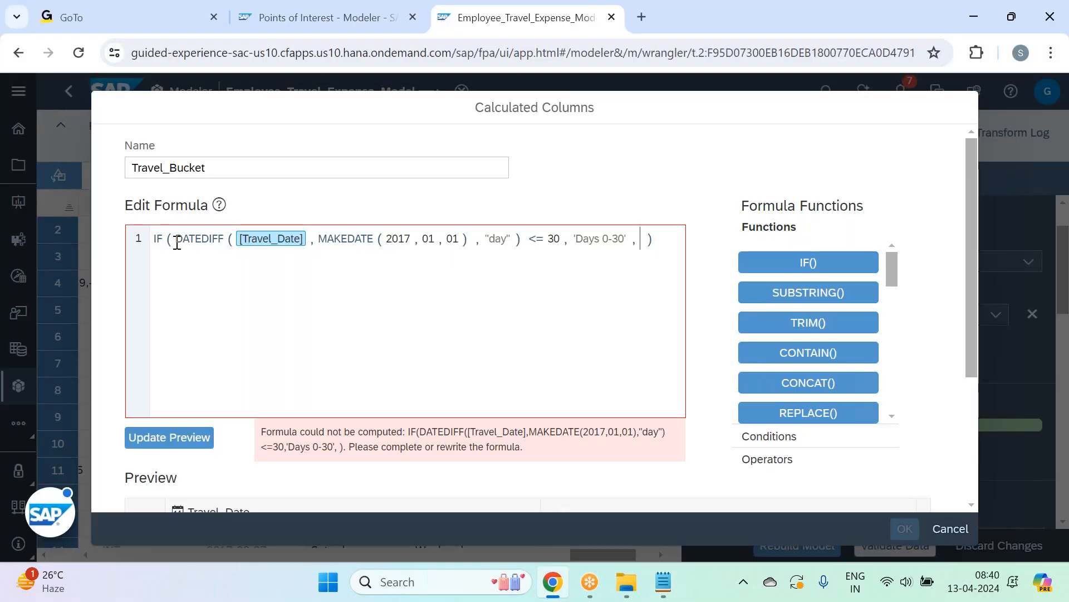
# Step: Enter '99' in quotes as the first IF's value when false, update the preview and check the calculated sample
pyautogui.click(650, 236)
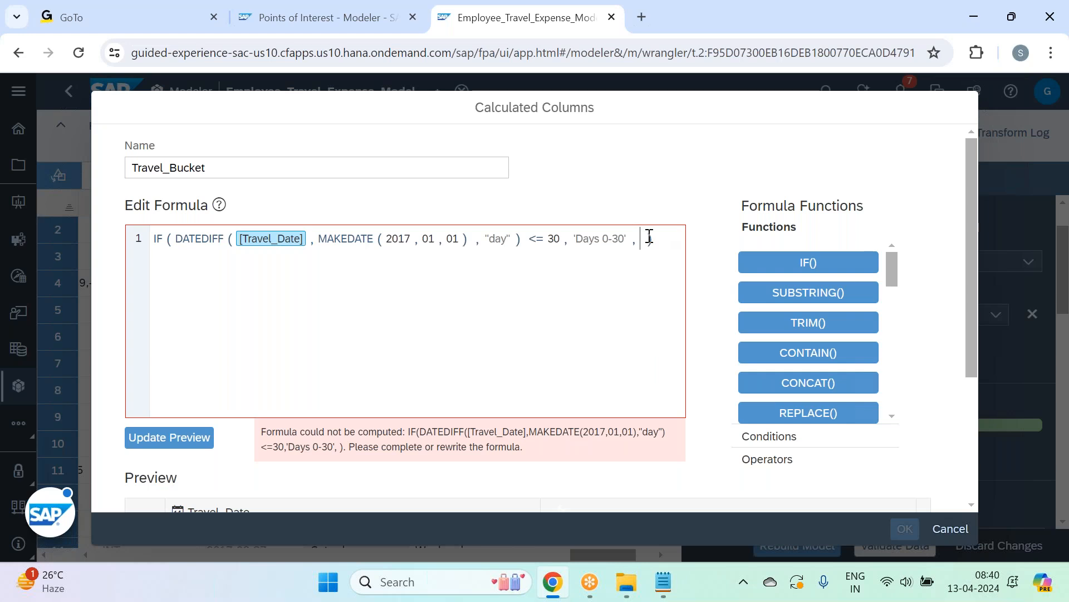
pyautogui.write('50')
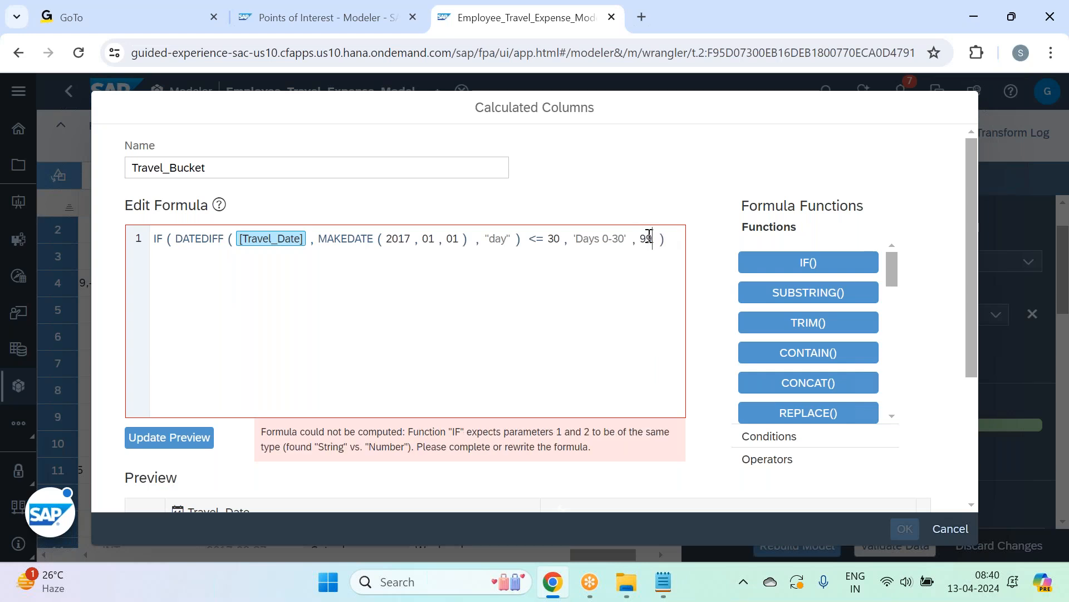
pyautogui.press('BackSpace')
pyautogui.press('BackSpace')
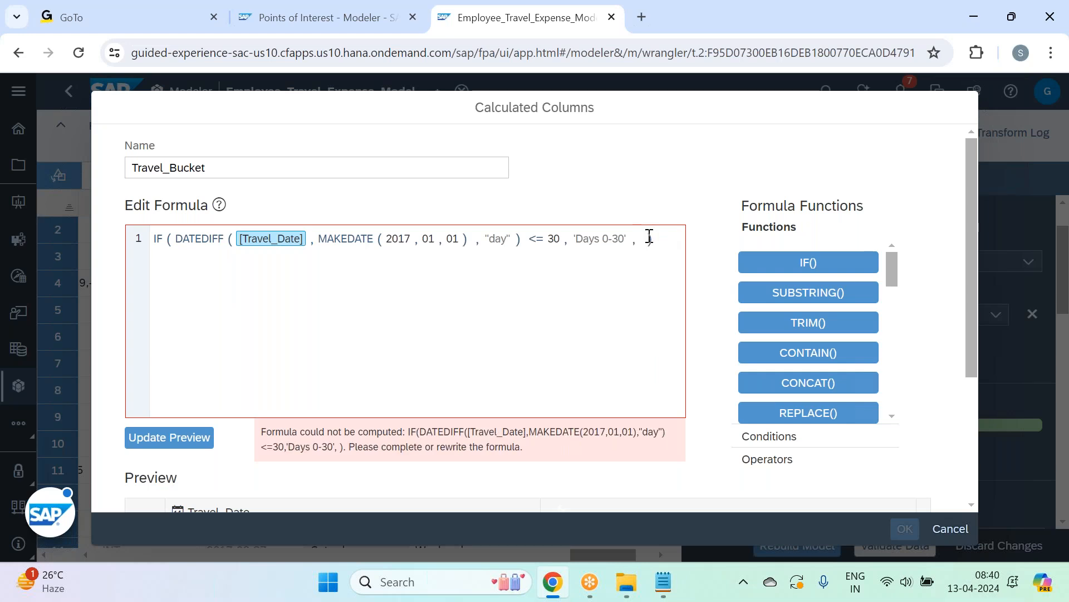
pyautogui.write("'99'")
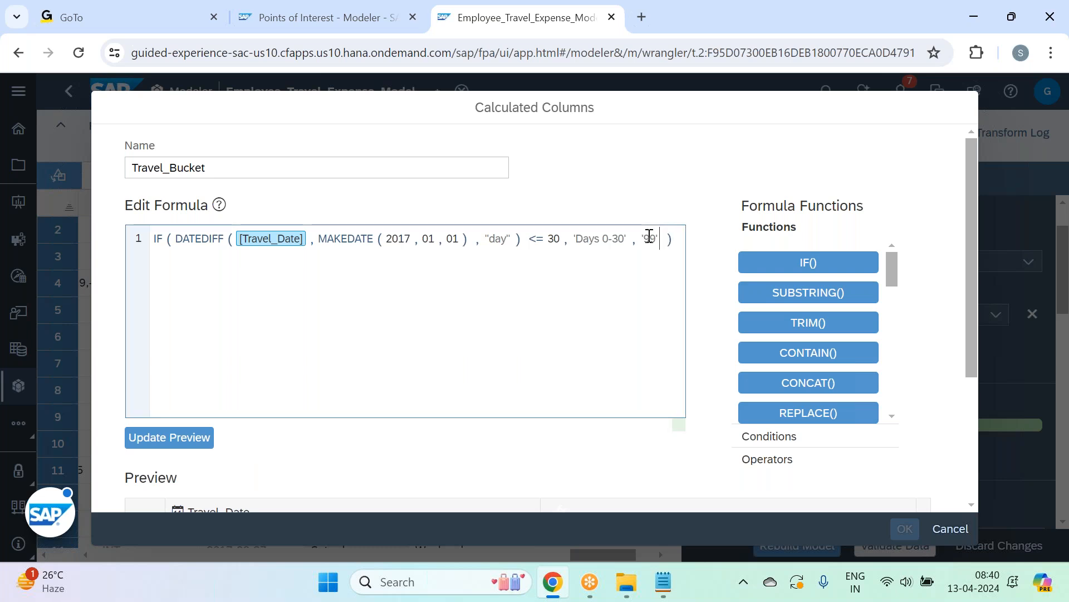
pyautogui.click(163, 437)
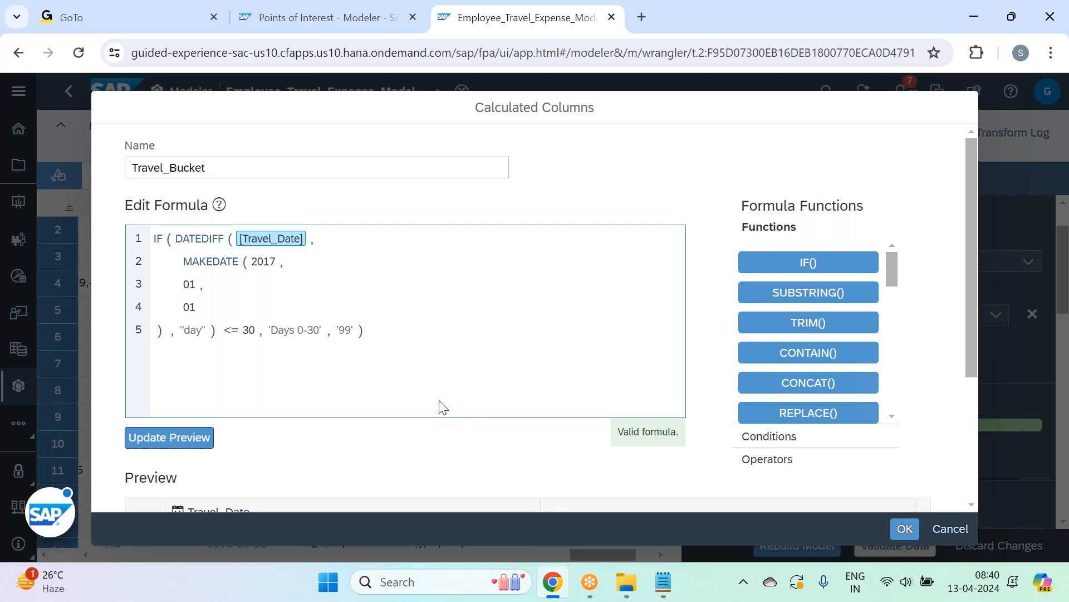
pyautogui.scroll(-3, 439, 400)
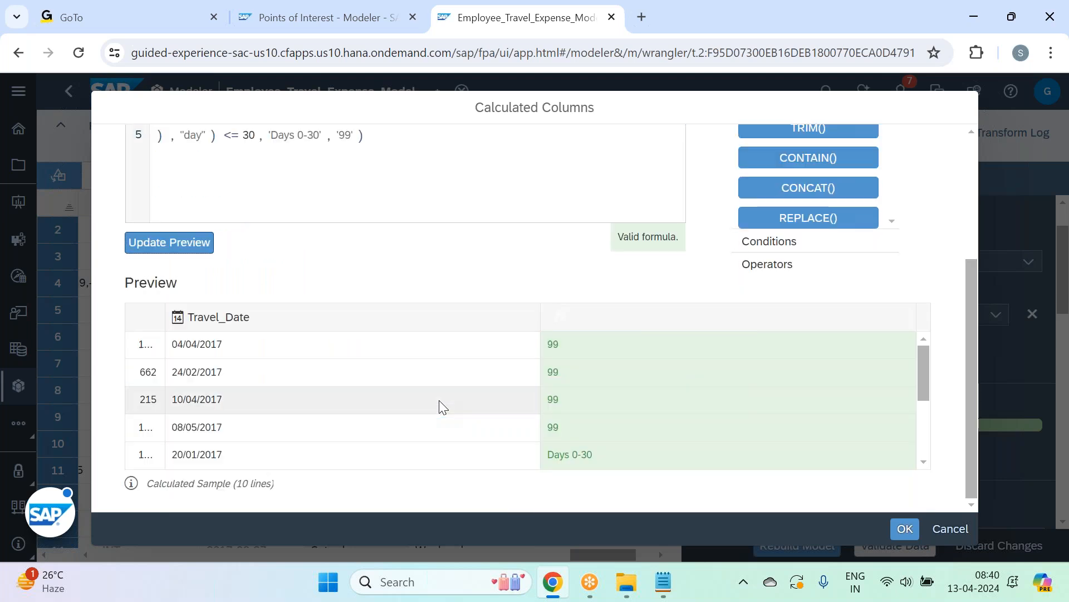
pyautogui.scroll(3, 439, 400)
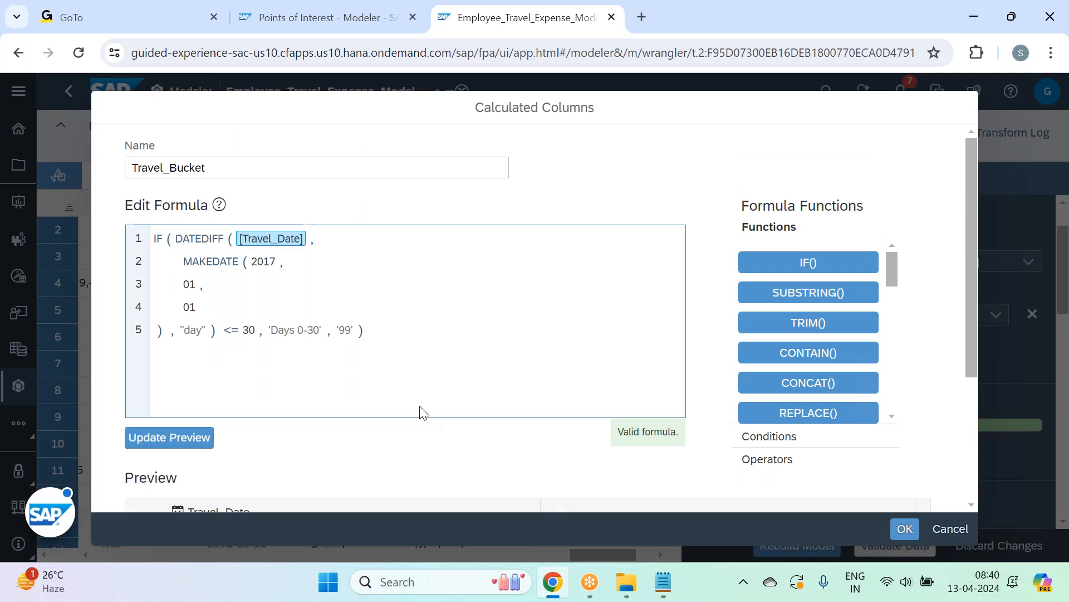
# Step: Replace the '99' value with the second IF from the Notepad notes, covering >30 and <=60 days with 'Days 30-60'
pyautogui.click(338, 330)
pyautogui.doubleClick(348, 332)
pyautogui.press('BackSpace')
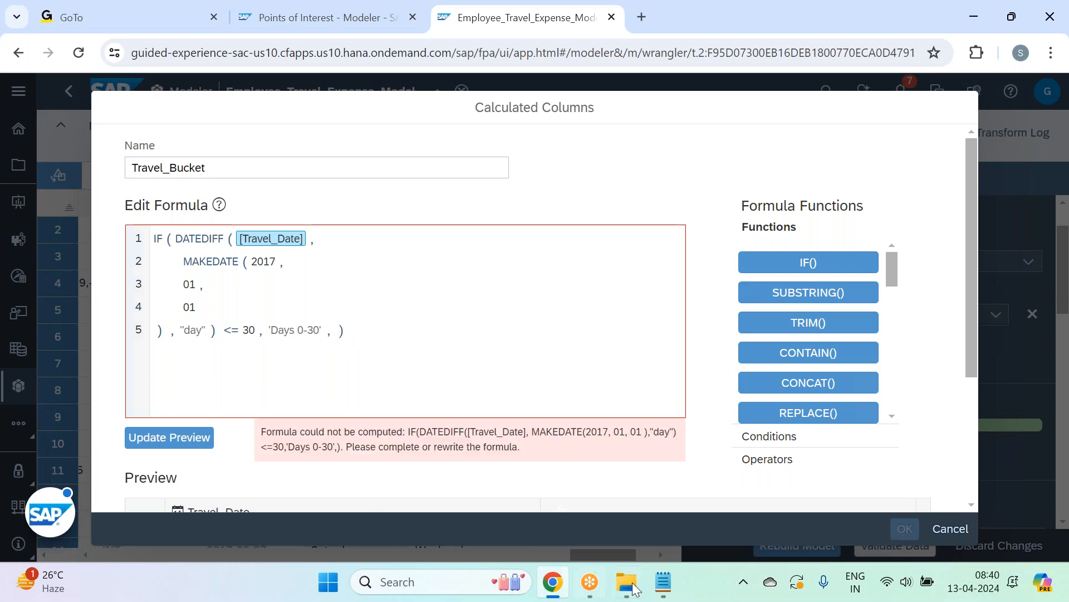
pyautogui.click(660, 589)
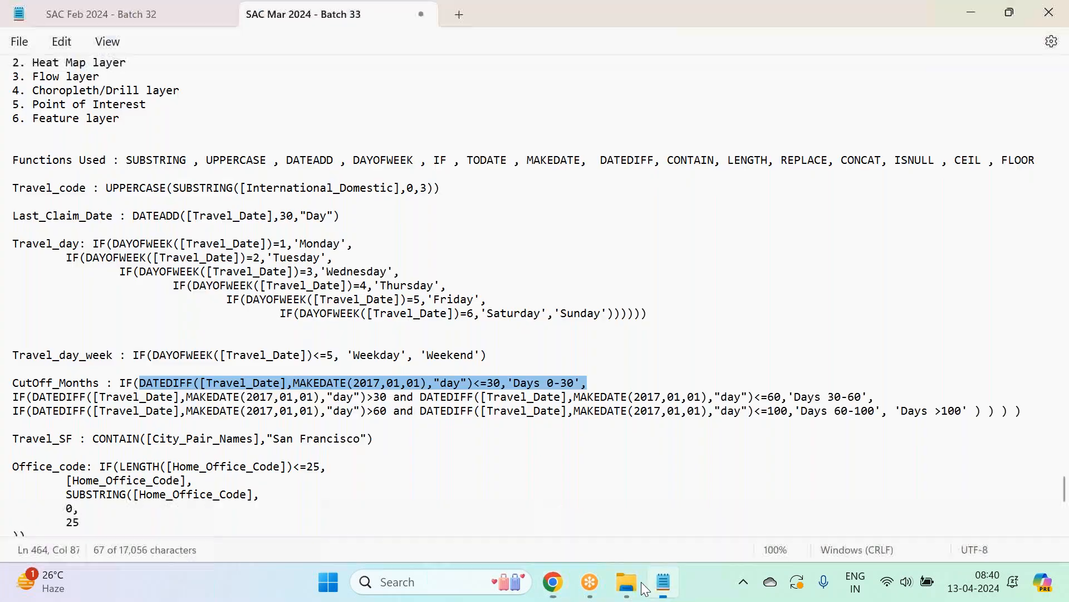
pyautogui.click(15, 399)
pyautogui.moveTo(15, 401); pyautogui.dragTo(784, 410)
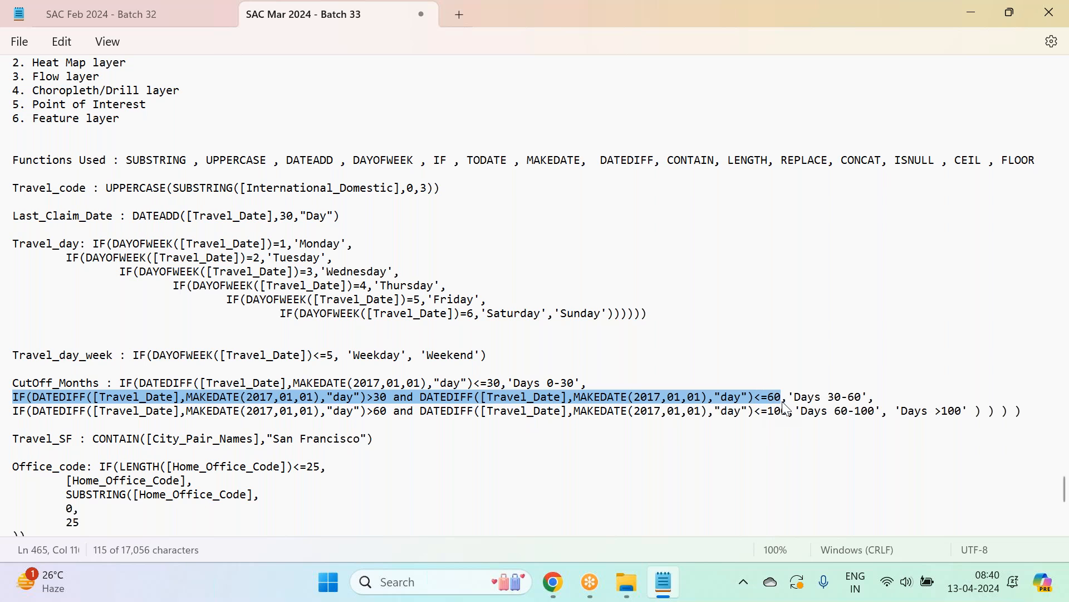
pyautogui.moveTo(785, 409); pyautogui.dragTo(867, 400)
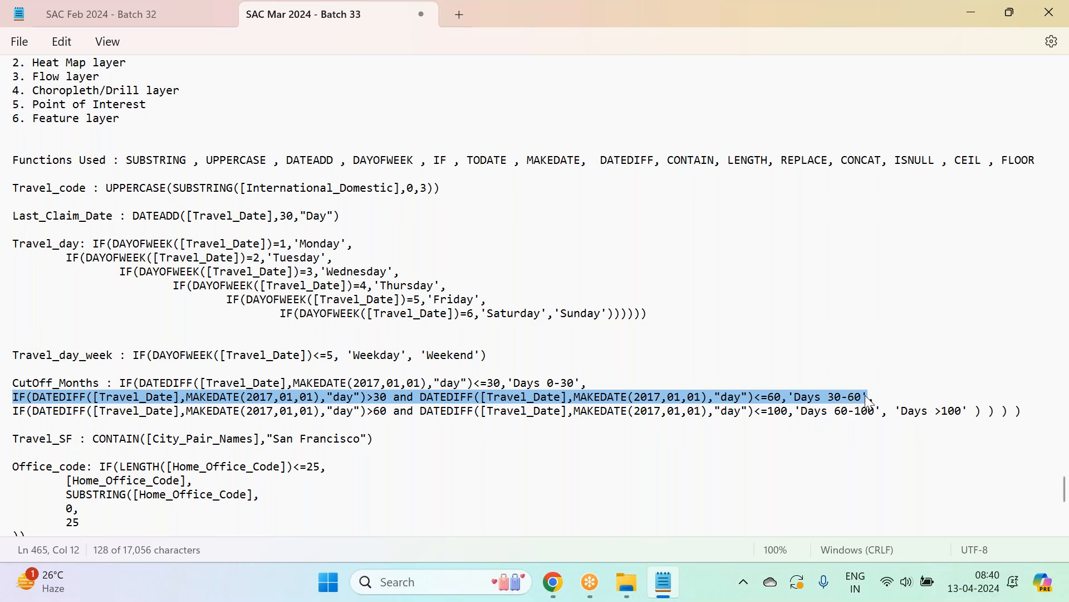
pyautogui.moveTo(867, 397); pyautogui.dragTo(881, 400)
pyautogui.hotkey('ctrl', 'c')
pyautogui.hotkey('alt', 'Tab')
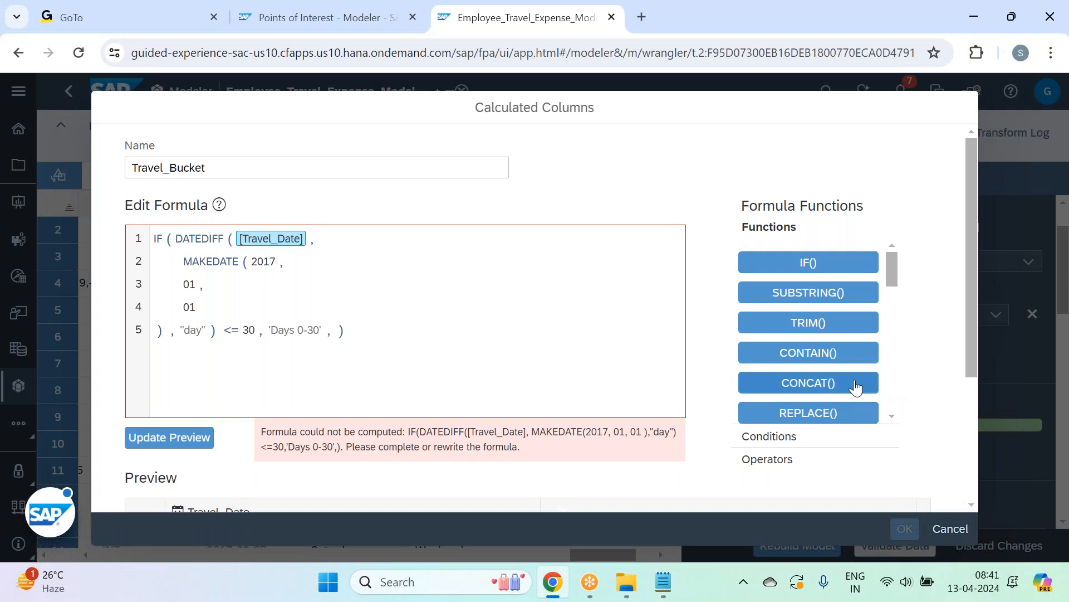
pyautogui.hotkey('ctrl', 'v')
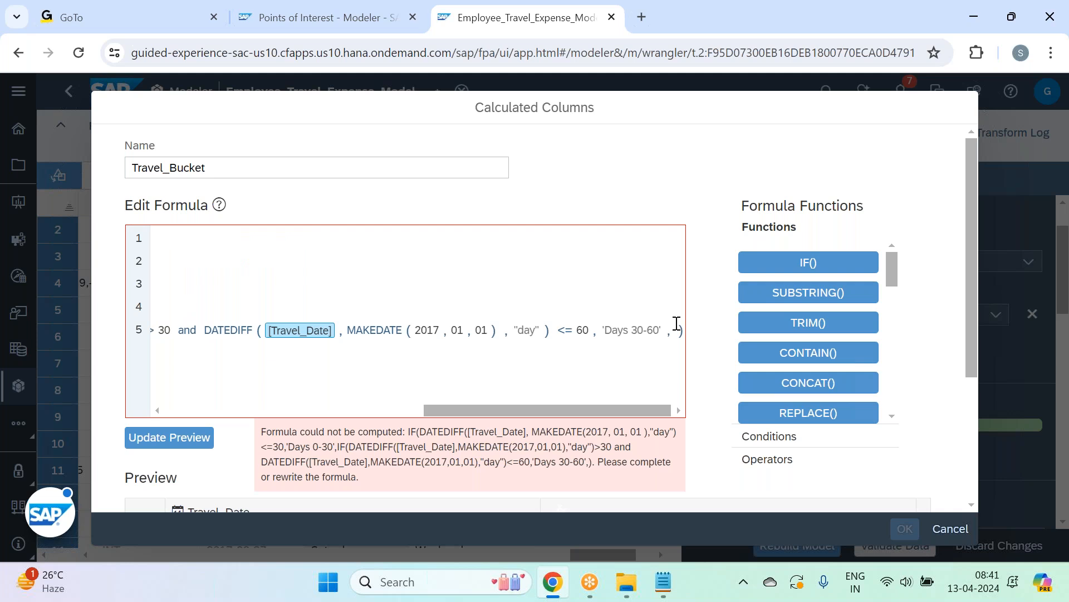
# Step: Enter '99' as the second IF's value when false, add the missing closing bracket and update the preview
pyautogui.write("'99'")
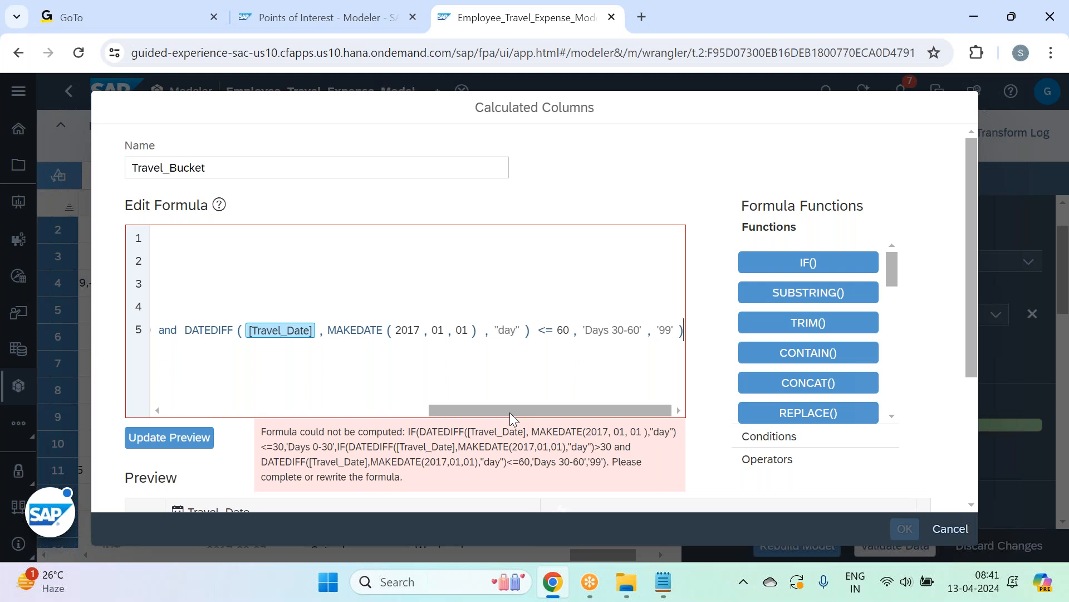
pyautogui.moveTo(510, 412); pyautogui.dragTo(462, 413)
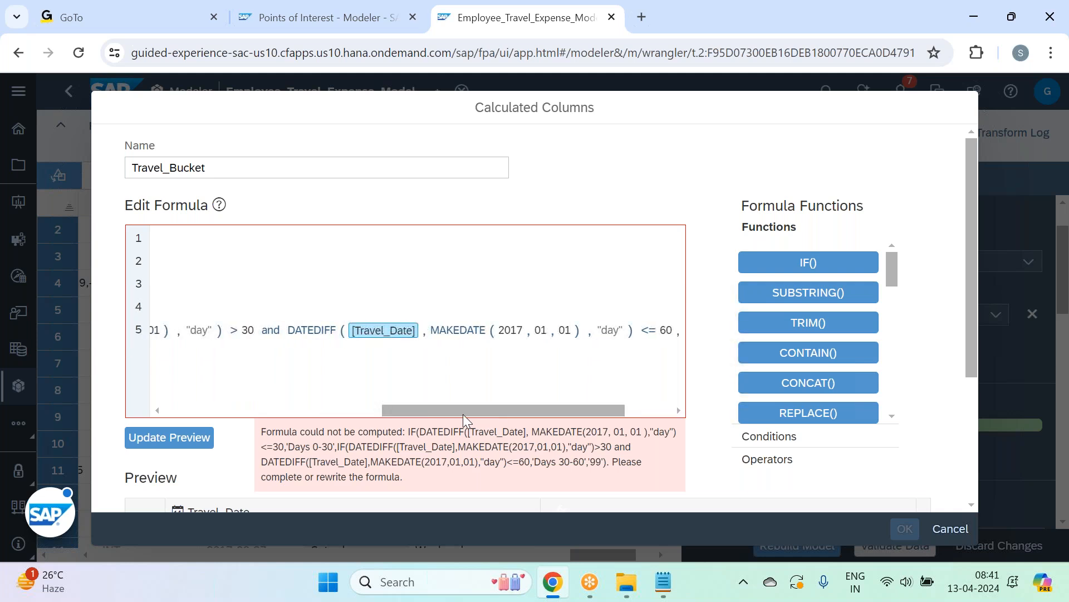
pyautogui.moveTo(463, 414); pyautogui.dragTo(212, 393)
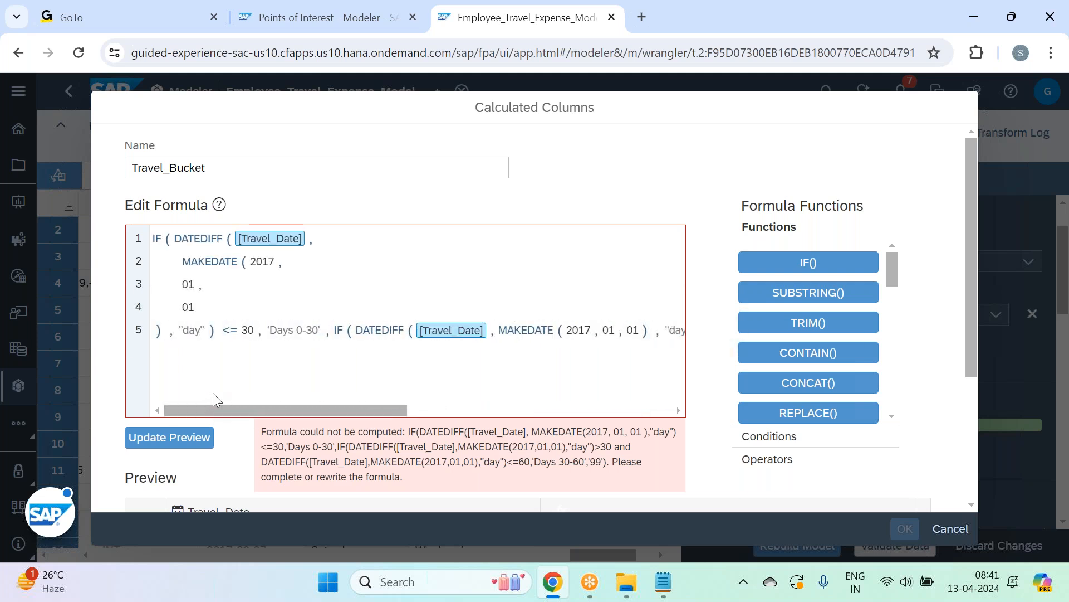
pyautogui.click(155, 438)
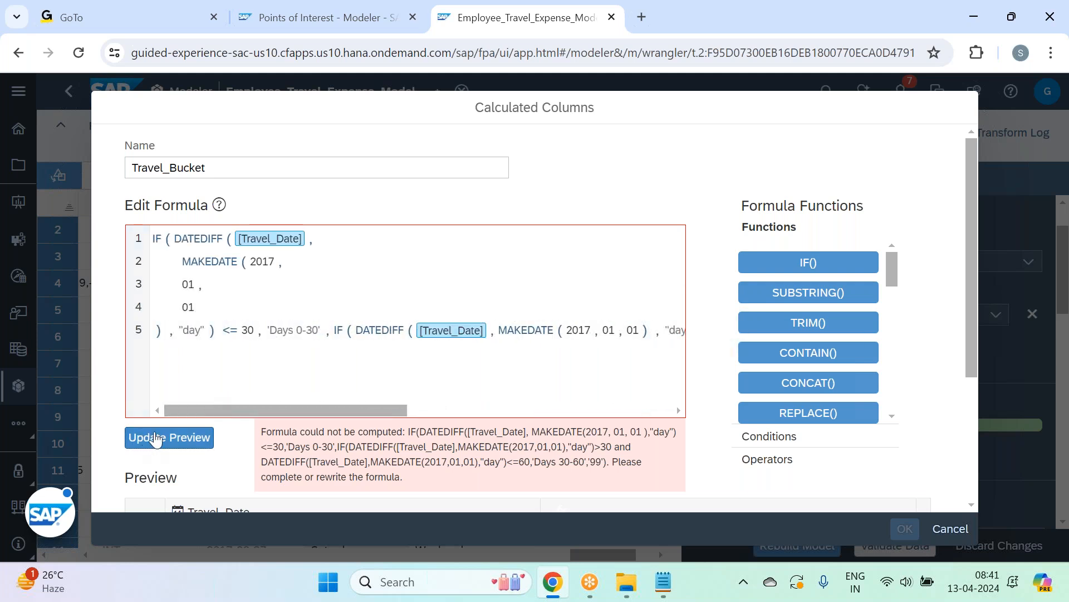
pyautogui.moveTo(369, 412); pyautogui.dragTo(669, 417)
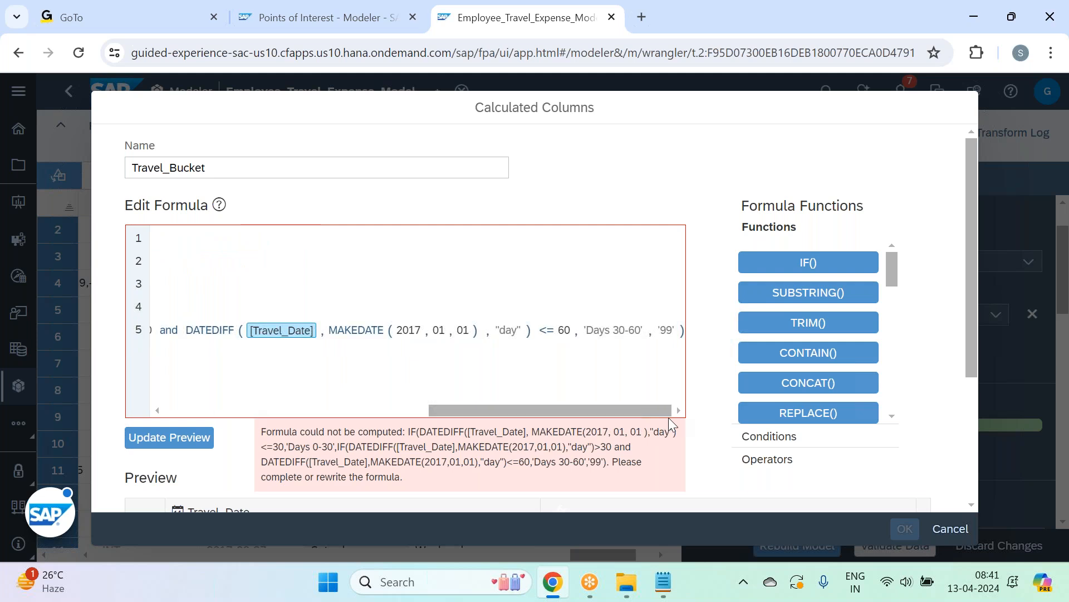
pyautogui.click(683, 328)
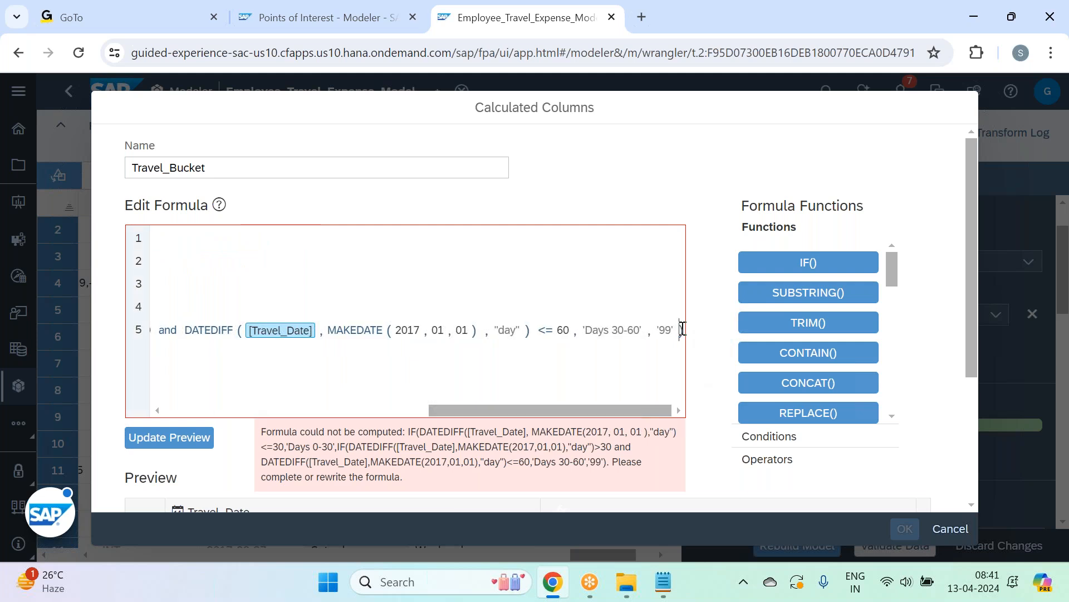
pyautogui.write(')')
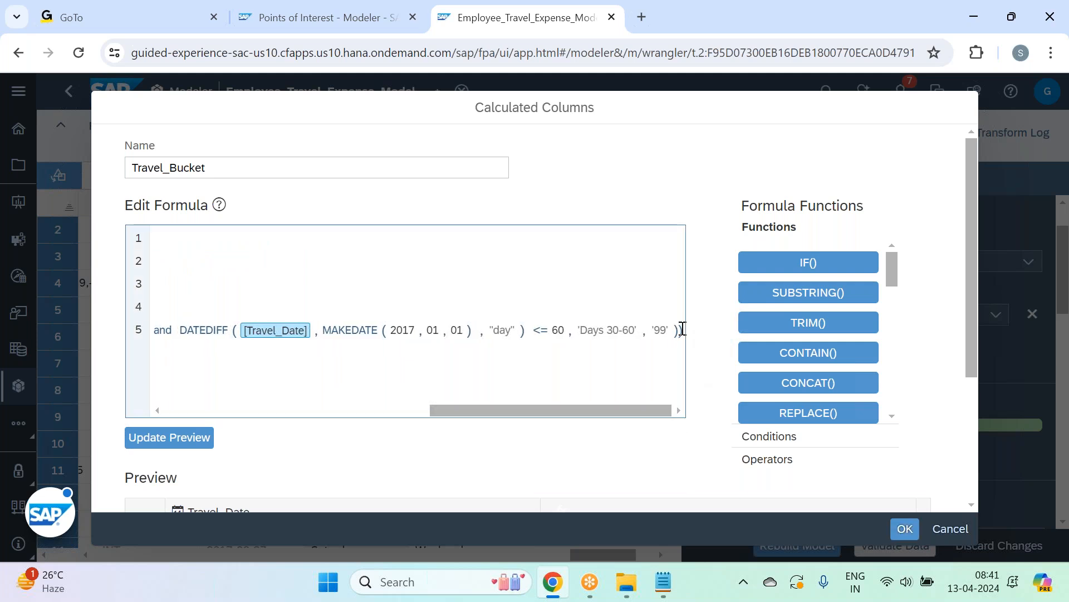
pyautogui.click(155, 439)
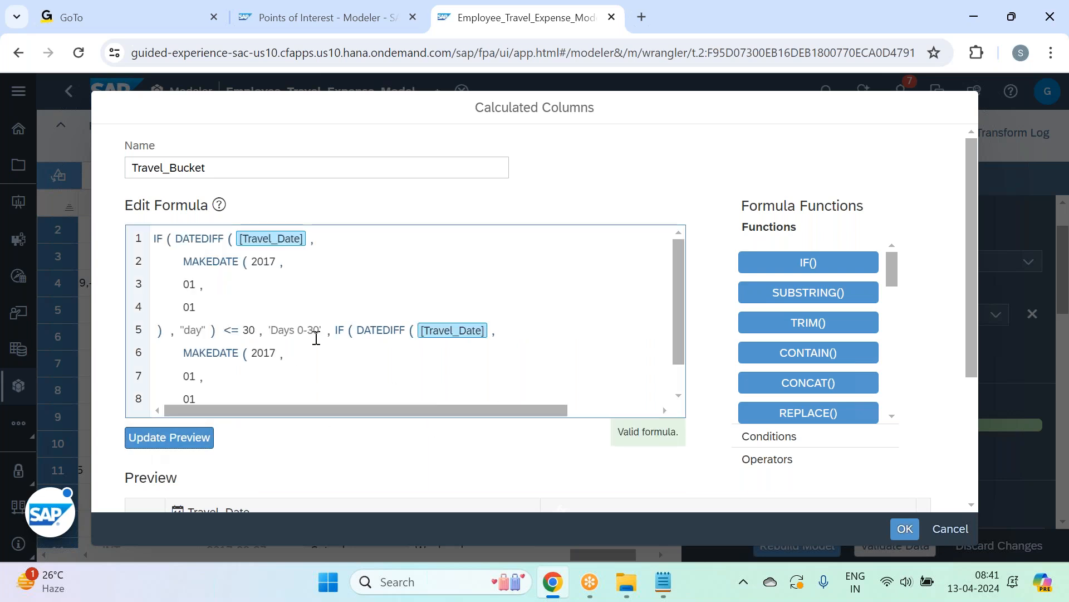
# Step: Examine the nested IF in the formula and compare the travel dates with their buckets in the calculated sample
pyautogui.scroll(-1, 316, 338)
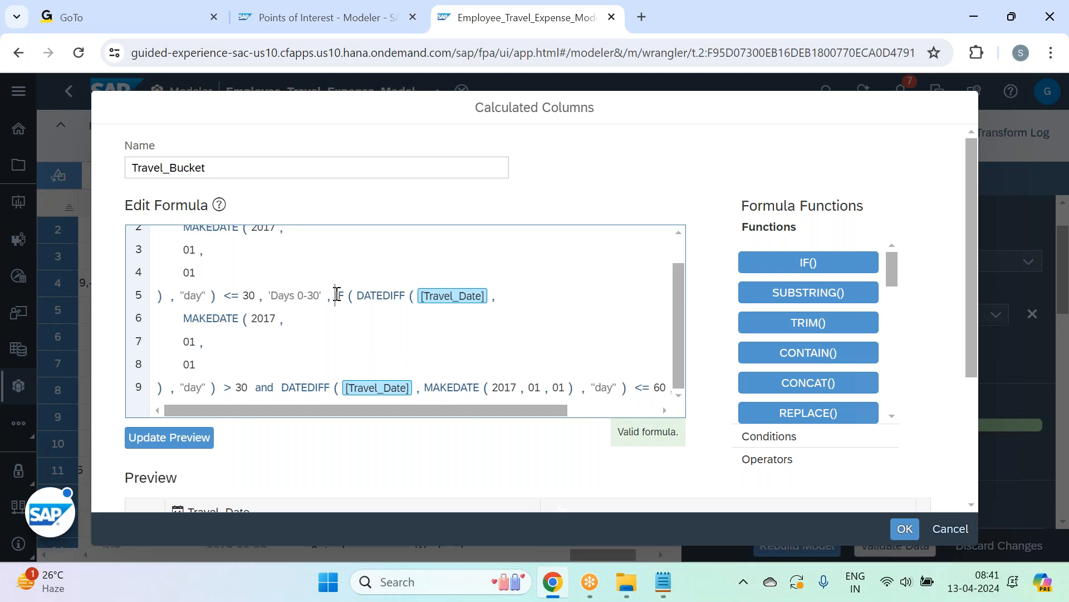
pyautogui.moveTo(337, 295); pyautogui.dragTo(361, 340)
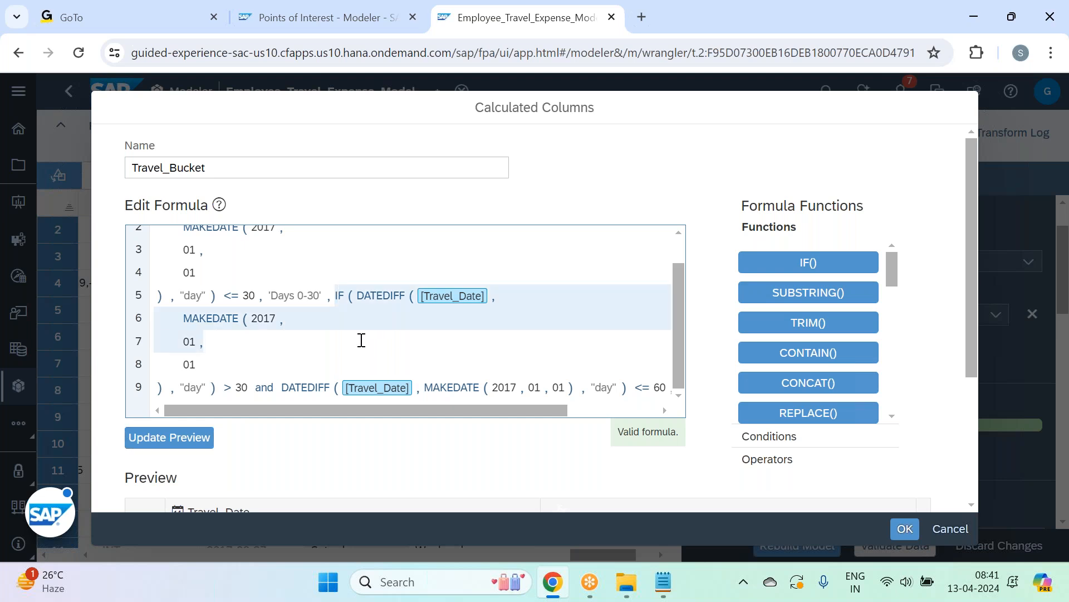
pyautogui.moveTo(523, 412); pyautogui.dragTo(630, 416)
pyautogui.scroll(-1, 610, 362)
pyautogui.scroll(-3, 610, 362)
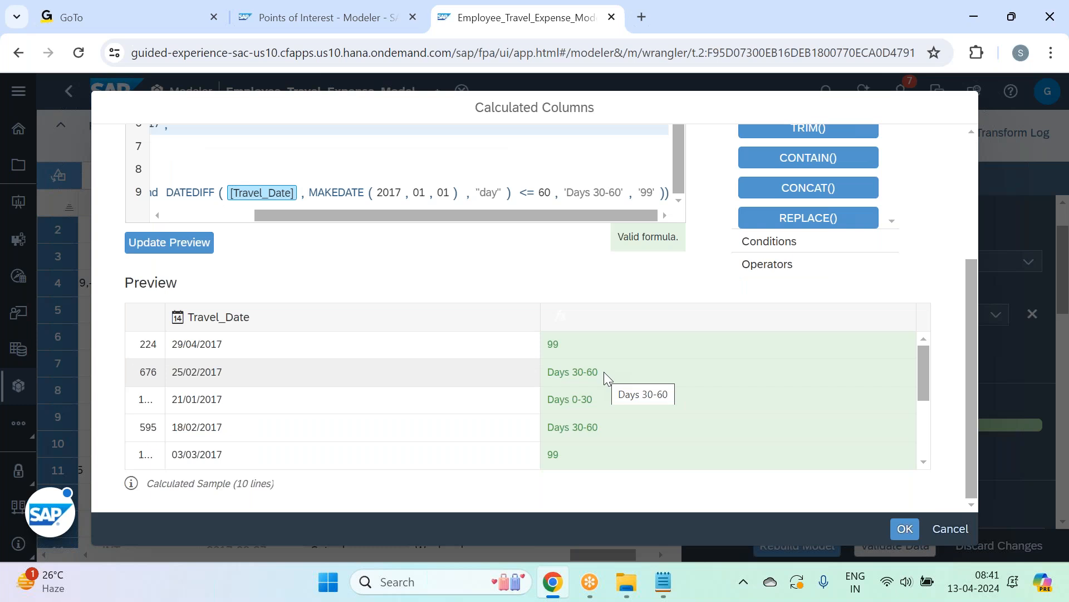
pyautogui.scroll(3, 604, 372)
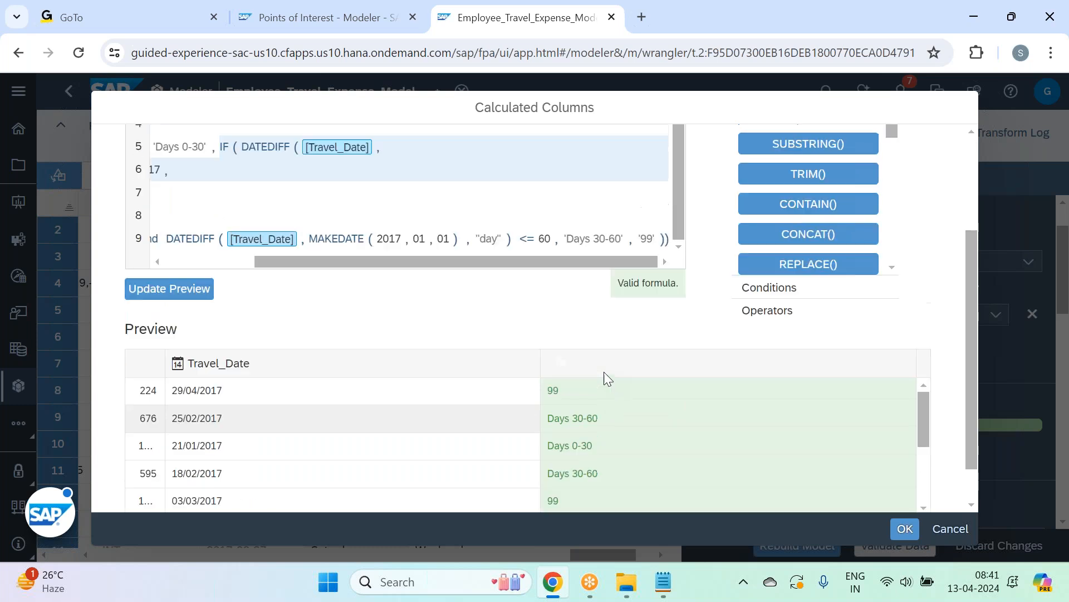
pyautogui.scroll(-3, 604, 372)
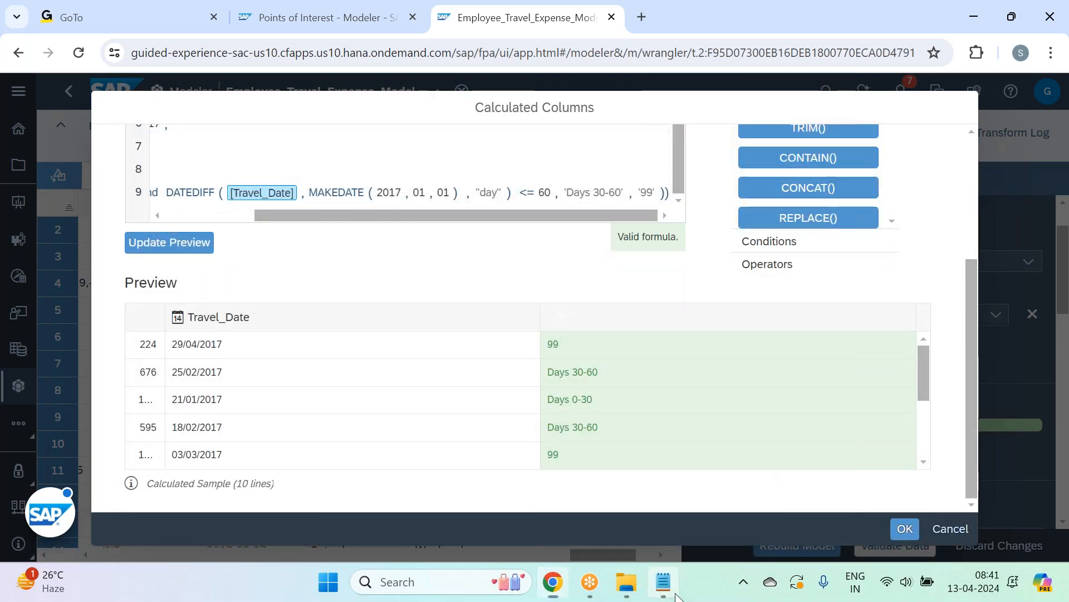
# Step: Remove the surplus closing bracket from the CutOff_Months entry in the Notepad notes and copy its complete three-level IF formula
pyautogui.click(664, 582)
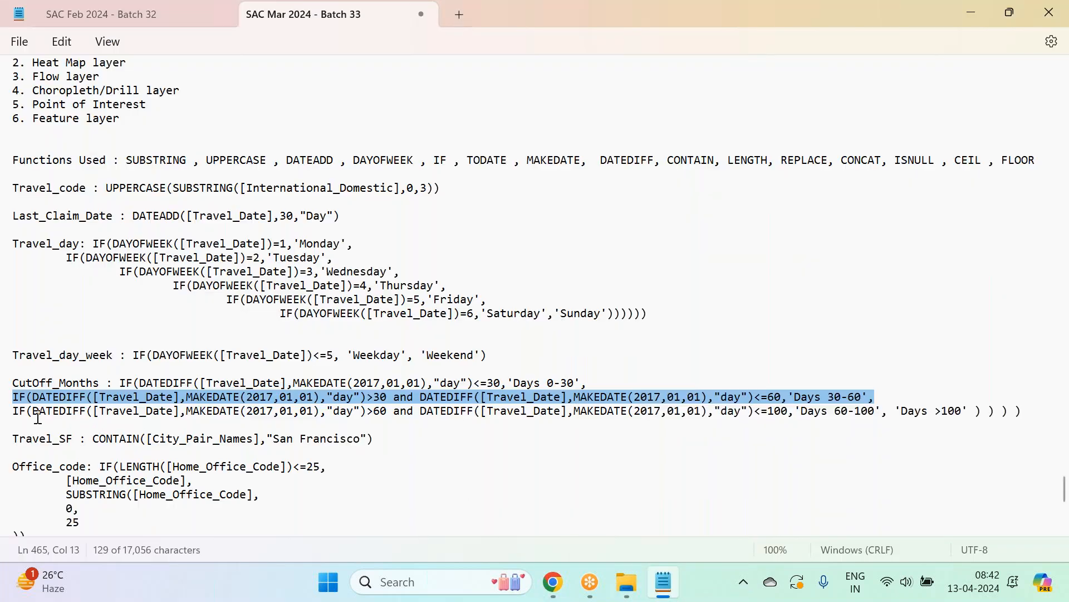
pyautogui.click(13, 411)
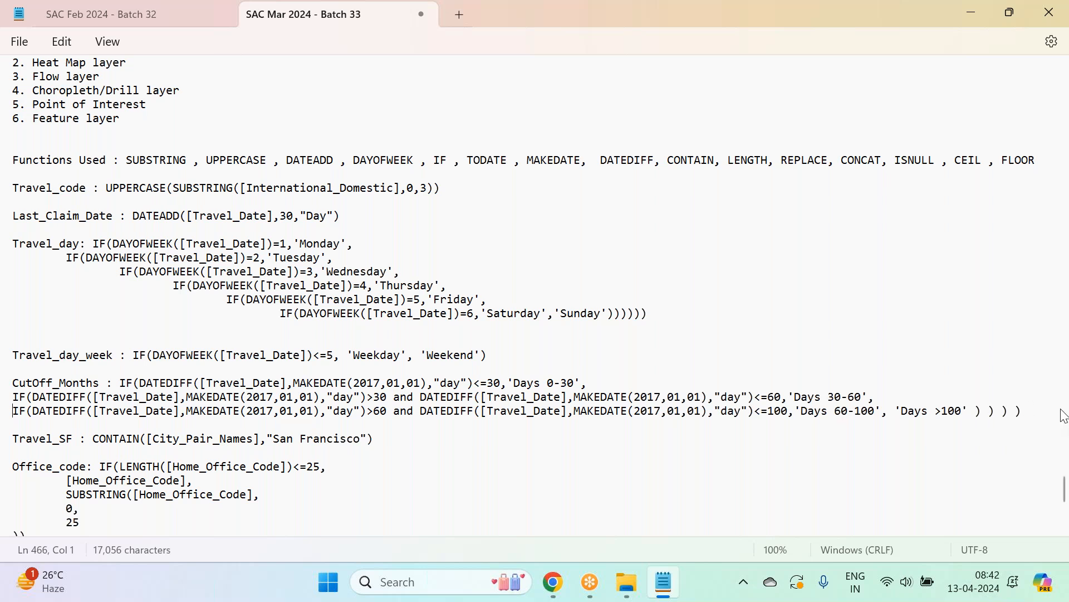
pyautogui.press('BackSpace')
pyautogui.moveTo(1035, 412); pyautogui.dragTo(126, 384)
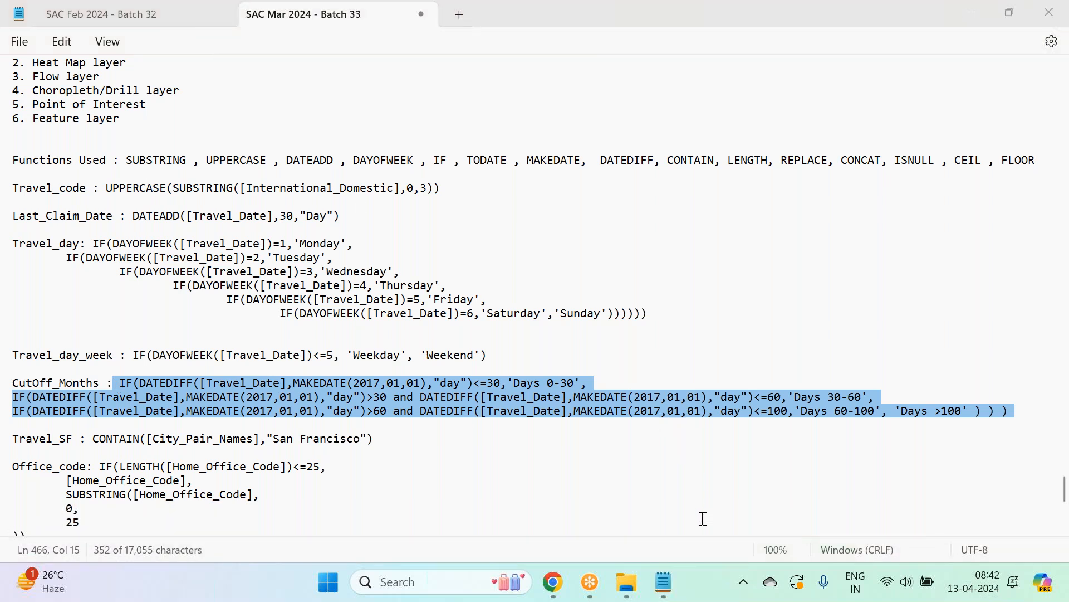
# Step: Switch to the browser, replace the whole Travel_Bucket formula with the copied CutOff_Months formula and update the preview
pyautogui.click(553, 581)
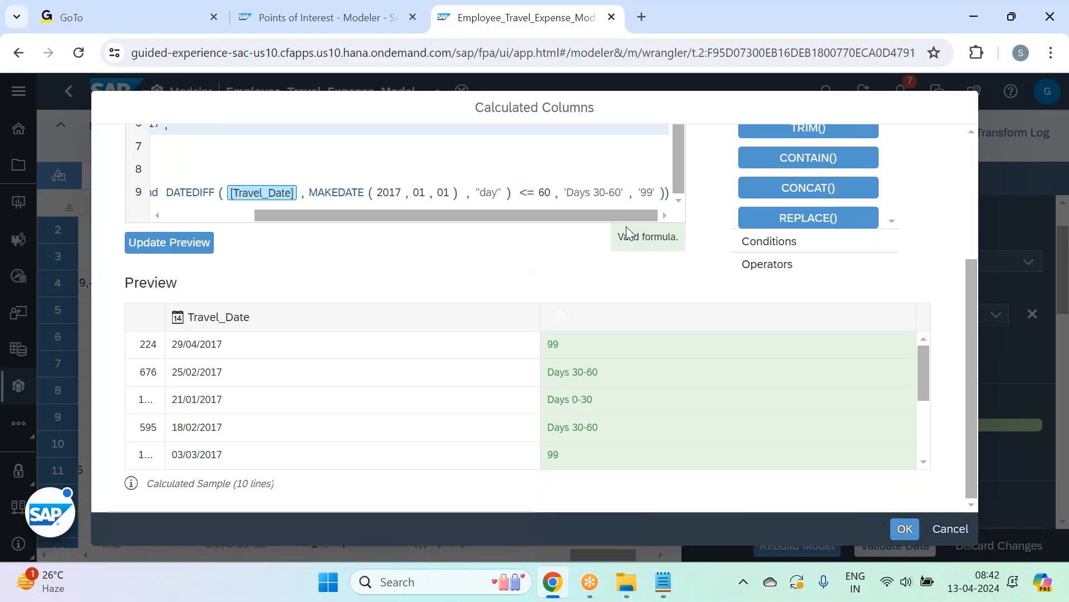
pyautogui.scroll(3, 626, 226)
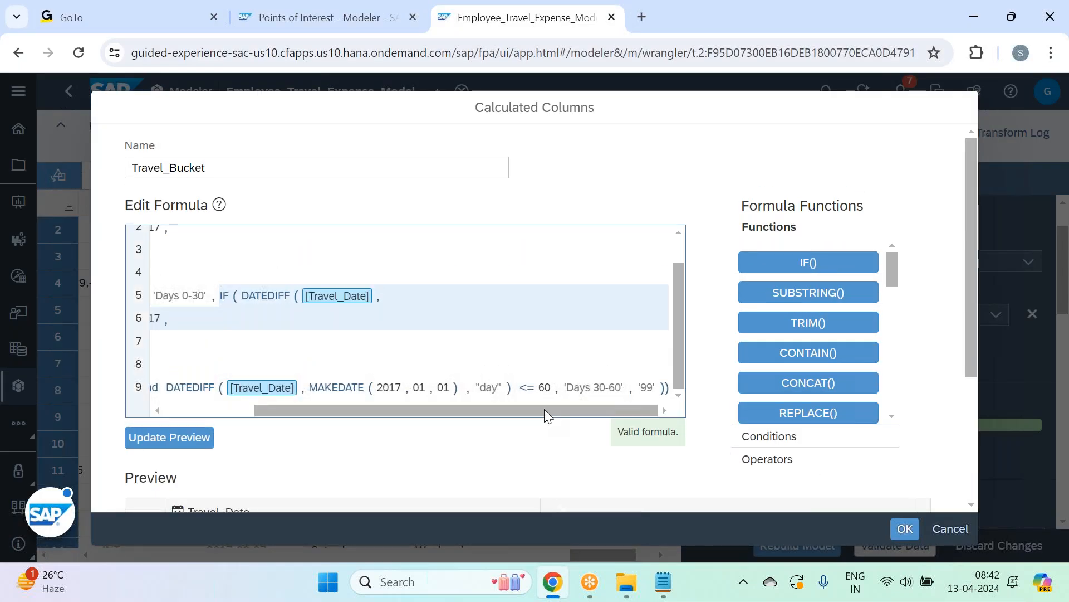
pyautogui.moveTo(544, 410); pyautogui.dragTo(295, 410)
pyautogui.scroll(1, 221, 310)
pyautogui.scroll(1, 221, 310)
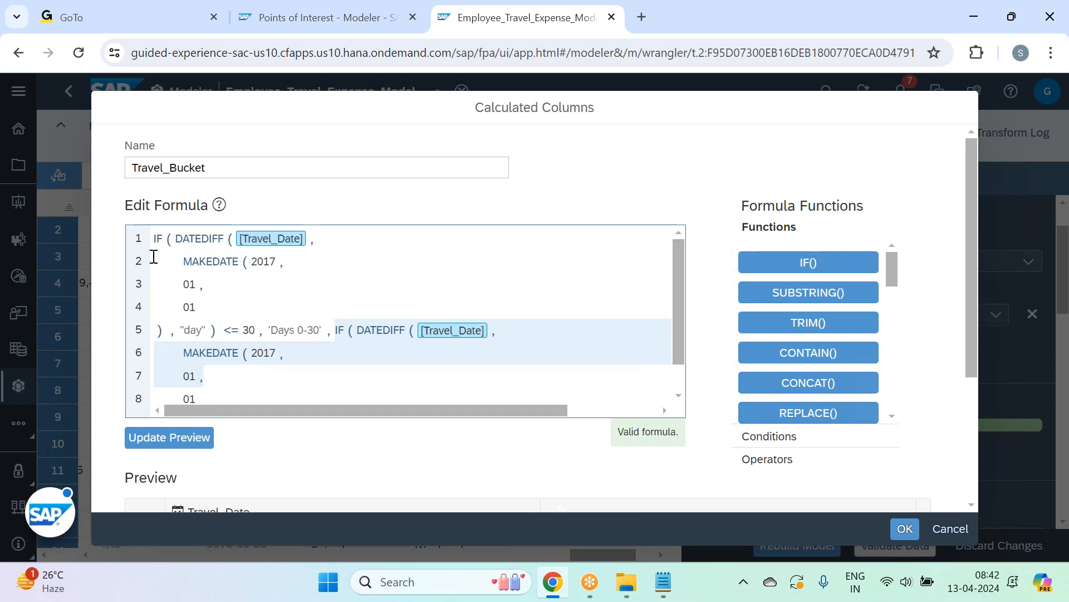
pyautogui.moveTo(154, 238); pyautogui.dragTo(640, 405)
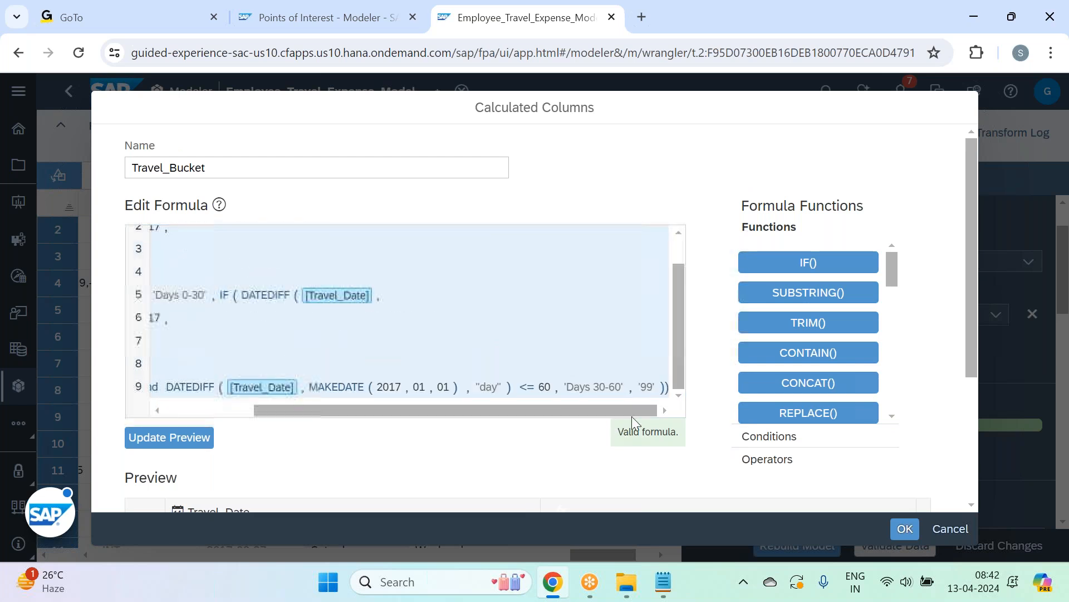
pyautogui.press('BackSpace')
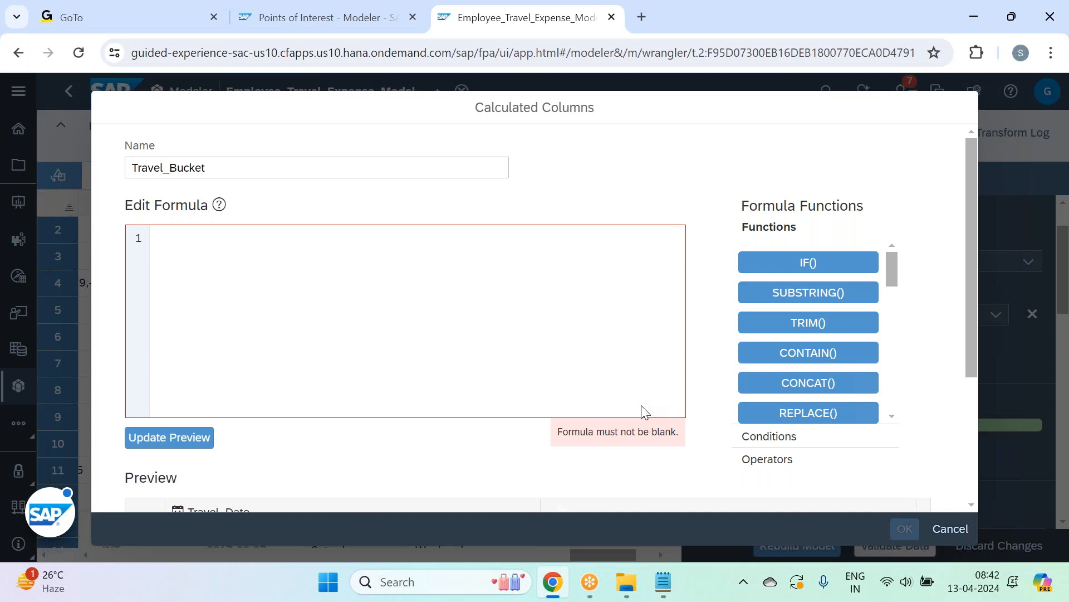
pyautogui.hotkey('ctrl', 'v')
pyautogui.click(180, 439)
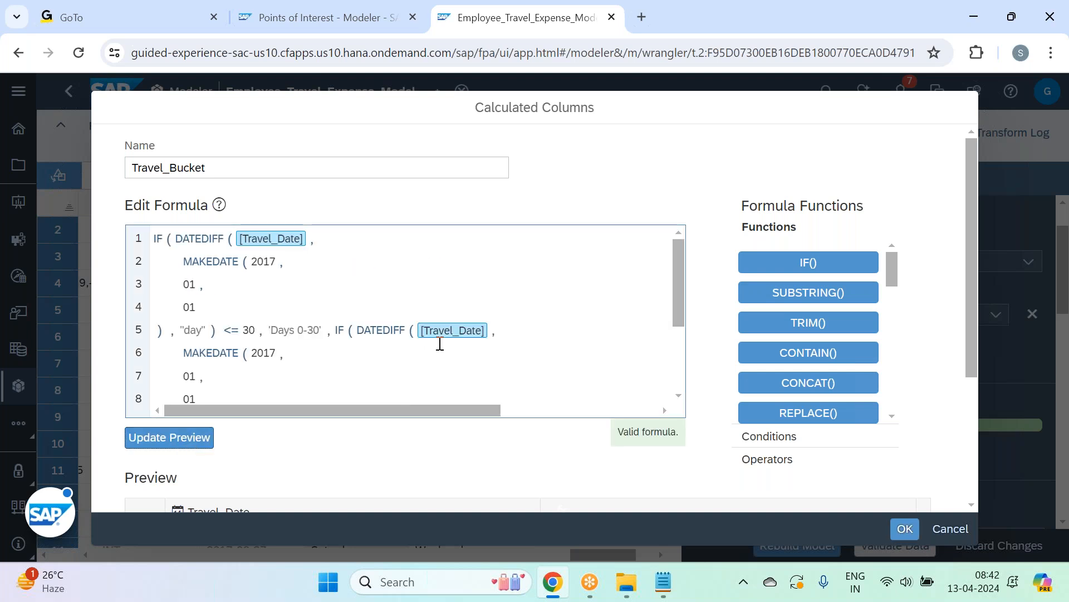
# Step: Shorten the first IF's bucket label to '0-30' by removing the word Days
pyautogui.click(296, 329)
pyautogui.press('BackSpace')
pyautogui.press('BackSpace')
pyautogui.press('BackSpace')
pyautogui.press('BackSpace')
pyautogui.press('BackSpace')
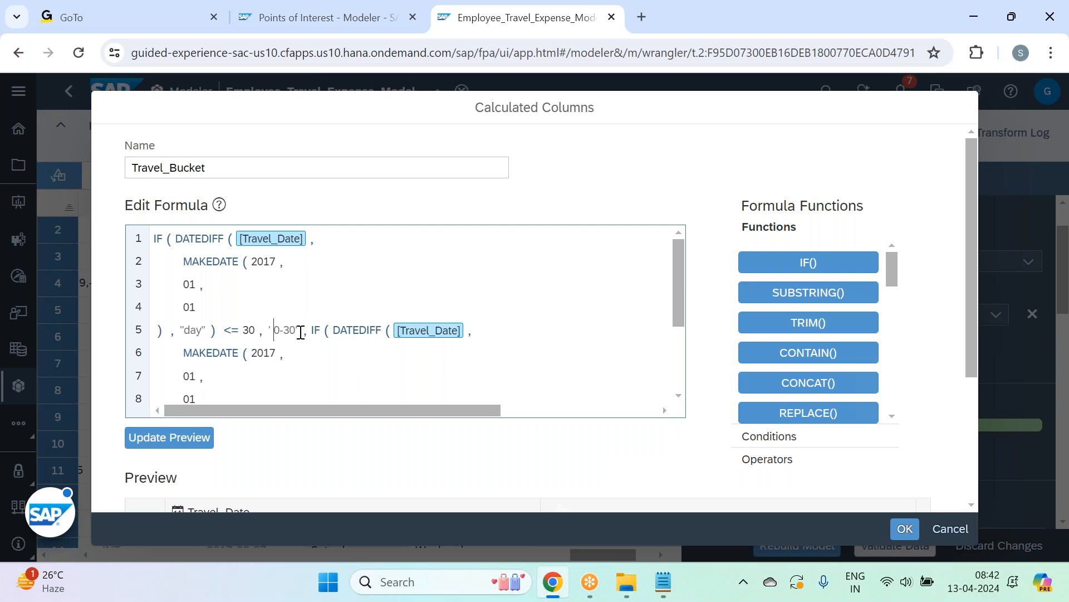
pyautogui.press('BackSpace')
# Step: Shorten the second IF's bucket label to '30-60' by removing the word Days
pyautogui.scroll(-3, 325, 277)
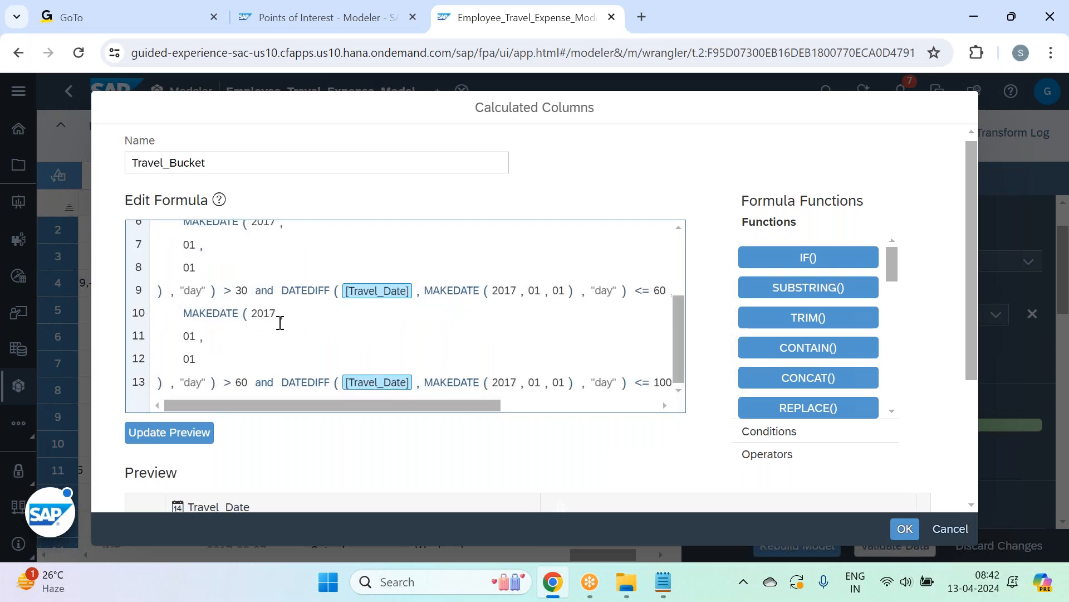
pyautogui.scroll(-3, 279, 319)
pyautogui.moveTo(491, 333); pyautogui.dragTo(576, 337)
pyautogui.click(569, 211)
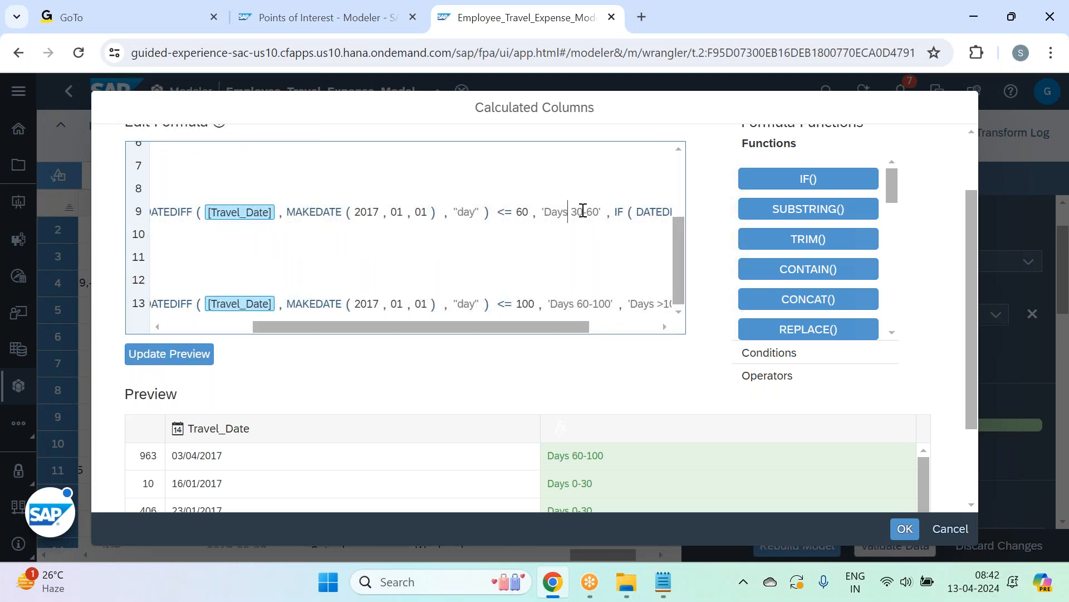
pyautogui.press('Right')
pyautogui.press('BackSpace')
pyautogui.press('BackSpace')
pyautogui.press('BackSpace')
pyautogui.press('BackSpace')
pyautogui.press('BackSpace')
# Step: Remove the word Days from the third IF's two labels, leaving '60-100' and '>100' without leading spaces
pyautogui.click(576, 306)
pyautogui.press('BackSpace')
pyautogui.press('BackSpace')
pyautogui.press('BackSpace')
pyautogui.press('BackSpace')
pyautogui.press('BackSpace')
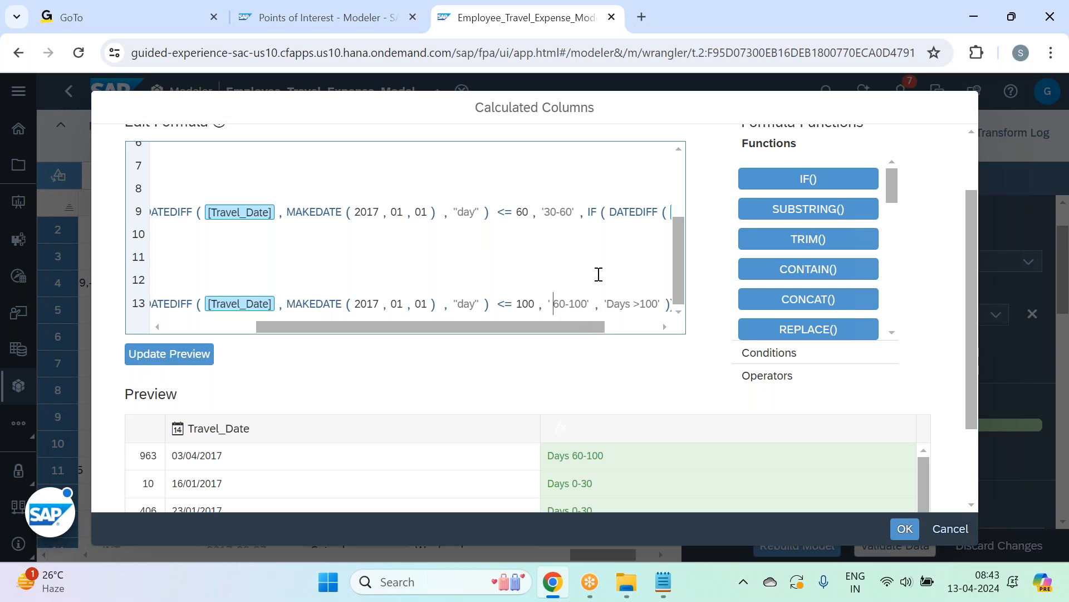
pyautogui.click(633, 305)
pyautogui.press('BackSpace')
pyautogui.press('BackSpace')
pyautogui.press('BackSpace')
pyautogui.press('BackSpace')
pyautogui.press('BackSpace')
pyautogui.press('BackSpace')
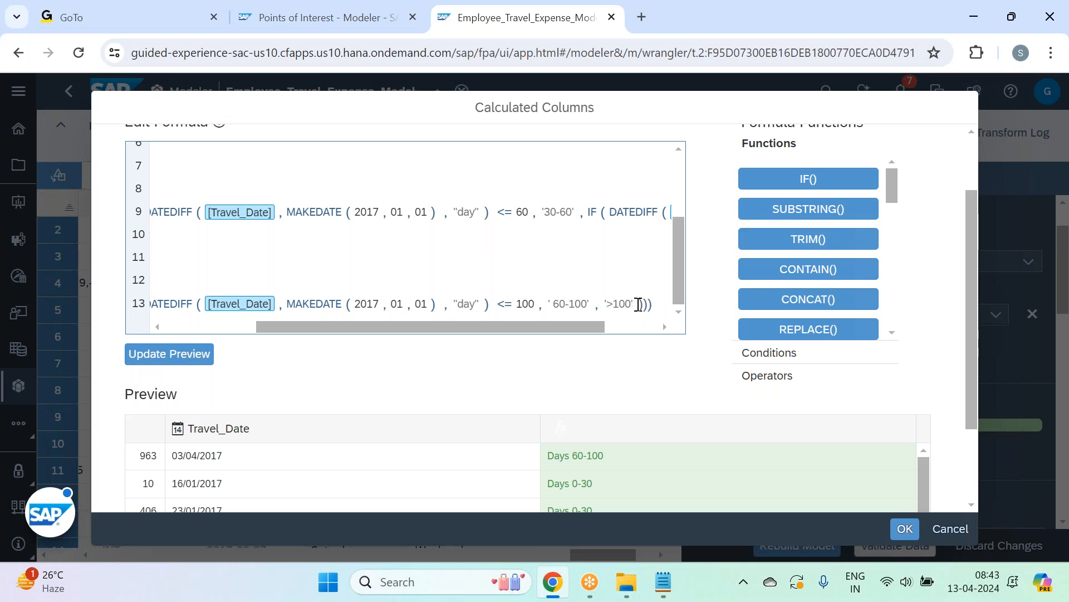
pyautogui.click(560, 304)
pyautogui.press('BackSpace')
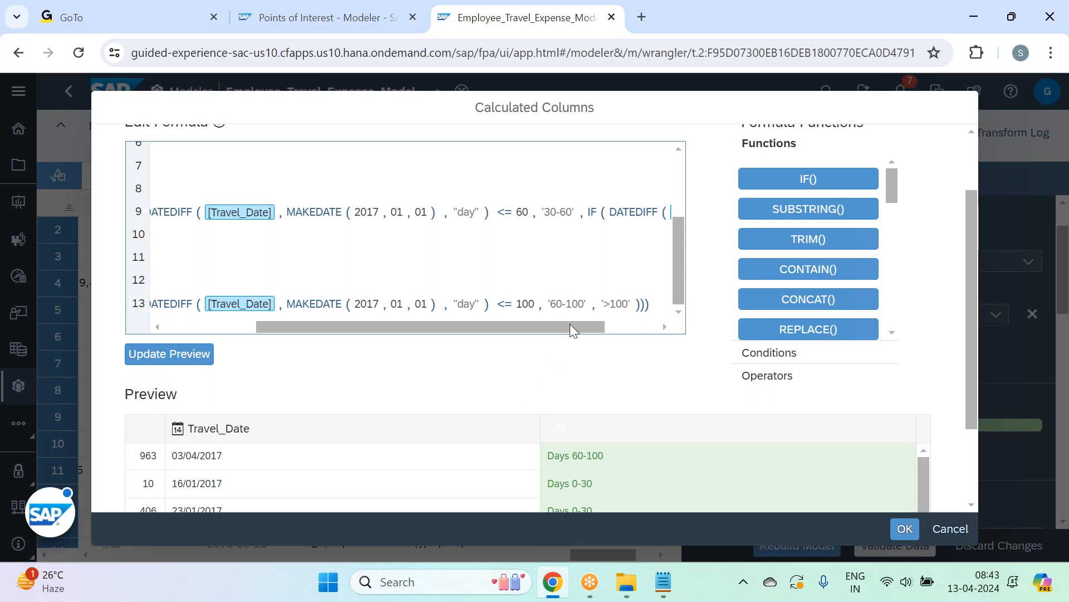
# Step: Rename the calculated column to Travel_Day_Bucket
pyautogui.moveTo(570, 323); pyautogui.dragTo(240, 310)
pyautogui.scroll(5, 251, 268)
pyautogui.scroll(2, 286, 157)
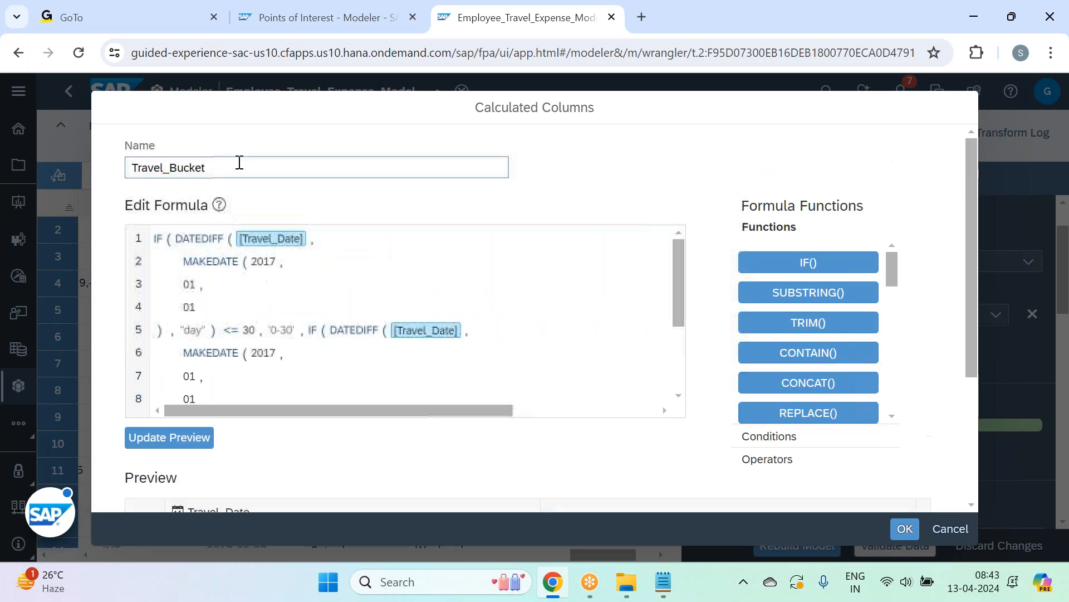
pyautogui.click(169, 168)
pyautogui.write('Day')
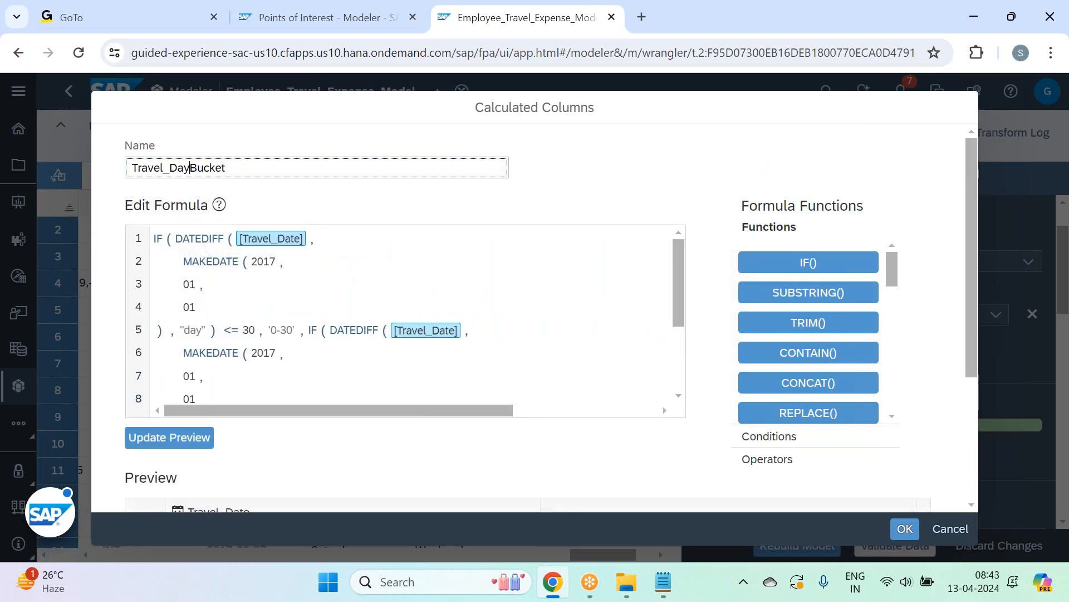
pyautogui.write('_')
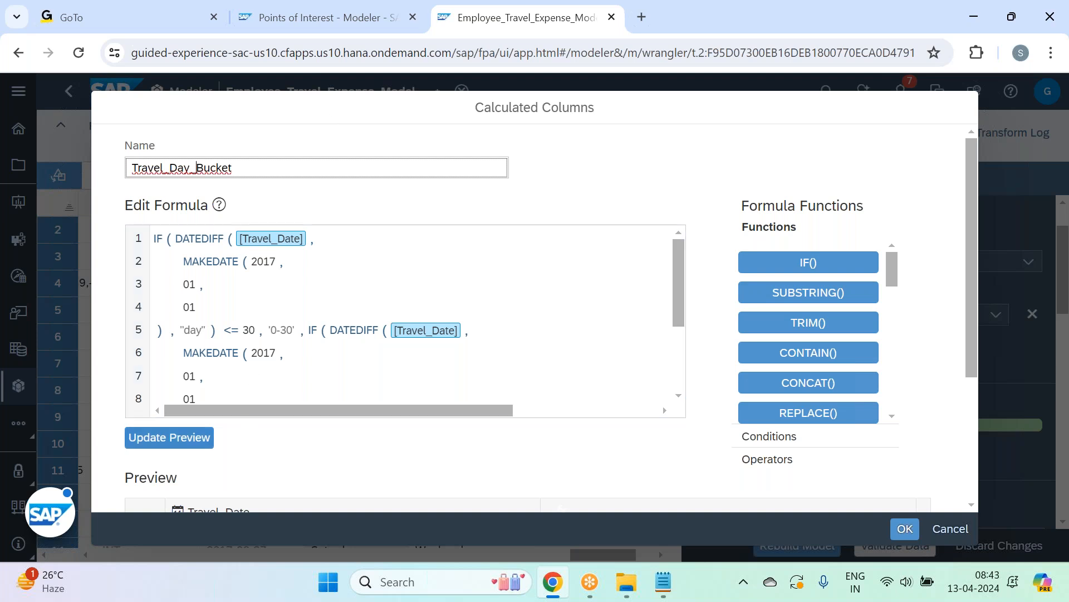
# Step: Update the preview and compare the travel dates with the shortened bucket labels in the calculated sample
pyautogui.click(402, 329)
pyautogui.scroll(-4, 402, 330)
pyautogui.scroll(-4, 892, 341)
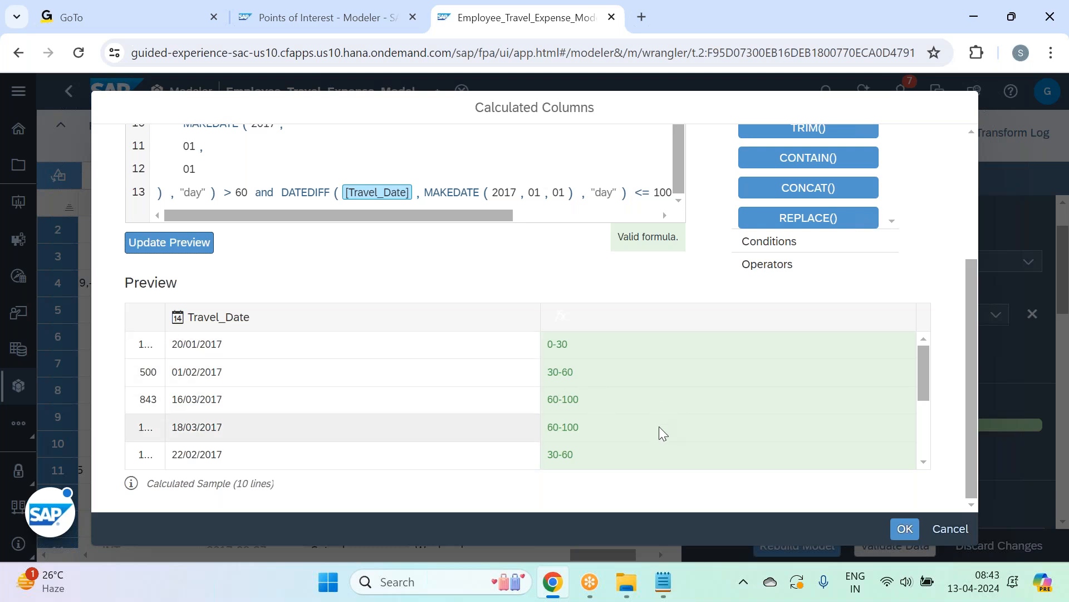
pyautogui.scroll(-5, 701, 416)
pyautogui.scroll(5, 700, 416)
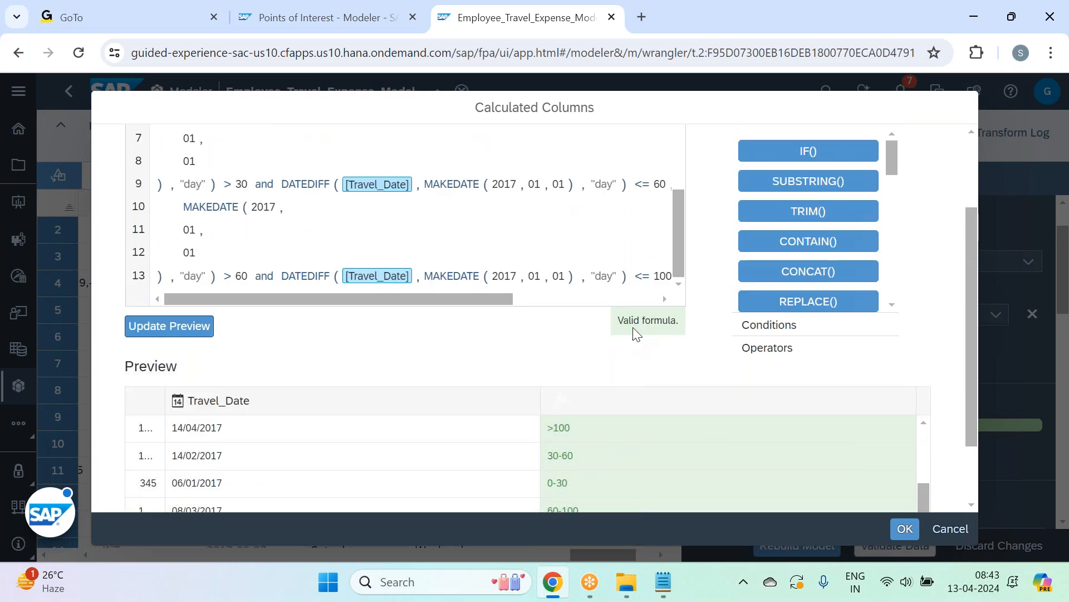
pyautogui.scroll(2, 635, 334)
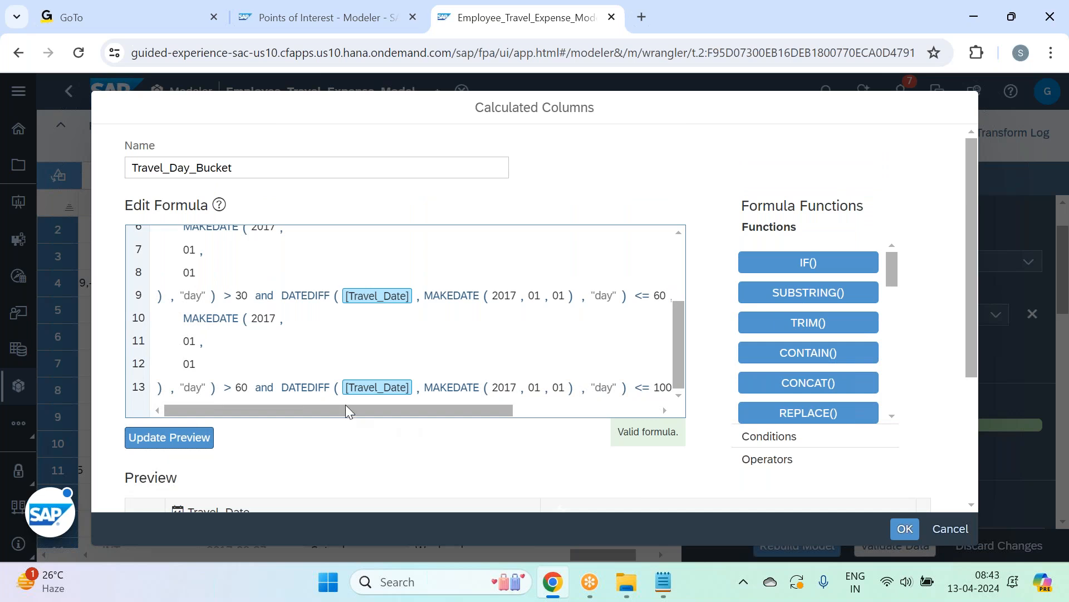
# Step: Locate the CutOff_Months entry in the Notepad notes and return to the calculated column in the browser
pyautogui.click(663, 582)
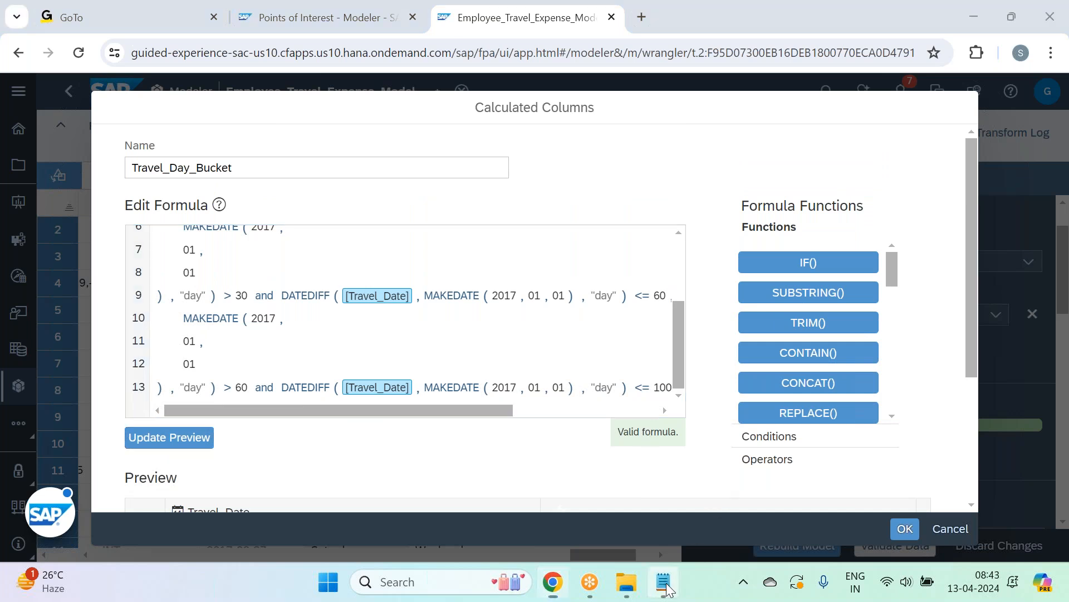
pyautogui.click(904, 463)
pyautogui.moveTo(106, 382); pyautogui.dragTo(2, 384)
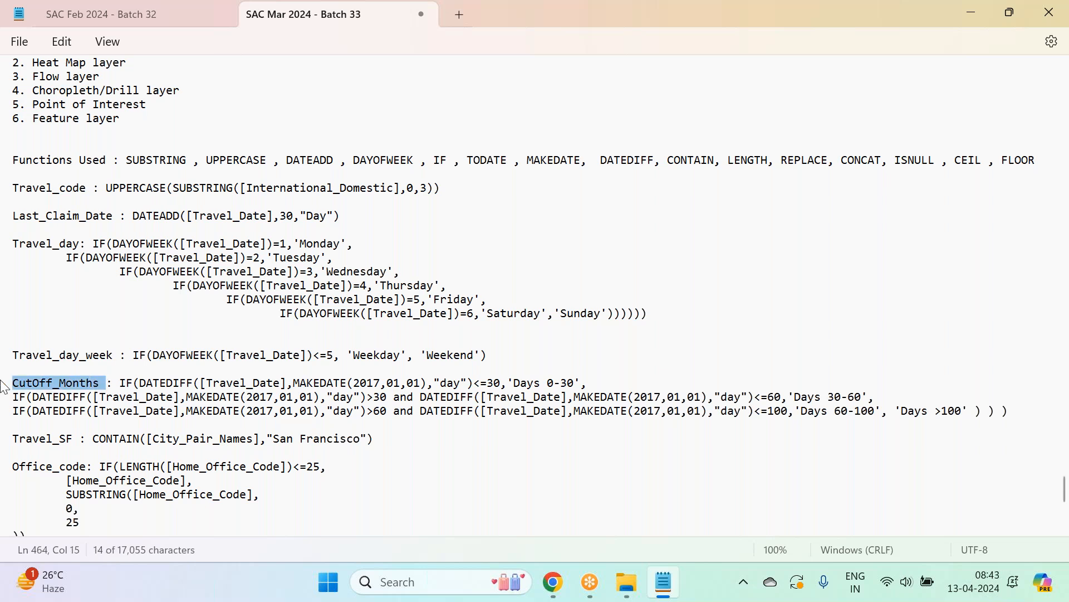
pyautogui.click(545, 590)
pyautogui.scroll(3, 560, 366)
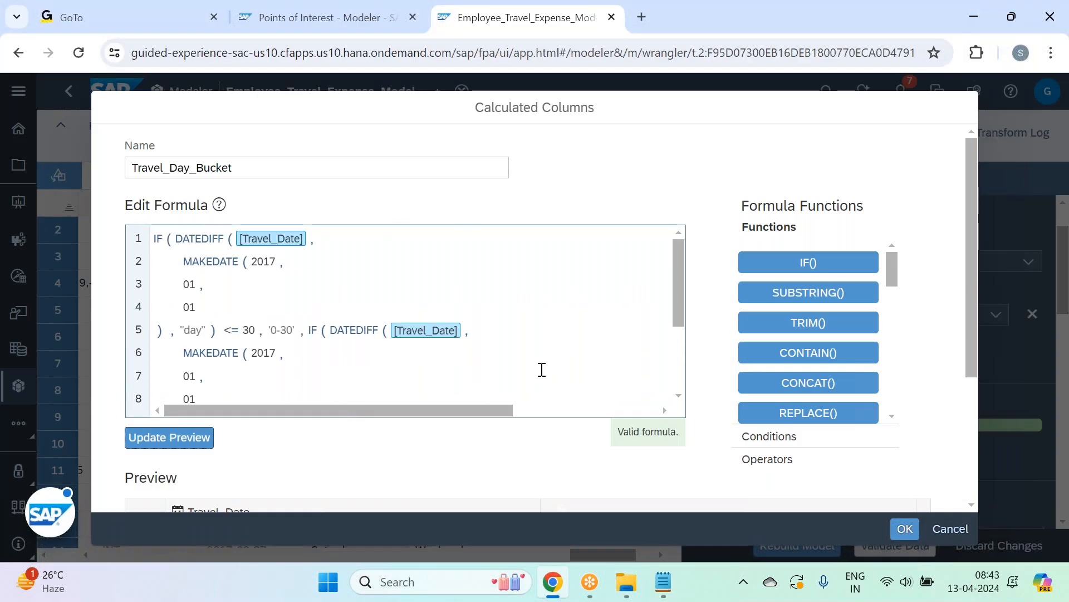
pyautogui.moveTo(155, 238); pyautogui.dragTo(434, 440)
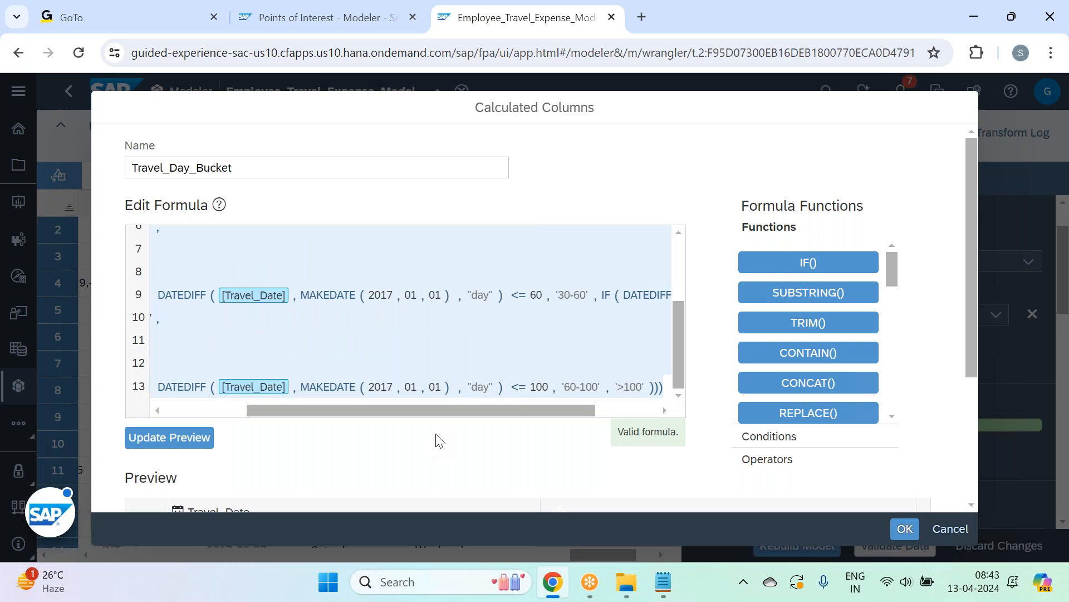
pyautogui.hotkey('ctrl', 'v')
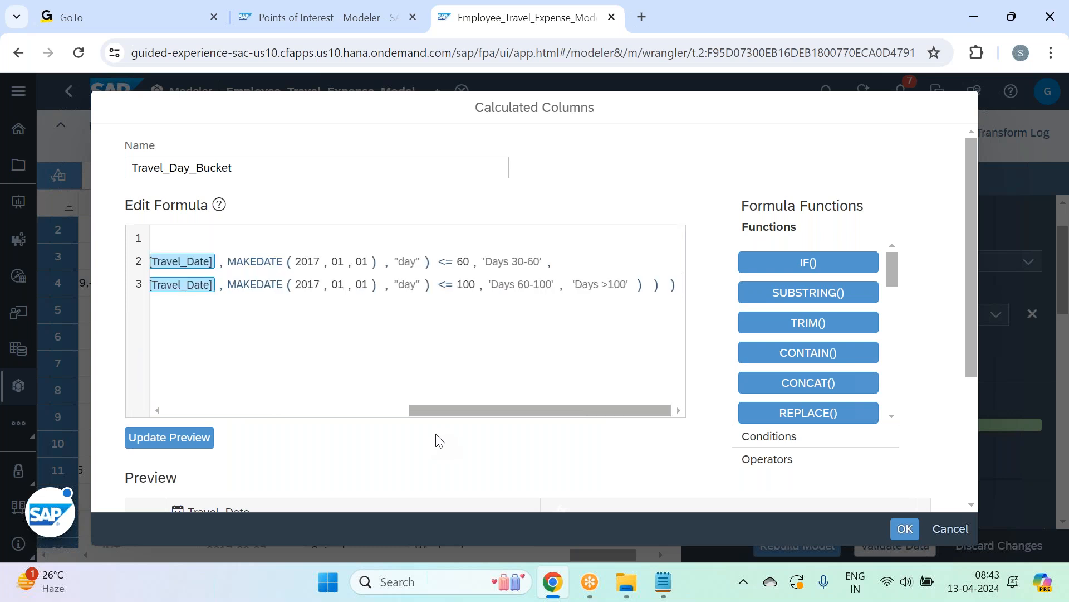
pyautogui.moveTo(457, 413); pyautogui.dragTo(171, 435)
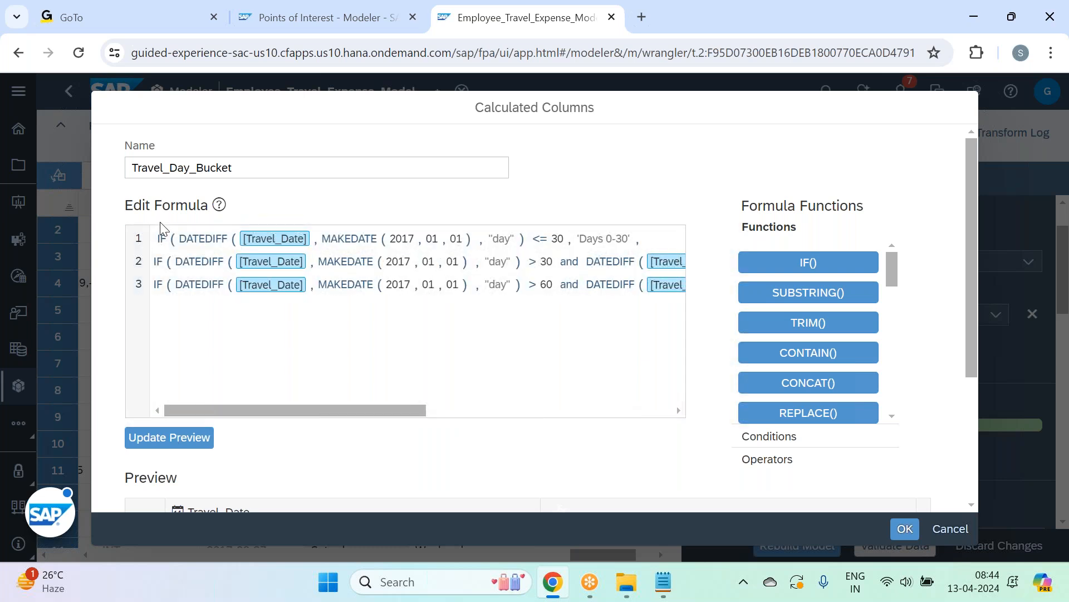
pyautogui.moveTo(157, 237); pyautogui.dragTo(766, 294)
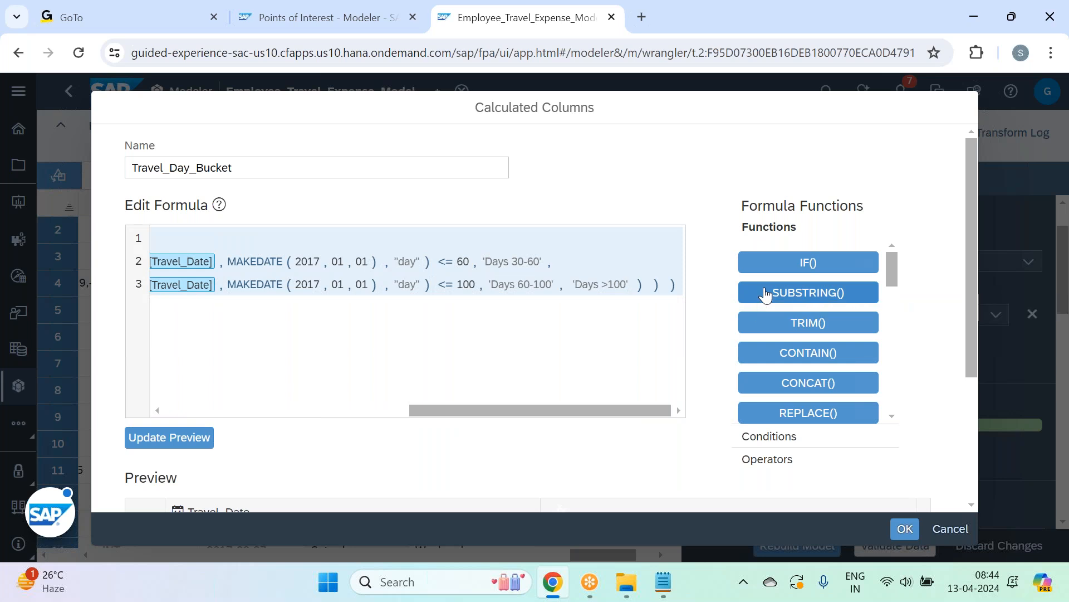
pyautogui.hotkey('ctrl', 'v')
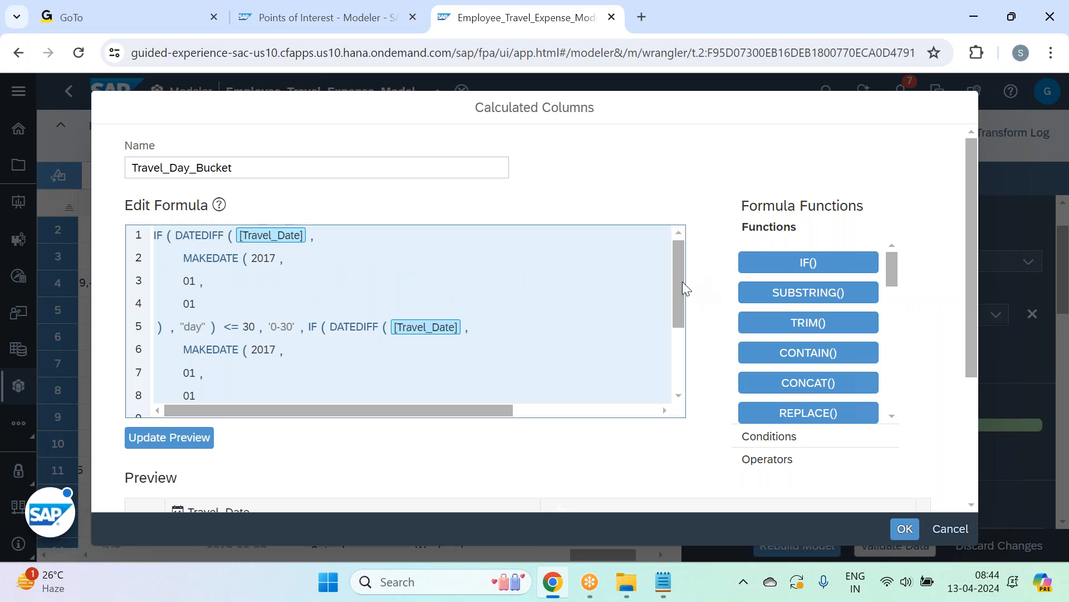
# Step: Copy the finished Travel_Day_Bucket formula and paste it over the CutOff_Months formula in the Notepad notes
pyautogui.moveTo(676, 307); pyautogui.dragTo(664, 368)
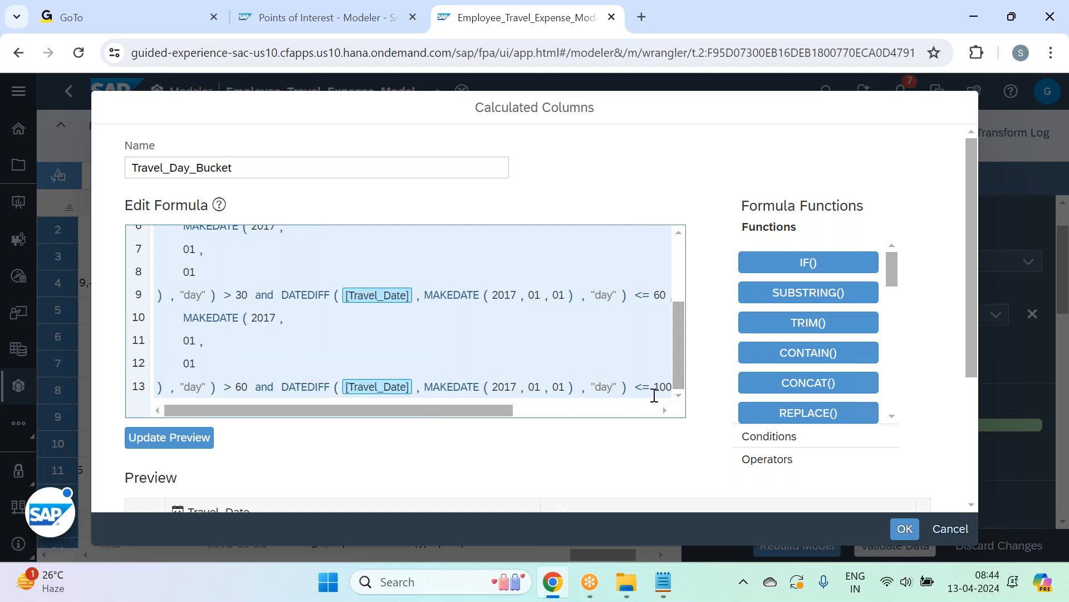
pyautogui.click(614, 463)
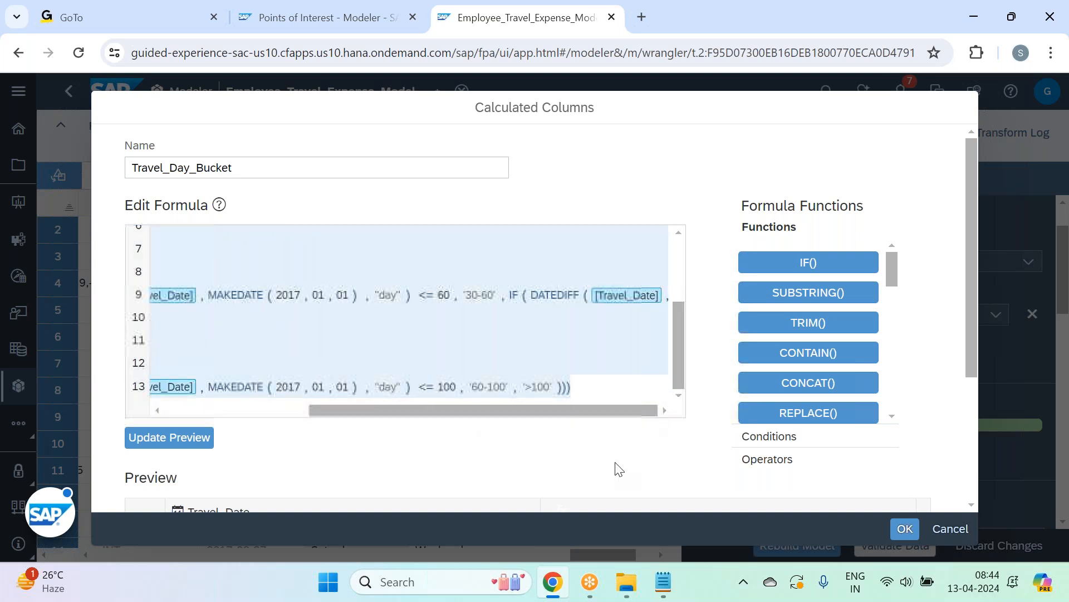
pyautogui.click(663, 581)
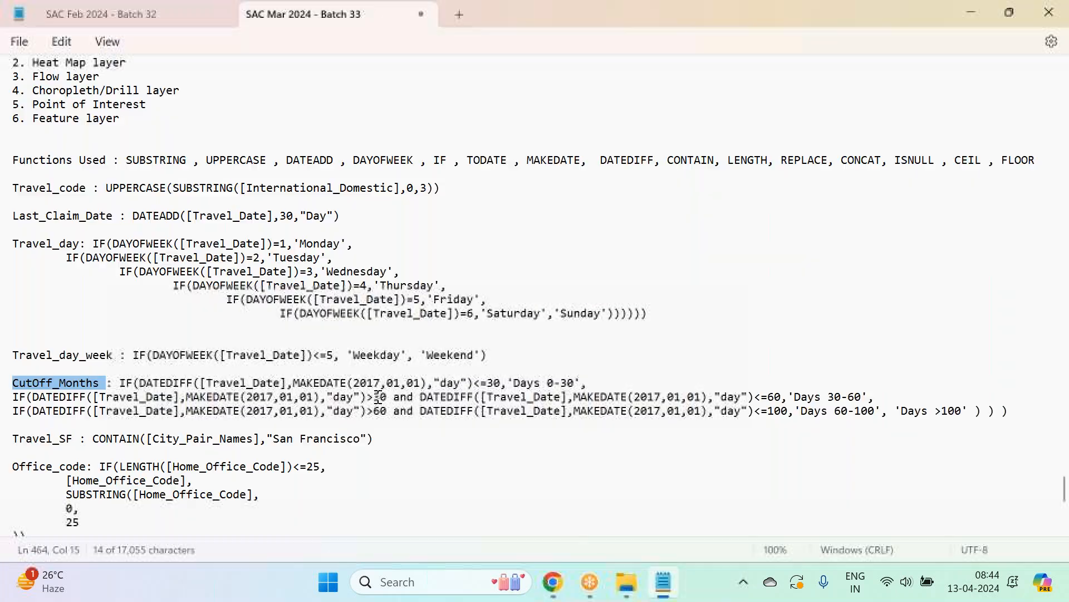
pyautogui.moveTo(121, 382); pyautogui.dragTo(1039, 413)
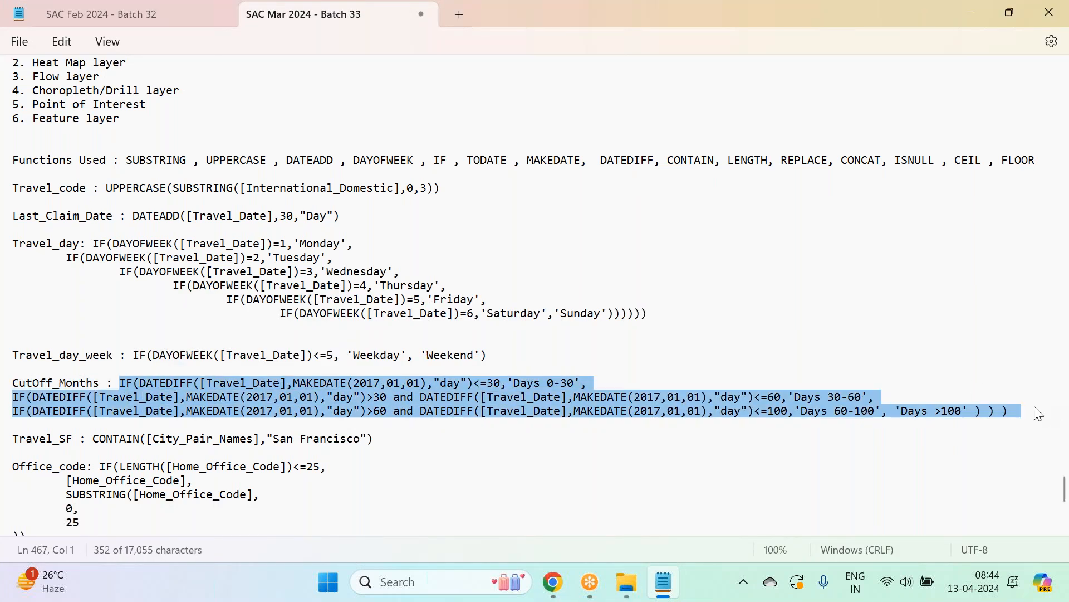
pyautogui.write('IF(DATEDIFF([Travel_Date],         MAKEDATE(2017,         01,         01 ),"day")<=30,\'0-30\',IF(DATEDIFF([Travel_Date],         MAKEDATE(2017,         01,         01 ),"day")>30 and DATEDIFF([Travel_Date],MAKEDATE(2017,01,01),"day")<=60,\'30-60\',IF(DATEDIFF([Travel_Date],         MAKEDATE(2017,         01,         01 ),"day")>60 and DATEDIFF([Travel_Date],MAKEDATE(2017,01,01),"day")<=100,\'60-100\',\'>100\')))')
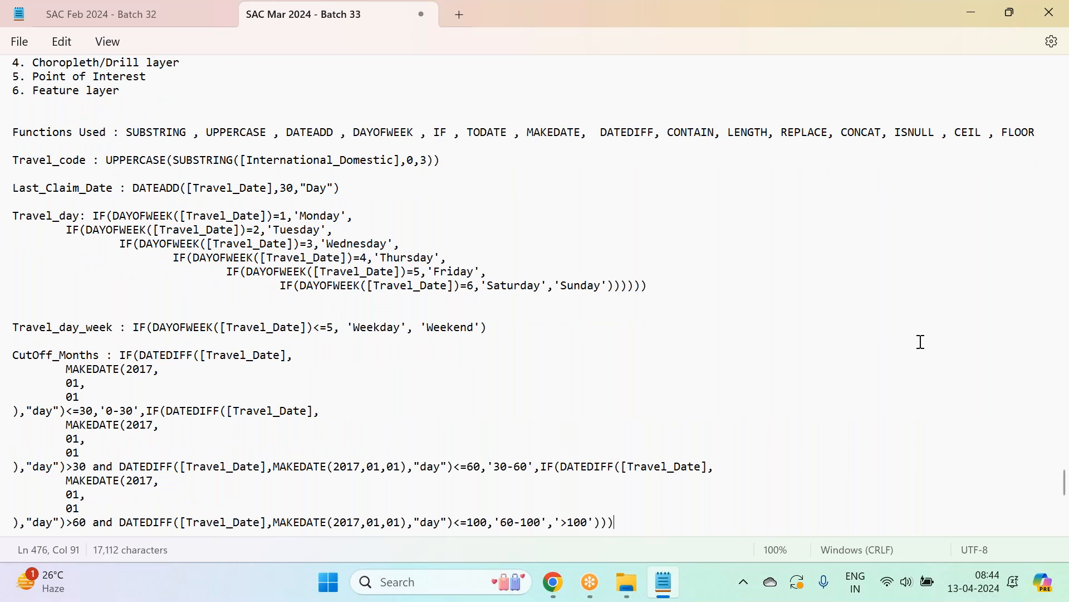
pyautogui.scroll(-3, 334, 420)
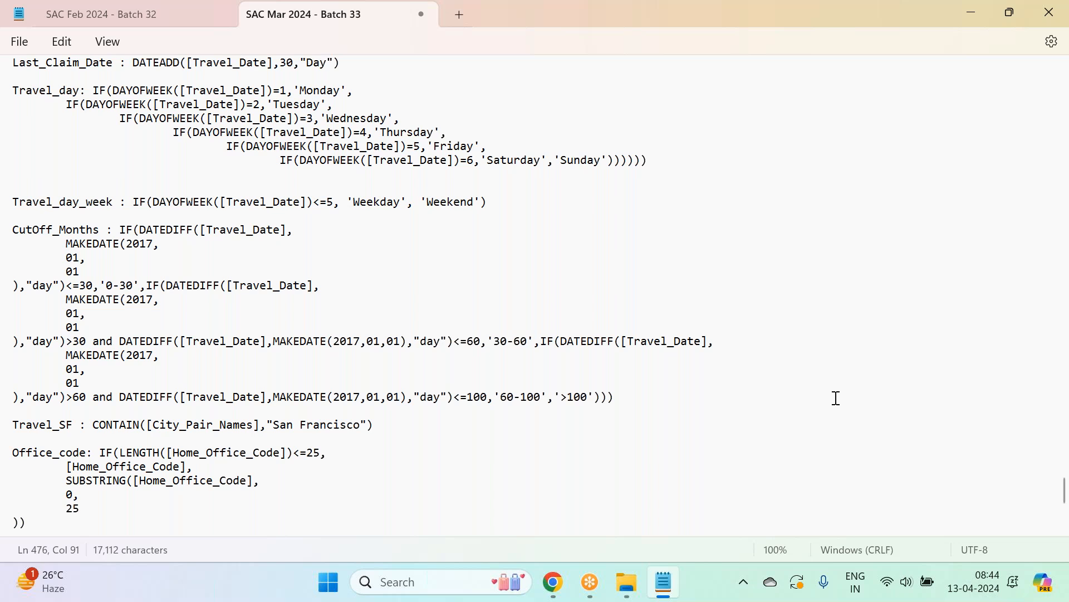
# Step: Collapse the first MAKEDATE(2017,01,01) call of the CutOff_Months formula and its "day")<=30 condition onto a single line in the notes
pyautogui.click(15, 284)
pyautogui.press('BackSpace')
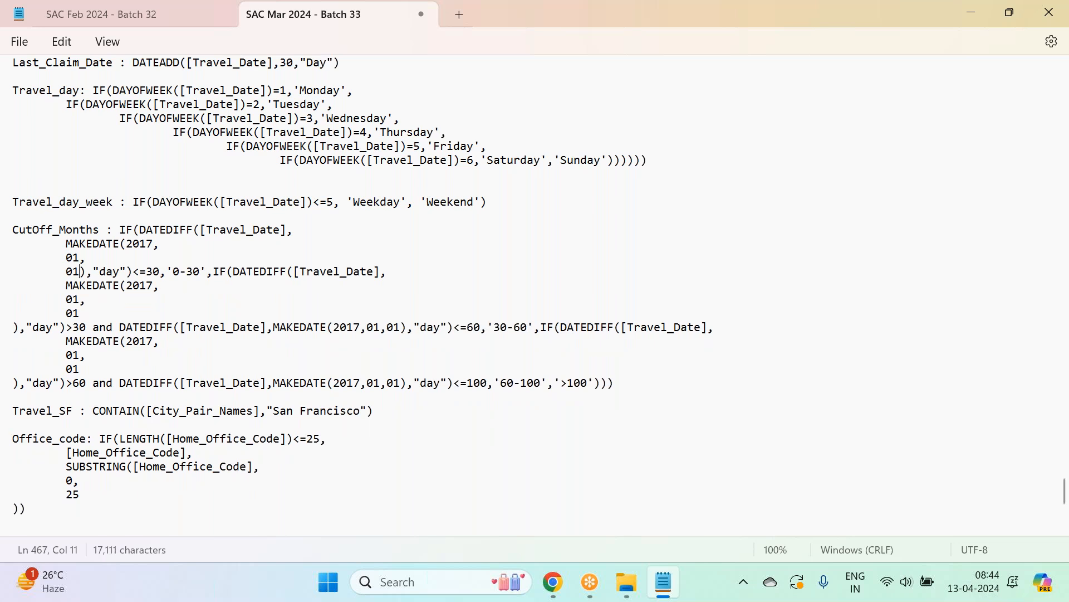
pyautogui.press('Left')
pyautogui.press('Left')
pyautogui.press('BackSpace')
pyautogui.press('BackSpace')
pyautogui.press('BackSpace')
pyautogui.press('BackSpace')
pyautogui.press('BackSpace')
pyautogui.press('BackSpace')
pyautogui.press('BackSpace')
pyautogui.press('BackSpace')
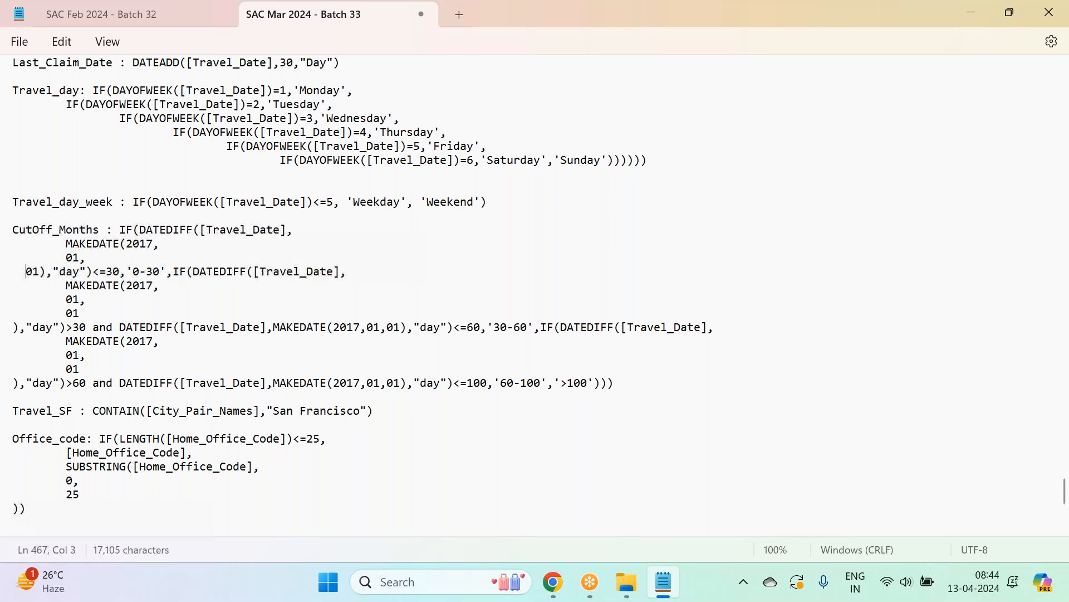
pyautogui.press('BackSpace')
pyautogui.press('Left')
pyautogui.press('Left')
pyautogui.press('Left')
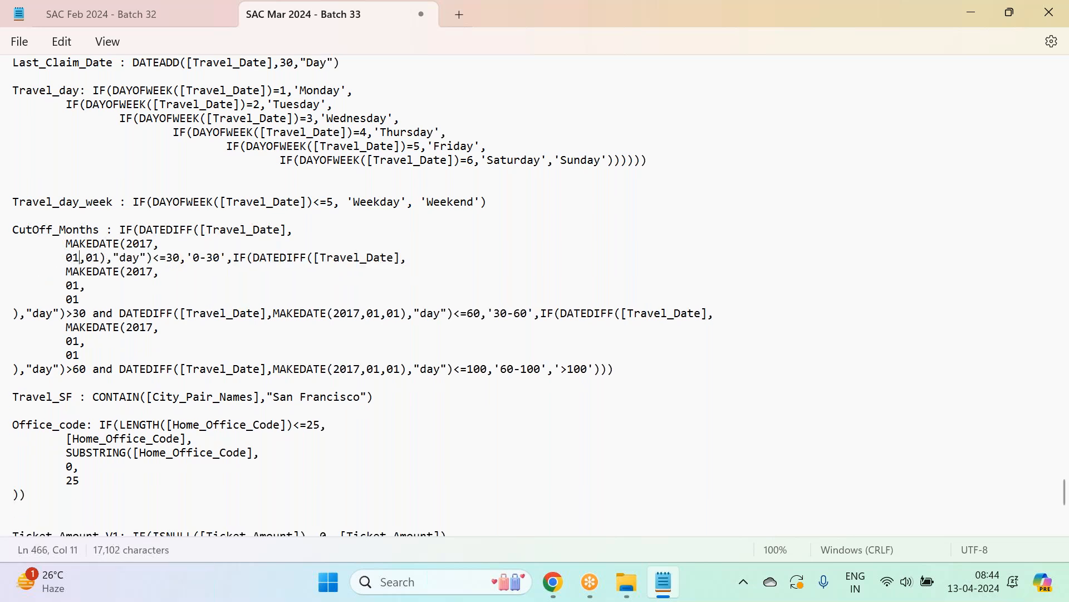
pyautogui.press('BackSpace')
pyautogui.press('BackSpace')
pyautogui.press('BackSpace')
pyautogui.press('BackSpace')
pyautogui.press('BackSpace')
pyautogui.press('BackSpace')
pyautogui.press('BackSpace')
pyautogui.press('BackSpace')
pyautogui.press('BackSpace')
pyautogui.press('BackSpace')
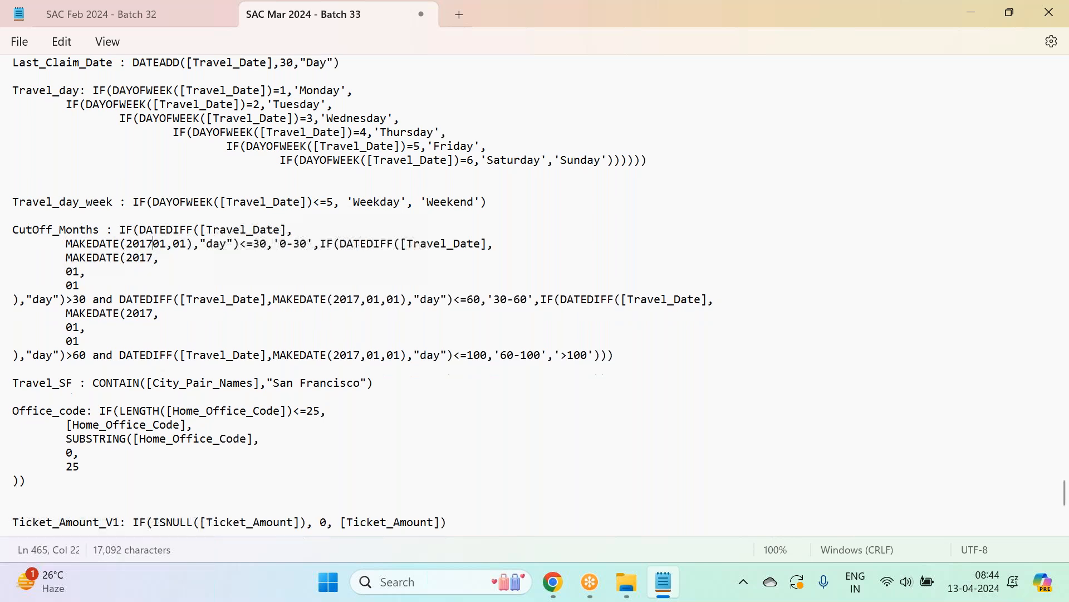
pyautogui.write(',')
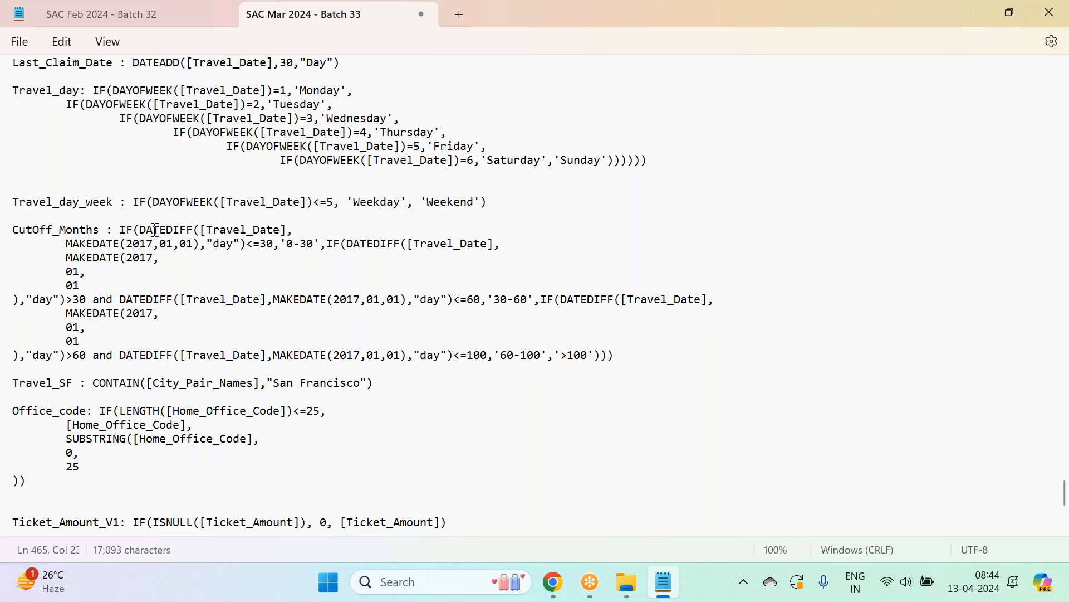
# Step: Collapse the second MAKEDATE(2017,01,01) call and its "day")>30 condition onto a single line
pyautogui.click(67, 272)
pyautogui.press('BackSpace')
pyautogui.press('BackSpace')
pyautogui.press('BackSpace')
pyautogui.press('BackSpace')
pyautogui.press('BackSpace')
pyautogui.press('BackSpace')
pyautogui.press('BackSpace')
pyautogui.press('BackSpace')
pyautogui.press('BackSpace')
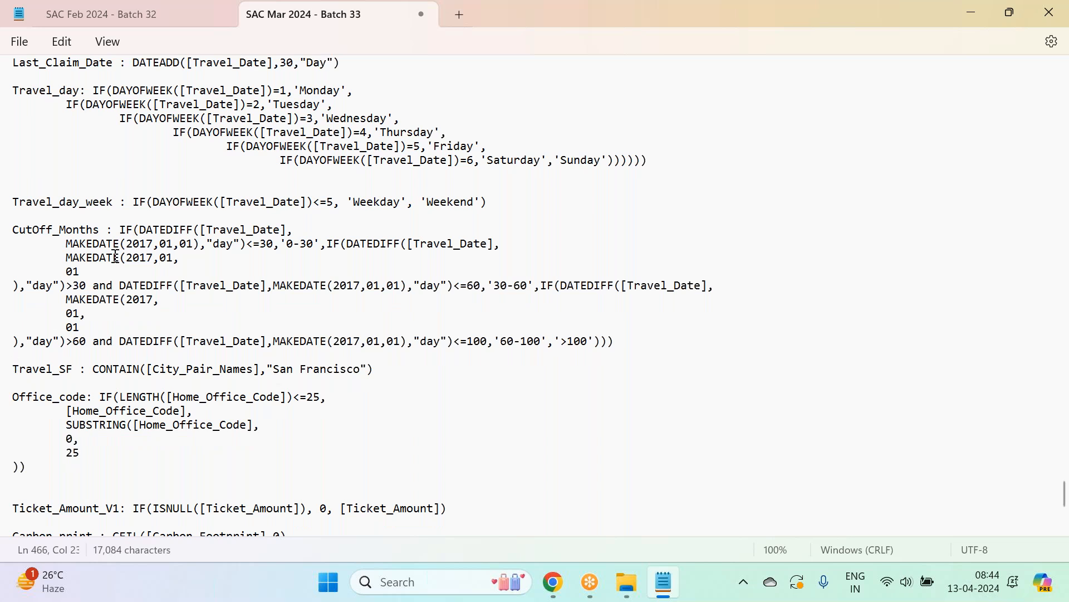
pyautogui.click(65, 271)
pyautogui.moveTo(65, 273); pyautogui.dragTo(2, 277)
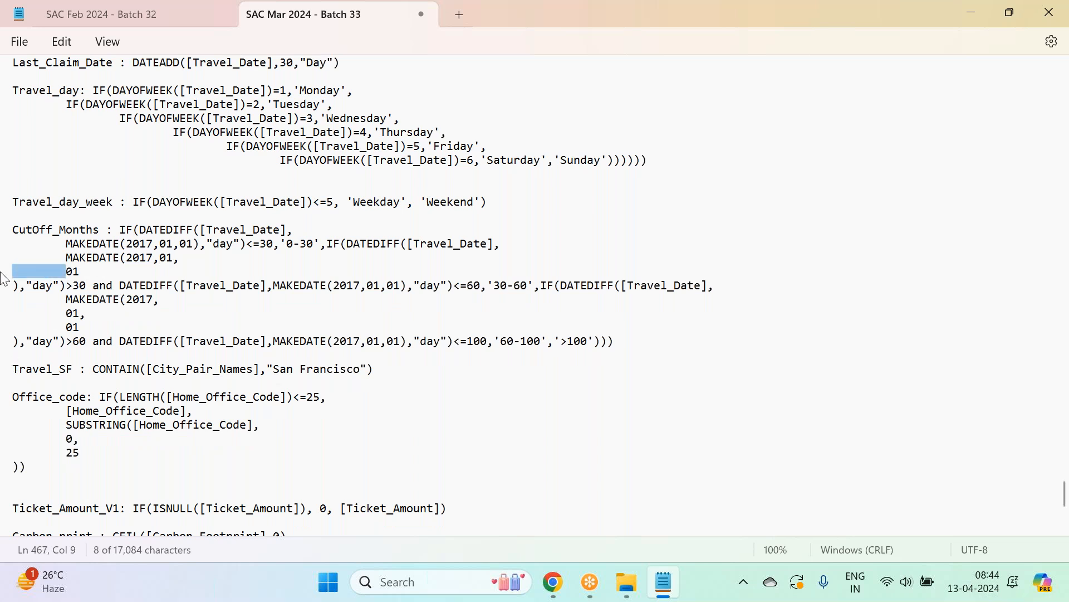
pyautogui.press('BackSpace')
pyautogui.press('BackSpace')
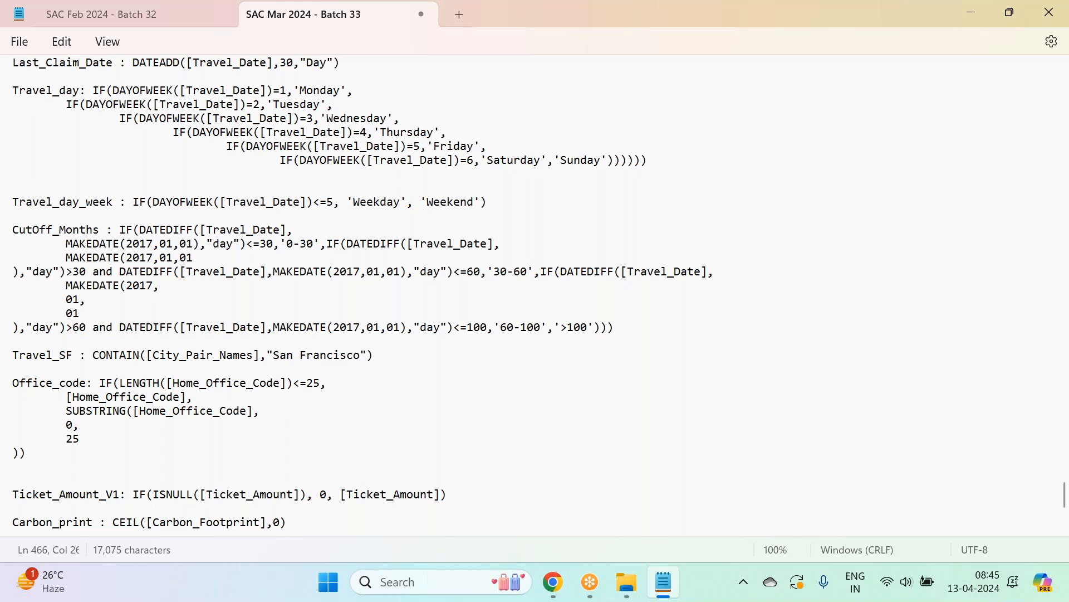
pyautogui.click(15, 271)
pyautogui.press('BackSpace')
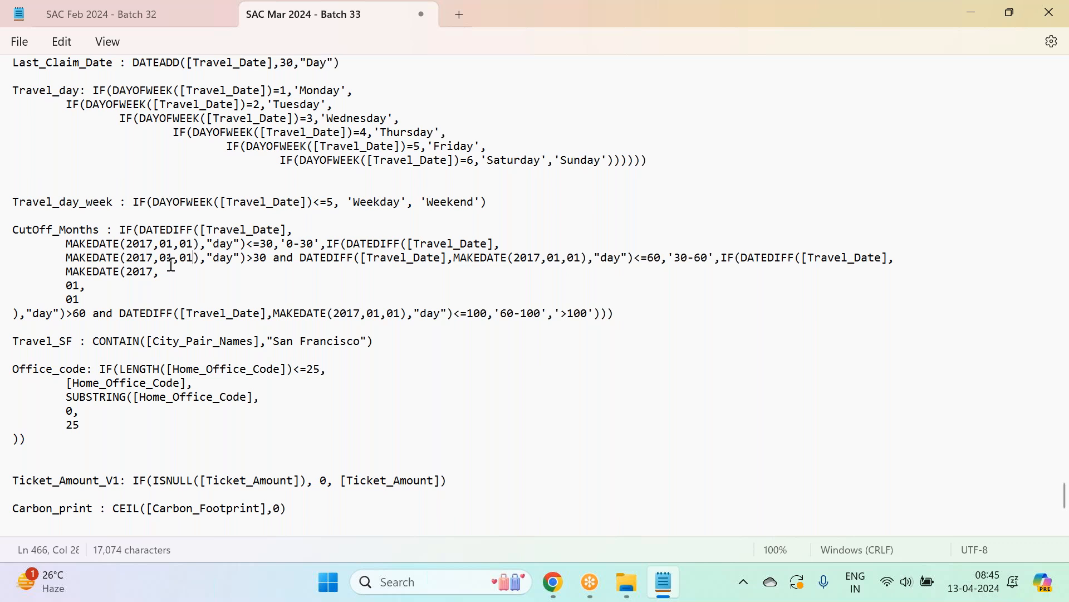
# Step: Switch to the browser to review the Travel_Day_Bucket formula from its beginning, and return to the Notepad notes
pyautogui.scroll(1, 171, 266)
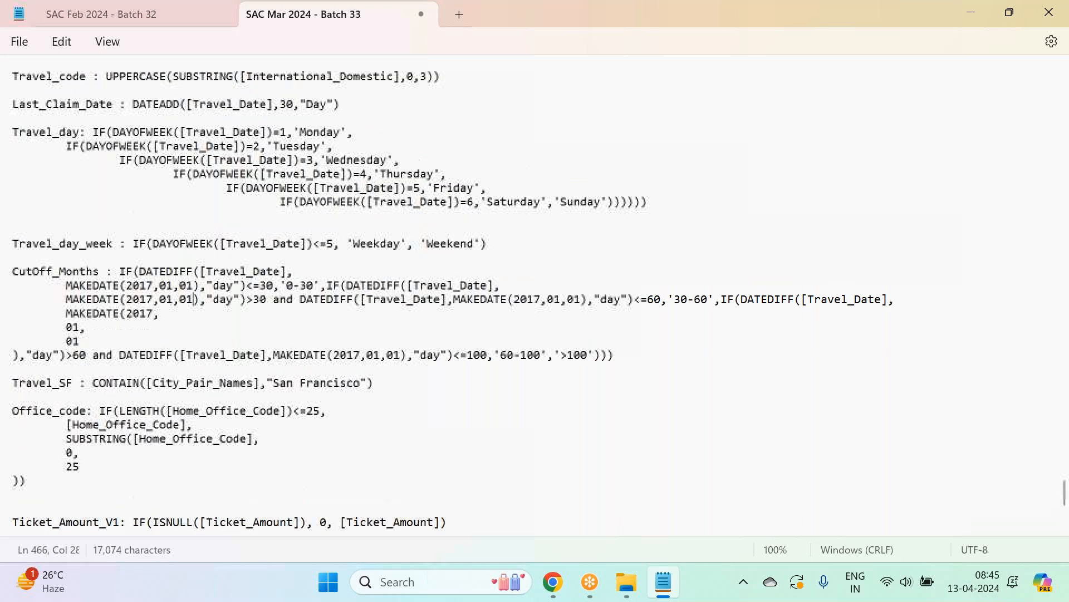
pyautogui.click(553, 582)
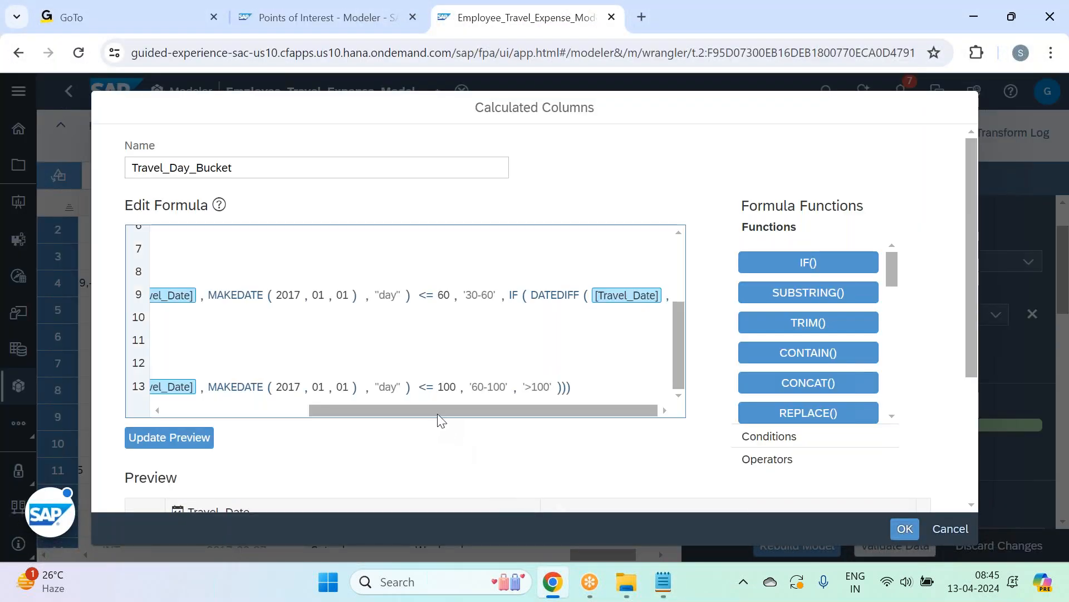
pyautogui.moveTo(436, 410); pyautogui.dragTo(218, 437)
pyautogui.scroll(3, 275, 358)
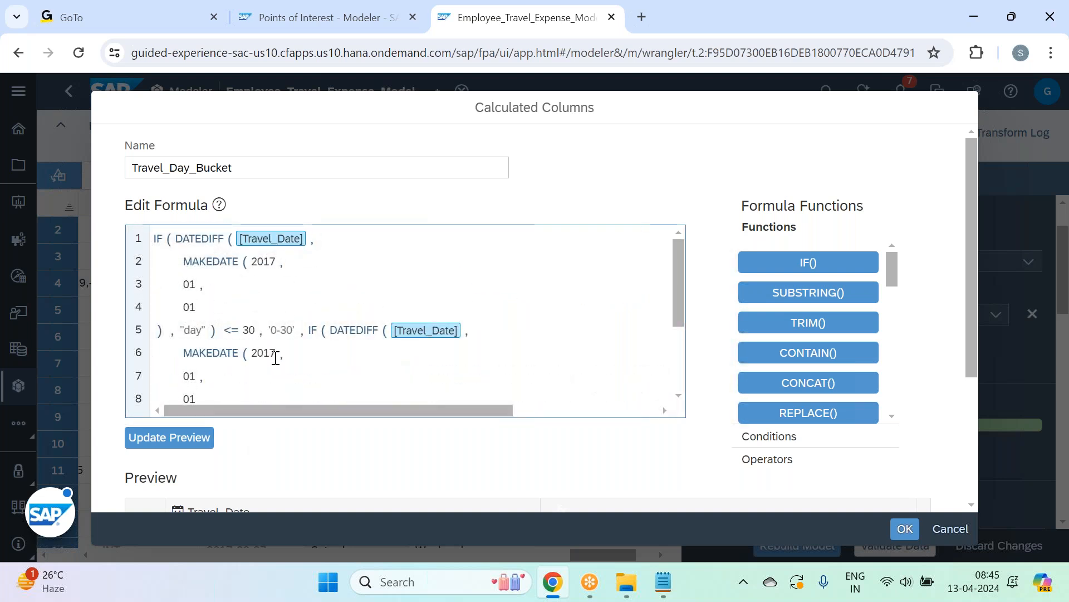
pyautogui.click(663, 582)
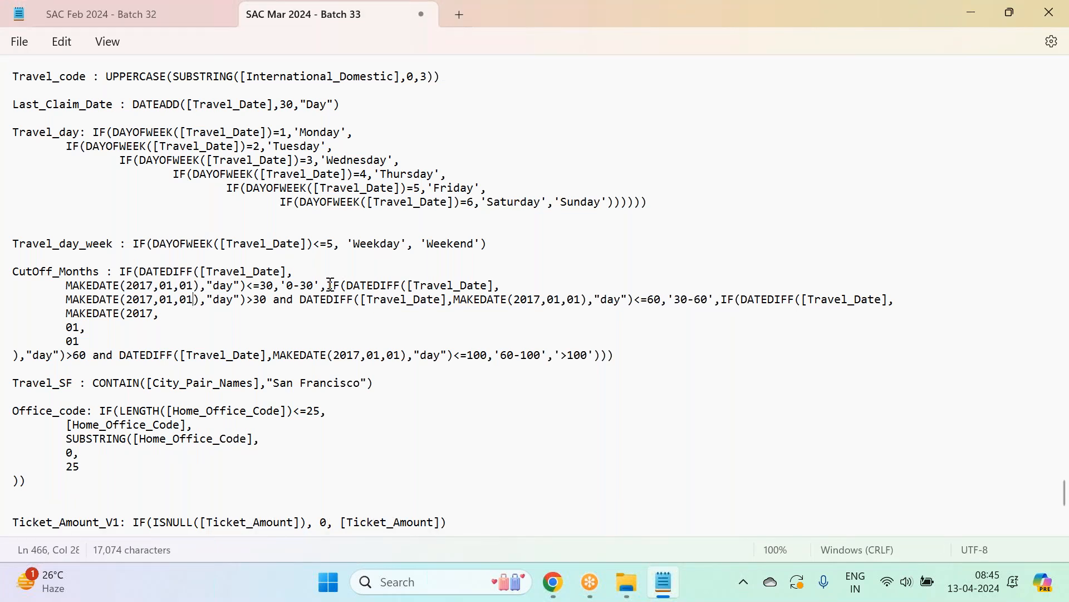
# Step: Join the first MAKEDATE call to its DATEDIFF([Travel_Date], line and start a new line before the second IF
pyautogui.click(67, 286)
pyautogui.press('BackSpace')
pyautogui.press('BackSpace')
pyautogui.press('BackSpace')
pyautogui.press('BackSpace')
pyautogui.press('BackSpace')
pyautogui.press('BackSpace')
pyautogui.press('BackSpace')
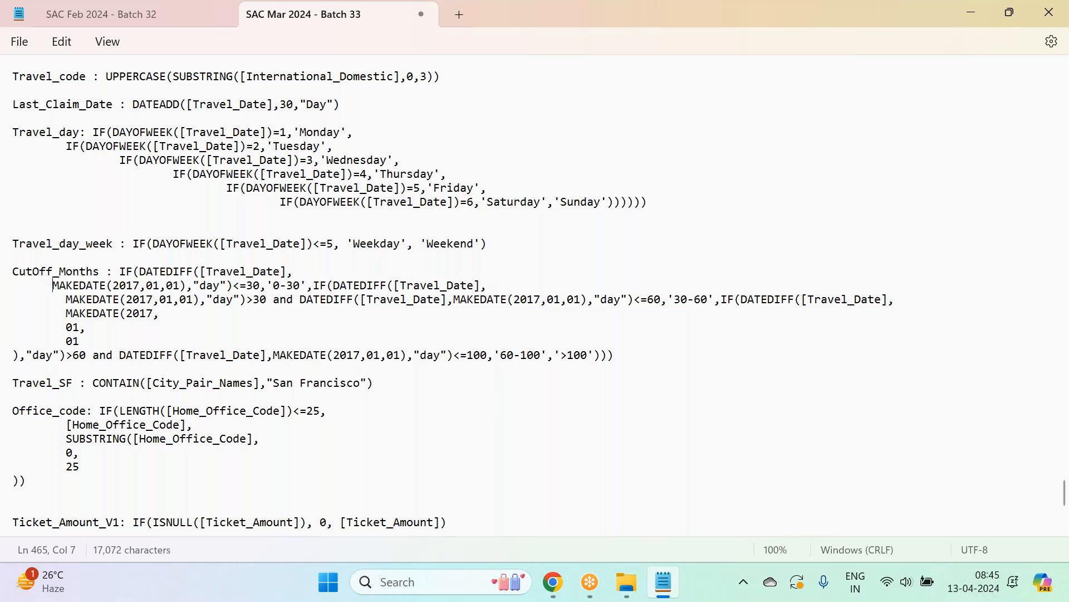
pyautogui.press('BackSpace')
pyautogui.press('BackSpace')
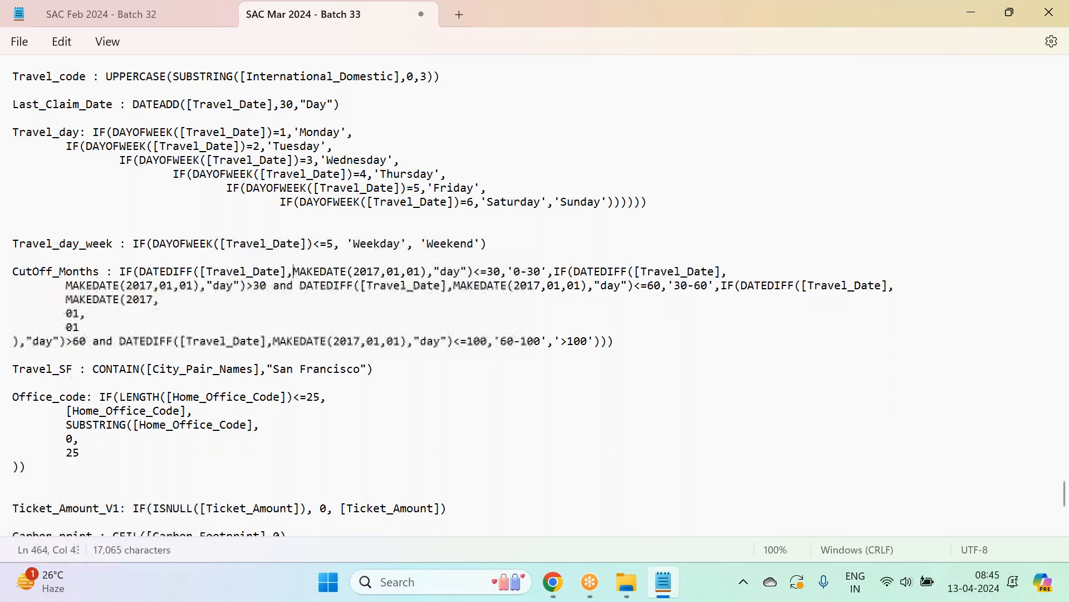
pyautogui.click(554, 271)
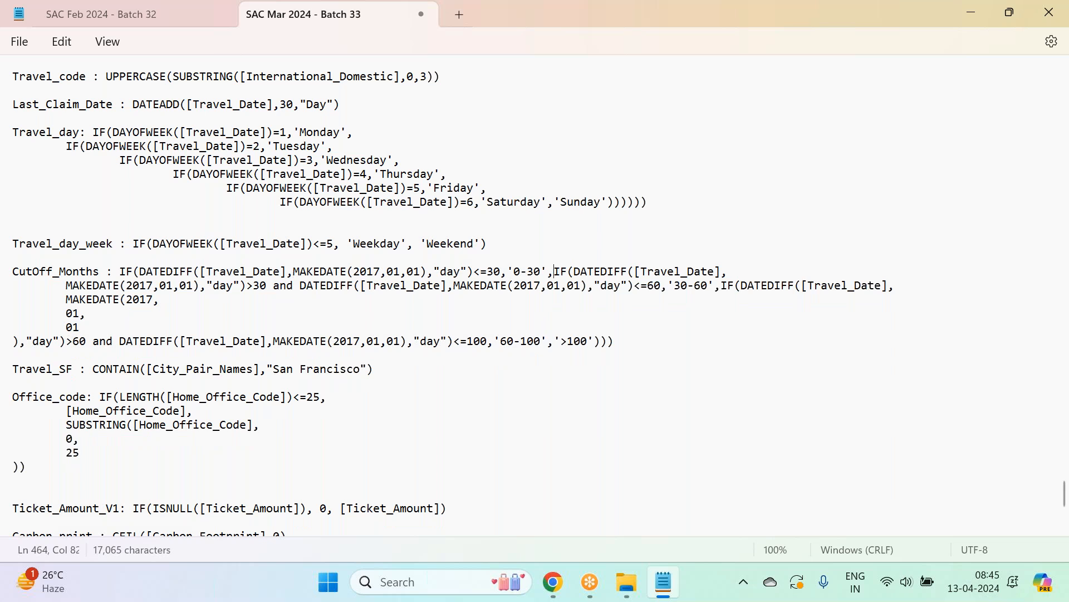
pyautogui.press('Return')
# Step: Join the >30 to <=60 condition onto the second IF's line and start a new line before the third IF
pyautogui.click(69, 301)
pyautogui.press('BackSpace')
pyautogui.press('BackSpace')
pyautogui.press('BackSpace')
pyautogui.press('BackSpace')
pyautogui.press('BackSpace')
pyautogui.press('BackSpace')
pyautogui.press('BackSpace')
pyautogui.press('BackSpace')
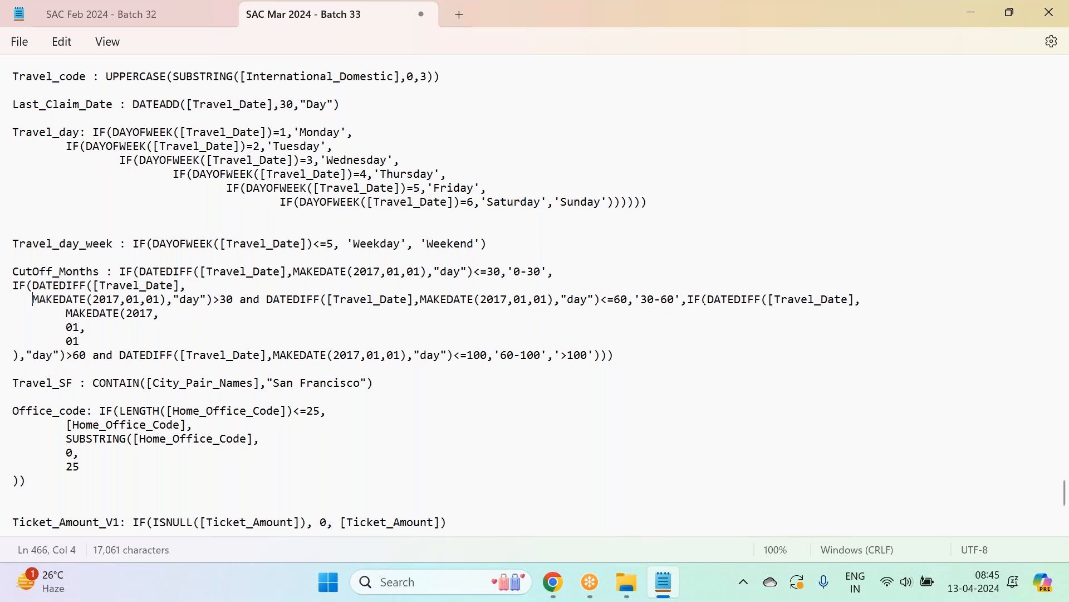
pyautogui.press('BackSpace')
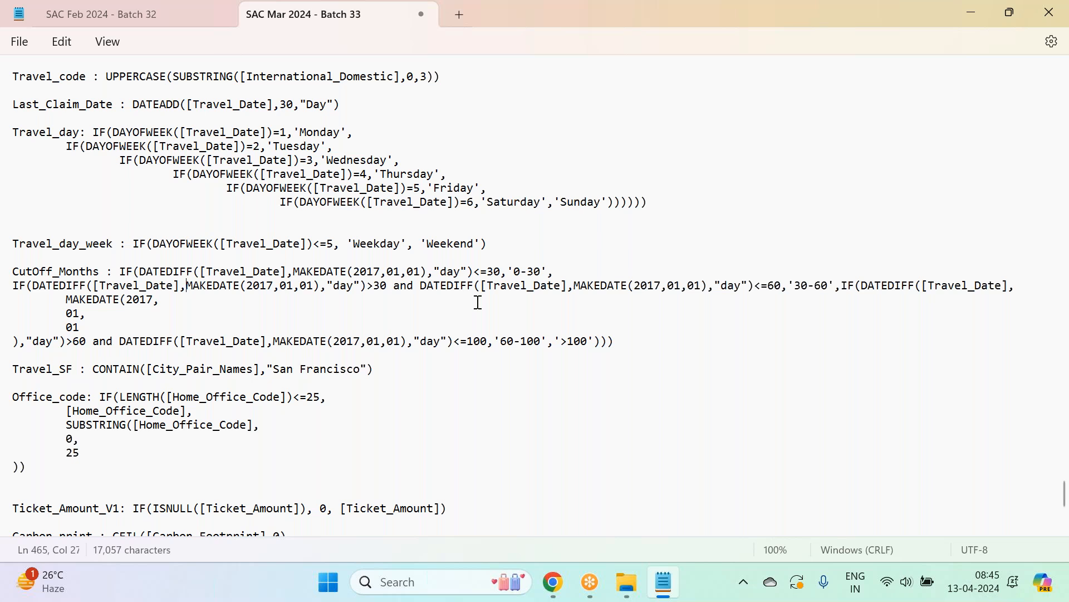
pyautogui.click(842, 288)
pyautogui.press('Return')
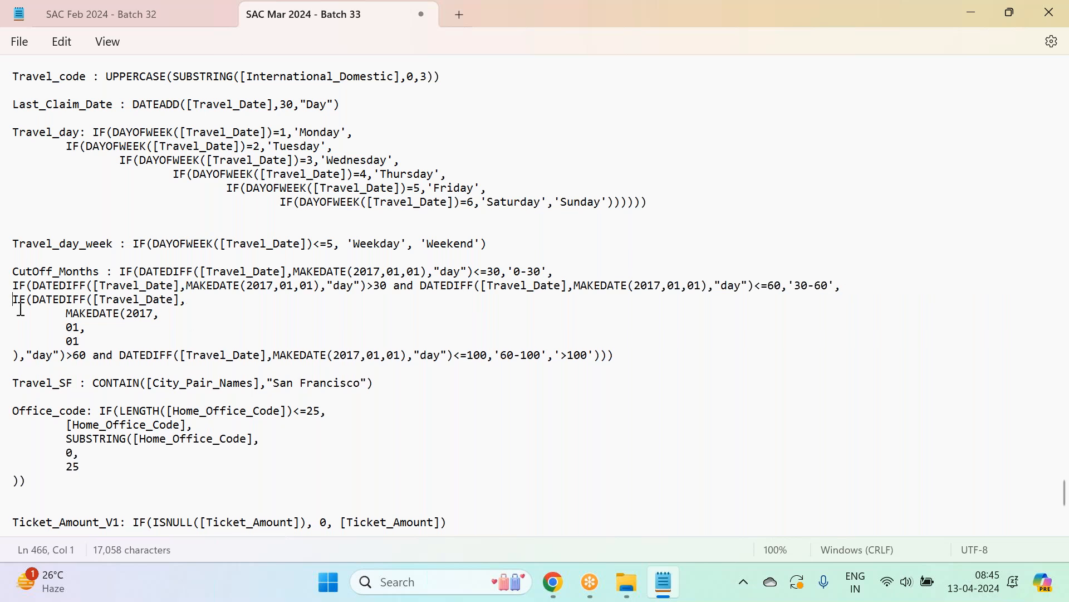
# Step: Collapse the third IF, with its MAKEDATE(2017,01,01) call and >60 to <=100 condition, onto a single line
pyautogui.click(65, 310)
pyautogui.press('BackSpace')
pyautogui.press('BackSpace')
pyautogui.press('BackSpace')
pyautogui.press('BackSpace')
pyautogui.press('BackSpace')
pyautogui.press('BackSpace')
pyautogui.press('BackSpace')
pyautogui.press('BackSpace')
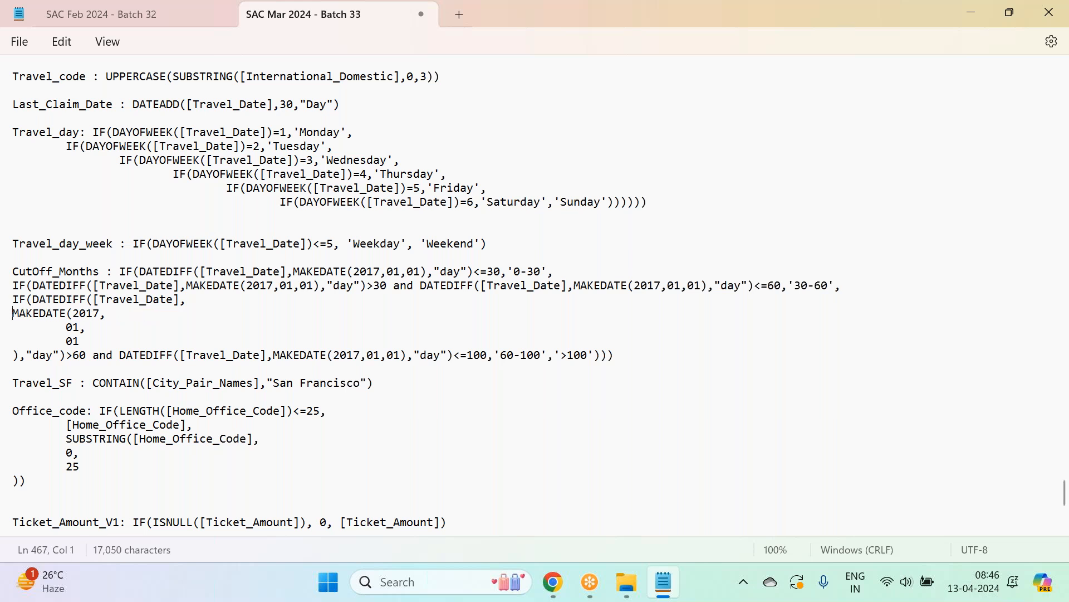
pyautogui.press('BackSpace')
pyautogui.click(67, 310)
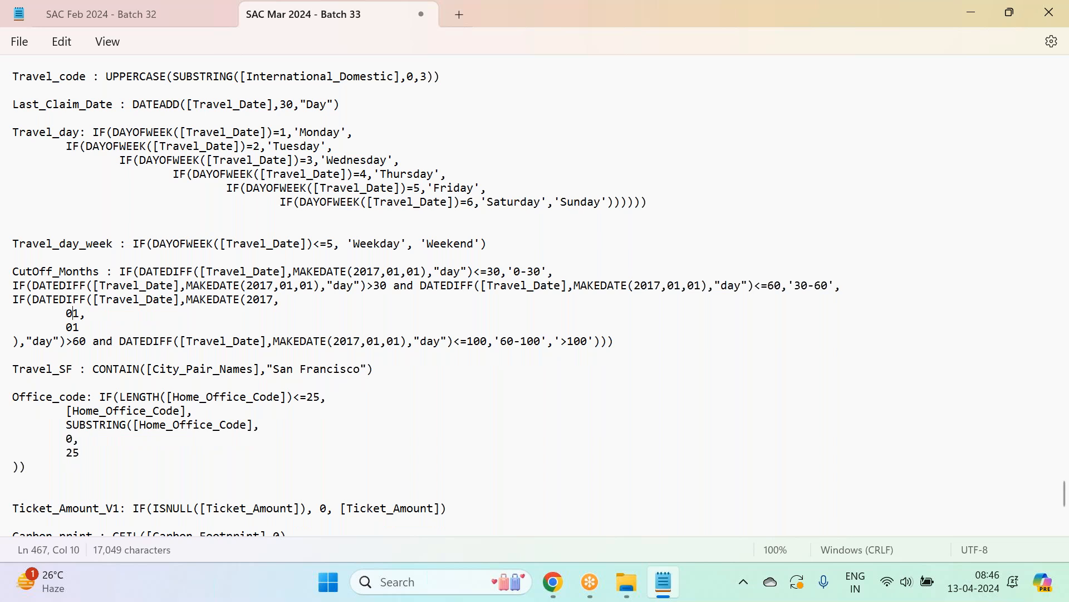
pyautogui.moveTo(67, 313); pyautogui.dragTo(3, 320)
pyautogui.press('BackSpace')
pyautogui.press('BackSpace')
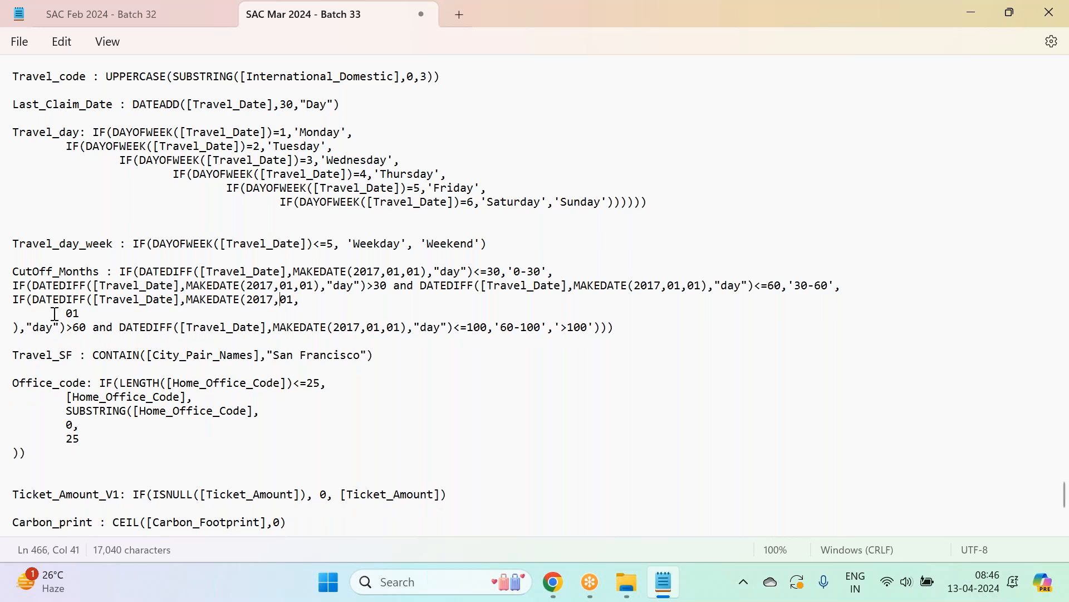
pyautogui.moveTo(66, 313); pyautogui.dragTo(1, 320)
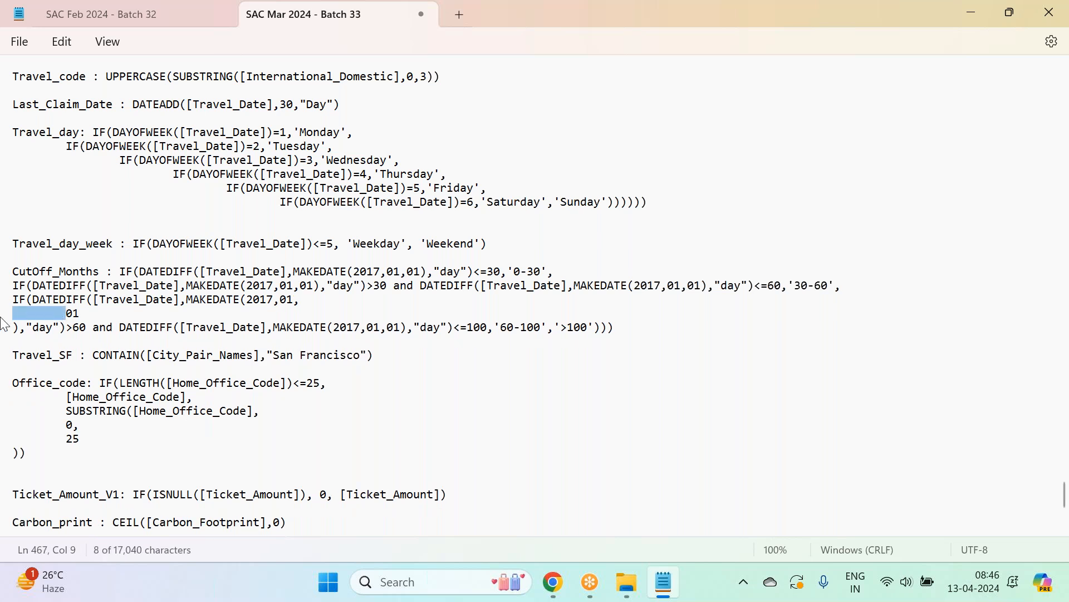
pyautogui.press('BackSpace')
pyautogui.press('BackSpace')
pyautogui.scroll(1, 16, 334)
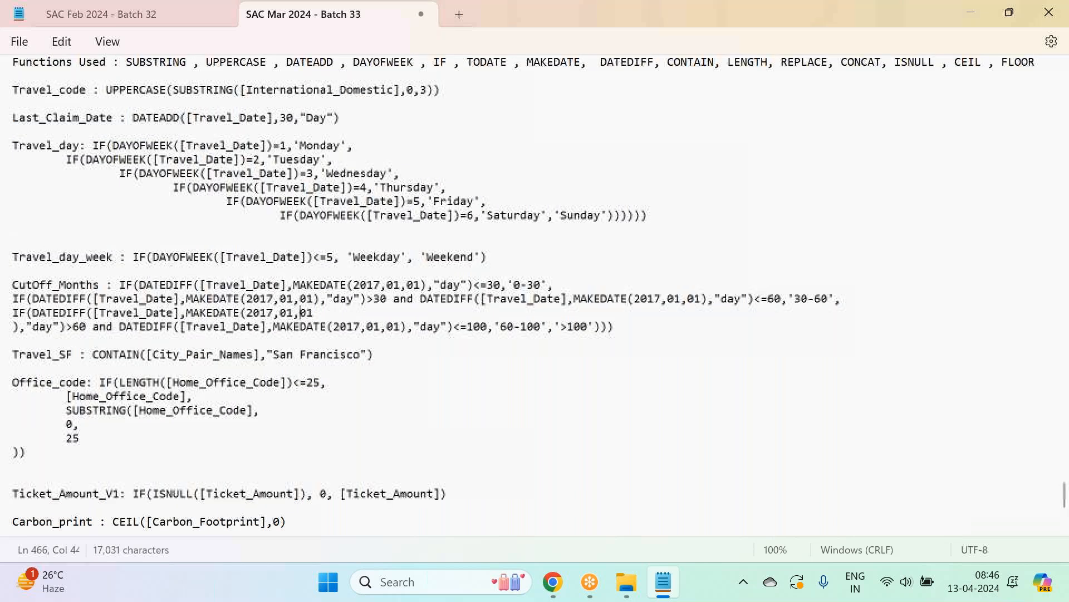
pyautogui.click(15, 354)
pyautogui.press('BackSpace')
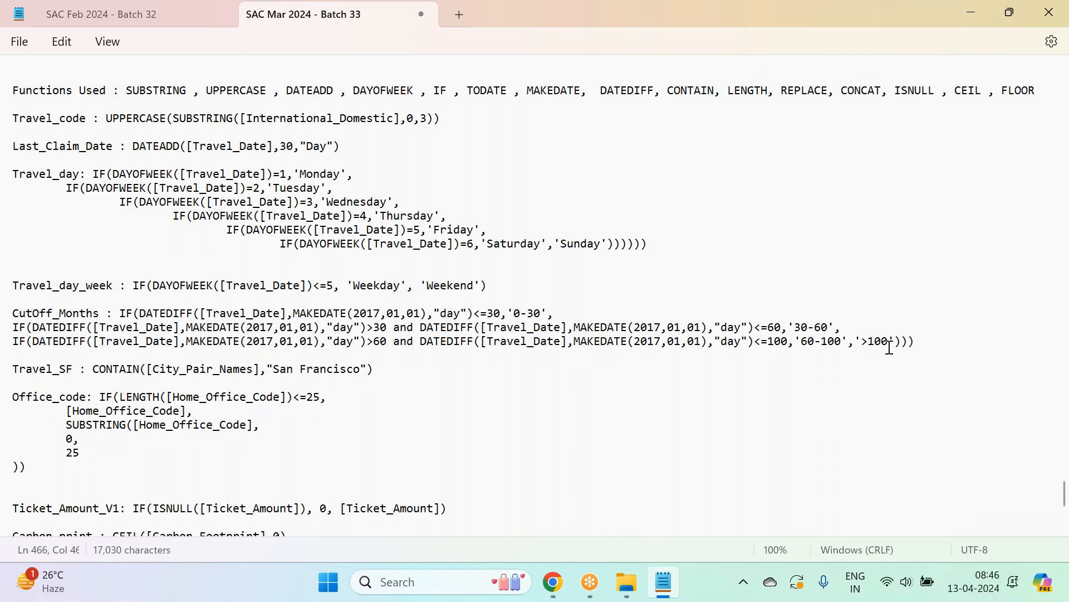
# Step: Rename the CutOff_Months entry as Travel_Day_bucket and save the notes file
pyautogui.click(104, 313)
pyautogui.moveTo(104, 313); pyautogui.dragTo(2, 318)
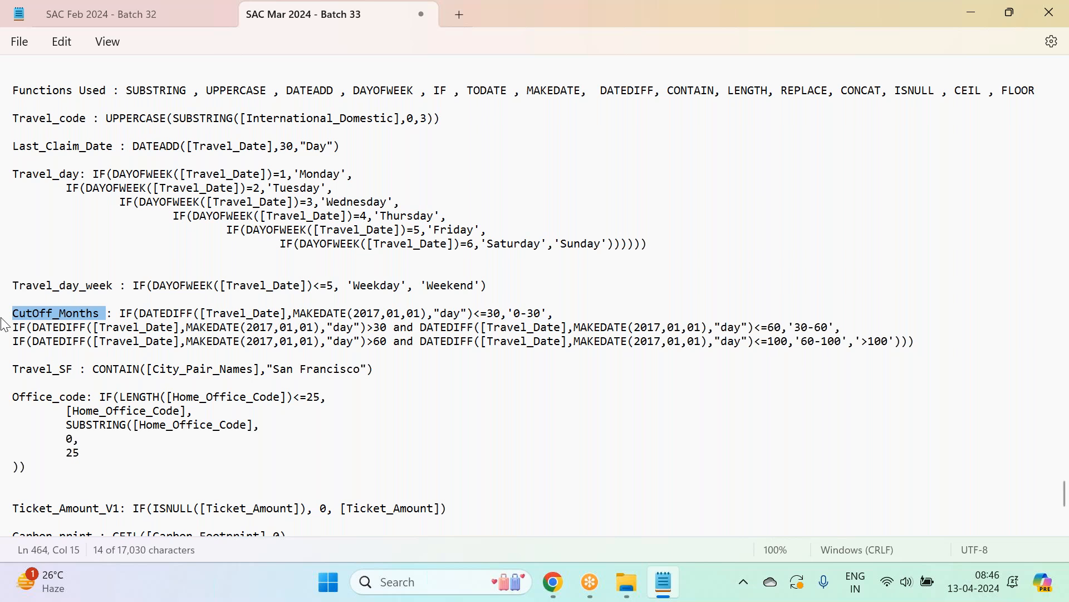
pyautogui.write('Travel')
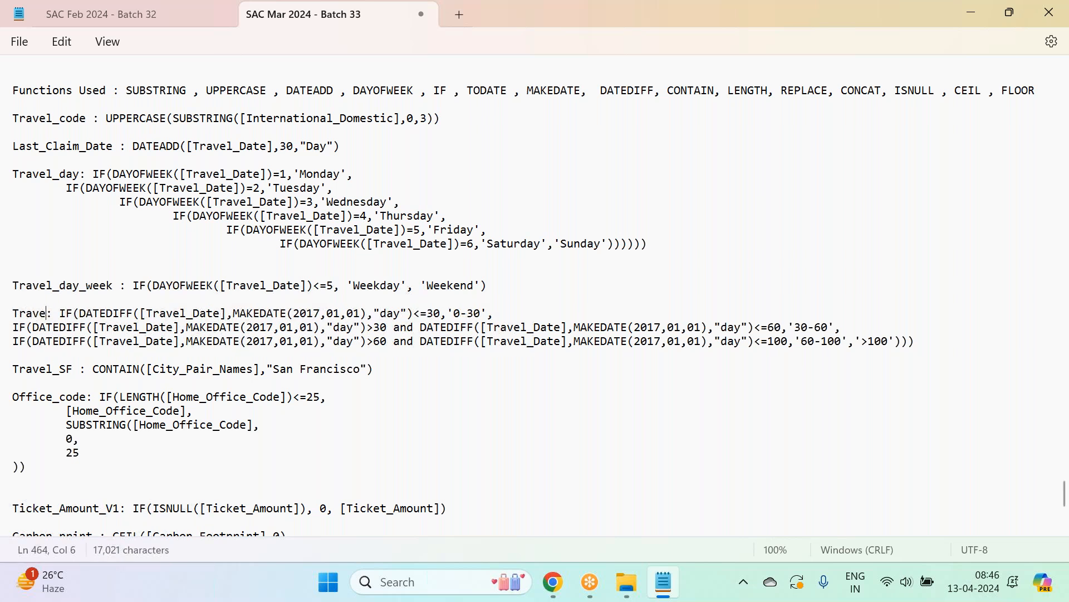
pyautogui.write('_Day_bucket')
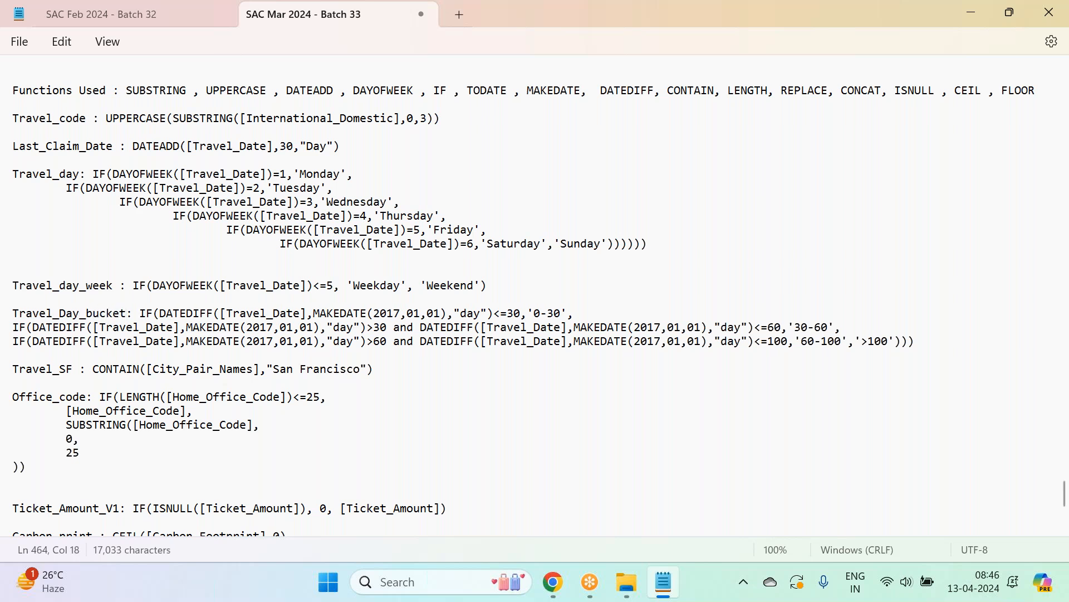
pyautogui.click(19, 42)
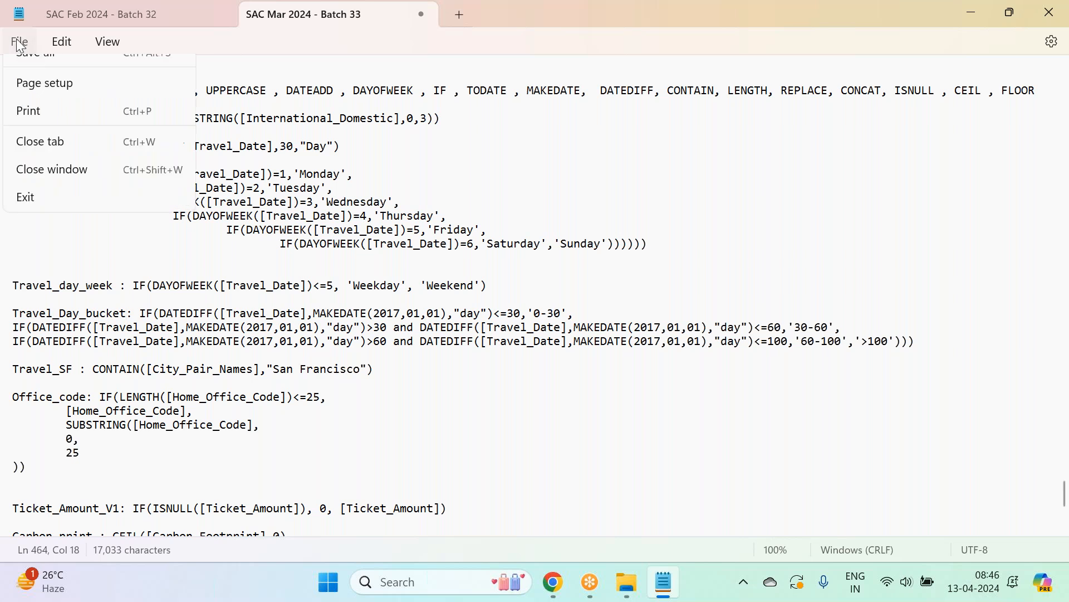
pyautogui.click(47, 154)
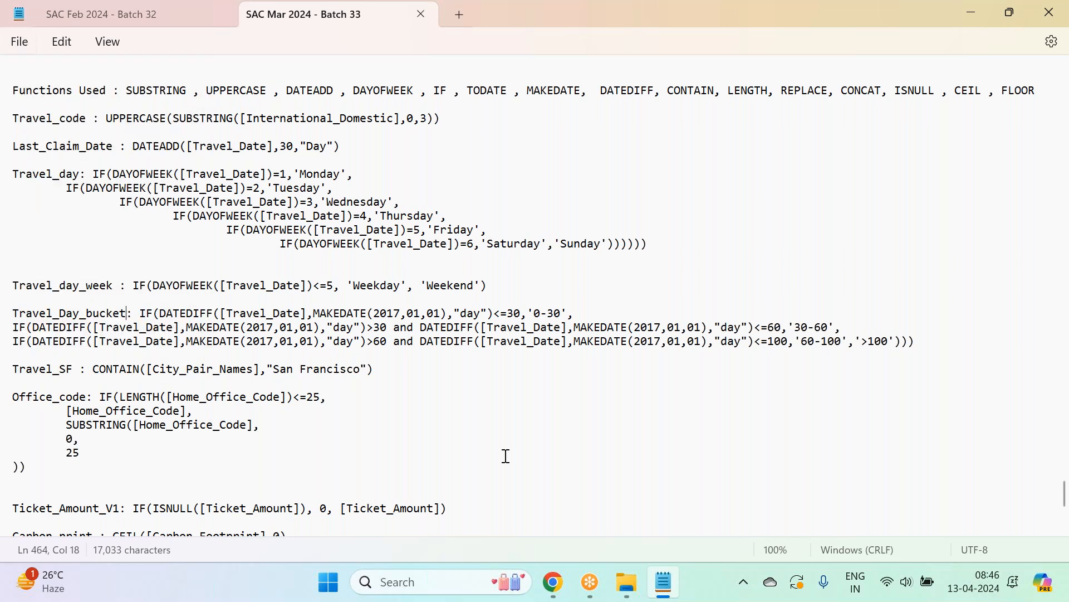
# Step: Switch to the browser and create the Travel_Day_Bucket calculated column
pyautogui.click(565, 592)
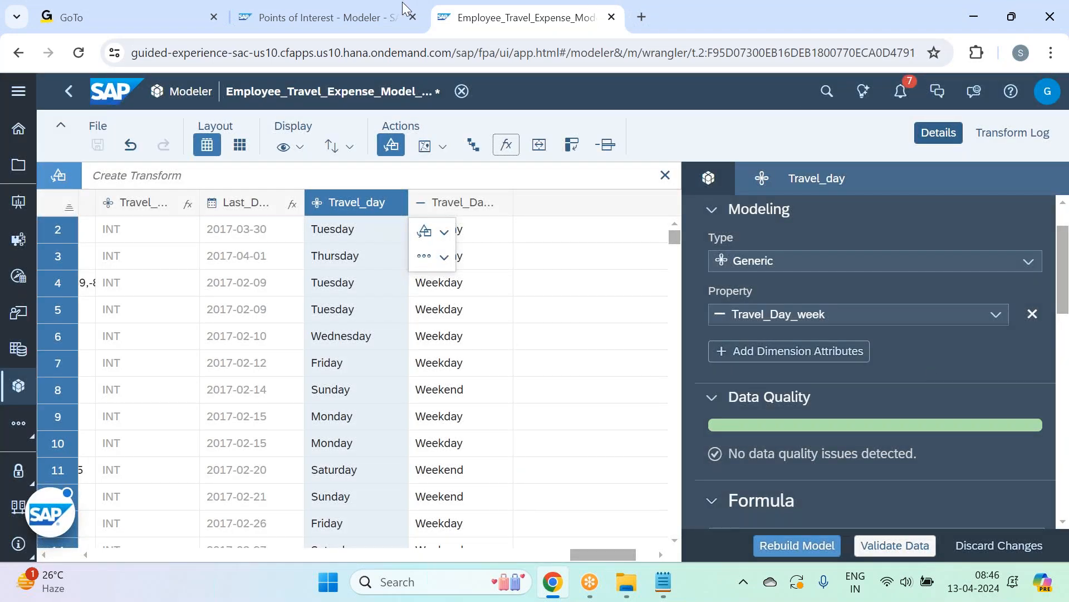
pyautogui.click(169, 24)
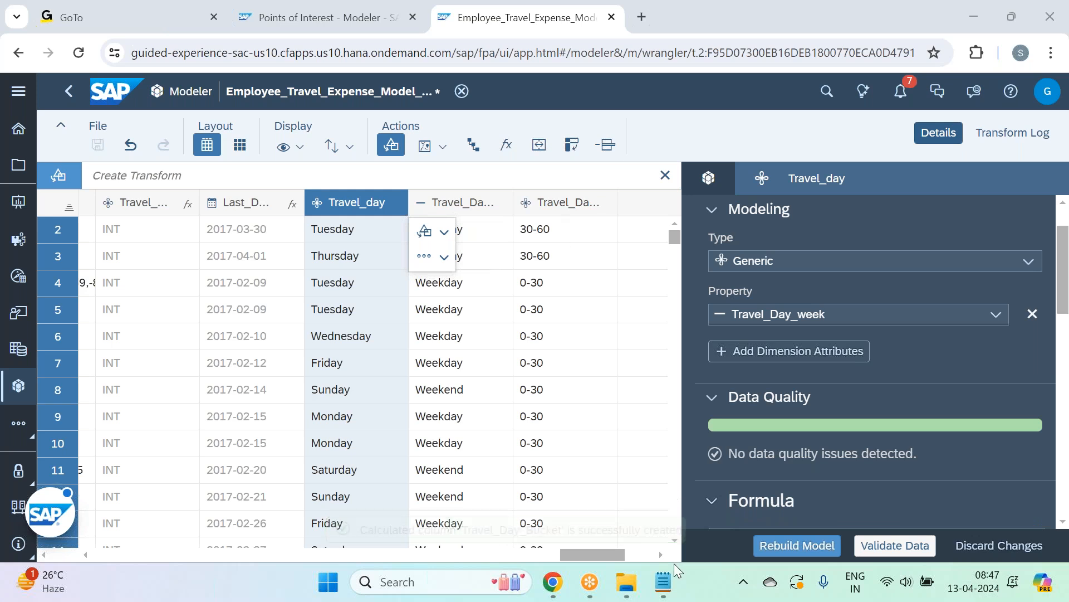
# Step: Review the Functions Used list from DATEADD to DATEDIFF in the notes, and return to the model's data grid in the browser
pyautogui.click(663, 581)
pyautogui.scroll(2, 396, 424)
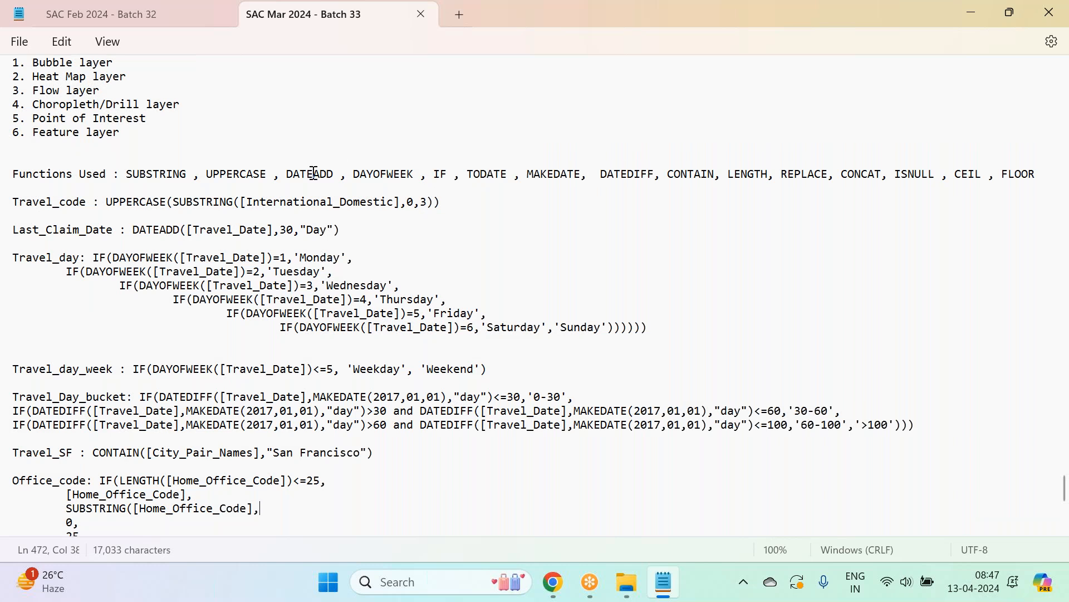
pyautogui.moveTo(289, 174); pyautogui.dragTo(661, 174)
pyautogui.click(726, 188)
pyautogui.click(552, 582)
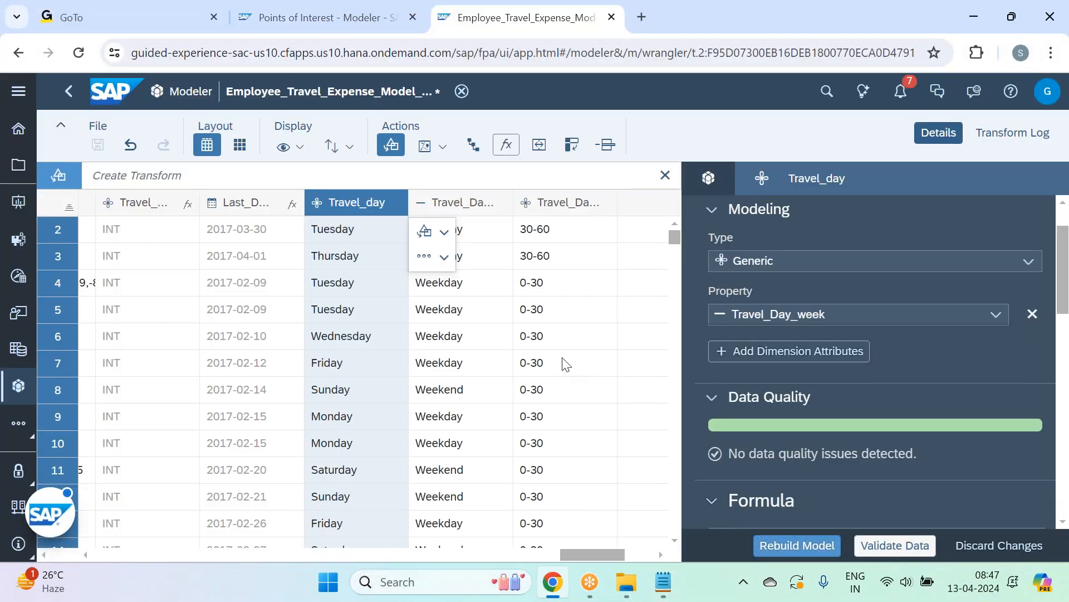
pyautogui.moveTo(599, 553); pyautogui.dragTo(594, 554)
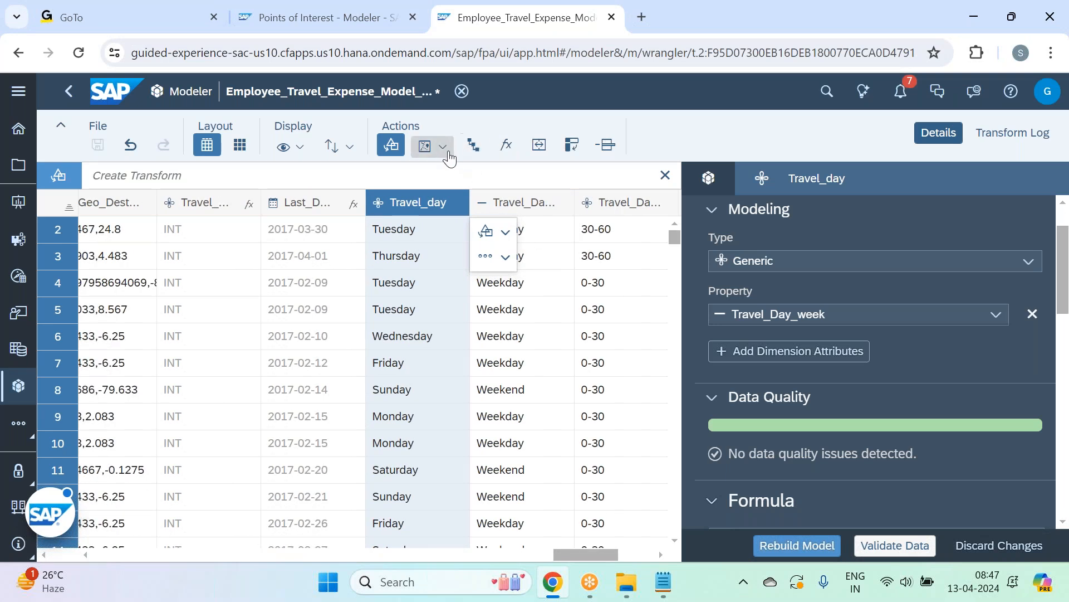
# Step: Start a new calculated column, look through the available formula functions, and name the column Travel_SF
pyautogui.click(507, 146)
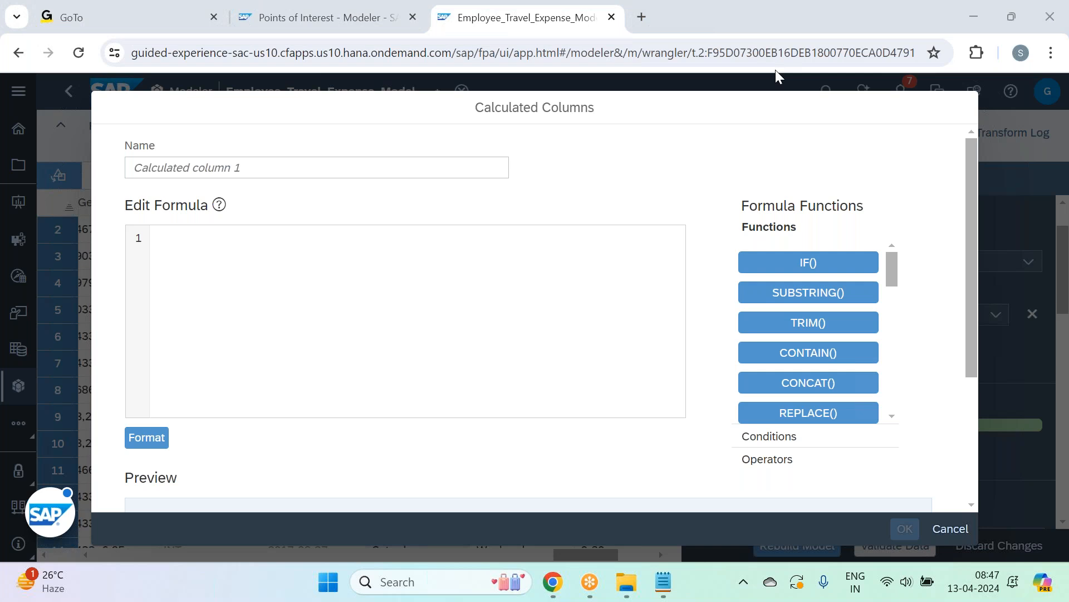
pyautogui.click(285, 166)
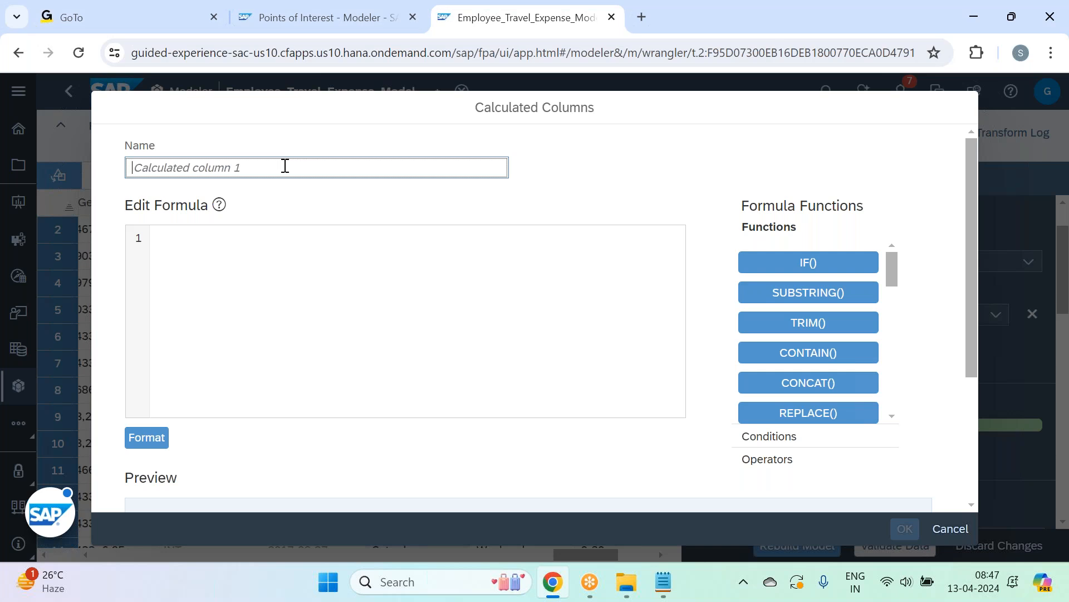
pyautogui.write('T')
pyautogui.press('BackSpace')
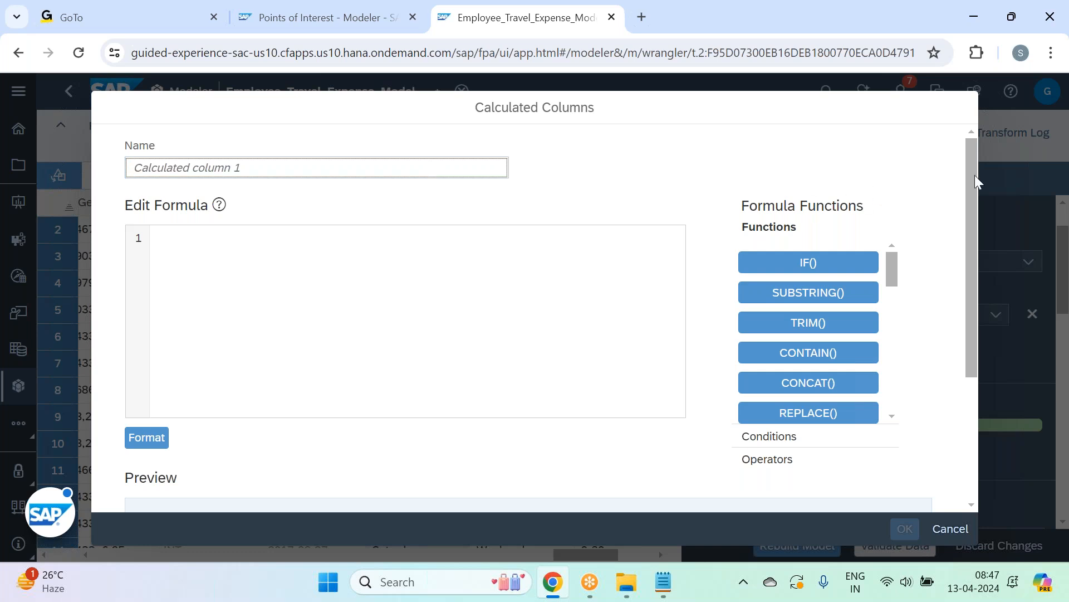
pyautogui.scroll(-2, 975, 179)
pyautogui.scroll(2, 974, 179)
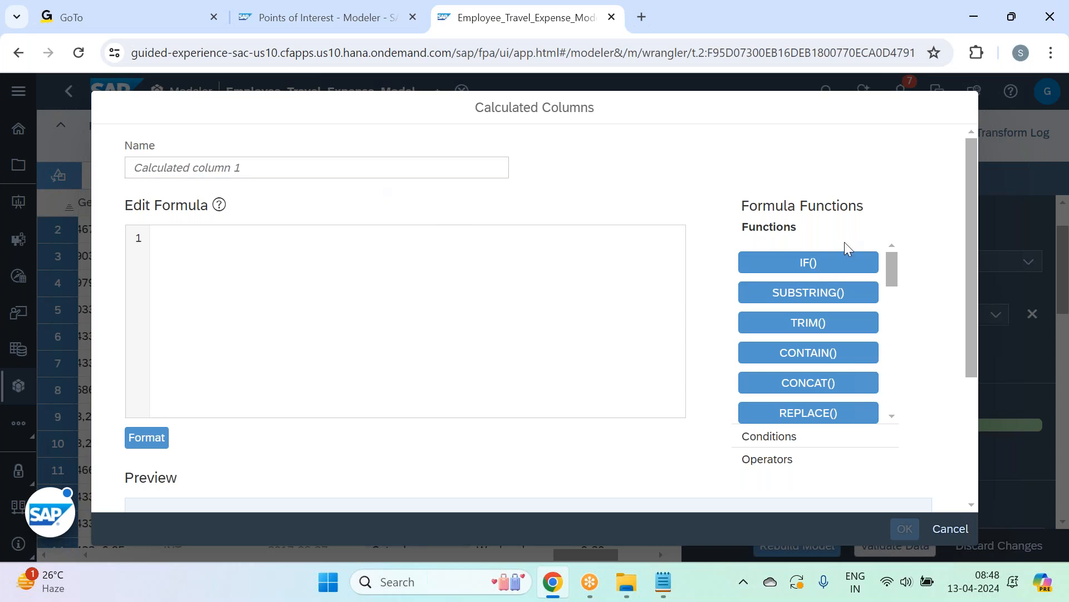
pyautogui.scroll(-2, 845, 242)
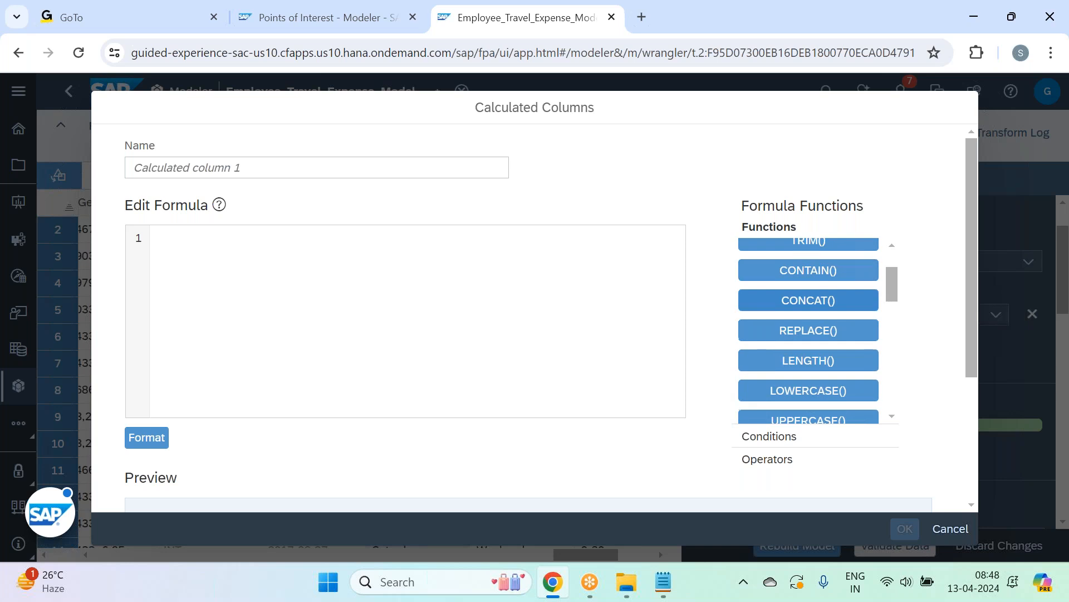
pyautogui.scroll(2, 846, 300)
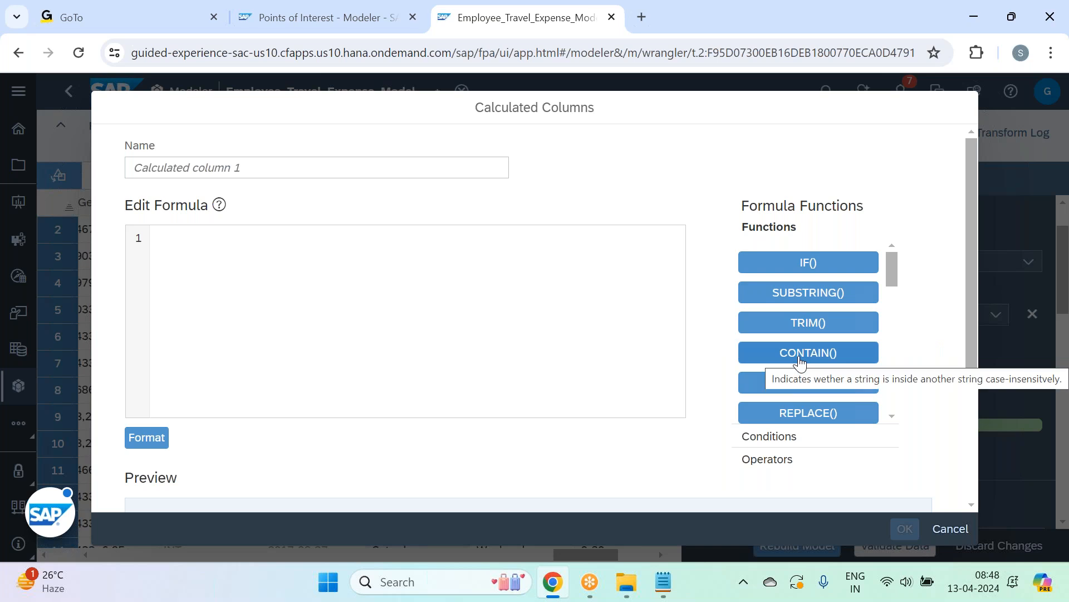
pyautogui.click(374, 175)
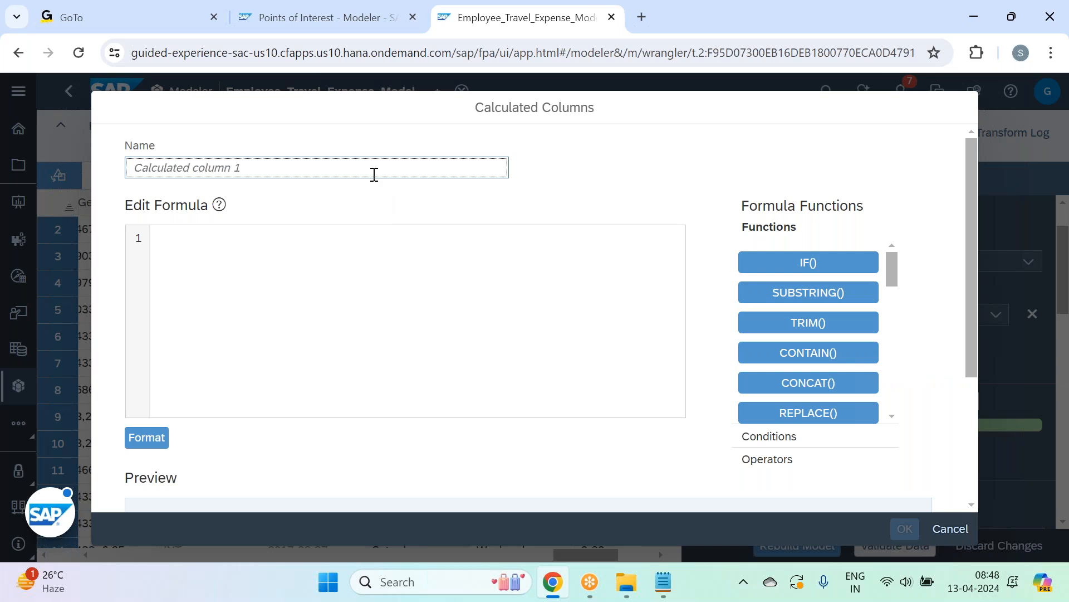
pyautogui.write('Trave')
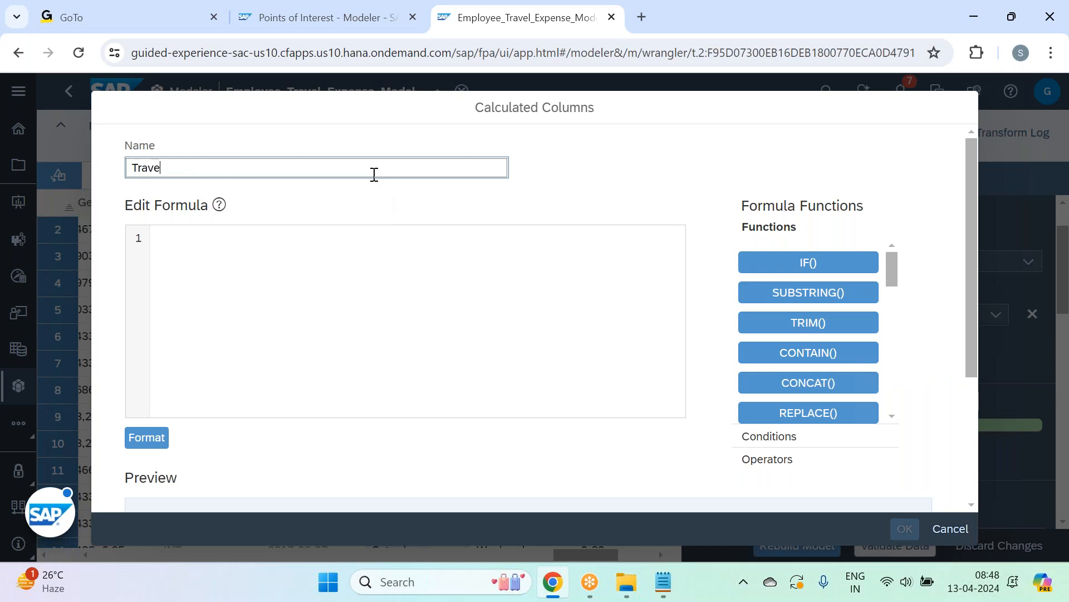
pyautogui.write('l_SF')
# Step: Insert the CONTAIN function in the formula with [City_Pair_Names] as its first argument
pyautogui.click(333, 246)
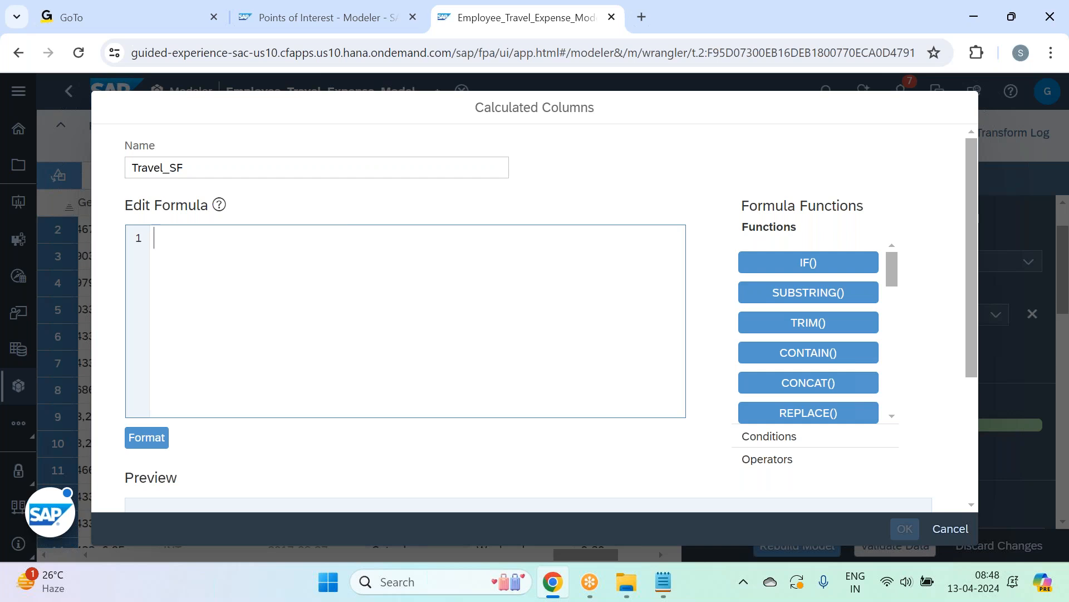
pyautogui.write('con')
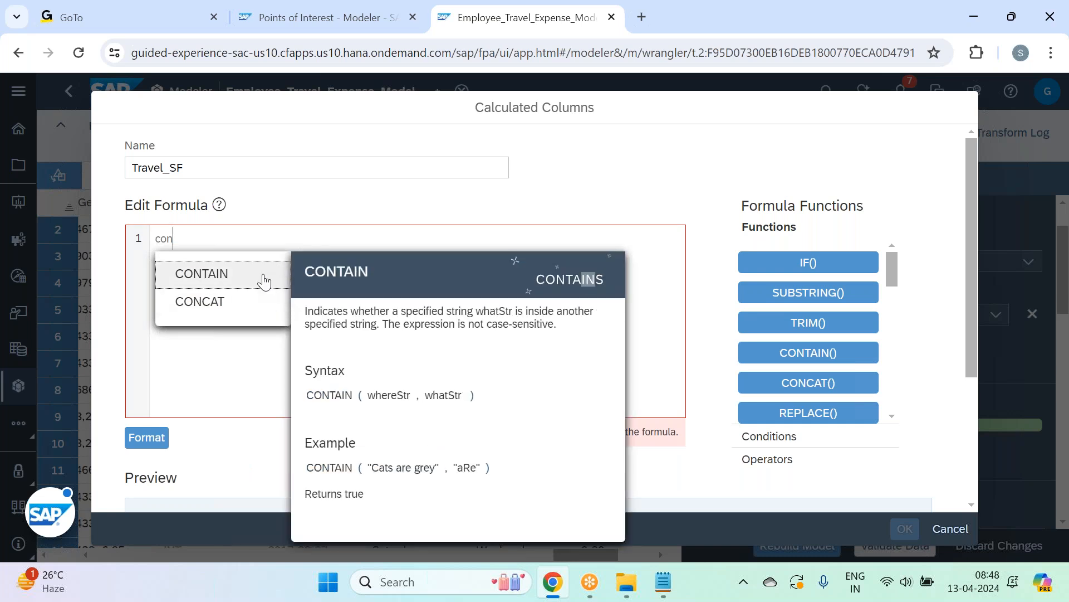
pyautogui.click(264, 281)
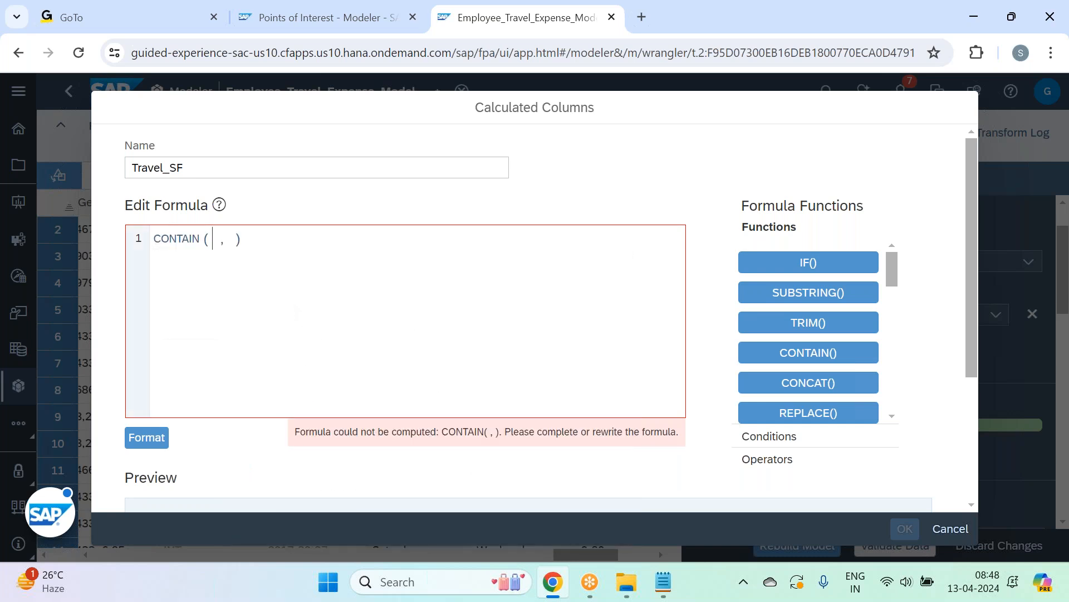
pyautogui.write('city')
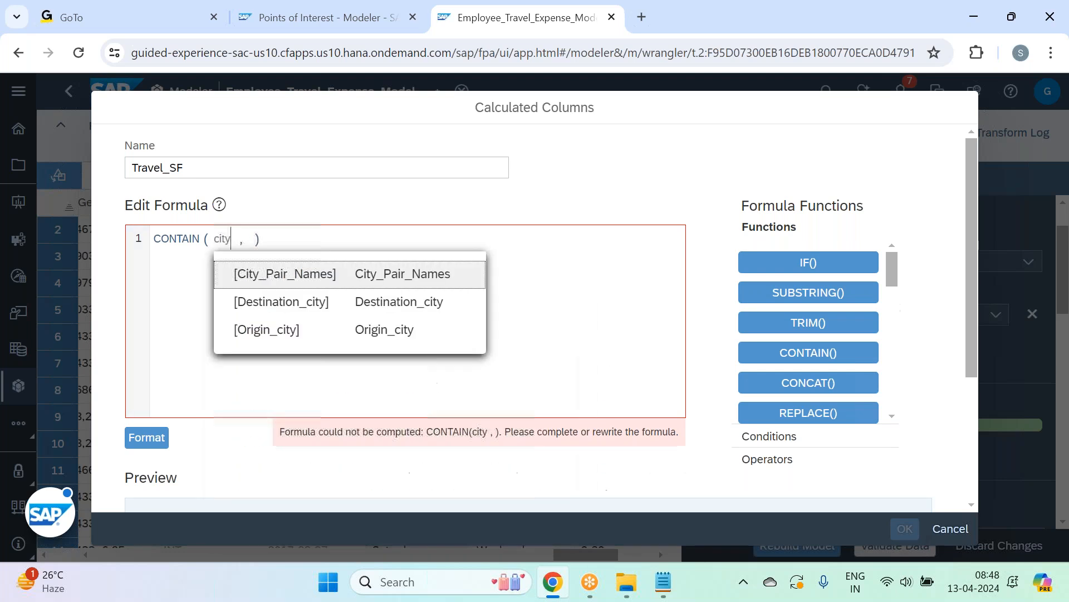
pyautogui.click(254, 274)
# Step: Complete the CONTAIN formula with 'San Francisco' as the text to find, and format the formula
pyautogui.click(318, 238)
pyautogui.press('BackSpace')
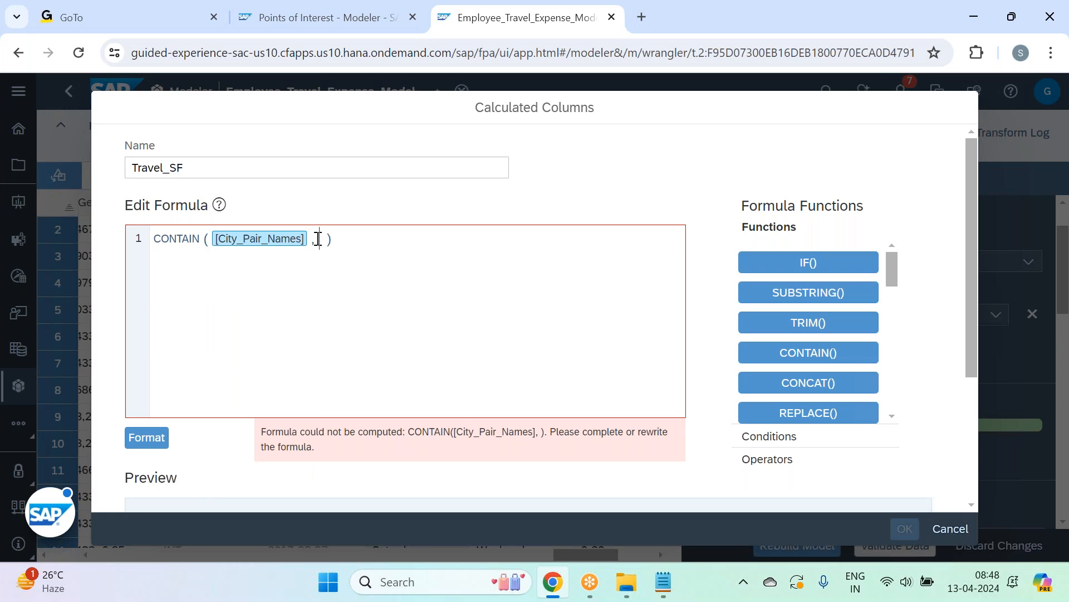
pyautogui.write("'")
pyautogui.write('SAB')
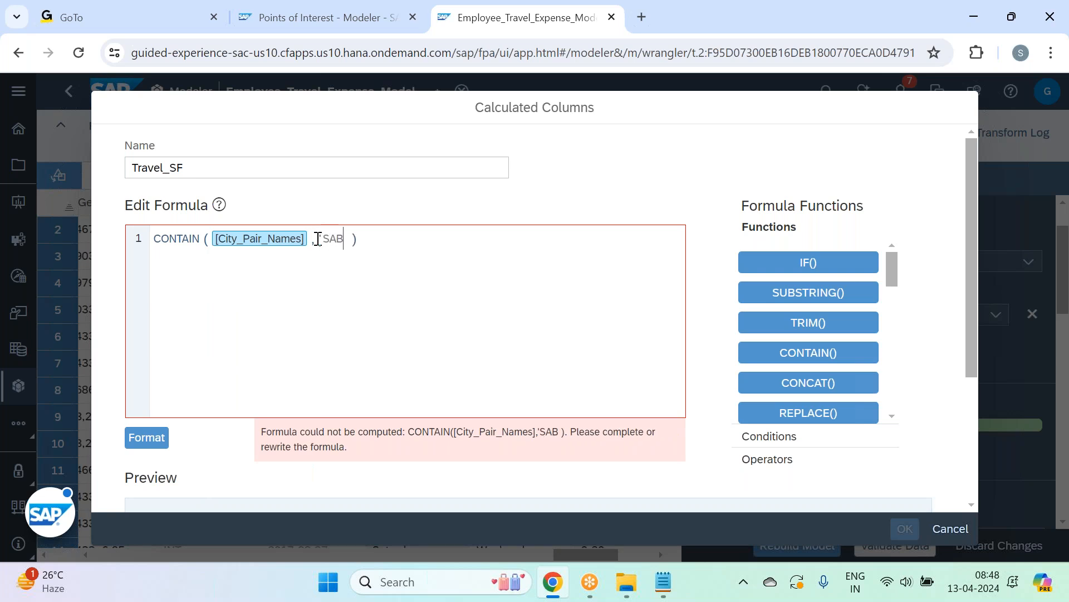
pyautogui.press('BackSpace')
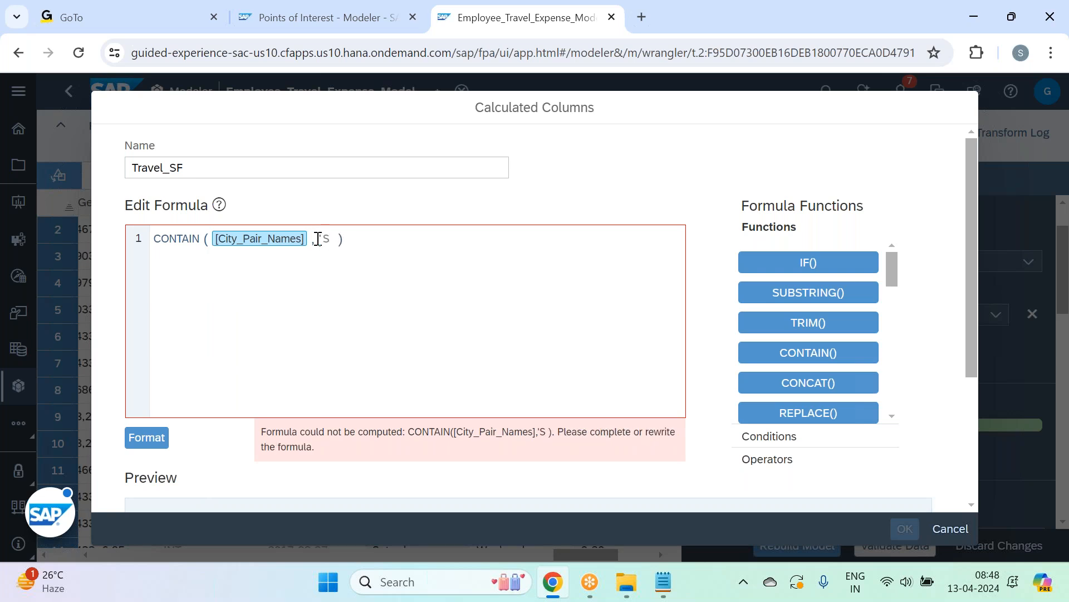
pyautogui.write('an')
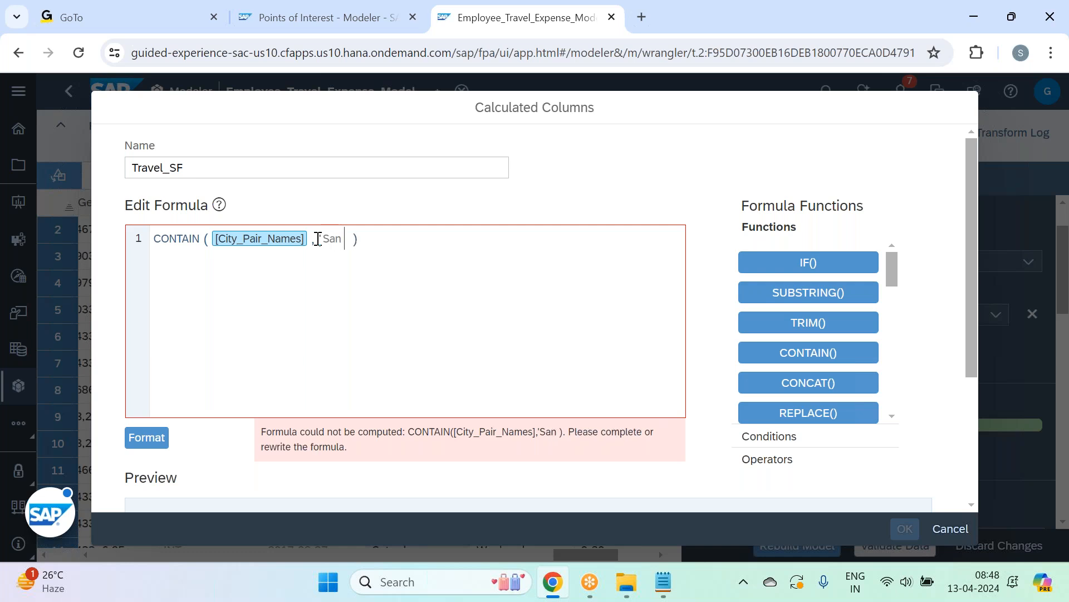
pyautogui.write(" Francisco'")
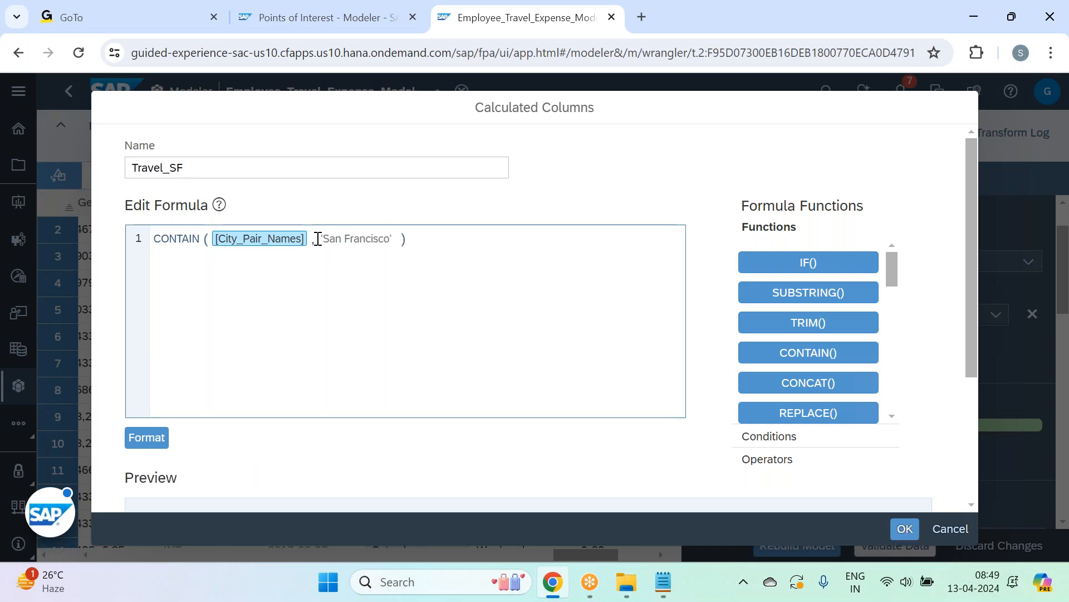
pyautogui.click(161, 439)
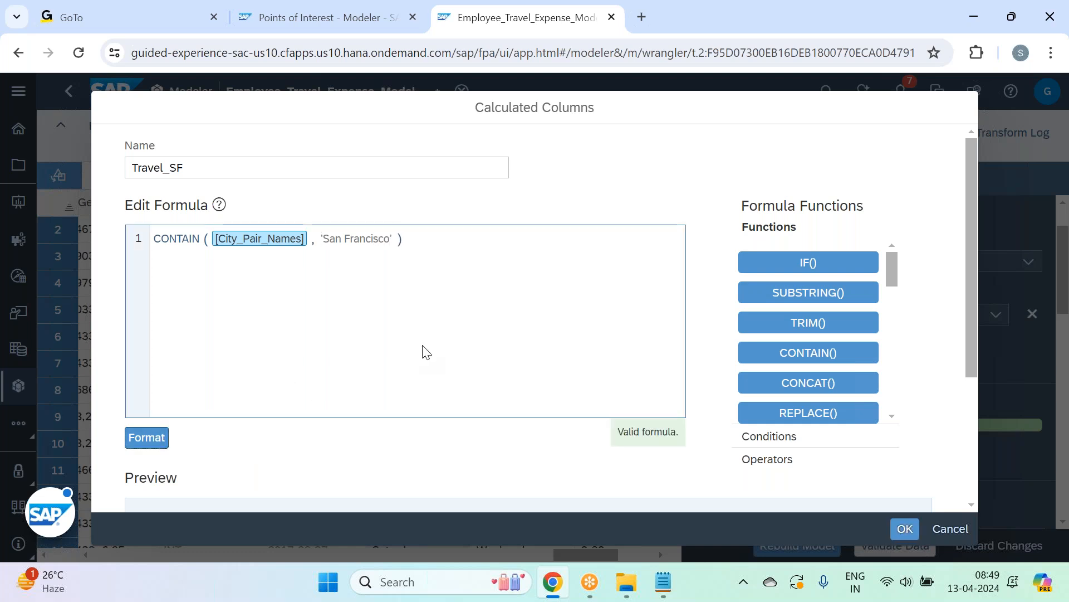
# Step: Preview the calculated sample values, refresh the preview to check other city pairs, and create the Travel_SF column
pyautogui.scroll(-3, 424, 351)
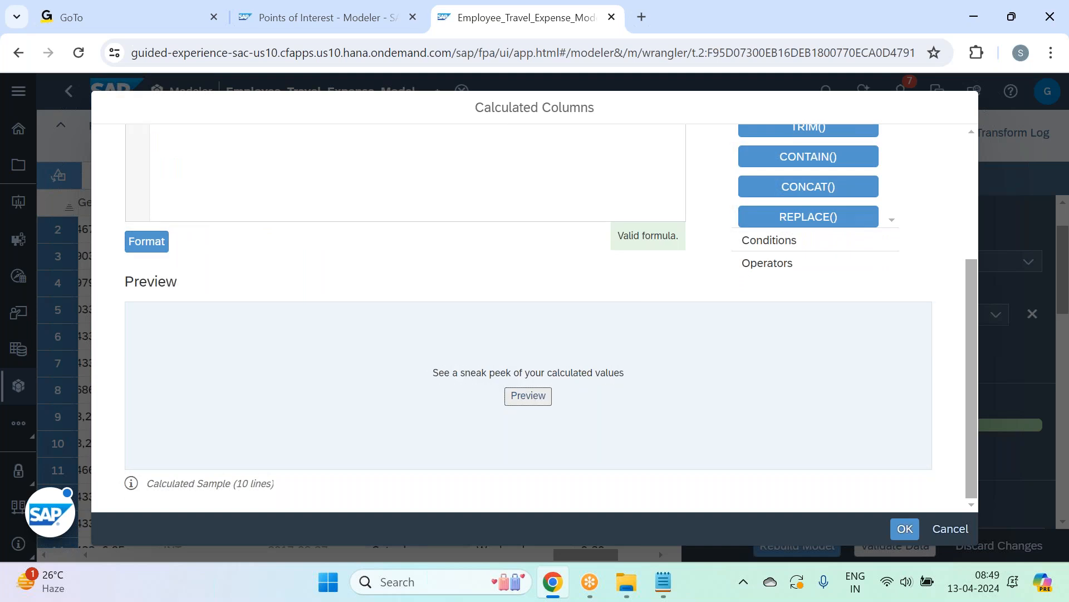
pyautogui.click(528, 395)
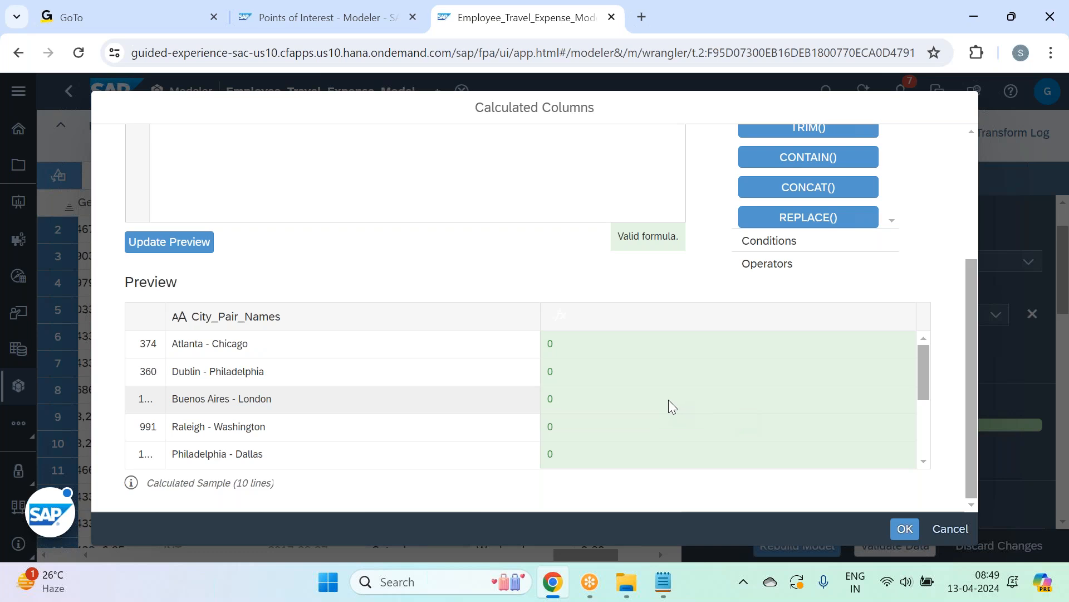
pyautogui.scroll(-5, 669, 399)
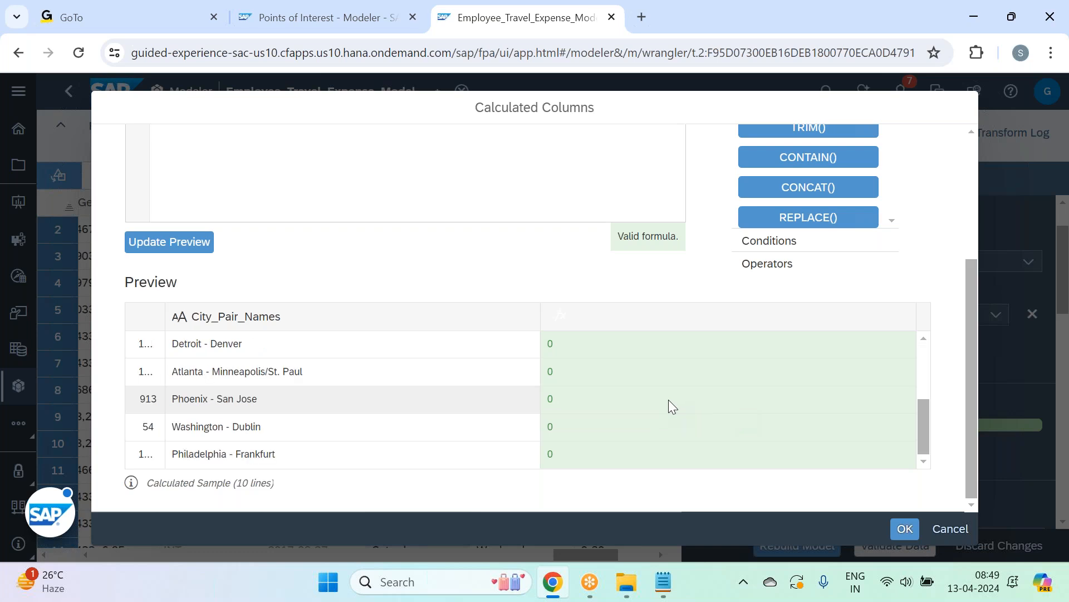
pyautogui.scroll(8, 669, 400)
pyautogui.scroll(-3, 668, 399)
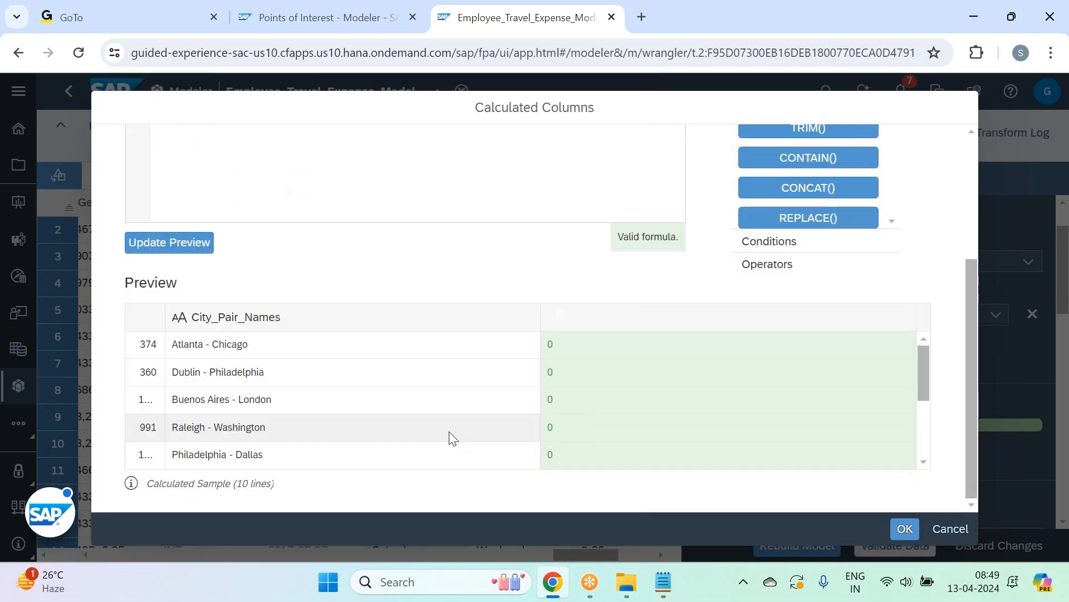
pyautogui.scroll(-3, 453, 439)
pyautogui.click(186, 245)
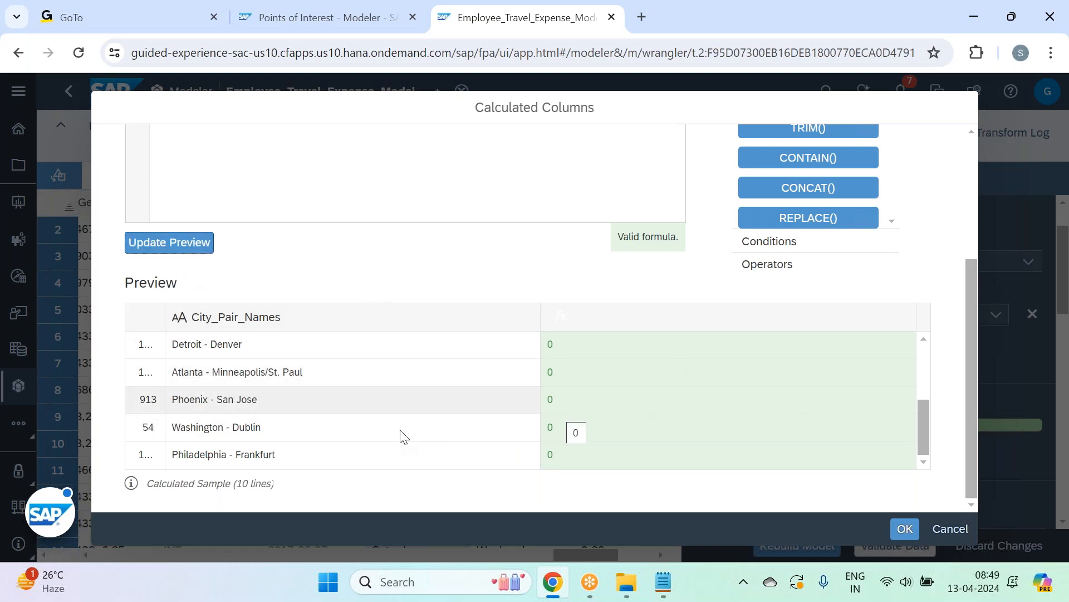
pyautogui.scroll(3, 456, 415)
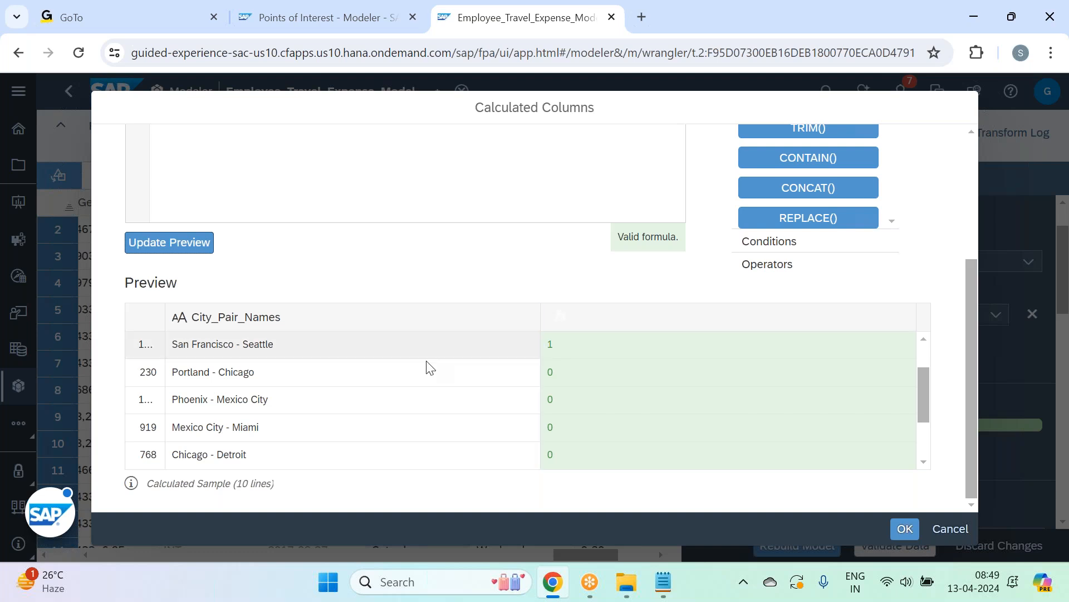
pyautogui.scroll(-3, 353, 415)
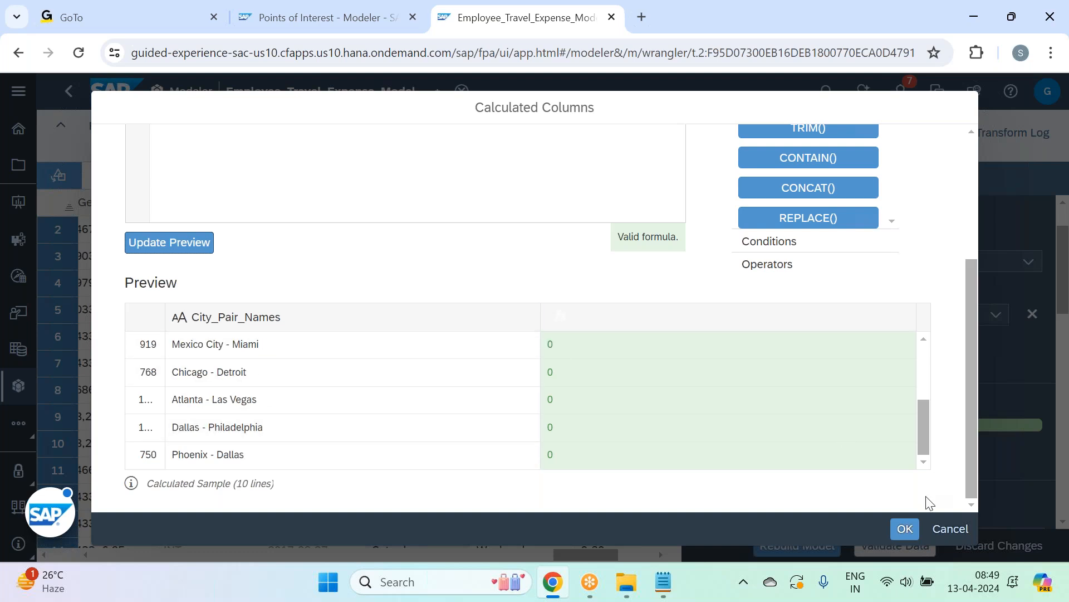
pyautogui.scroll(3, 601, 339)
pyautogui.scroll(3, 516, 312)
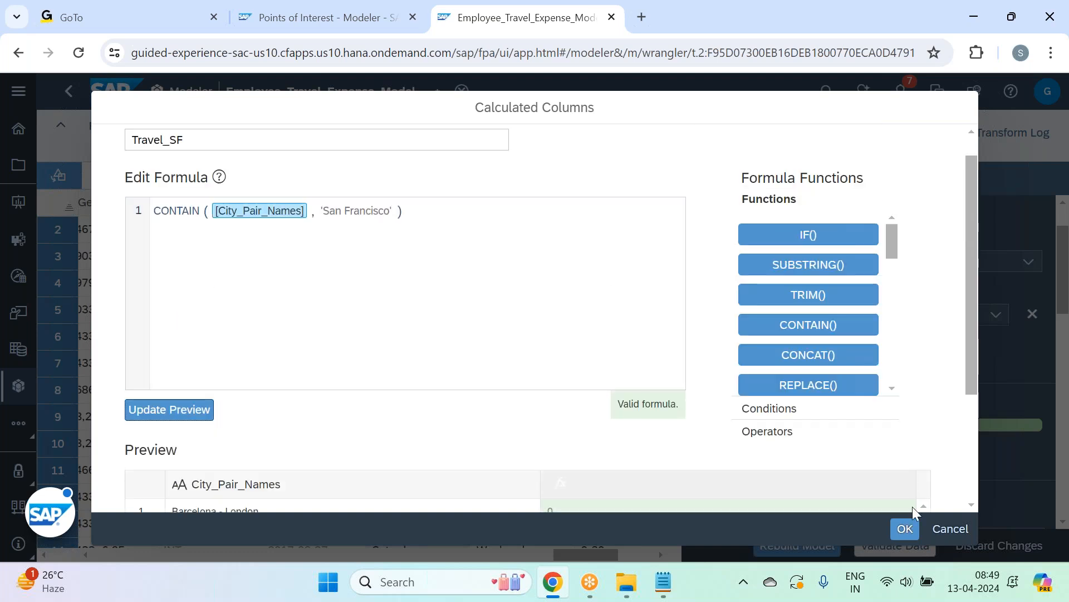
pyautogui.click(905, 529)
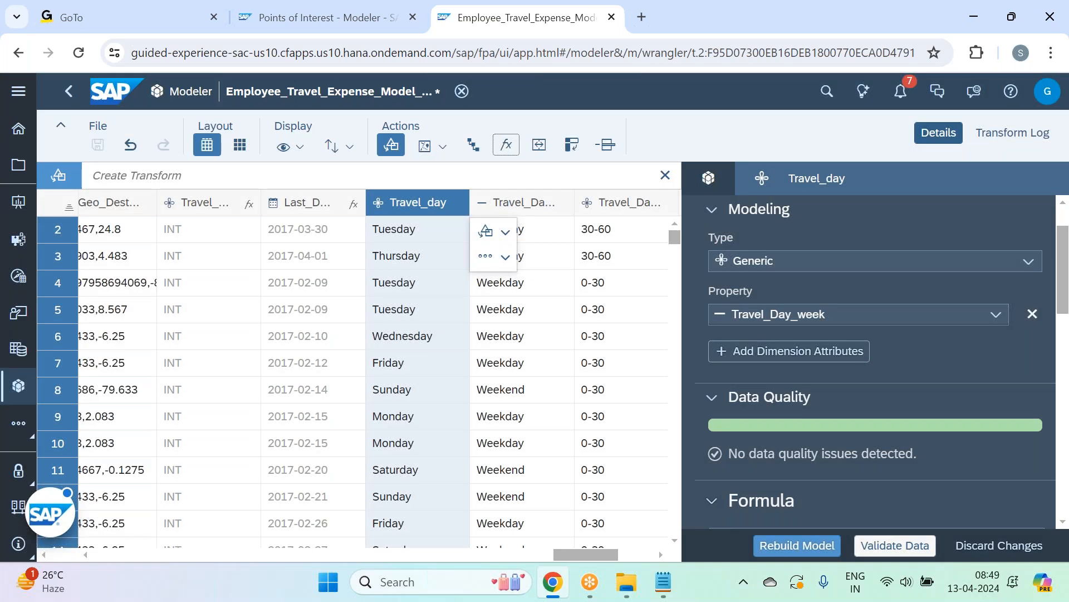
# Step: Switch to the Notepad notes and review the listed column formulas from Travel_day through Carbon_print
pyautogui.click(663, 582)
pyautogui.scroll(-3, 101, 407)
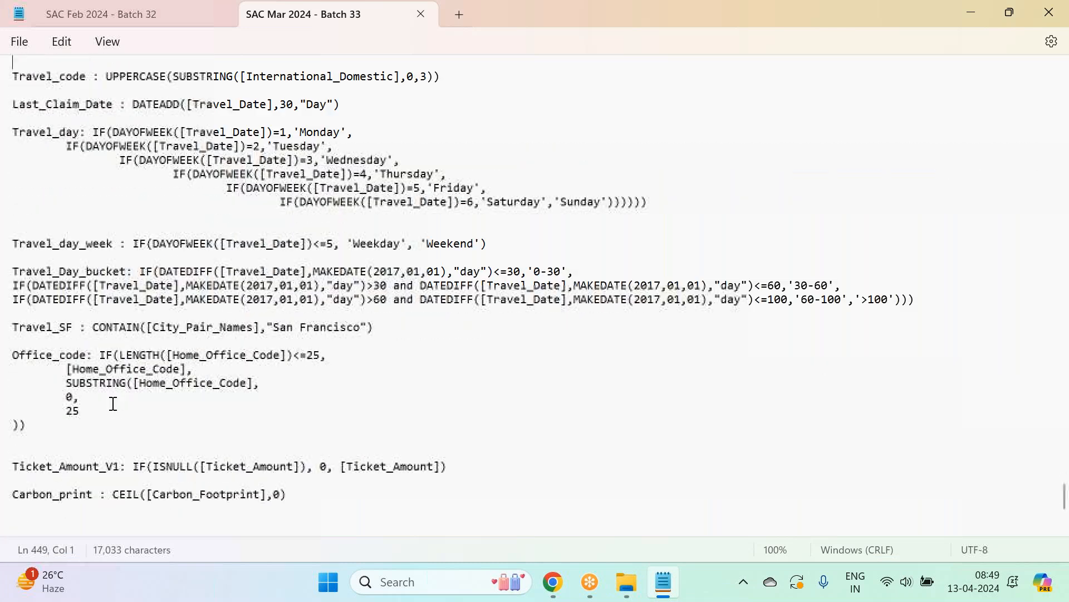
pyautogui.scroll(-3, 189, 402)
pyautogui.scroll(6, 189, 402)
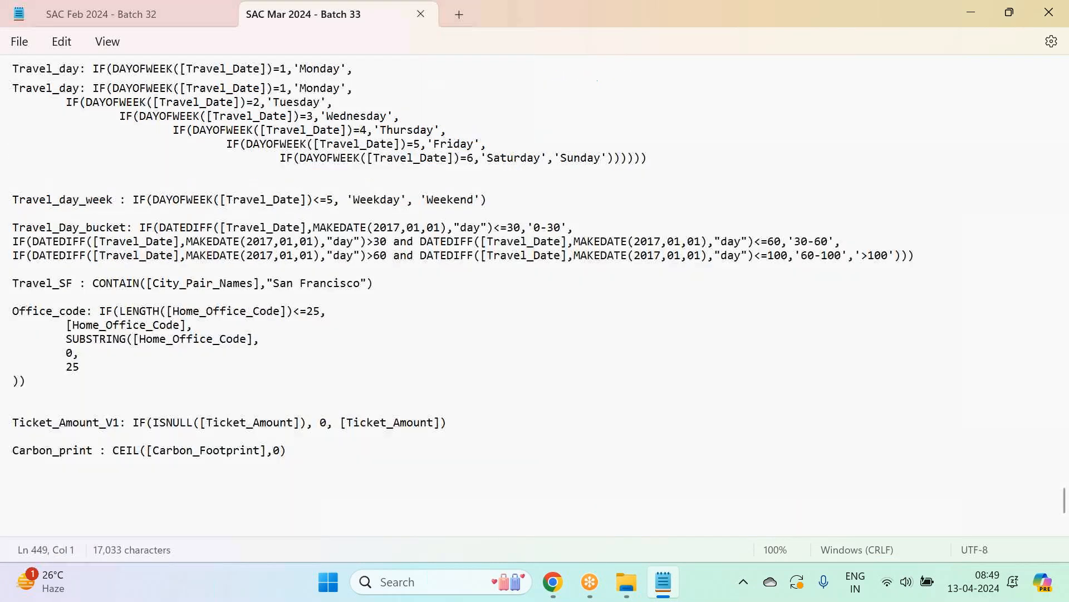
pyautogui.scroll(3, 188, 402)
# Step: Return to the browser and inspect the new Travel_SF column's values in the model's data grid
pyautogui.click(553, 581)
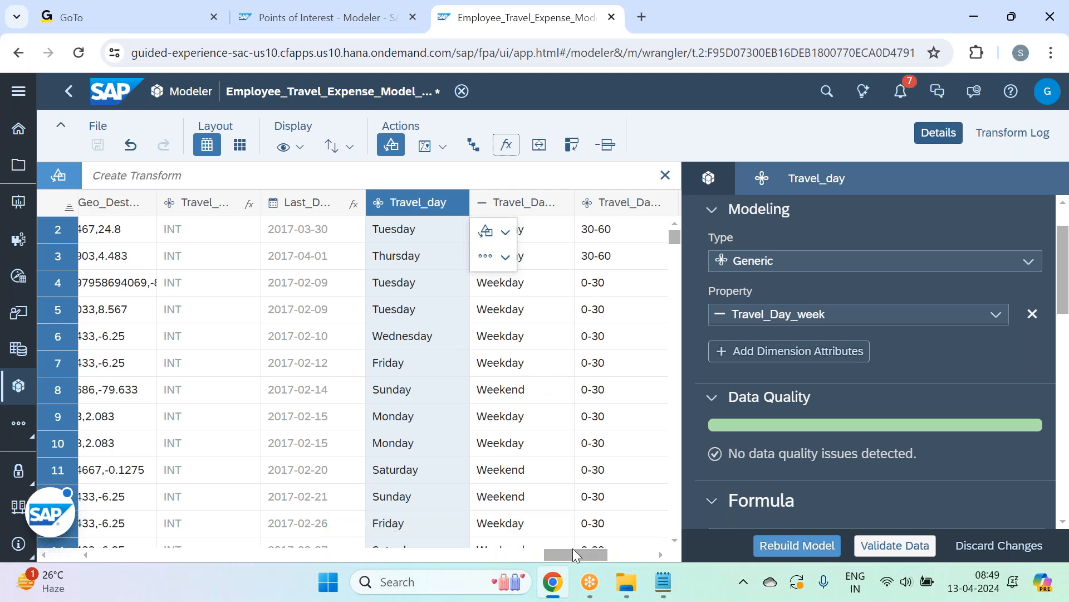
pyautogui.moveTo(575, 554); pyautogui.dragTo(600, 552)
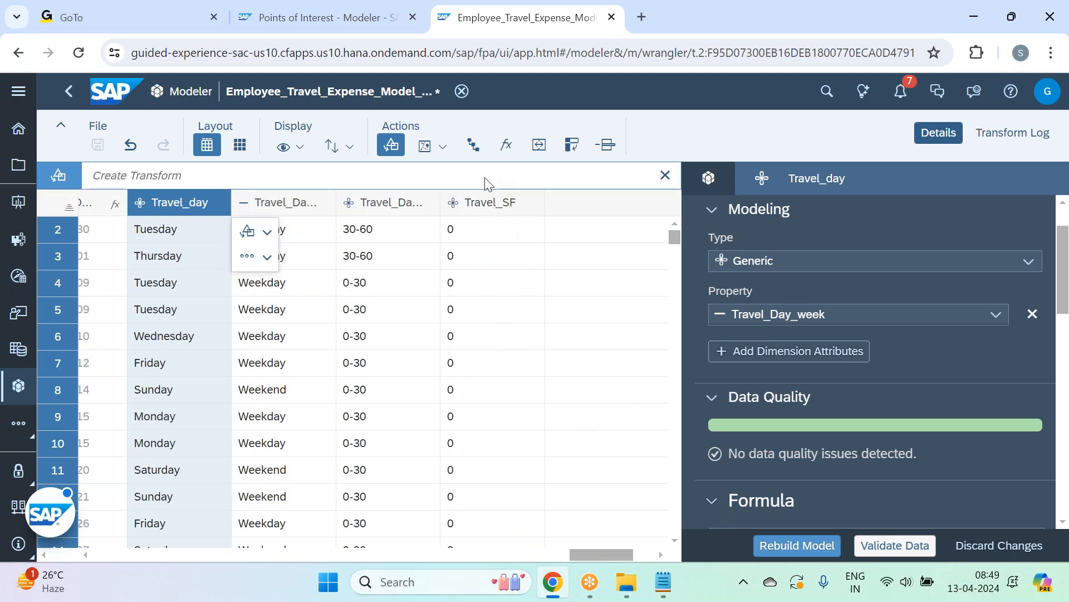
pyautogui.scroll(-3, 504, 290)
pyautogui.scroll(3, 504, 290)
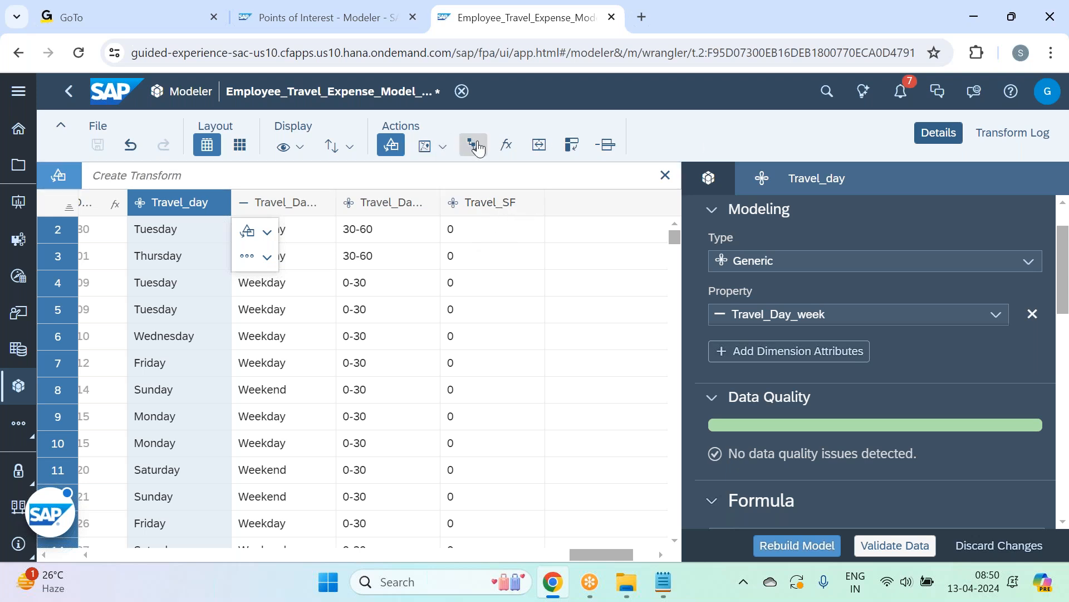
pyautogui.click(503, 147)
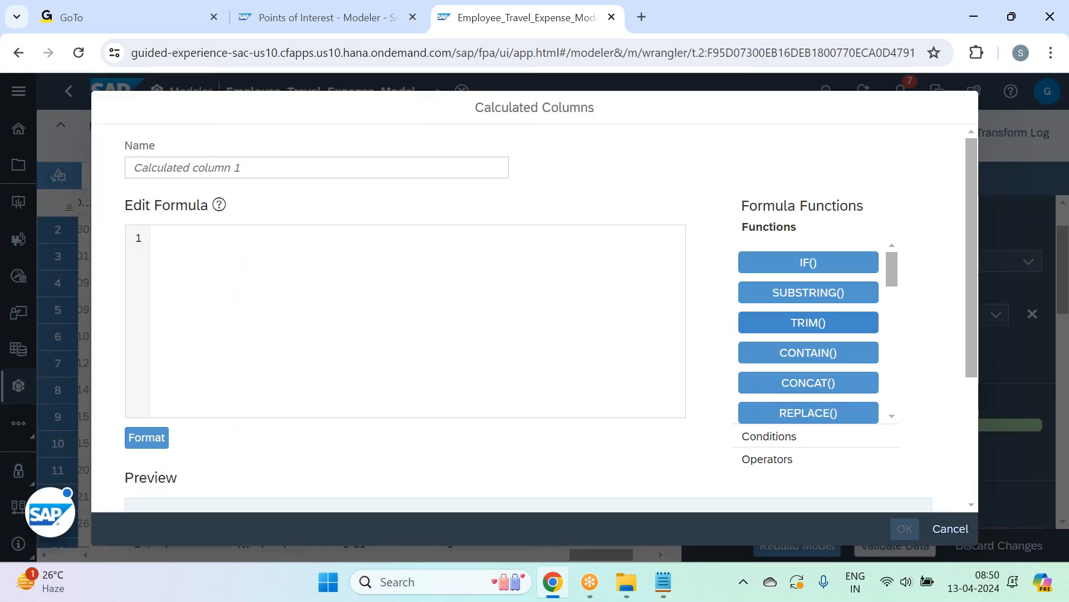
pyautogui.scroll(-2, 814, 312)
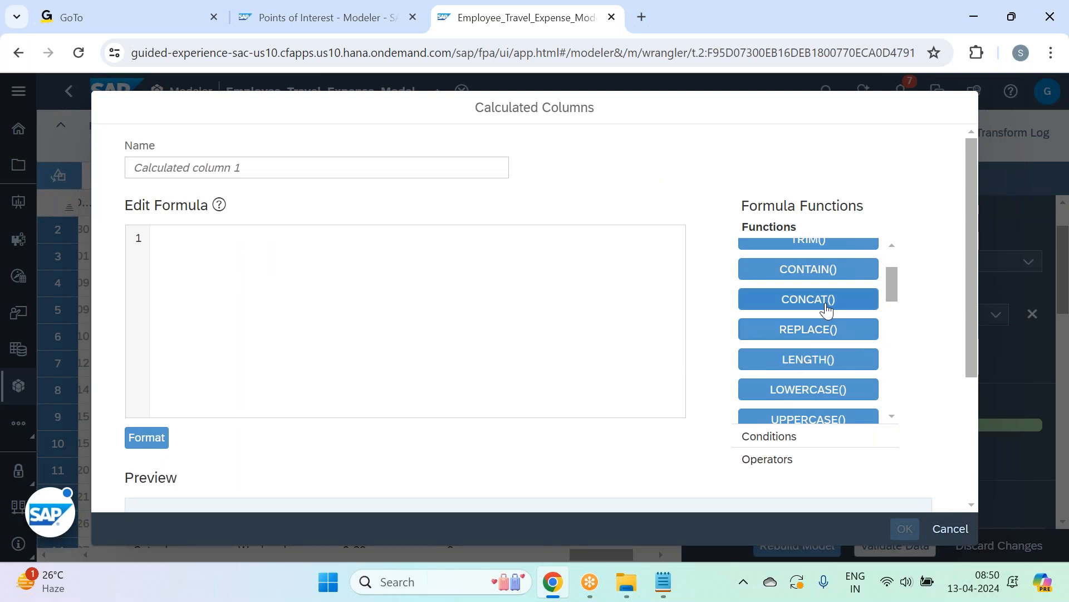
pyautogui.scroll(-2, 808, 312)
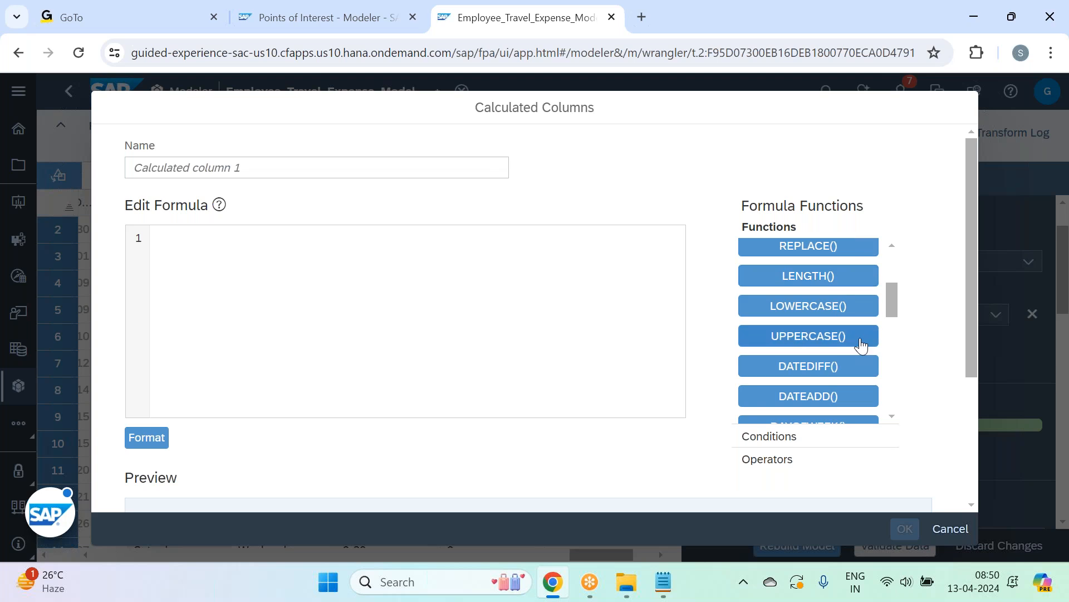
pyautogui.click(948, 529)
# Step: Widen the Home_Office_Code column in the data grid to show the full codes, and select one of its values
pyautogui.moveTo(589, 553); pyautogui.dragTo(122, 534)
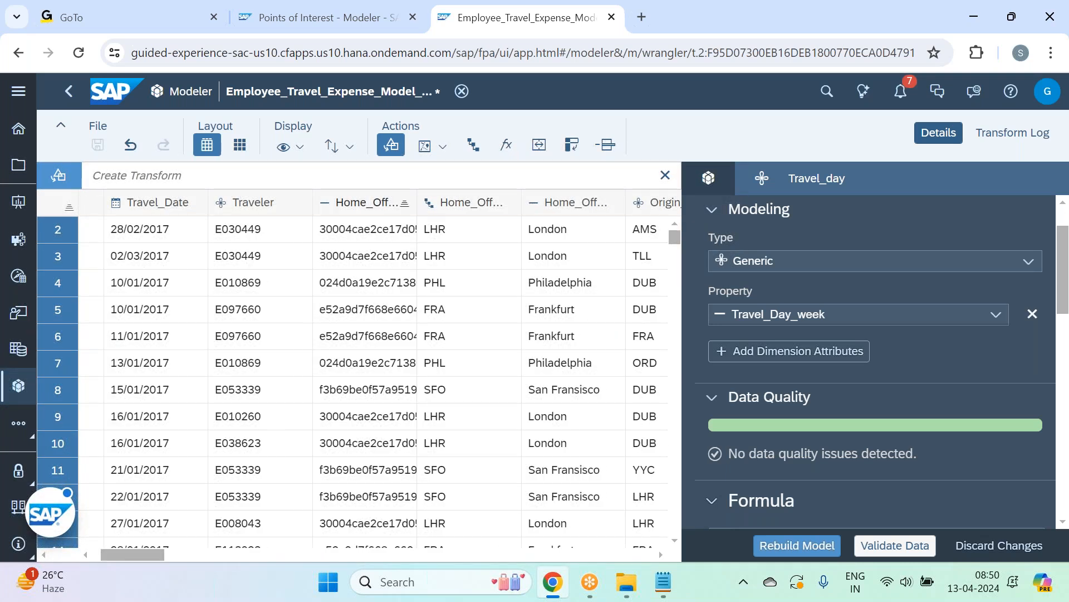
pyautogui.moveTo(423, 204); pyautogui.dragTo(397, 225)
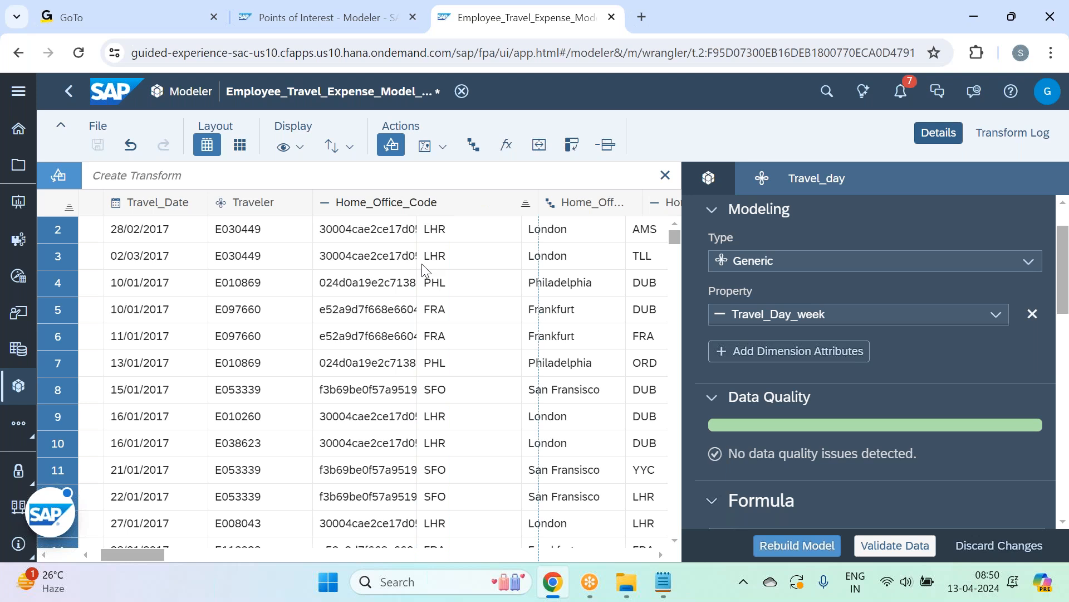
pyautogui.click(489, 235)
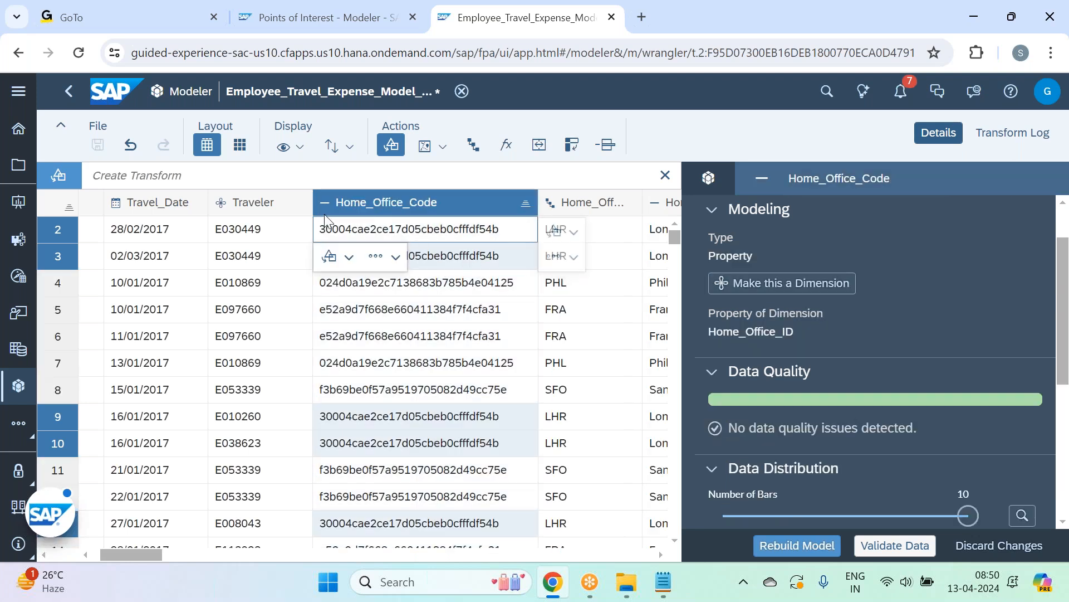
# Step: Start a calculated column with an IF formula whose condition uses the LENGTH of [Home_Office_Code]
pyautogui.click(502, 155)
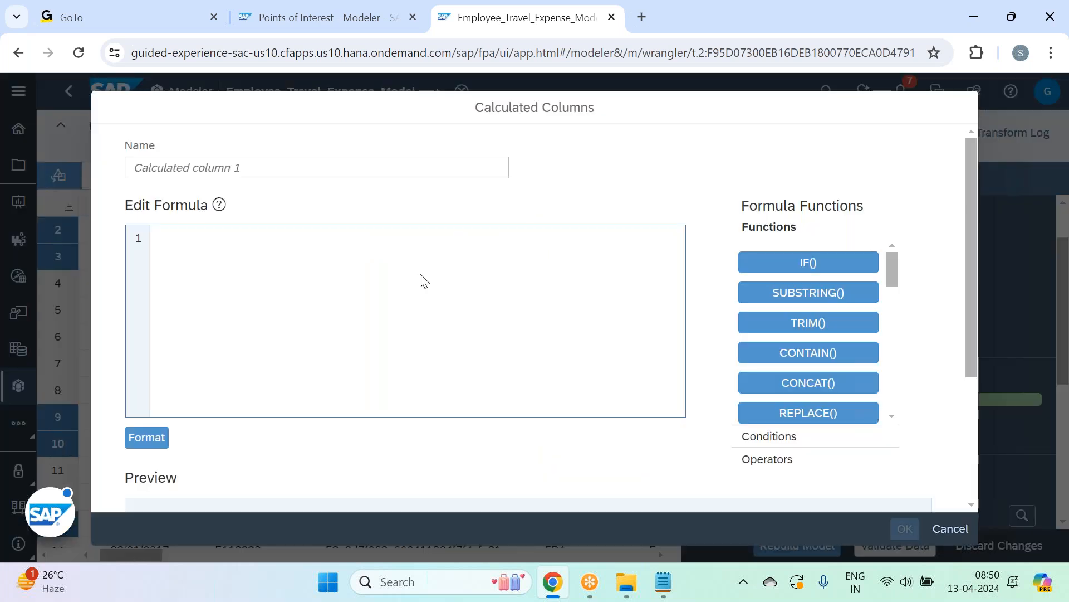
pyautogui.click(373, 242)
pyautogui.write('IF( , , )')
pyautogui.write('len , , )')
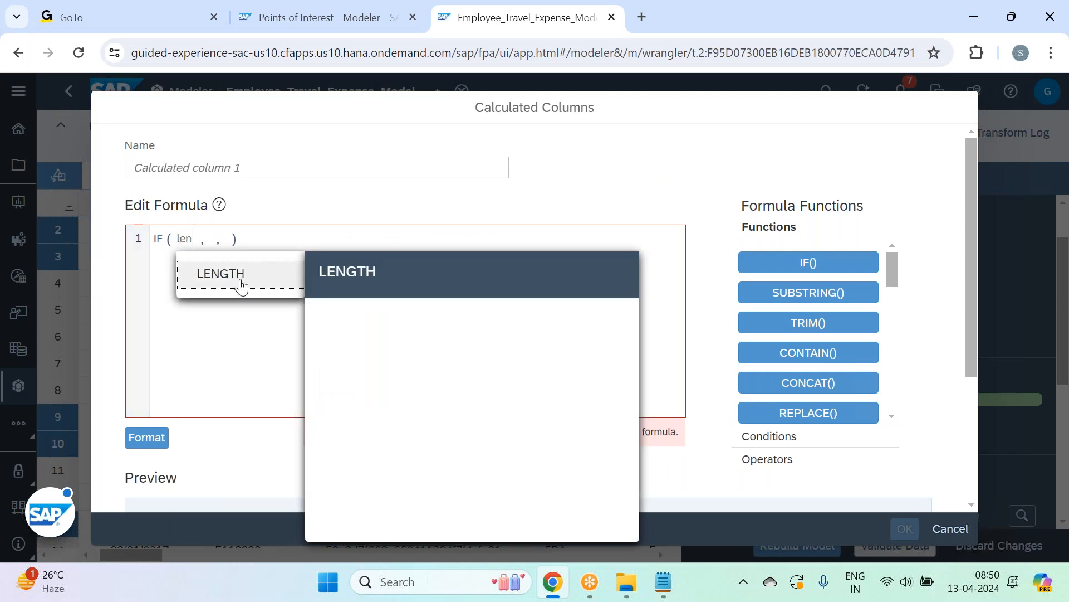
pyautogui.click(241, 286)
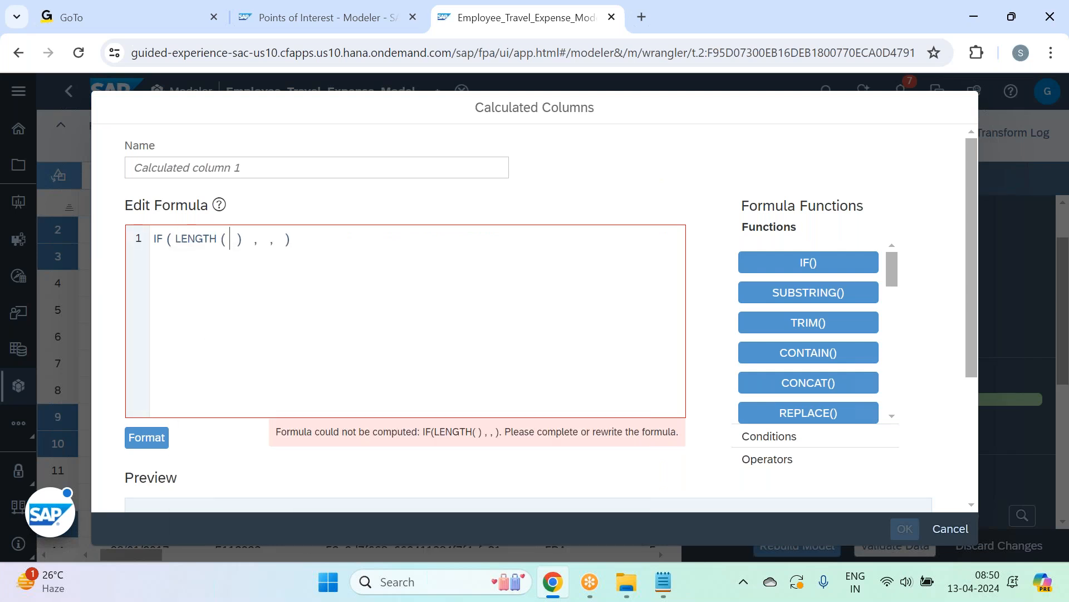
pyautogui.write('home')
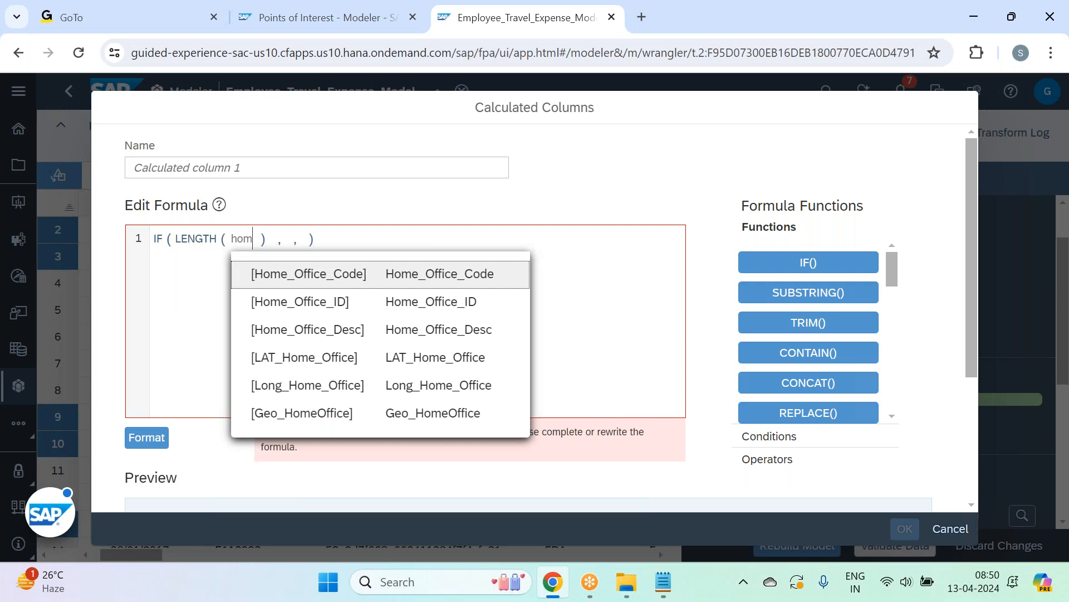
pyautogui.click(290, 277)
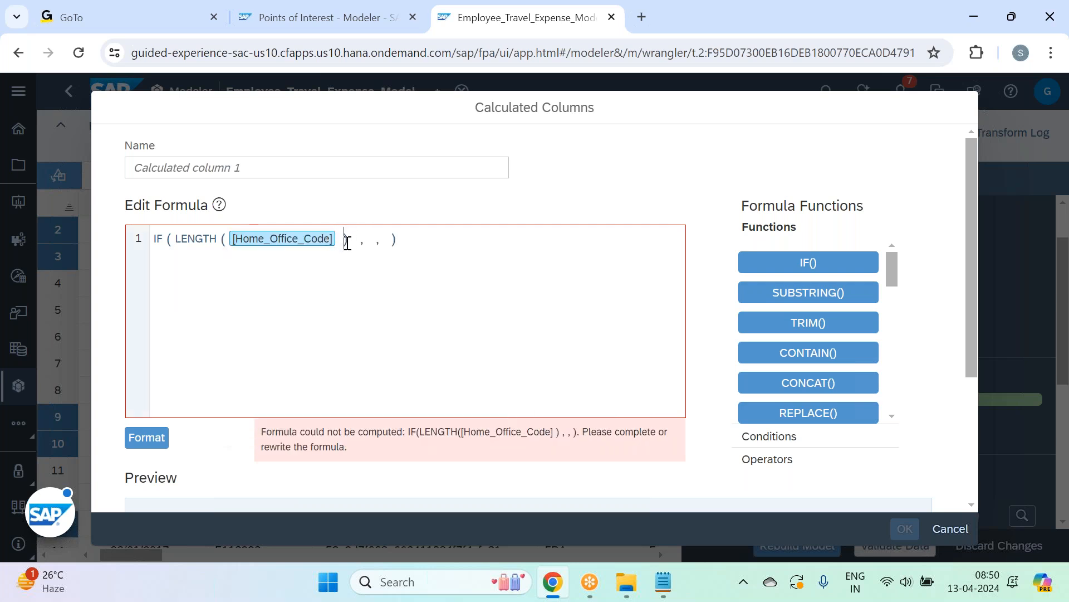
# Step: Complete the IF condition so the code's length is compared as <= 25, and tidy the spacing
pyautogui.press('BackSpace')
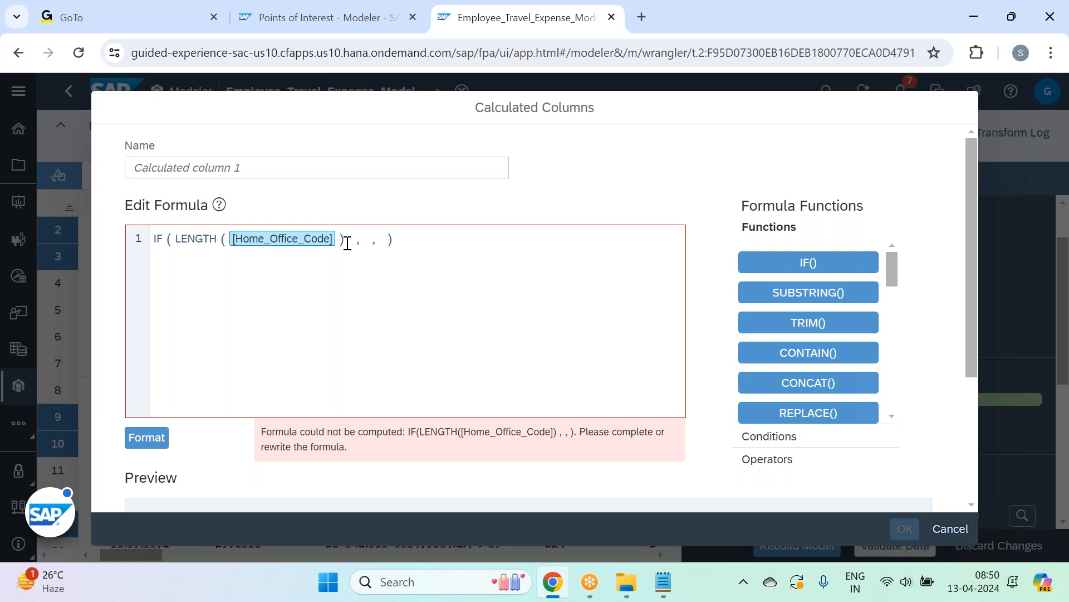
pyautogui.write('<')
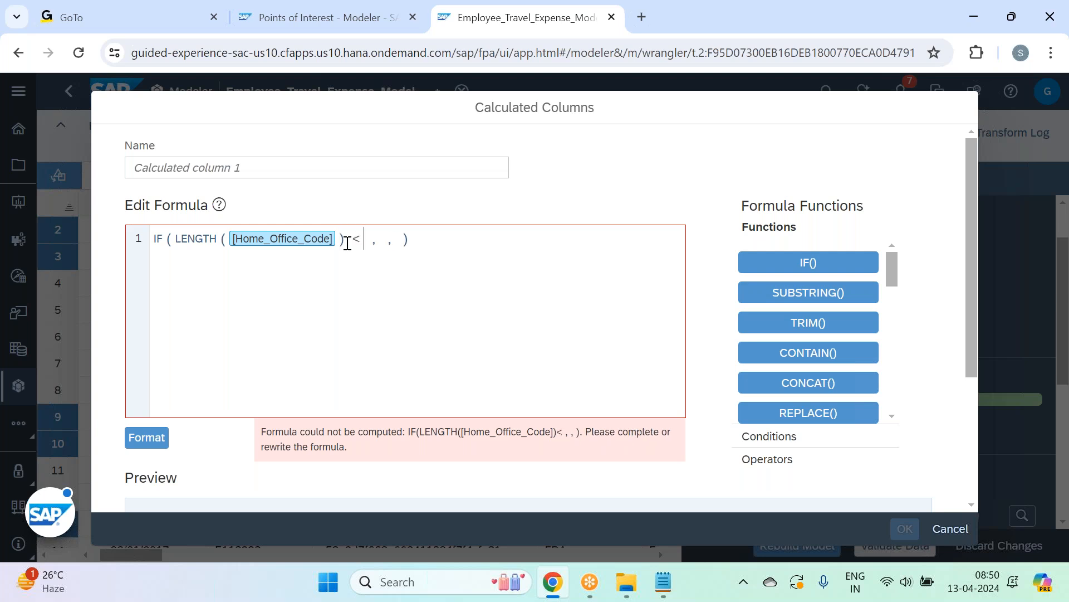
pyautogui.write('= 25')
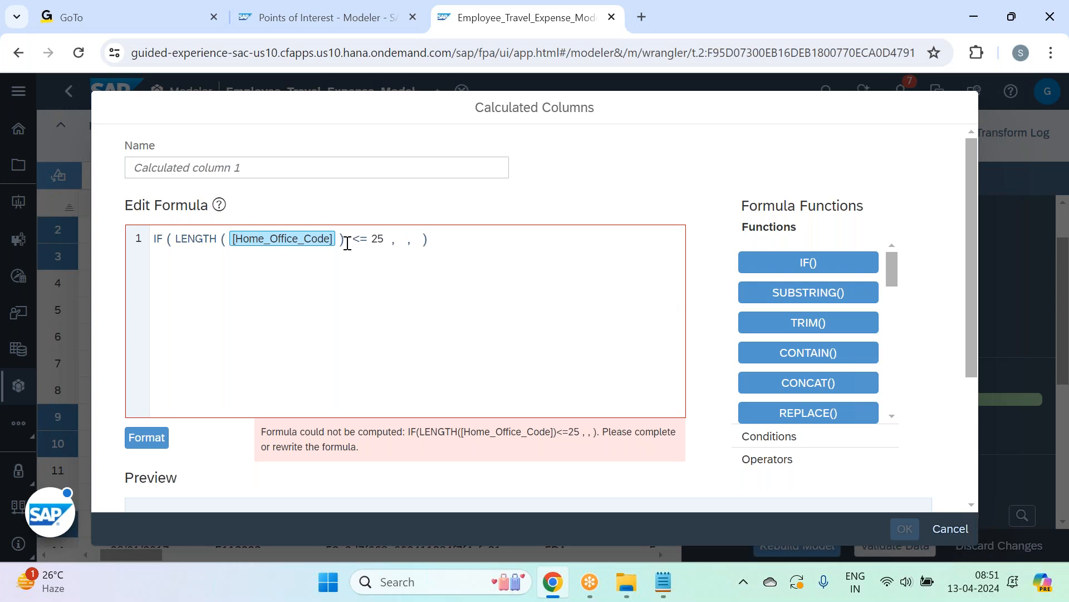
pyautogui.press('Right')
pyautogui.press('BackSpace')
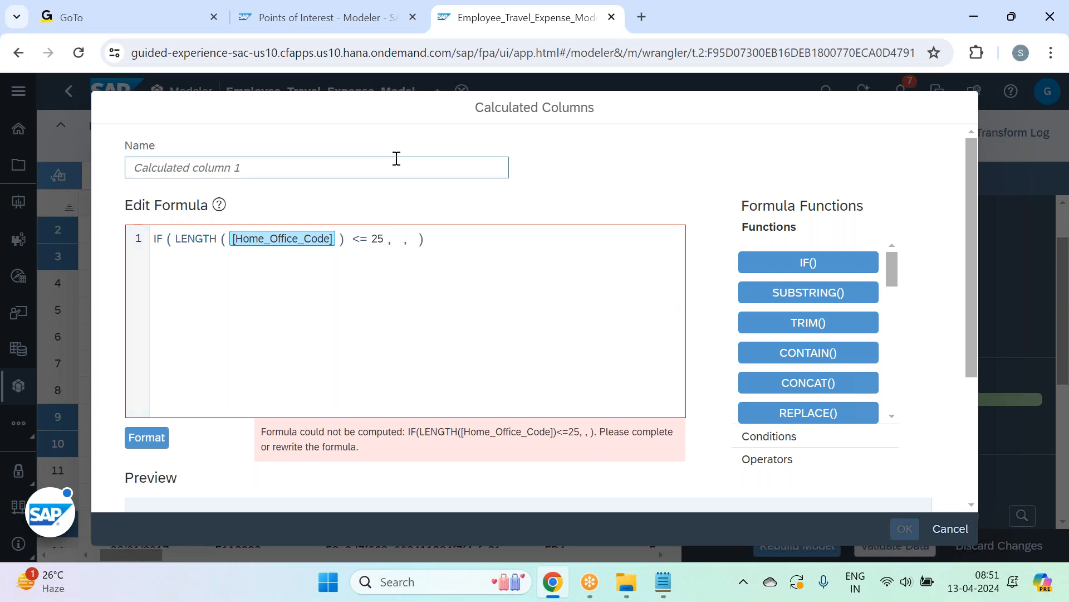
# Step: Set [Home_Office_Code] as the value the IF formula returns when the condition is met
pyautogui.click(397, 240)
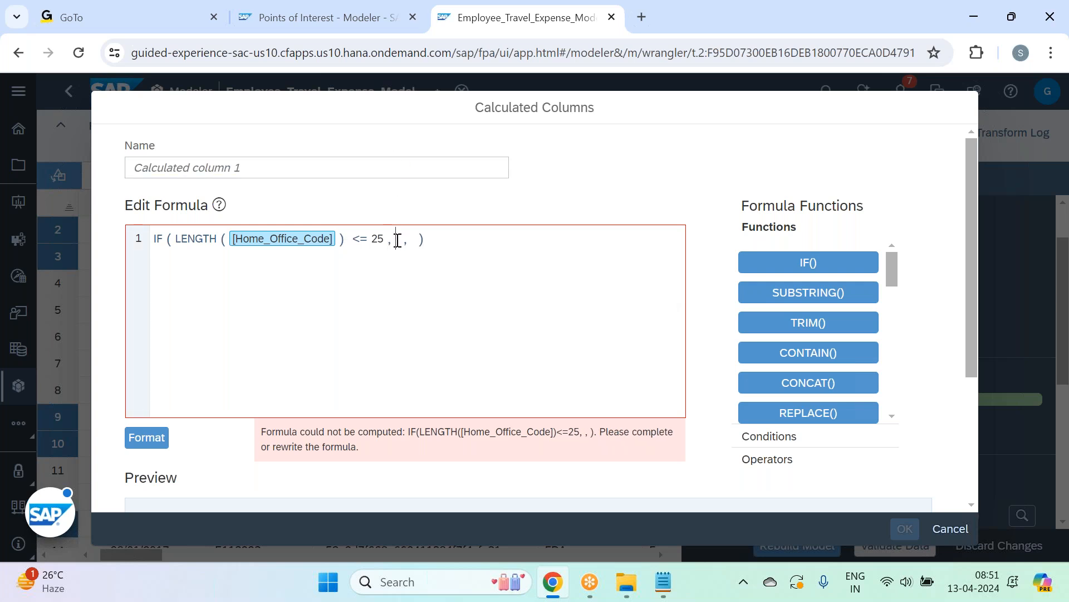
pyautogui.write('Hom')
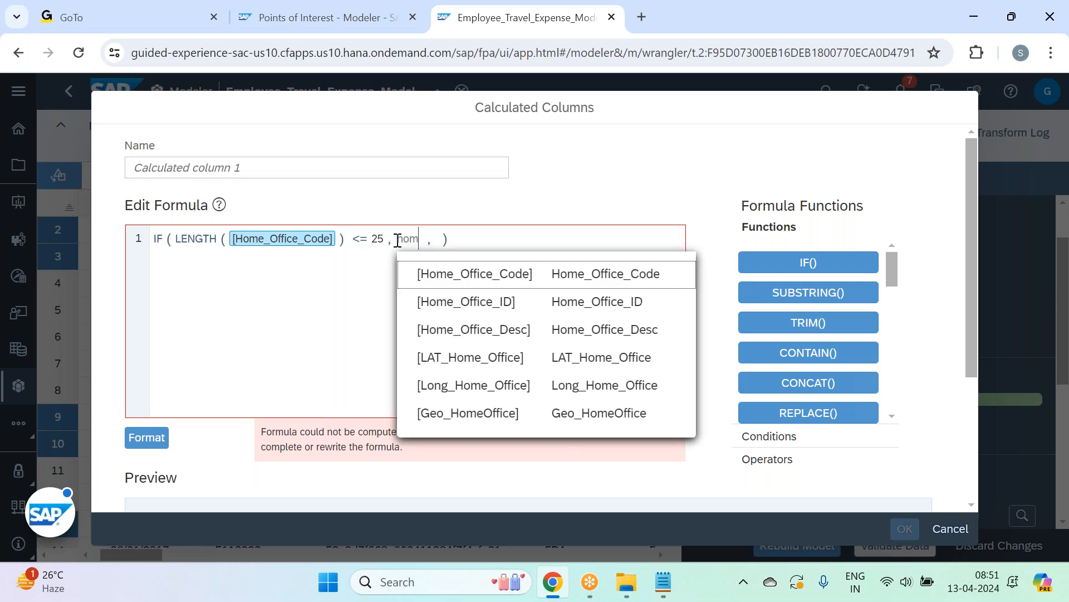
pyautogui.click(440, 272)
pyautogui.click(511, 240)
pyautogui.press('BackSpace')
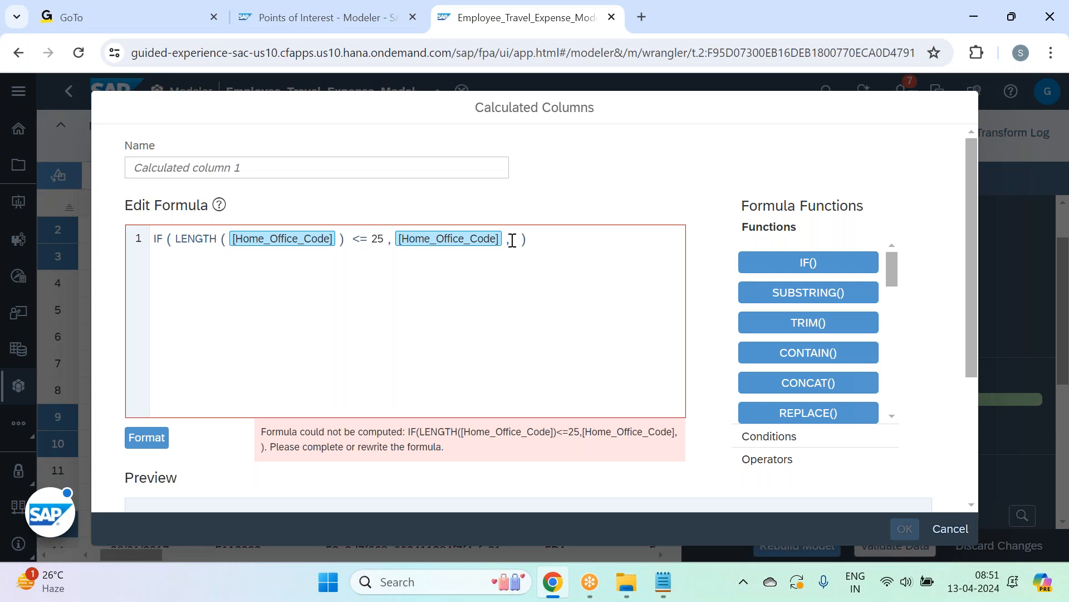
# Step: Use a SUBSTRING of [Home_Office_Code] as the IF formula's alternative result
pyautogui.write('sub')
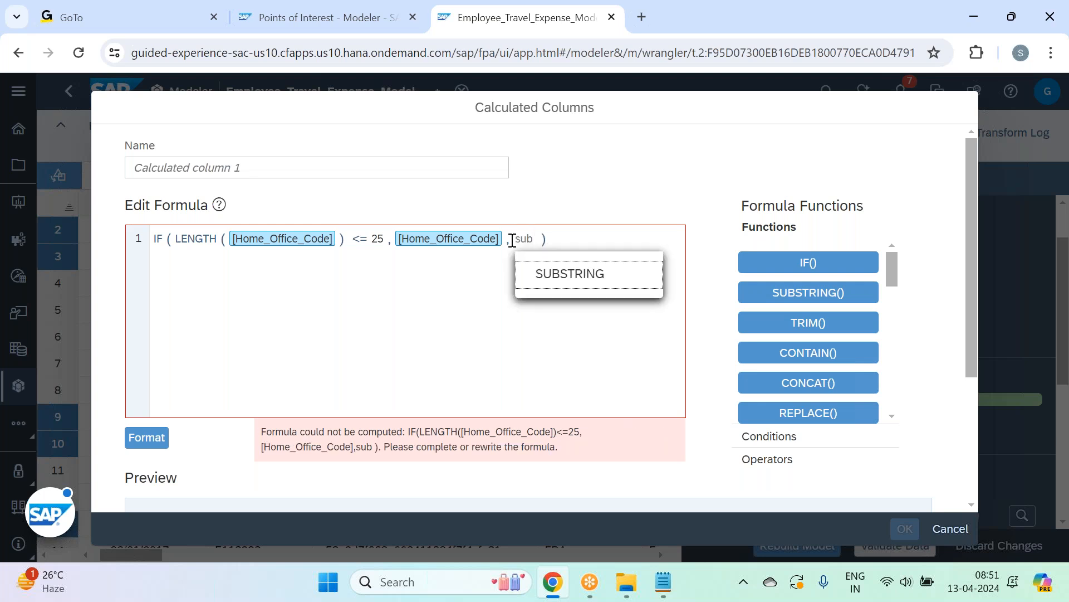
pyautogui.click(559, 278)
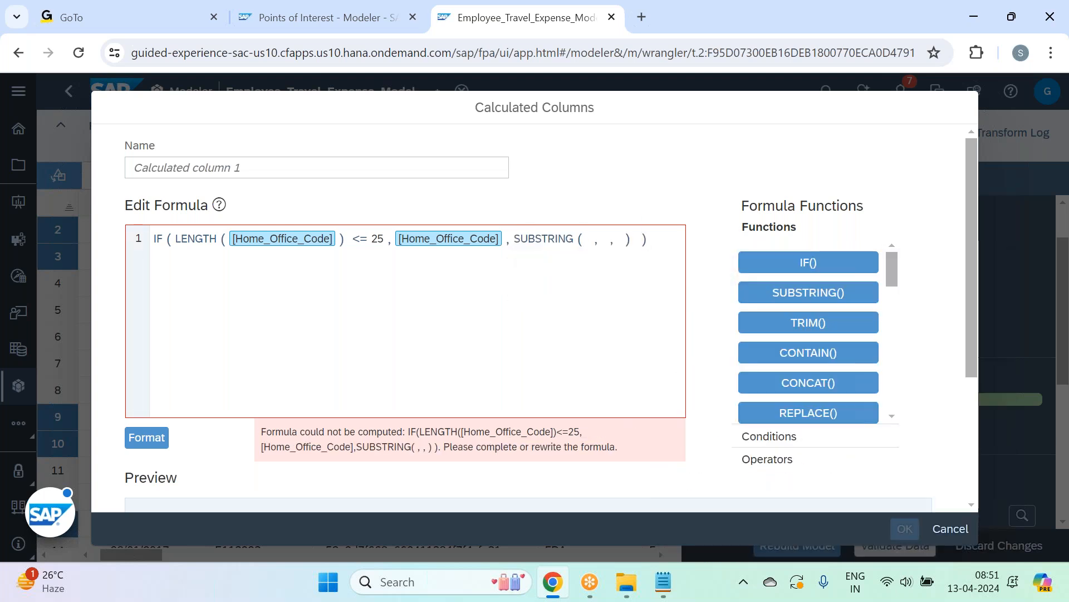
pyautogui.write('hom')
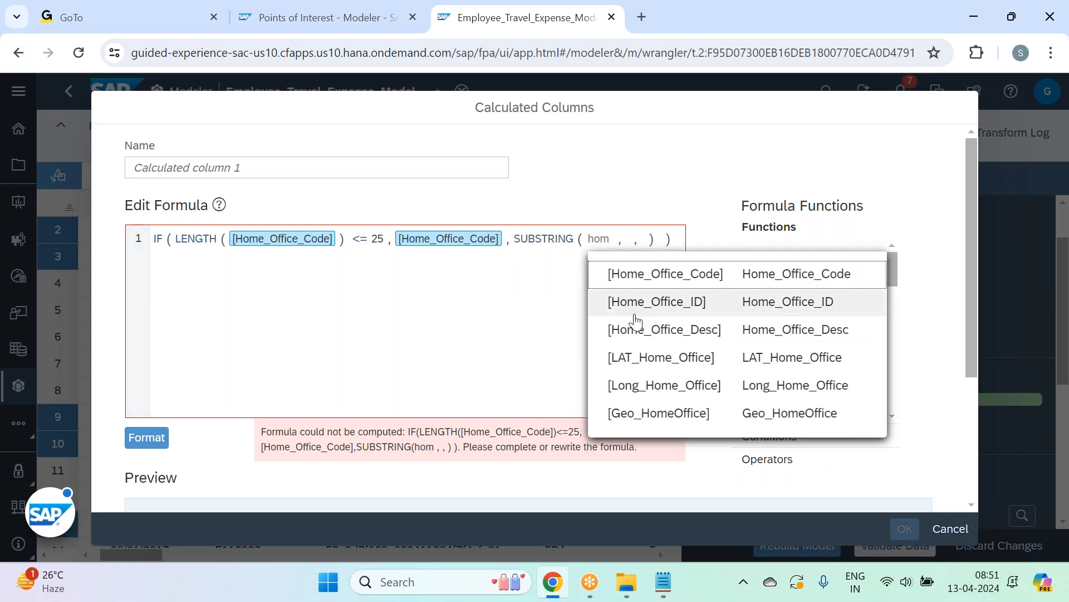
pyautogui.click(650, 270)
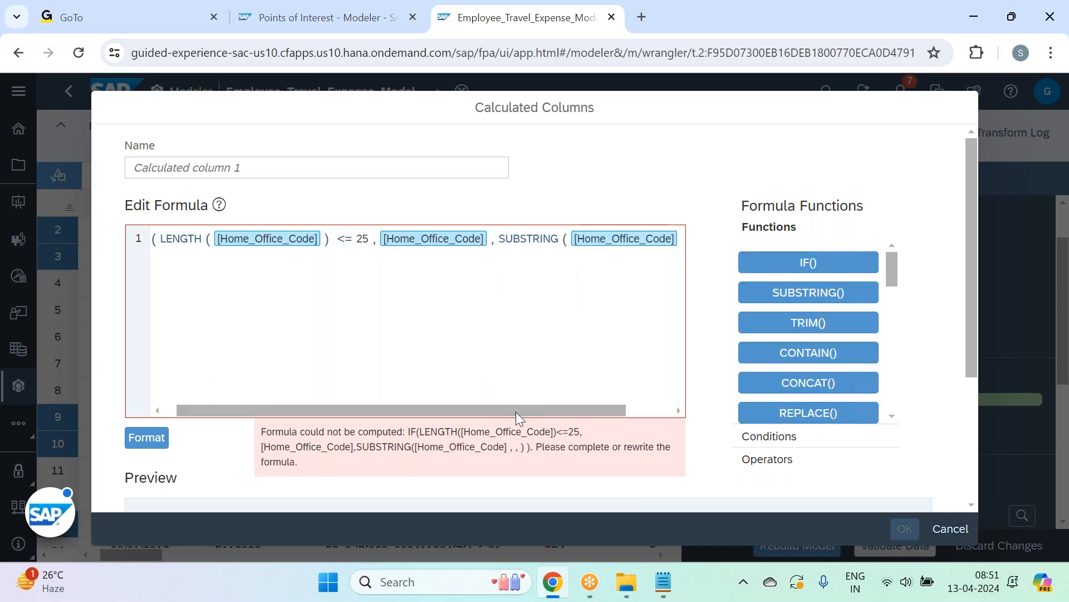
# Step: Fill in the SUBSTRING with start position 0 and length 25, and format the formula
pyautogui.moveTo(633, 411); pyautogui.dragTo(668, 411)
pyautogui.click(638, 238)
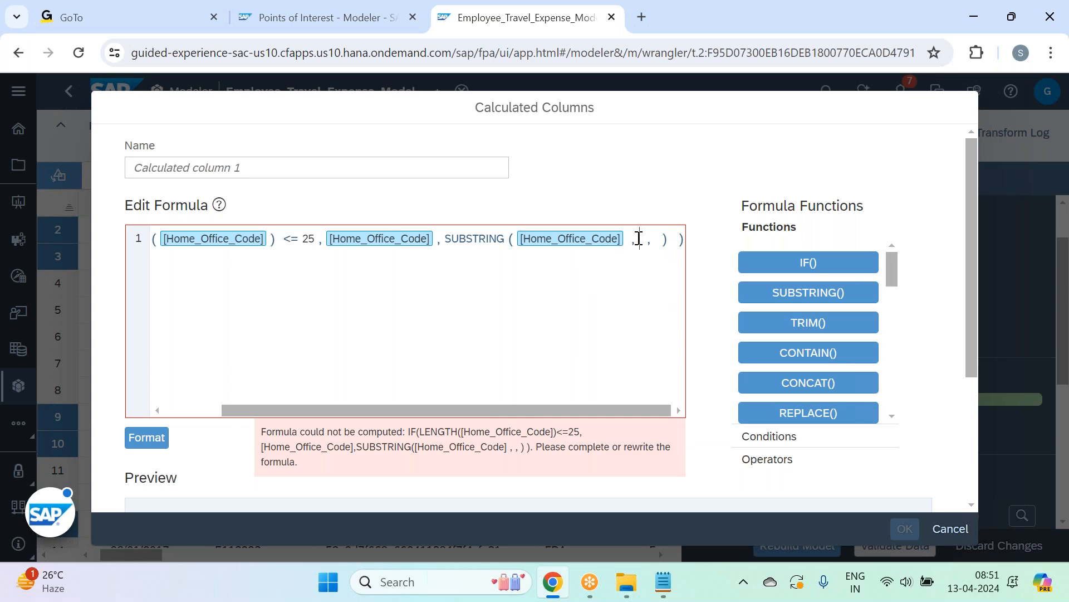
pyautogui.write('0')
pyautogui.press('Right')
pyautogui.press('Right')
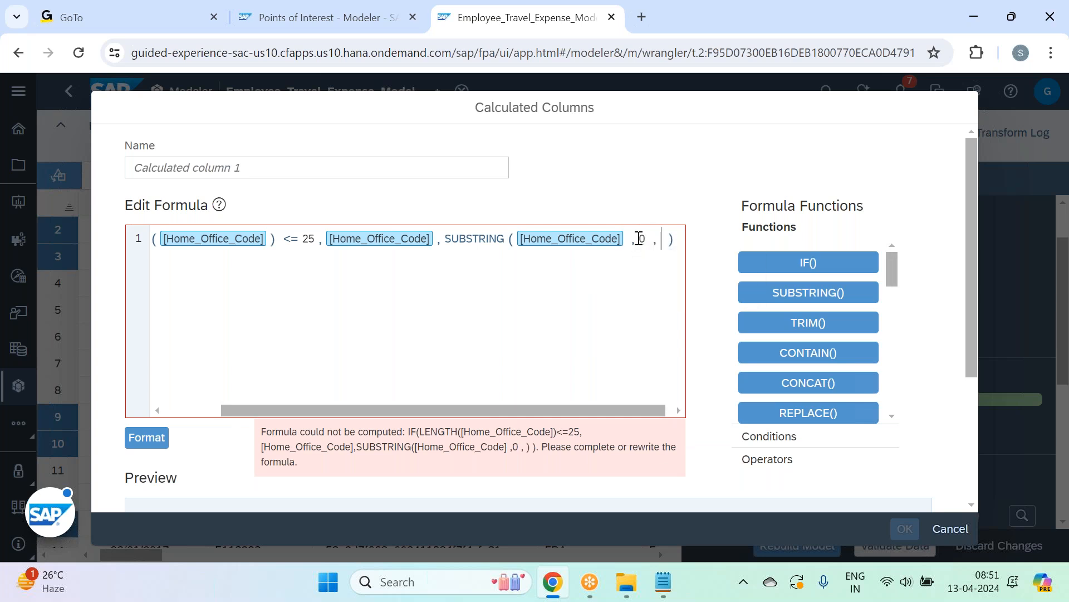
pyautogui.write('25')
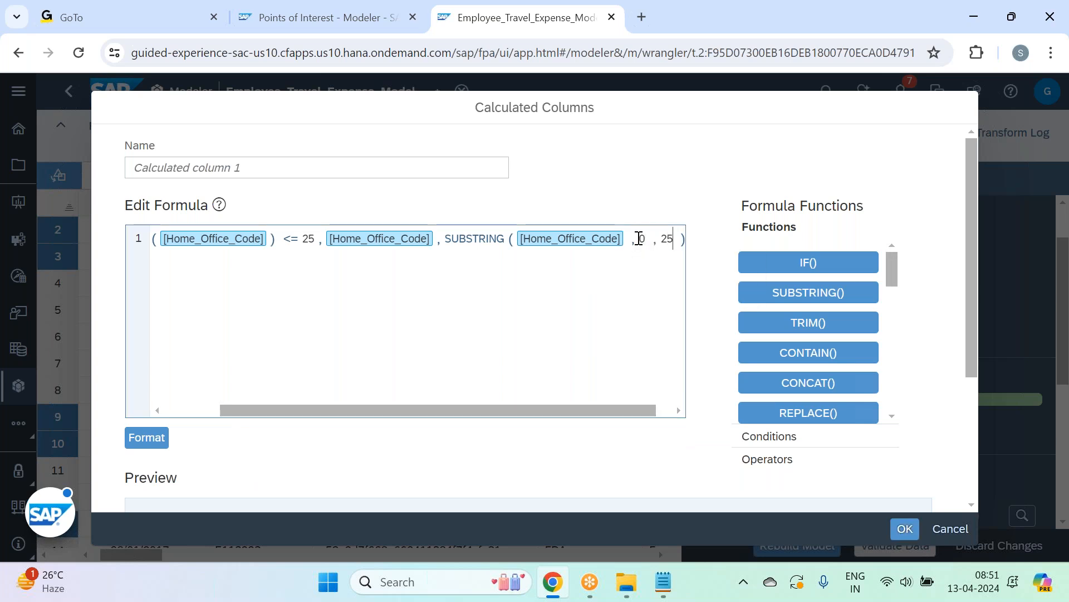
pyautogui.click(146, 438)
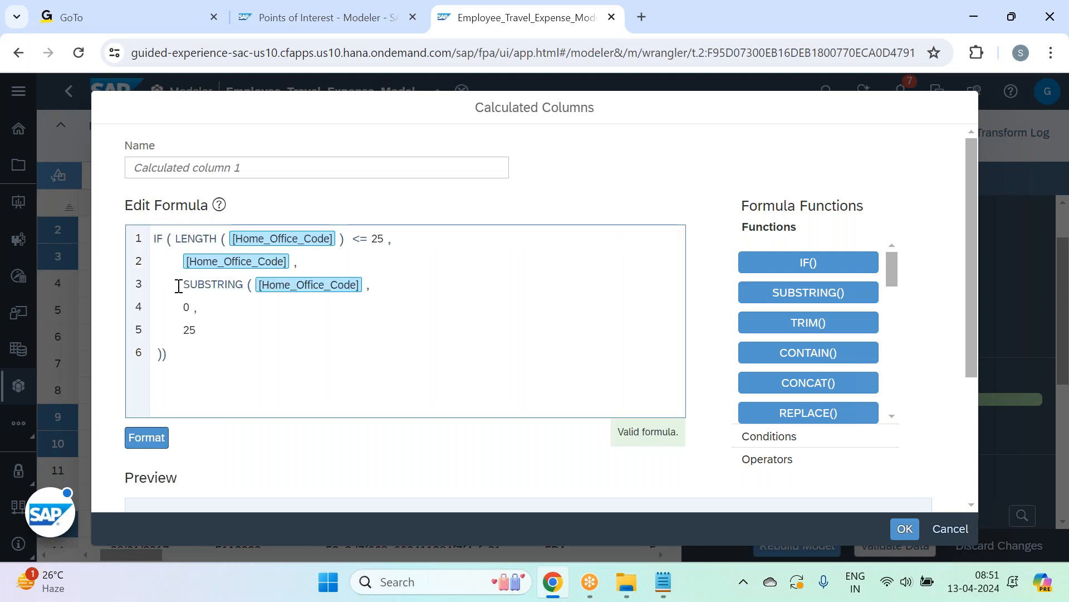
# Step: Check the shortened codes in the preview, name the calculated column Office_code, and create it
pyautogui.scroll(-3, 224, 318)
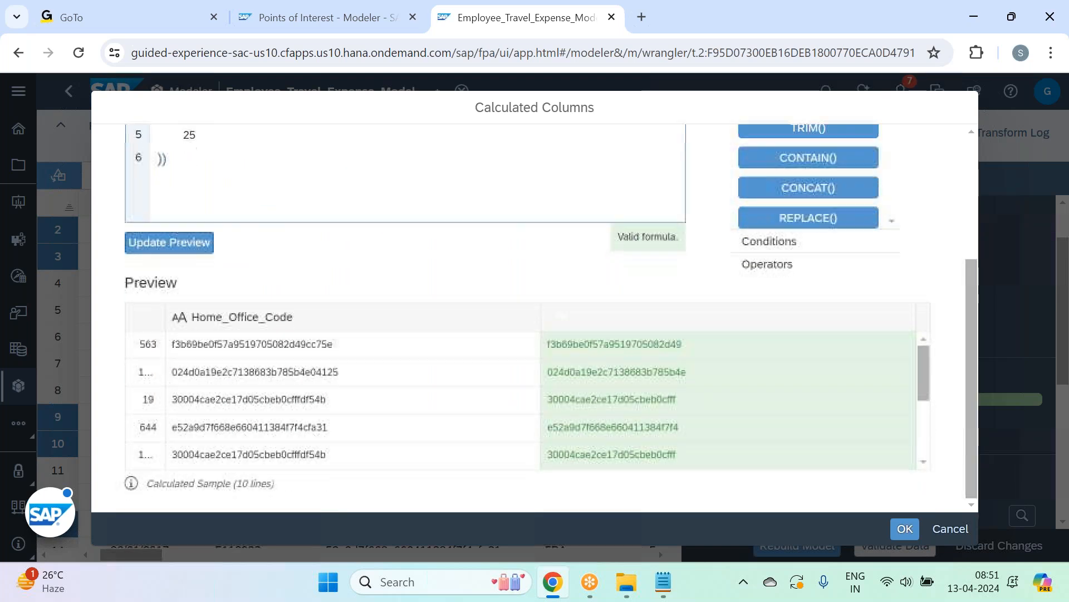
pyautogui.scroll(3, 215, 160)
pyautogui.click(216, 160)
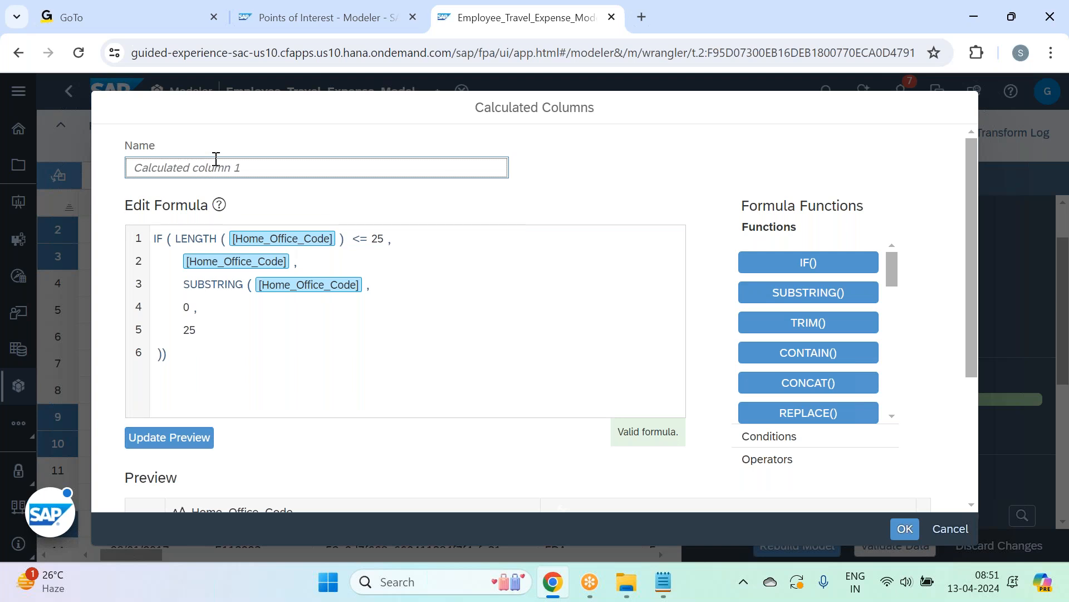
pyautogui.write('Office')
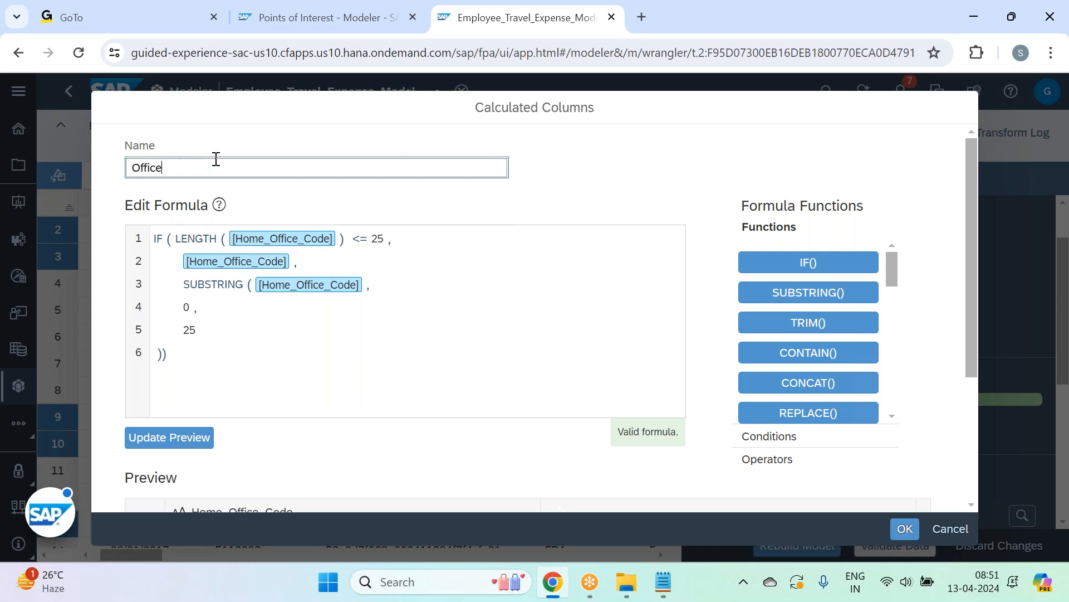
pyautogui.write('_code')
pyautogui.click(904, 529)
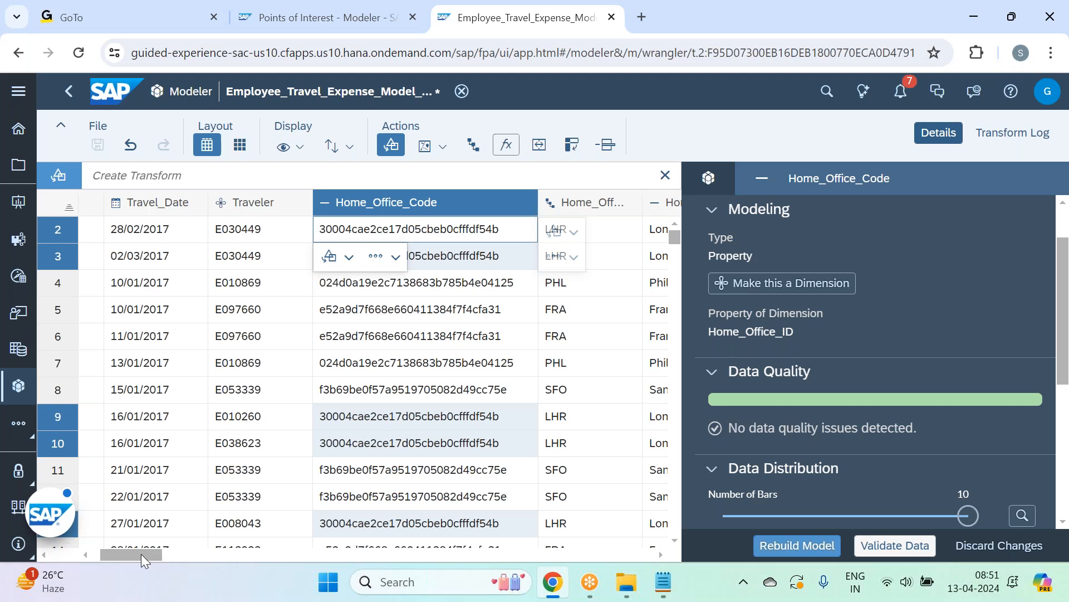
# Step: Inspect the values of the new Office_code column at the end of the model's data grid
pyautogui.moveTo(141, 553); pyautogui.dragTo(633, 554)
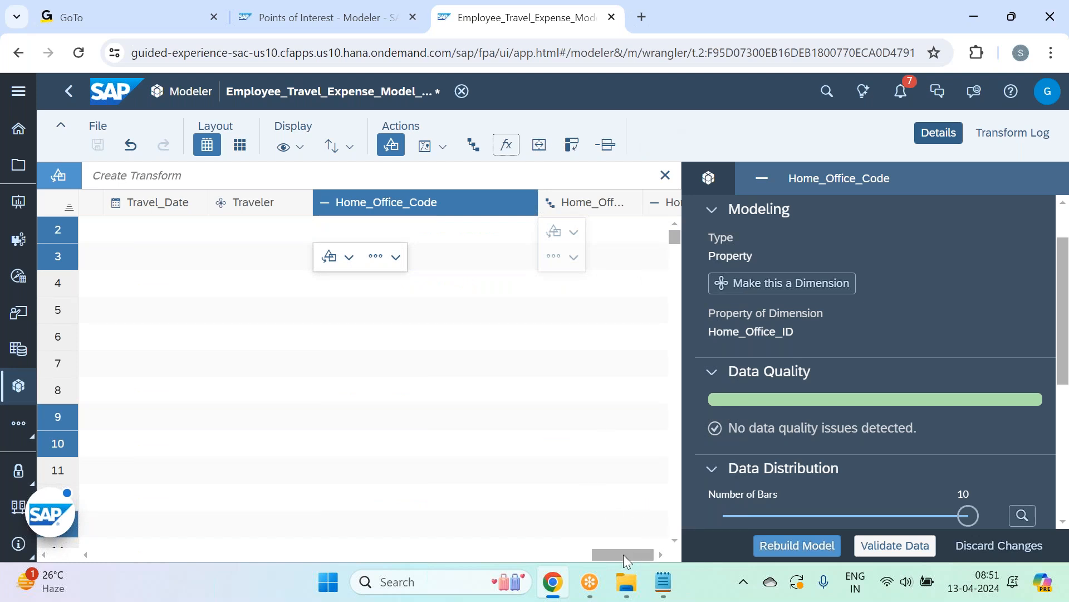
pyautogui.moveTo(624, 553)
pyautogui.mouseDown()
pyautogui.moveTo(449, 550)
pyautogui.moveTo(646, 549)
pyautogui.moveTo(621, 552)
pyautogui.mouseUp()
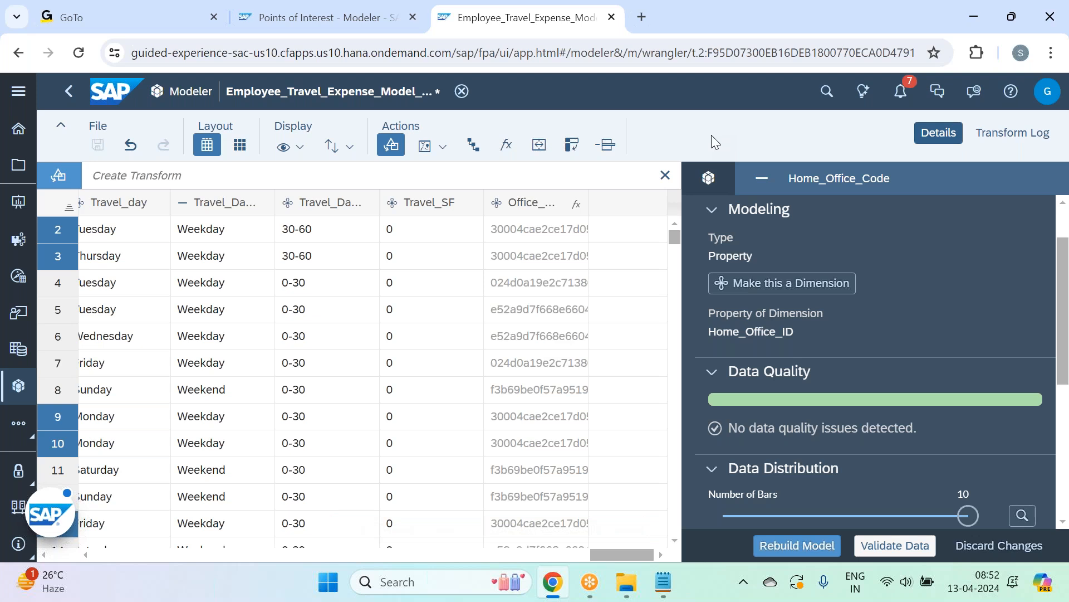
pyautogui.moveTo(1064, 250); pyautogui.dragTo(1052, 269)
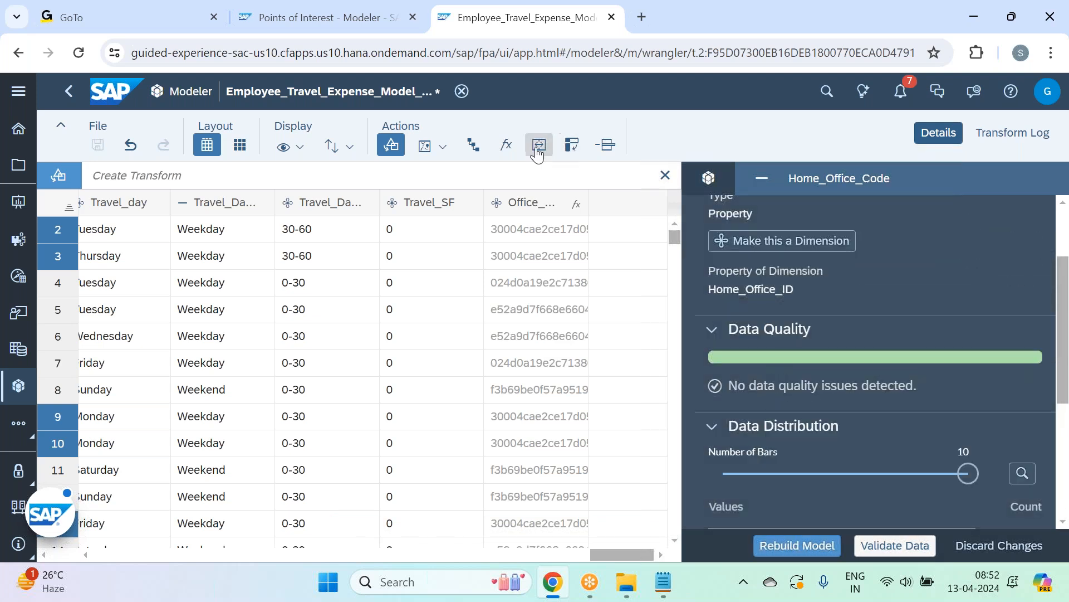
# Step: Start a new calculated column named Ticket_Amount_v1 and look through the available formula functions
pyautogui.click(515, 147)
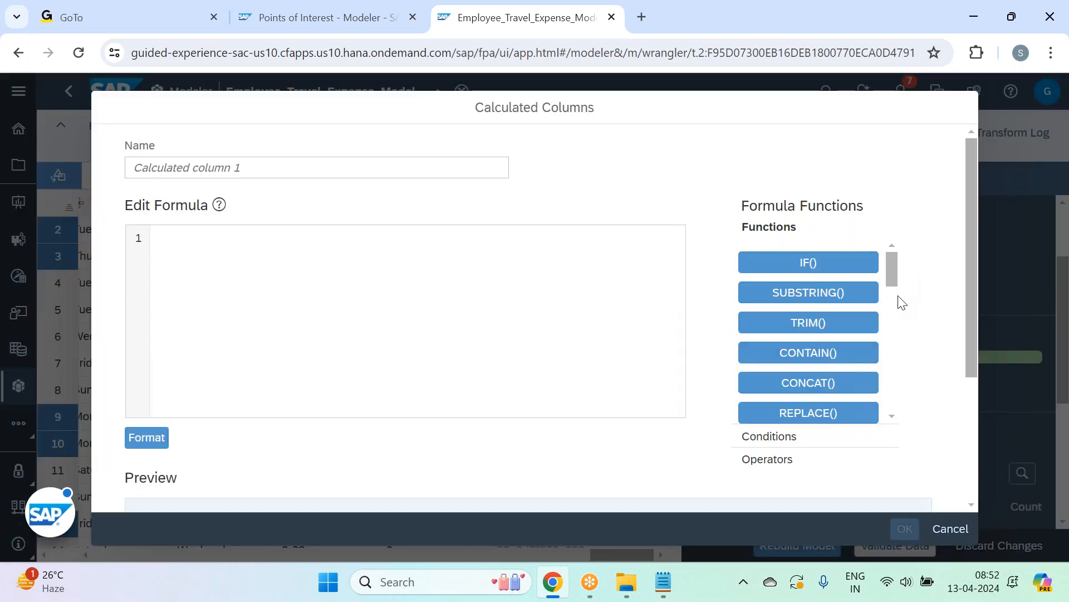
pyautogui.moveTo(897, 301); pyautogui.dragTo(896, 328)
pyautogui.scroll(-3, 841, 357)
pyautogui.scroll(-5, 808, 350)
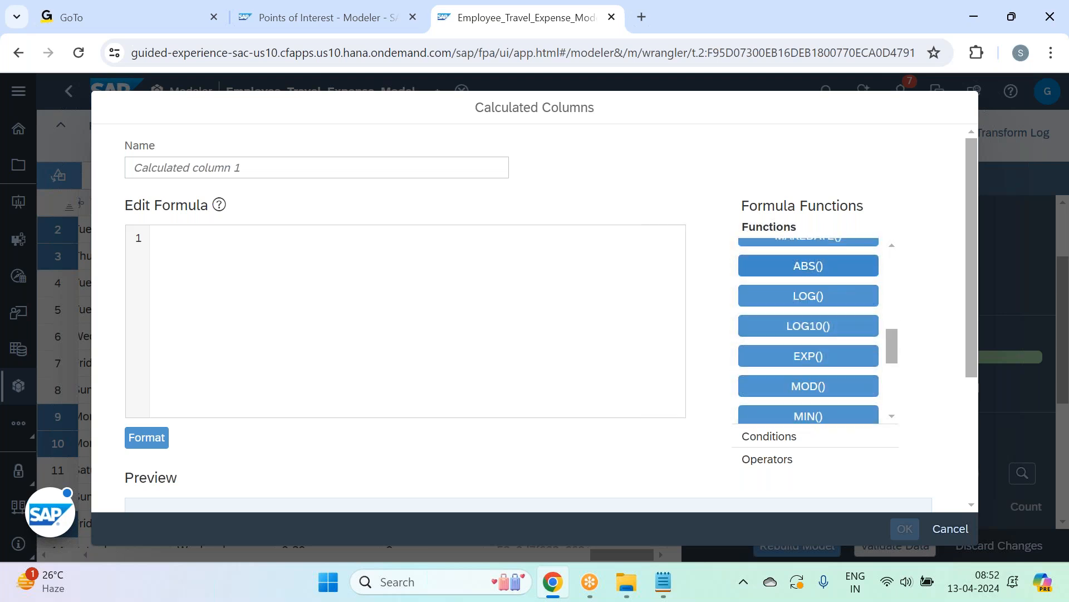
pyautogui.scroll(-3, 919, 312)
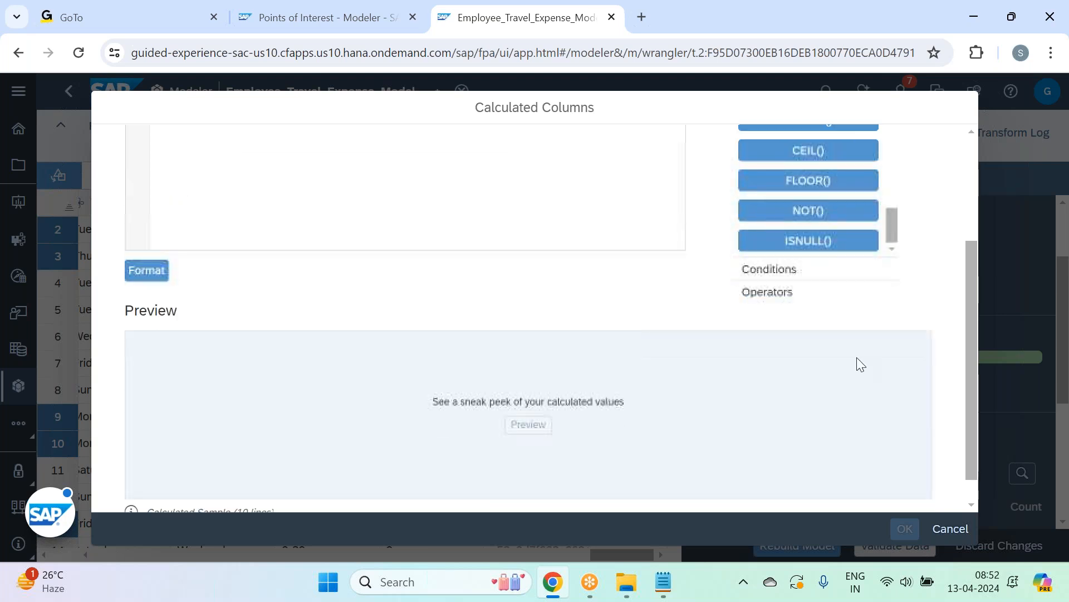
pyautogui.scroll(3, 919, 311)
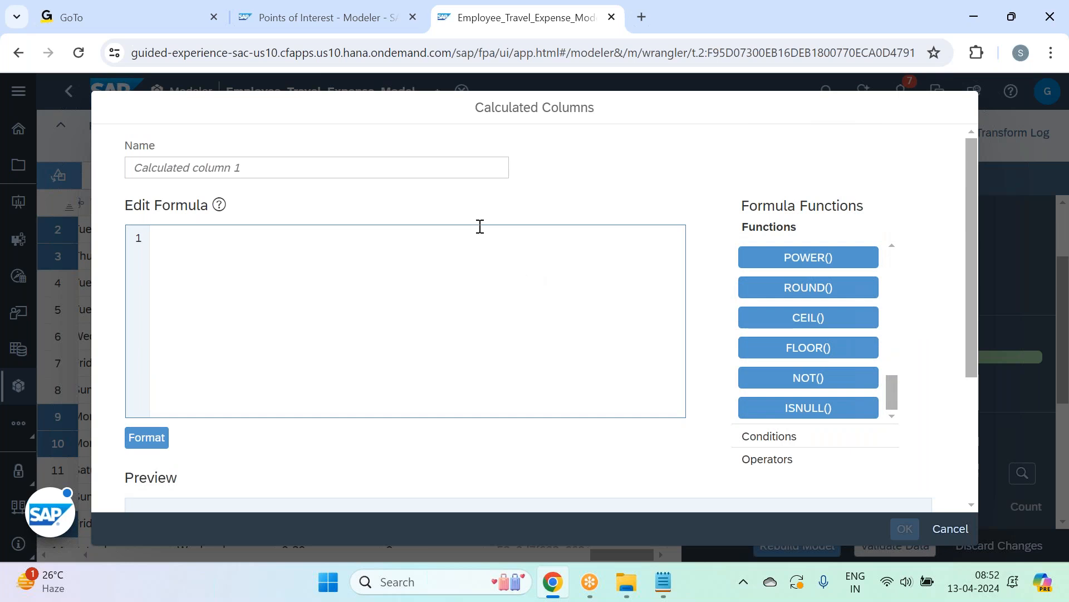
pyautogui.click(444, 161)
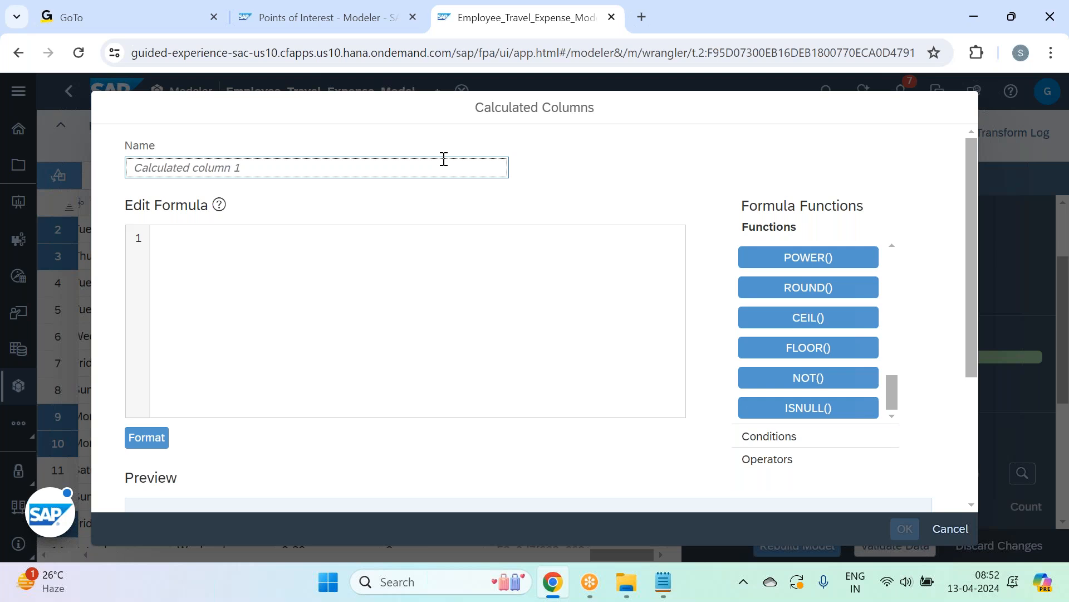
pyautogui.write('Ticket')
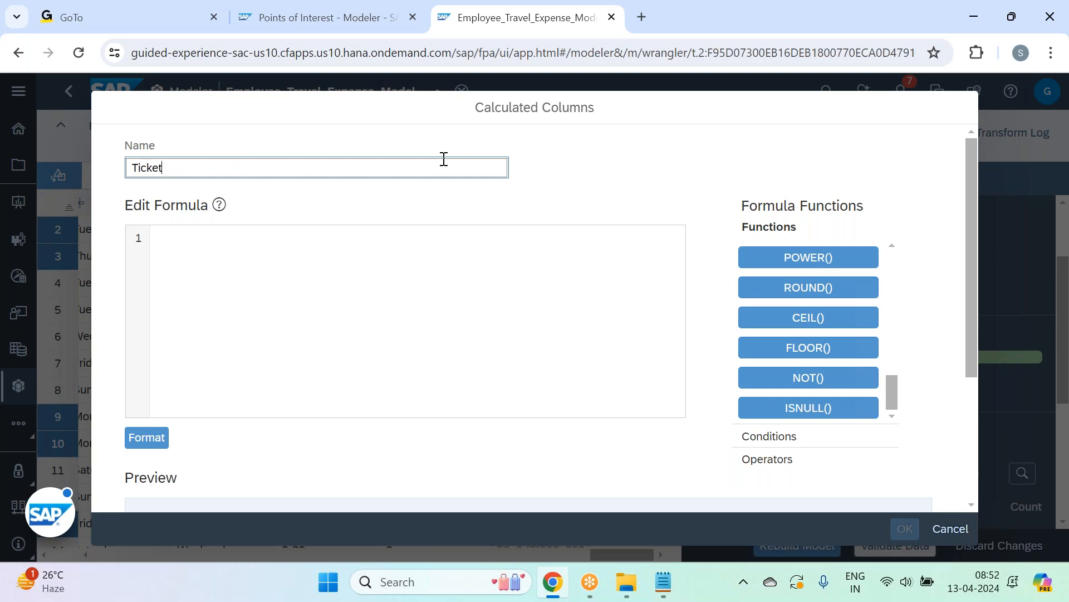
pyautogui.write('_Amount_v1')
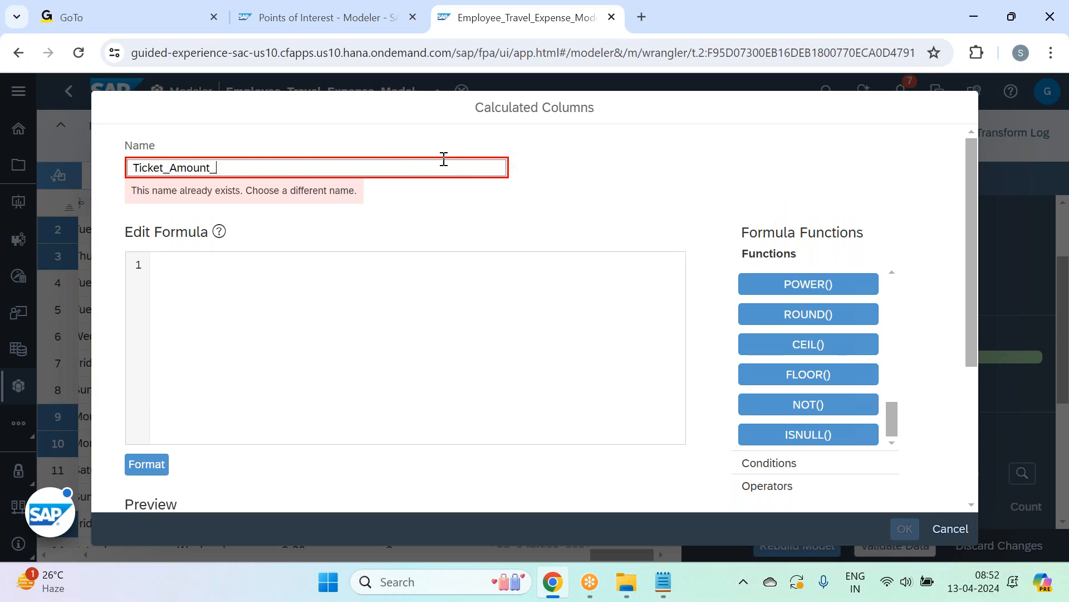
# Step: Begin an IF formula that uses ISNULL of [Ticket_Amount] as its condition
pyautogui.click(348, 244)
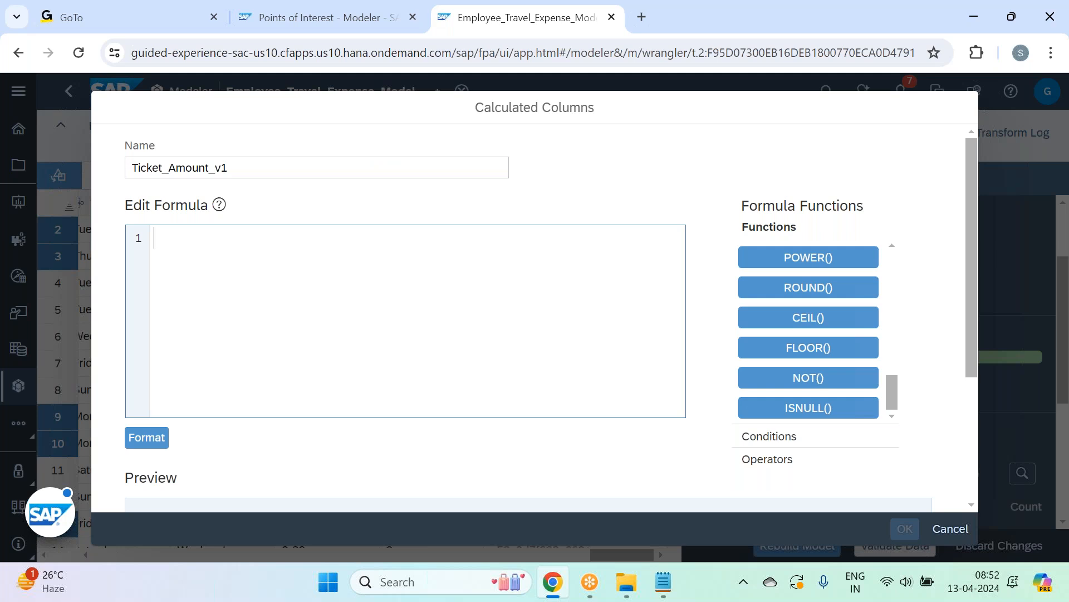
pyautogui.write('IF( , , )')
pyautogui.press('Return')
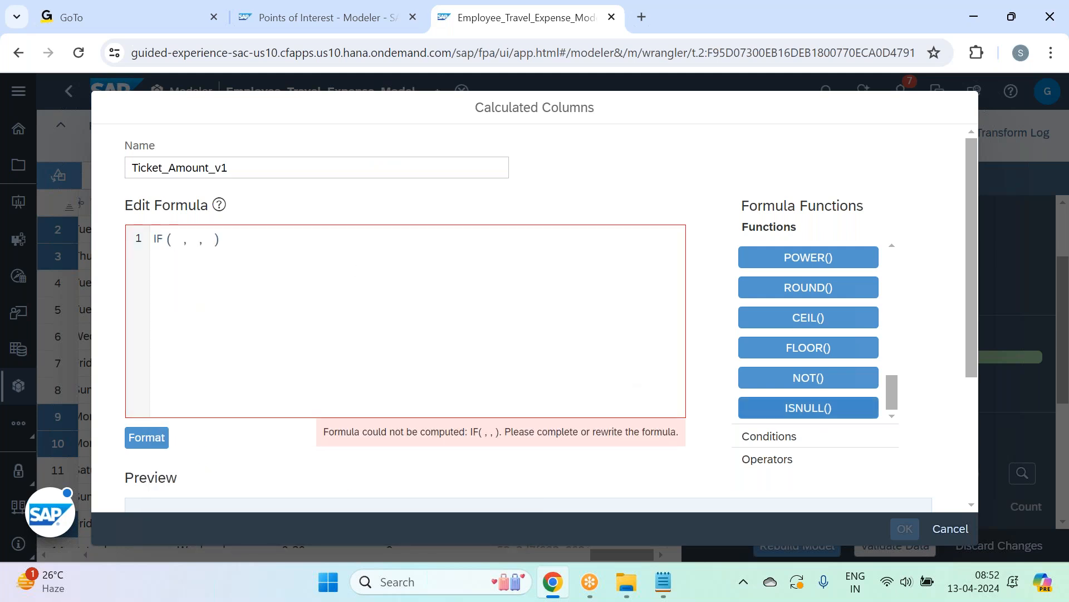
pyautogui.click(808, 407)
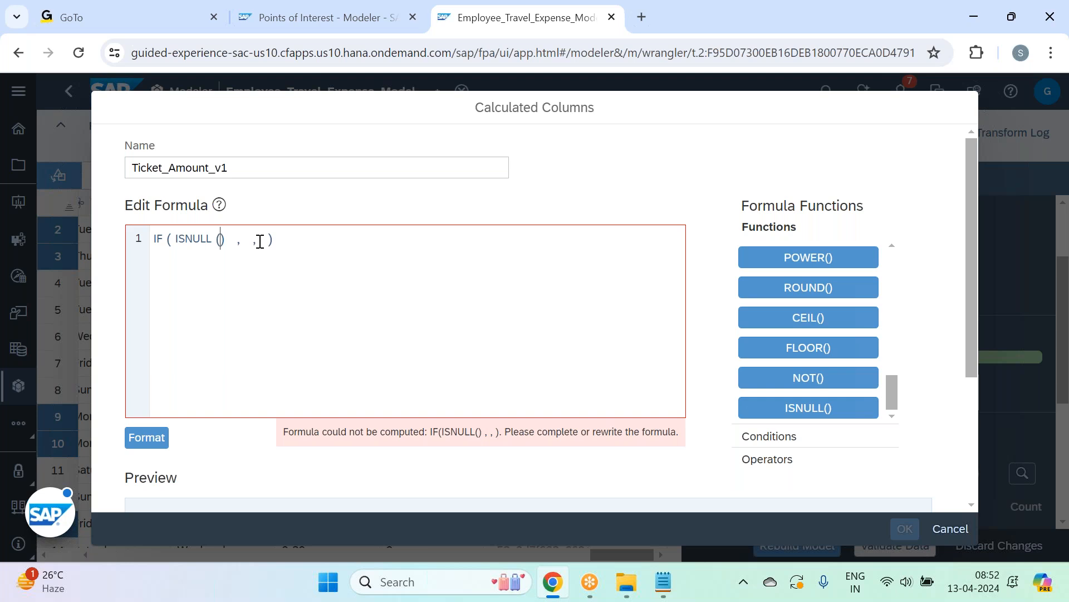
pyautogui.write('tic')
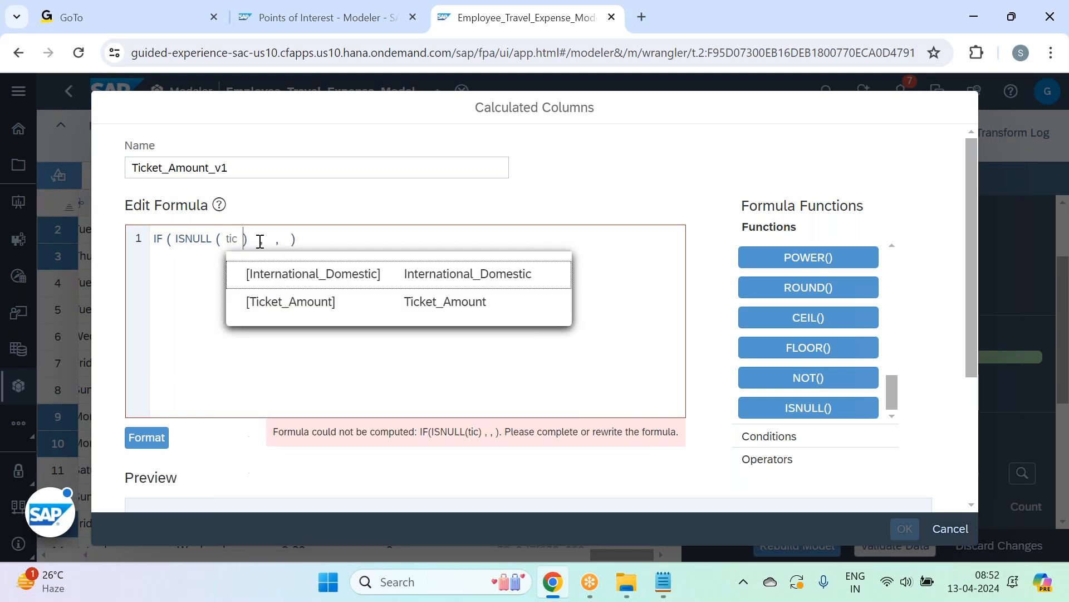
pyautogui.click(298, 304)
pyautogui.press('Right')
pyautogui.press('Right')
pyautogui.press('BackSpace')
pyautogui.press('BackSpace')
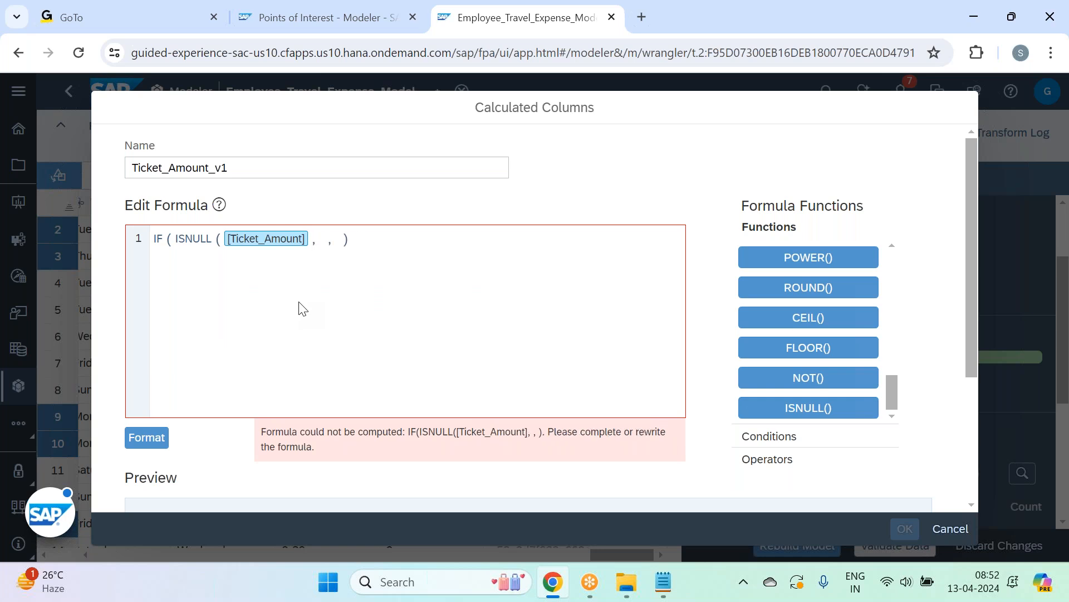
pyautogui.write(') , ')
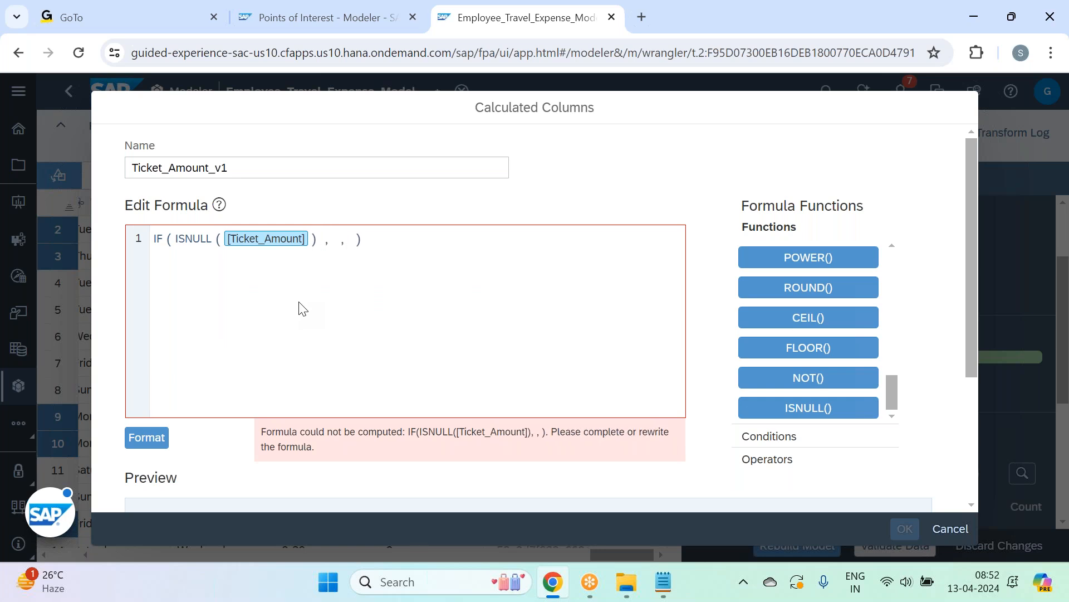
# Step: Return 0 when the IF condition is true and [Ticket_Amount] otherwise, and format the formula
pyautogui.write('0')
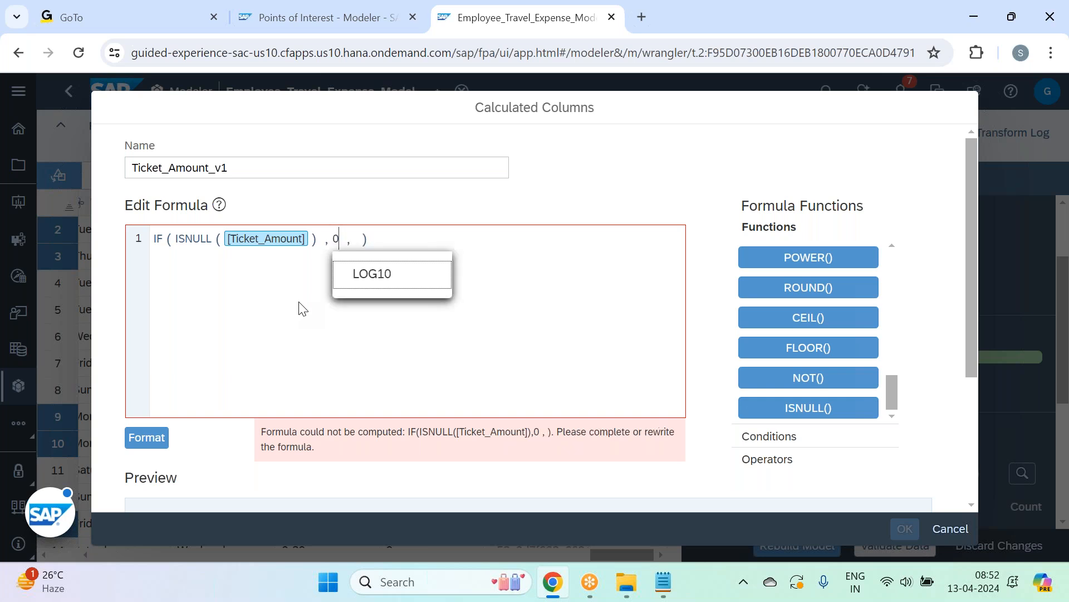
pyautogui.press('Escape')
pyautogui.press('Delete')
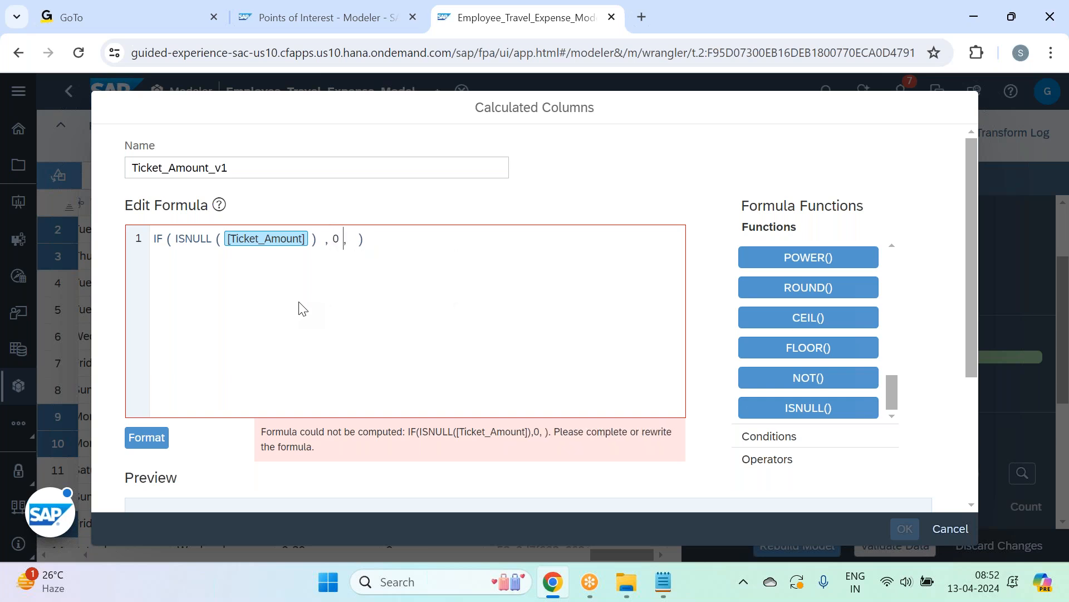
pyautogui.write('ti')
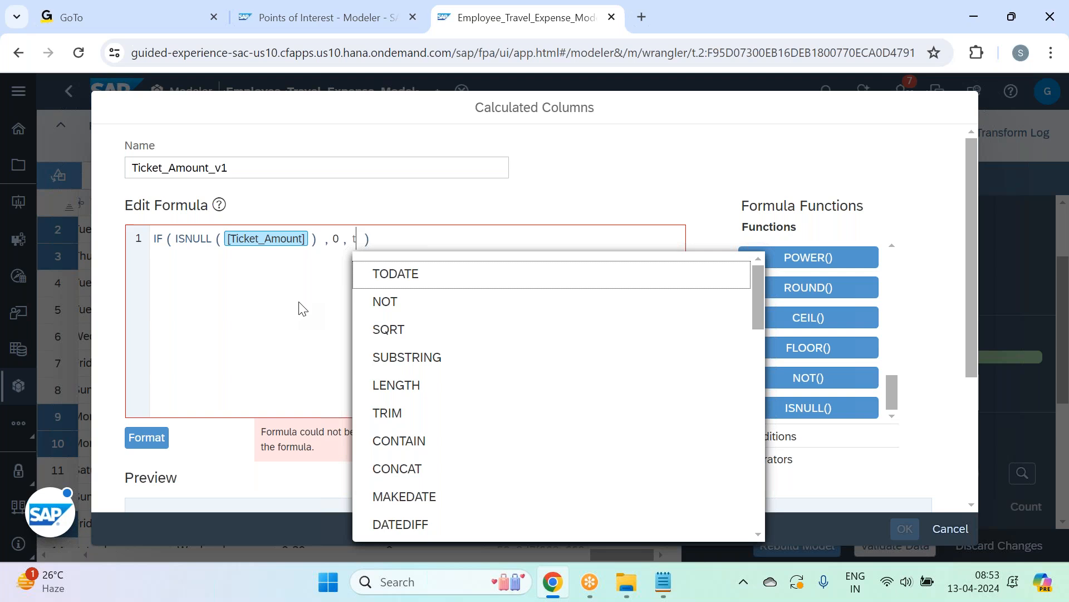
pyautogui.click(457, 365)
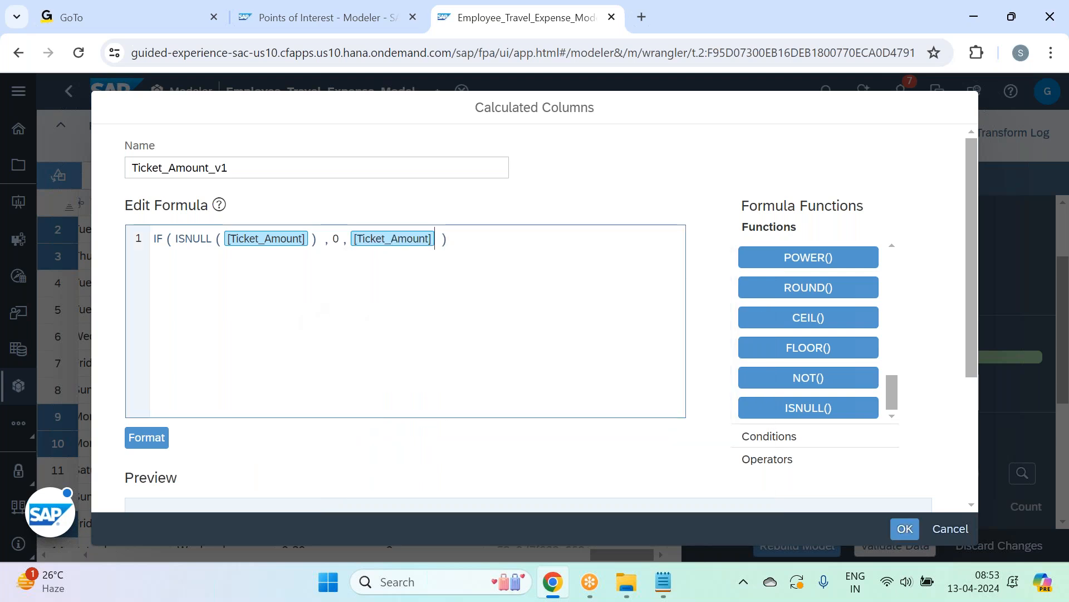
pyautogui.click(147, 438)
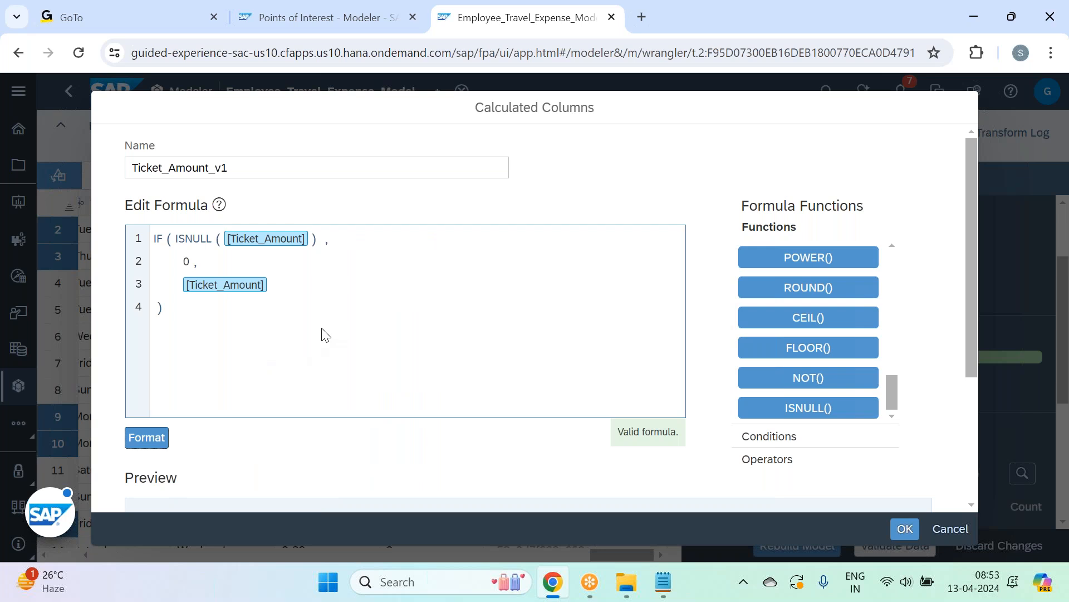
# Step: Preview the Ticket_Amount_v1 values, create the calculated column, and bring it into view in the data grid
pyautogui.scroll(-3, 326, 334)
pyautogui.scroll(3, 326, 278)
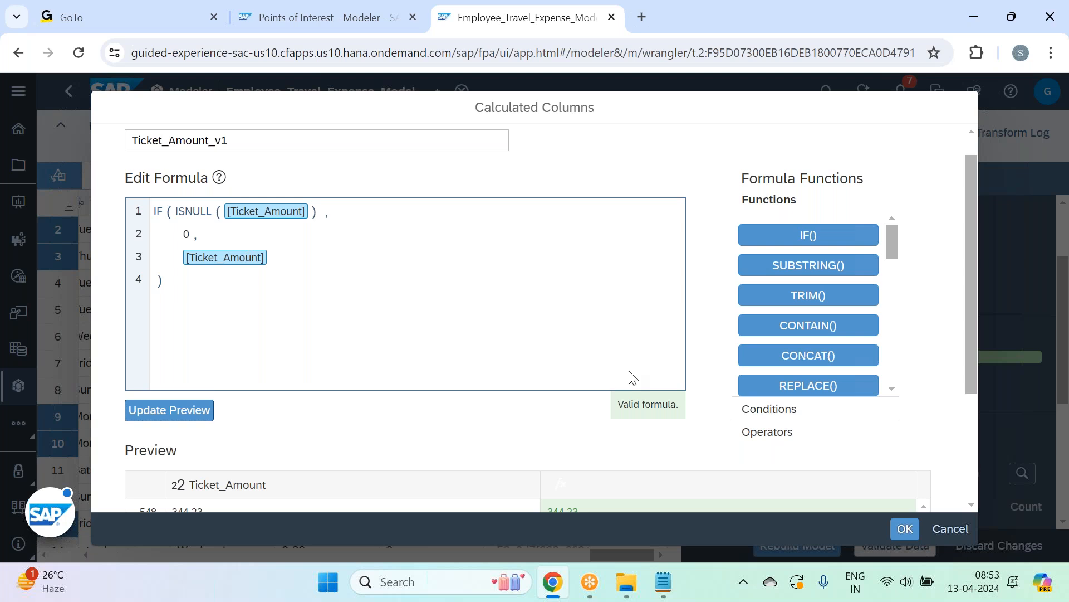
pyautogui.click(905, 529)
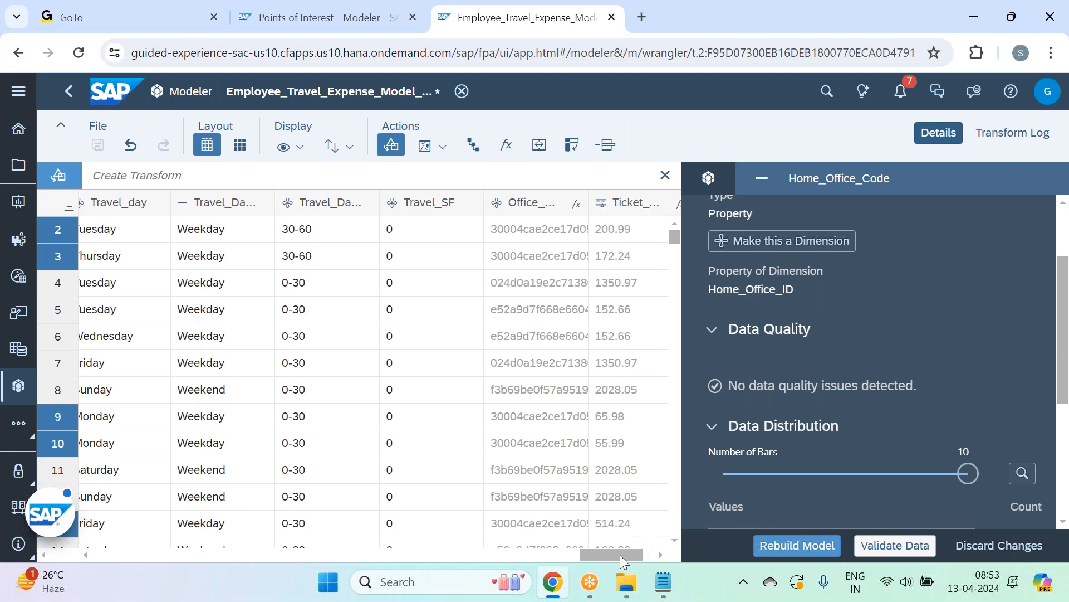
pyautogui.moveTo(617, 554); pyautogui.dragTo(639, 552)
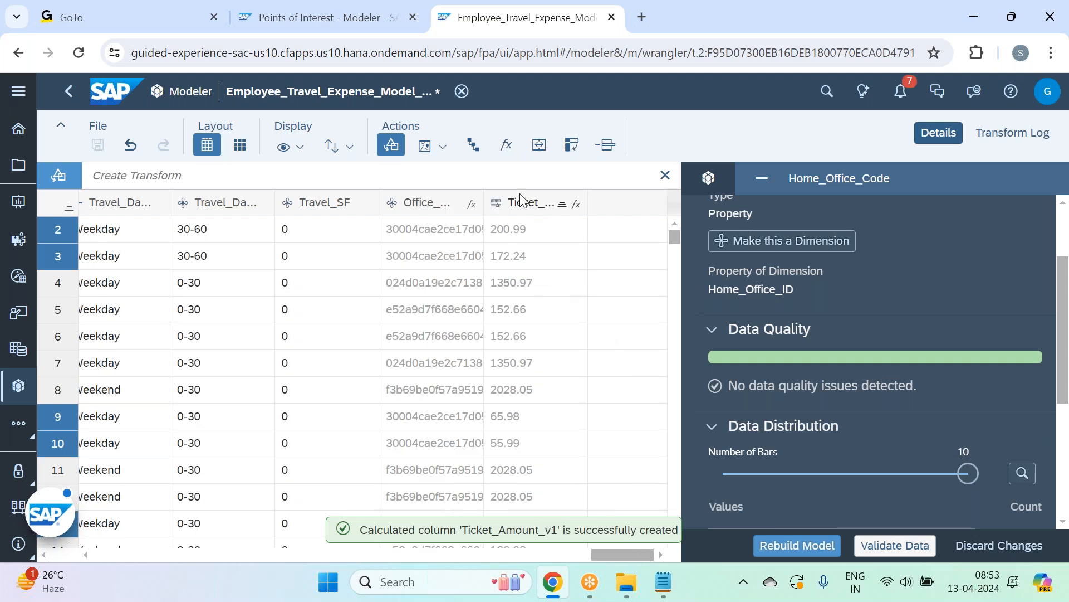
# Step: Open another new calculated column and examine the numeric functions such as MIN, MAX, SQRT, POWER, ROUND, CEIL and FLOOR
pyautogui.click(507, 146)
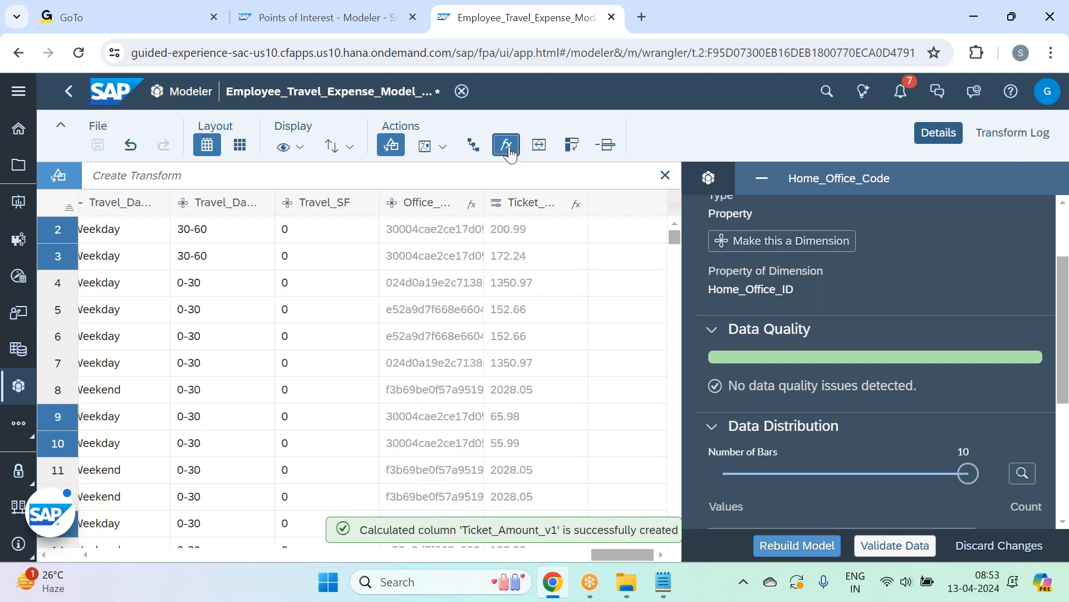
pyautogui.moveTo(895, 268); pyautogui.dragTo(893, 401)
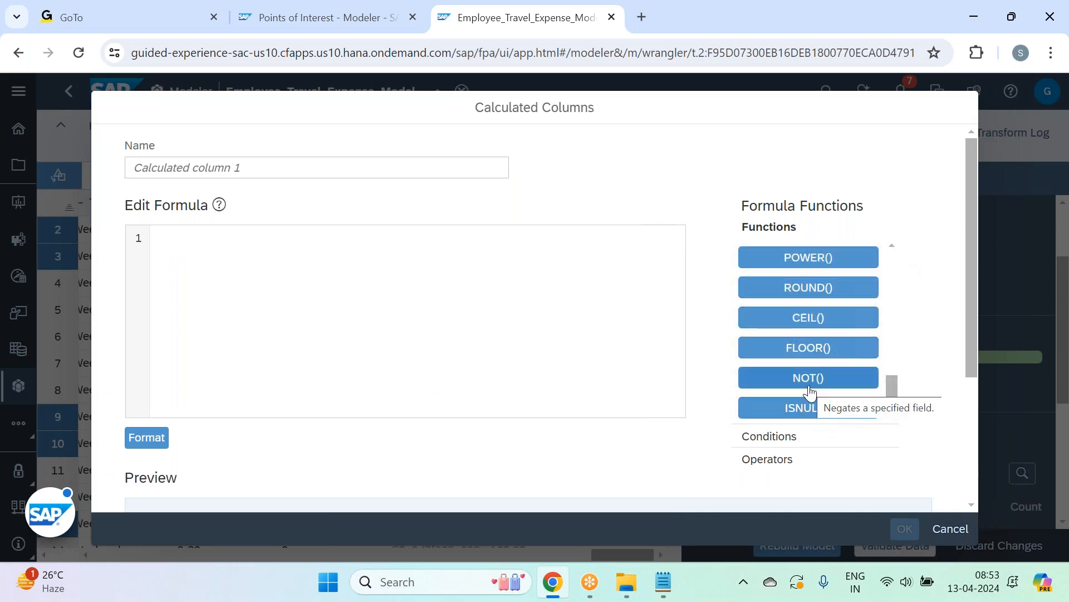
pyautogui.scroll(3, 811, 392)
pyautogui.scroll(-3, 816, 435)
pyautogui.scroll(3, 812, 197)
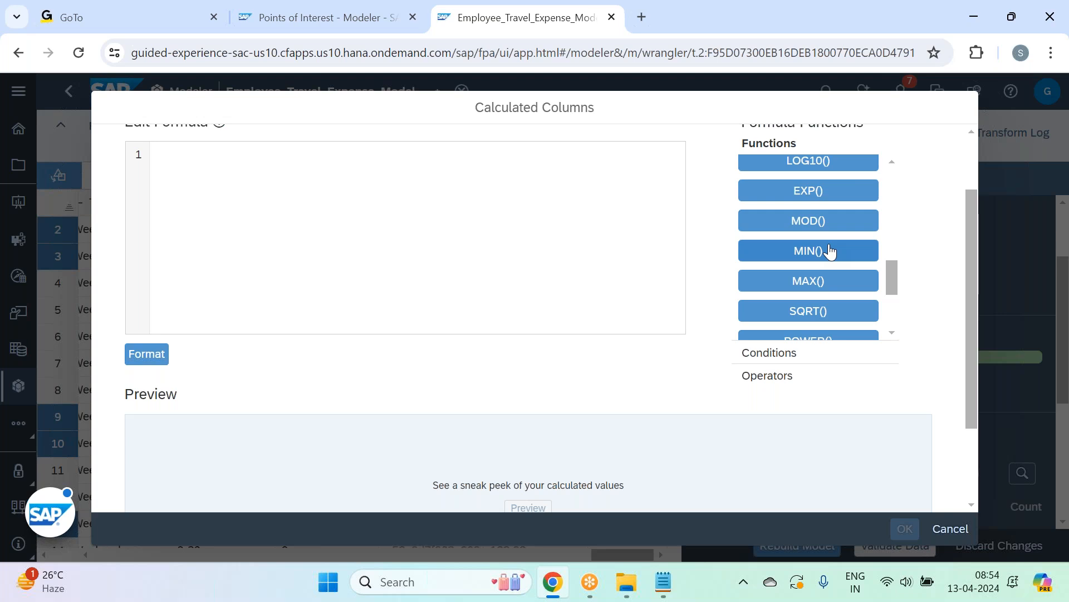
pyautogui.scroll(-3, 830, 252)
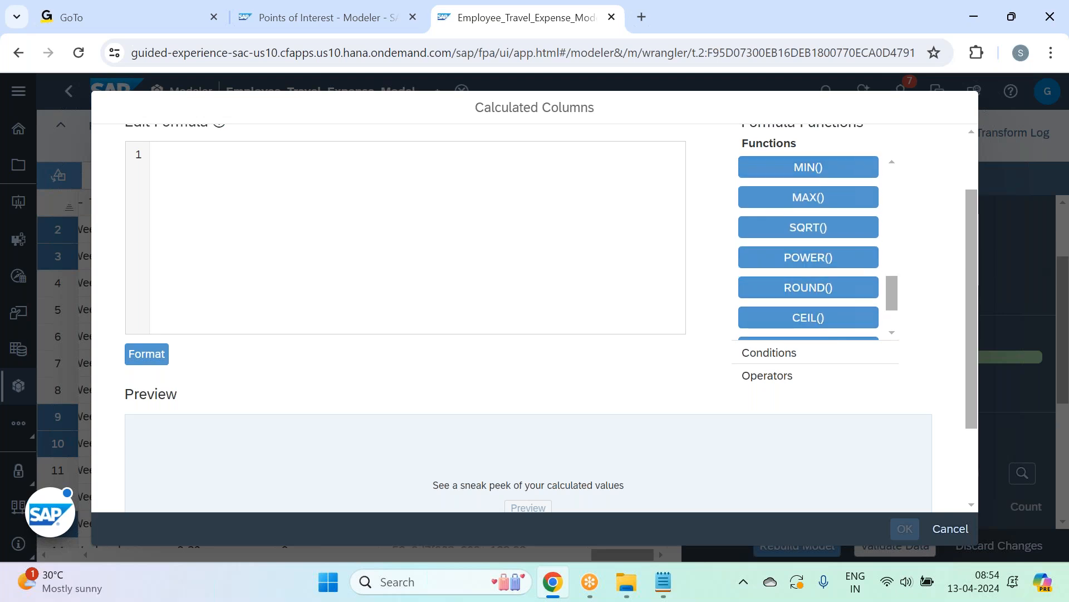
pyautogui.scroll(-3, 818, 256)
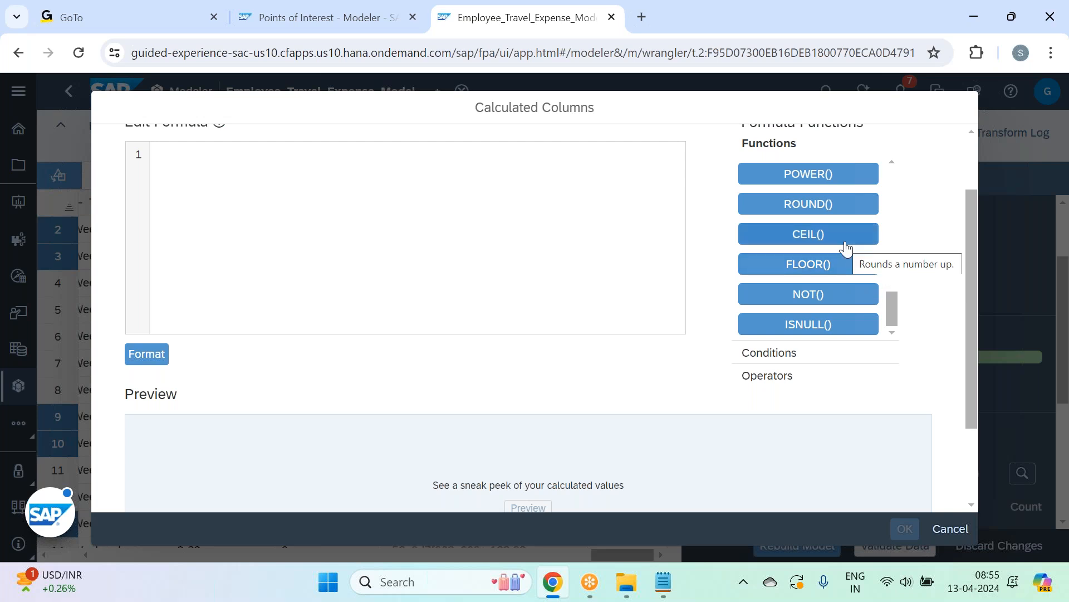
pyautogui.scroll(3, 824, 251)
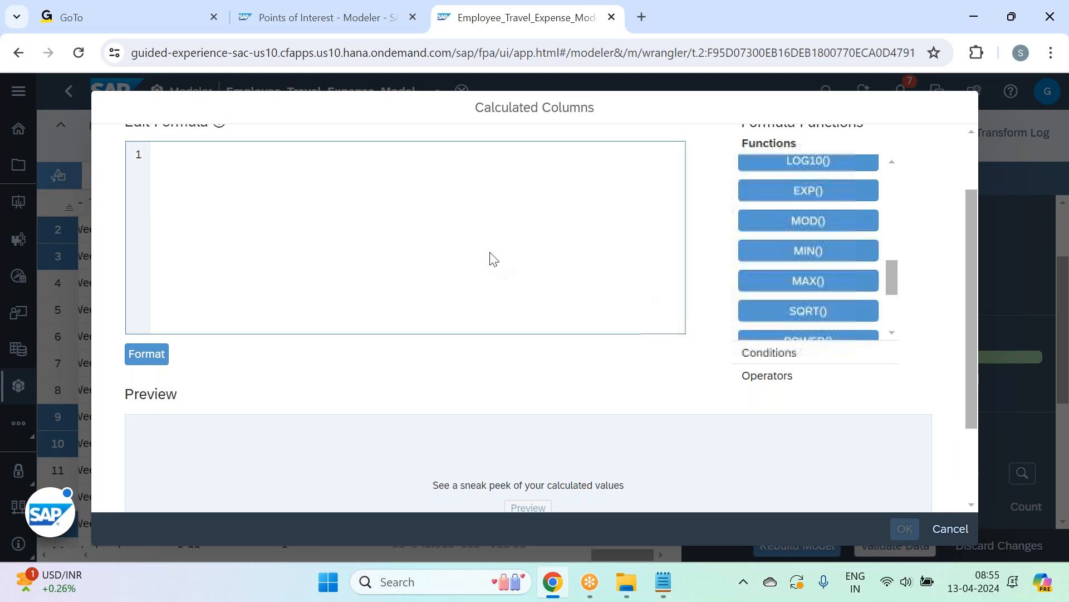
pyautogui.scroll(3, 484, 258)
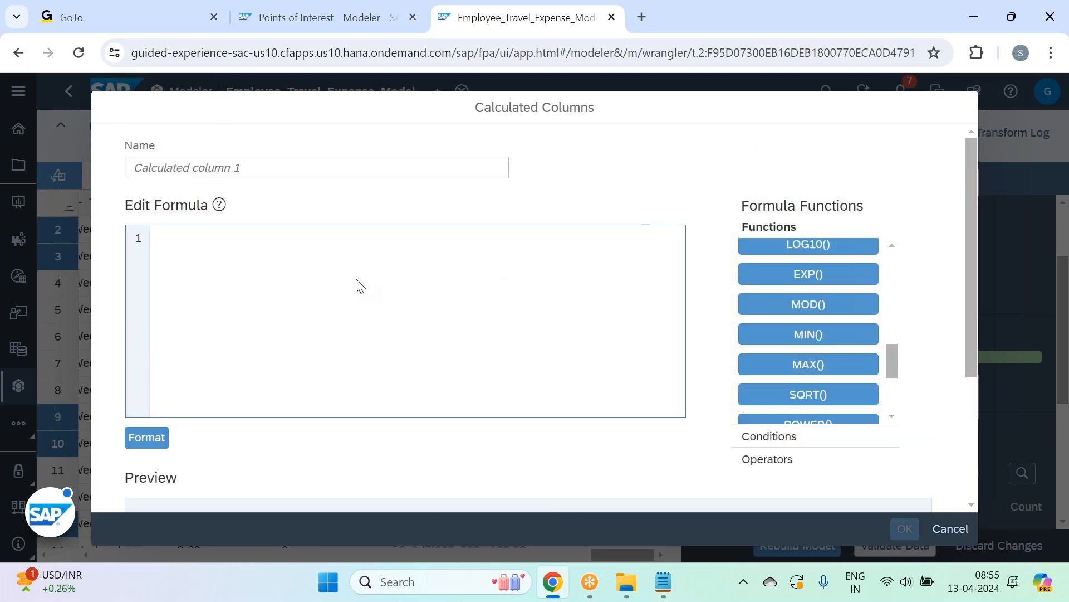
# Step: Enter a CEIL formula with the number 14.01 and 0 decimal places, and format it
pyautogui.write('ce')
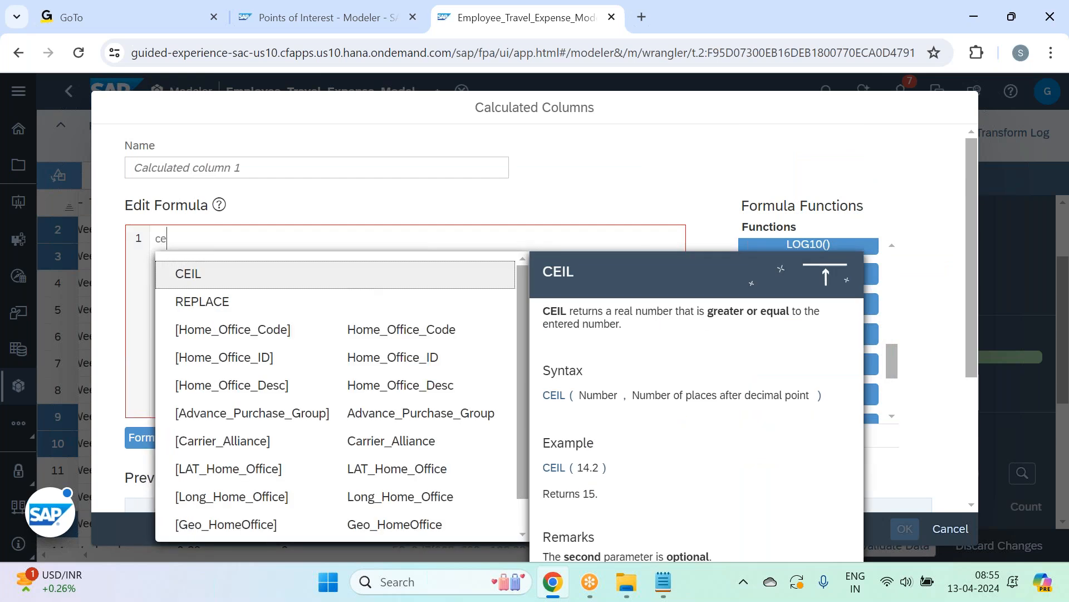
pyautogui.press('Return')
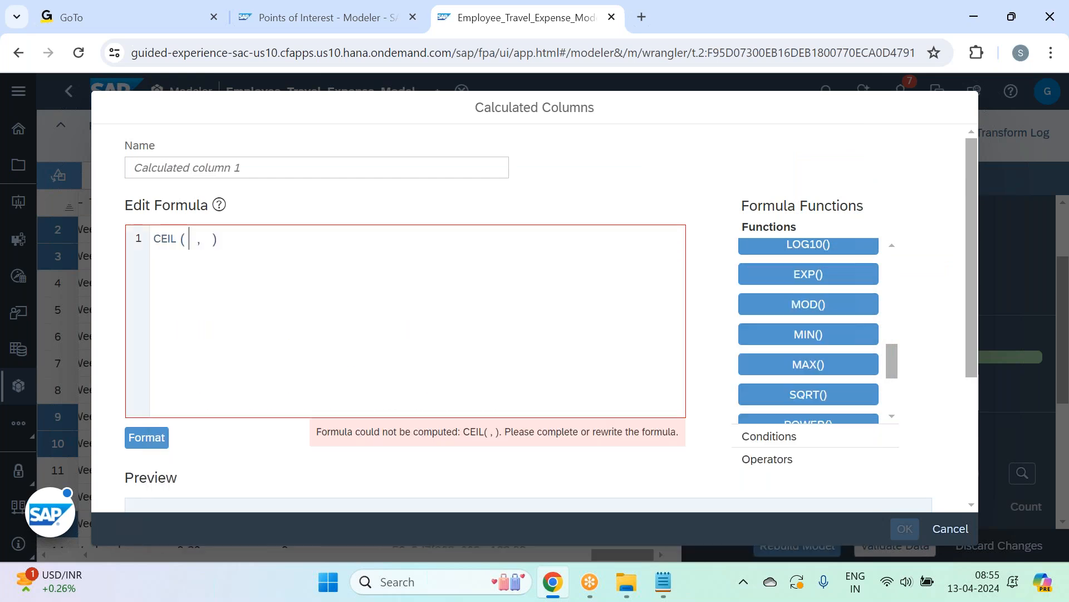
pyautogui.scroll(-2, 528, 318)
pyautogui.scroll(1, 528, 317)
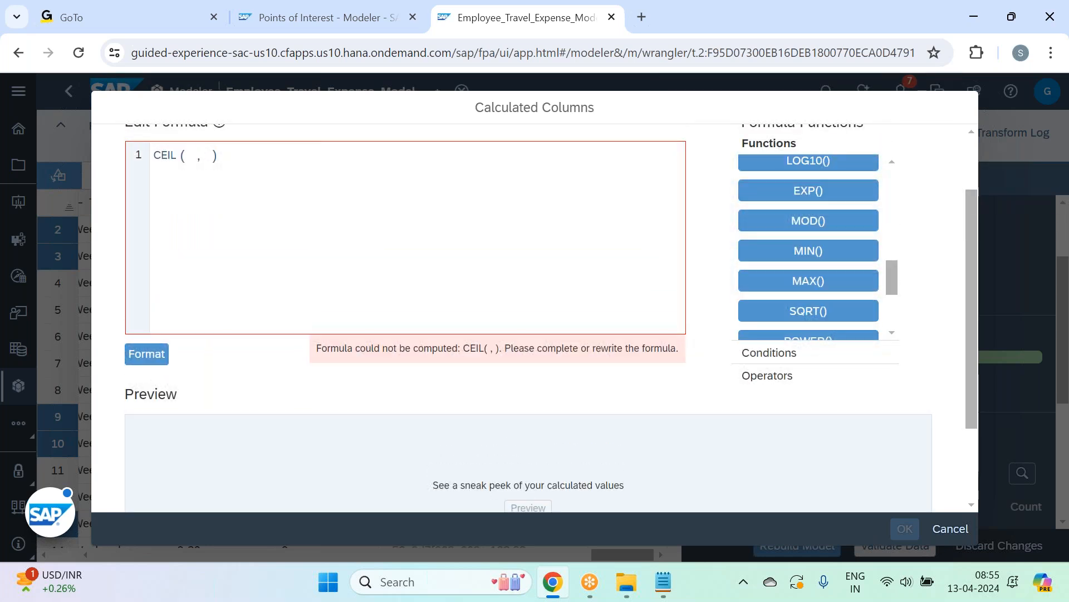
pyautogui.write('14.01')
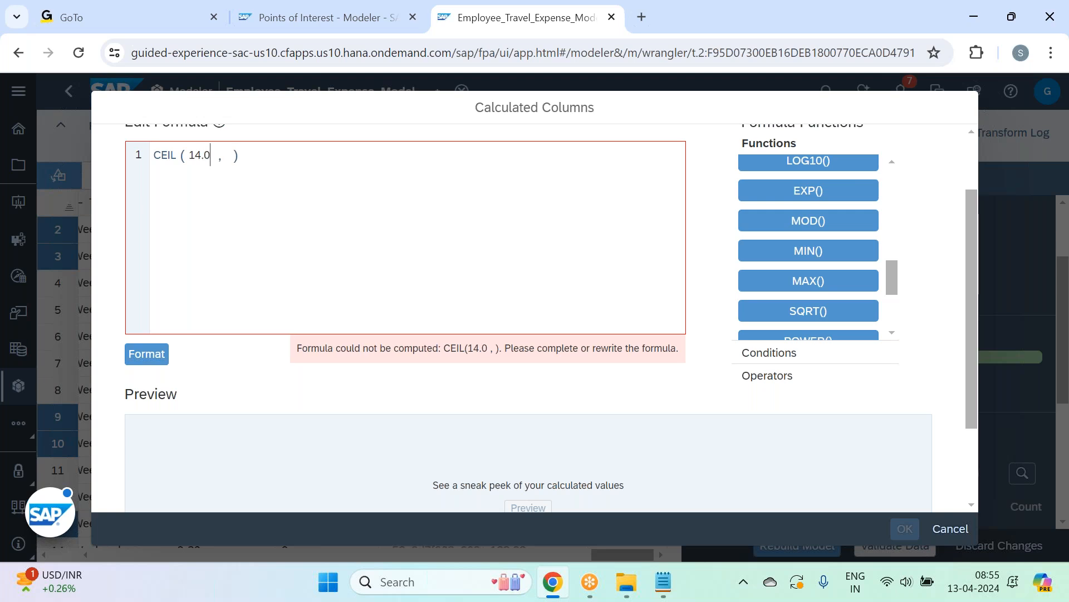
pyautogui.press('Right')
pyautogui.press('Right')
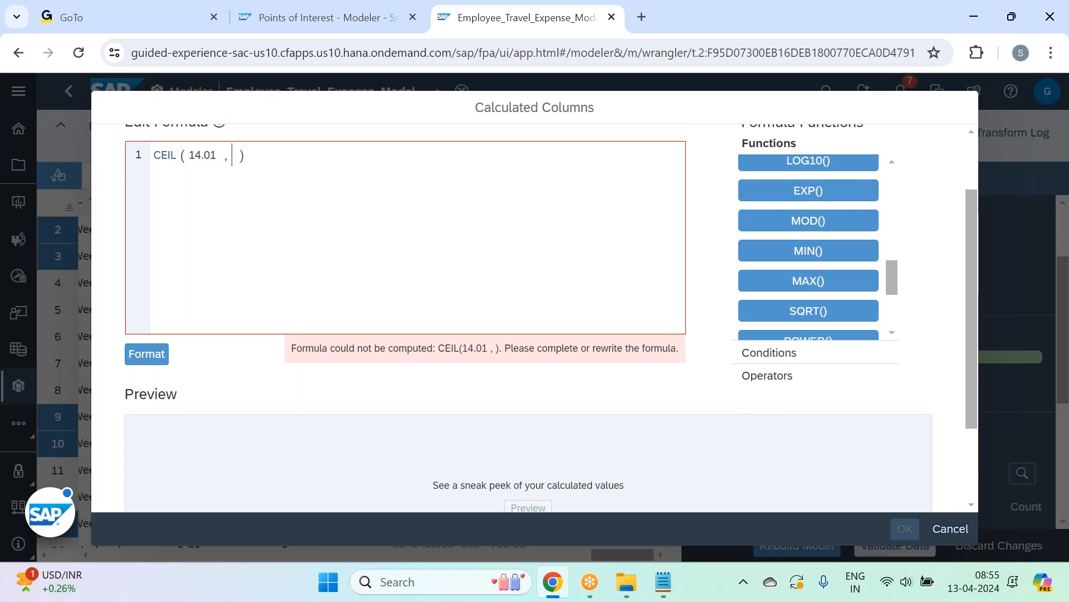
pyautogui.write('0')
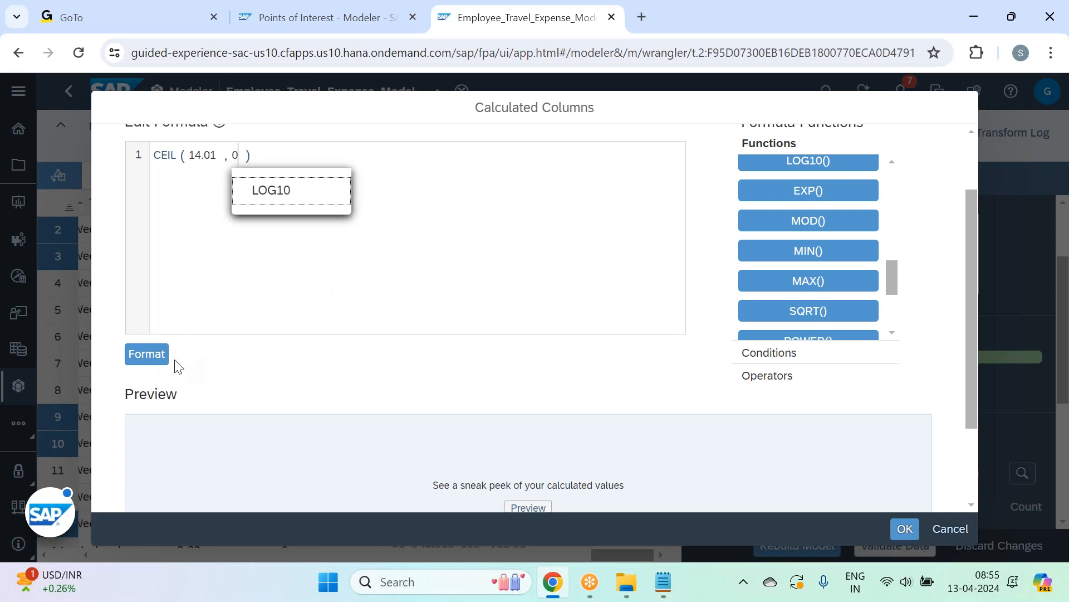
pyautogui.click(167, 359)
pyautogui.scroll(-2, 282, 322)
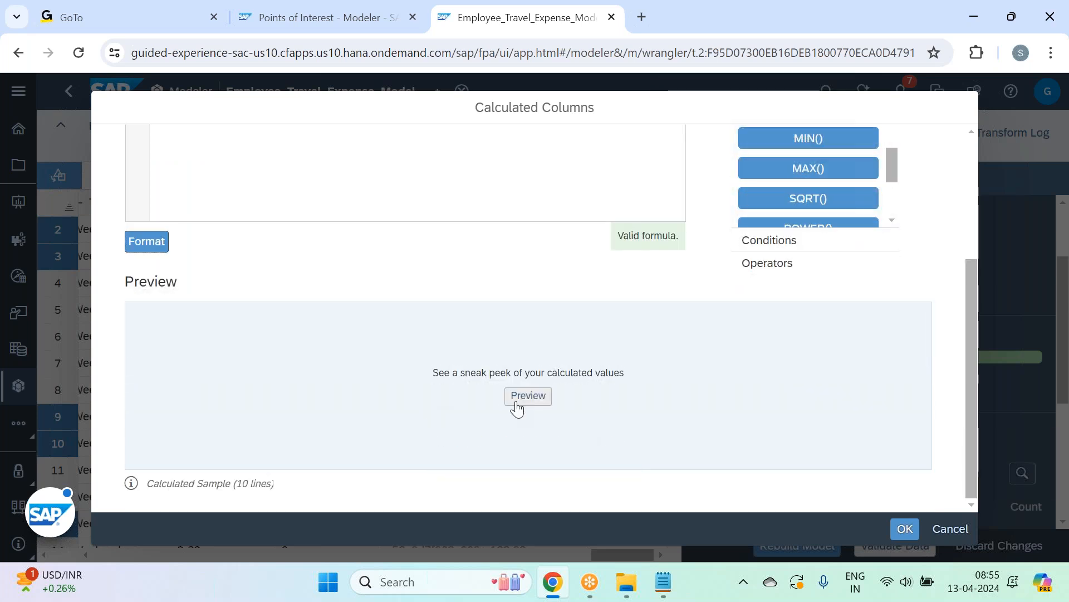
# Step: Preview the CEIL formula's values, change its number to 14.99, and update the preview
pyautogui.click(527, 396)
pyautogui.scroll(3, 196, 346)
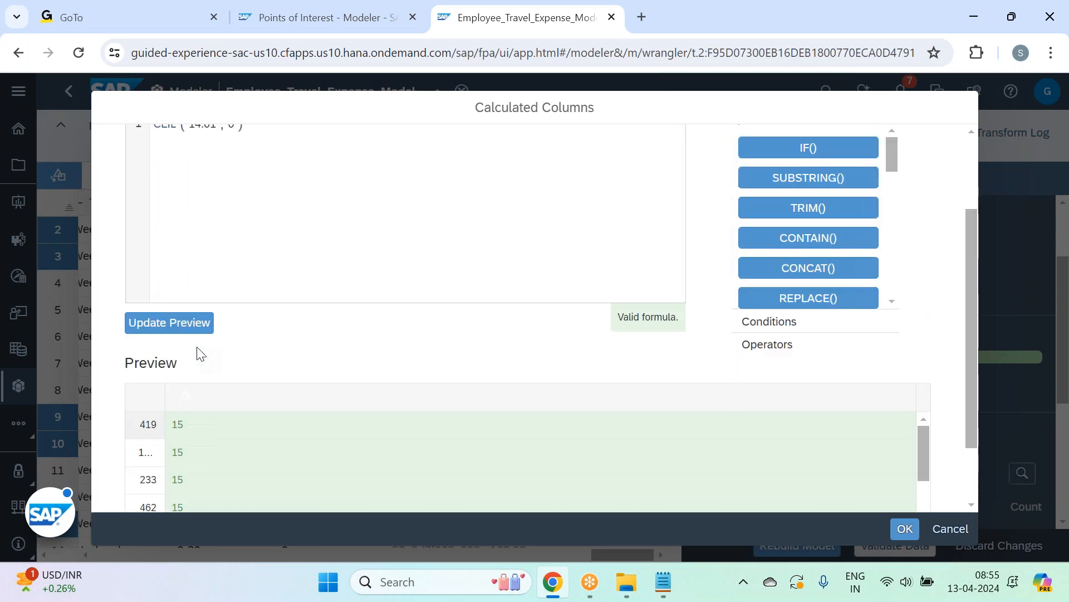
pyautogui.click(216, 210)
pyautogui.click(217, 210)
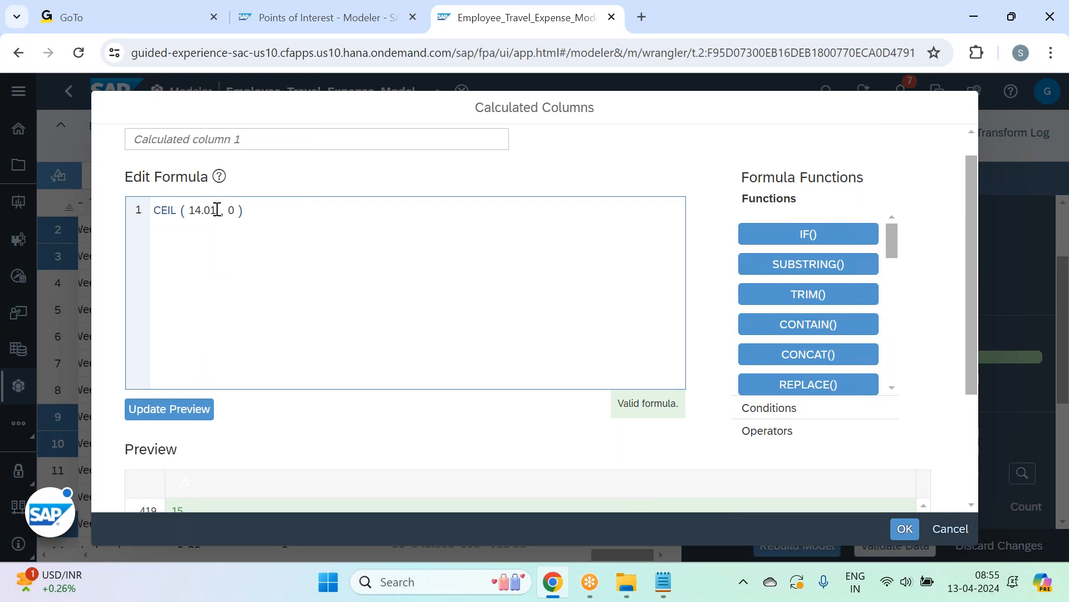
pyautogui.press('BackSpace')
pyautogui.press('BackSpace')
pyautogui.write('99')
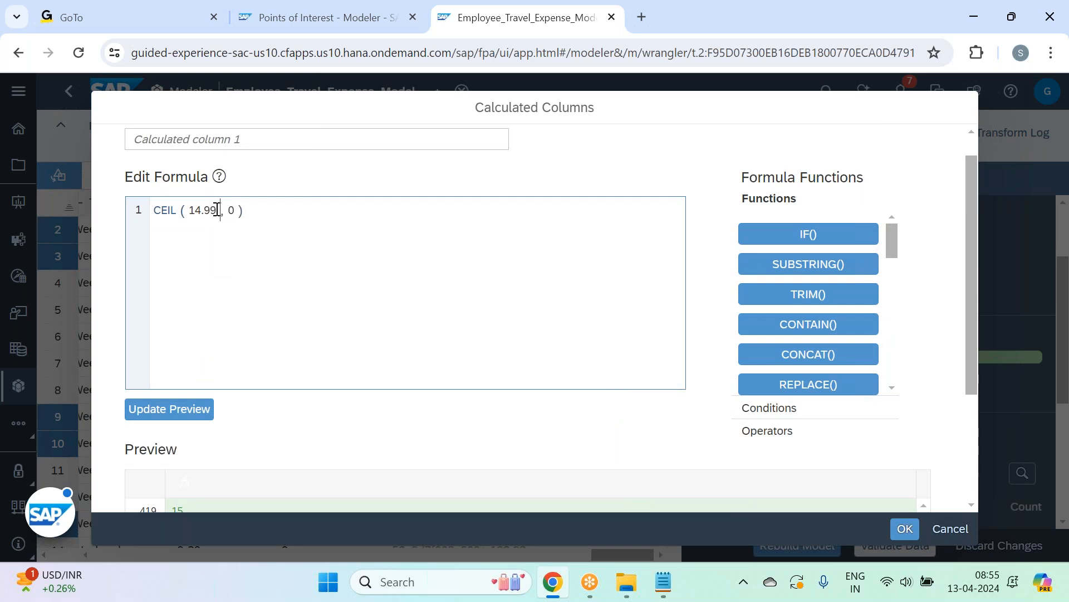
pyautogui.click(212, 408)
pyautogui.scroll(-3, 333, 373)
pyautogui.scroll(4, 333, 373)
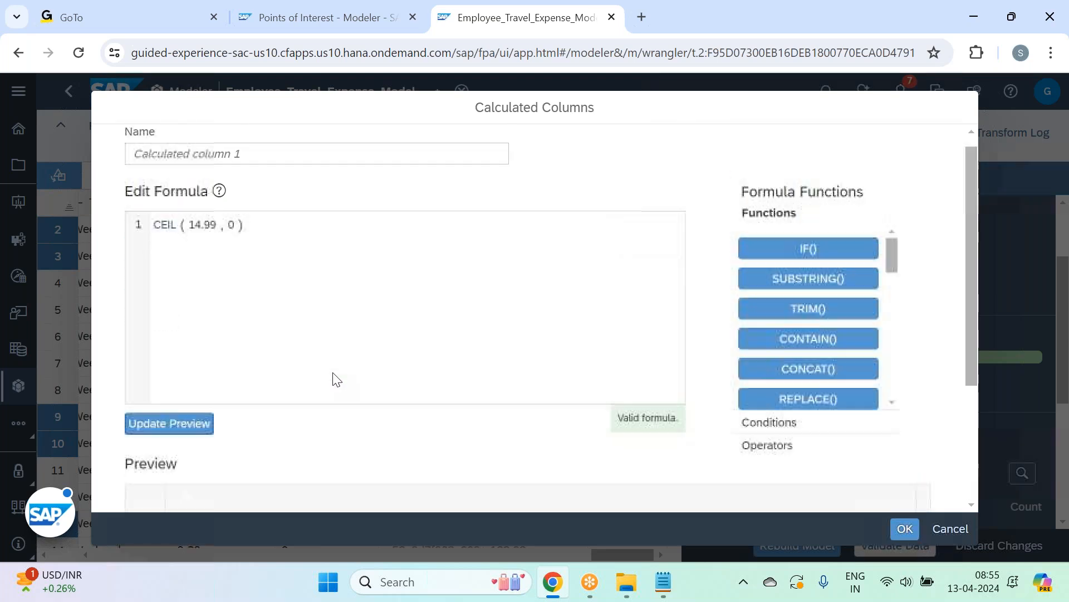
# Step: Replace the whole CEIL formula with an empty ROUND function
pyautogui.click(260, 240)
pyautogui.moveTo(243, 239); pyautogui.dragTo(144, 249)
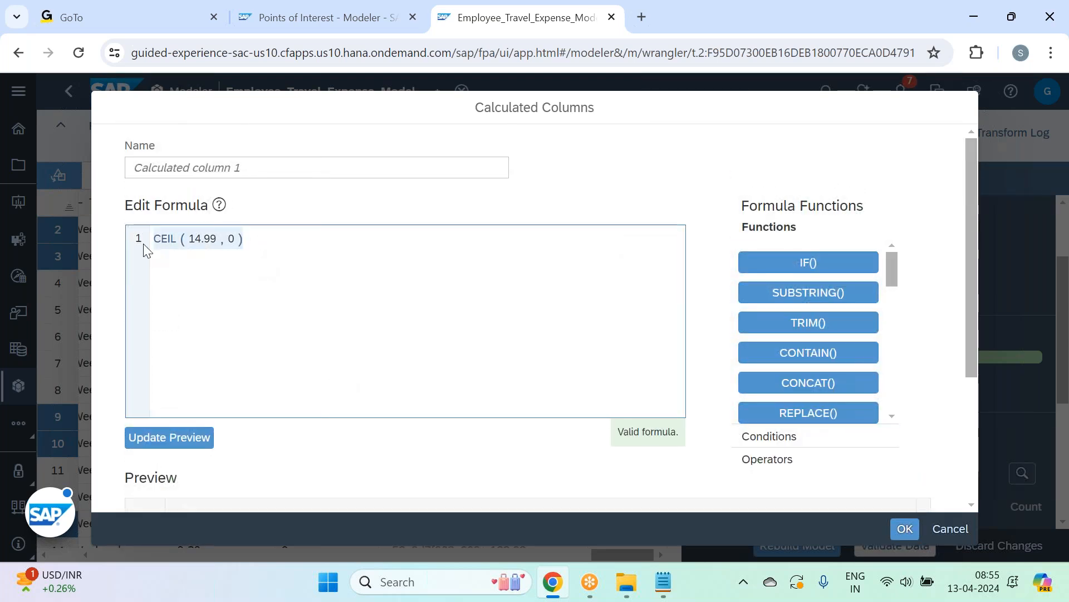
pyautogui.press('BackSpace')
pyautogui.write('rooun')
pyautogui.press('BackSpace')
pyautogui.press('BackSpace')
pyautogui.press('BackSpace')
pyautogui.press('BackSpace')
pyautogui.press('BackSpace')
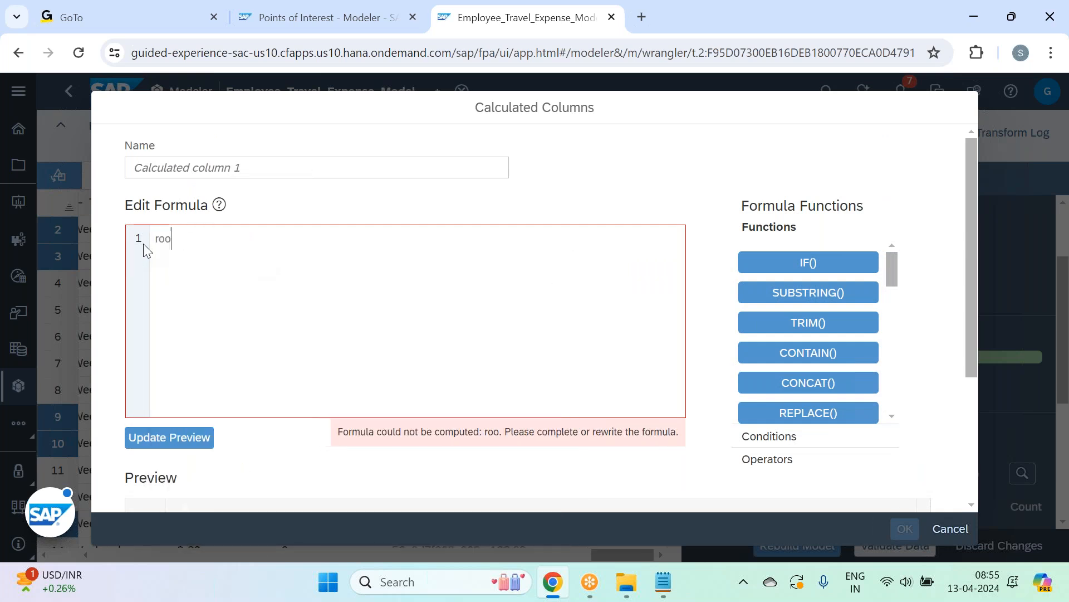
pyautogui.write('roun')
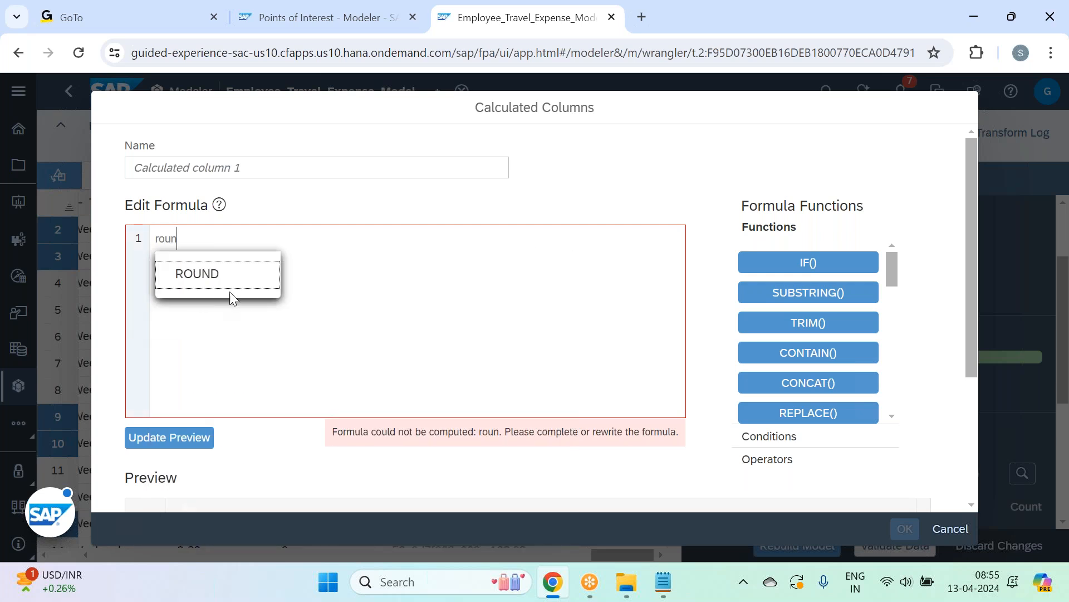
pyautogui.click(232, 281)
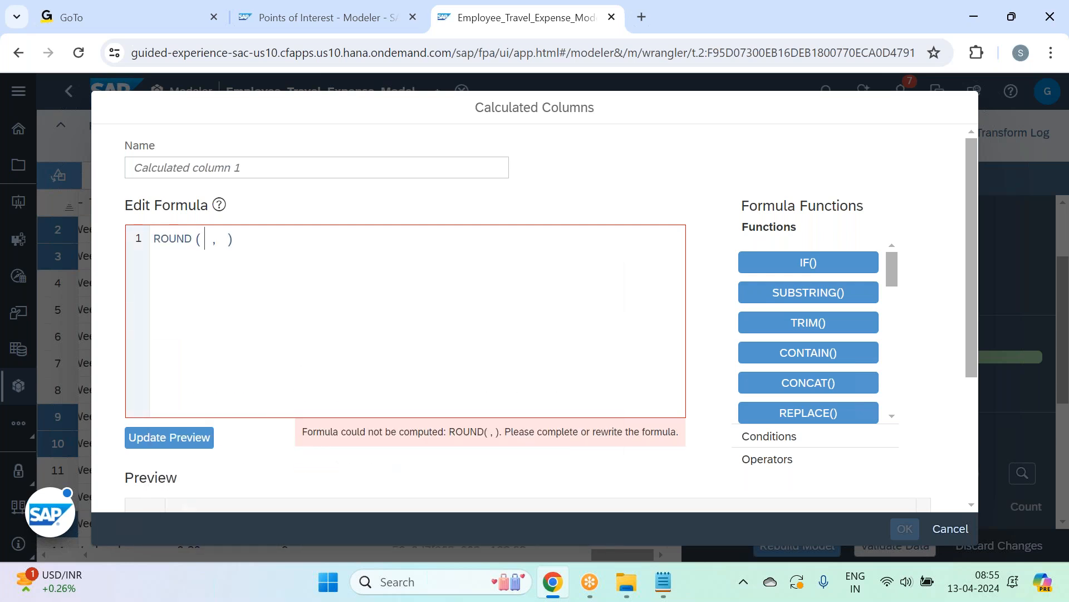
# Step: Give ROUND the number 14.01 with 9 decimal places and update the preview
pyautogui.write('14.')
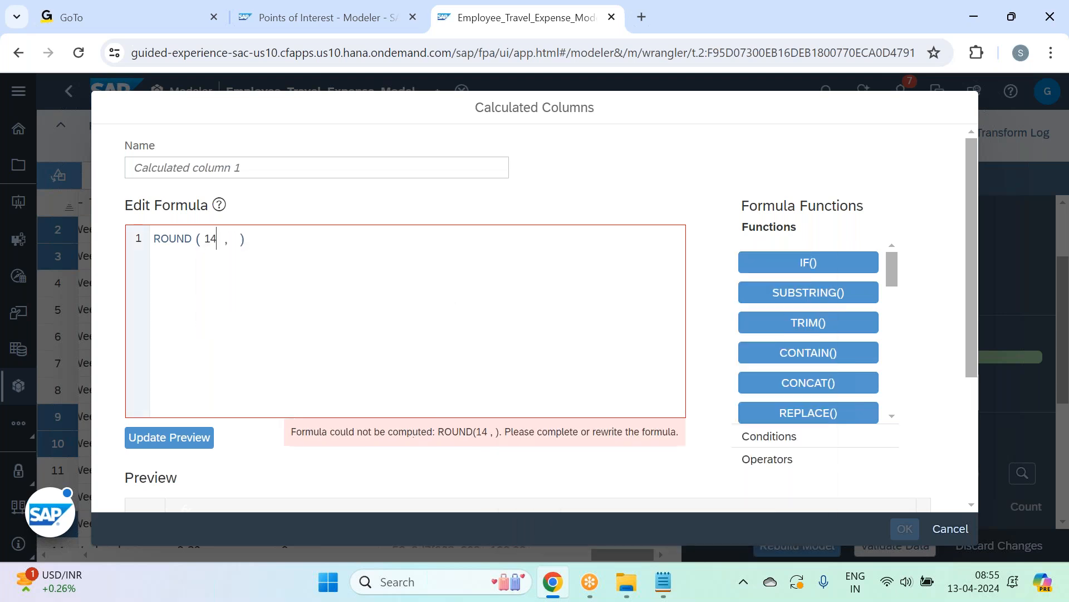
pyautogui.write('01')
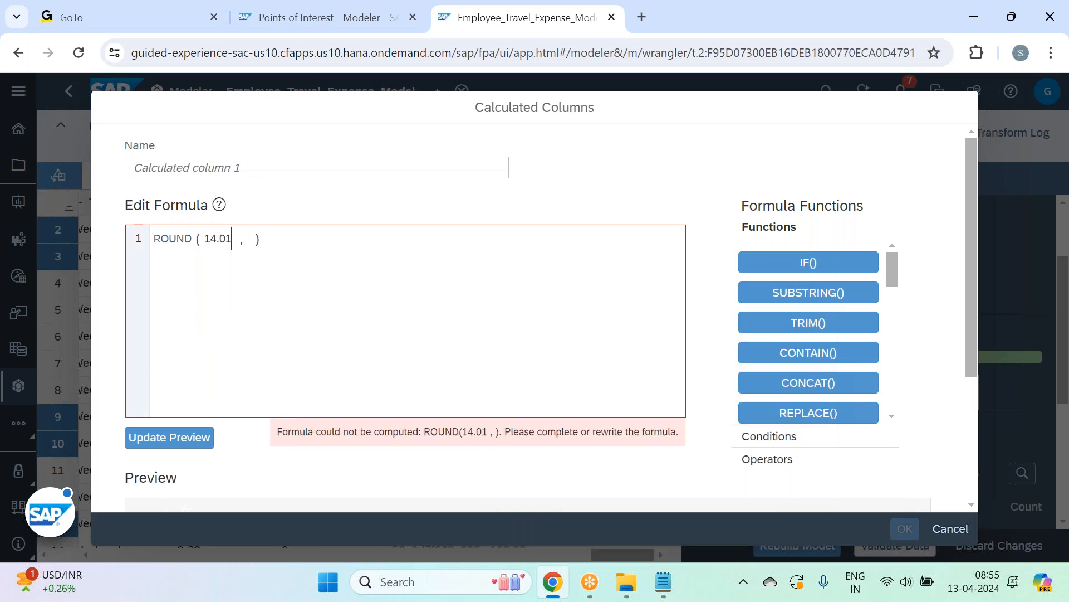
pyautogui.click(249, 231)
pyautogui.write('2')
pyautogui.click(170, 437)
pyautogui.scroll(-3, 277, 406)
pyautogui.scroll(3, 275, 399)
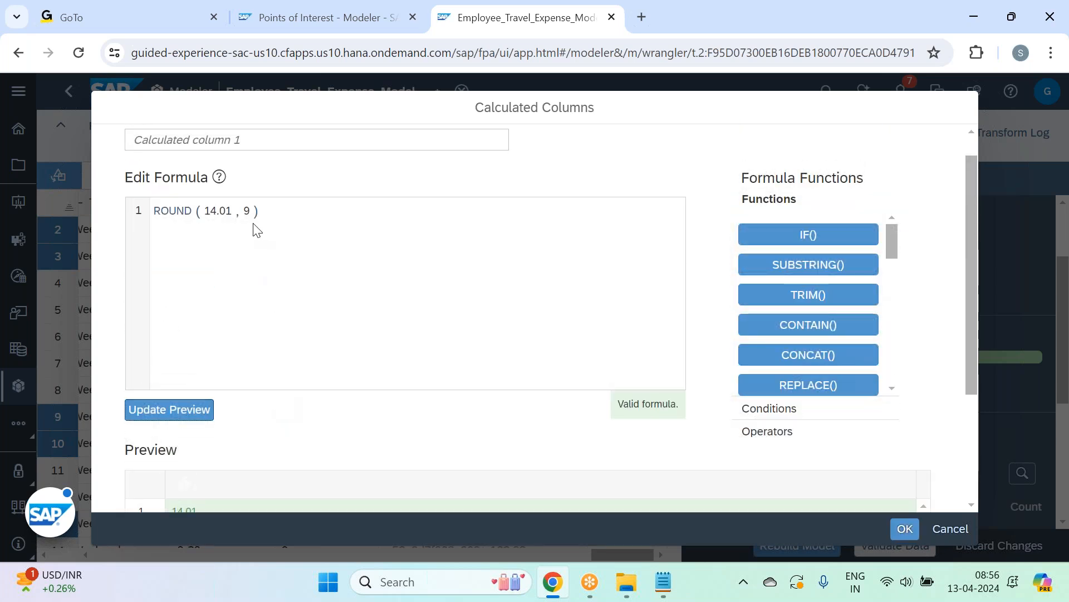
# Step: Set the ROUND formula's decimal places to 0 and update the preview
pyautogui.click(254, 212)
pyautogui.press('BackSpace')
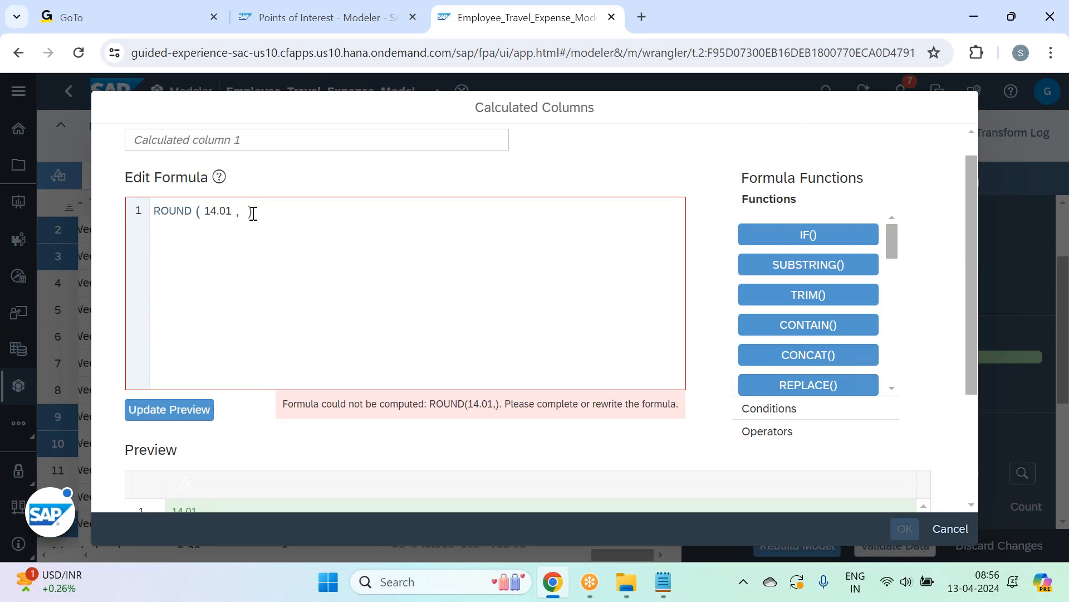
pyautogui.write('0')
pyautogui.click(202, 417)
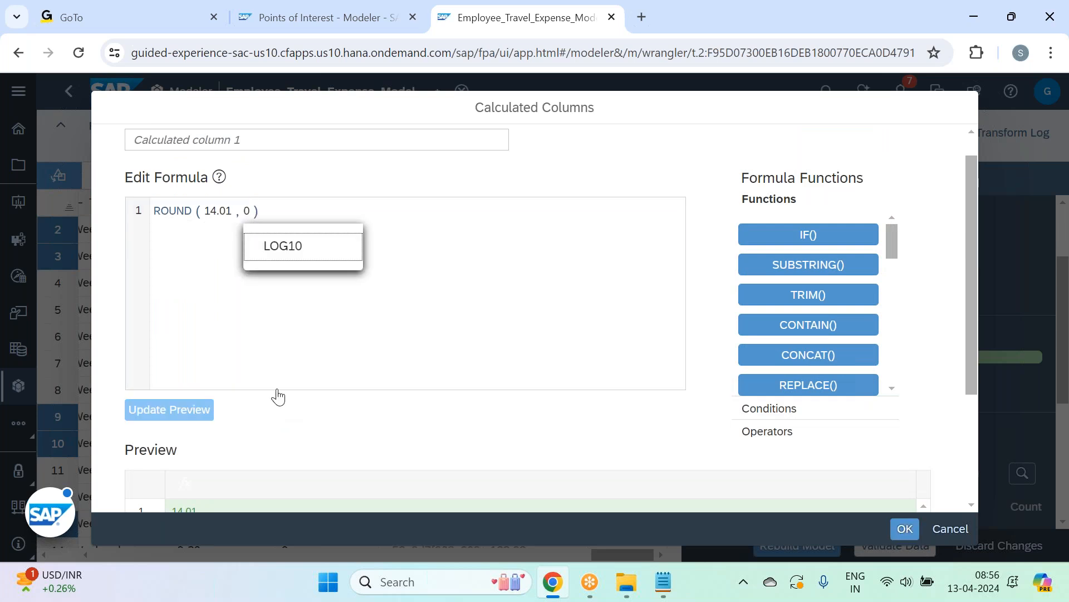
pyautogui.scroll(-3, 490, 329)
pyautogui.scroll(4, 490, 334)
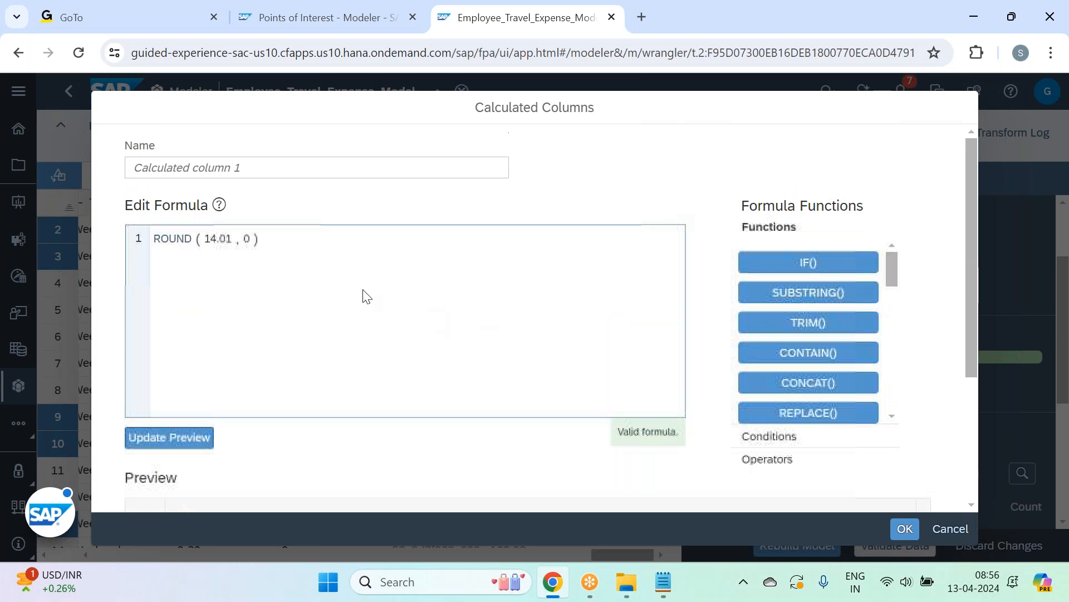
# Step: Clear the formula, read the ROUND function's description, and insert an empty ROUND function again
pyautogui.hotkey('ctrl', 'a')
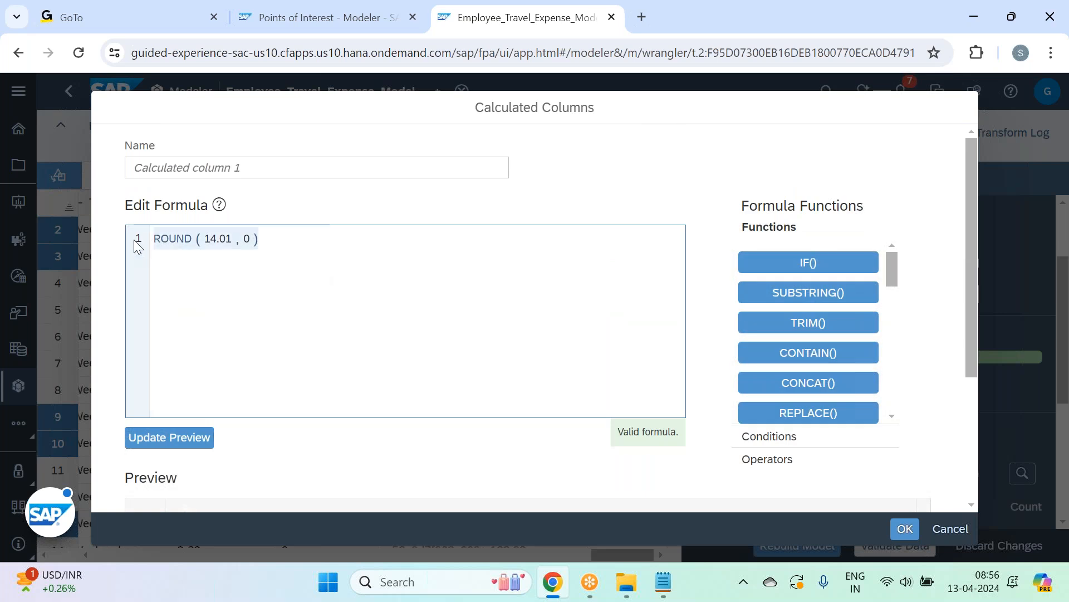
pyautogui.press('BackSpace')
pyautogui.hotkey('ctrl', 'space')
pyautogui.write('roun')
pyautogui.moveTo(216, 273)
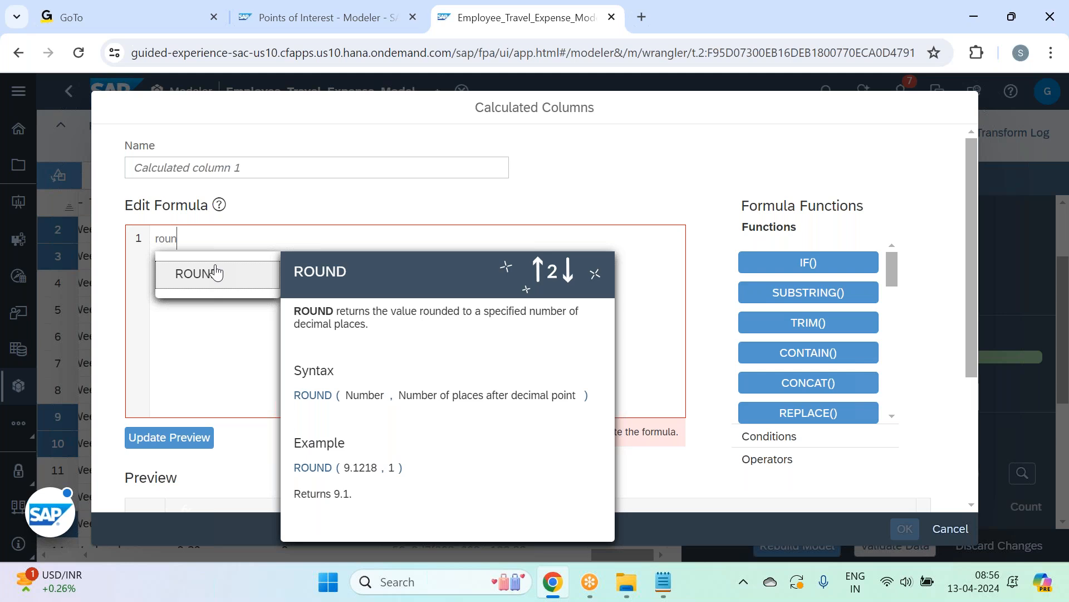
pyautogui.click(216, 272)
# Step: Fill ROUND with the number 14.21 and 0 decimal places, and update the preview
pyautogui.write('14.')
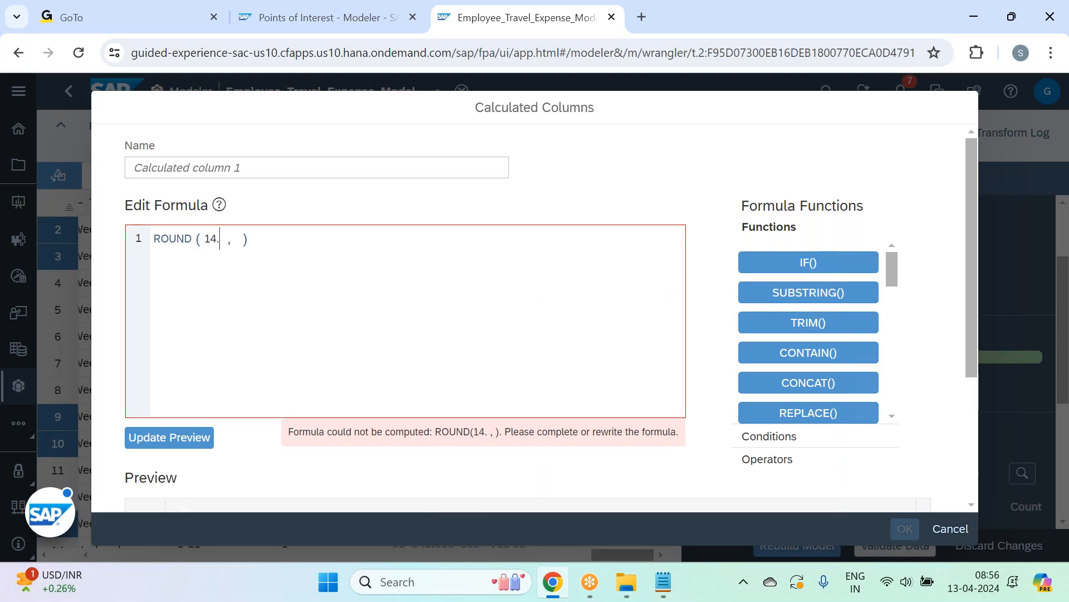
pyautogui.write('21')
pyautogui.press('Right')
pyautogui.press('Right')
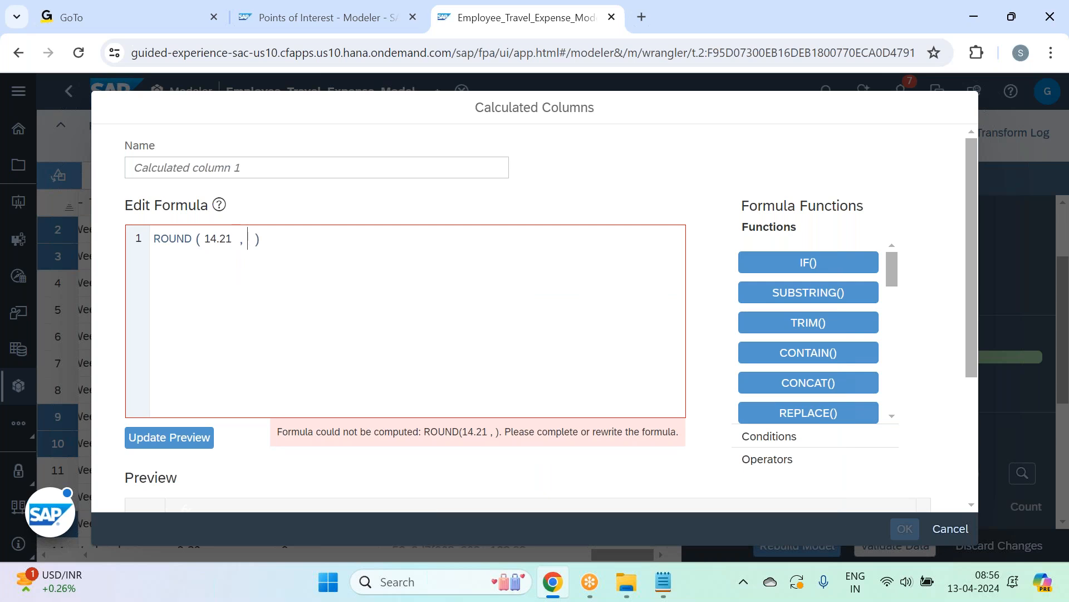
pyautogui.write('0')
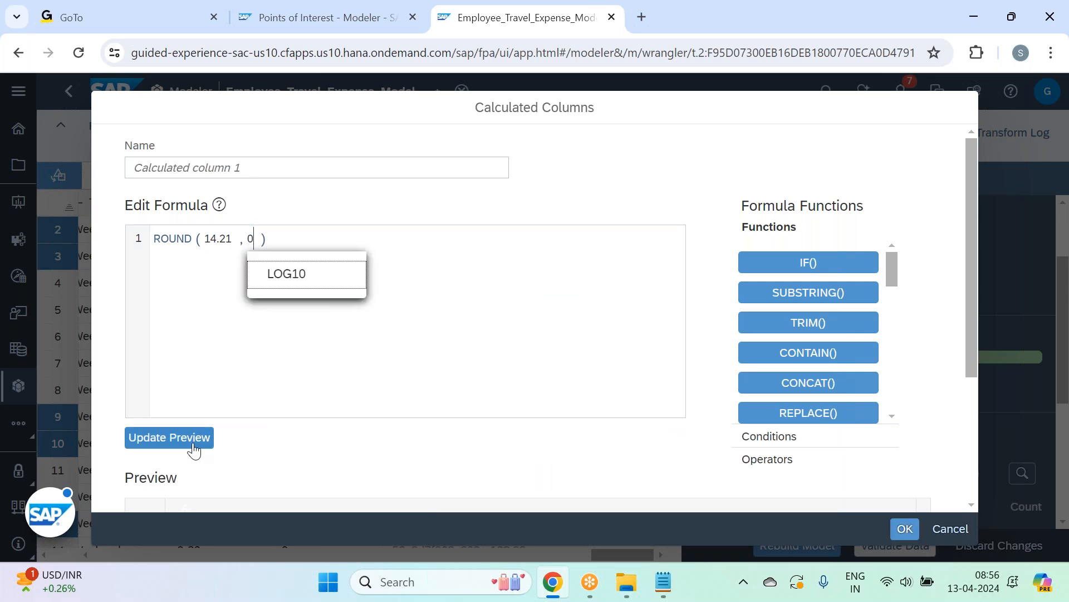
pyautogui.click(194, 445)
pyautogui.scroll(-3, 355, 374)
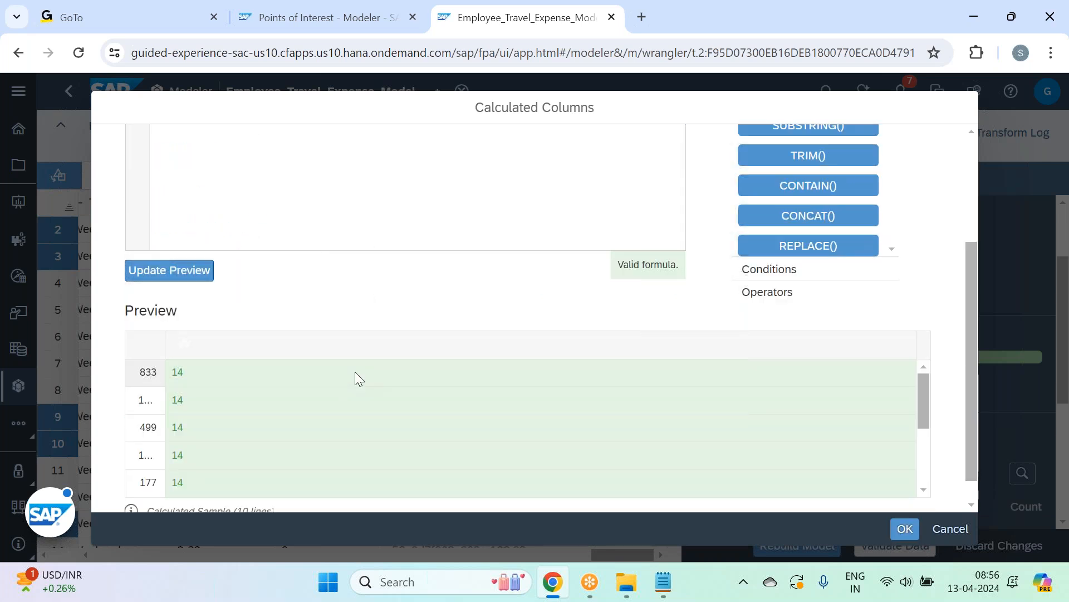
pyautogui.scroll(3, 332, 370)
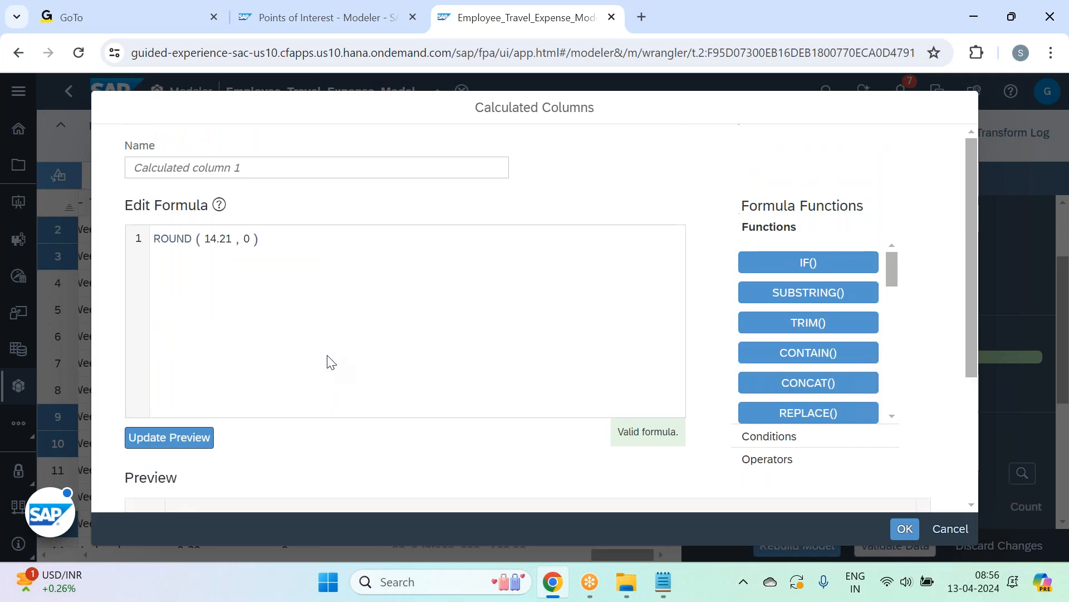
# Step: Change the number in the ROUND formula to 14.71 and update the preview
pyautogui.click(230, 239)
pyautogui.press('BackSpace')
pyautogui.press('BackSpace')
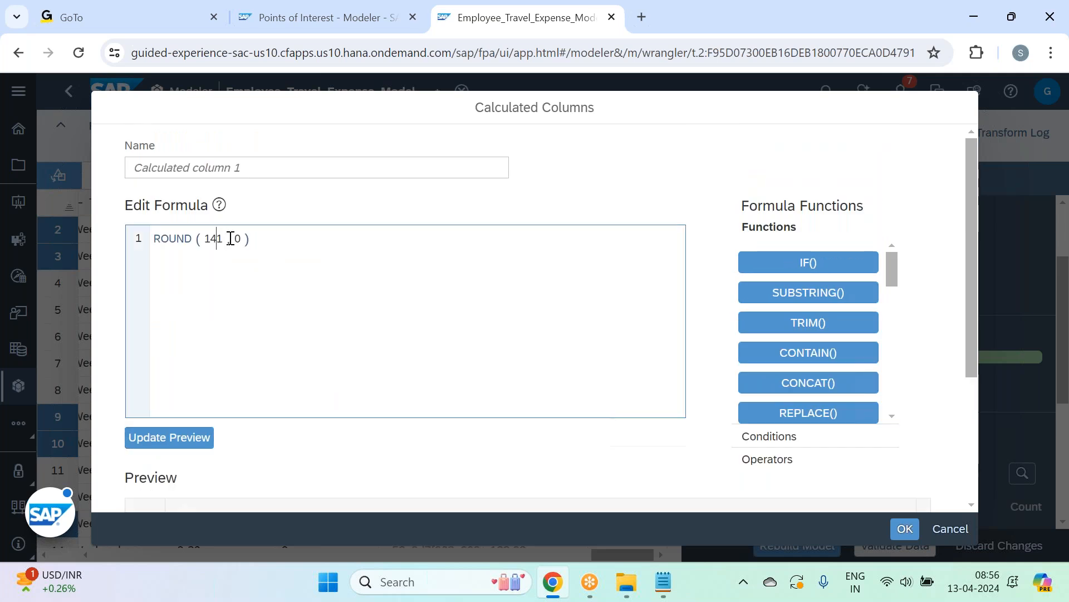
pyautogui.write('.7')
pyautogui.click(201, 437)
pyautogui.scroll(-1, 277, 384)
pyautogui.scroll(-2, 279, 384)
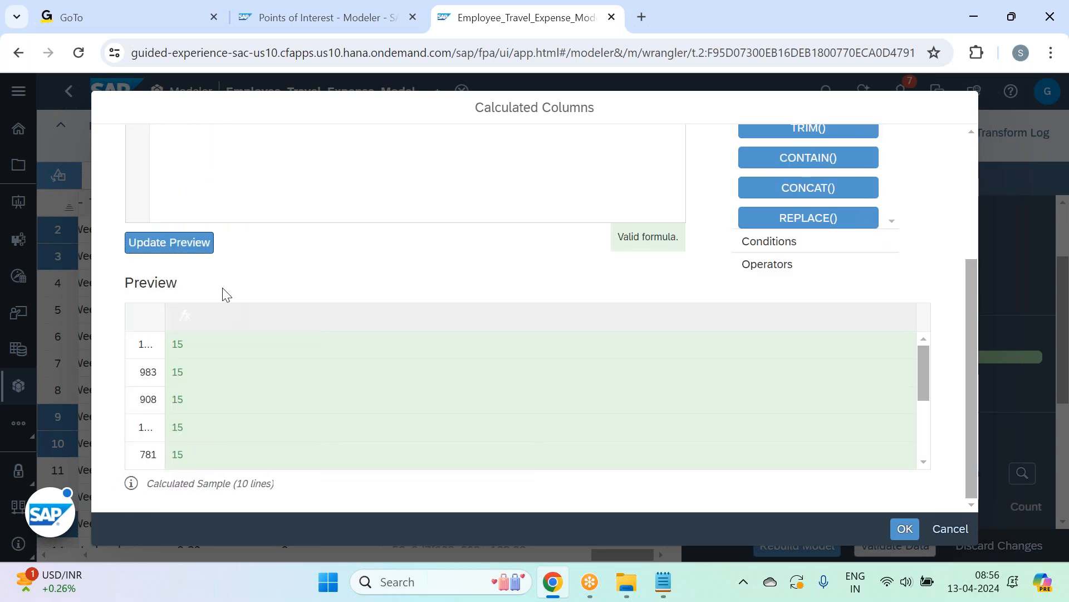
pyautogui.scroll(3, 226, 270)
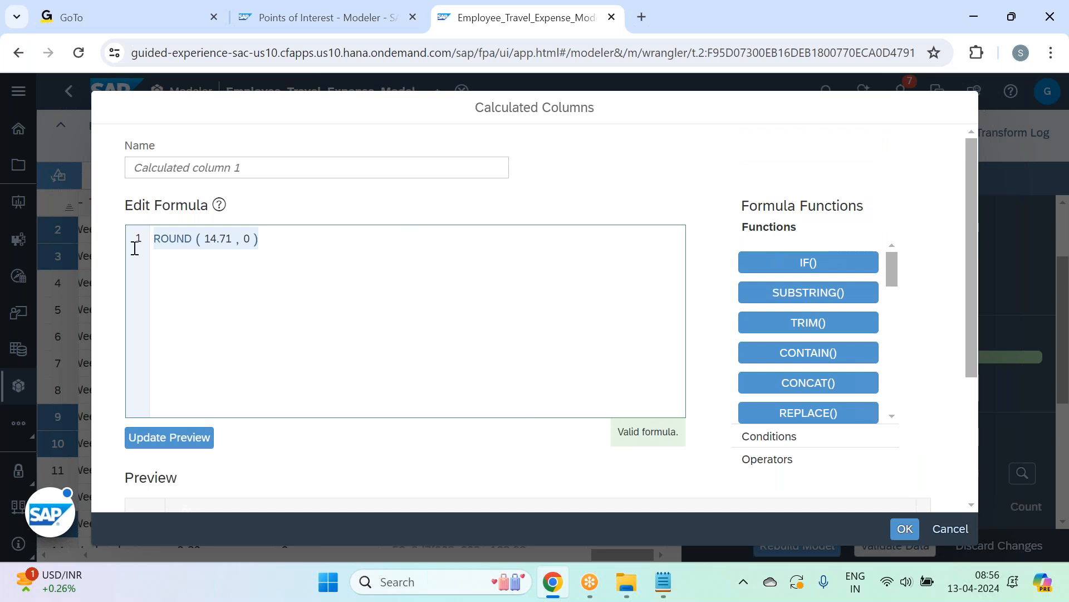
# Step: Replace the function name ROUND with FLOOR in front of the existing arguments
pyautogui.click(184, 239)
pyautogui.press('Delete')
pyautogui.press('BackSpace')
pyautogui.press('BackSpace')
pyautogui.press('BackSpace')
pyautogui.press('BackSpace')
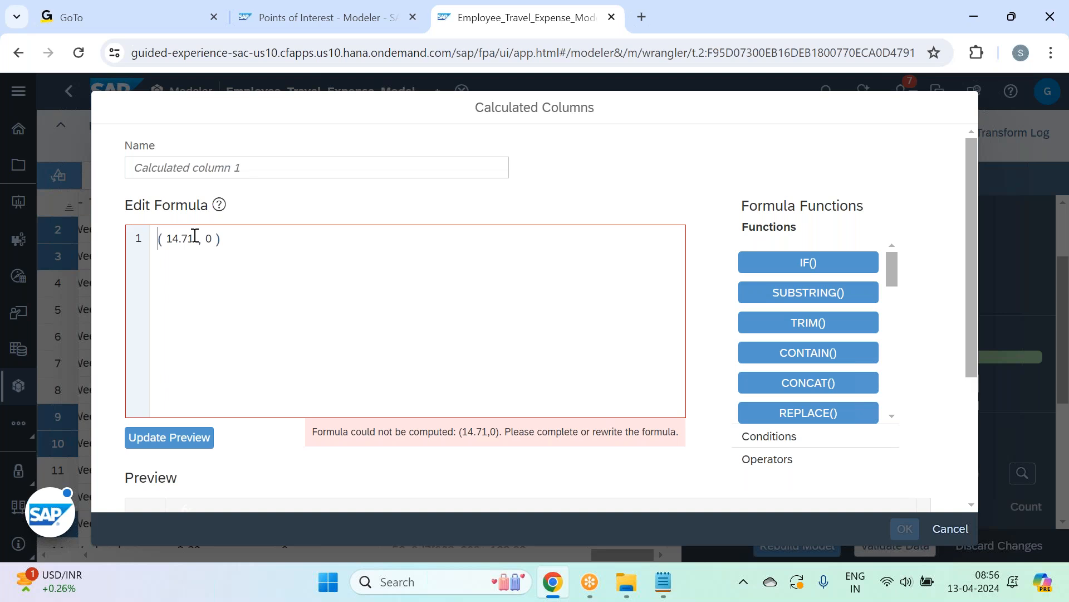
pyautogui.write('FLOO')
pyautogui.press('Return')
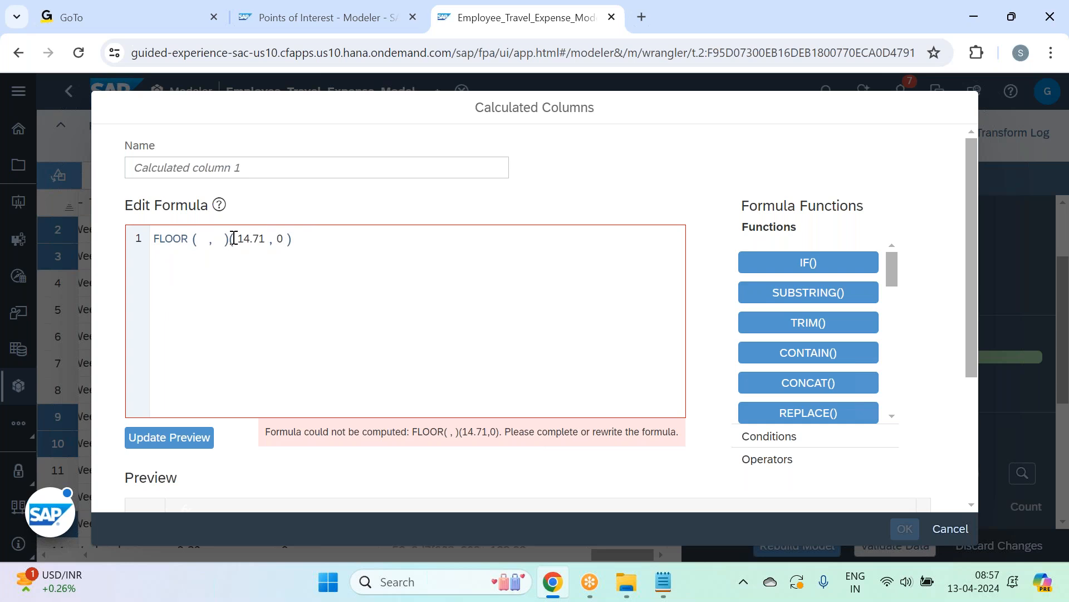
# Step: Remove the extra empty brackets so the formula reads FLOOR(14.71, 0), and update the preview
pyautogui.press('BackSpace')
pyautogui.press('BackSpace')
pyautogui.press('BackSpace')
pyautogui.press('BackSpace')
pyautogui.press('BackSpace')
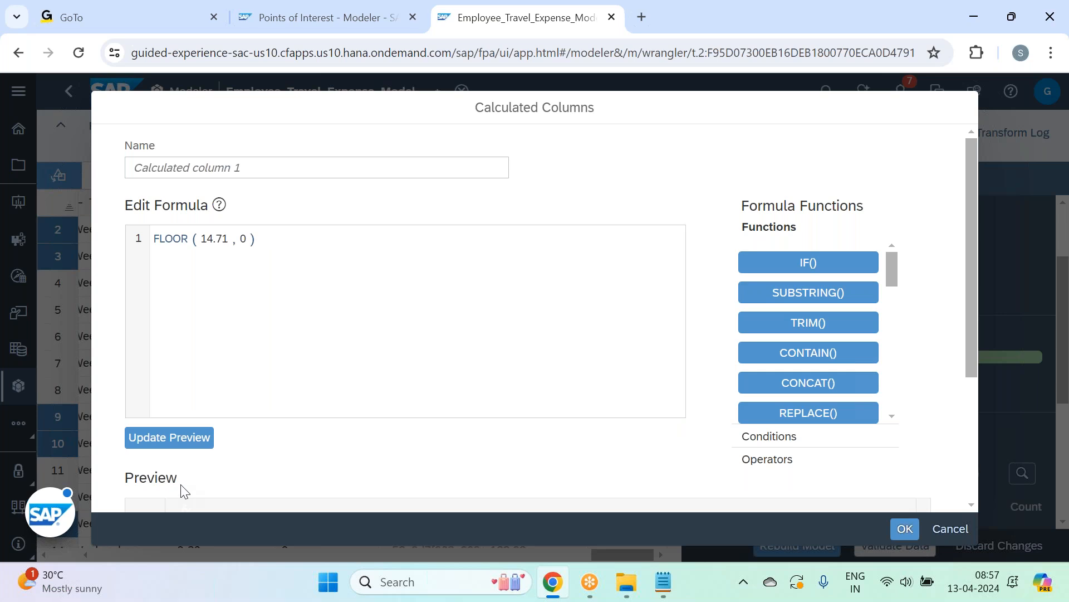
pyautogui.click(198, 437)
pyautogui.scroll(-3, 286, 378)
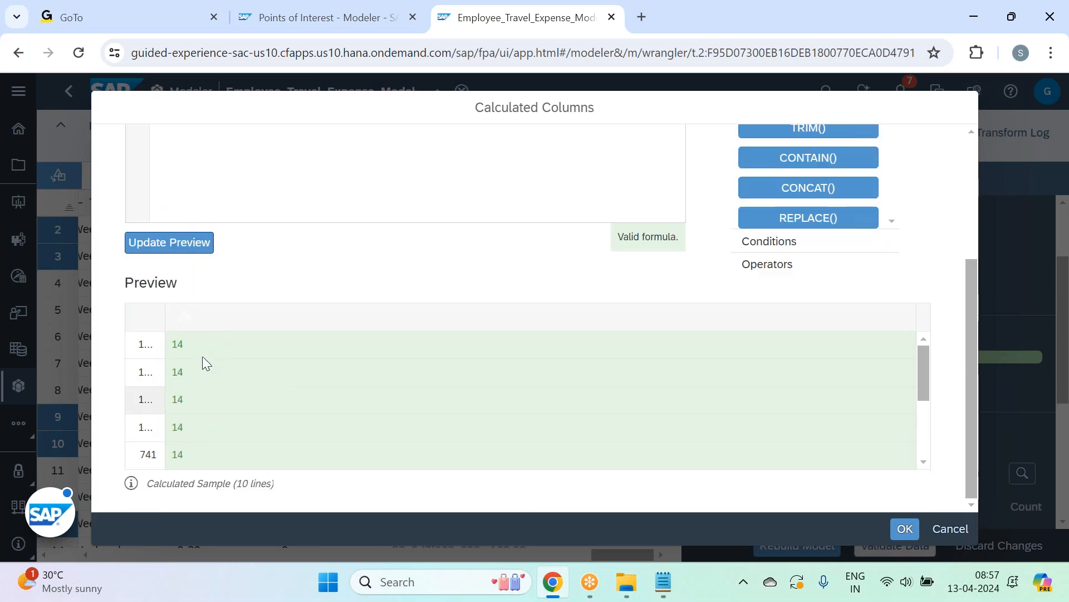
pyautogui.scroll(3, 201, 357)
# Step: Change the number in the FLOOR formula to 14.99 and update the preview
pyautogui.click(225, 240)
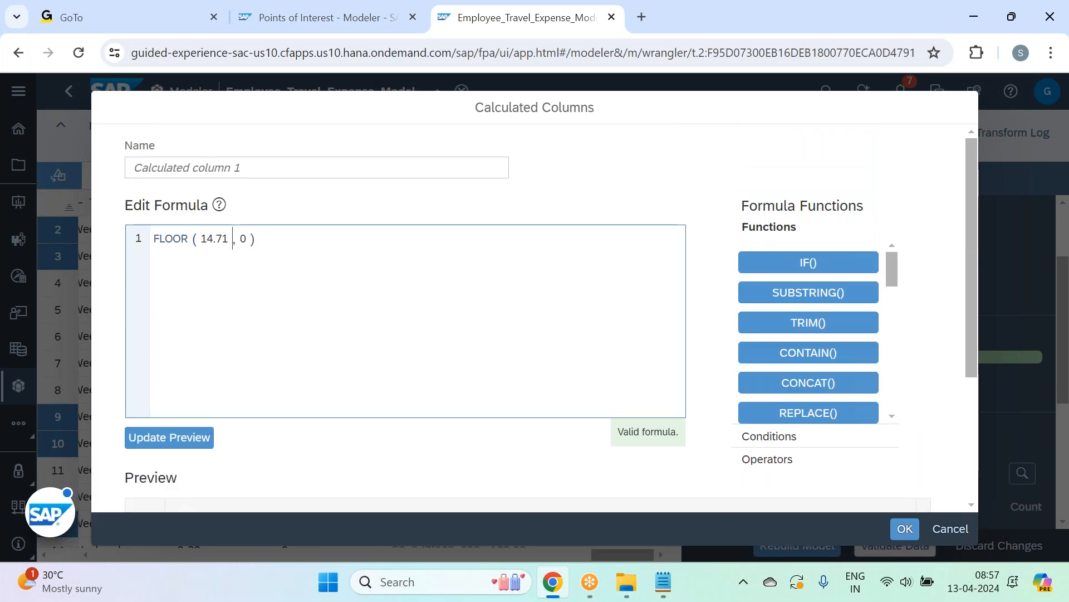
pyautogui.press('BackSpace')
pyautogui.press('Delete')
pyautogui.write('99')
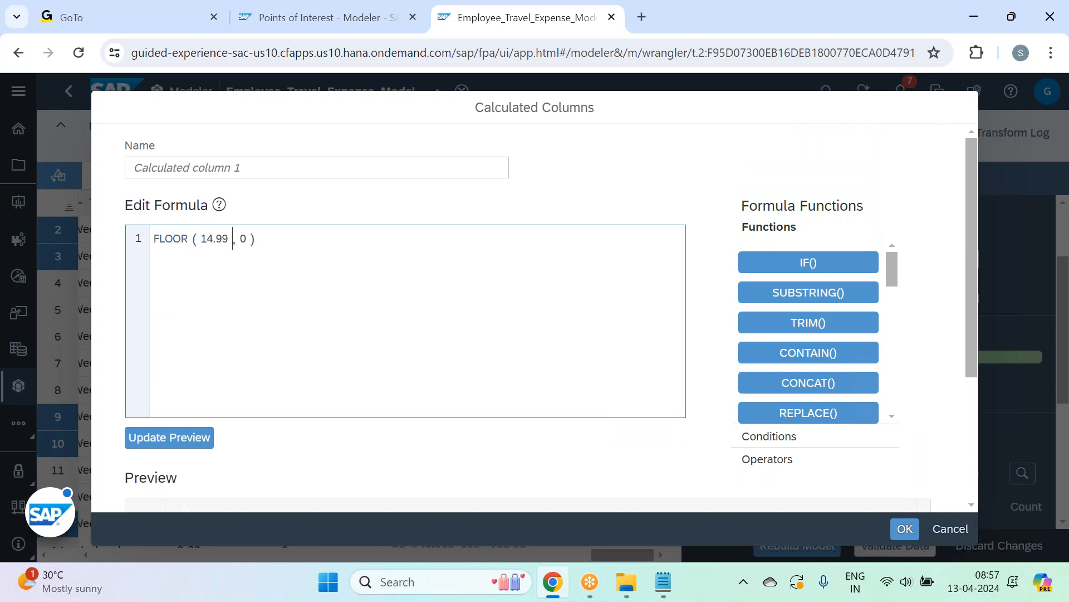
pyautogui.click(178, 439)
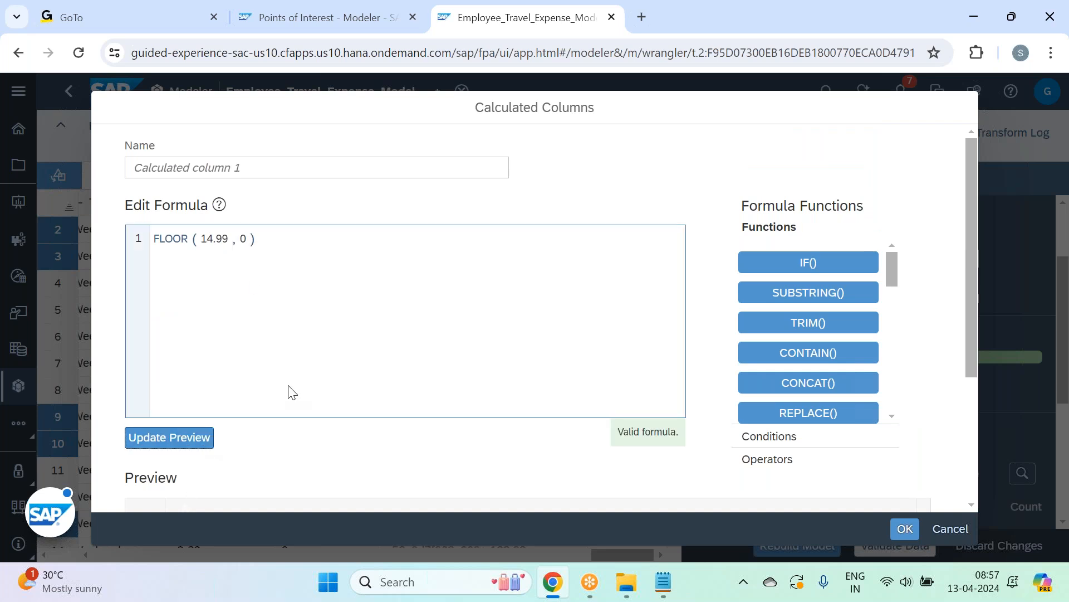
pyautogui.scroll(-3, 251, 399)
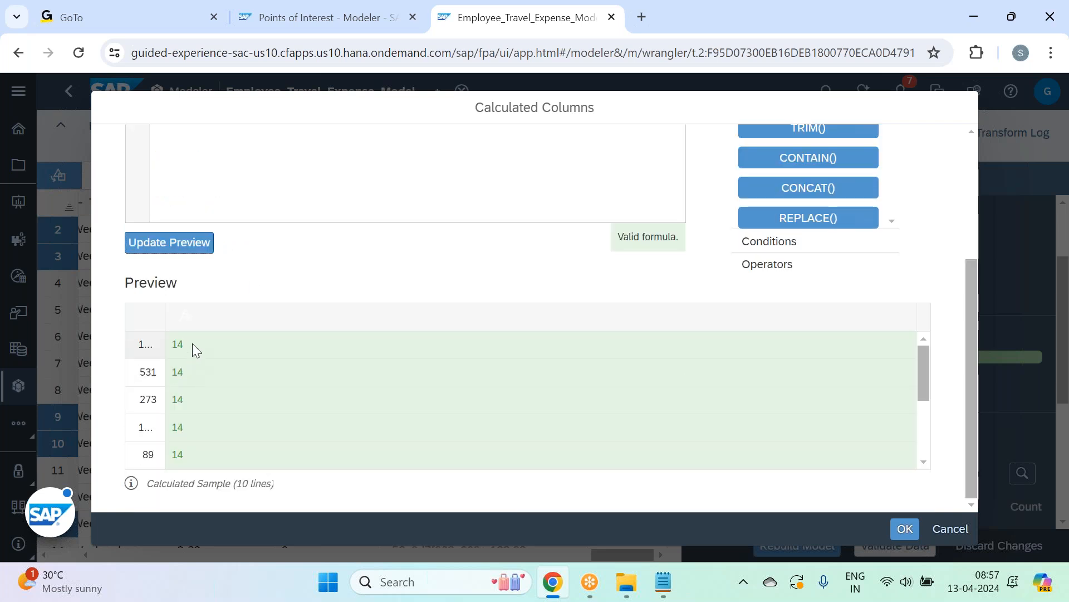
pyautogui.scroll(5, 192, 451)
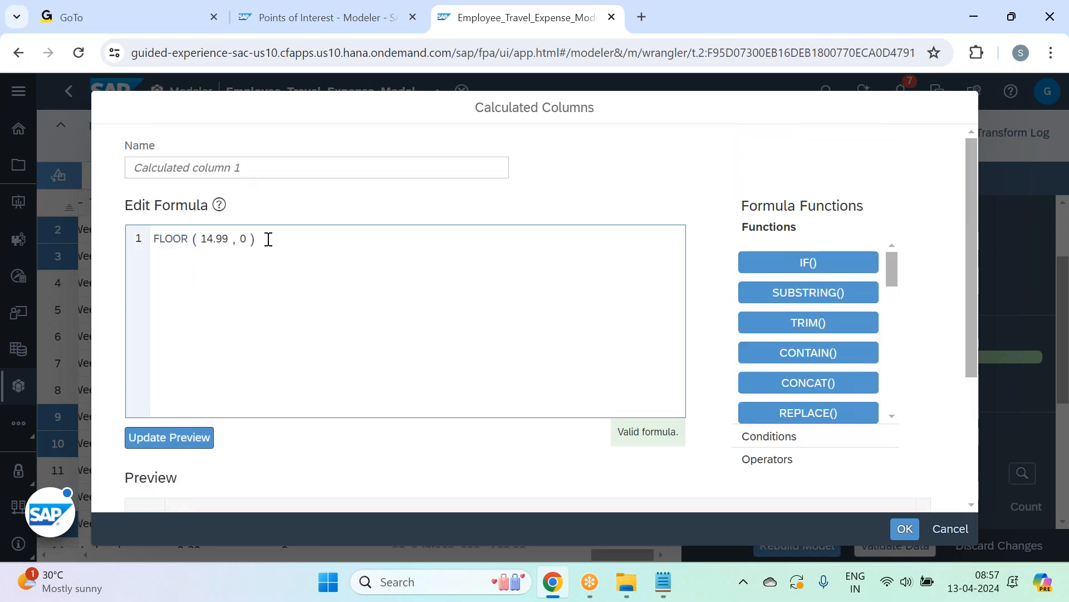
# Step: Replace the whole formula with CEIL([Carbon_Footprint], 0), update the preview and check the rounded values
pyautogui.hotkey('ctrl', 'a')
pyautogui.press('BackSpace')
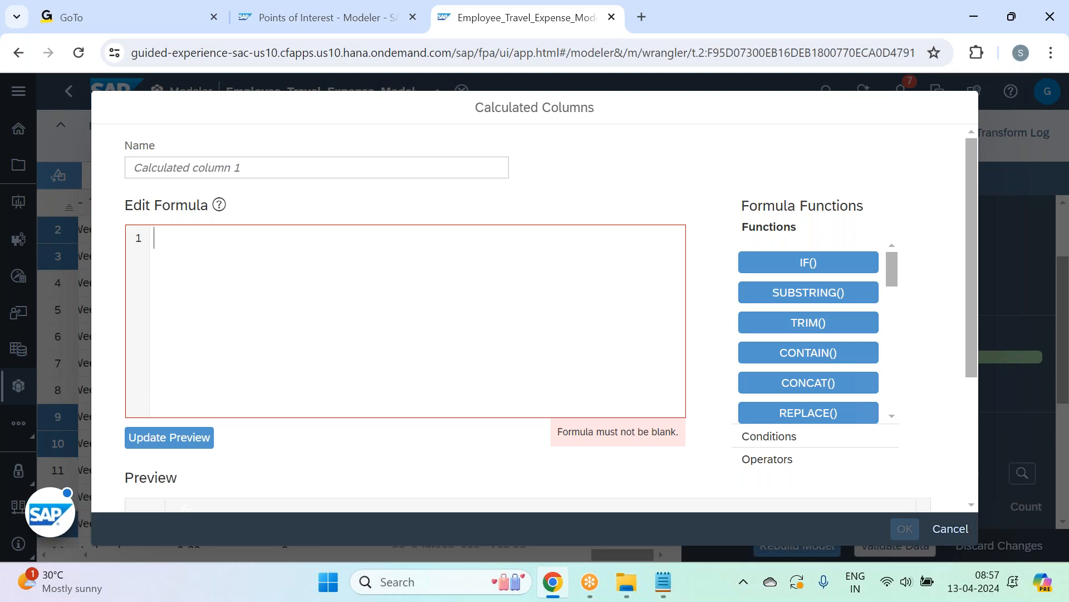
pyautogui.write('CE')
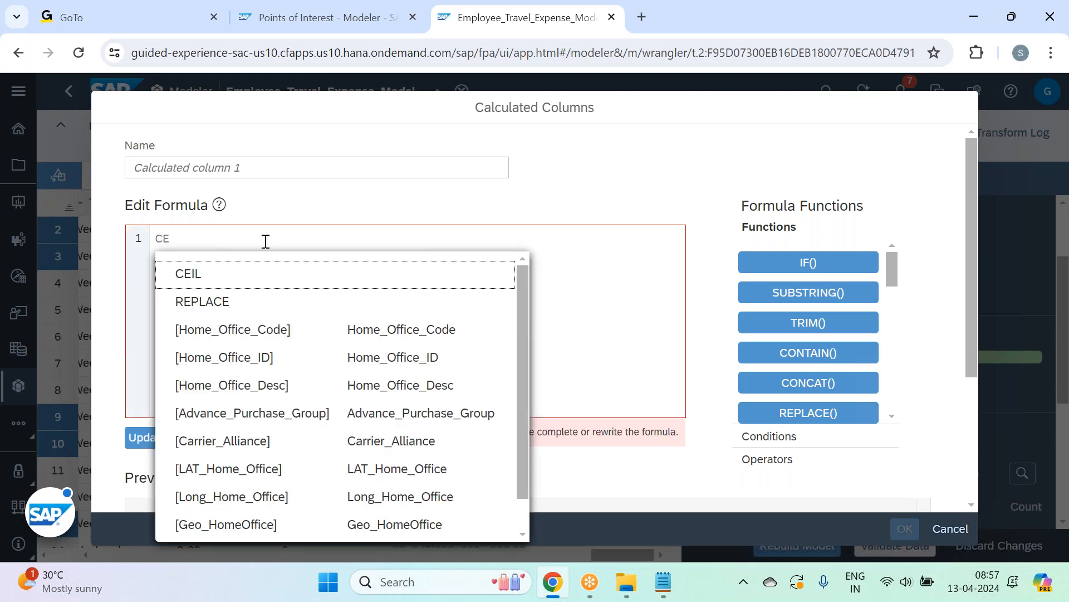
pyautogui.click(256, 275)
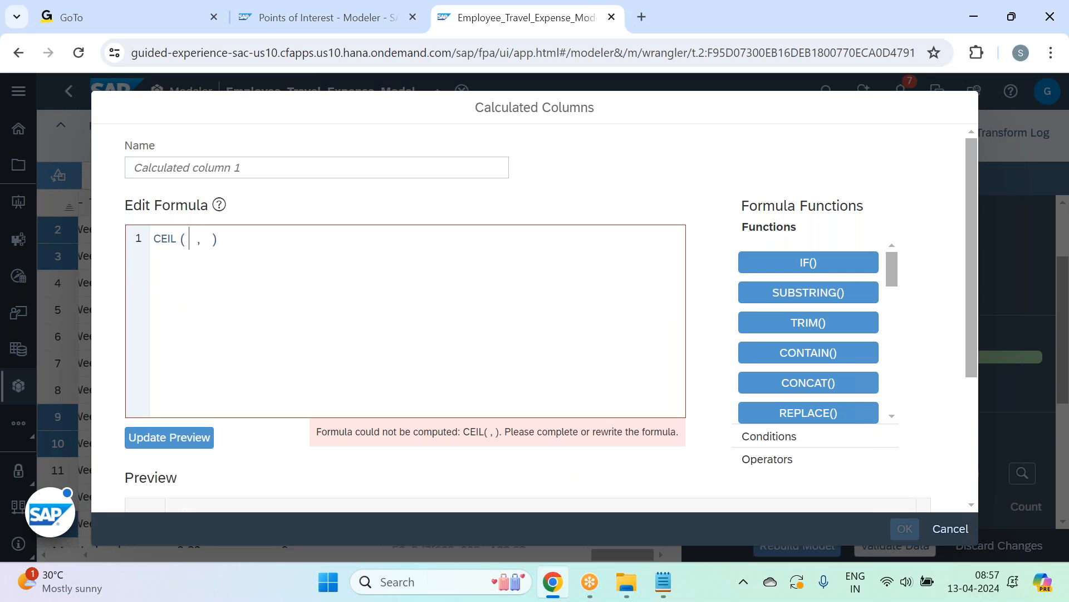
pyautogui.write('CAR')
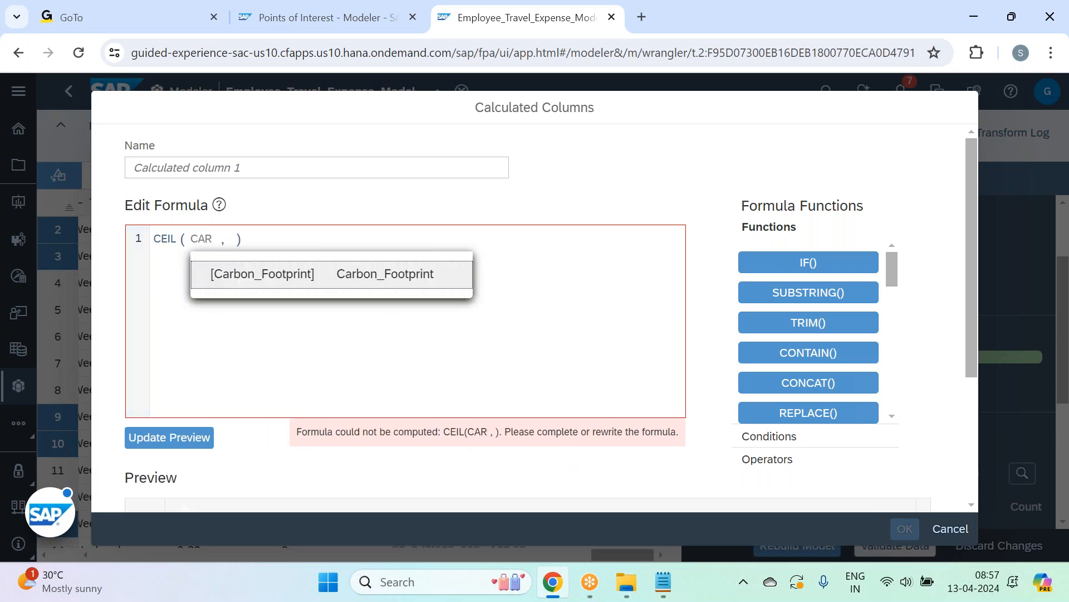
pyautogui.press('Return')
pyautogui.press('BackSpace')
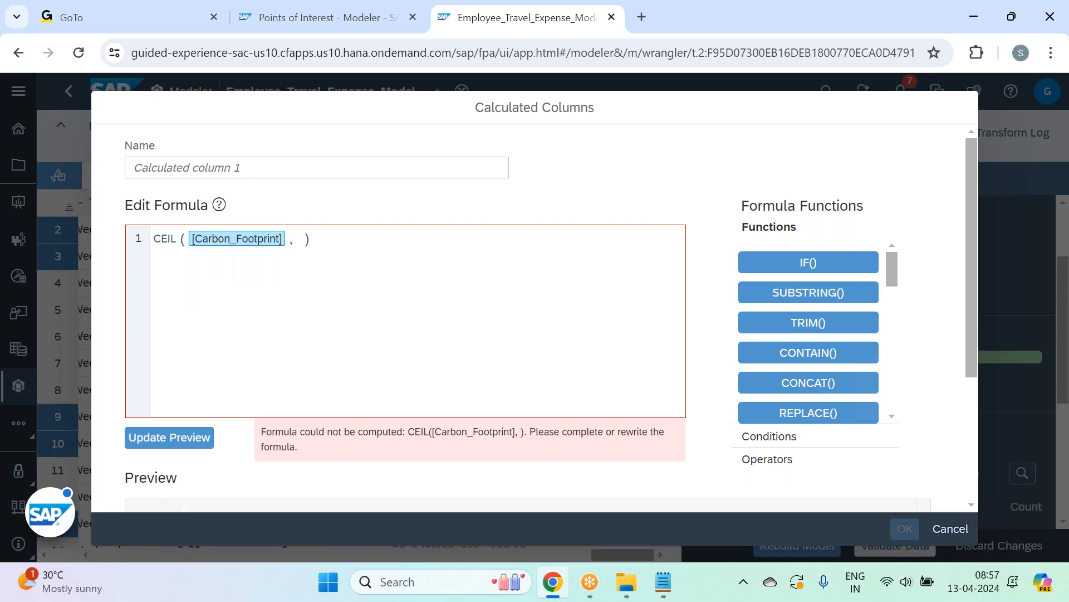
pyautogui.write('0')
pyautogui.click(207, 436)
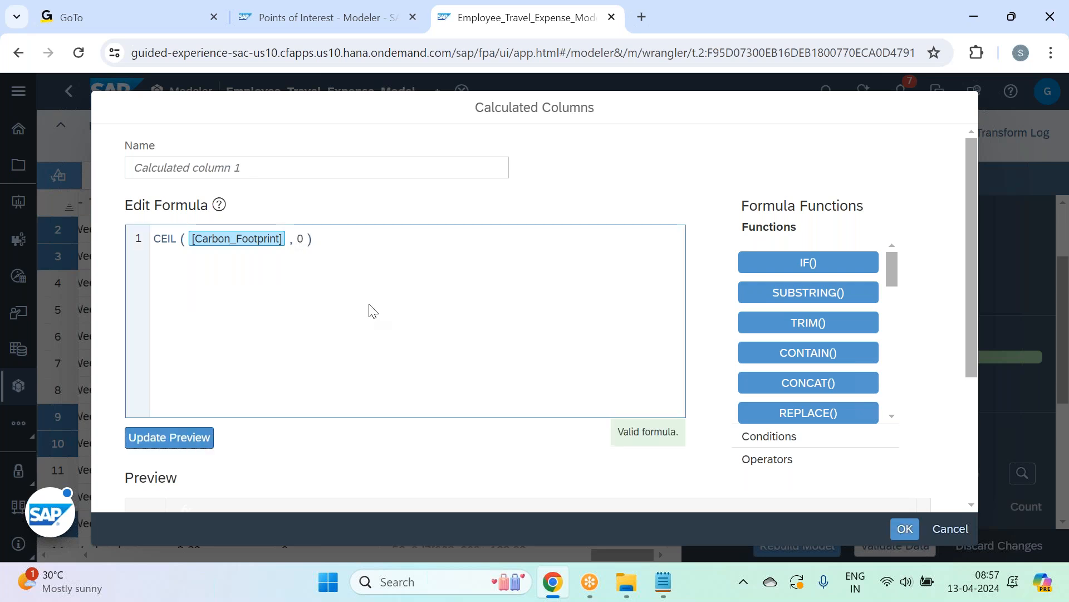
pyautogui.scroll(-3, 373, 310)
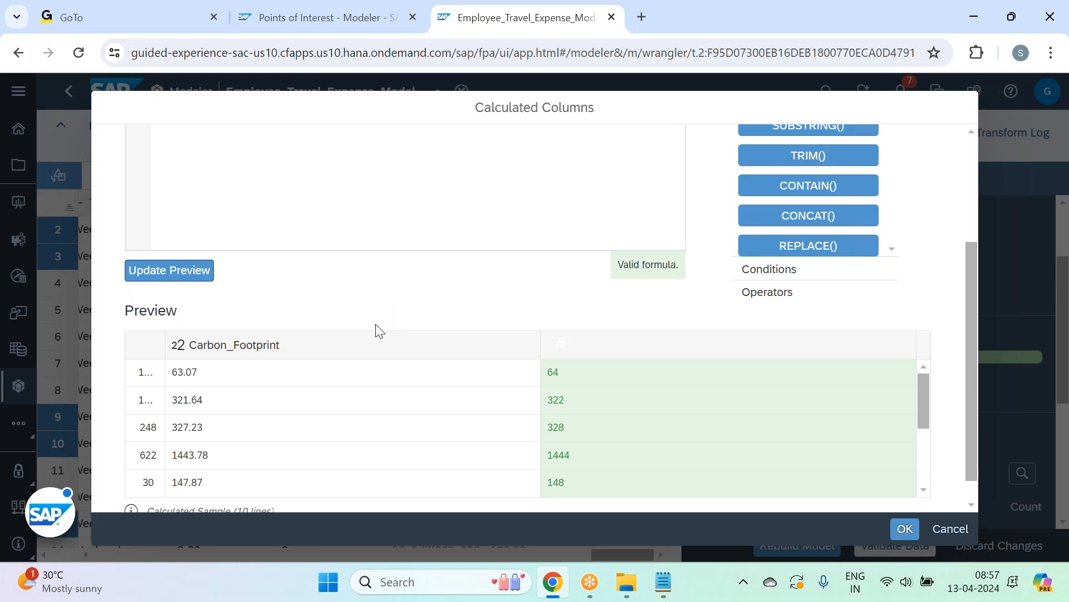
pyautogui.scroll(-1, 374, 333)
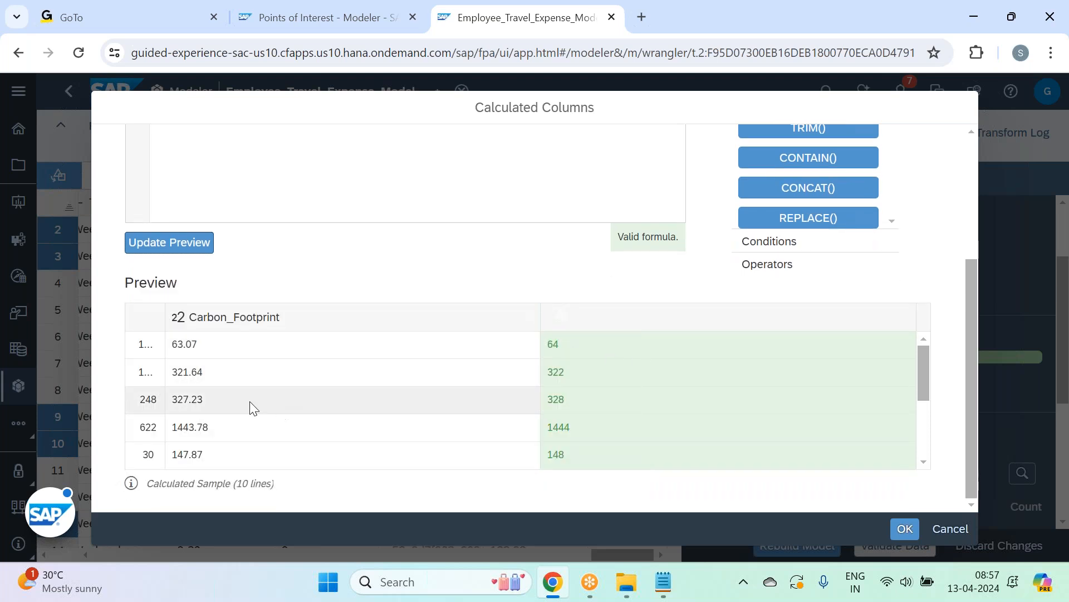
# Step: Name the calculated column Carbon_Print, refresh its preview and create the column
pyautogui.scroll(1, 502, 403)
pyautogui.scroll(5, 389, 334)
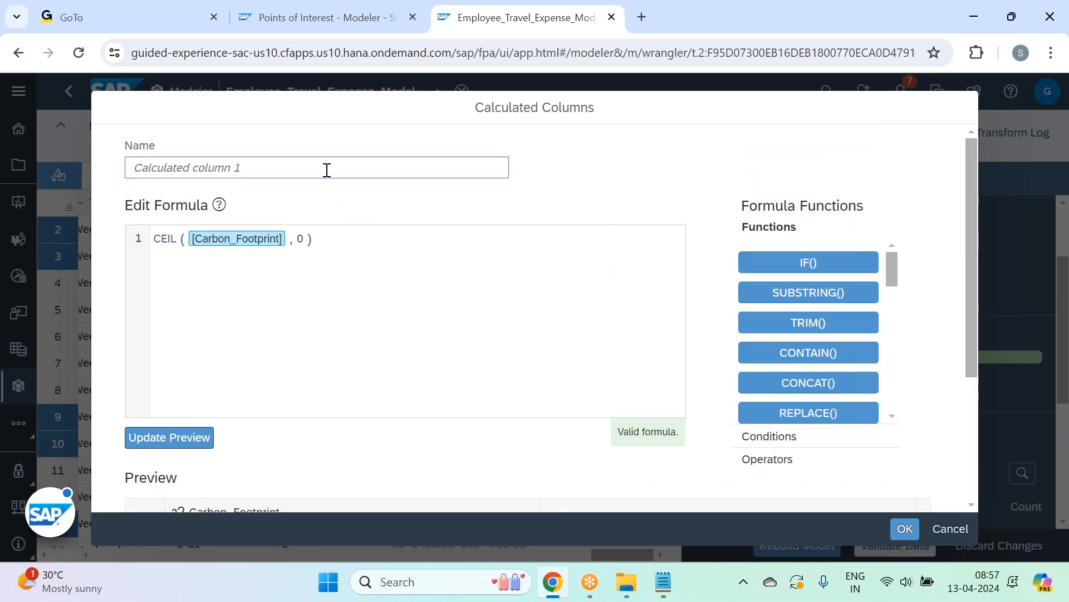
pyautogui.click(328, 168)
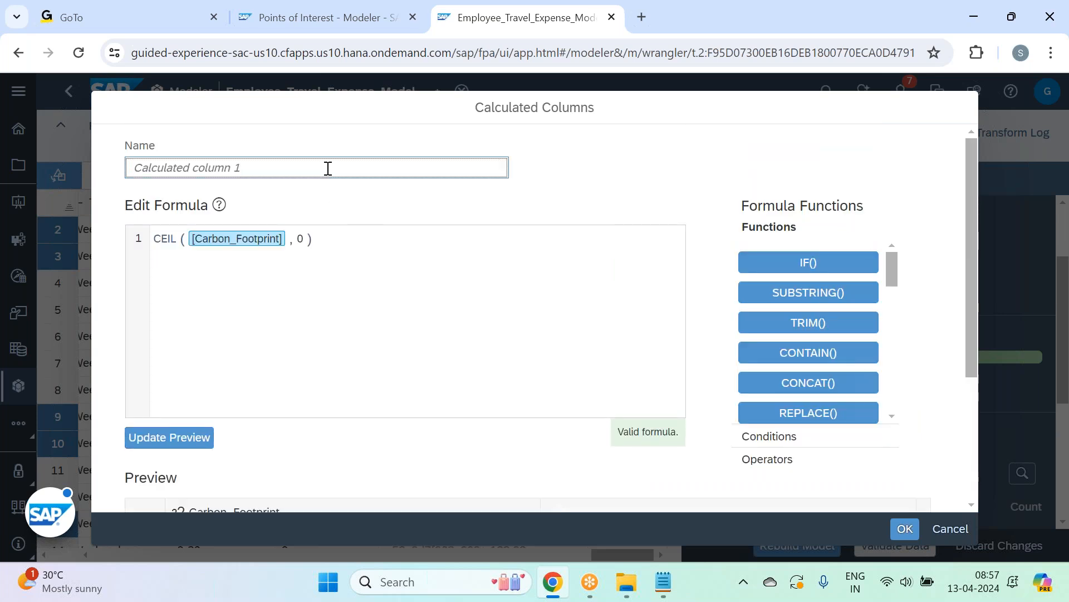
pyautogui.write('Carbon_Print')
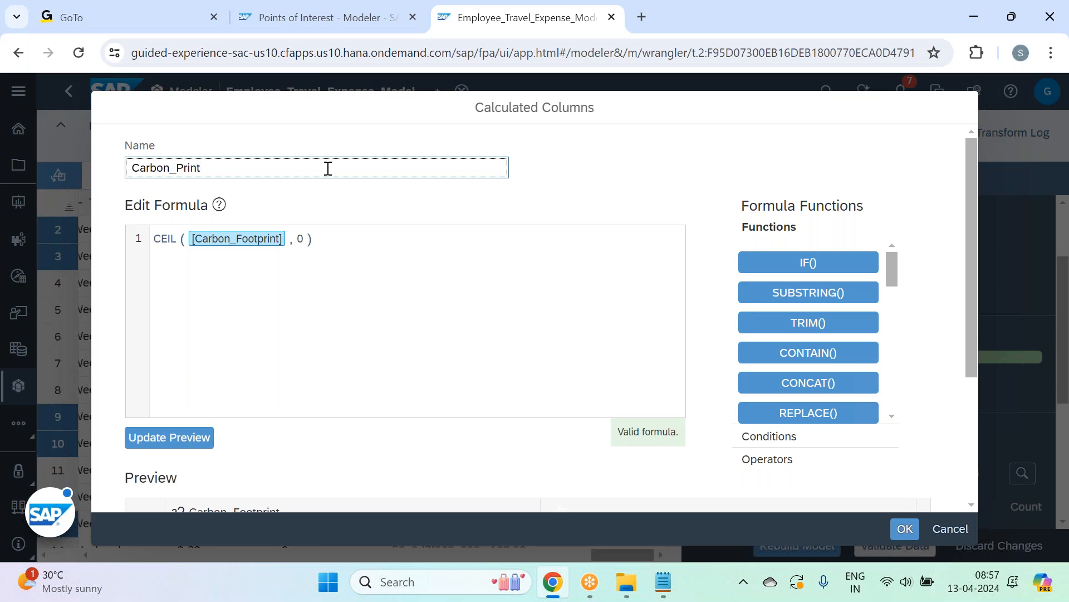
pyautogui.click(617, 172)
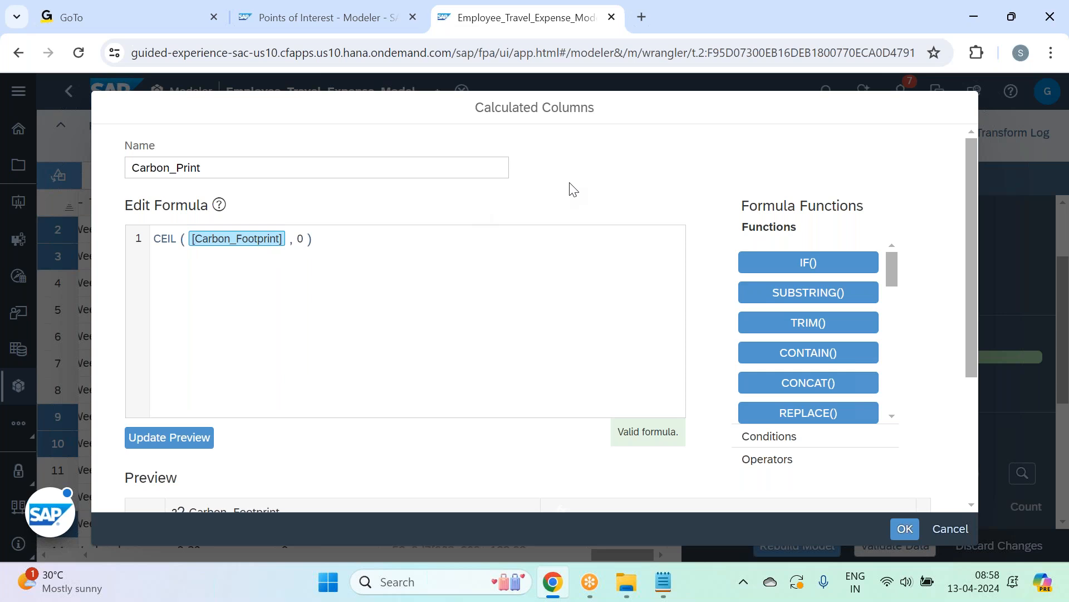
pyautogui.scroll(-3, 573, 189)
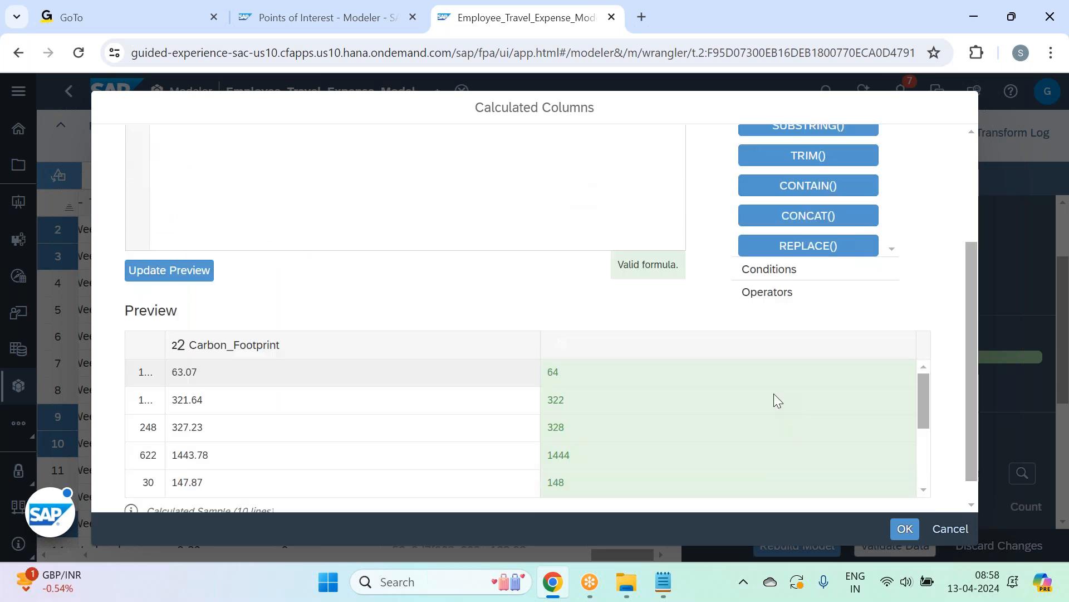
pyautogui.click(178, 277)
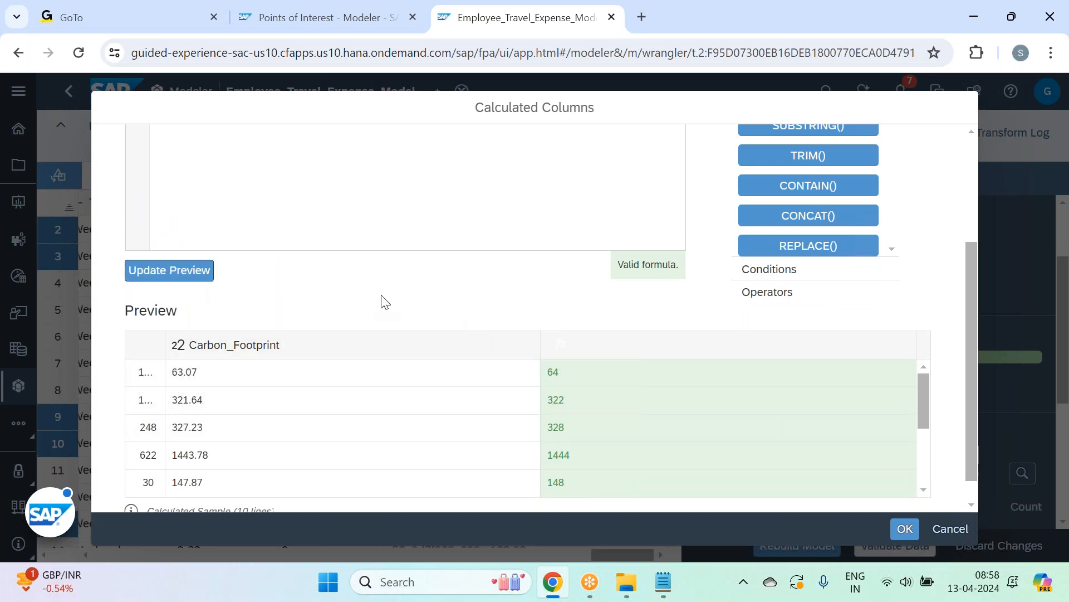
pyautogui.scroll(-1, 518, 303)
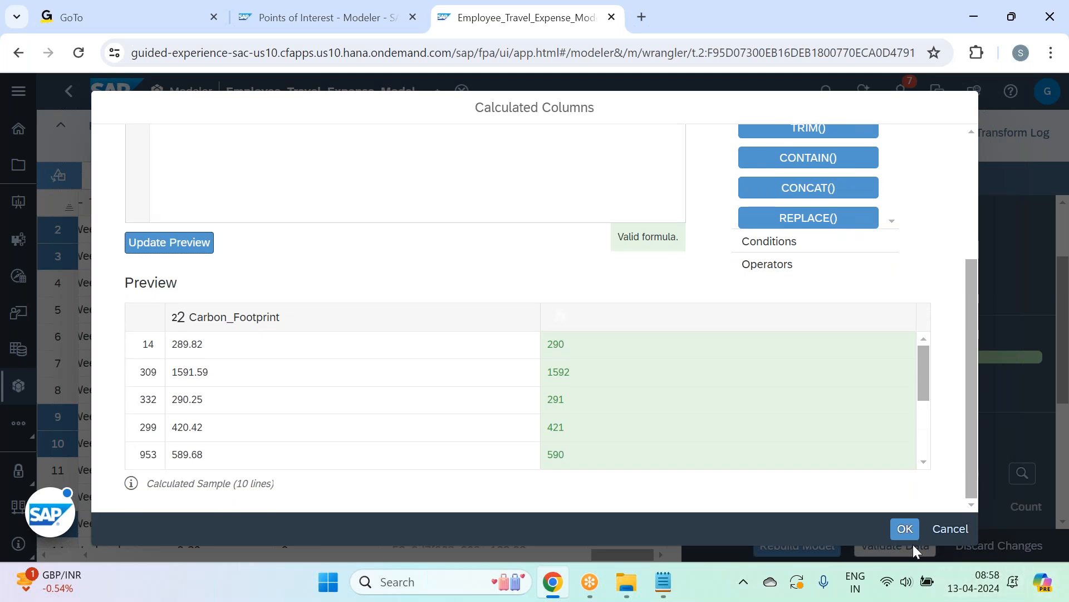
pyautogui.click(906, 528)
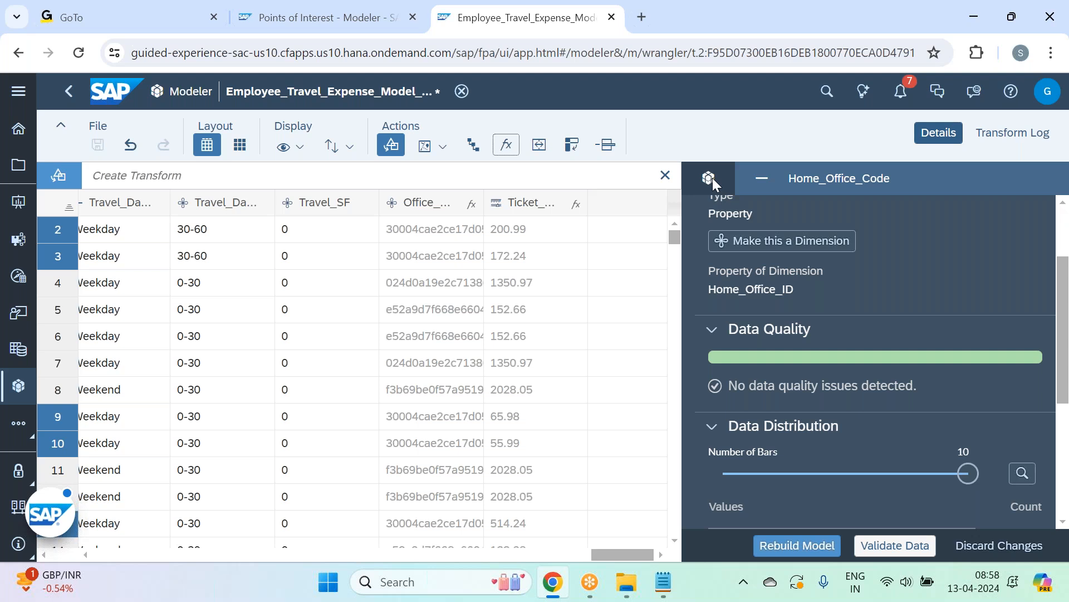
# Step: Add a description attribute to the Travel_code dimension and assign the International_Domestic column to it
pyautogui.click(590, 246)
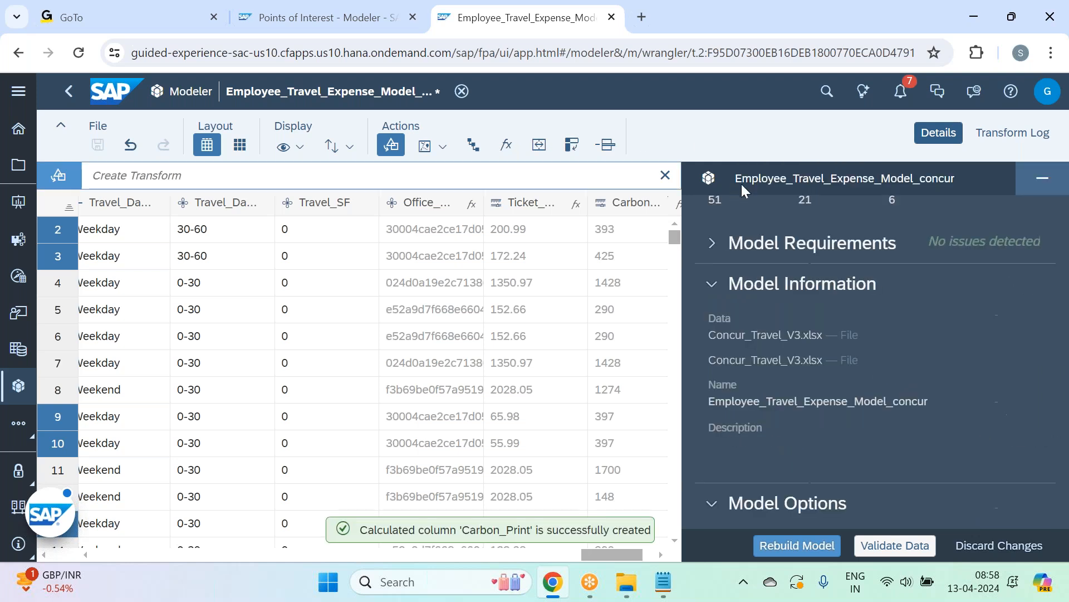
pyautogui.moveTo(601, 553); pyautogui.dragTo(551, 556)
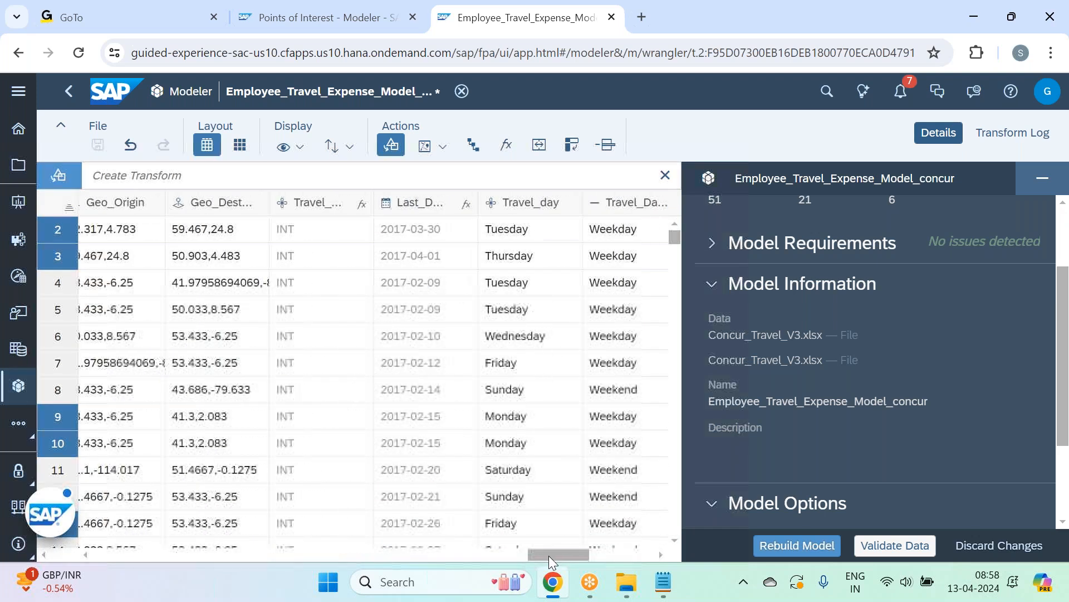
pyautogui.click(328, 210)
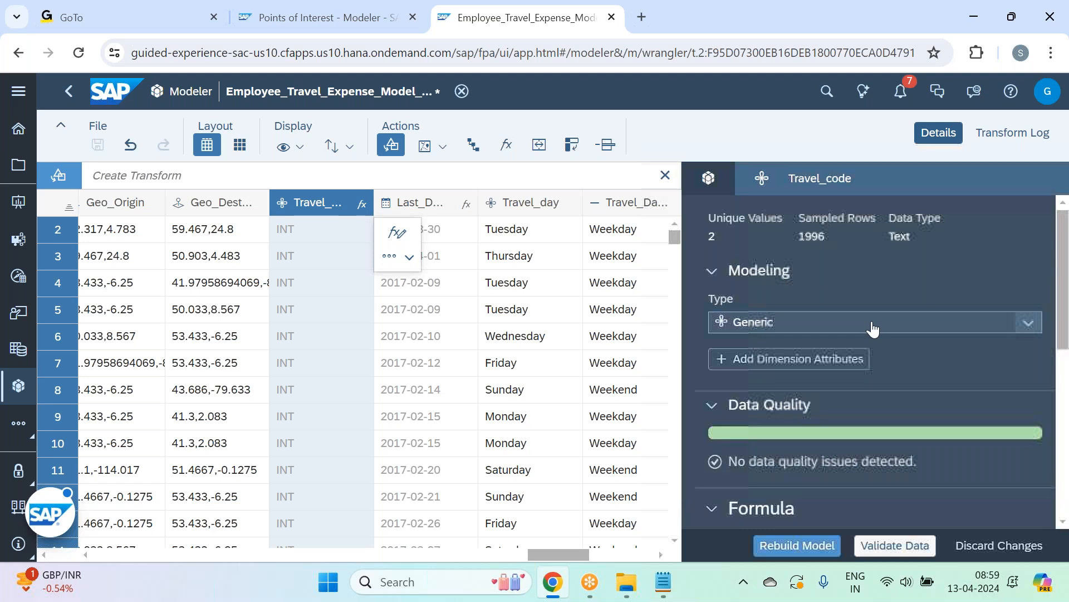
pyautogui.click(822, 362)
pyautogui.click(803, 393)
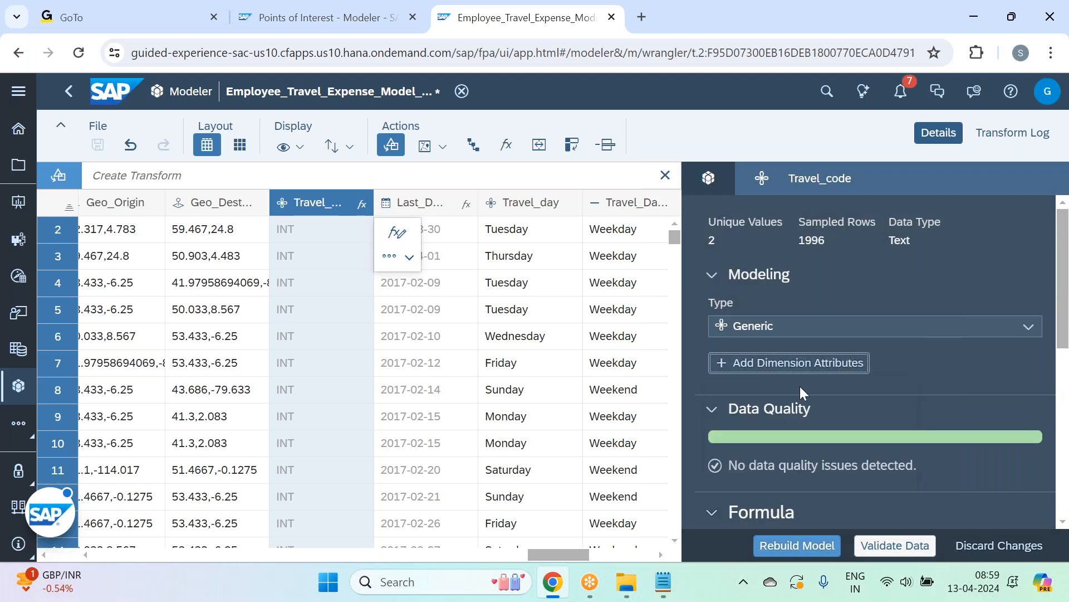
pyautogui.click(815, 379)
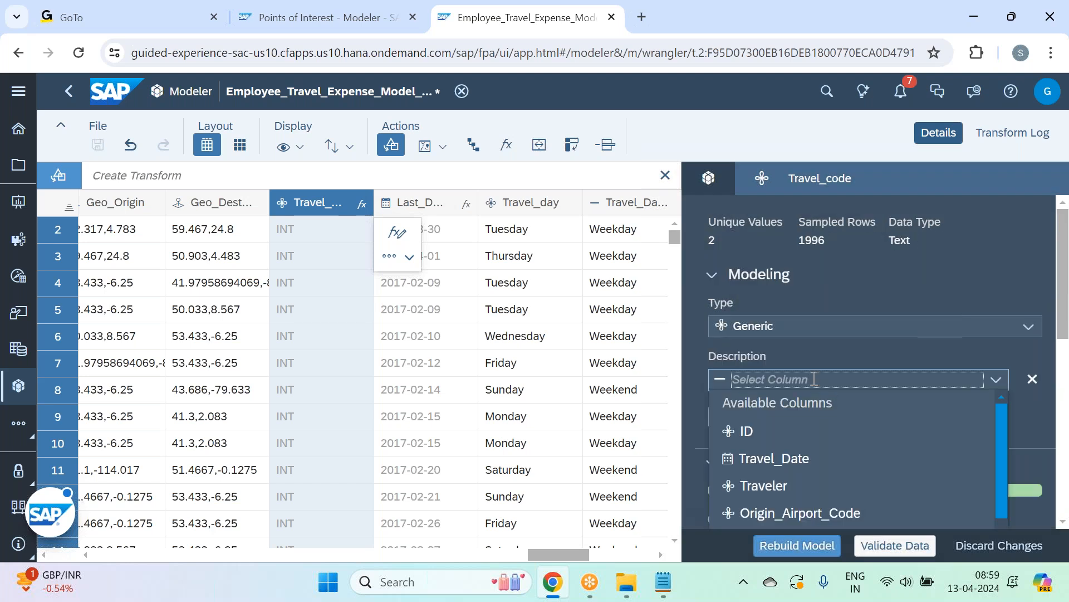
pyautogui.write('int')
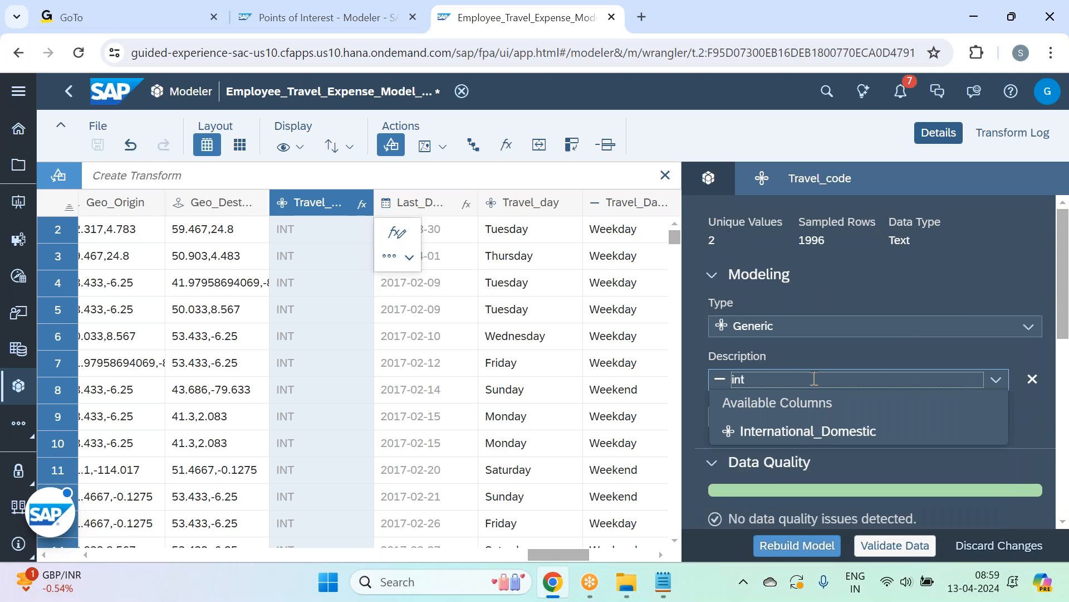
pyautogui.click(890, 359)
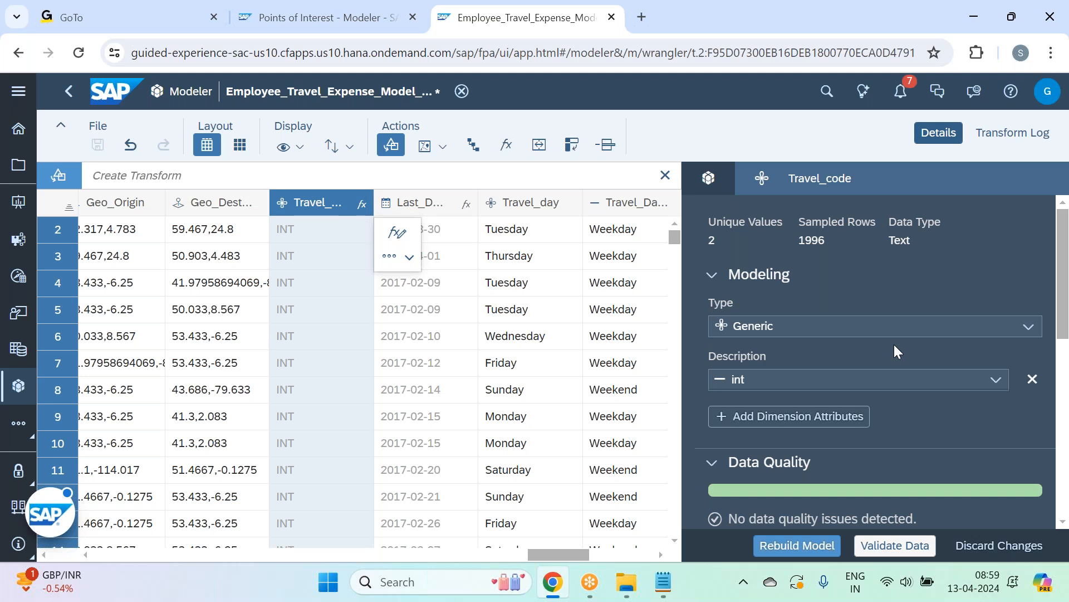
pyautogui.click(709, 178)
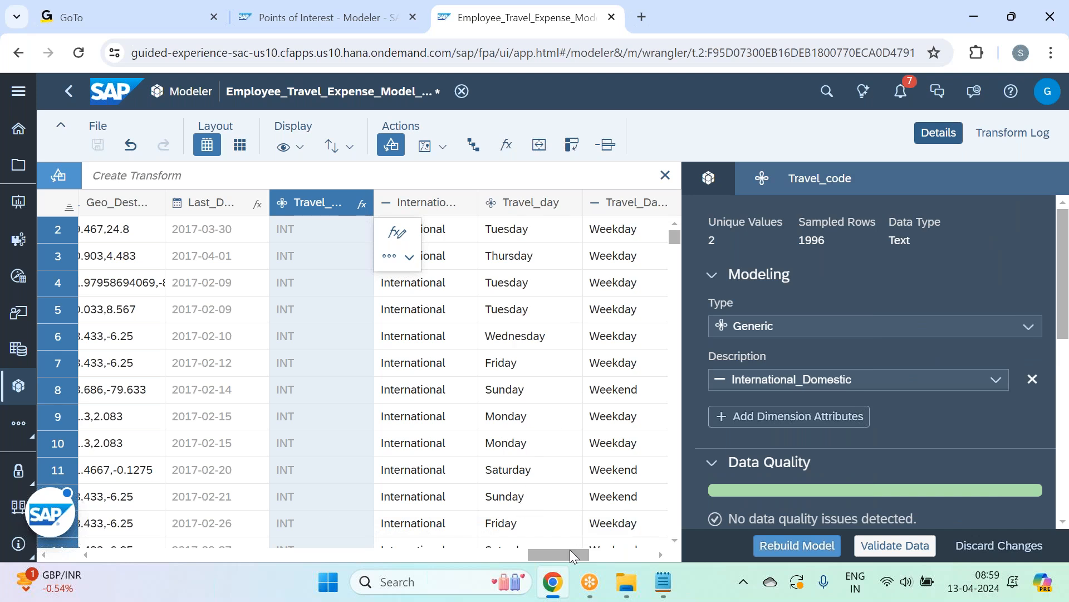
# Step: Delete the calculated column Office_code from the model
pyautogui.moveTo(571, 549); pyautogui.dragTo(600, 553)
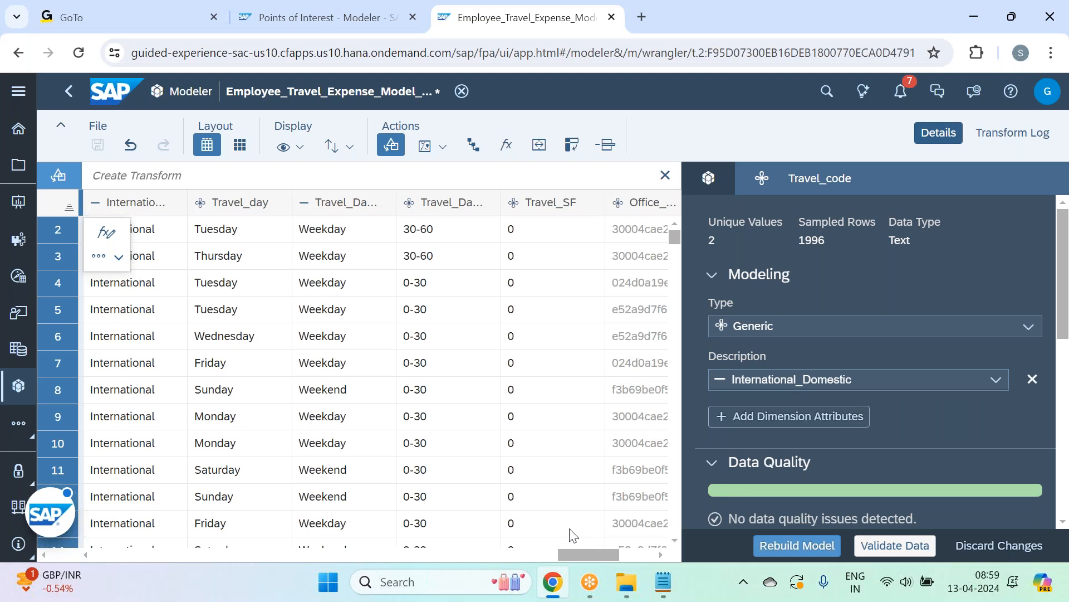
pyautogui.moveTo(590, 550); pyautogui.dragTo(606, 550)
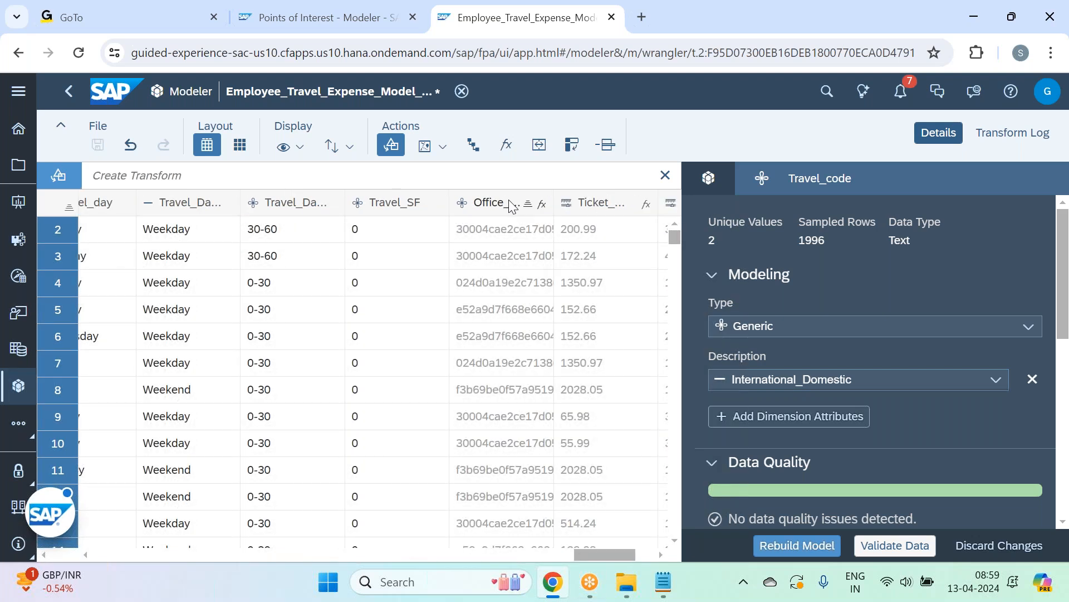
pyautogui.click(511, 205)
pyautogui.click(590, 254)
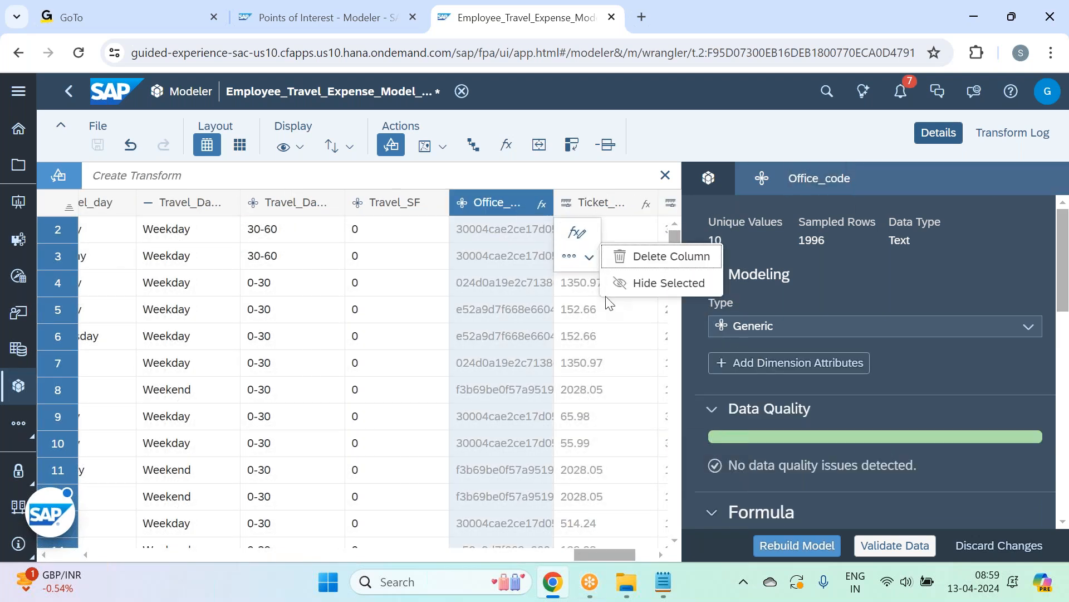
pyautogui.click(624, 255)
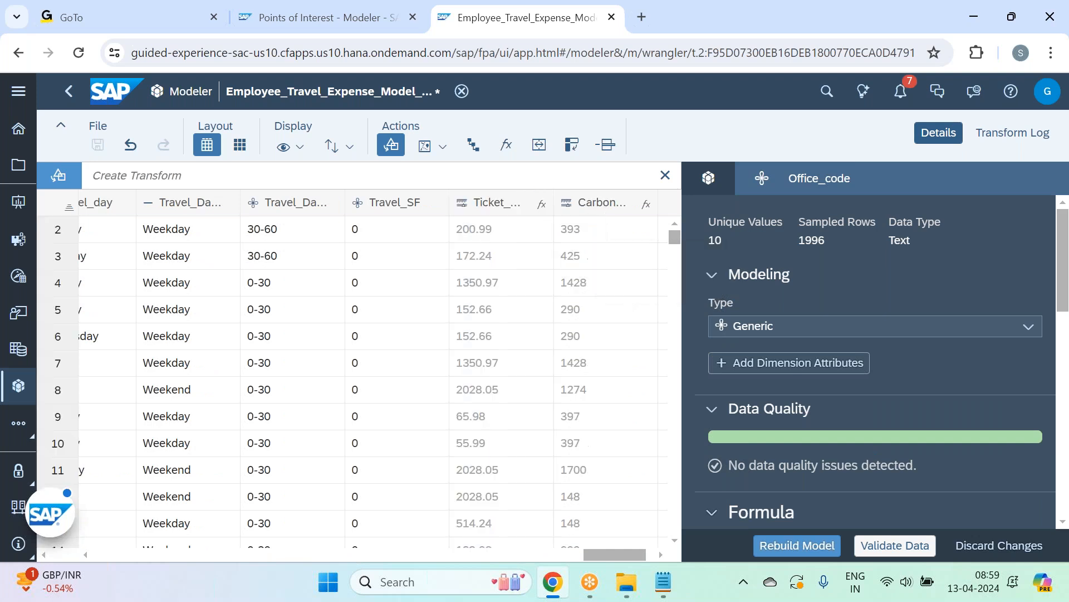
# Step: Delete the calculated measure column Ticket_Amount_v1 from the model
pyautogui.click(485, 207)
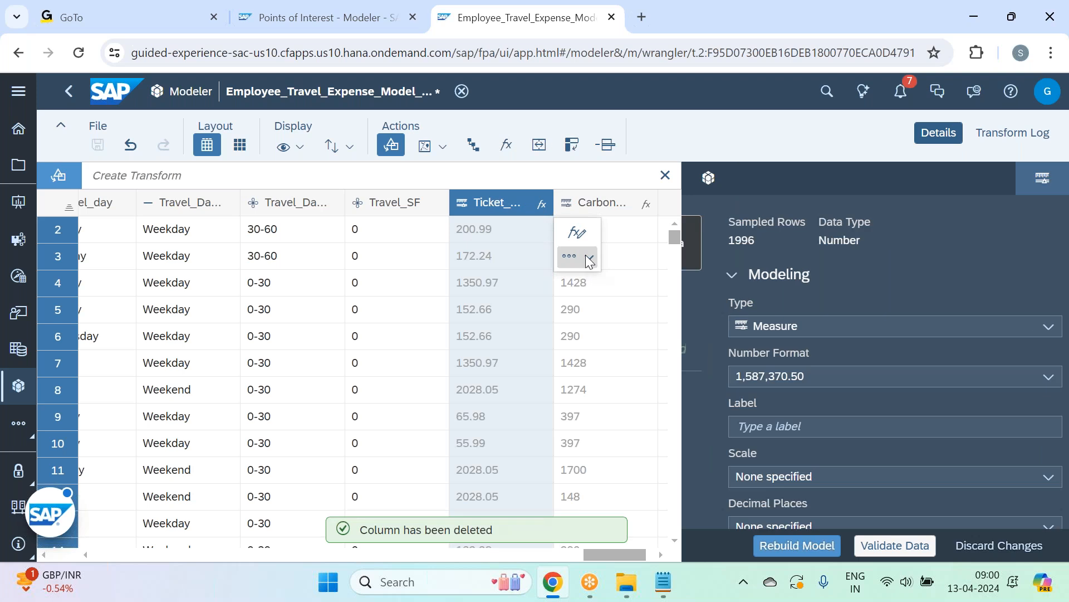
pyautogui.click(588, 258)
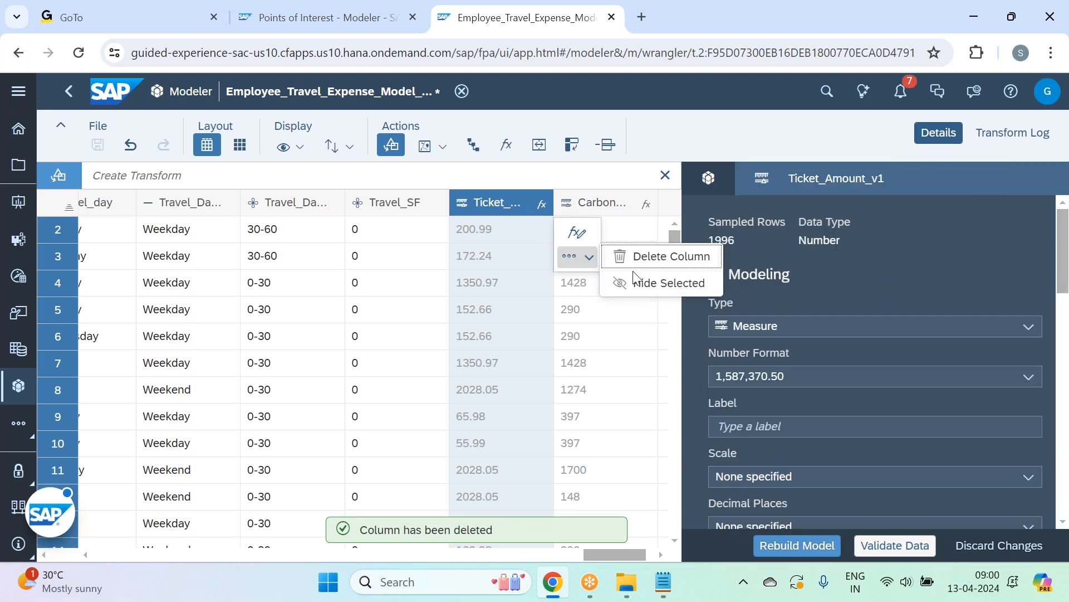
pyautogui.click(656, 262)
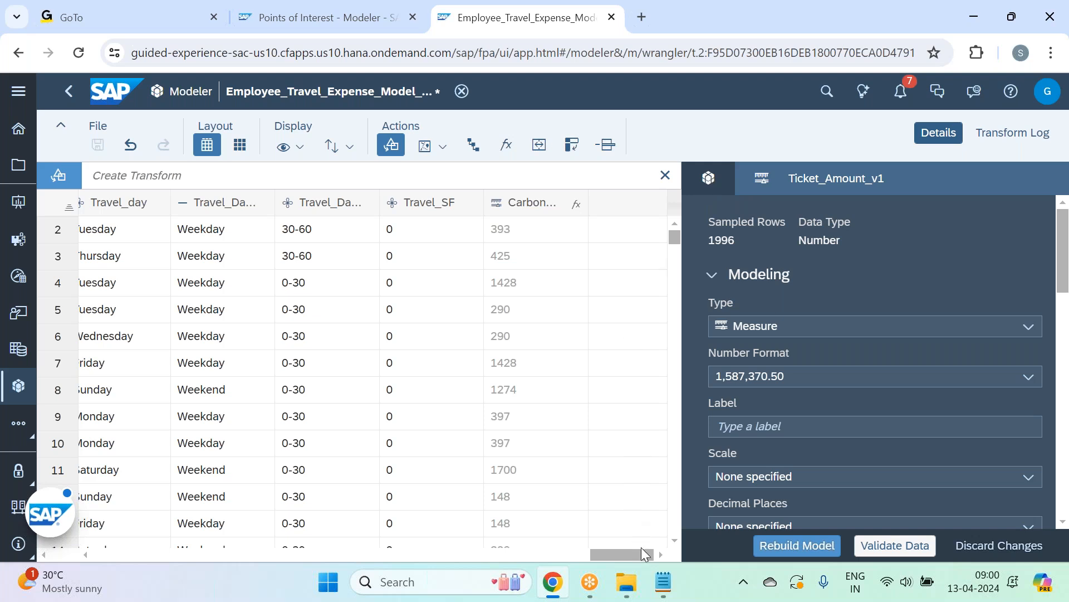
# Step: Delete the Travel_SF column from the model
pyautogui.moveTo(620, 553)
pyautogui.mouseDown()
pyautogui.moveTo(590, 560)
pyautogui.moveTo(628, 553)
pyautogui.mouseUp()
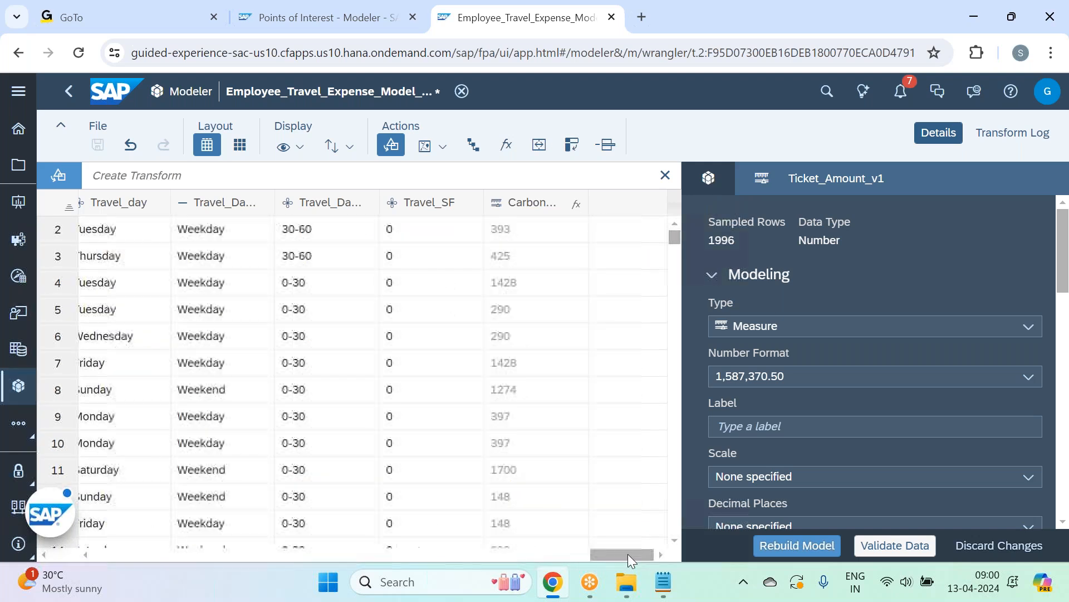
pyautogui.click(441, 211)
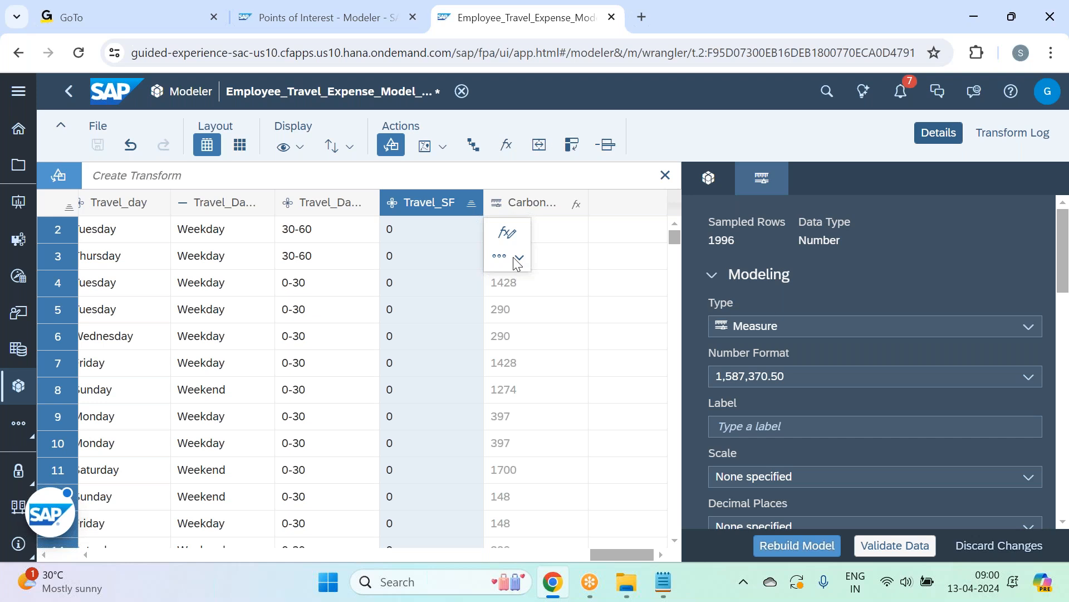
pyautogui.click(513, 257)
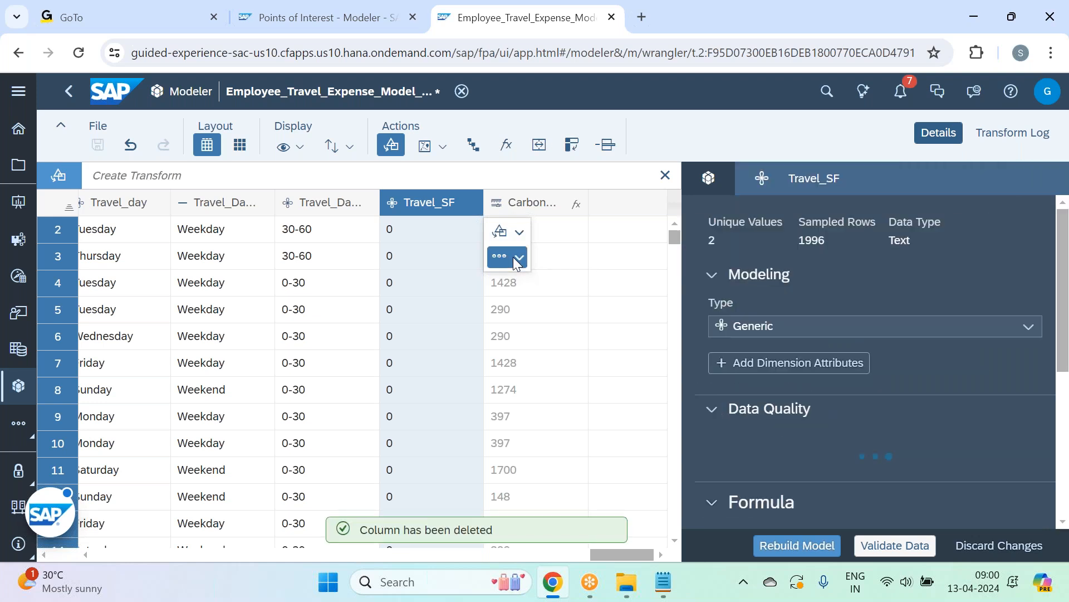
pyautogui.click(586, 288)
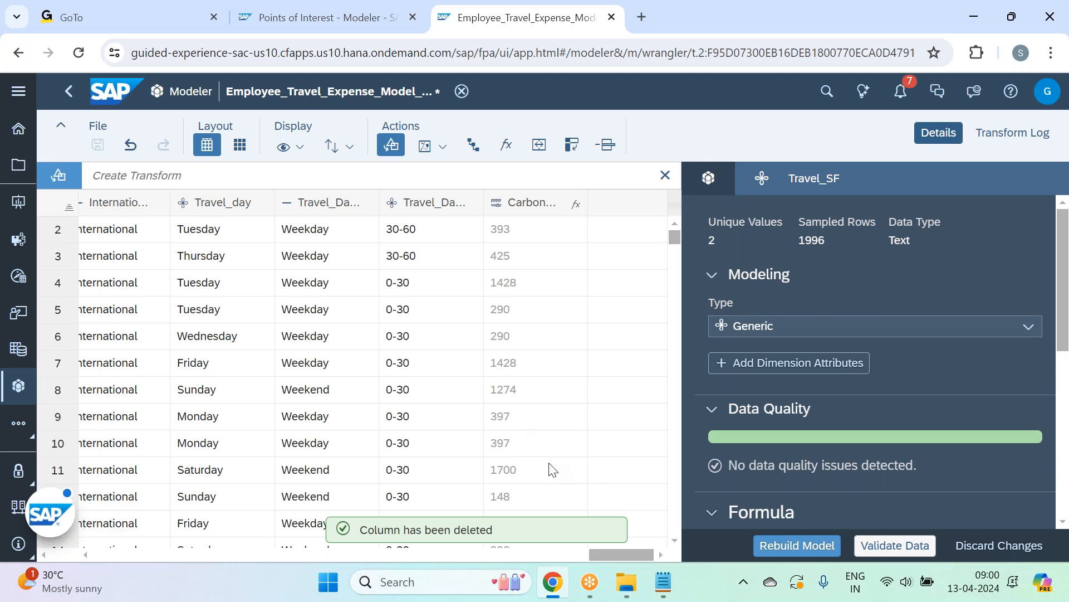
# Step: Rebuild the Employee_Travel_Expense_Model_concur model and accept the possible effect on its dependencies
pyautogui.moveTo(611, 553); pyautogui.dragTo(643, 551)
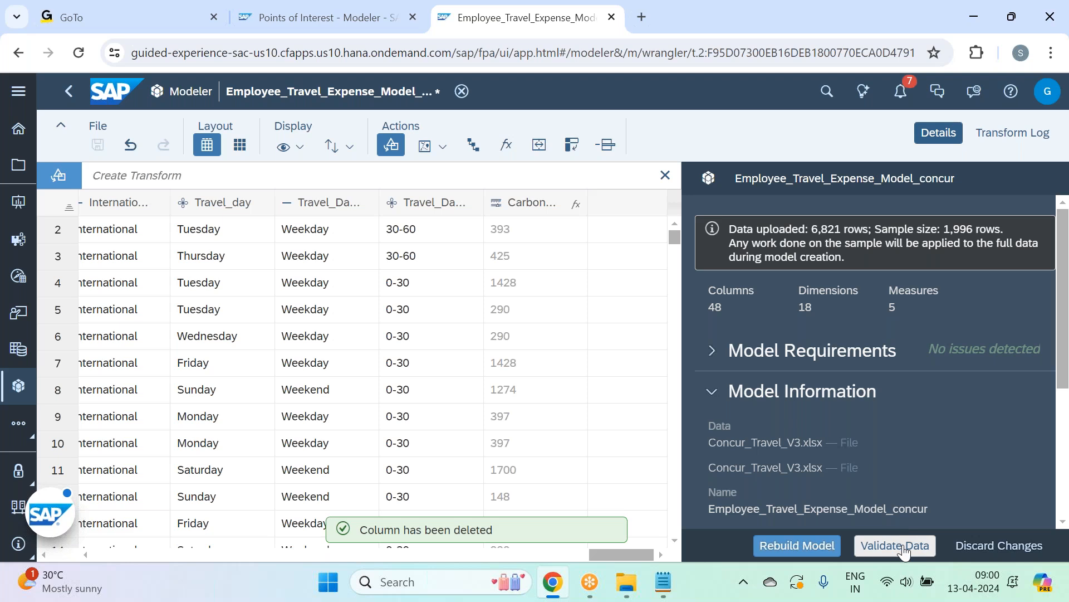
pyautogui.click(797, 545)
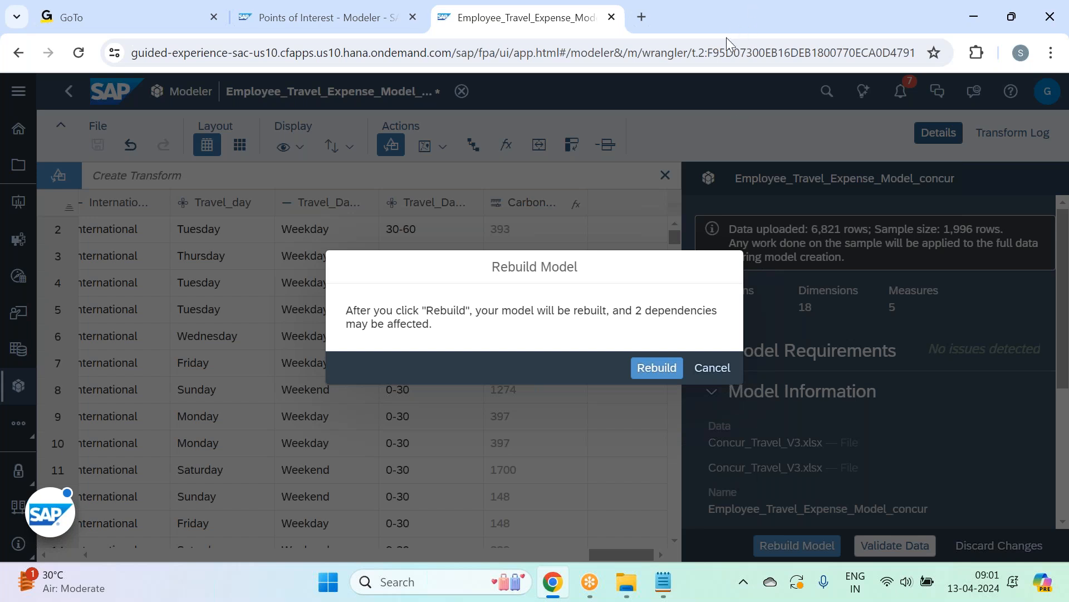
pyautogui.click(661, 374)
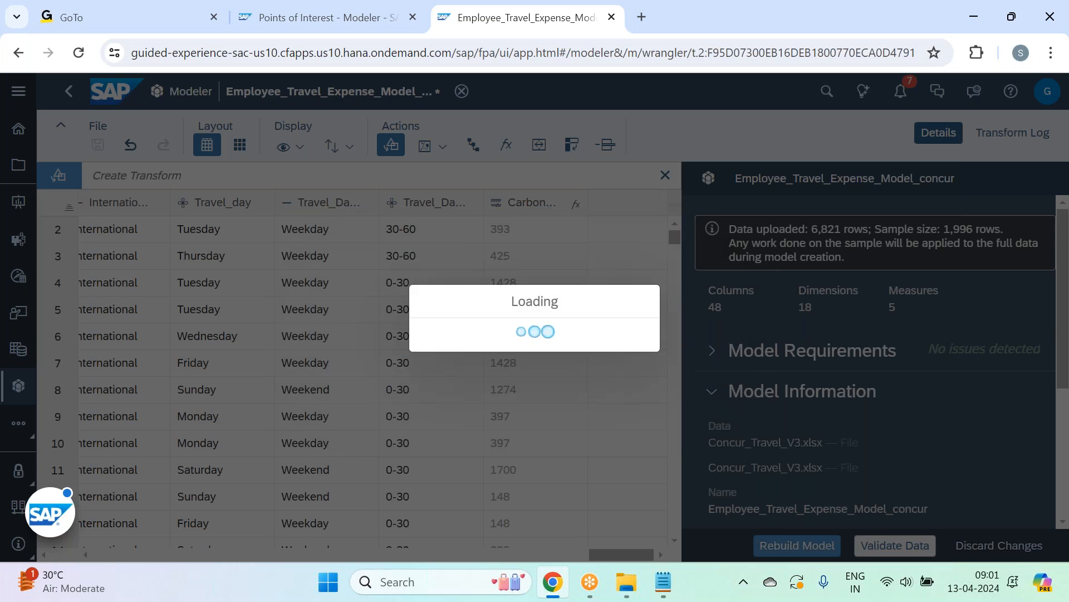
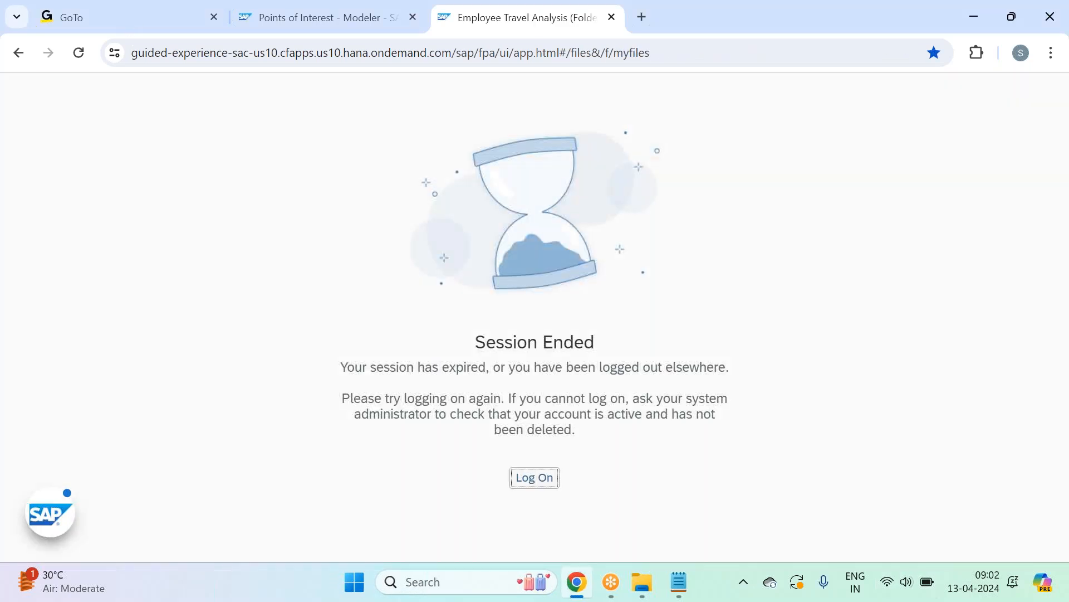
# Step: Log on again and reopen the employee travel expense model from SAC Mar 2024 - Batch 33 / Business Intelligence / Employee Travel Analysis
pyautogui.click(543, 488)
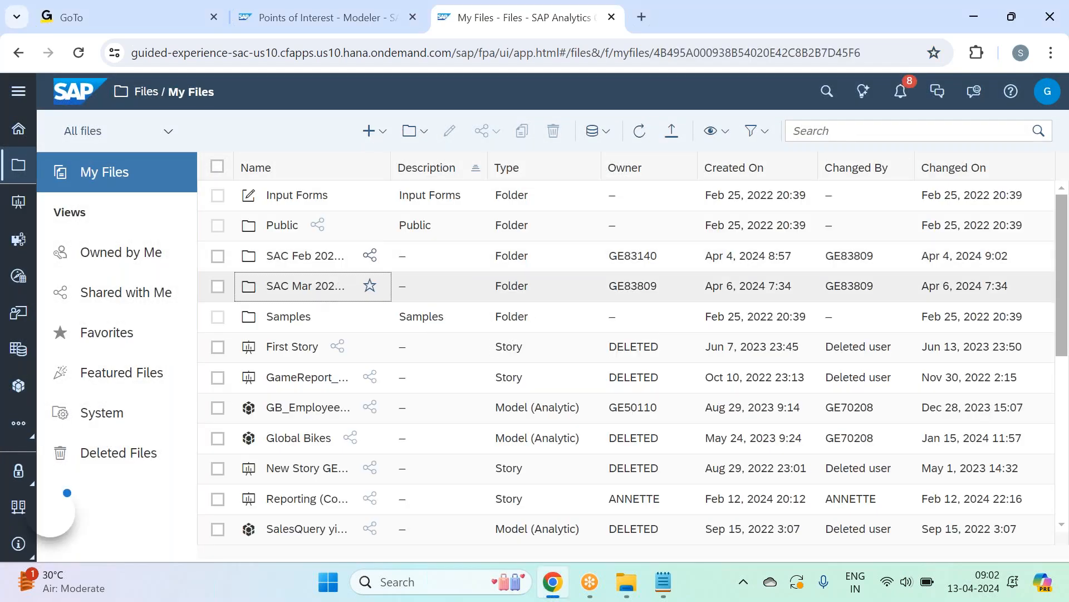
pyautogui.click(305, 286)
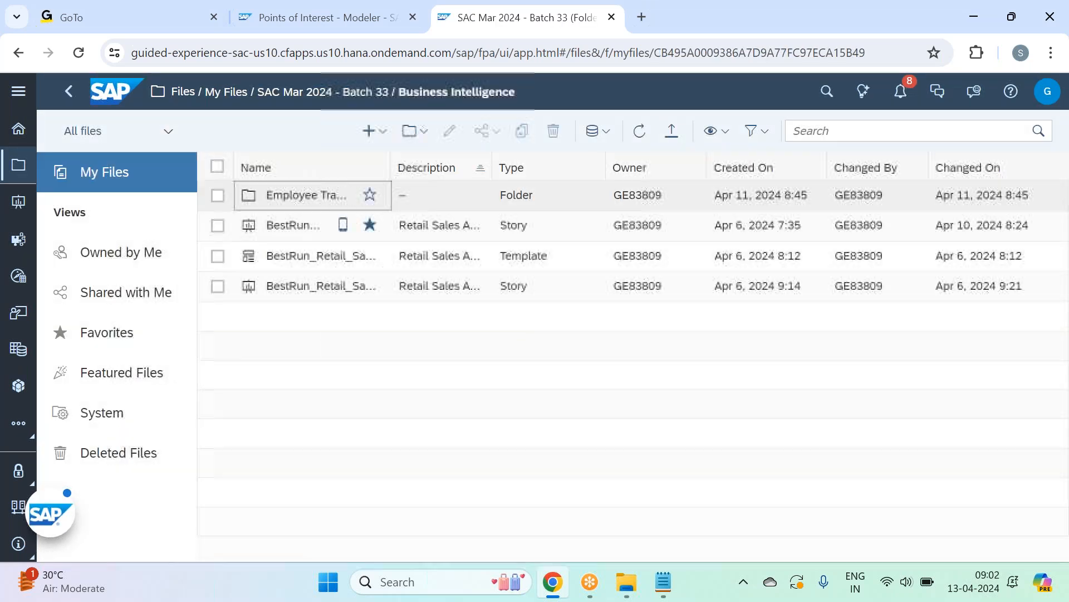
pyautogui.click(305, 196)
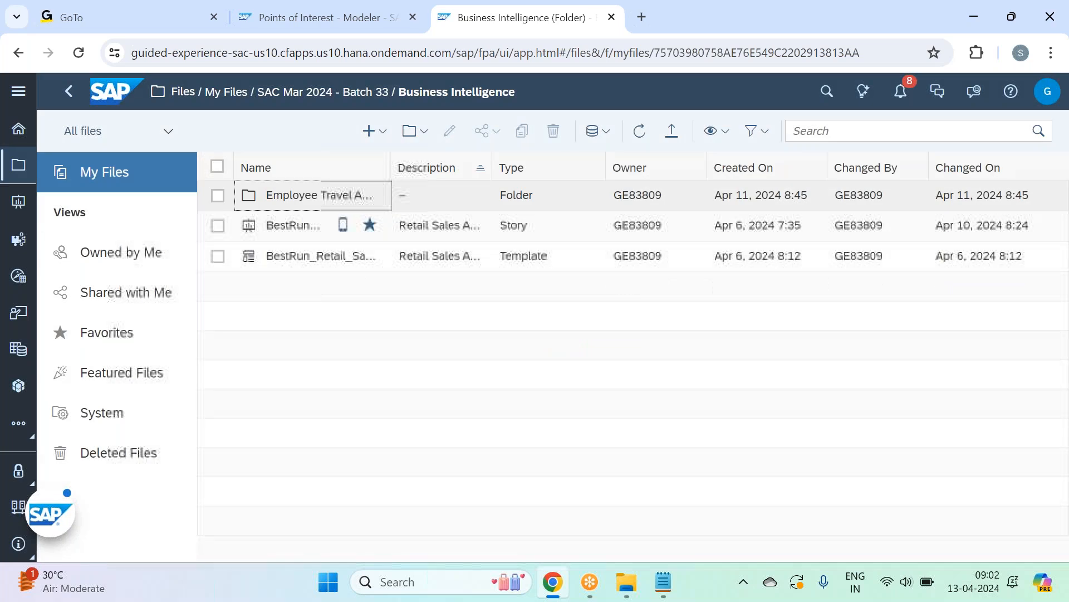
pyautogui.click(307, 194)
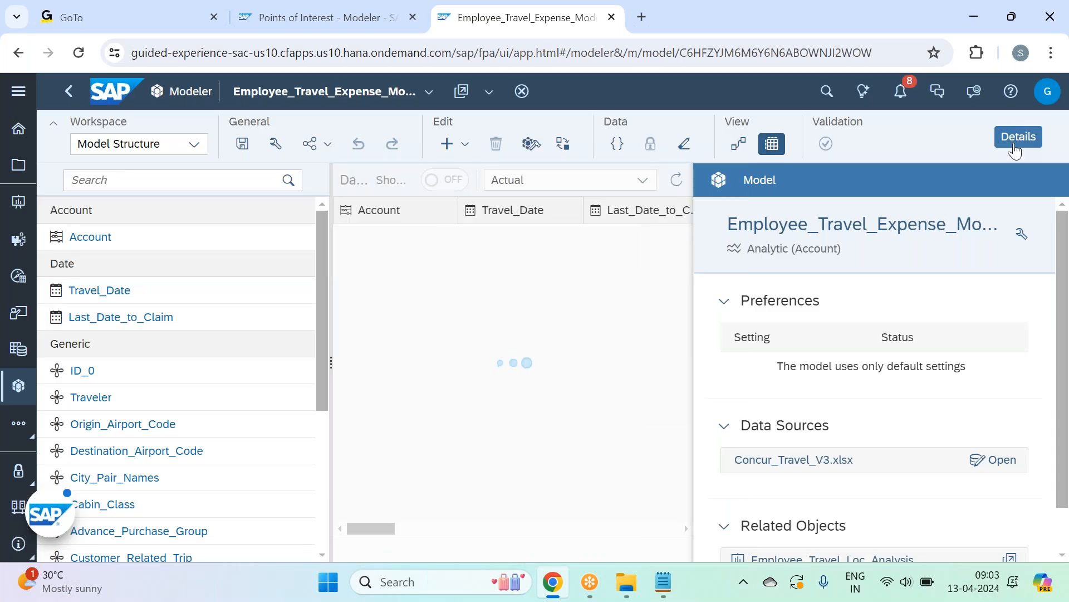
# Step: Hide the model details and review the full list of dimensions in the rebuilt model's structure
pyautogui.click(1014, 146)
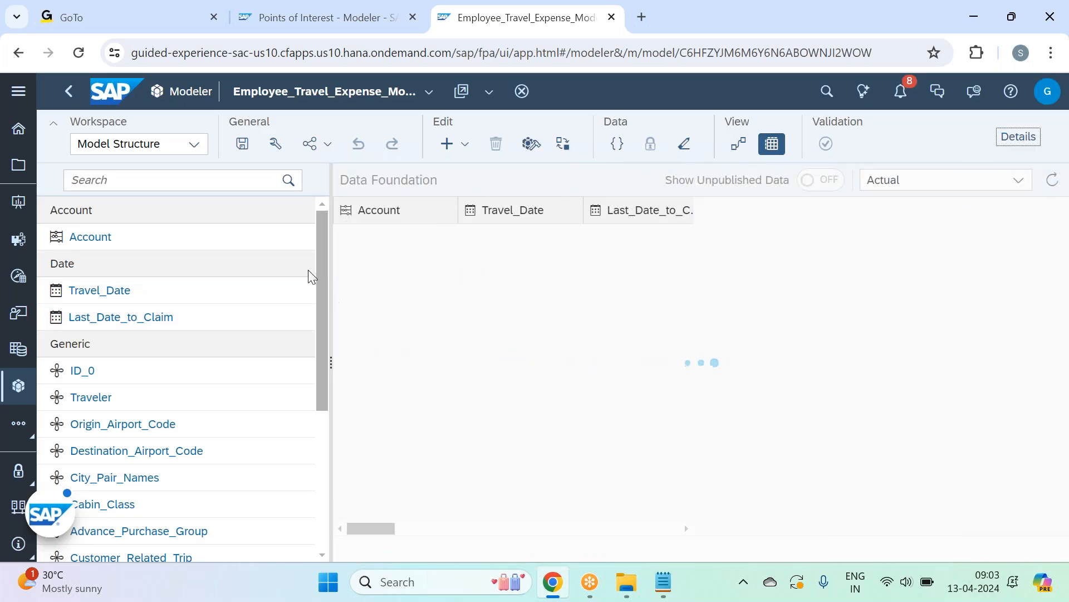
pyautogui.moveTo(322, 257); pyautogui.dragTo(318, 435)
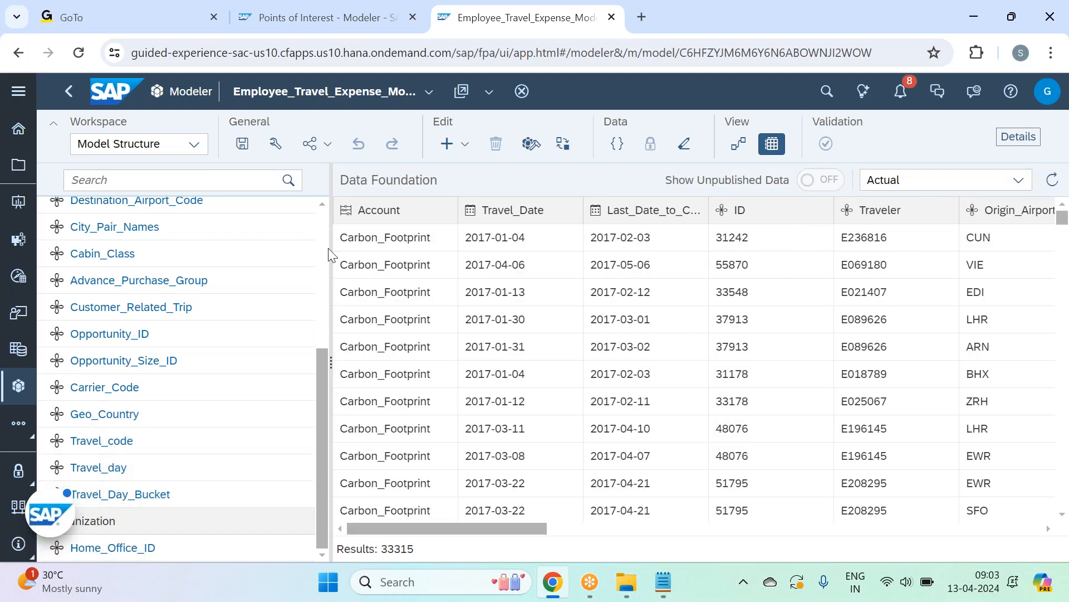
pyautogui.scroll(5, 282, 289)
# Step: Switch to the Data Management workspace and download the rejected rows of the Concur_Travel_V3.xlsx import
pyautogui.click(195, 146)
pyautogui.click(131, 220)
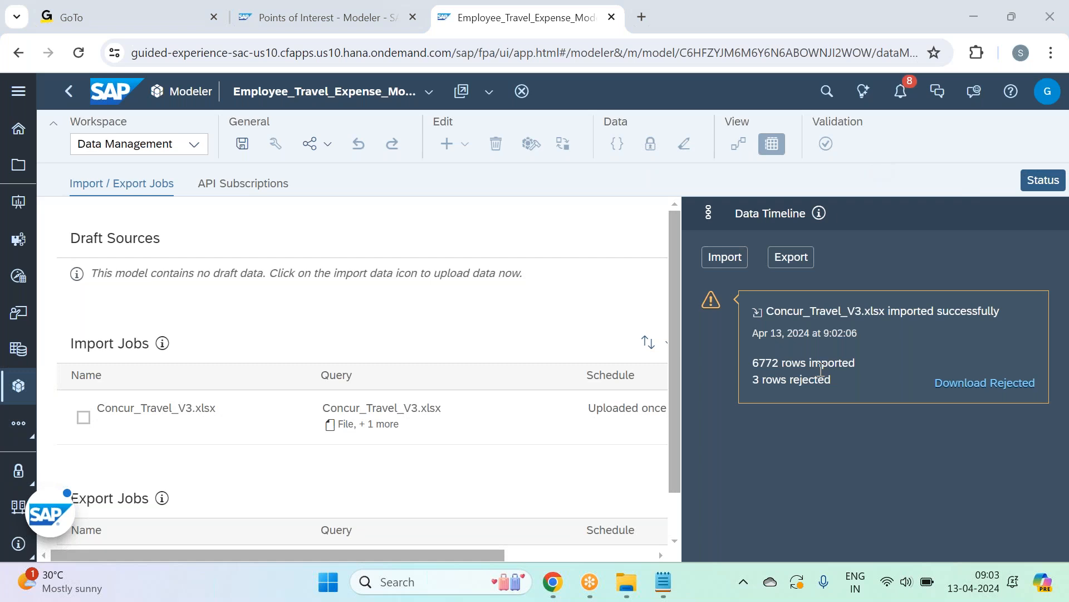
pyautogui.click(985, 384)
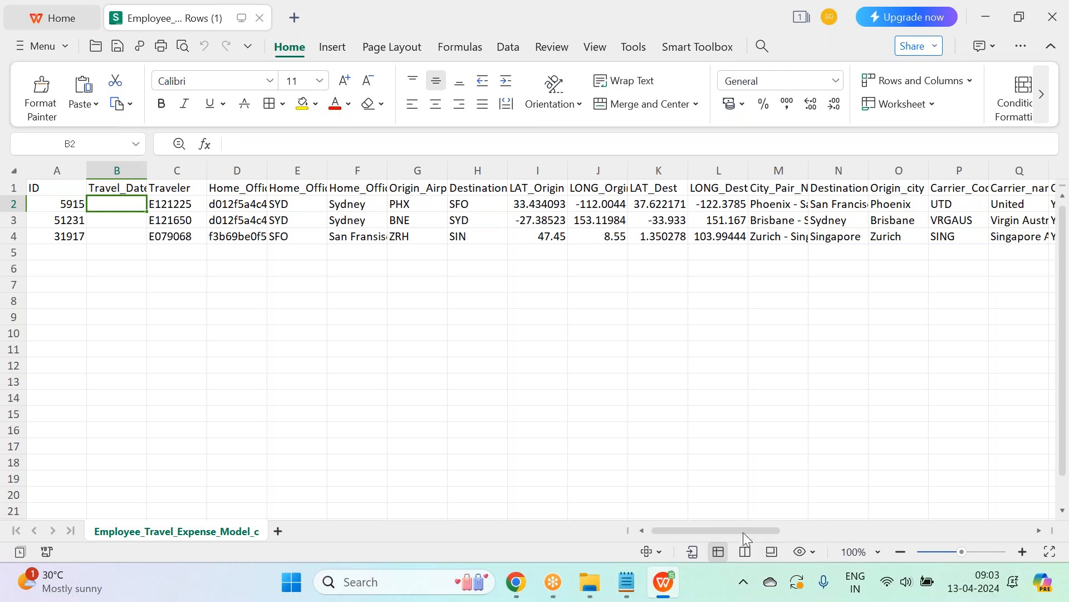
# Step: Examine the last claim date, travel day columns and failure reason in the rejected rows spreadsheet, and close it
pyautogui.moveTo(747, 535); pyautogui.dragTo(986, 534)
pyautogui.click(645, 204)
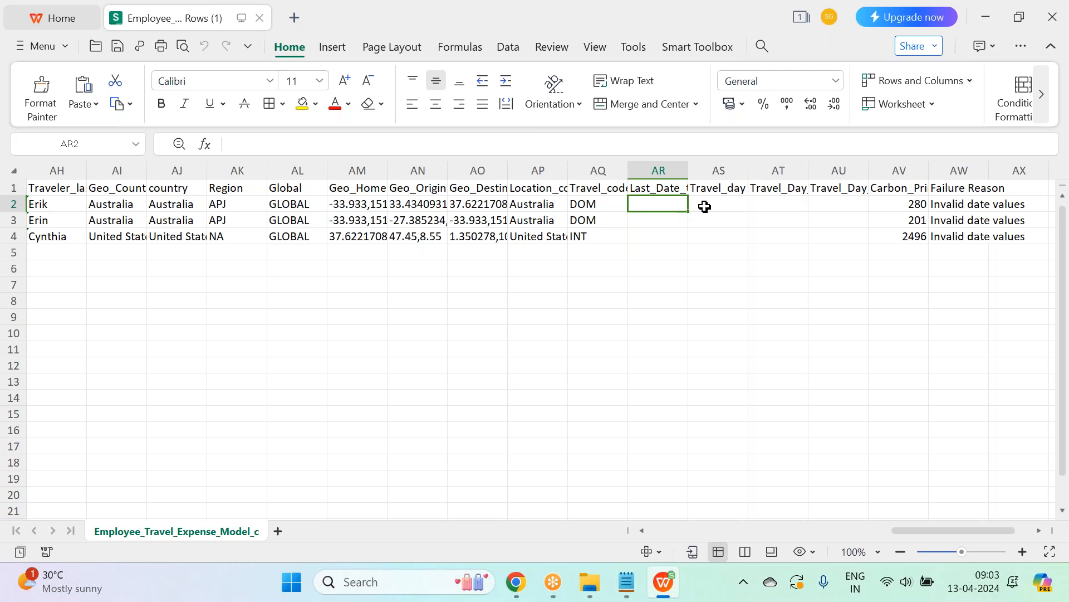
pyautogui.click(707, 204)
pyautogui.click(782, 209)
pyautogui.click(835, 208)
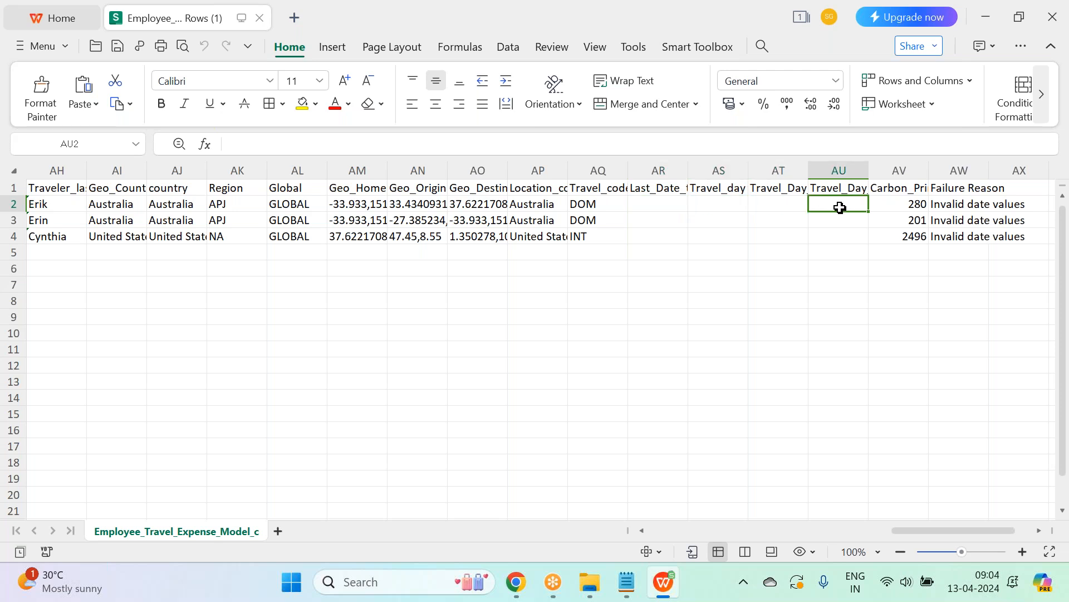
pyautogui.moveTo(651, 208); pyautogui.dragTo(860, 234)
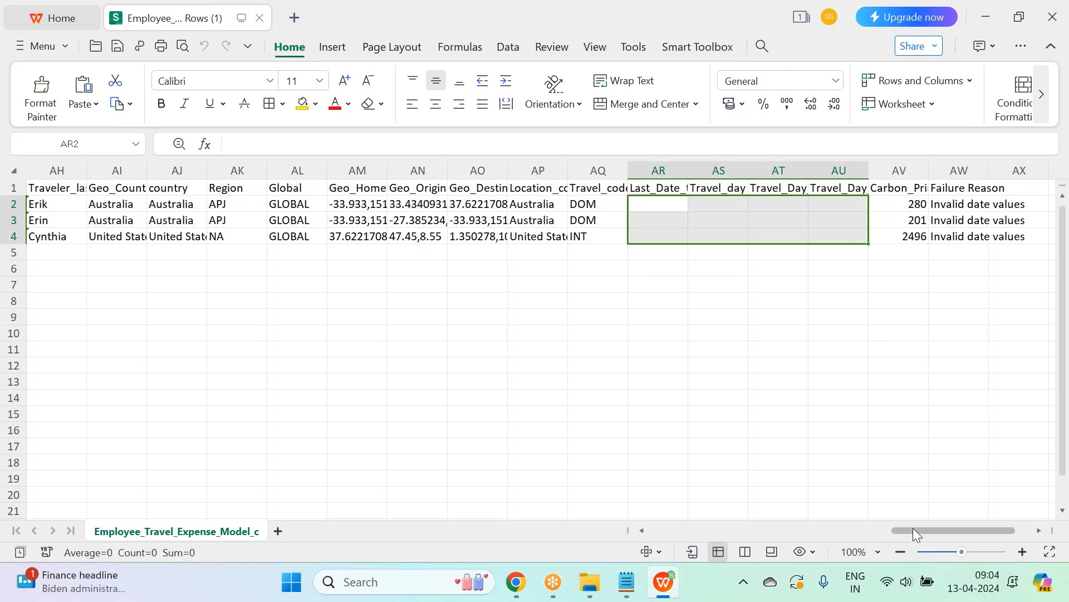
pyautogui.moveTo(913, 532); pyautogui.dragTo(490, 473)
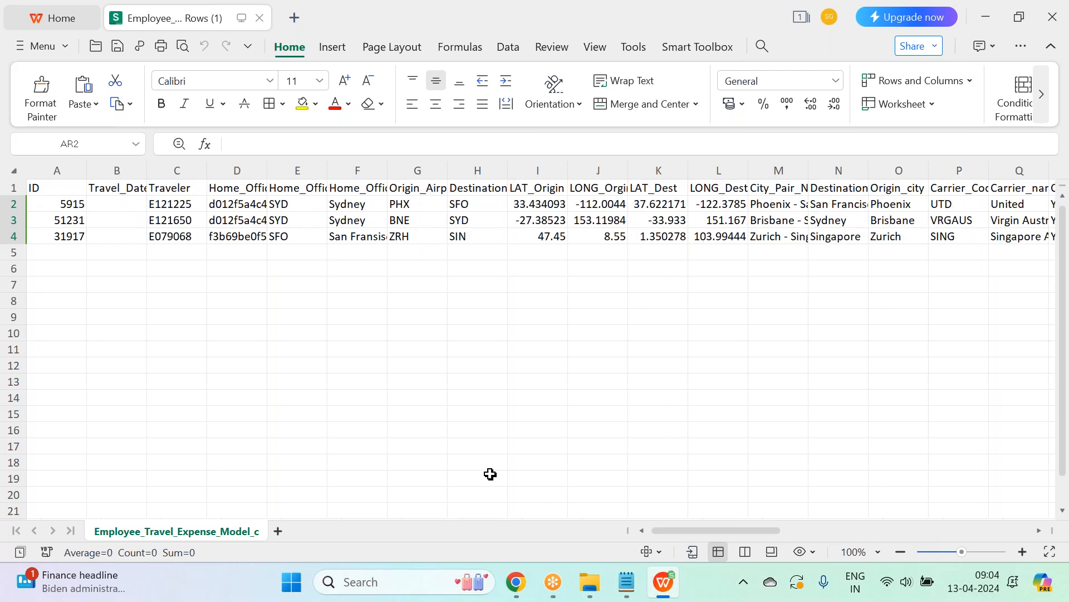
pyautogui.click(1054, 18)
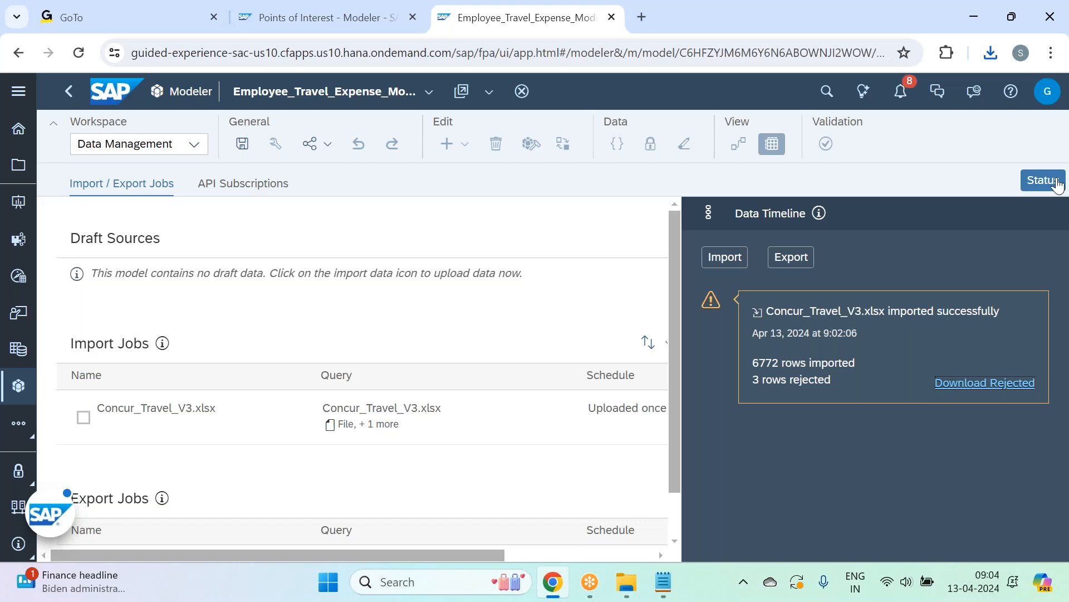
# Step: Return to the Model Structure workspace and hide the model details to show the data foundation at full width
pyautogui.click(1043, 180)
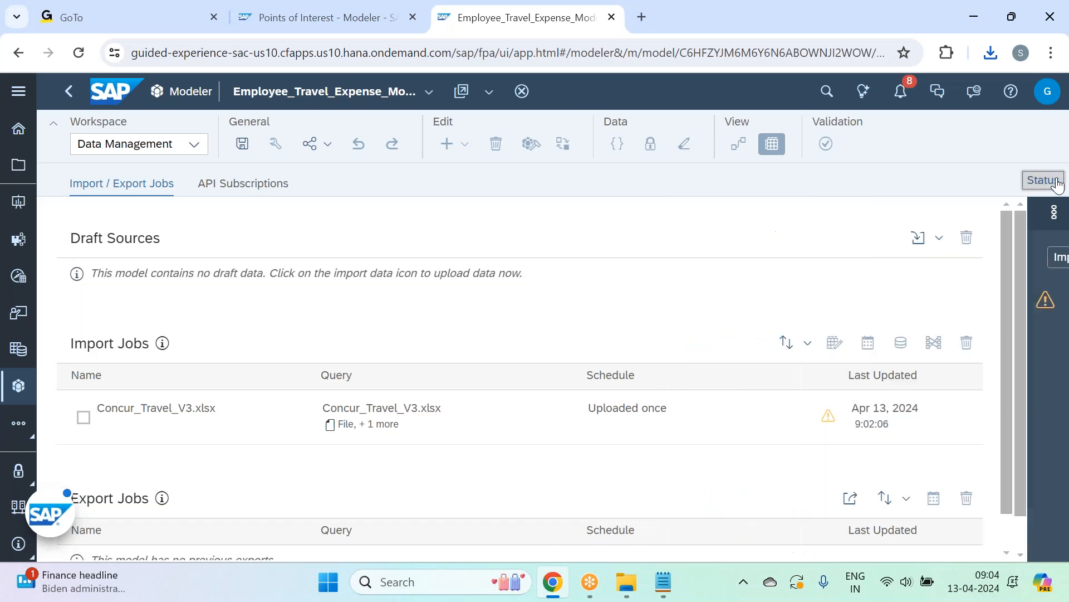
pyautogui.click(199, 152)
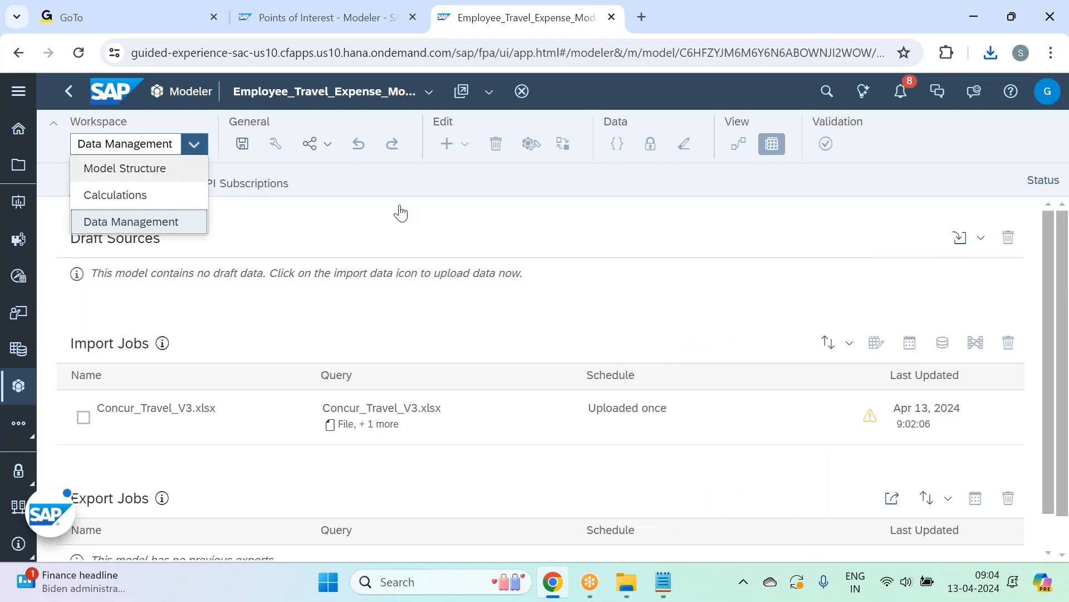
pyautogui.click(124, 168)
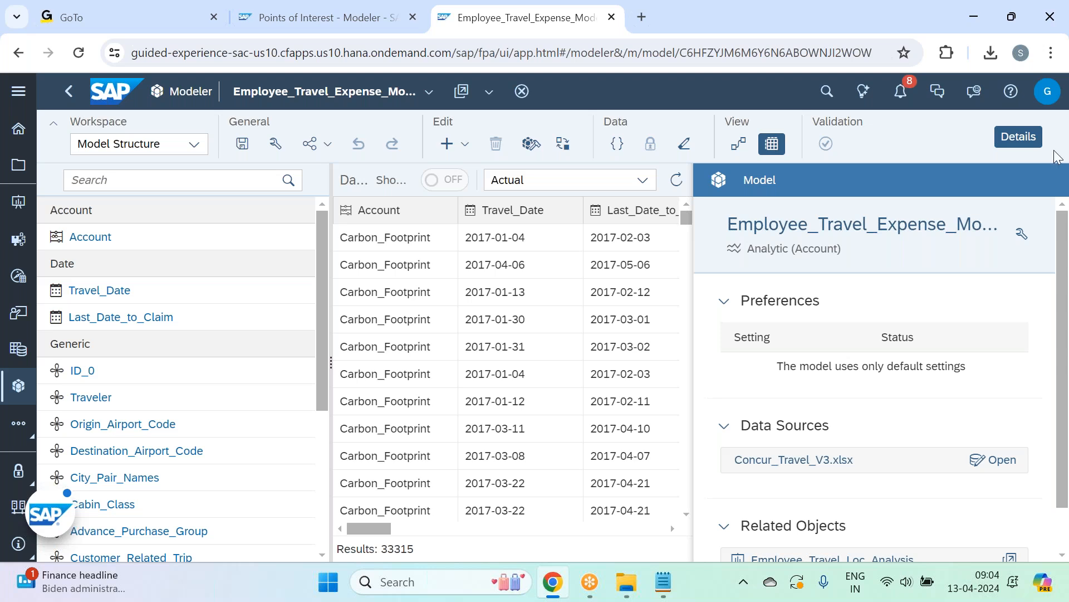
pyautogui.click(1014, 139)
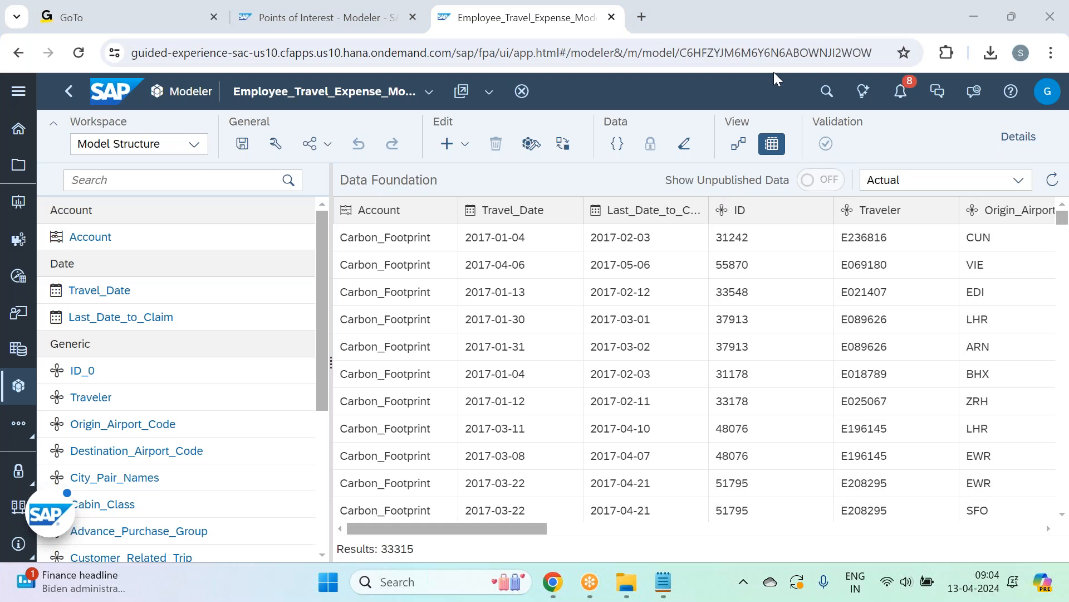
# Step: Show the import and export jobs in the Data Management workspace with the data timeline hidden
pyautogui.click(194, 143)
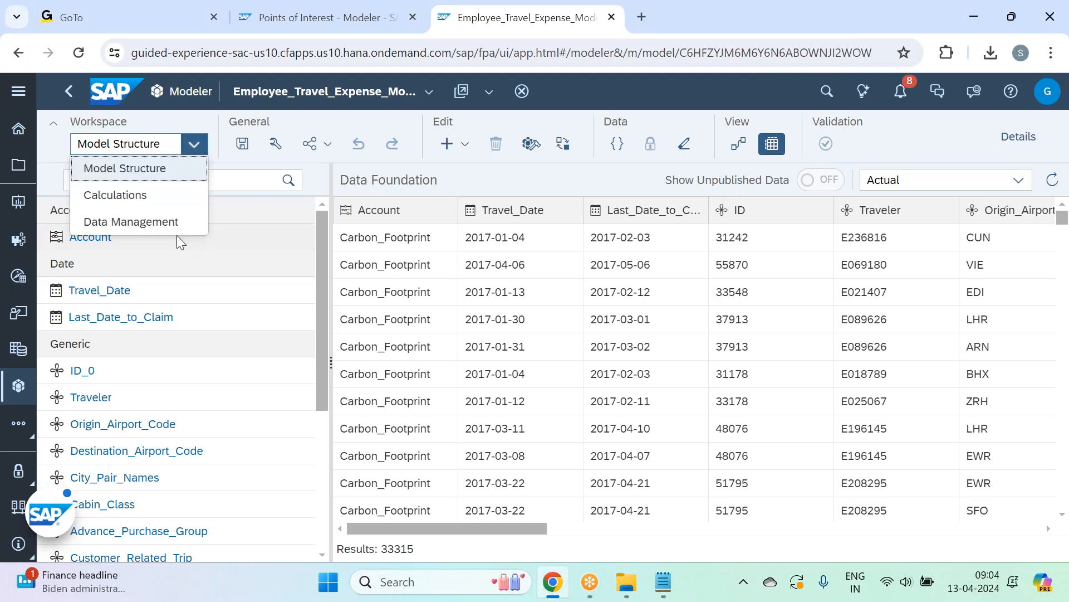
pyautogui.press('Down')
pyautogui.press('Down')
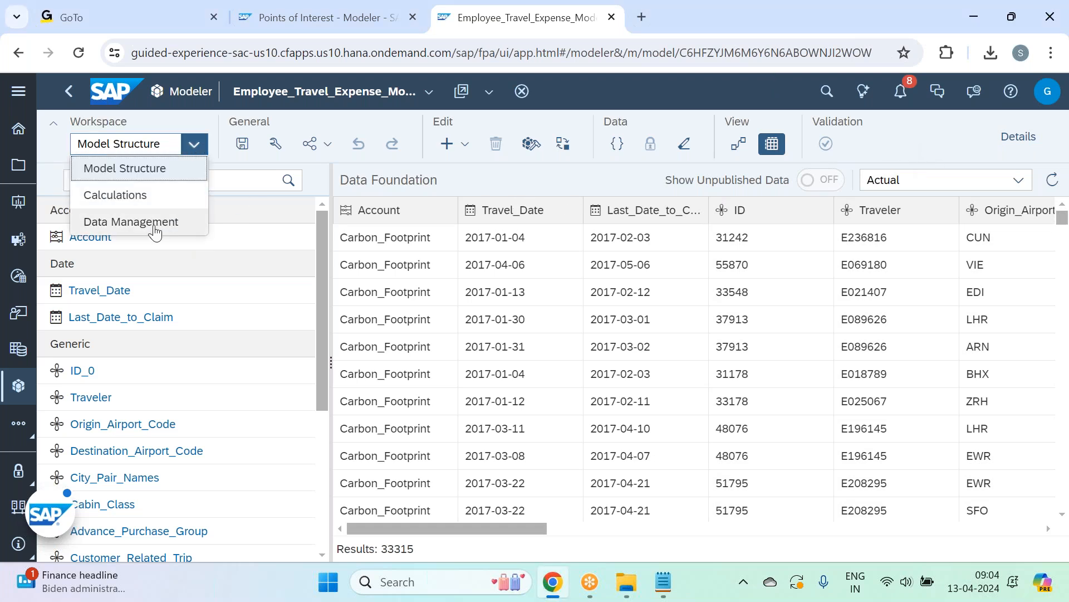
pyautogui.press('Return')
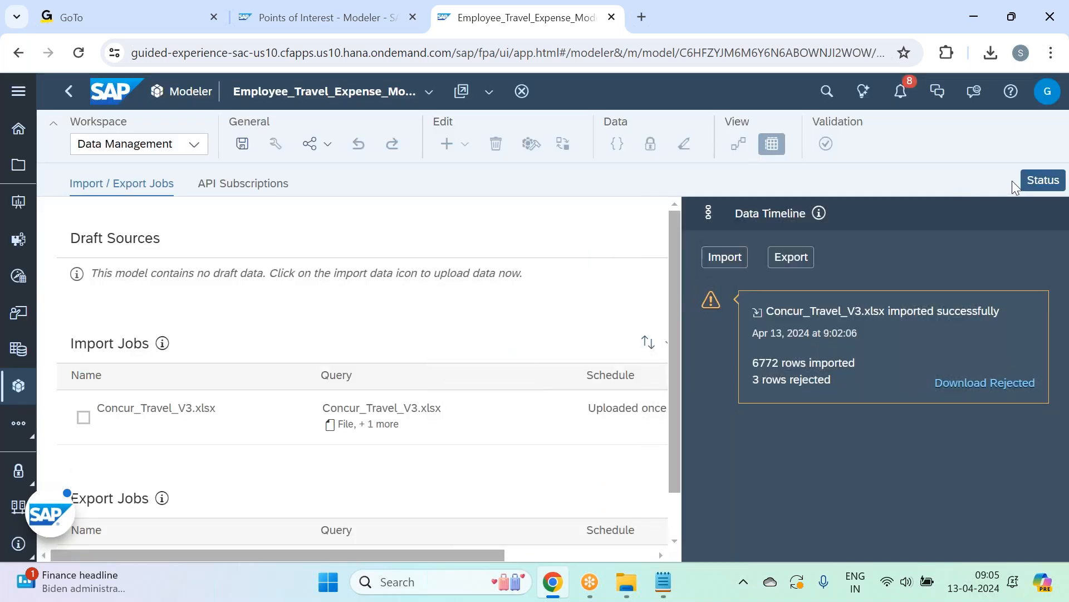
pyautogui.click(1037, 181)
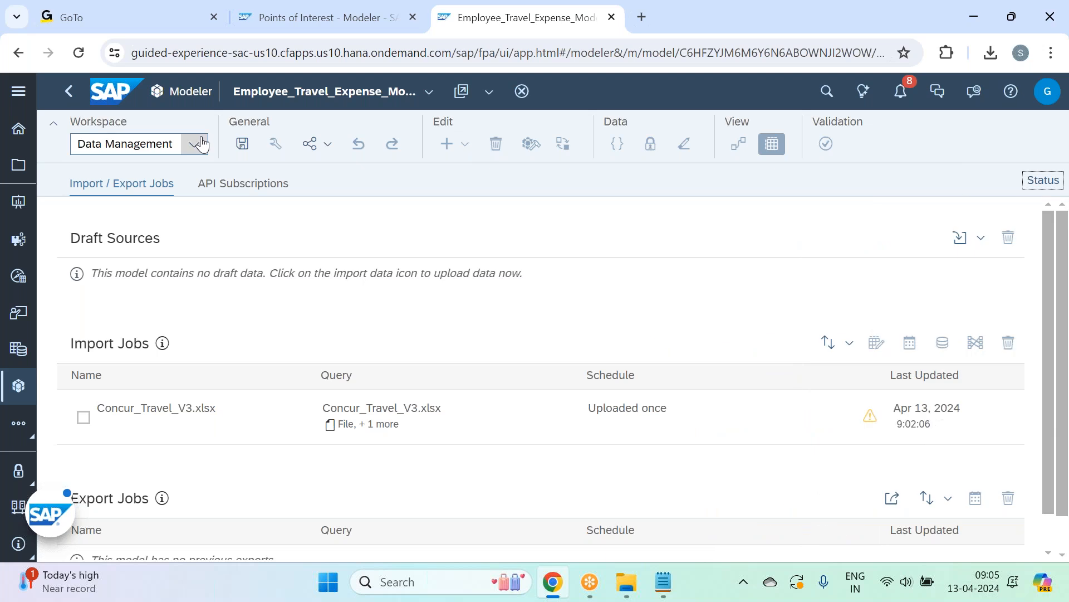
# Step: Open the choice of workspaces for the model
pyautogui.click(195, 143)
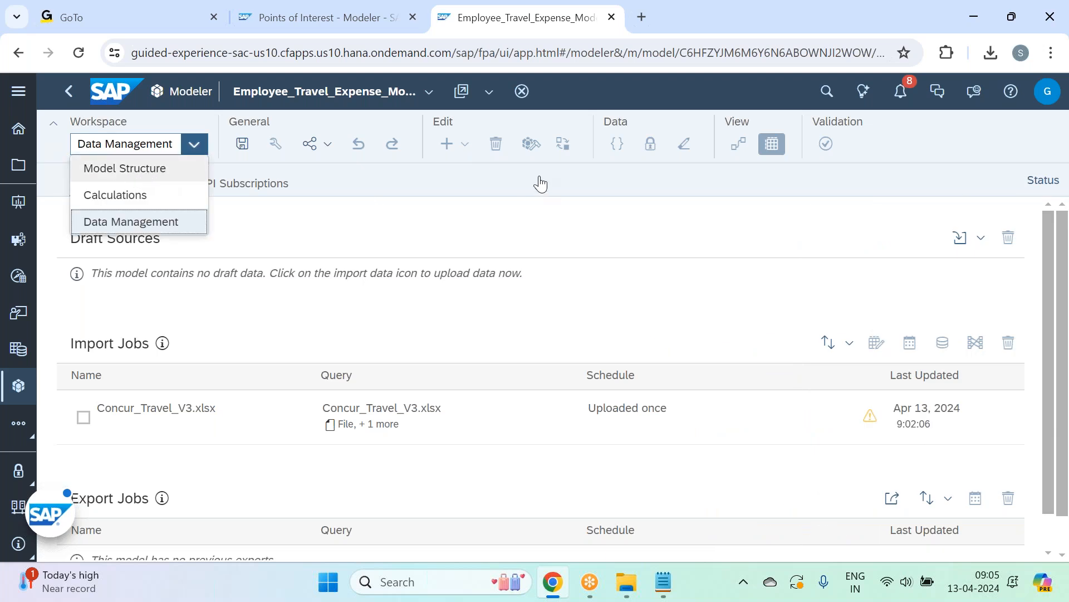